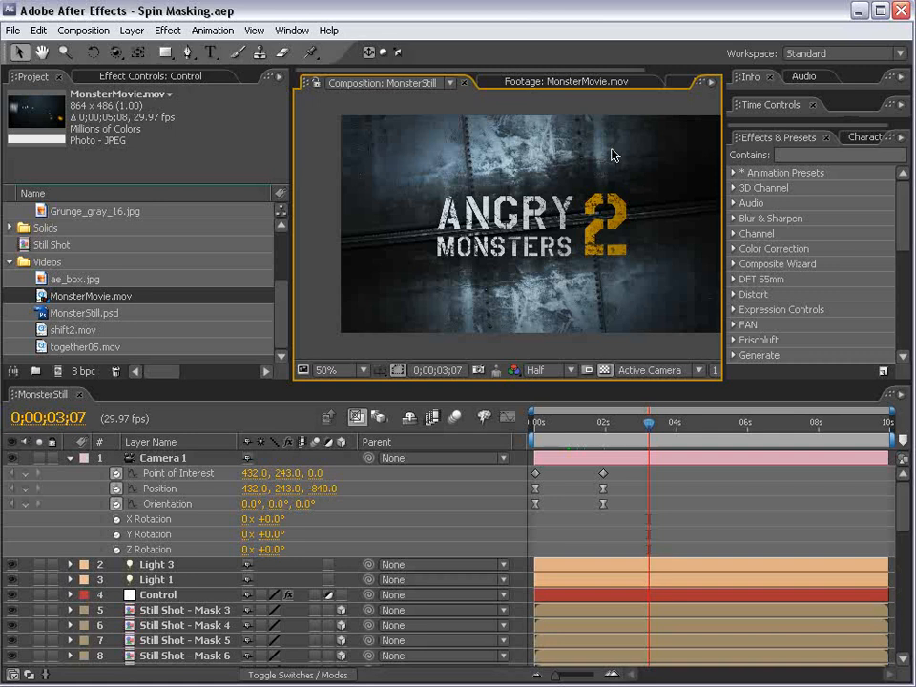
Step: Play and scrub through the MonsterMovie.mov footage to examine how the title pieces come together
click(530, 83)
key(space)
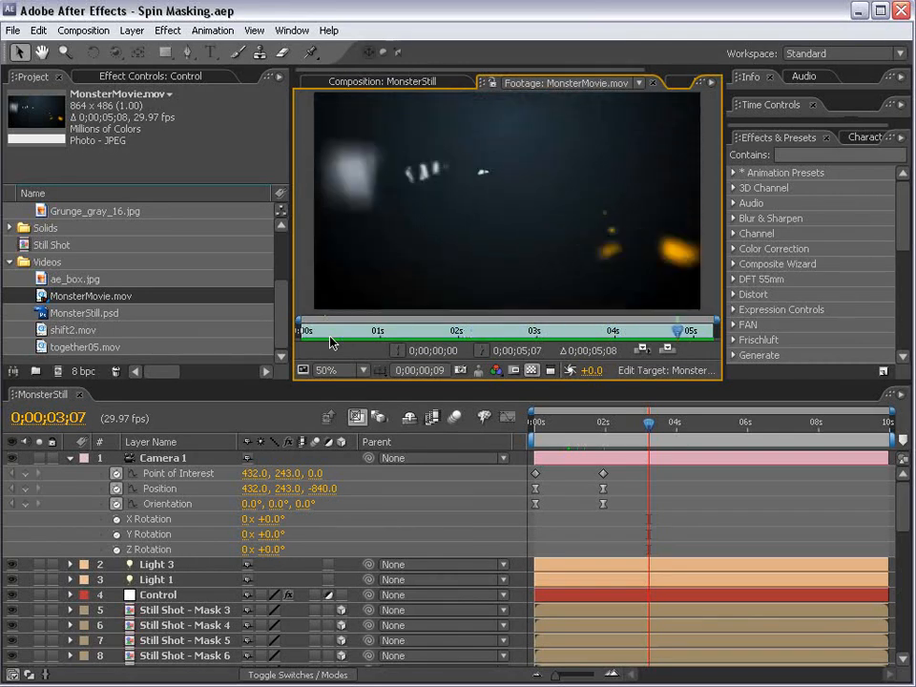
click(495, 332)
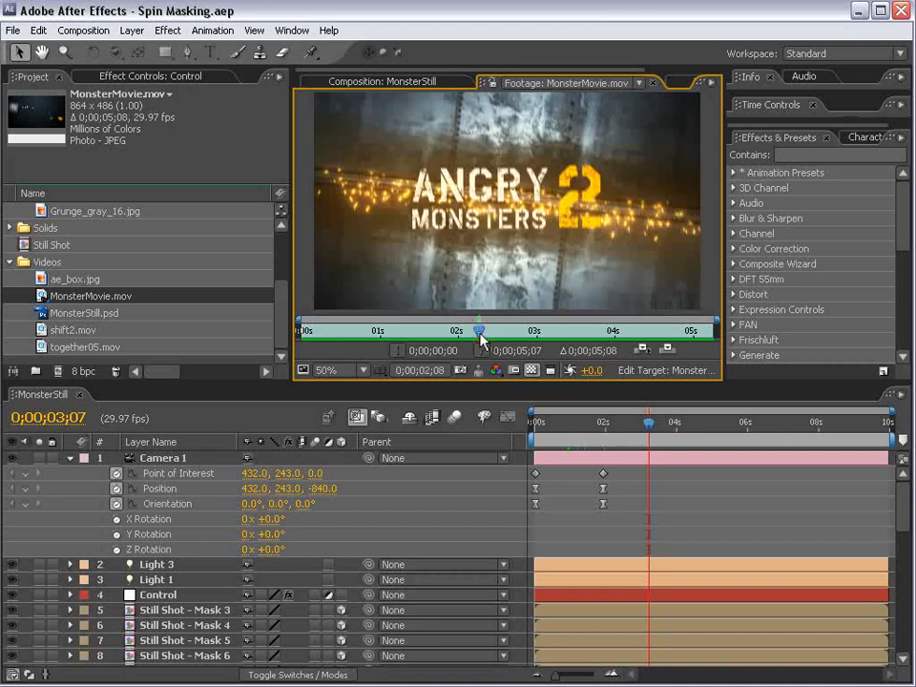
drag(495, 332, 436, 333)
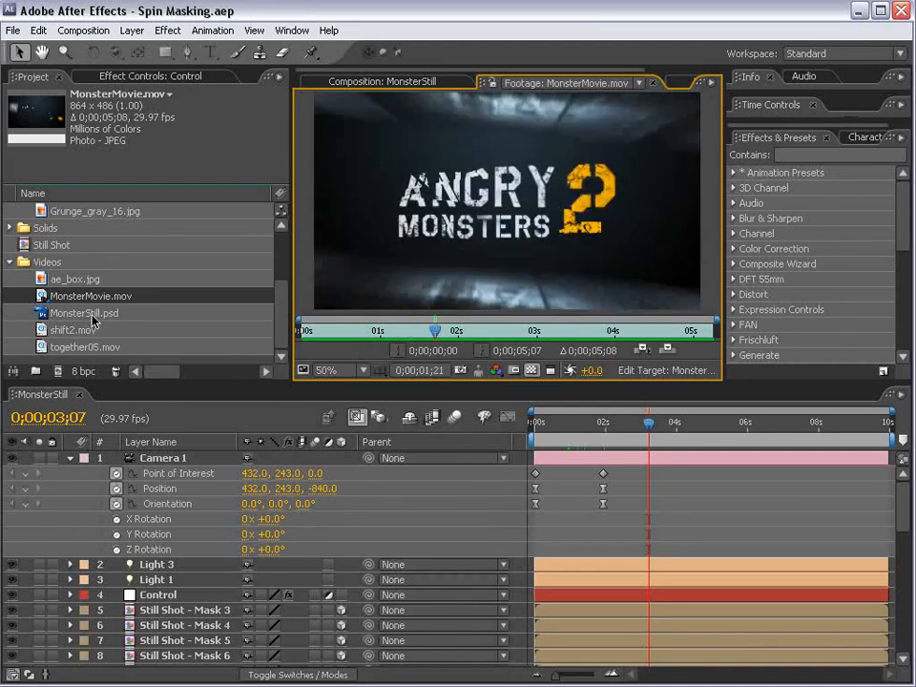
Step: Open the shift2.mov and together05.mov clips and scrub through them to examine their shattered-logo animations
double_click(65, 330)
drag(359, 334, 414, 334)
scroll(363, 311, down, 1)
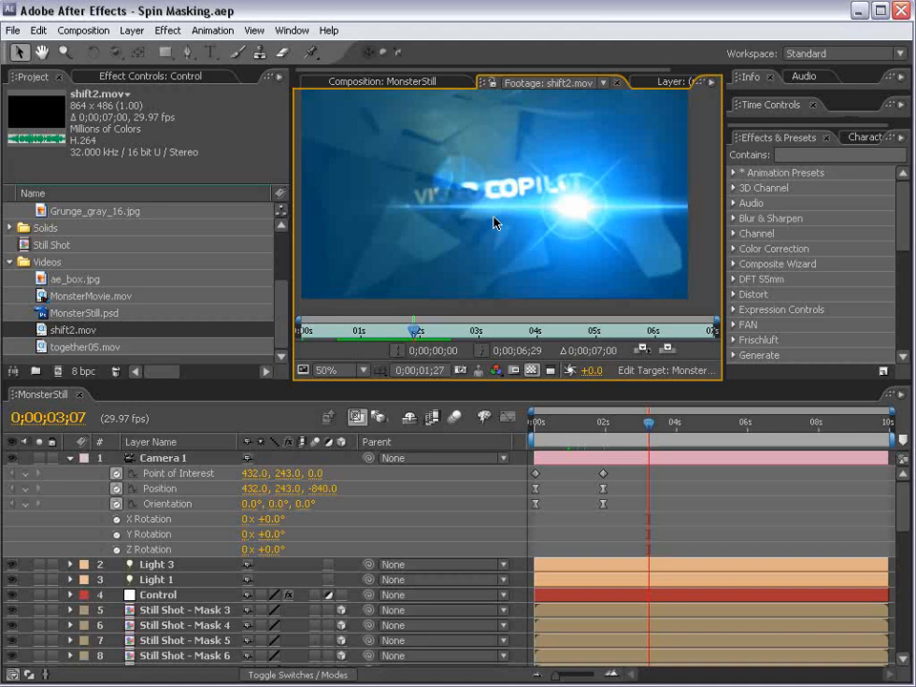
double_click(61, 347)
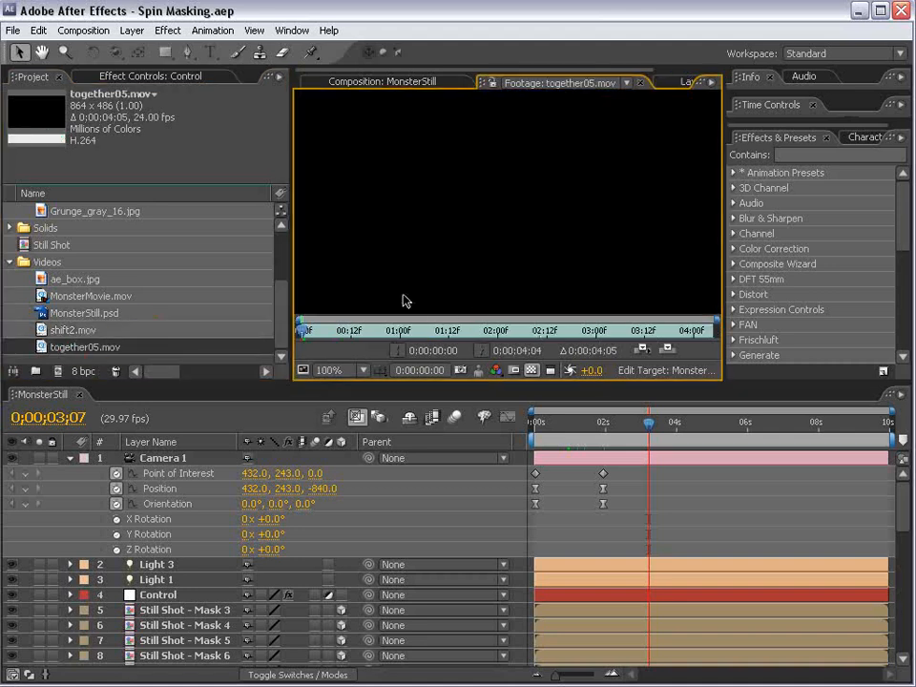
scroll(429, 284, down, 2)
drag(307, 329, 441, 332)
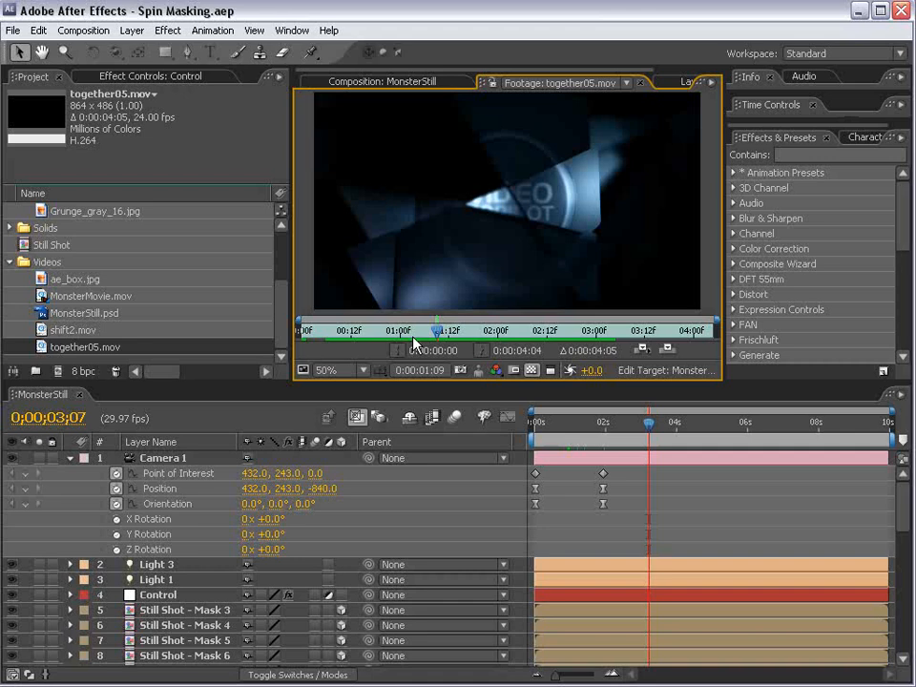
Step: Create a new composition with the NTSC D1 Widescreen Square Pixel preset and a frame rate of 24 frames per second
click(80, 30)
click(95, 49)
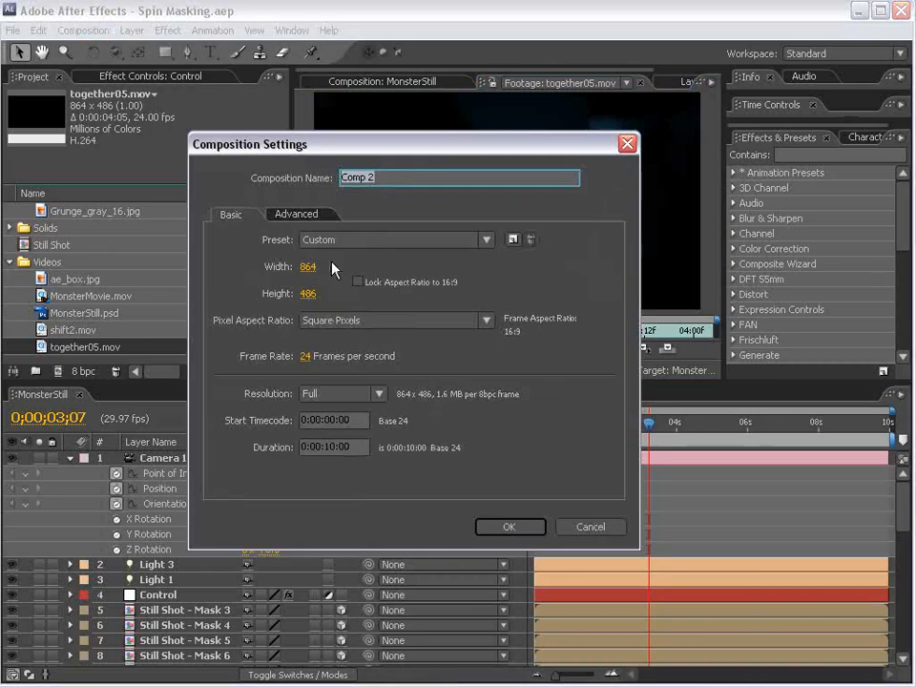
click(401, 239)
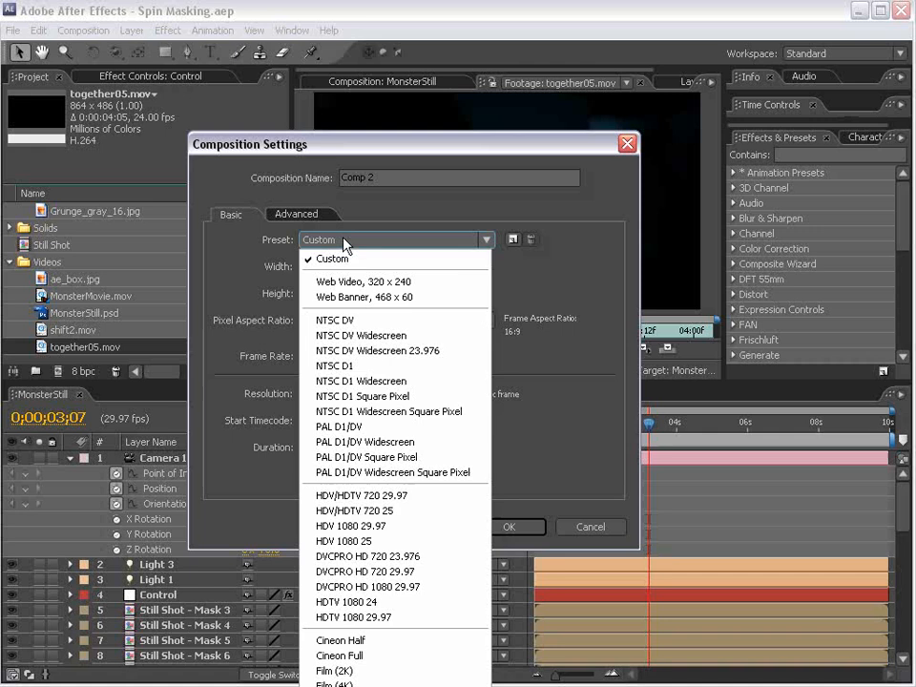
click(420, 411)
click(312, 356)
text(24)
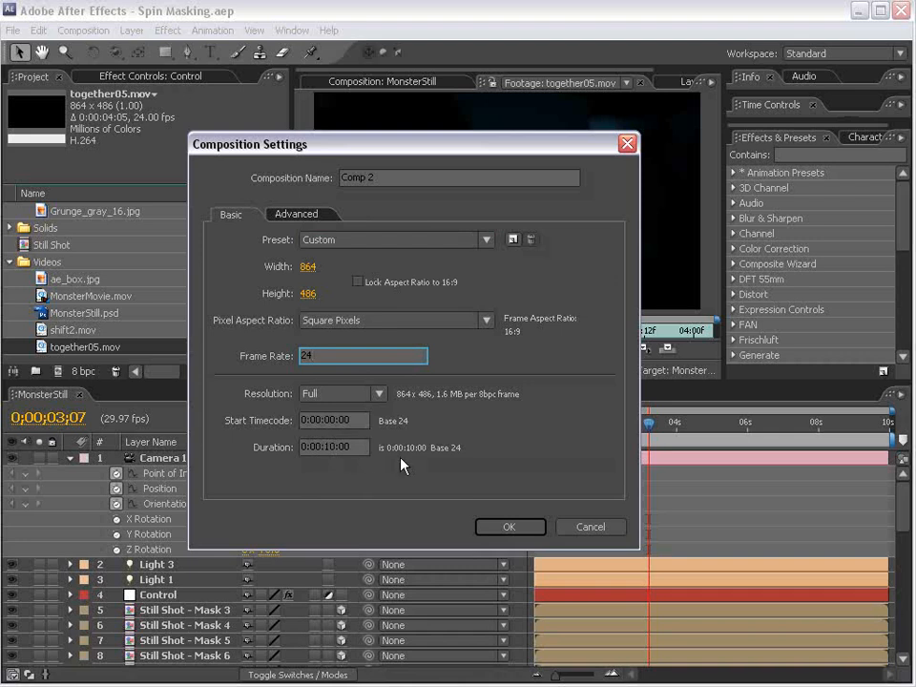
click(491, 526)
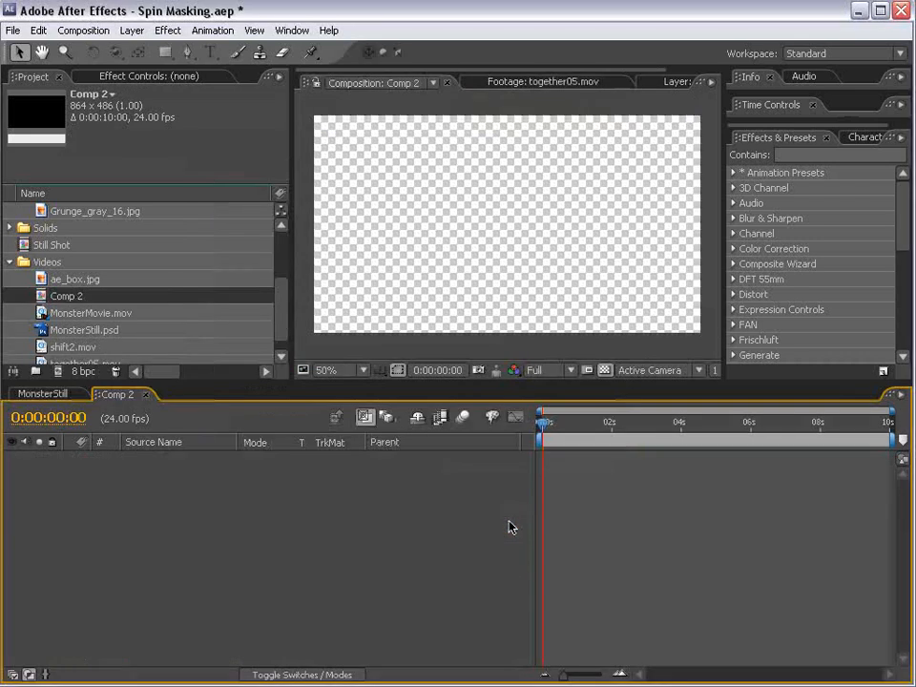
Step: Reset the user interface brightness to its default in the User Interface Colors preferences
click(38, 30)
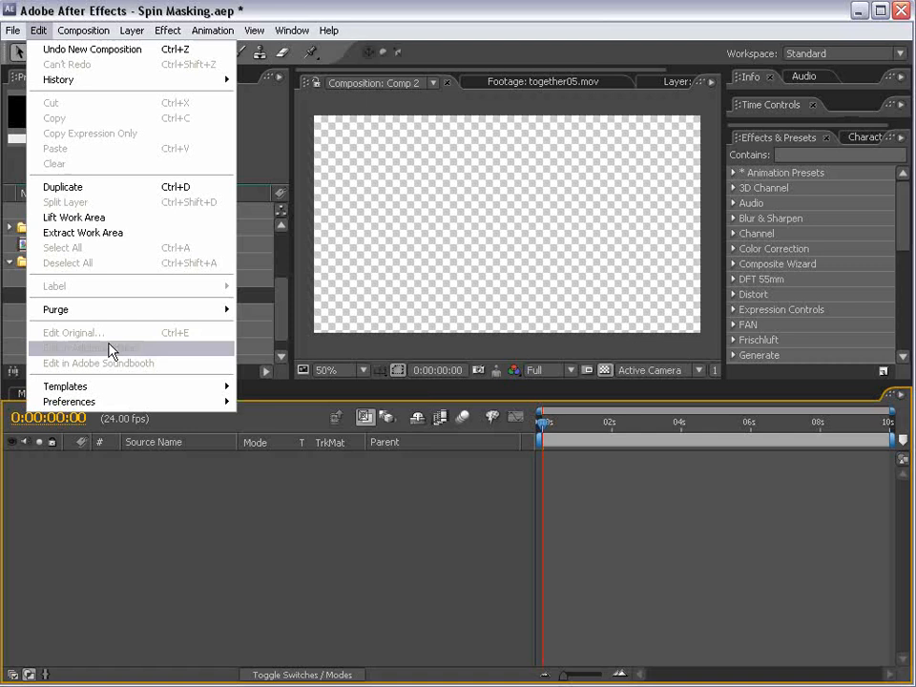
click(122, 402)
click(360, 553)
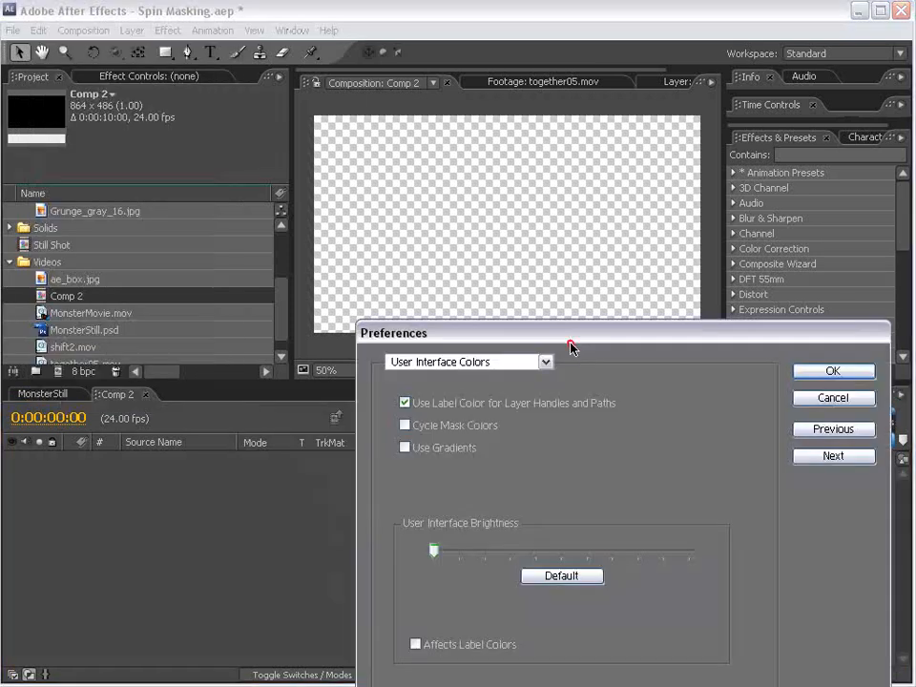
drag(570, 346, 452, 218)
click(444, 448)
click(715, 244)
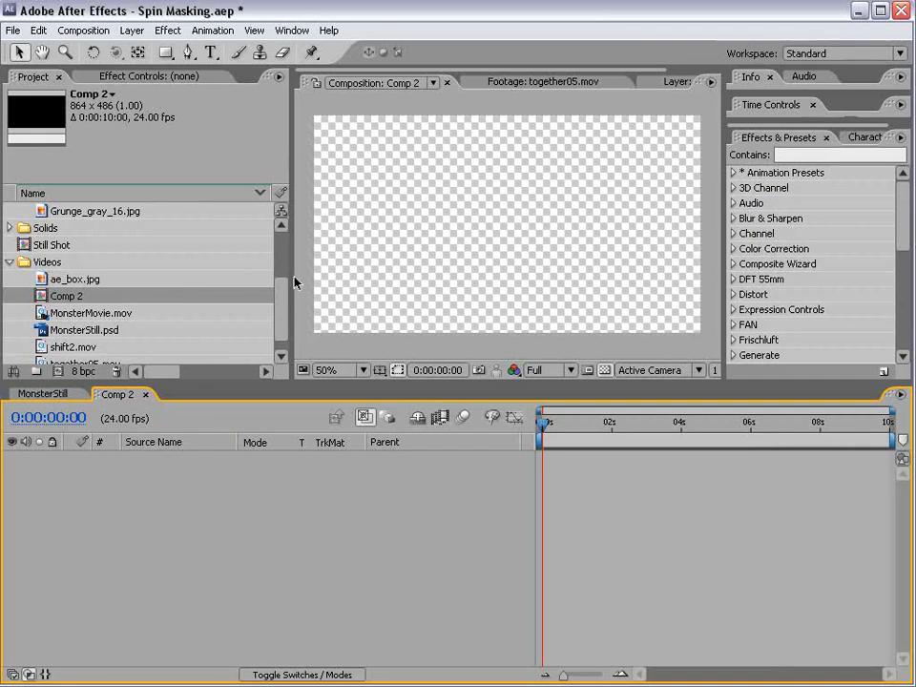
Step: Add MonsterStill.psd to the empty Comp 2 composition and enlarge the composition viewer
click(283, 312)
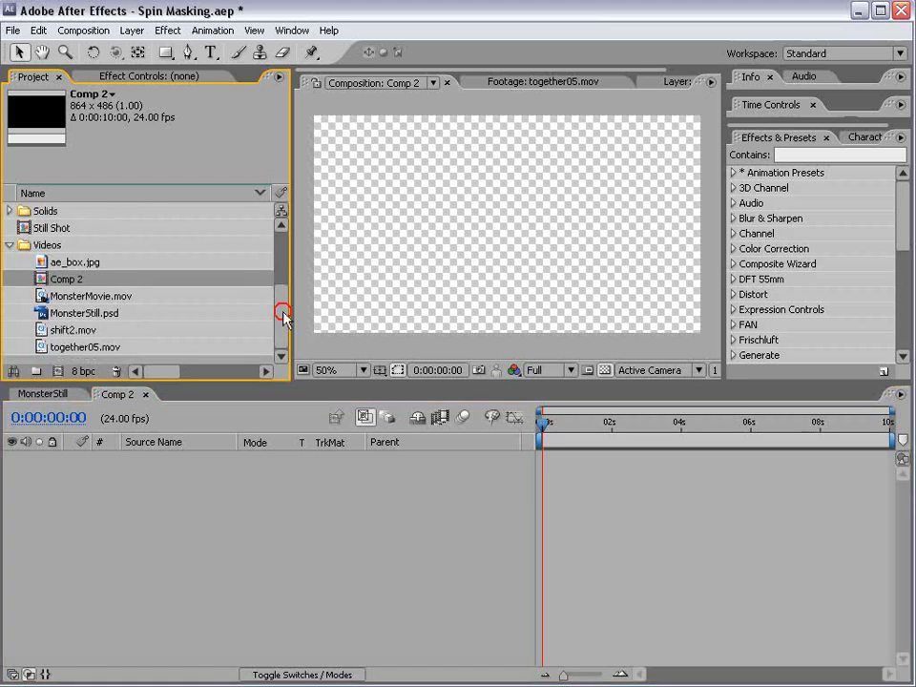
click(90, 312)
drag(90, 312, 510, 233)
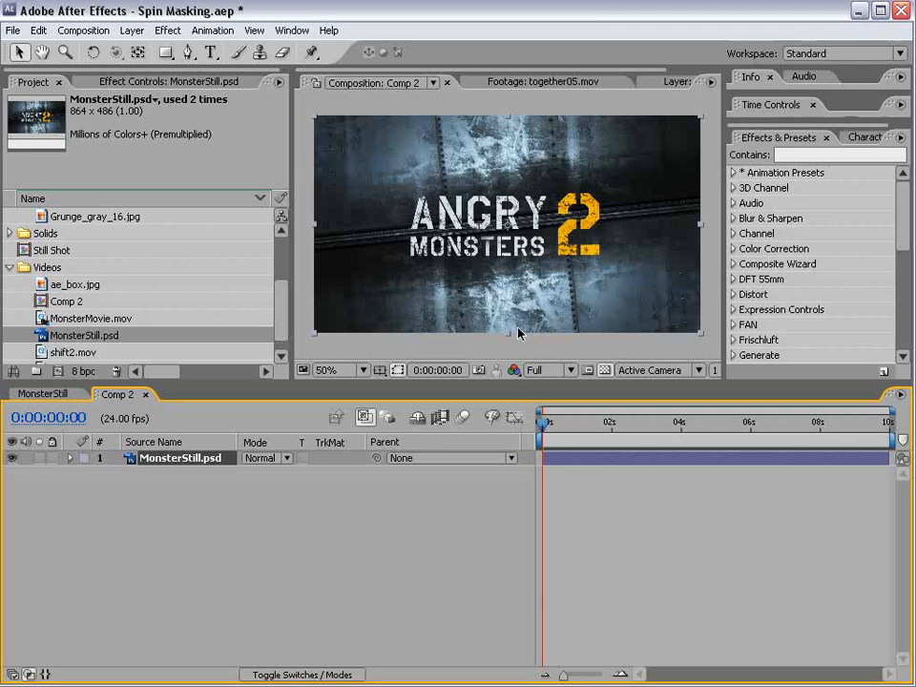
drag(287, 276, 203, 276)
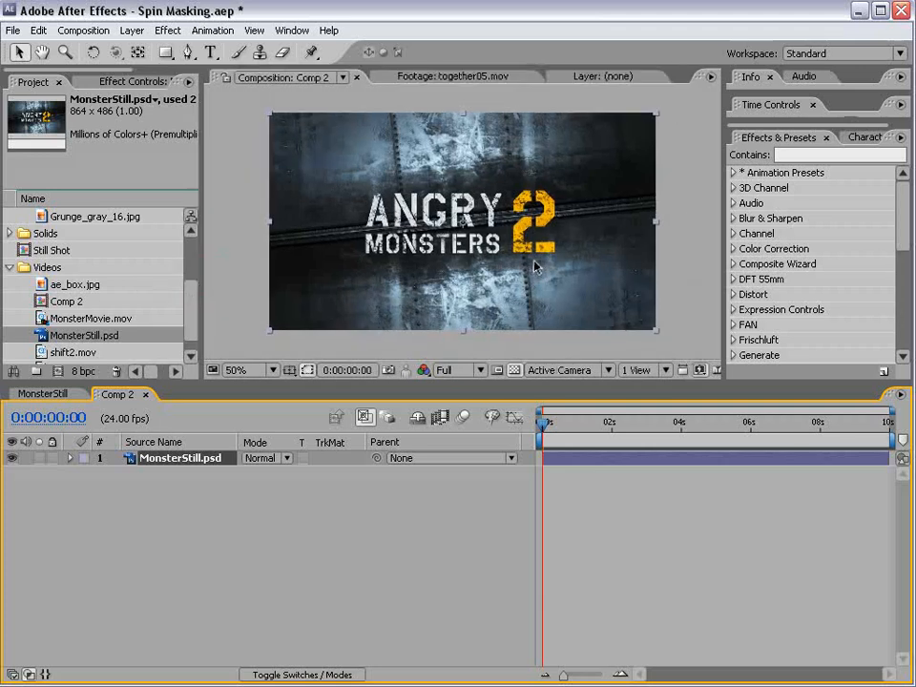
drag(410, 382, 410, 441)
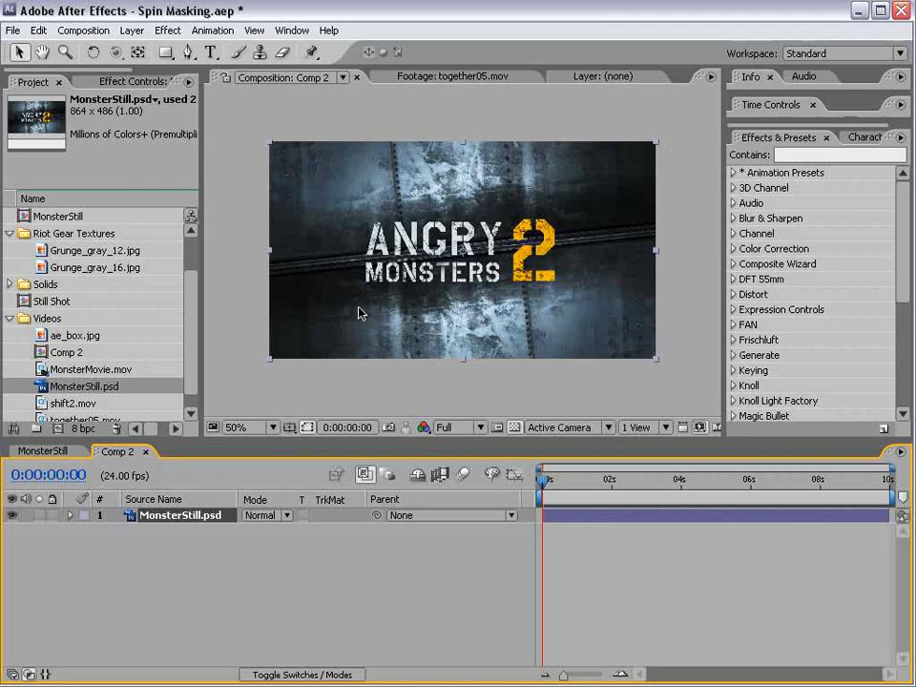
Step: Pre-compose the MonsterStill.psd layer as Shot, moving all attributes into the new composition
click(132, 31)
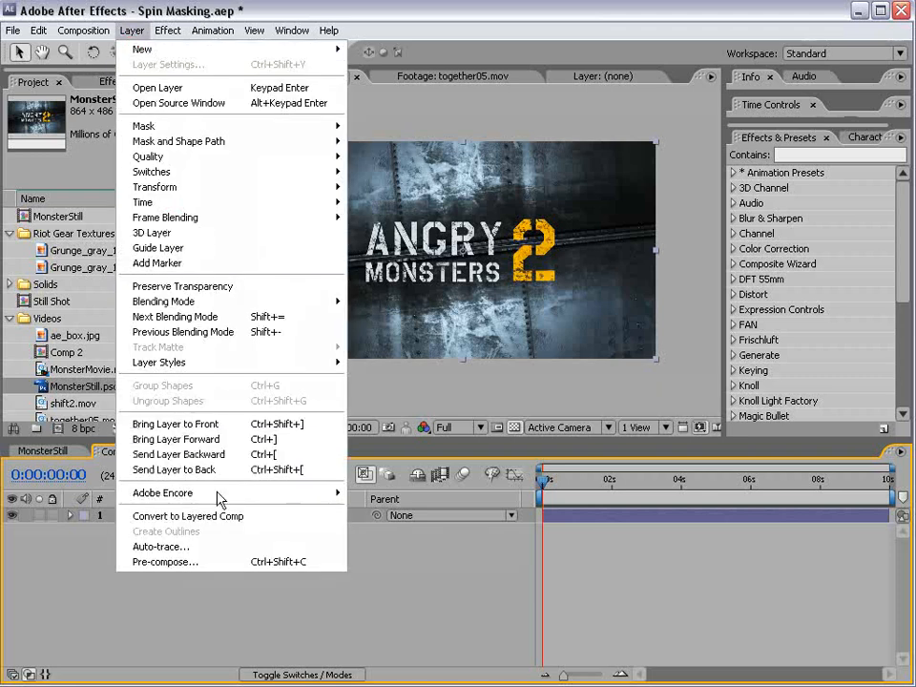
click(181, 564)
click(194, 304)
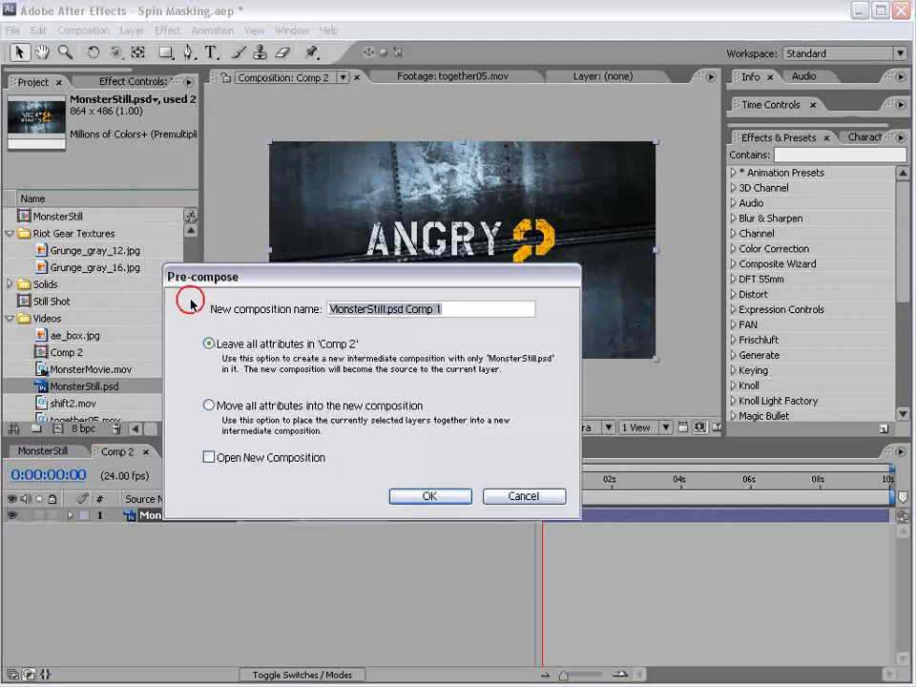
text(Shot)
click(208, 404)
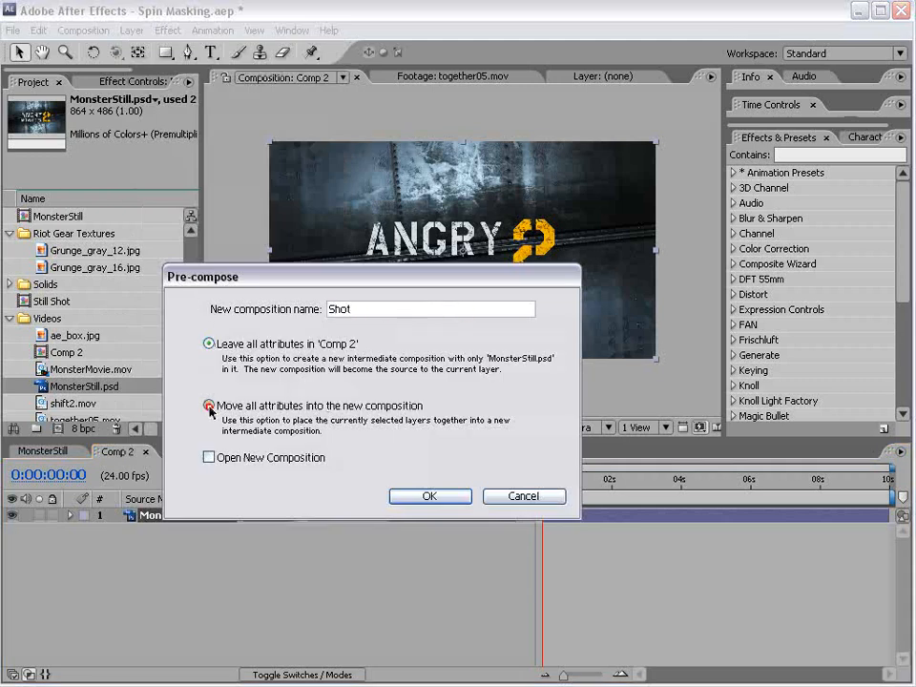
click(430, 496)
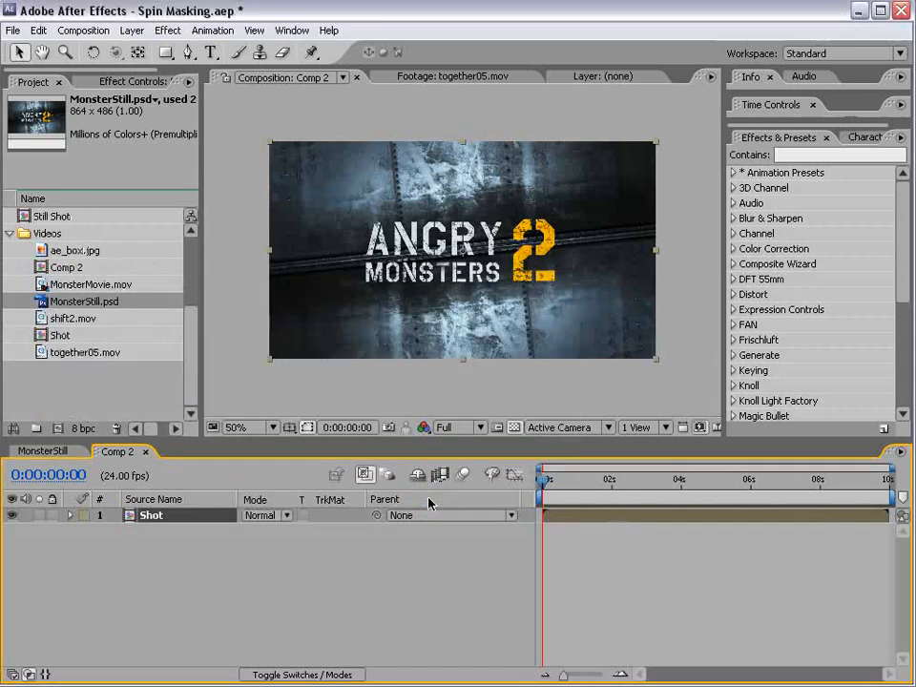
Step: Draw a closed ten-point, self-crossing zigzag mask over the Shot layer with the Pen tool, placing its corners outside the frame
click(189, 53)
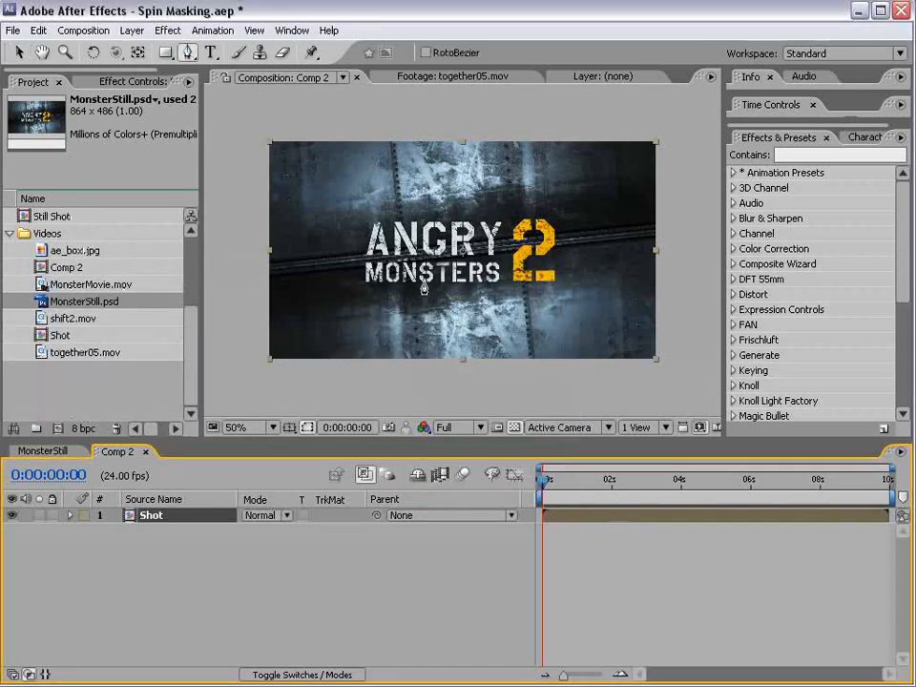
click(305, 103)
click(546, 378)
click(333, 377)
click(513, 110)
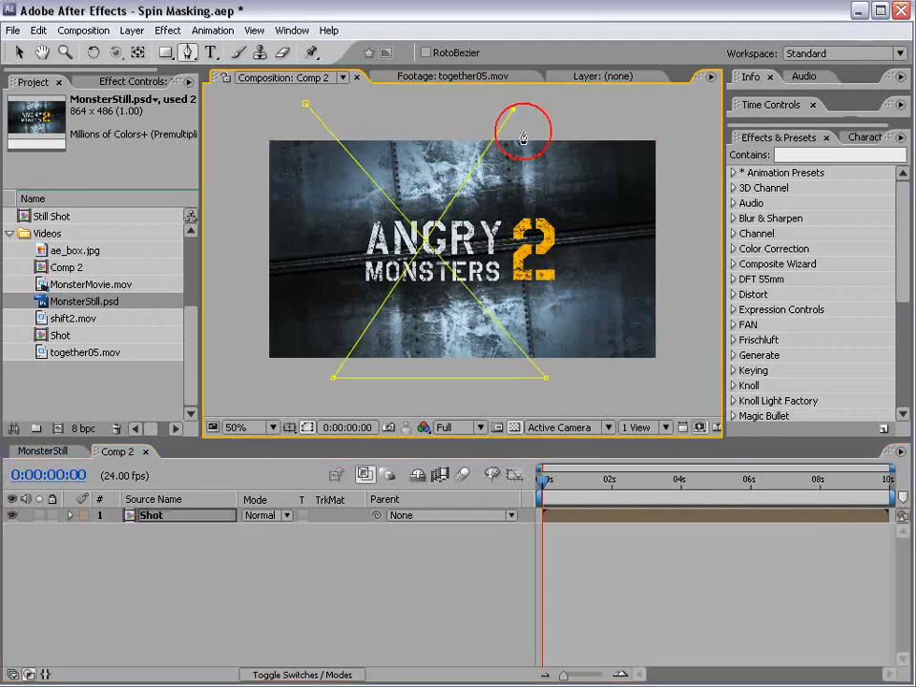
click(696, 347)
click(234, 283)
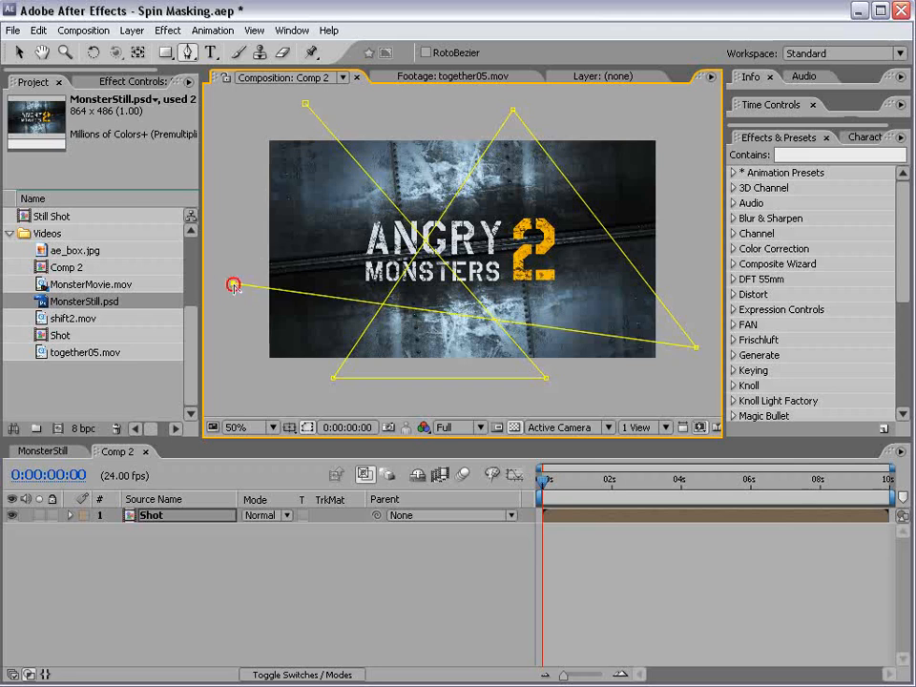
click(447, 106)
click(679, 224)
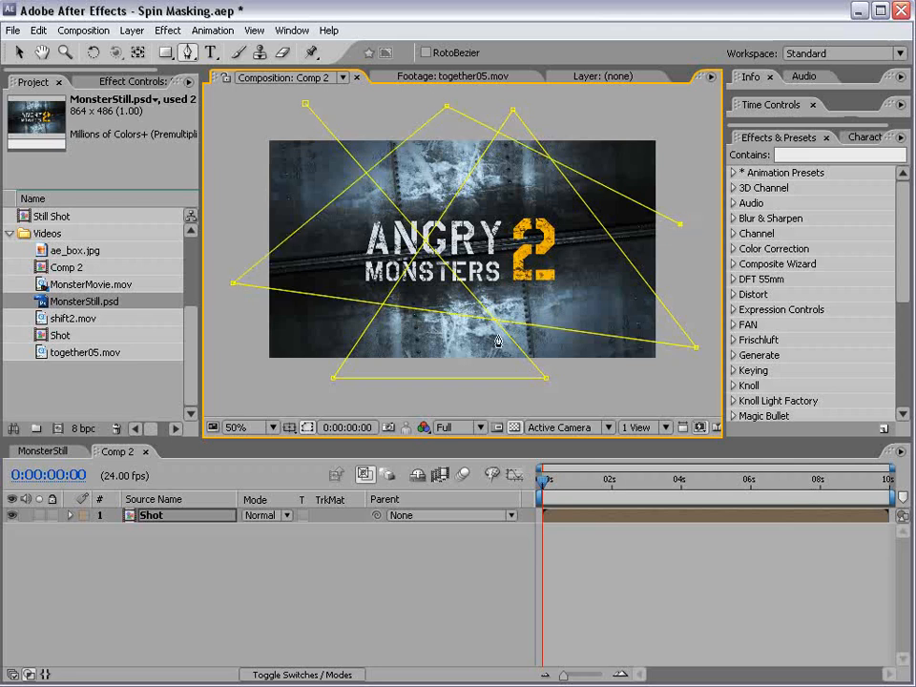
click(432, 391)
click(211, 159)
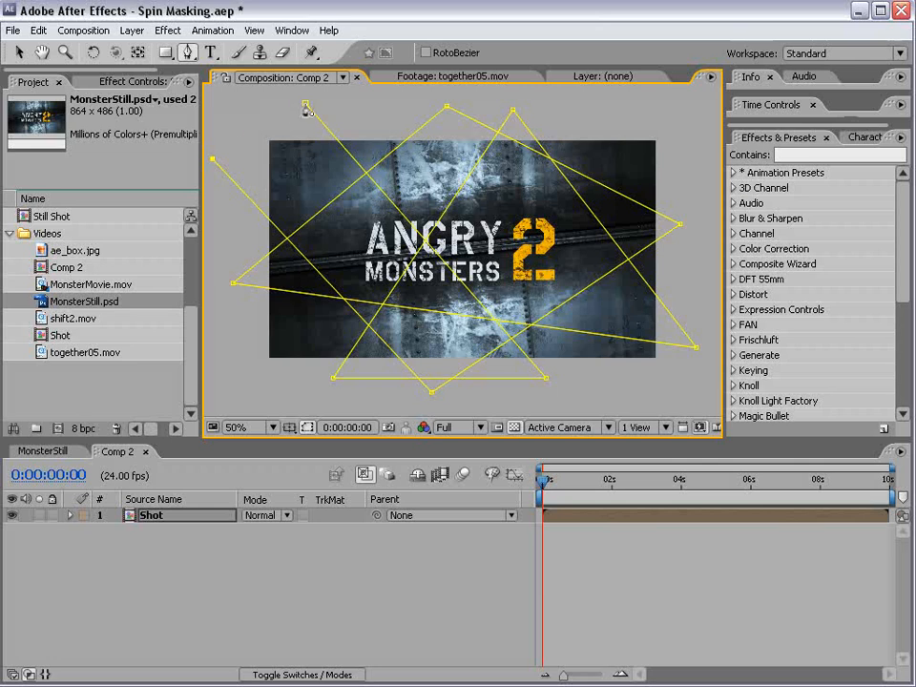
click(305, 103)
Step: Reshape the mask by moving its far lower-right corner down, and one upper and one lower corner further right
key(v)
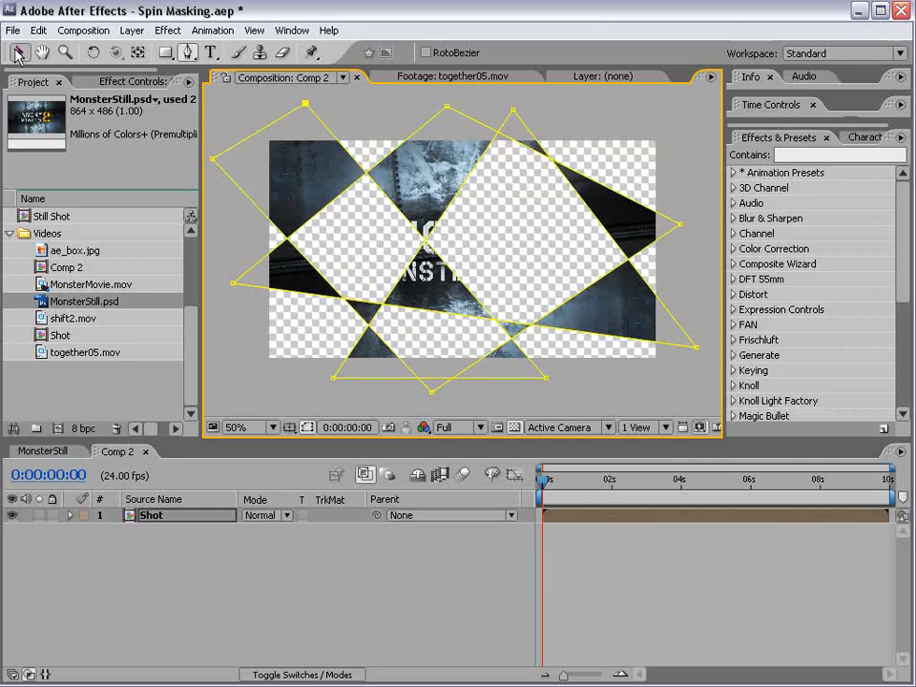
drag(689, 349, 665, 387)
drag(514, 112, 572, 107)
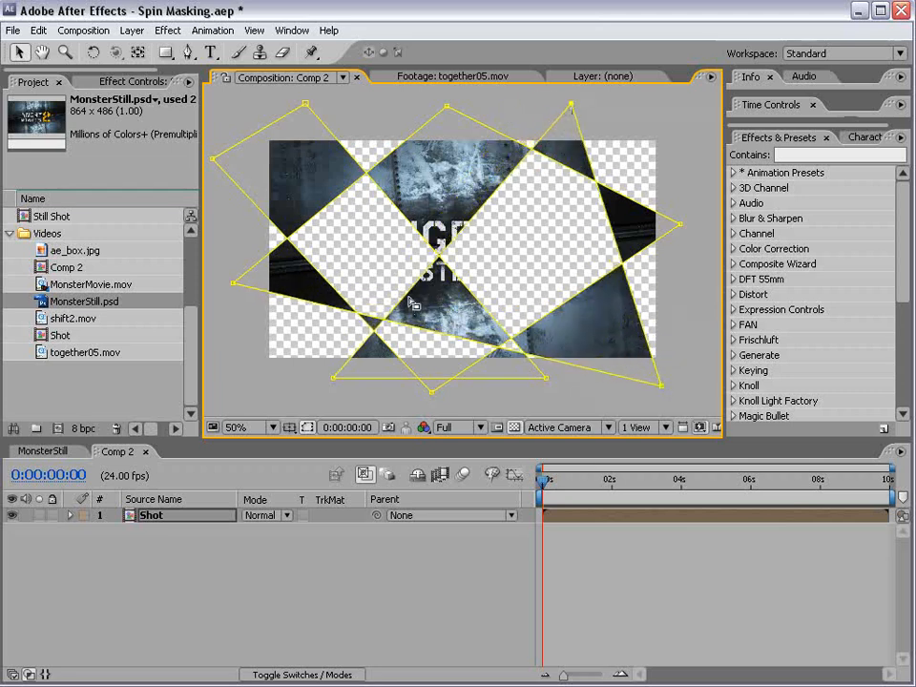
drag(544, 378, 585, 382)
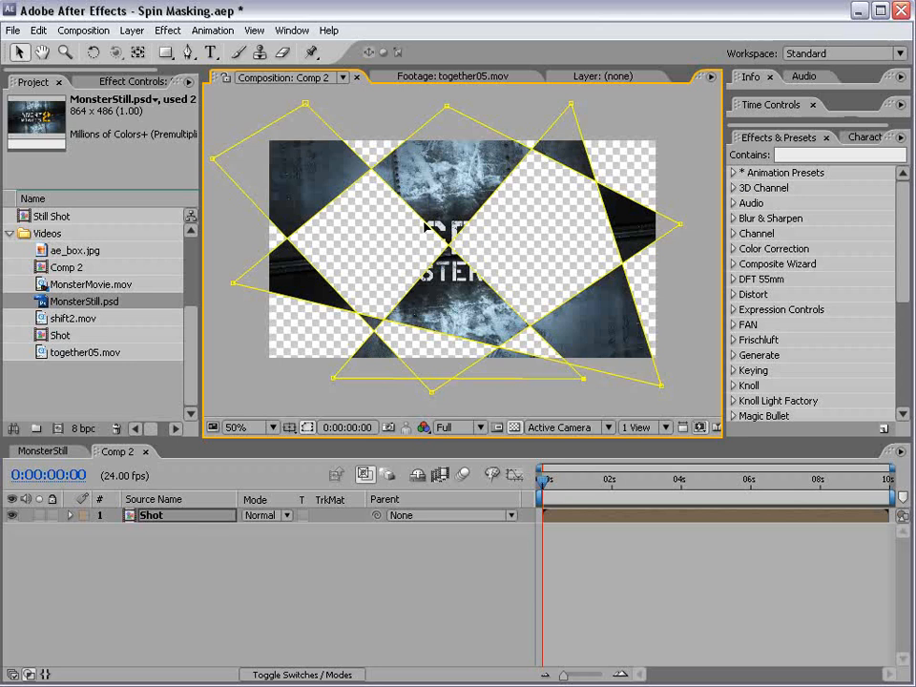
click(344, 569)
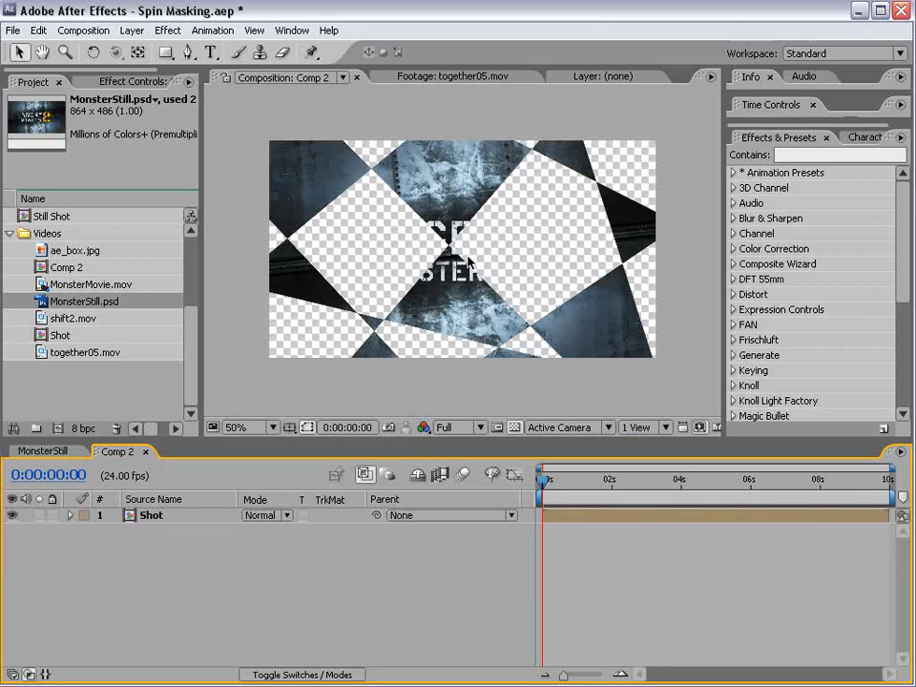
Step: Duplicate Mask 1 on the Shot layer and invert the copy so the two masks cover the whole image
drag(292, 439, 291, 389)
click(167, 464)
key(m)
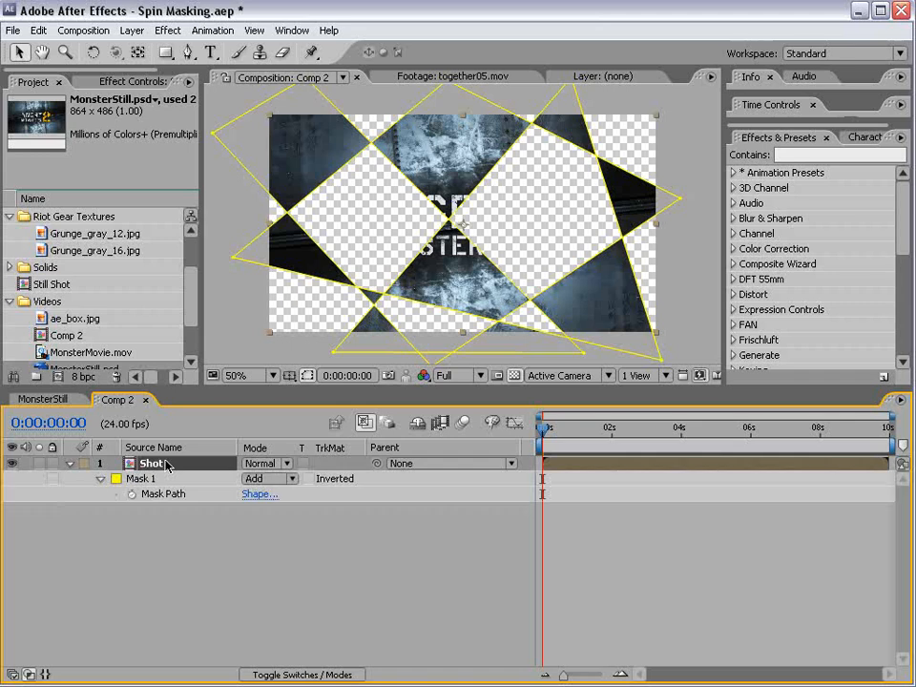
click(150, 480)
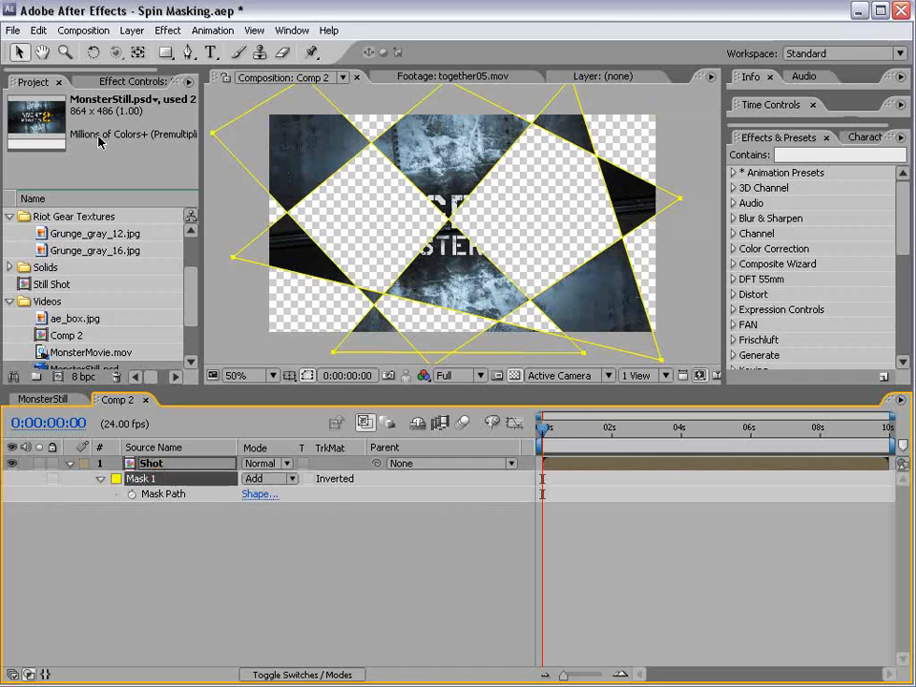
click(38, 30)
click(65, 187)
click(220, 540)
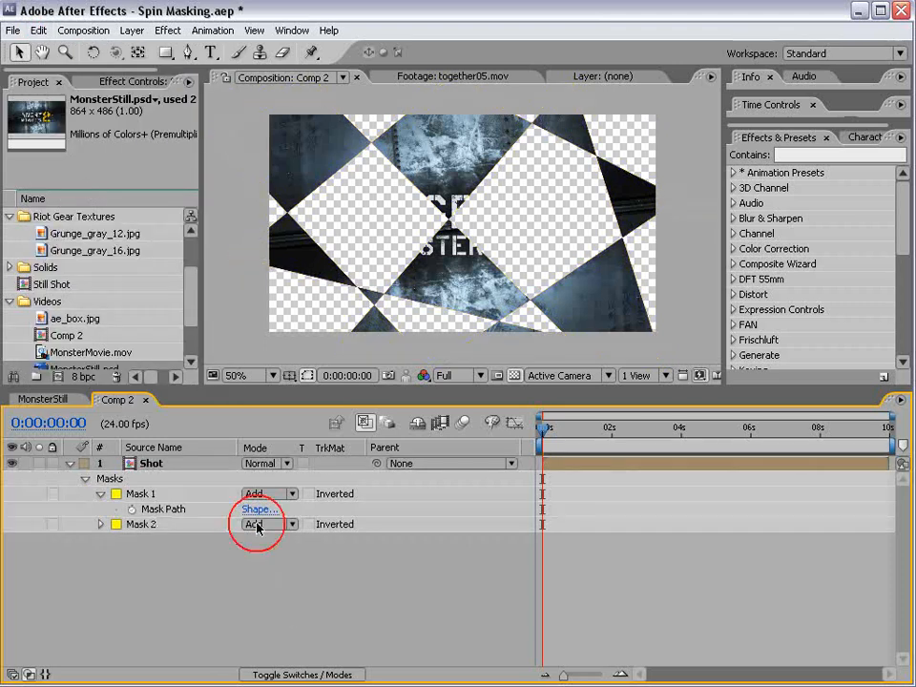
click(307, 525)
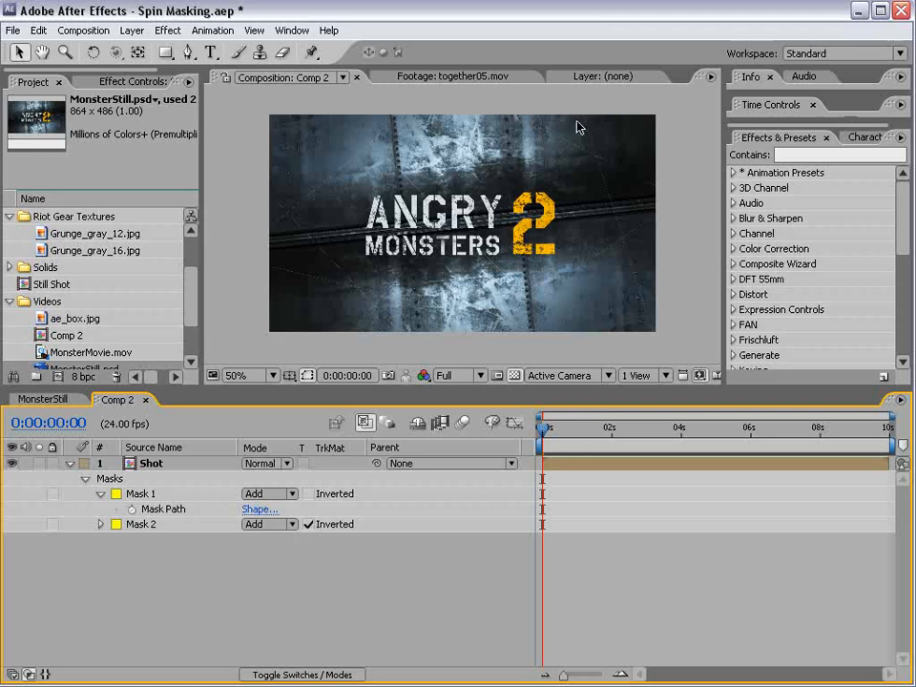
scroll(573, 247, up, 1)
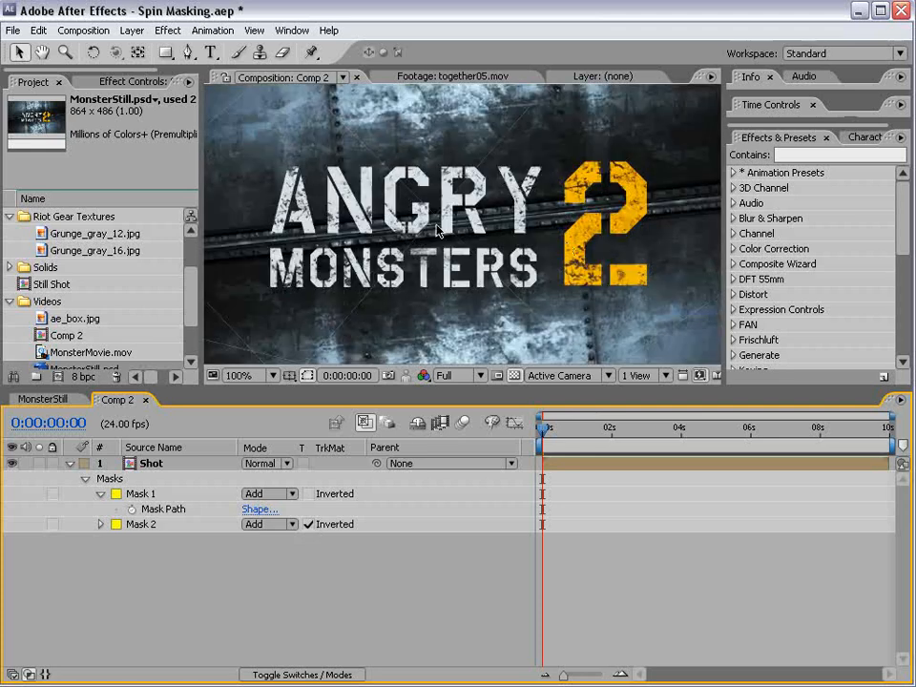
Step: Expand the properties of both masks on the Shot layer and set Mask 1's expansion to -1.5 pixels
scroll(443, 241, down, 1)
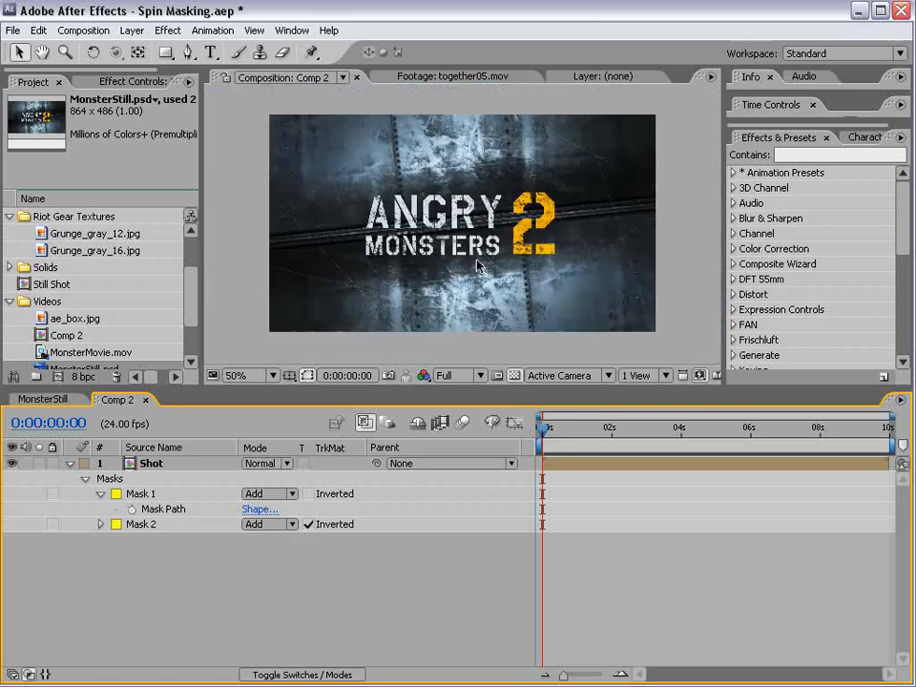
click(100, 524)
click(101, 493)
click(101, 493)
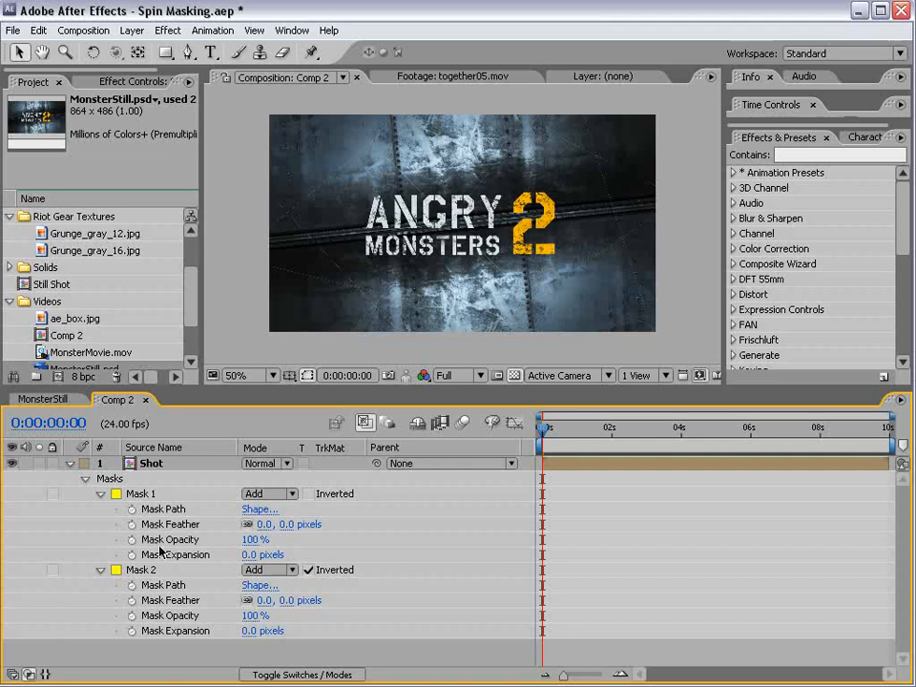
click(249, 556)
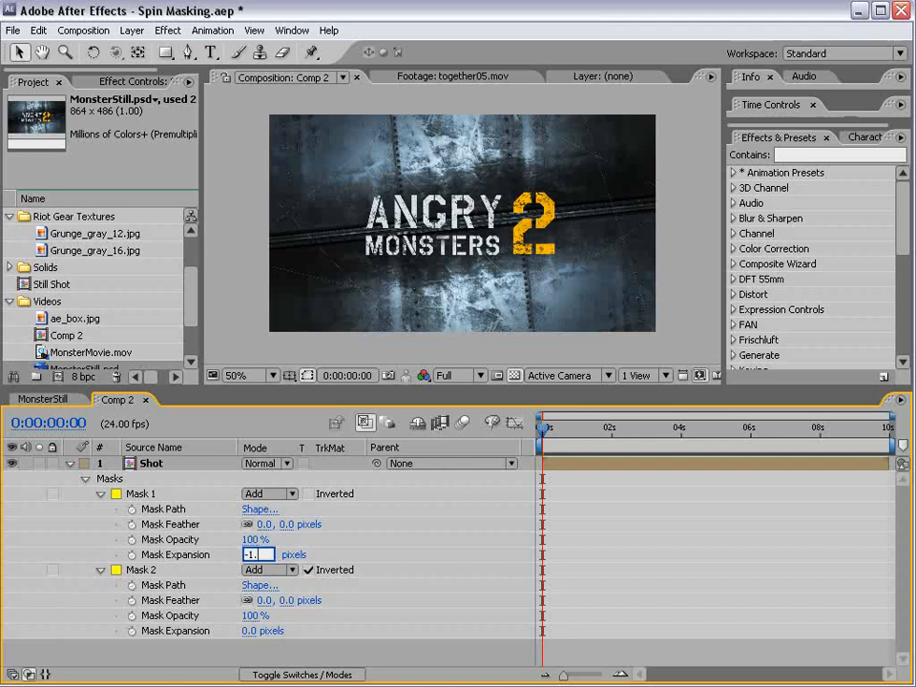
text(-1.5)
key(Return)
Step: Set Mask 2's expansion to 1.5 pixels to open thin gaps between the pieces
click(306, 375)
drag(307, 388, 316, 374)
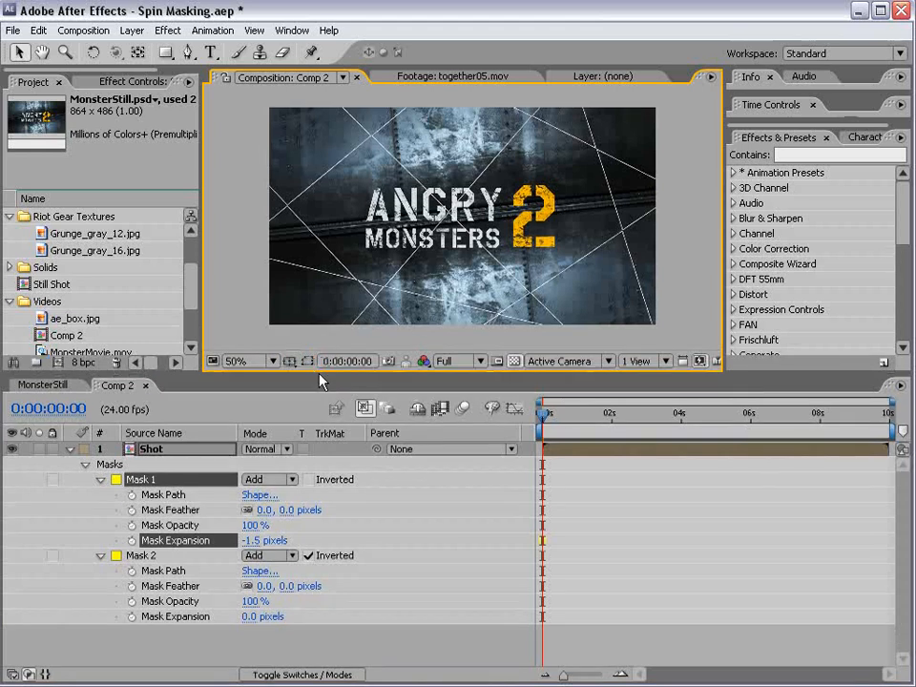
click(253, 617)
text(1.)
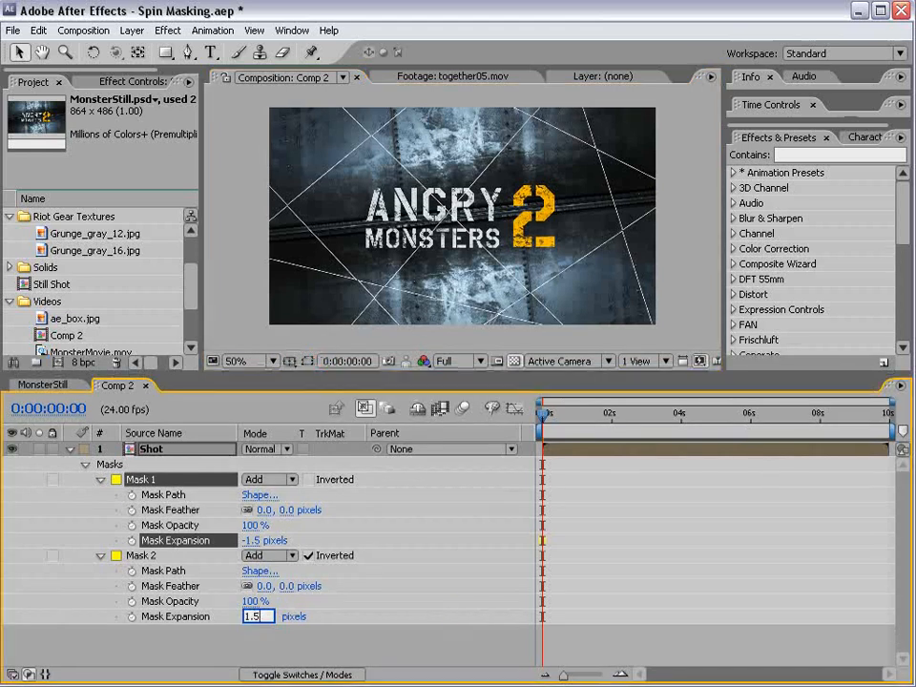
text(5)
key(Return)
click(581, 470)
Step: Examine the gaps between the masked pieces across the whole frame, both with and without the transparency grid
scroll(461, 319, up, 2)
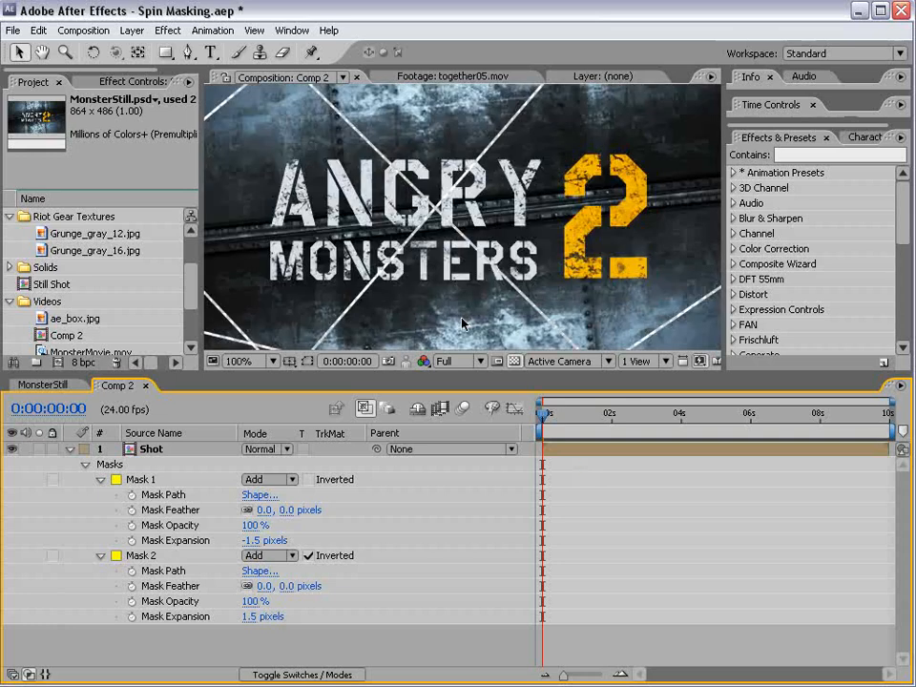
scroll(462, 319, down, 1)
click(515, 362)
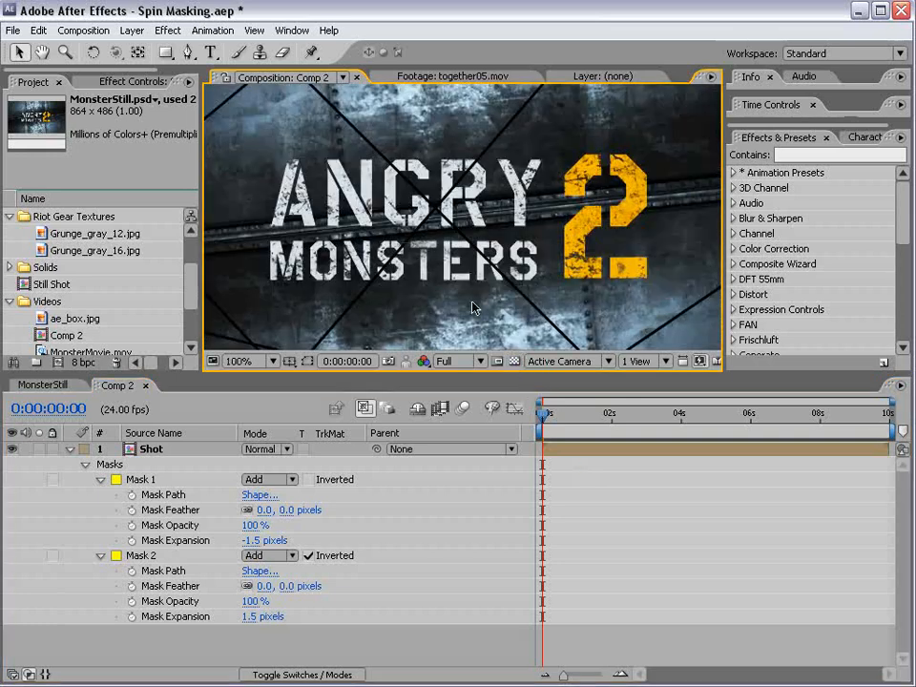
key(space)
drag(300, 186, 414, 324)
click(516, 362)
key(space)
key(grave)
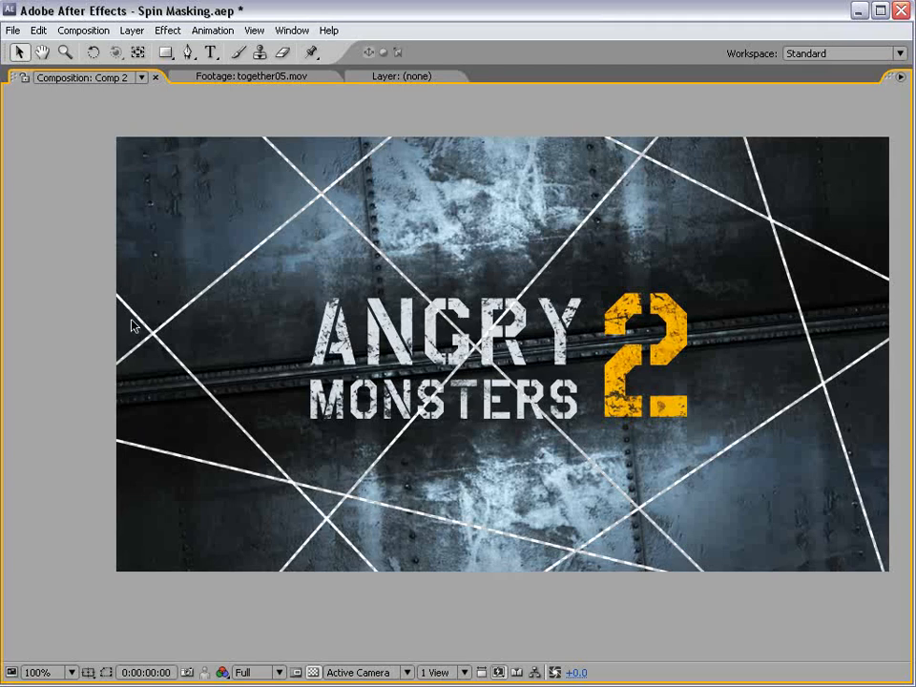
key(comma)
key(comma)
key(grave)
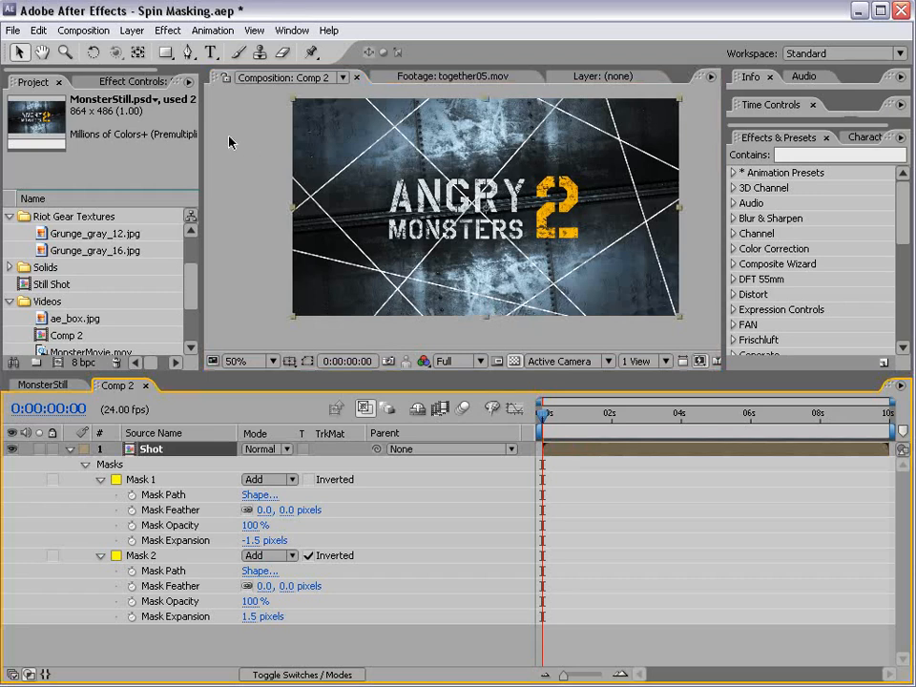
Step: Auto-trace the Shot layer on the current frame from its Alpha channel, with 2 pixels tolerance and 50% threshold
click(131, 30)
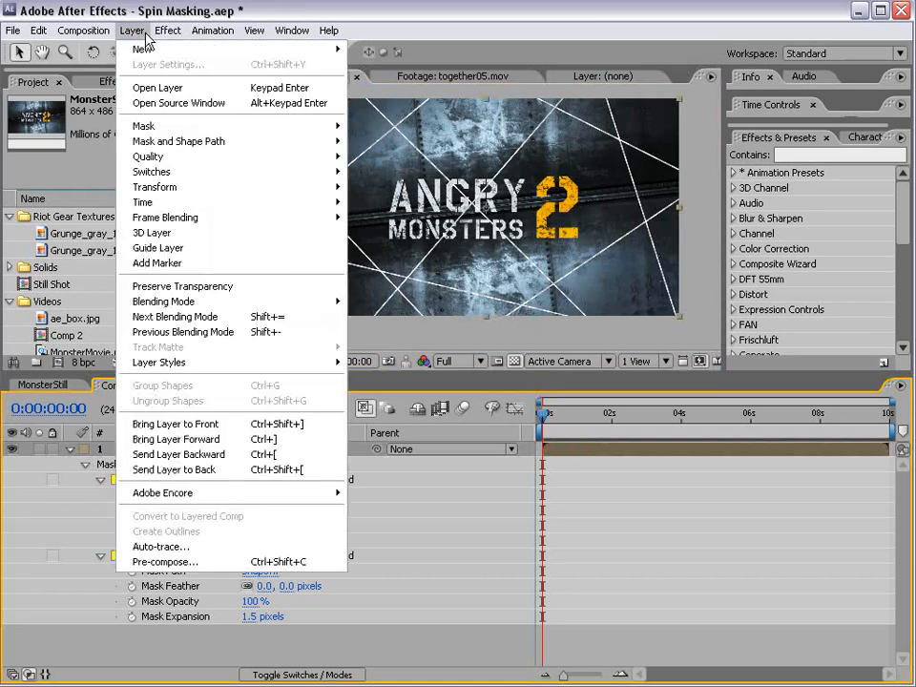
click(209, 553)
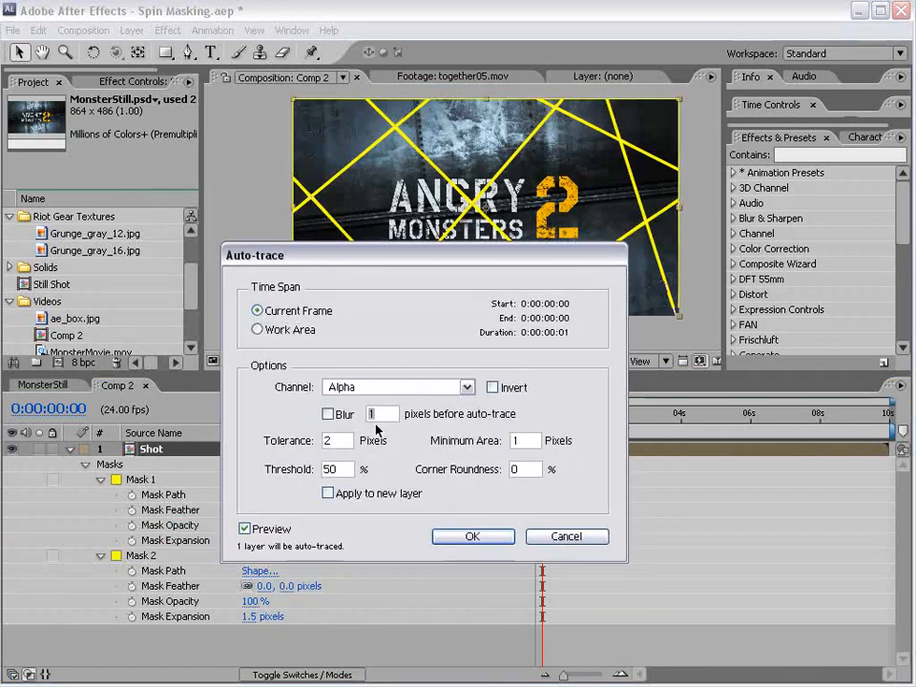
drag(374, 259, 639, 308)
click(510, 577)
click(509, 576)
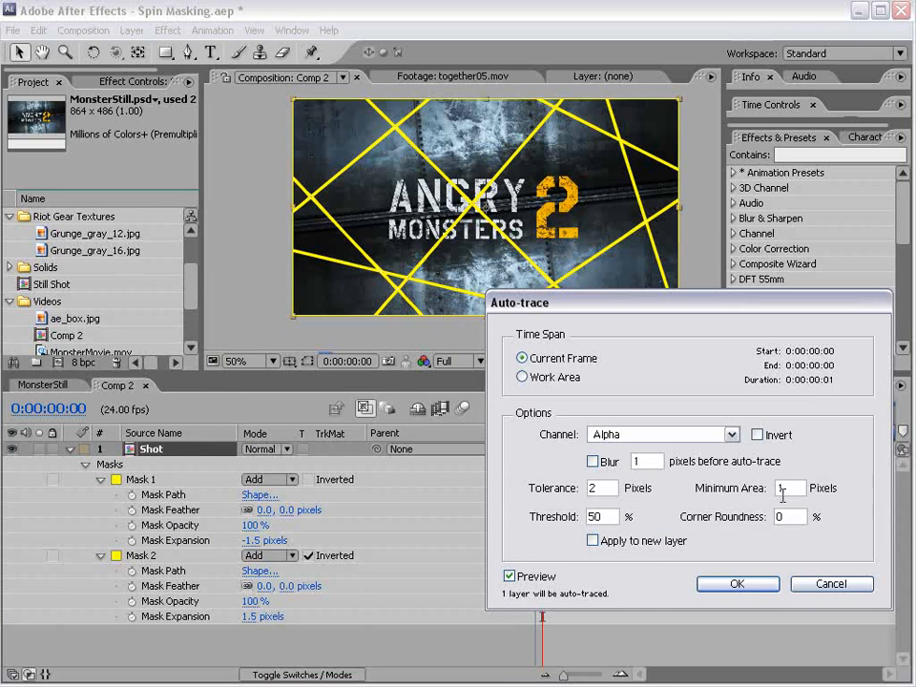
click(610, 435)
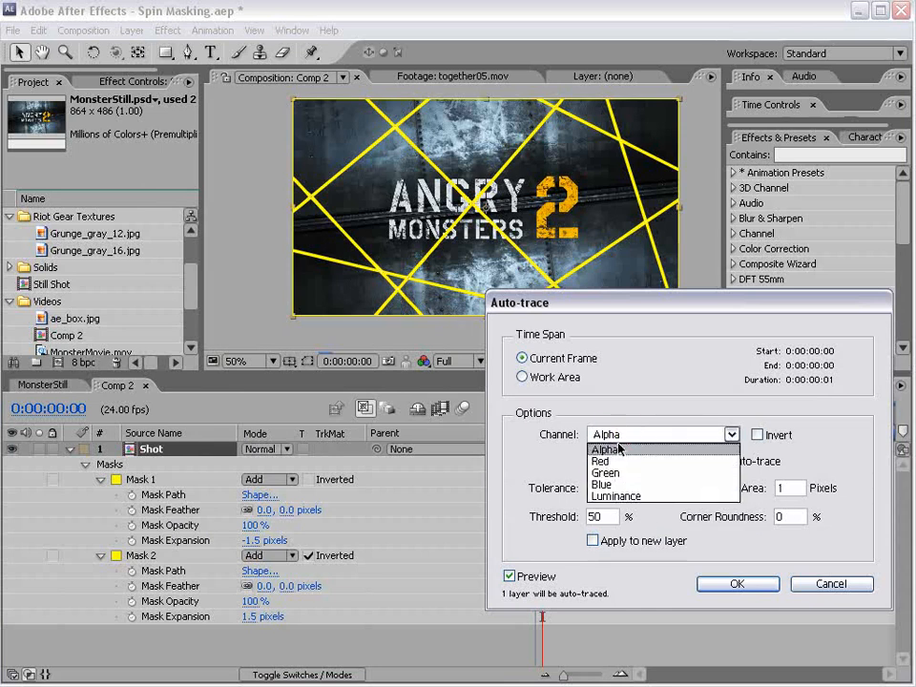
click(612, 450)
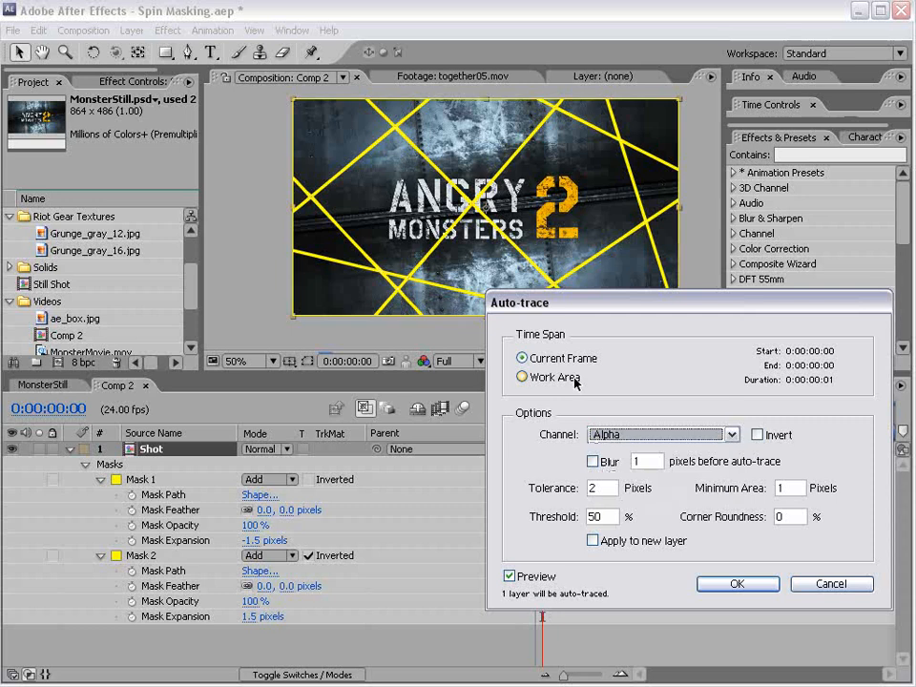
click(739, 586)
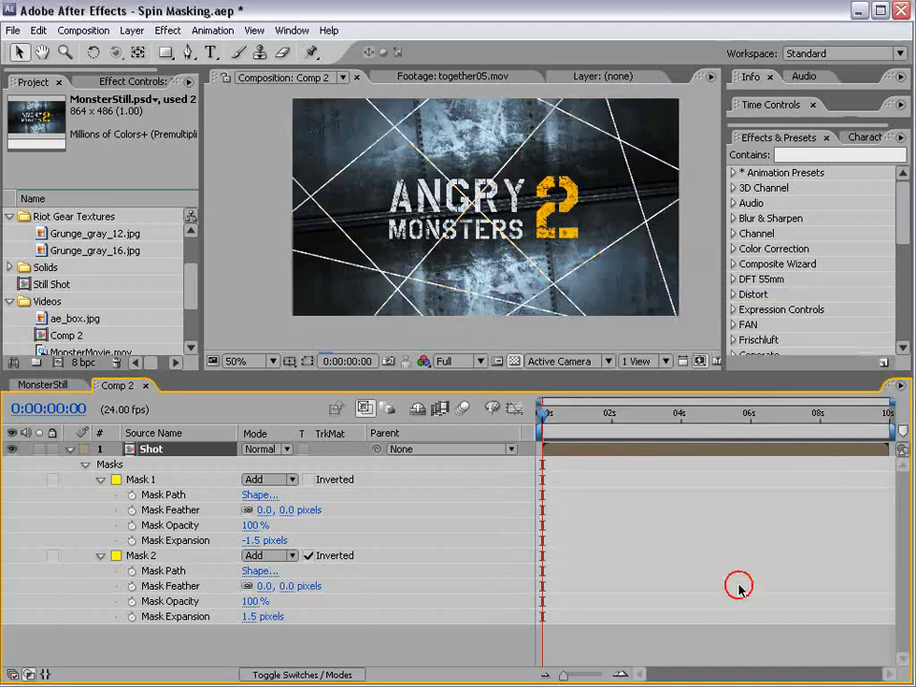
Step: Delete the original Mask 1 and Mask 2 from the Shot layer, keeping only the traced masks
drag(905, 493, 899, 611)
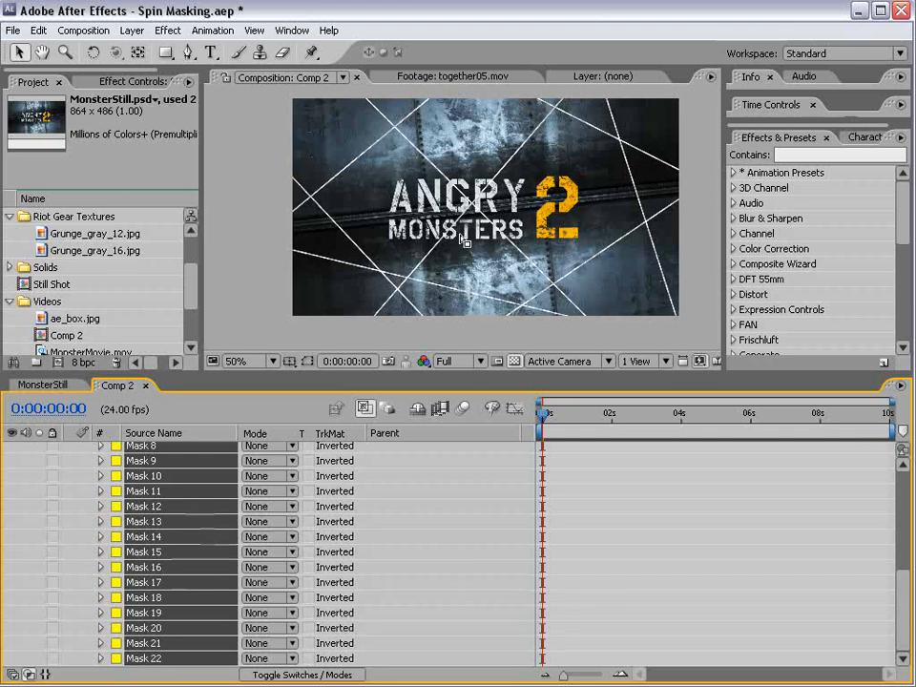
drag(904, 609, 903, 510)
click(140, 556)
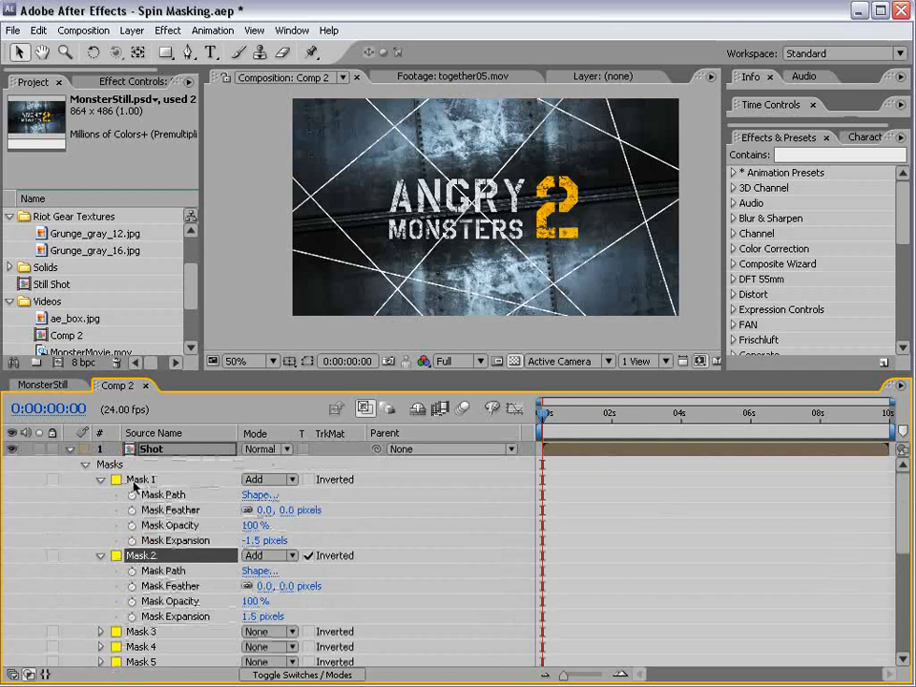
shift+click(192, 474)
key(Delete)
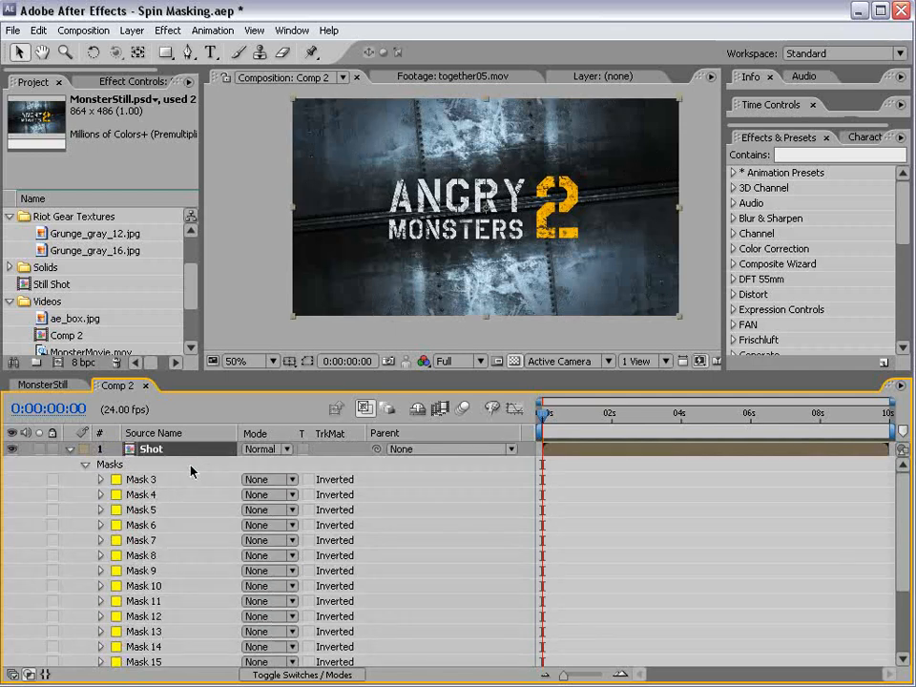
Step: Set the mode of all traced masks, Mask 3 to Mask 22, to Add
click(145, 481)
drag(902, 493, 902, 591)
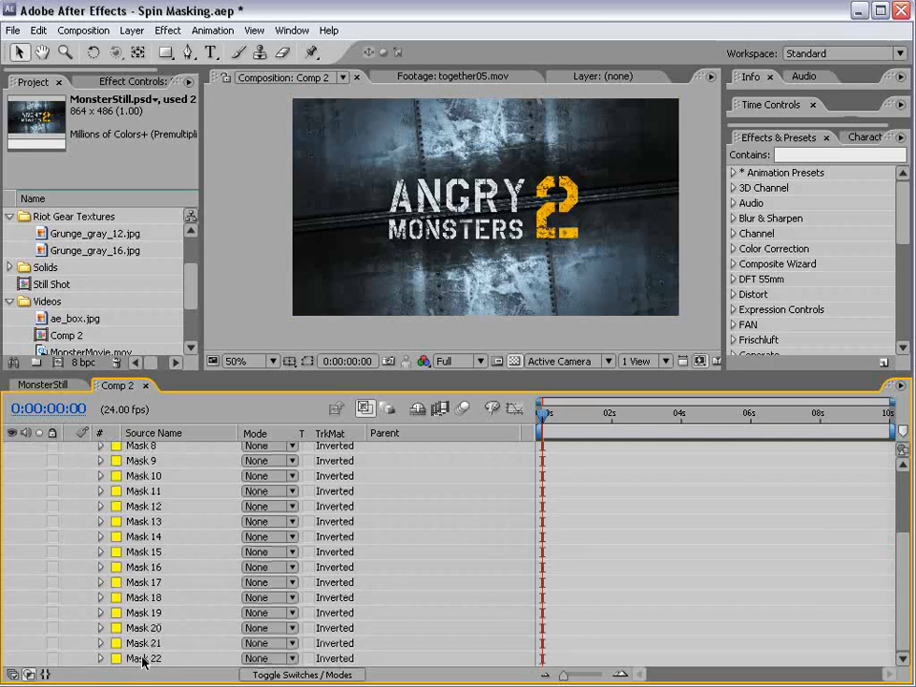
key(ctrl+a)
click(262, 523)
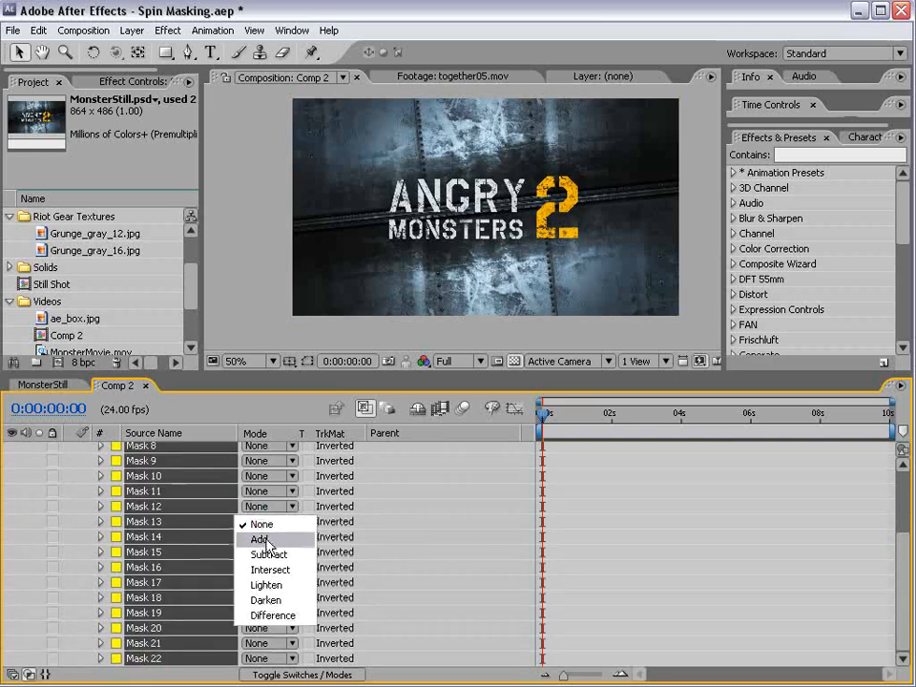
click(274, 542)
scroll(458, 237, up, 2)
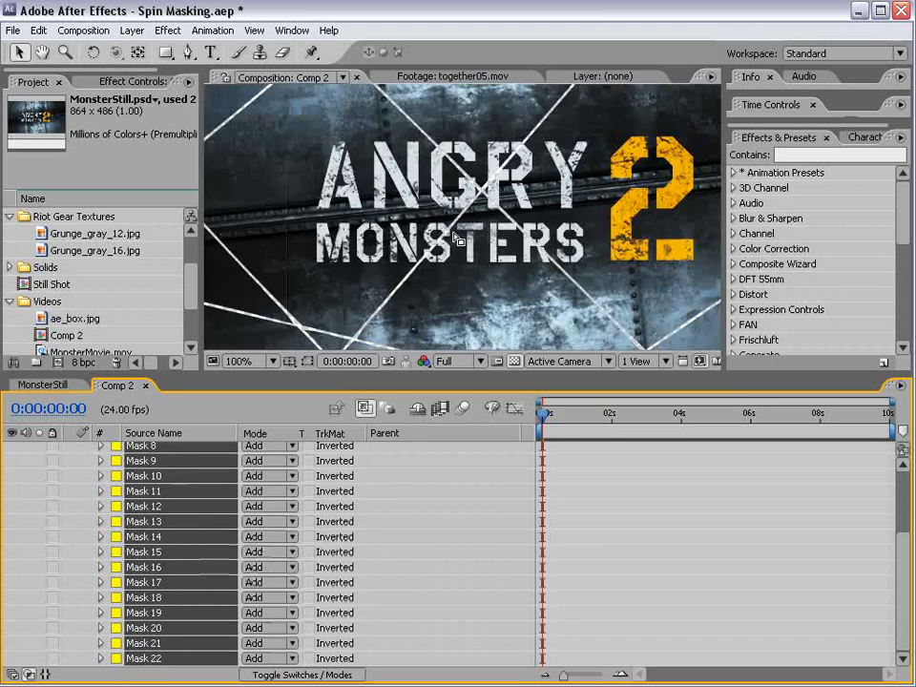
scroll(900, 542, up, 5)
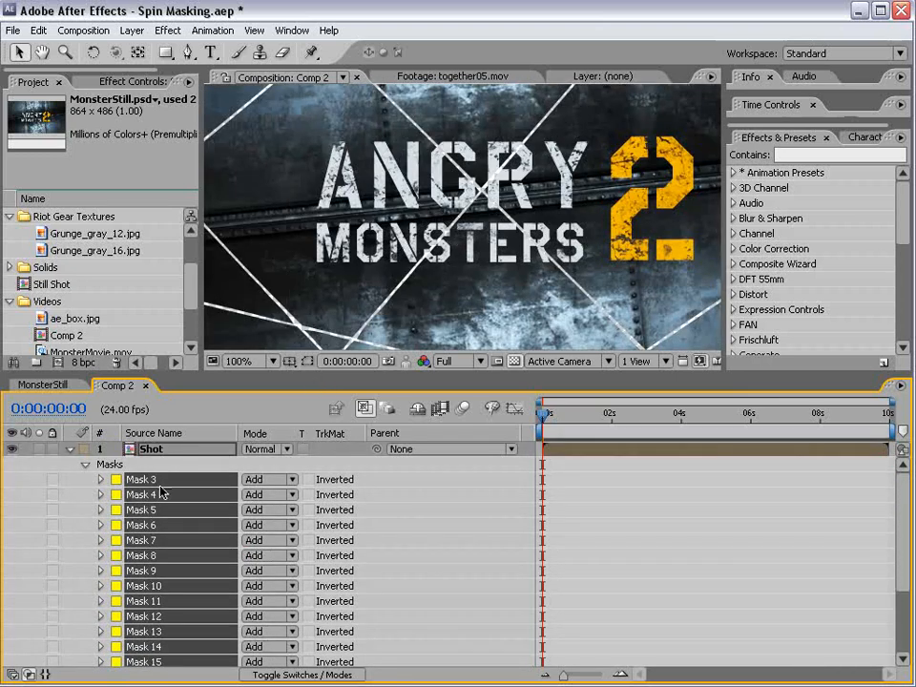
Step: Reveal the properties of all traced masks and set their mask expansion to 3 pixels
key(m)
key(m)
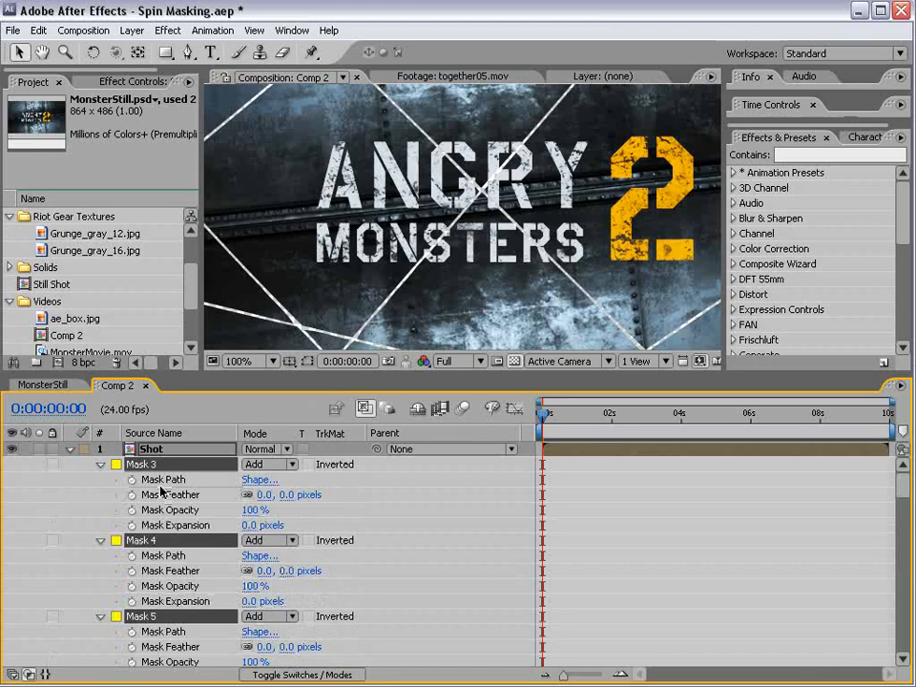
click(250, 525)
text(3)
key(Return)
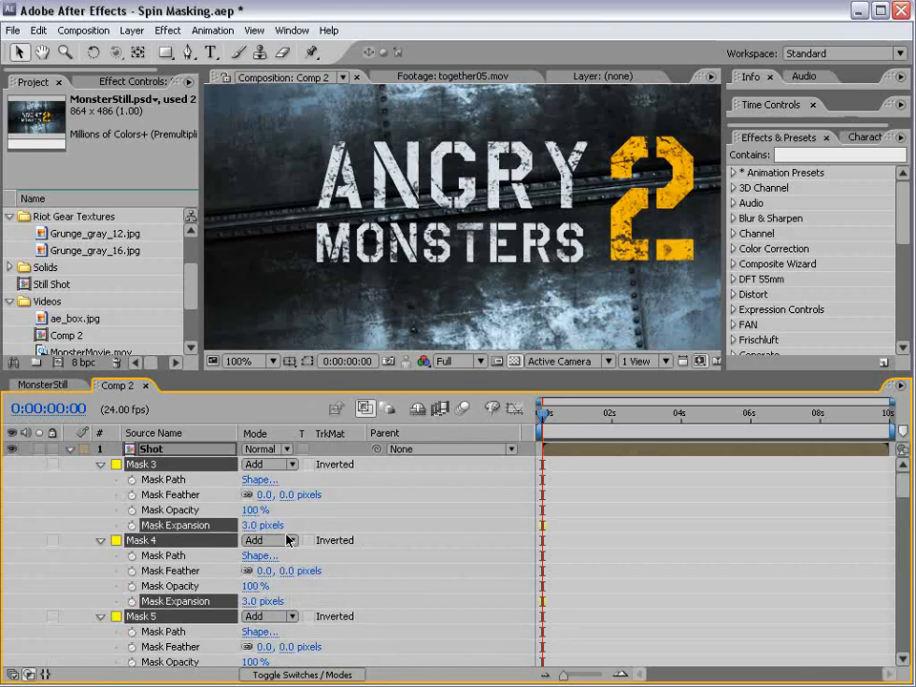
Step: Try a mask expansion of -2 pixels on all traced masks and return it to 3 pixels
drag(258, 526, 286, 526)
key(comma)
click(295, 525)
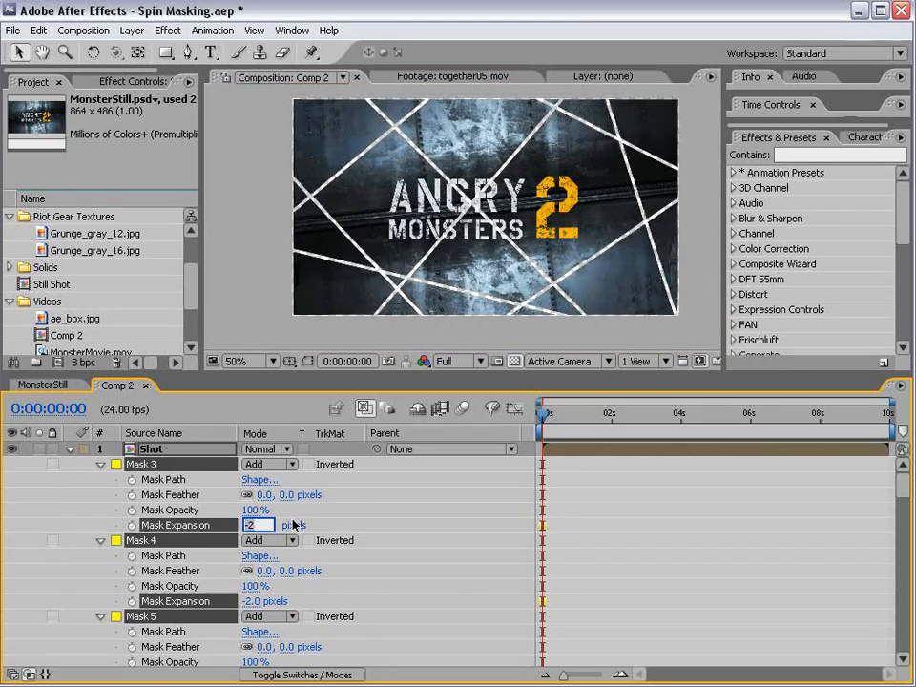
text(3)
key(Return)
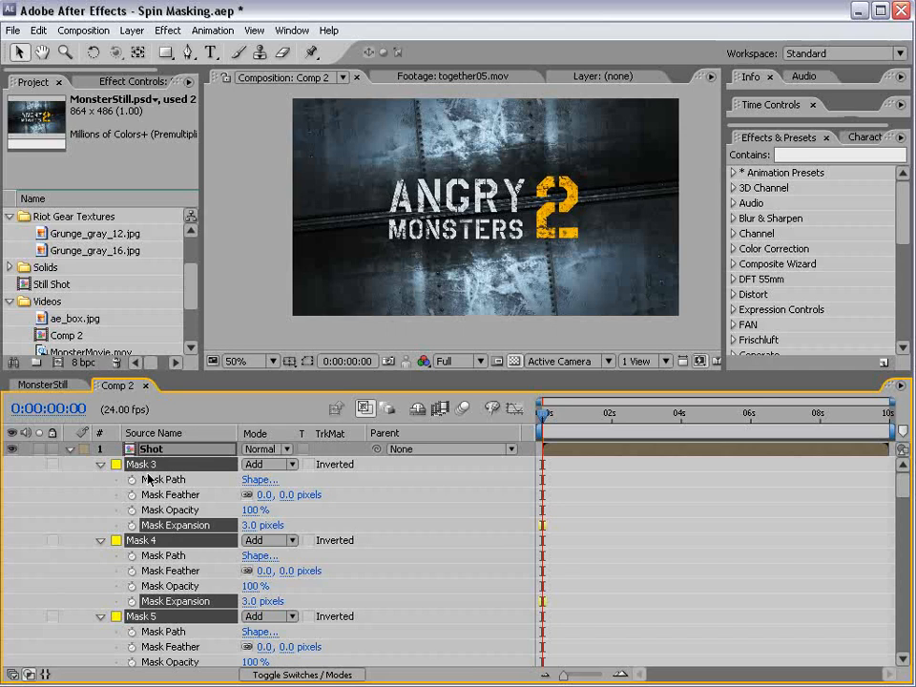
Step: Collapse the Shot layer's mask properties and save the project
click(70, 449)
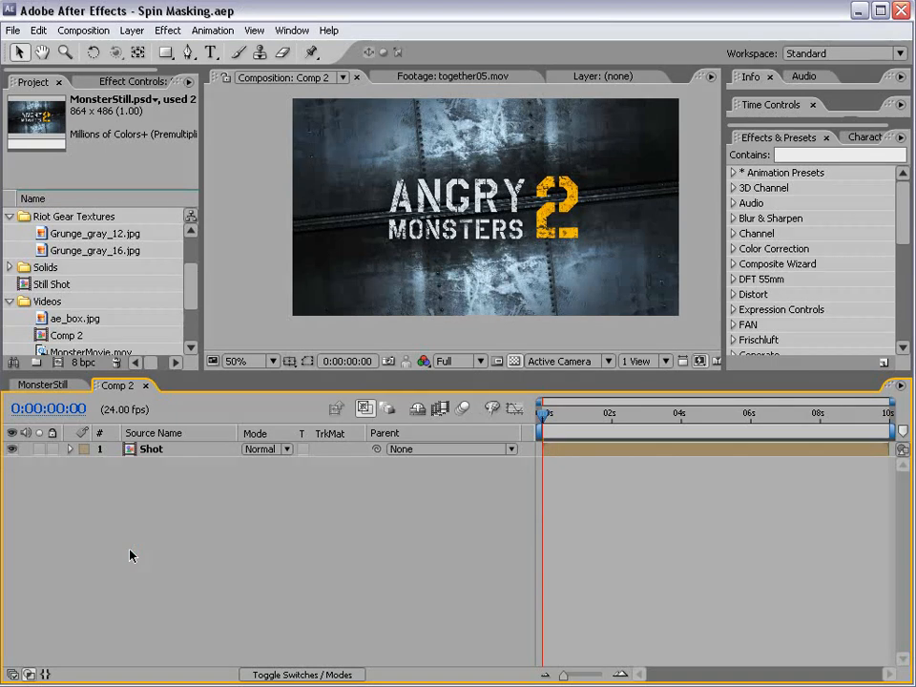
click(520, 579)
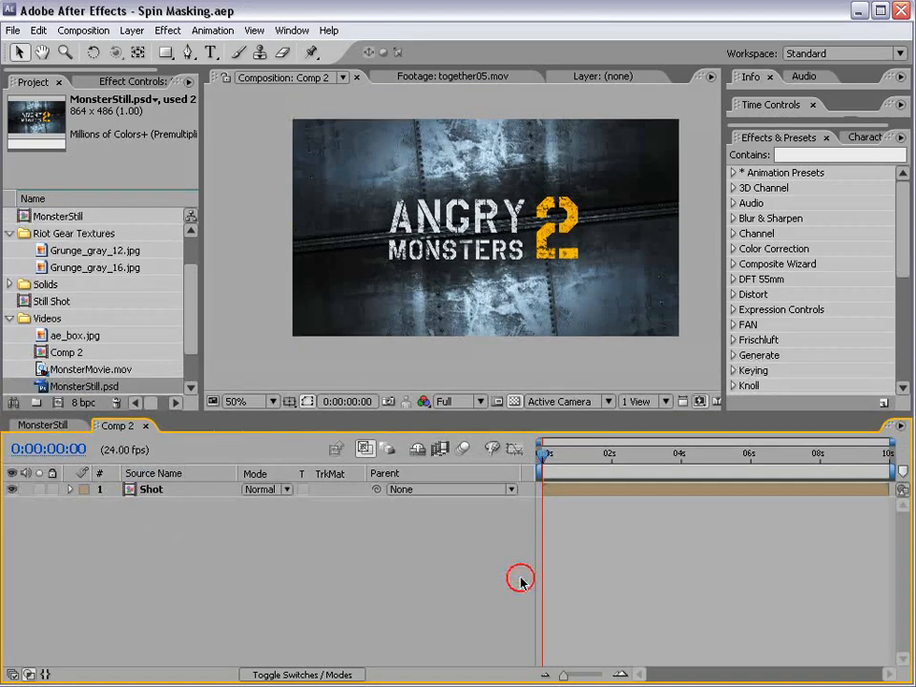
click(188, 493)
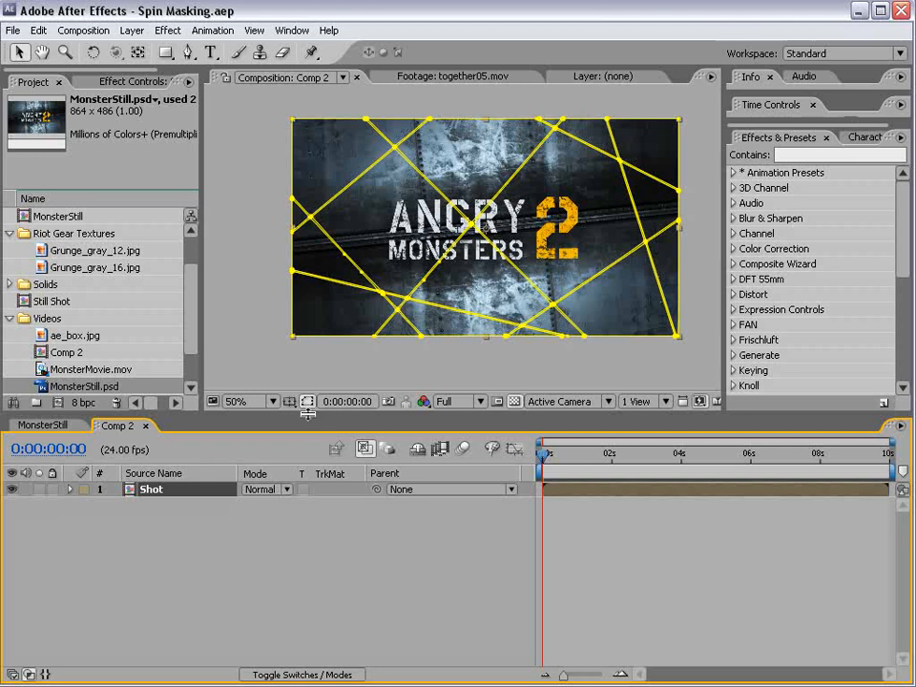
drag(303, 412, 299, 373)
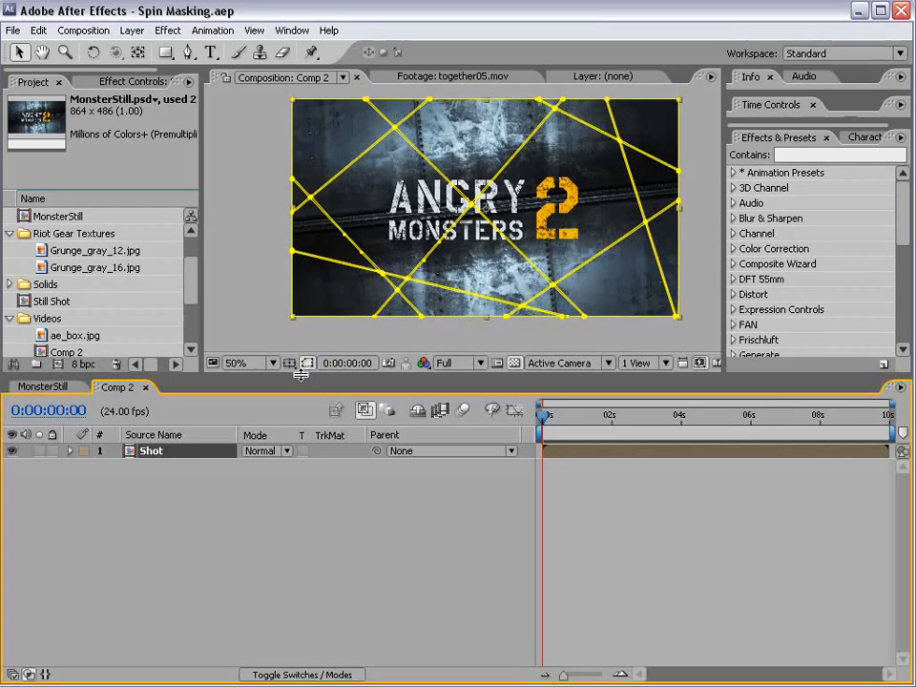
click(618, 551)
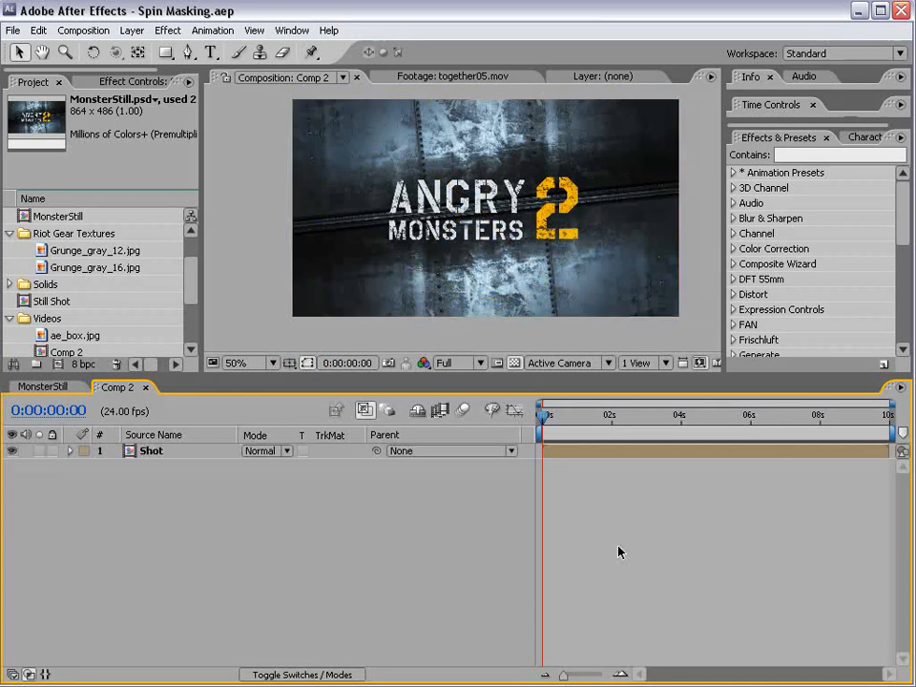
Step: Run the MasksToLayers.jsx script on the Shot layer to split its masks into separate layers
click(553, 453)
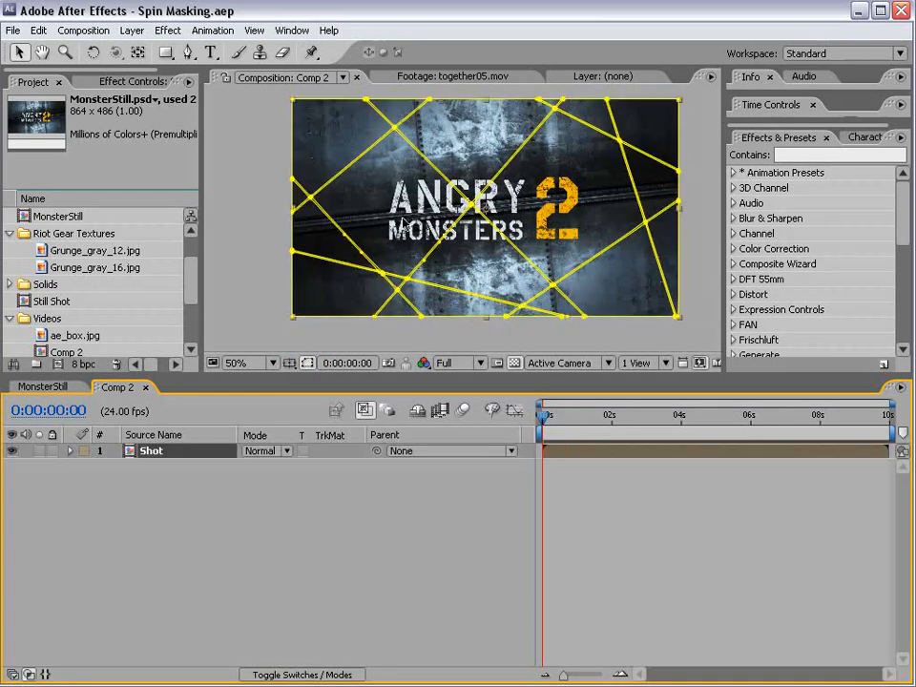
click(13, 32)
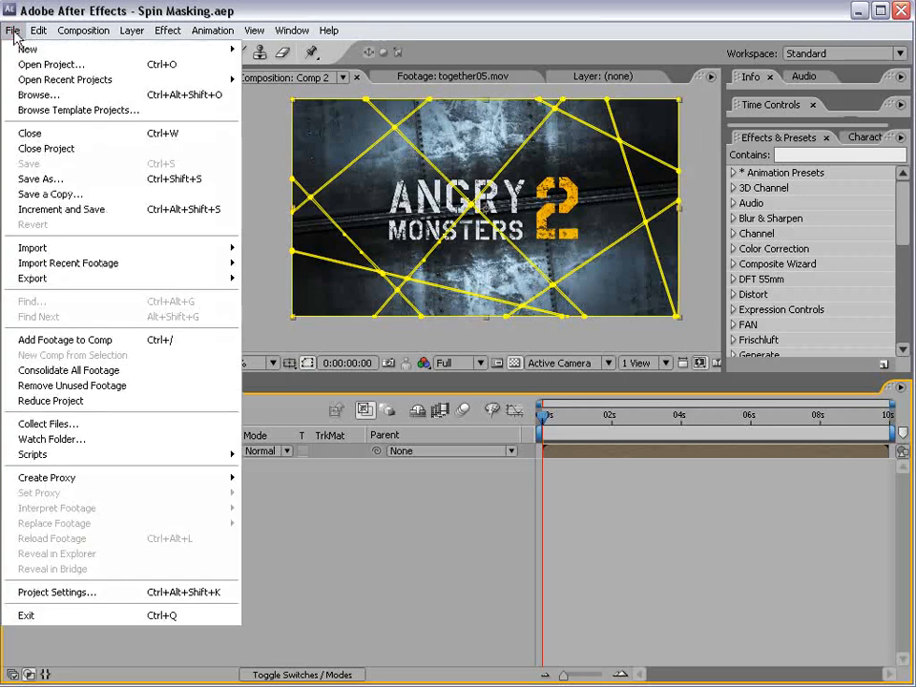
mouse_move(52, 455)
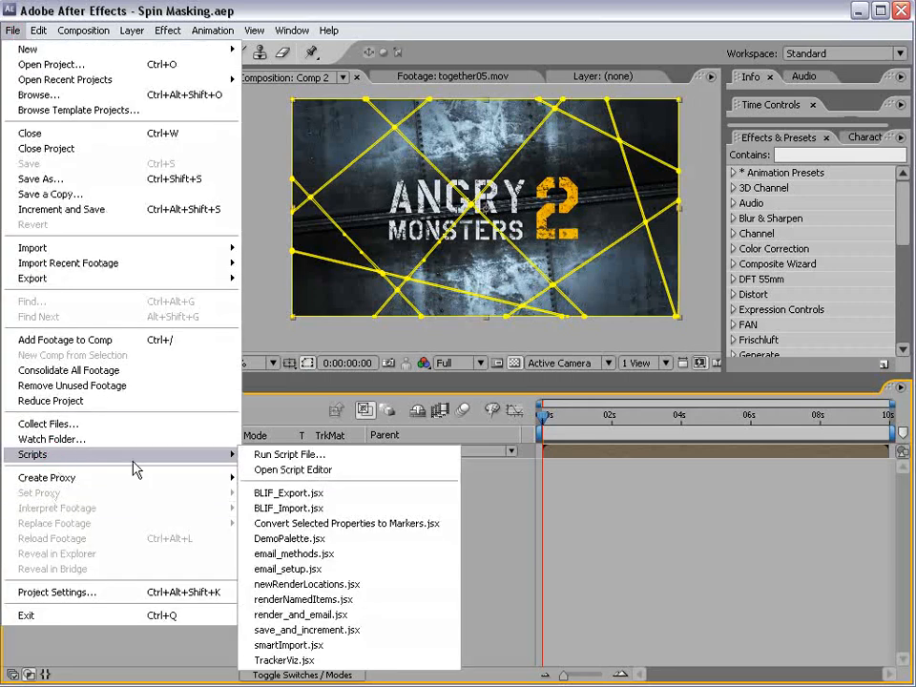
click(324, 456)
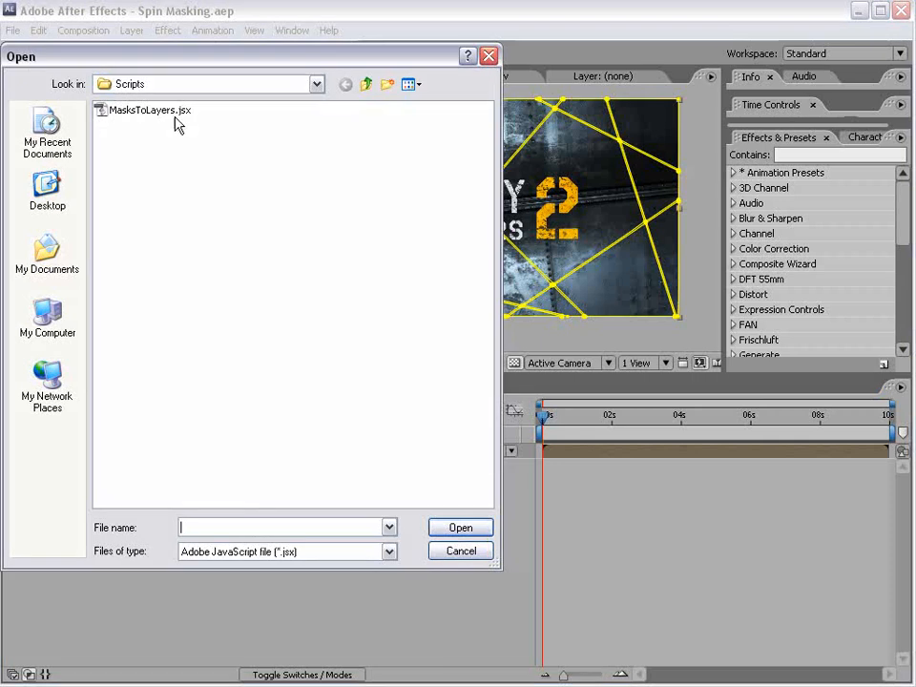
click(139, 108)
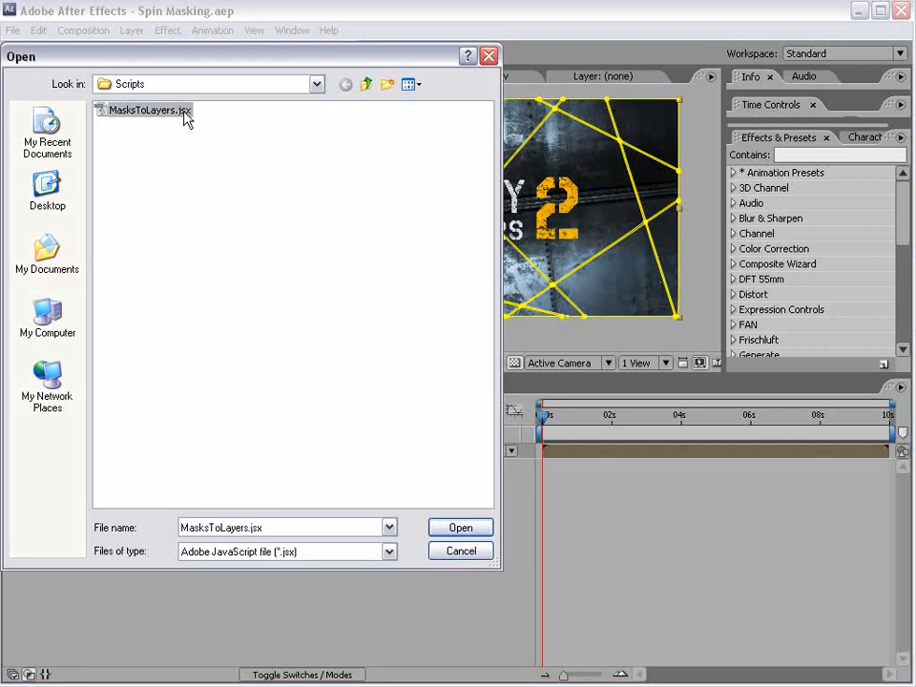
click(458, 528)
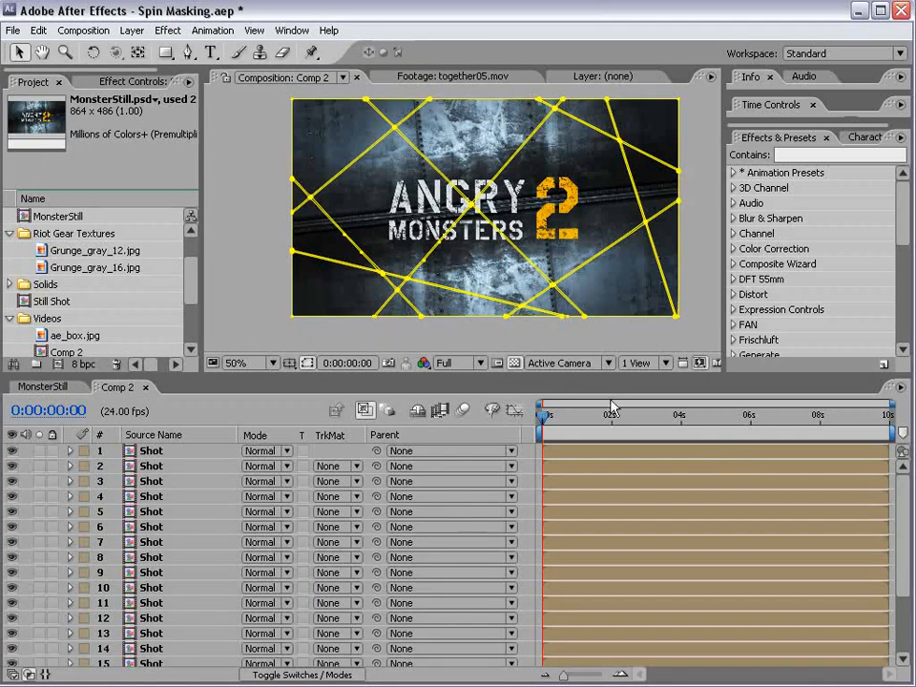
Step: Rename the source Shot layer at the end of the layer stack as Original
drag(513, 377, 514, 339)
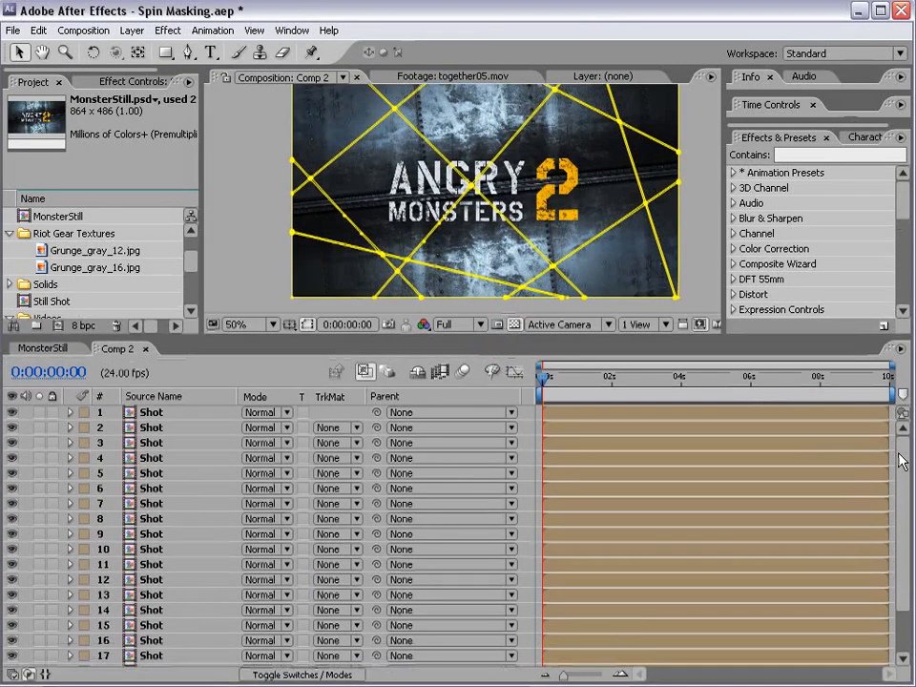
scroll(901, 461, down, 3)
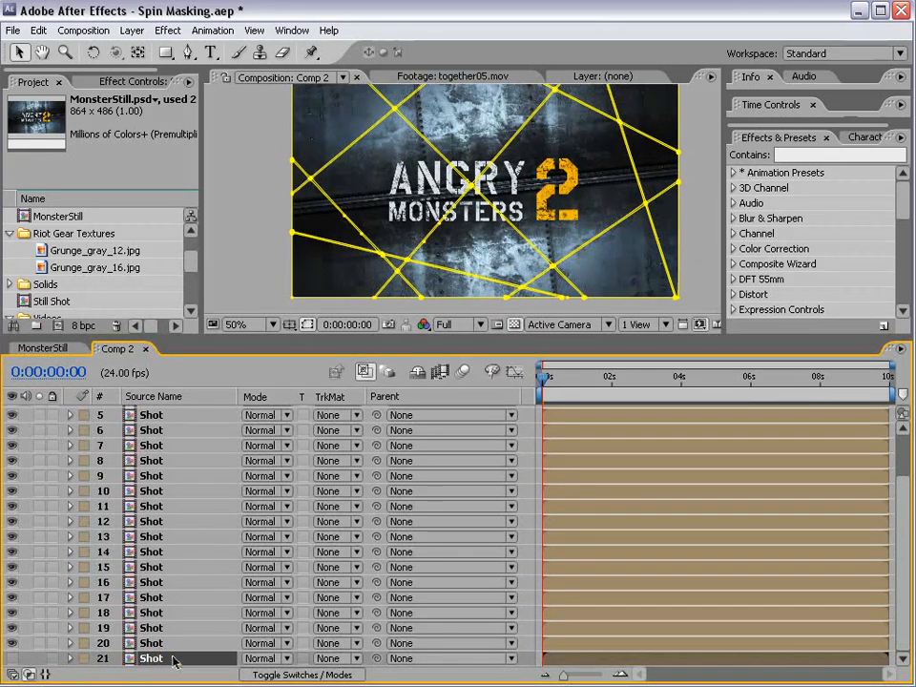
key(Return)
text(Original)
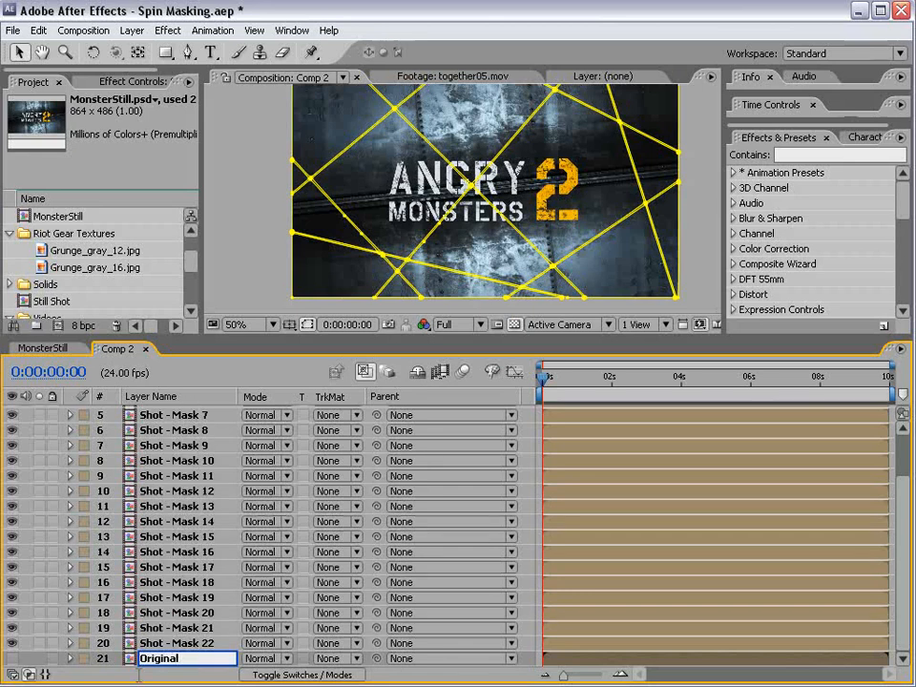
click(164, 631)
click(156, 659)
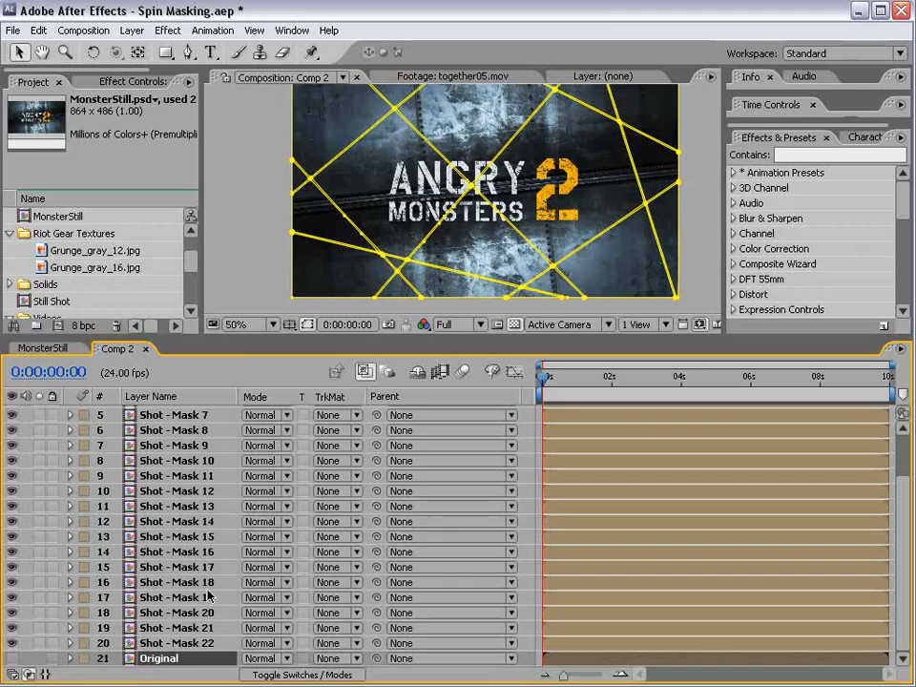
Step: Examine which piece of the shot several of the split mask layers contain
drag(237, 341, 235, 277)
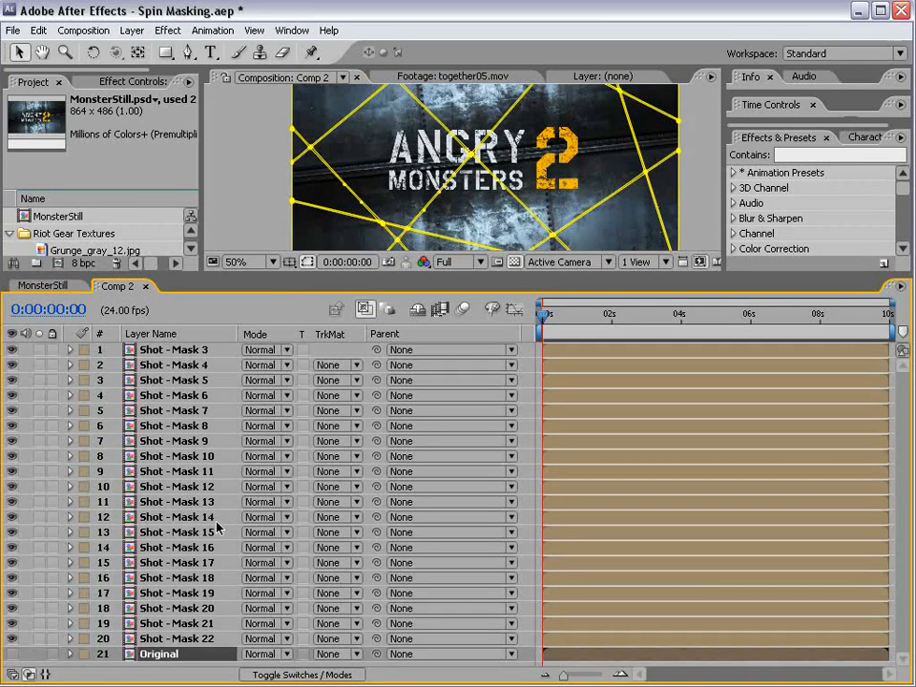
click(182, 350)
click(180, 410)
click(179, 456)
click(163, 534)
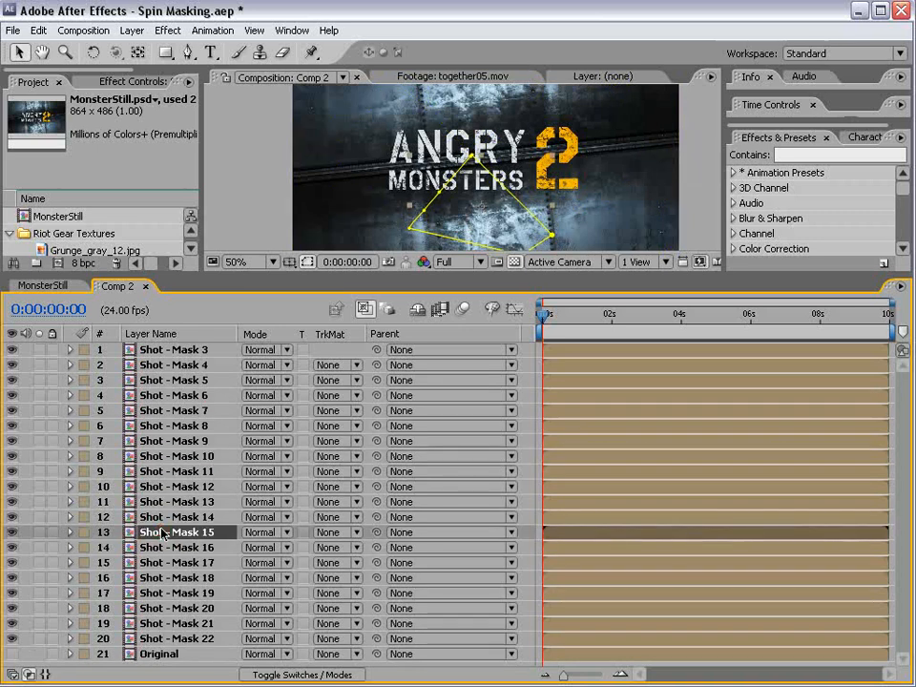
Step: Delete all split layers from Shot - Mask 3 to Shot - Mask 22
click(153, 638)
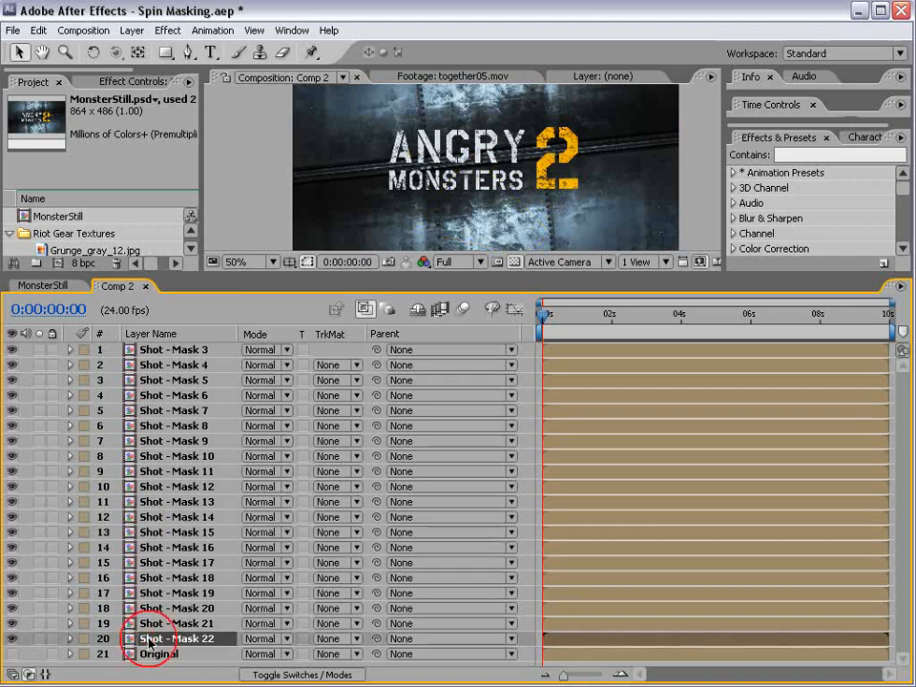
shift+click(154, 350)
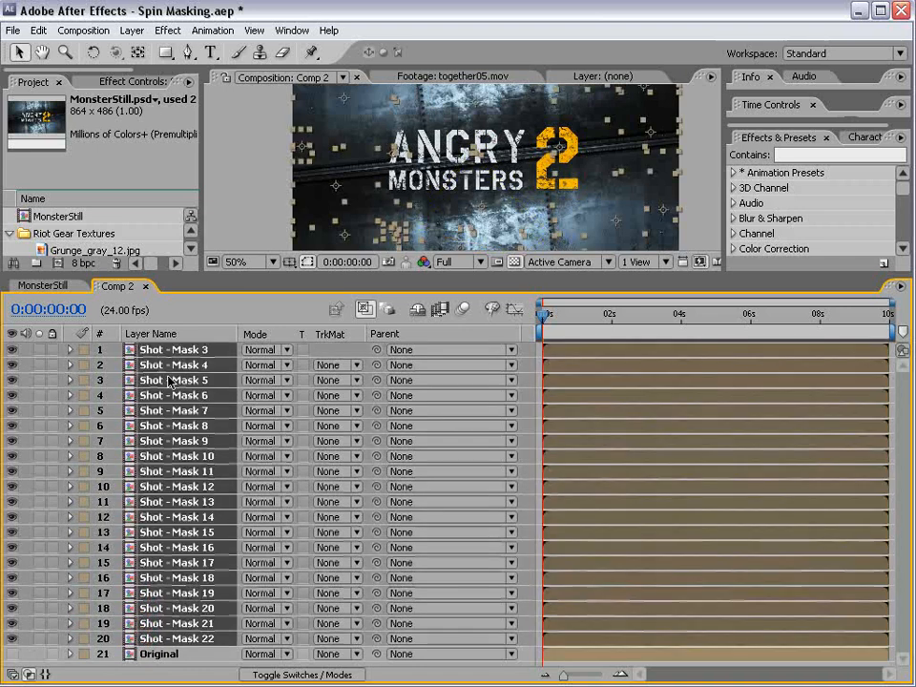
key(Delete)
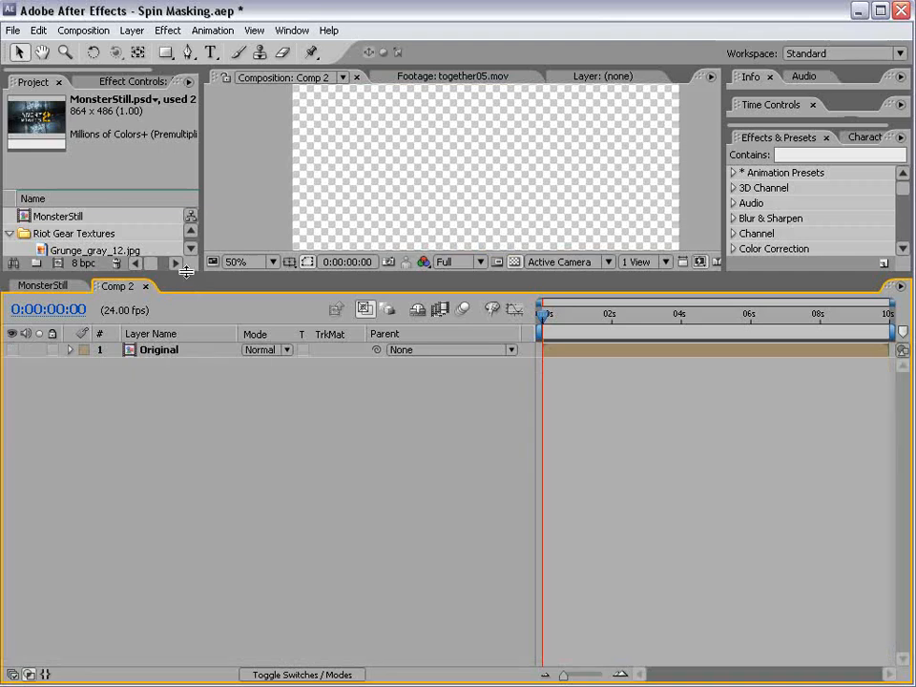
Step: Turn the Original layer's visibility back on and save the project
drag(186, 272, 186, 416)
click(13, 492)
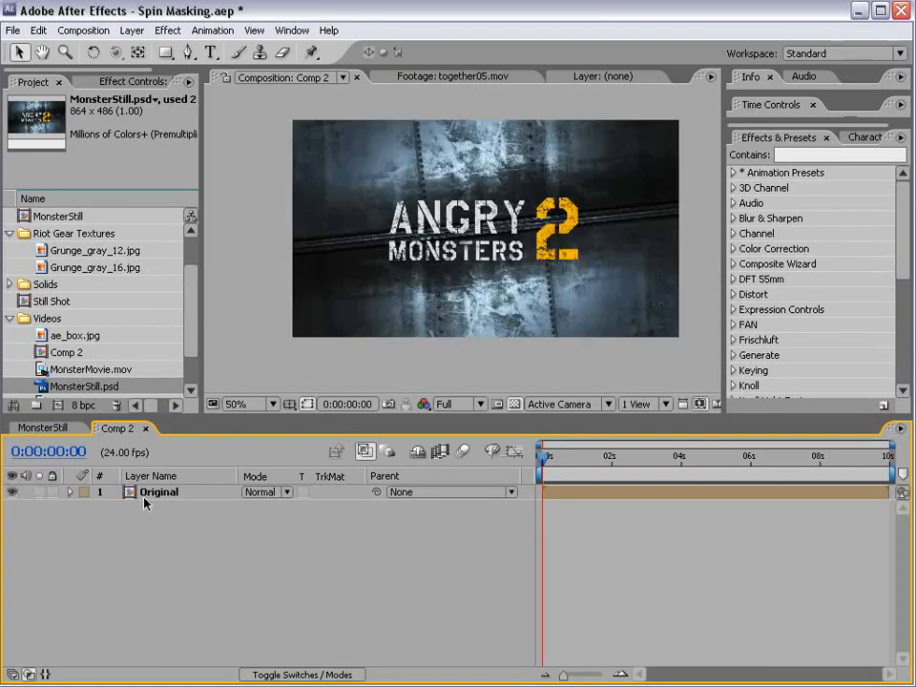
click(154, 493)
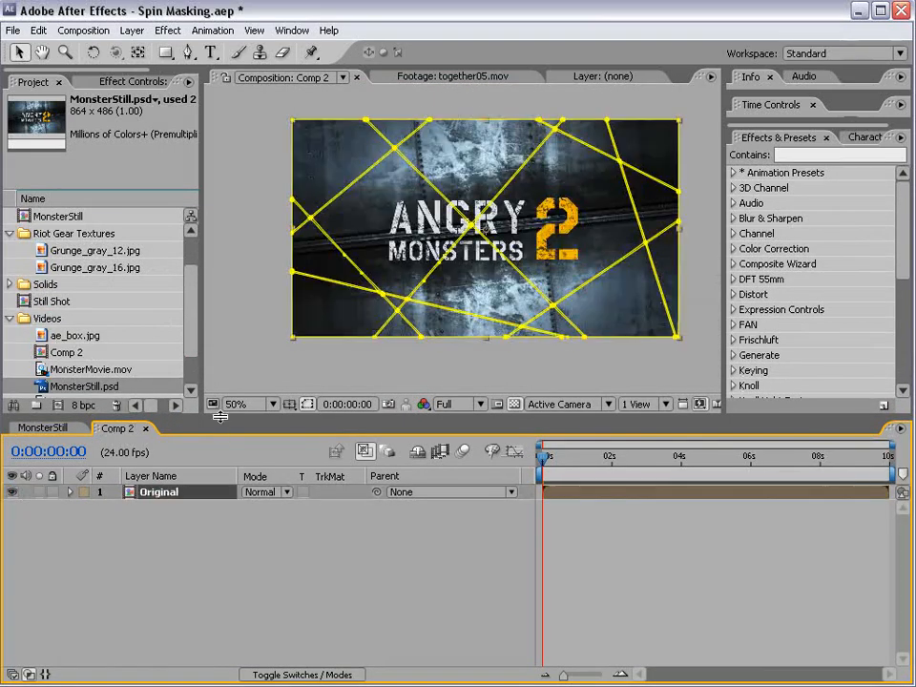
drag(218, 416, 227, 427)
key(ctrl+s)
click(276, 542)
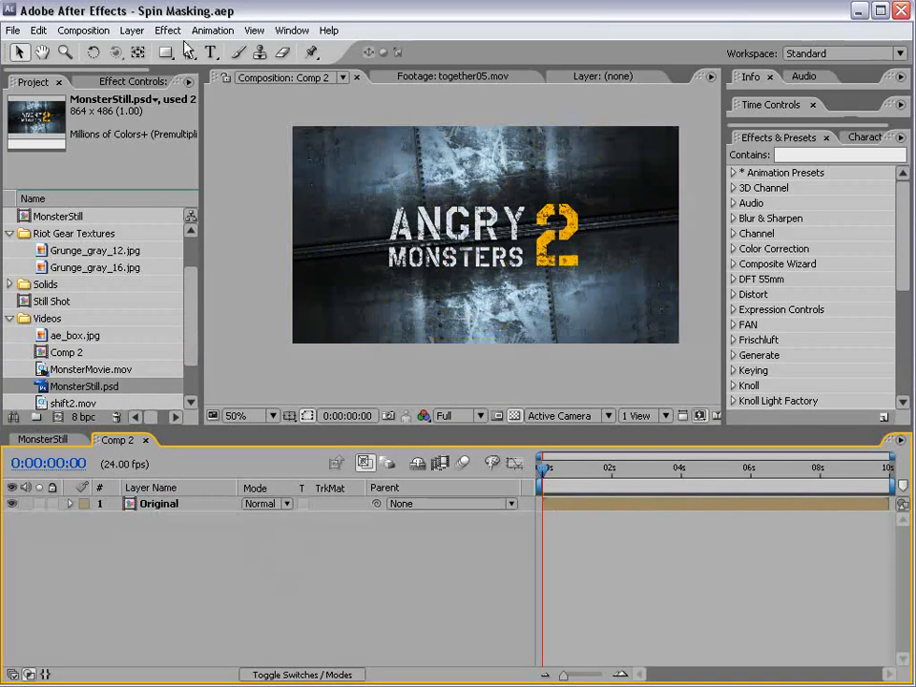
Step: Add an adjustment layer above Original and name it Control
click(132, 30)
mouse_move(143, 49)
click(434, 140)
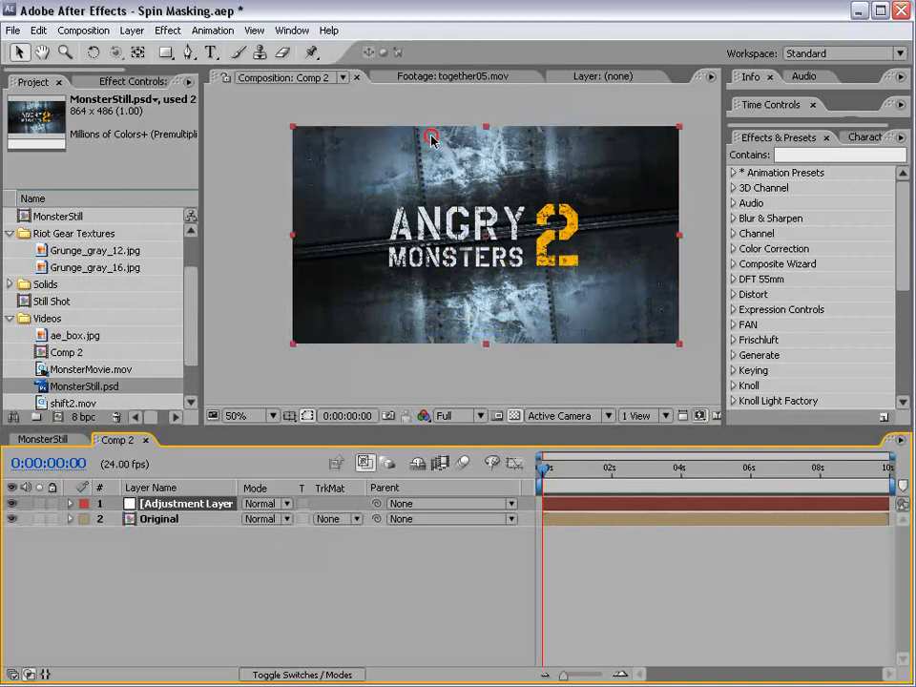
key(Return)
text(Control)
key(Return)
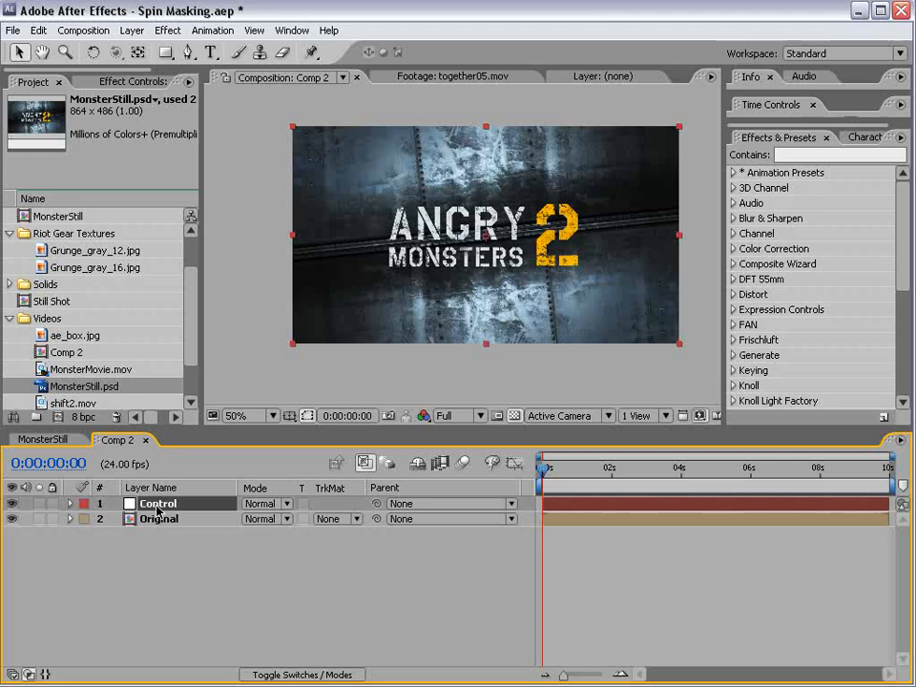
Step: Apply a Slider Control expression effect to the Control layer and rename it Position
click(155, 503)
click(167, 31)
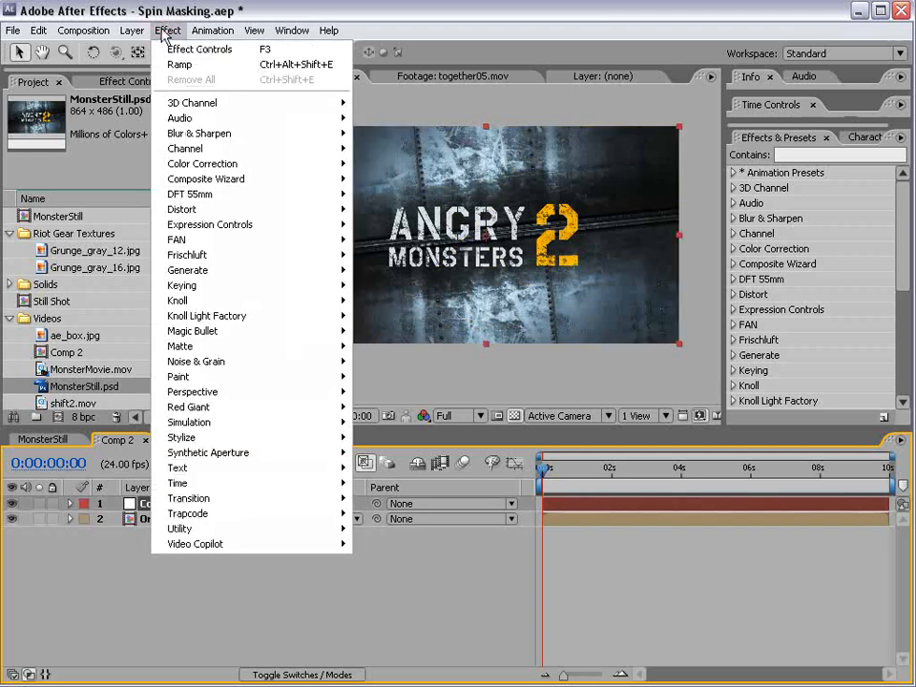
click(219, 226)
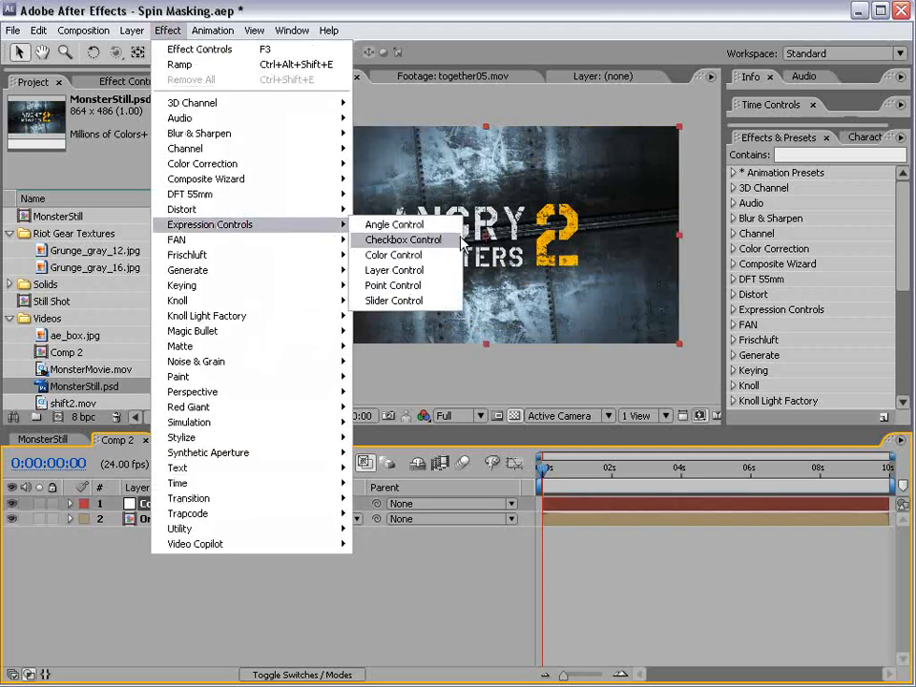
click(433, 301)
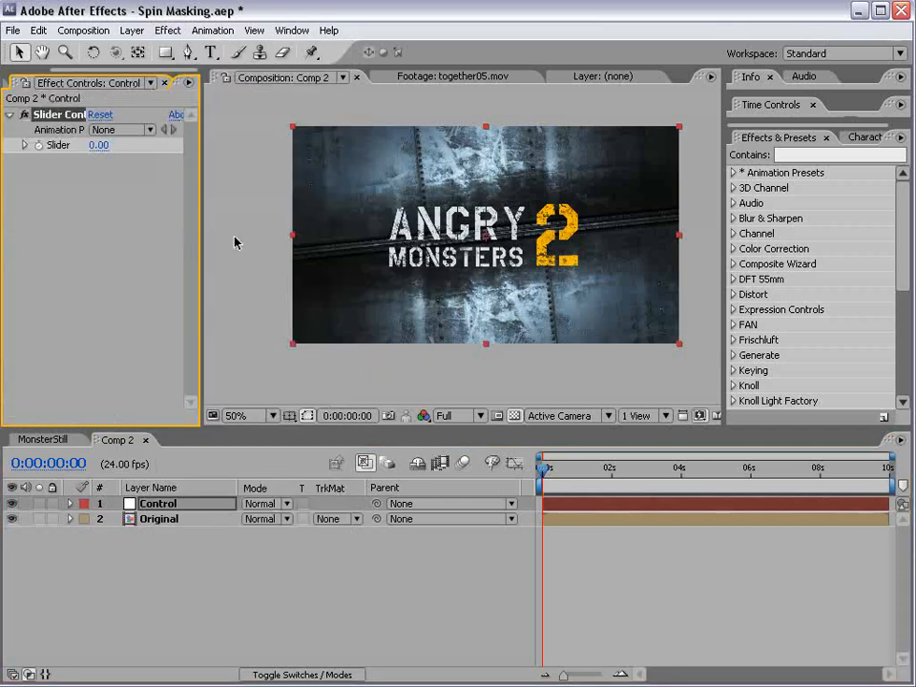
drag(200, 235, 299, 247)
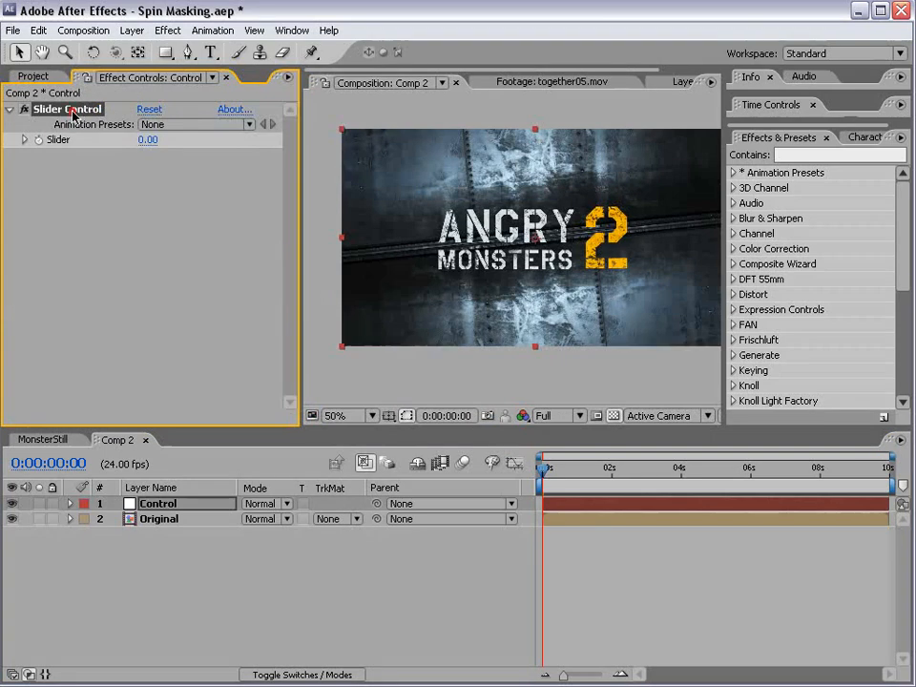
key(Return)
text(Position)
key(Return)
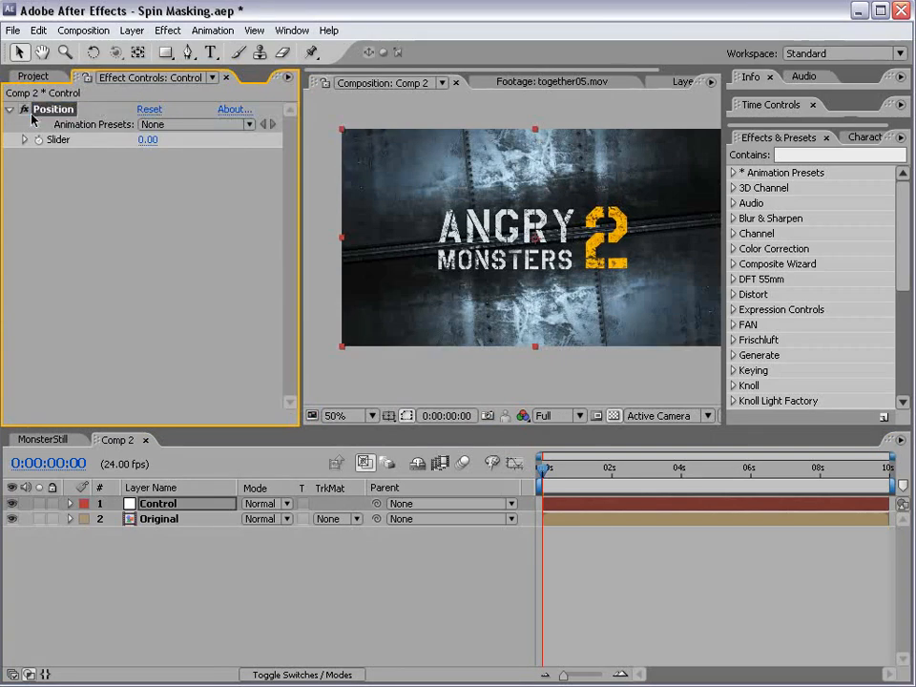
Step: Add a second Slider Control to the Control layer and rename it Rotation
click(169, 30)
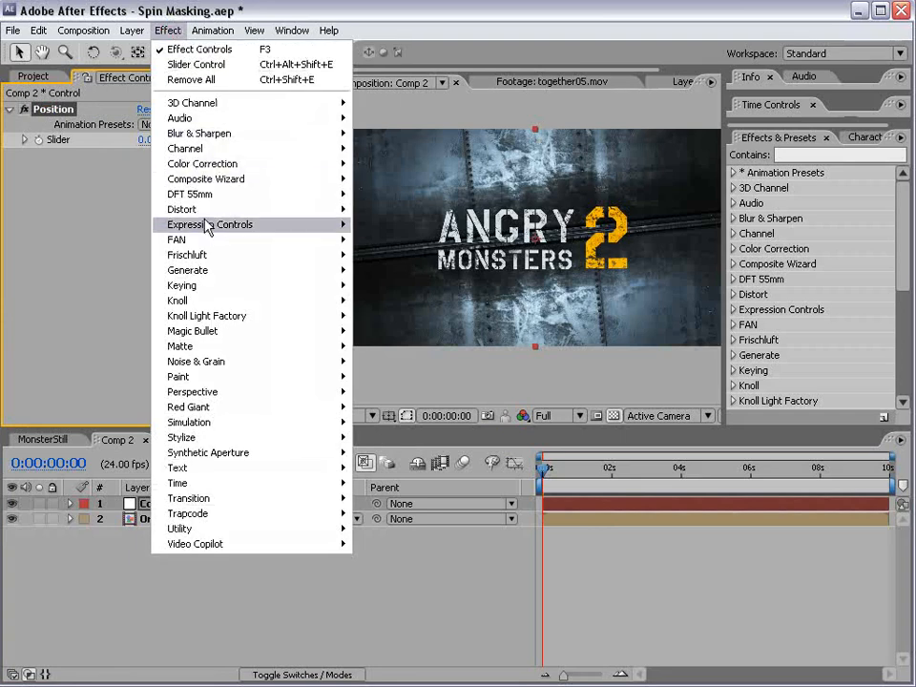
mouse_move(210, 225)
click(402, 301)
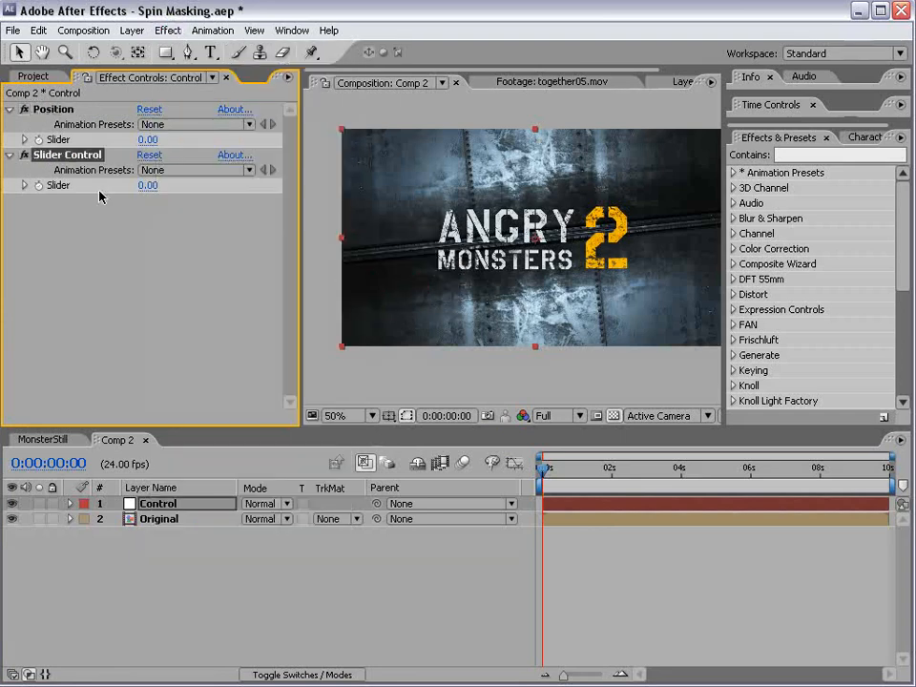
key(Return)
text(Rotat)
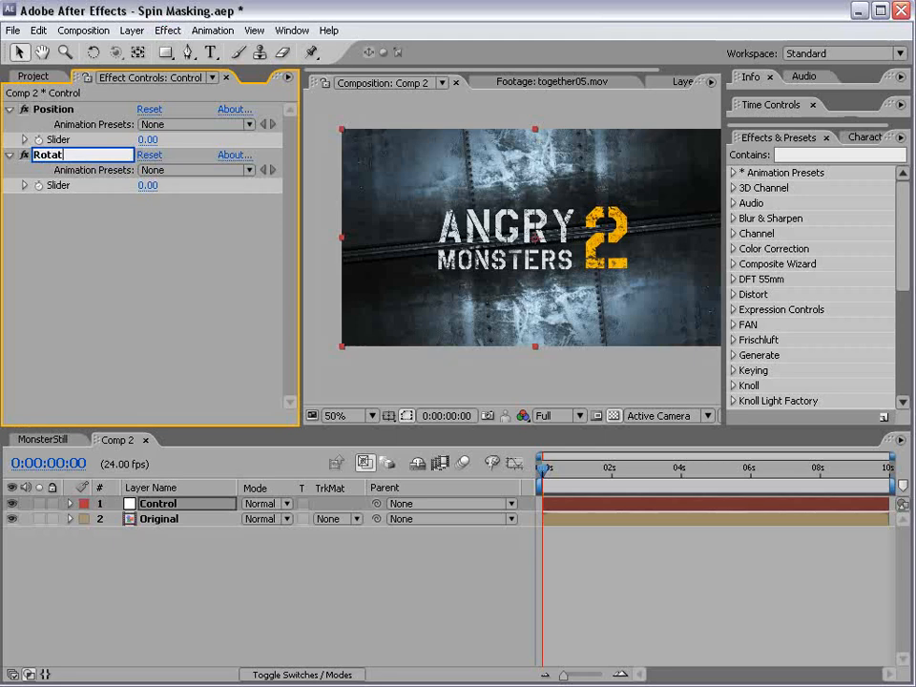
text(ion)
key(Return)
Step: Duplicate the Rotation slider effect, name the copy Random, and save the project
key(ctrl+d)
key(Return)
text(Random)
key(Return)
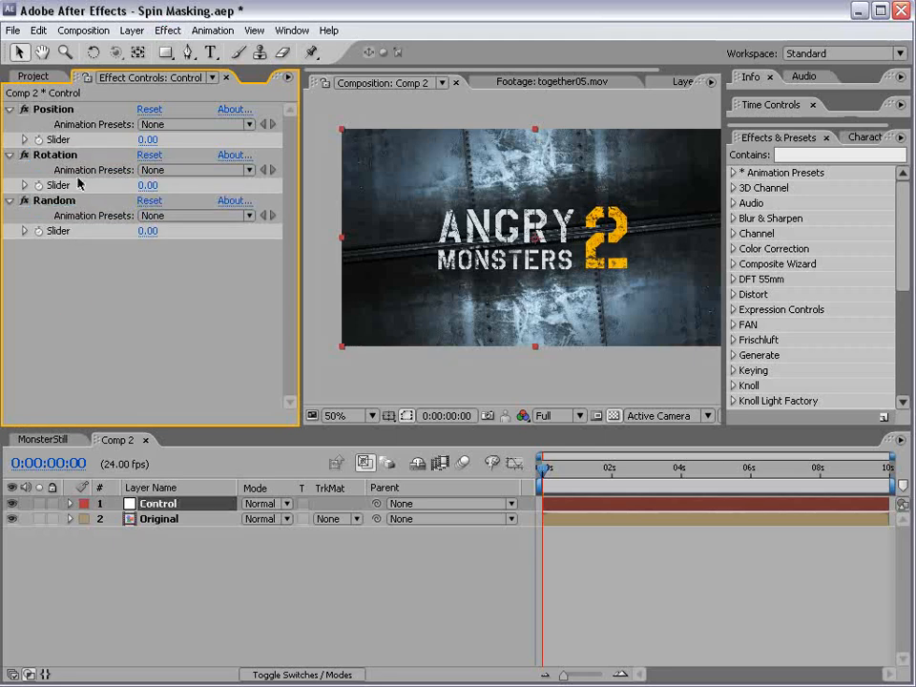
drag(167, 429, 119, 373)
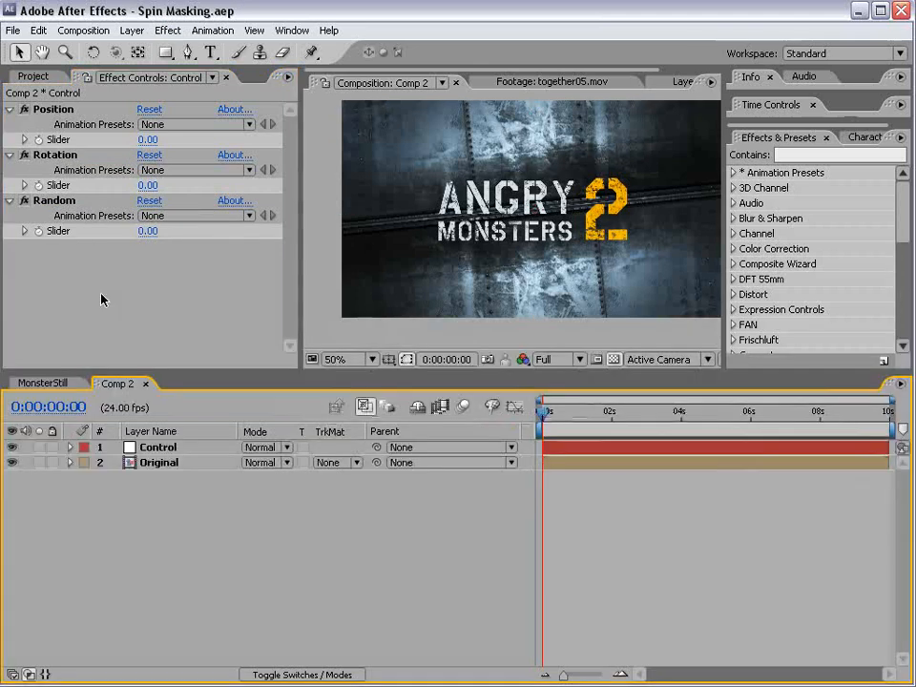
Step: Make the Original layer 3D and reveal its Position and all its rotation properties
click(145, 464)
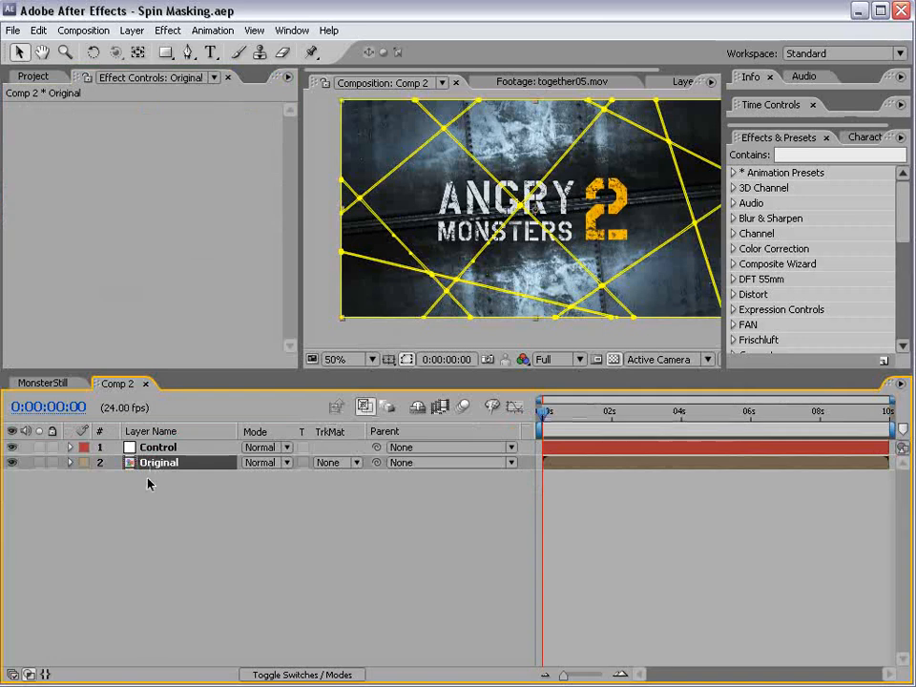
key(F4)
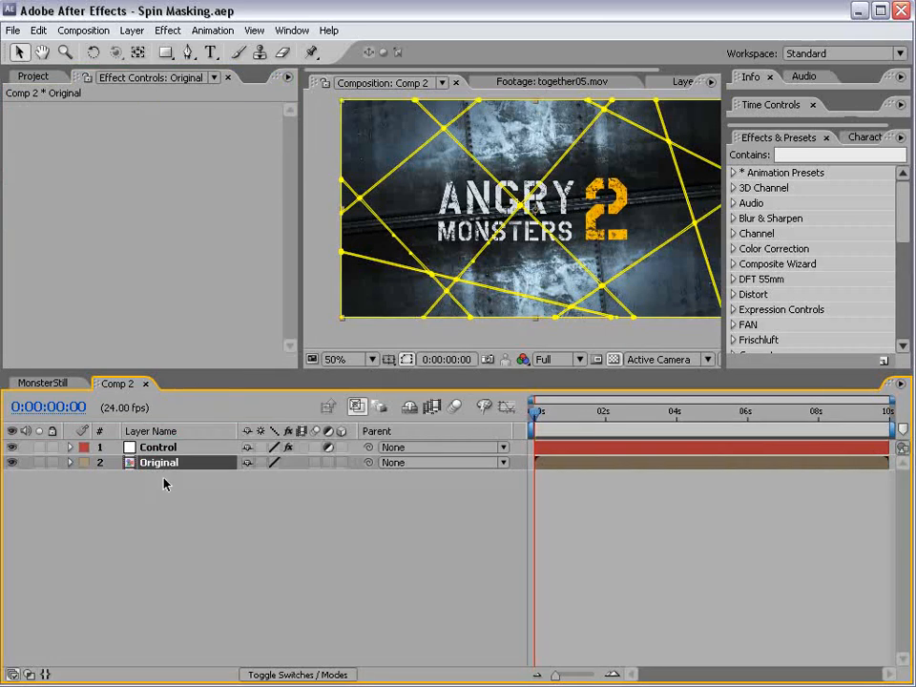
click(340, 462)
key(p)
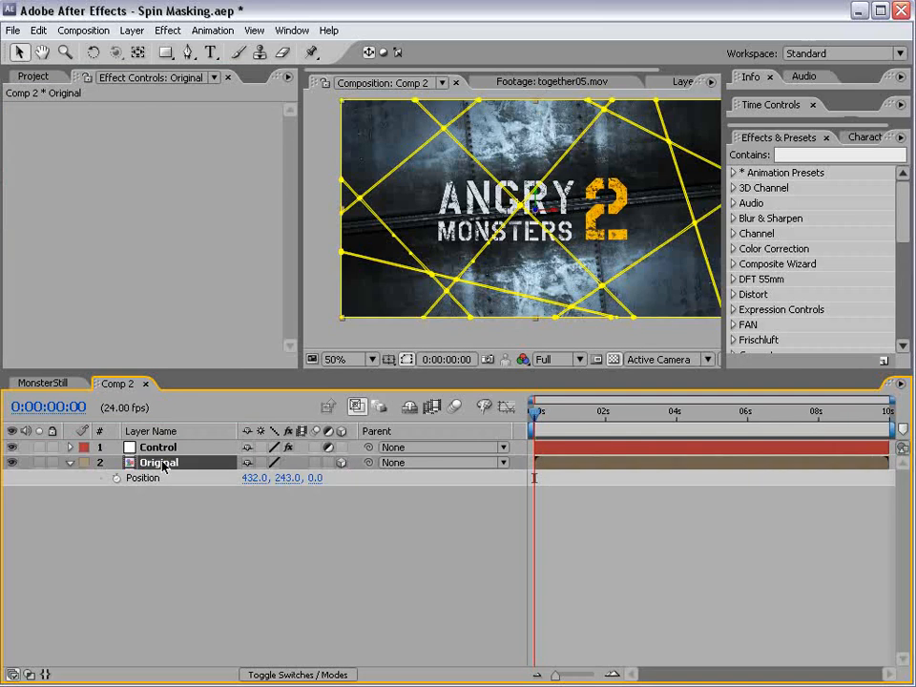
key(shift+r)
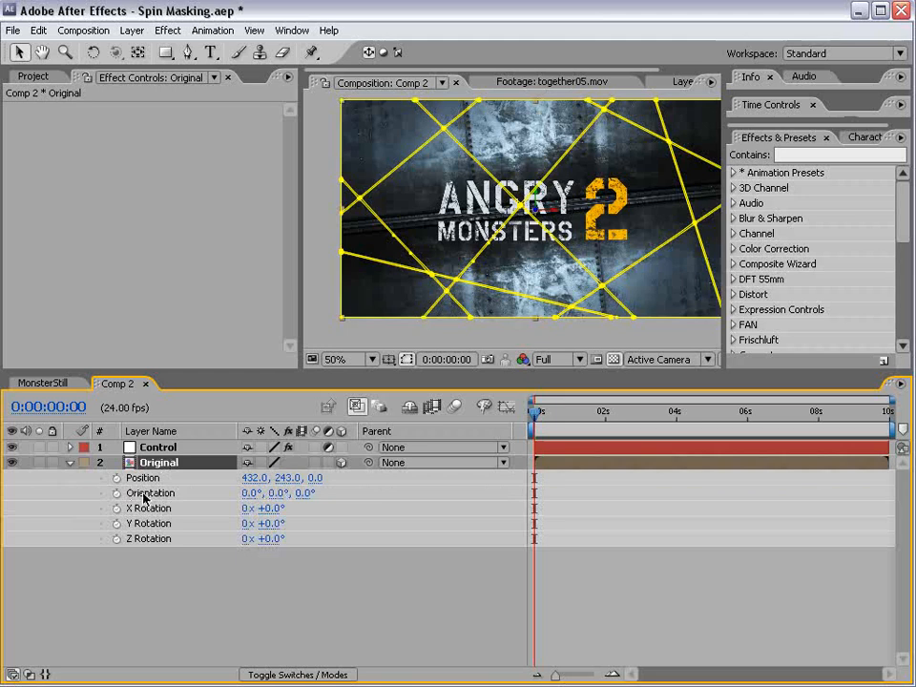
Step: Reveal the Control layer's Position, Rotation and Random sliders in the timeline and enlarge the timeline area to show both layers' properties
click(157, 447)
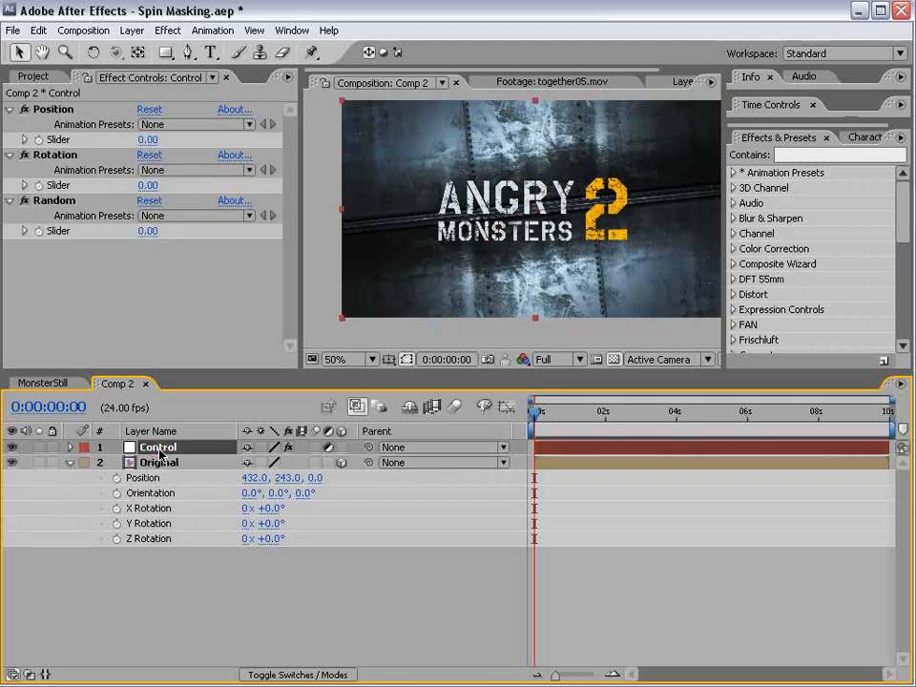
key(e)
click(100, 492)
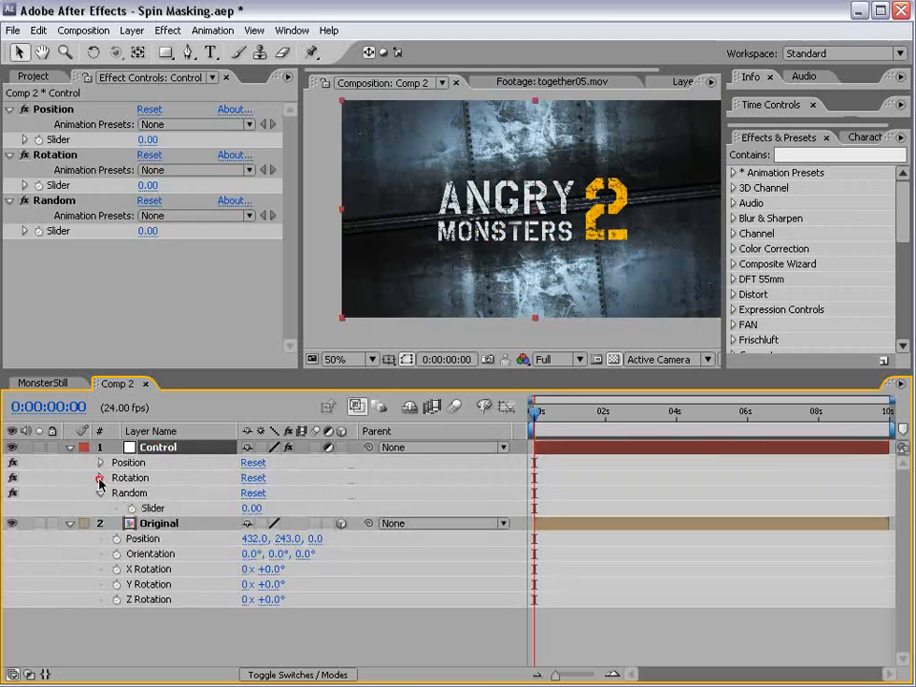
click(100, 478)
click(101, 463)
drag(209, 372, 209, 308)
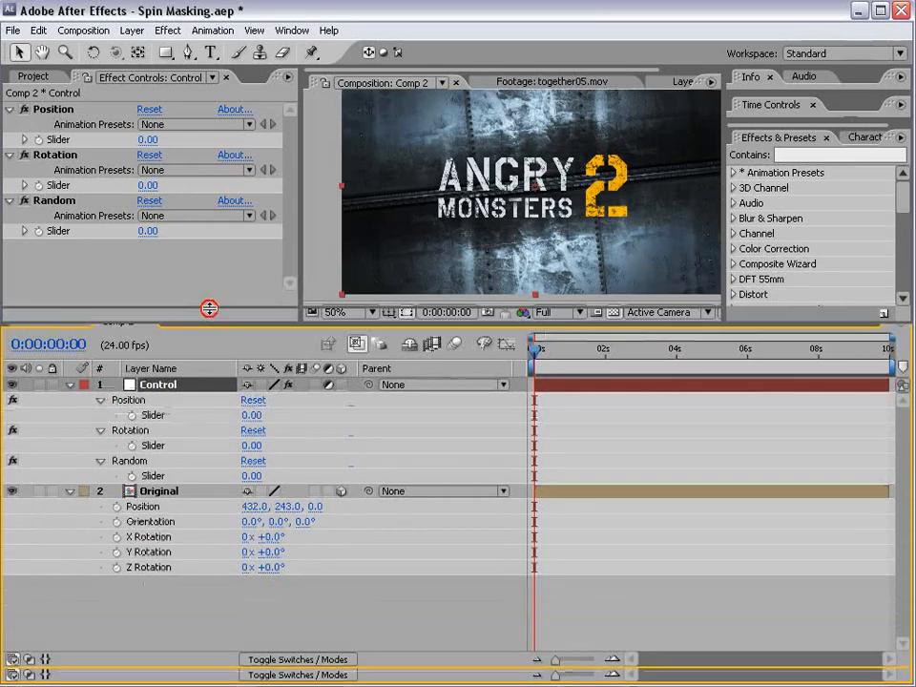
drag(209, 308, 209, 355)
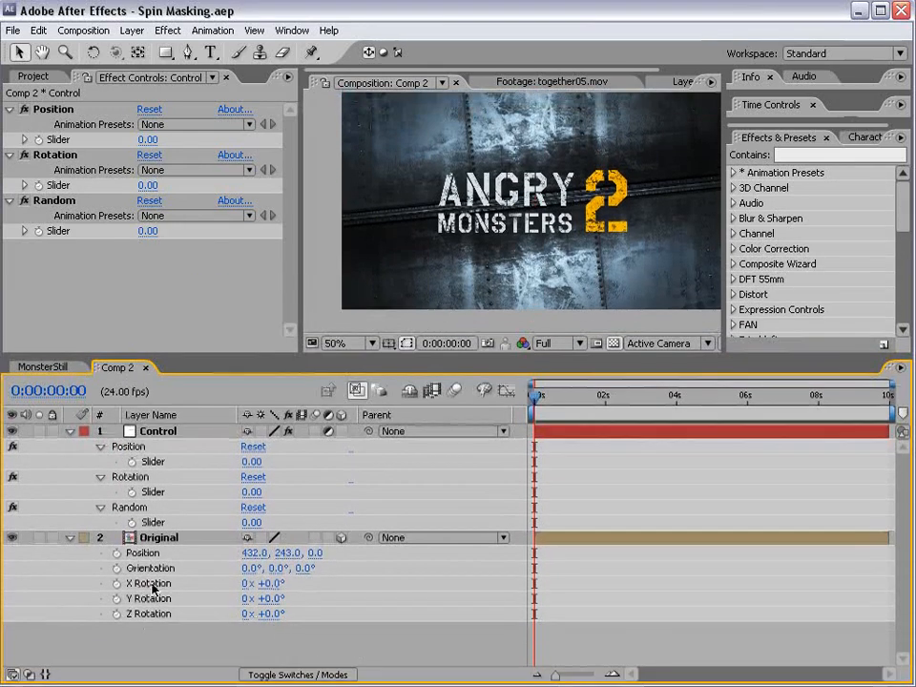
Step: Add the expression value+[0,0,0] to the Original layer's Position property
alt+click(117, 553)
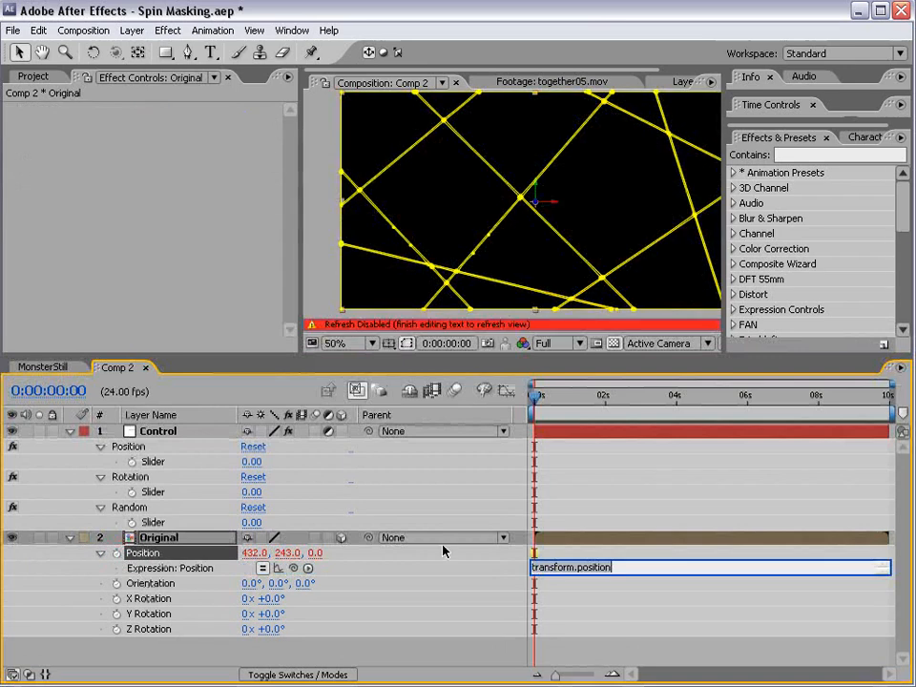
click(622, 566)
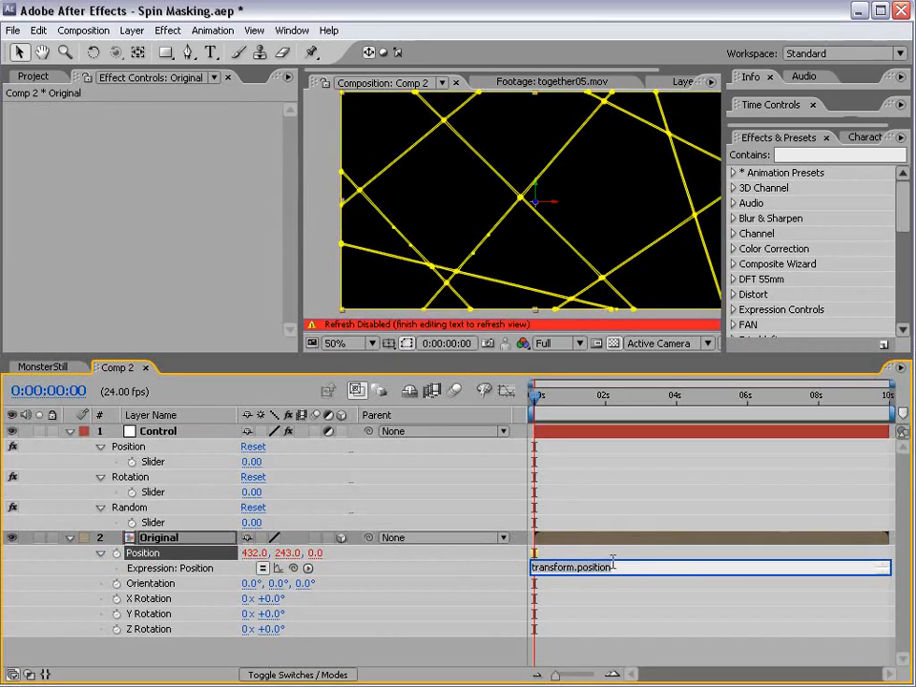
text(value+)
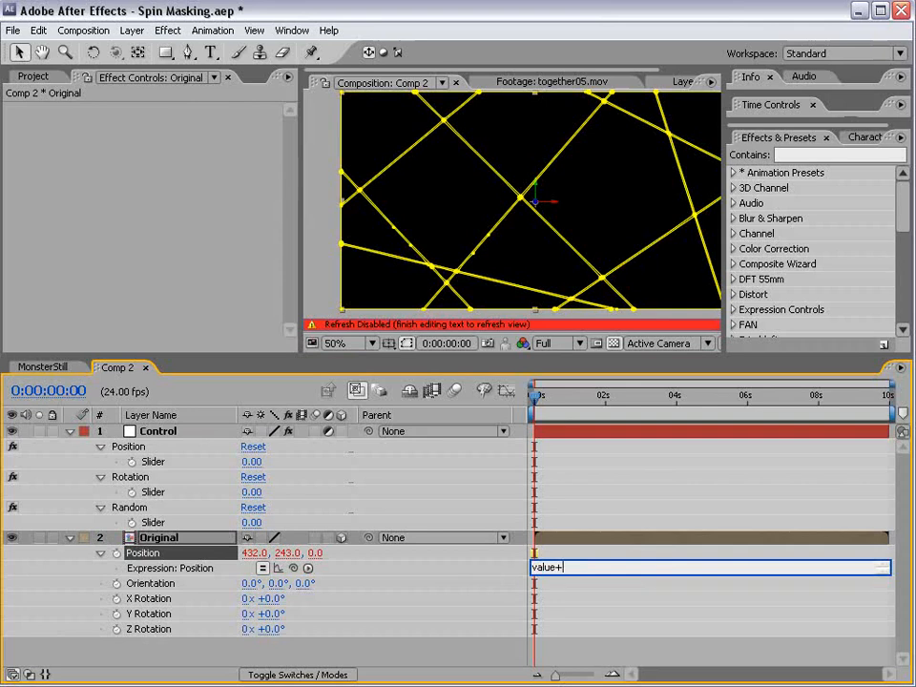
text([0,0,0)
click(566, 590)
Step: Test the Z offset in the Original layer's Position expression with 500 and with 200
click(585, 566)
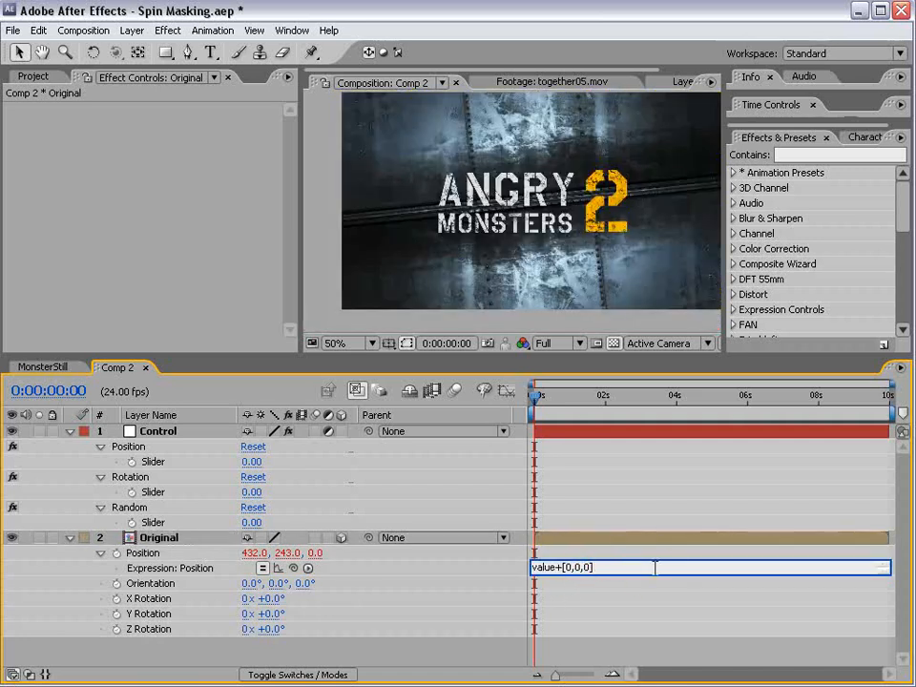
text(500)
click(639, 586)
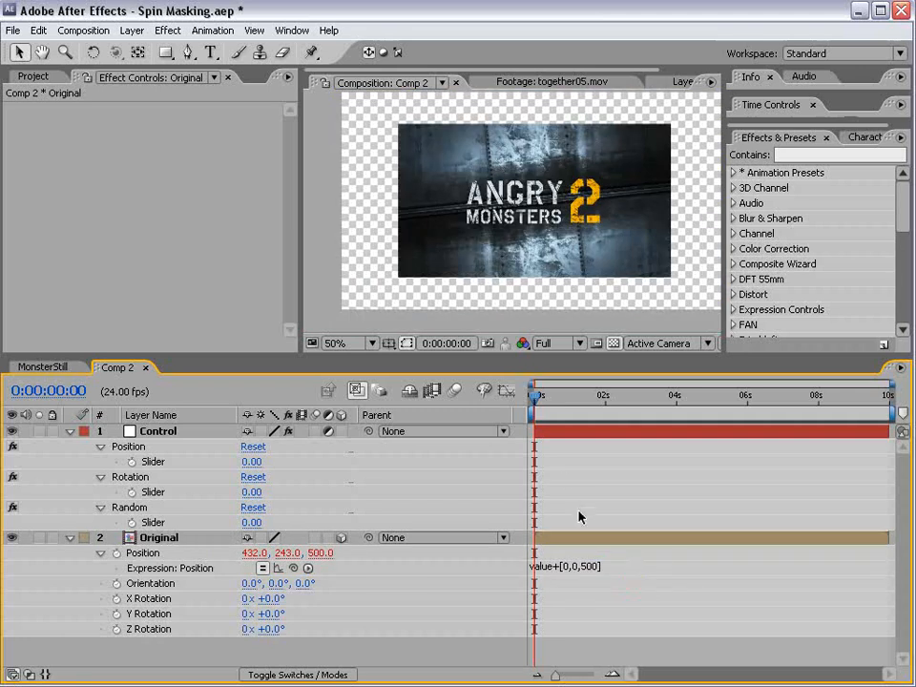
click(584, 567)
click(584, 567)
key(BackSpace)
text(2)
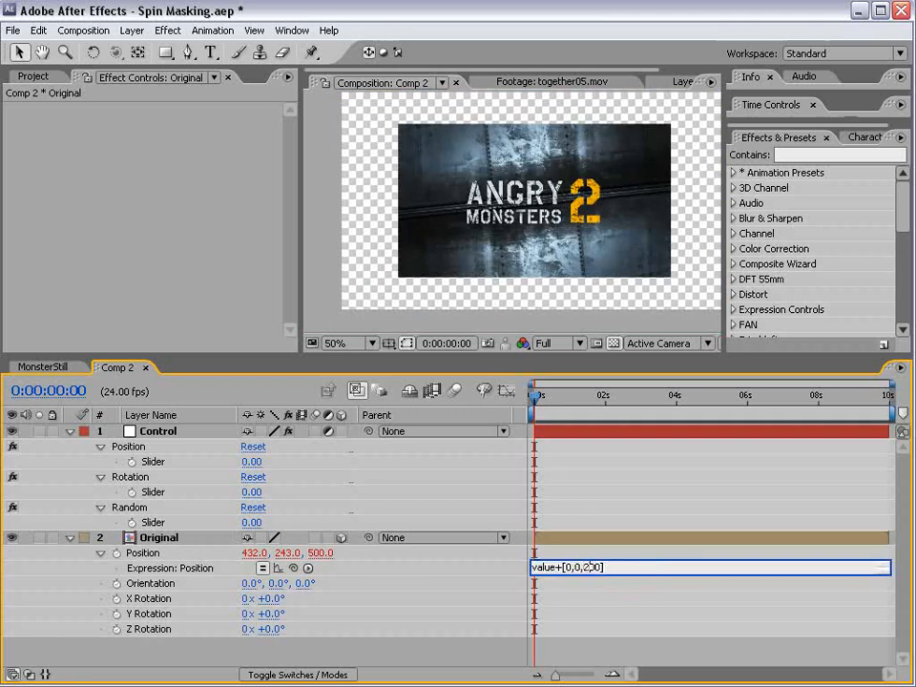
key(KP_Enter)
Step: Replace the Position expression's Z offset with a wiggle of frequency 0 linked to the Control layer's Position slider, indexed [2], and save the project
click(608, 565)
click(606, 565)
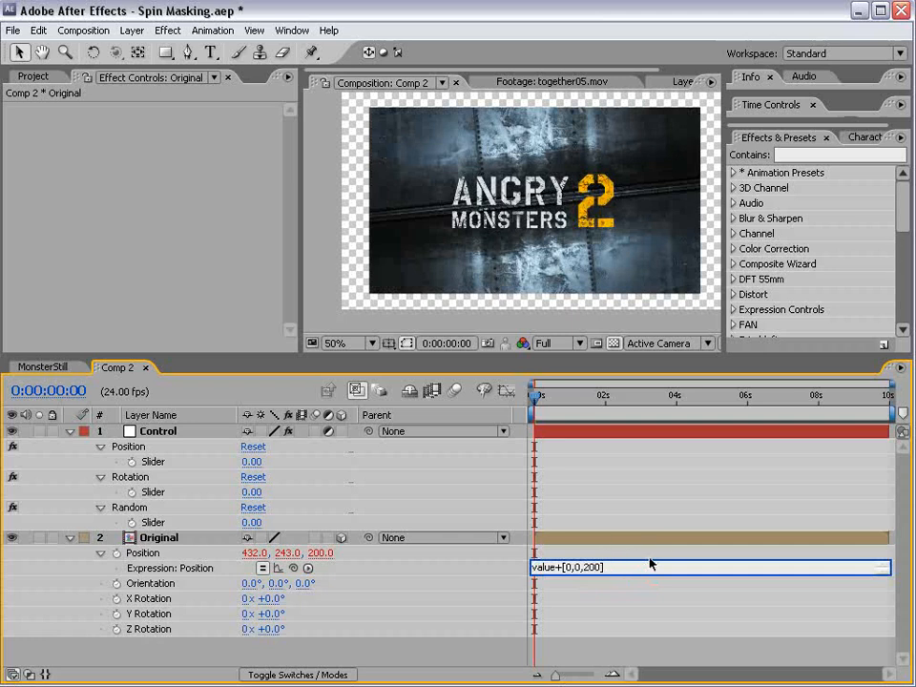
key(BackSpace)
key(BackSpace)
text(wiggle(0,)
drag(296, 570, 162, 464)
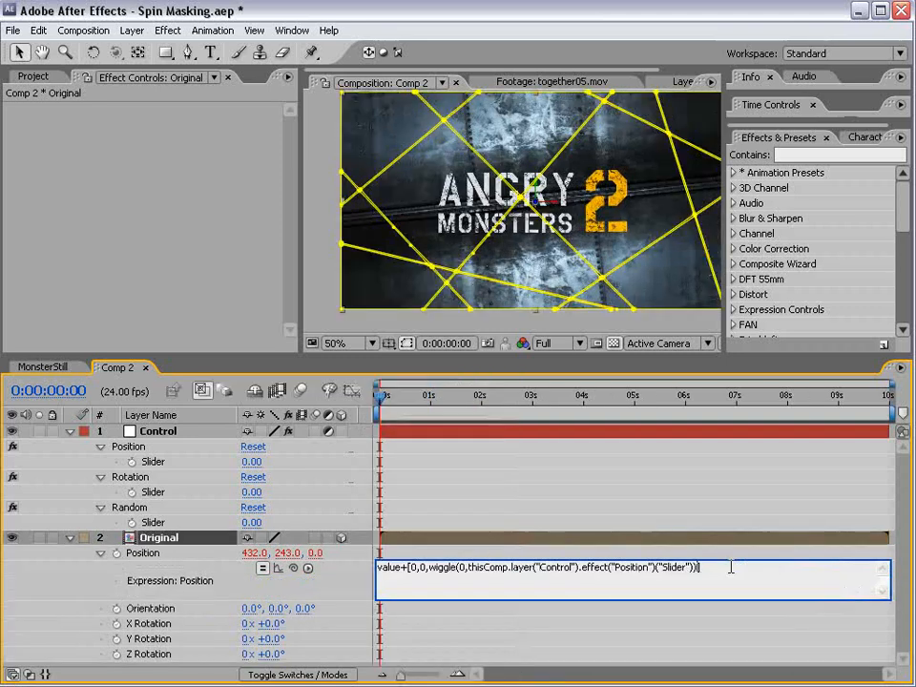
text([2)
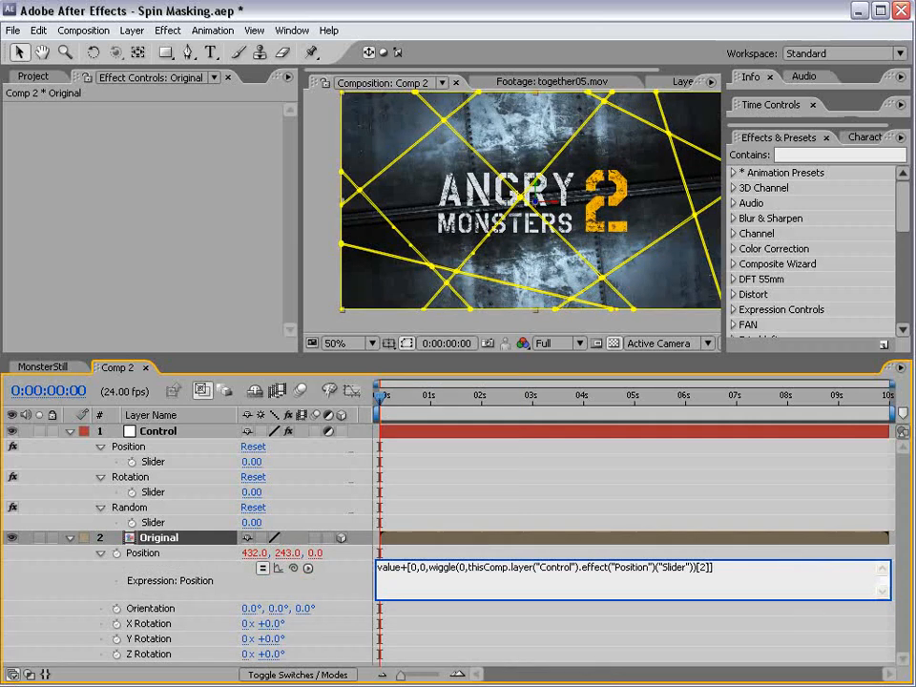
click(724, 569)
click(662, 410)
key(ctrl+s)
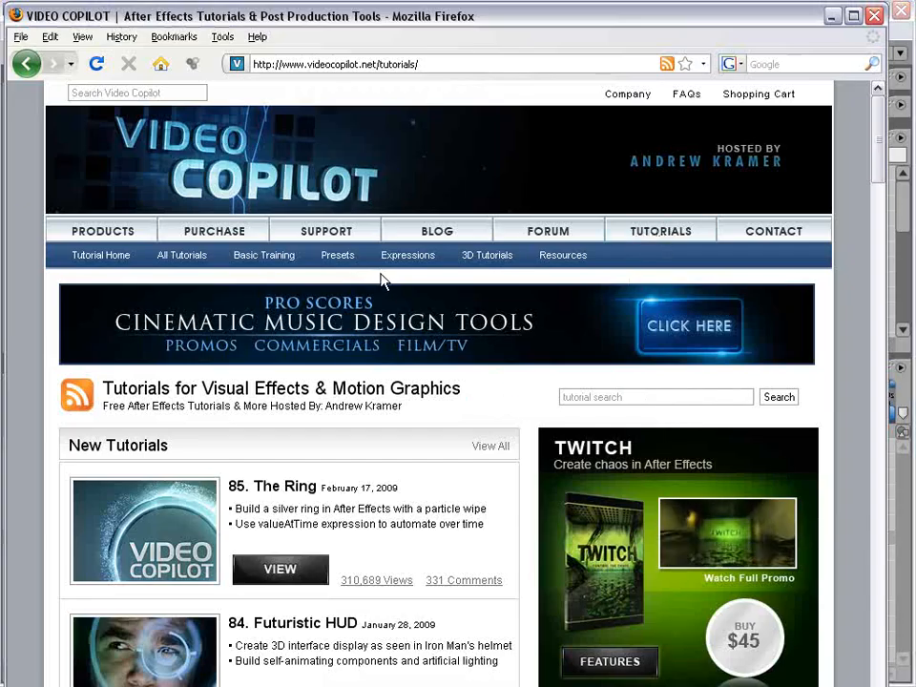
Step: Browse the Expressions tutorials on the Video Copilot website in Firefox and return to After Effects
click(405, 258)
drag(875, 162, 873, 238)
scroll(616, 523, down, 3)
scroll(615, 528, down, 10)
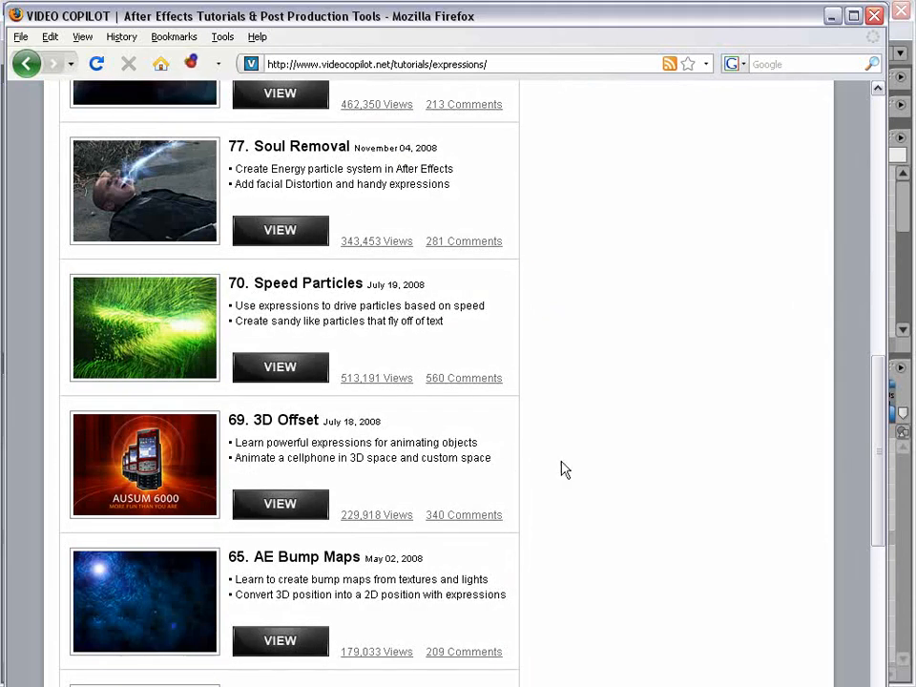
scroll(655, 498, down, 9)
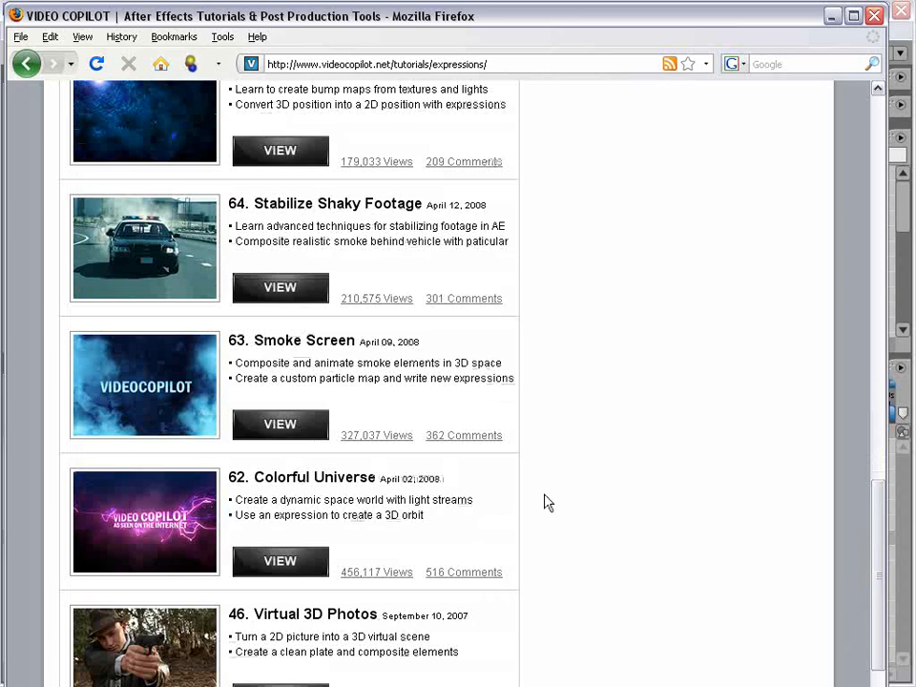
drag(578, 4, 570, 56)
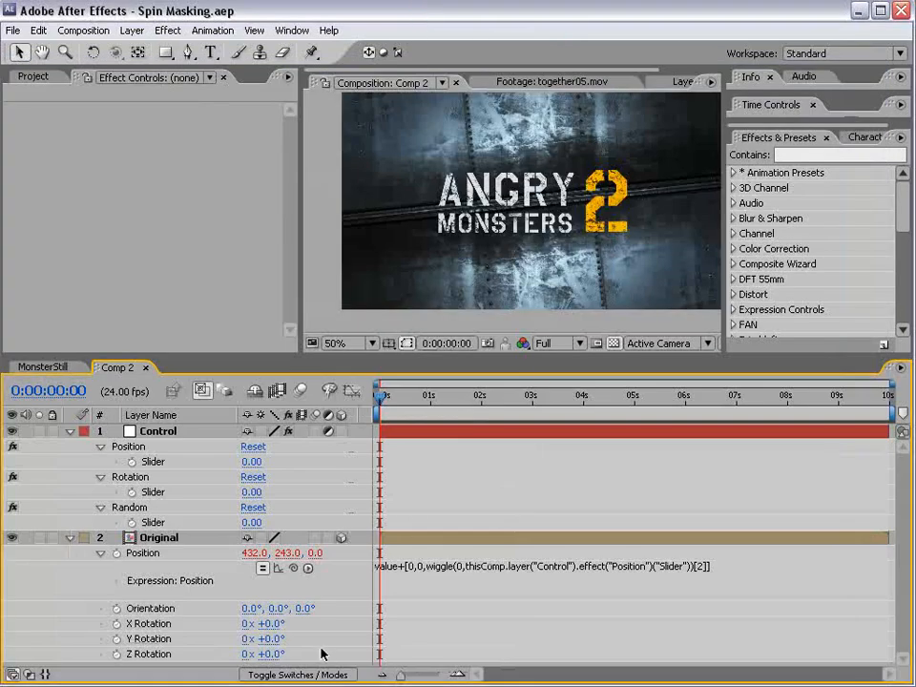
Step: Give the Original layer's Y Rotation a wiggle expression with frequency 0 and its amount linked to the Control layer's Rotation slider
click(148, 641)
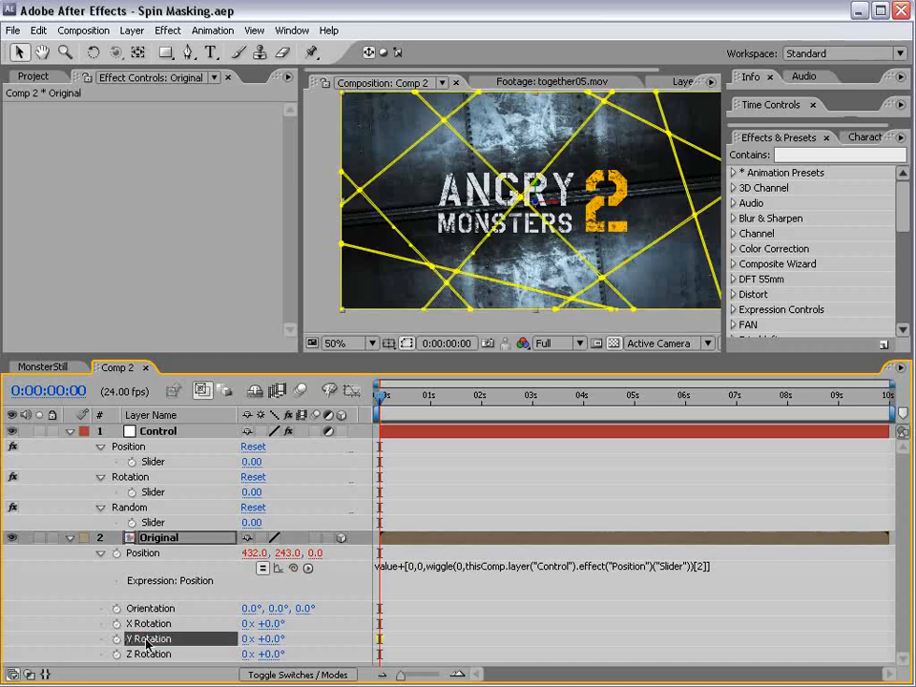
drag(274, 640, 311, 635)
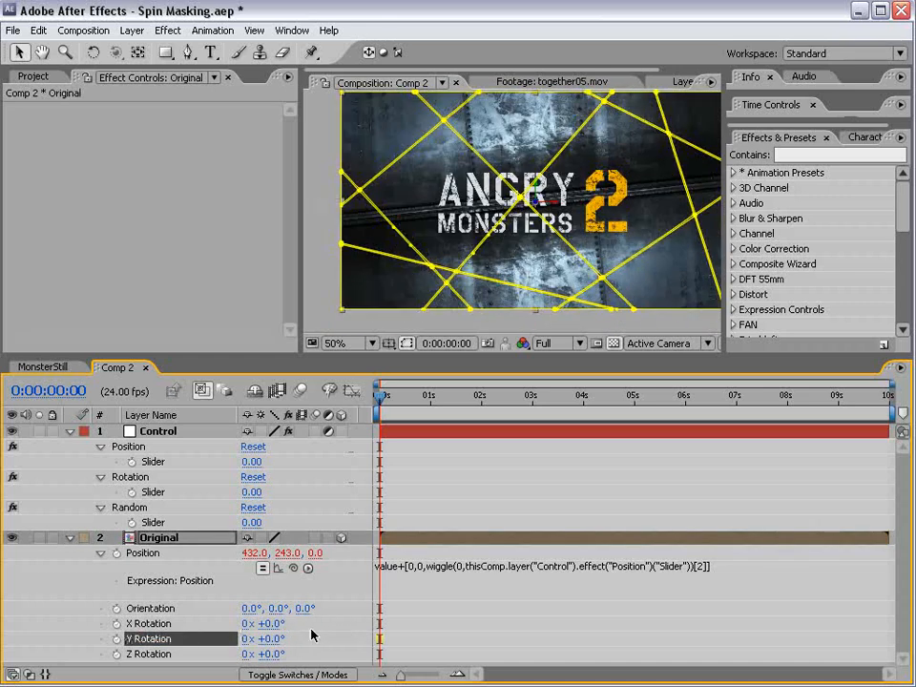
alt+click(116, 638)
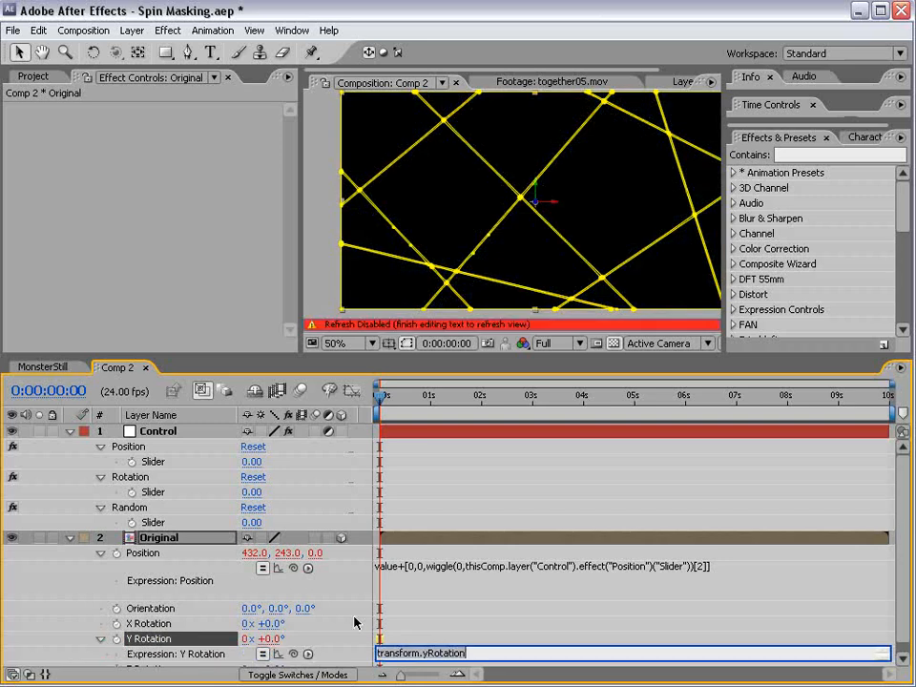
text(wiggle(0,)
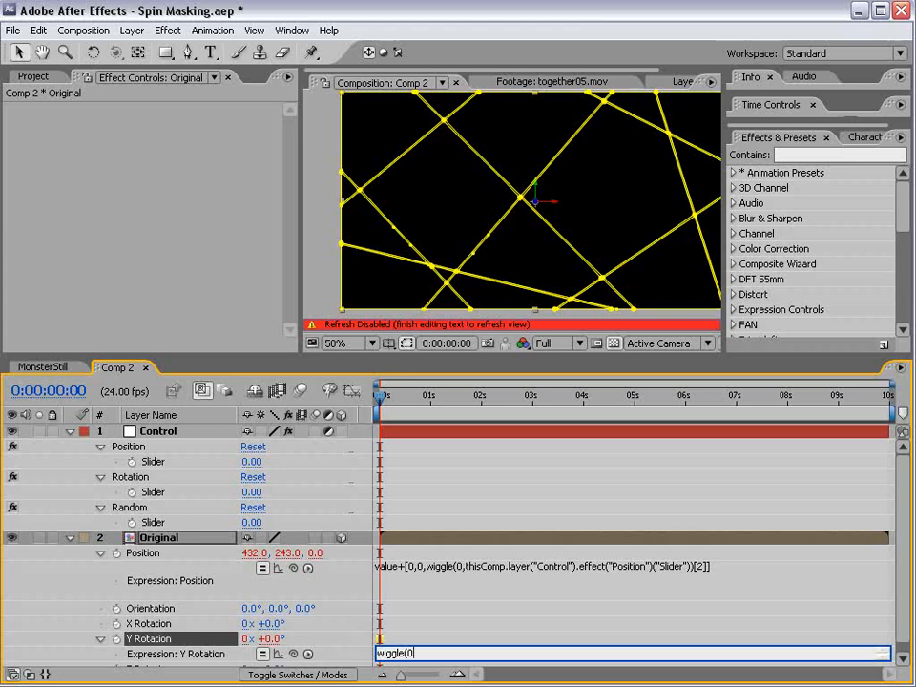
drag(293, 656, 167, 499)
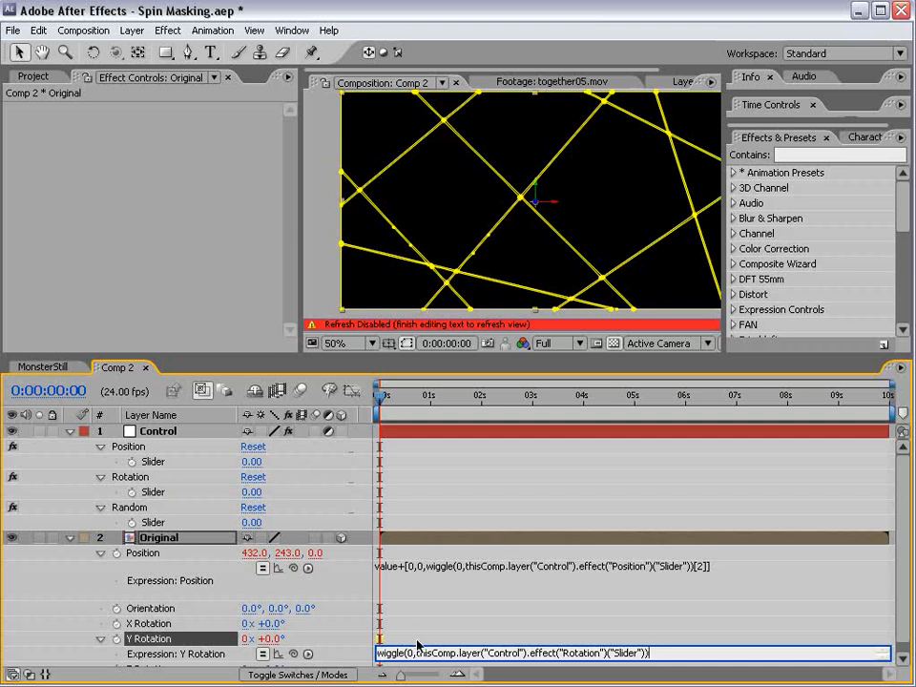
key(KP_Enter)
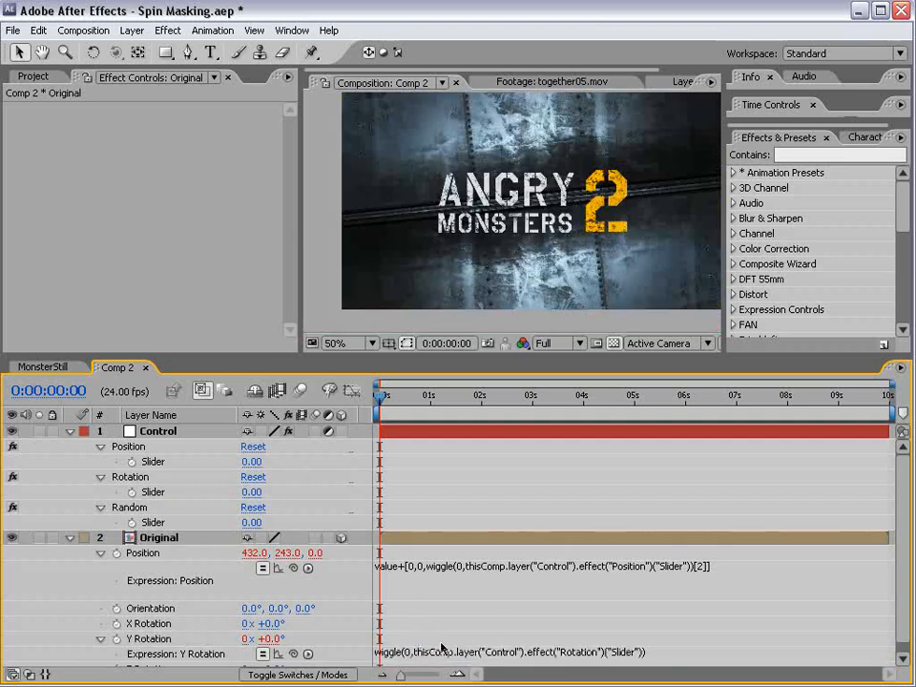
Step: Add a first line to the Position expression: seedRandom linked to the Control layer's Random slider plus index
drag(414, 355, 413, 335)
click(365, 601)
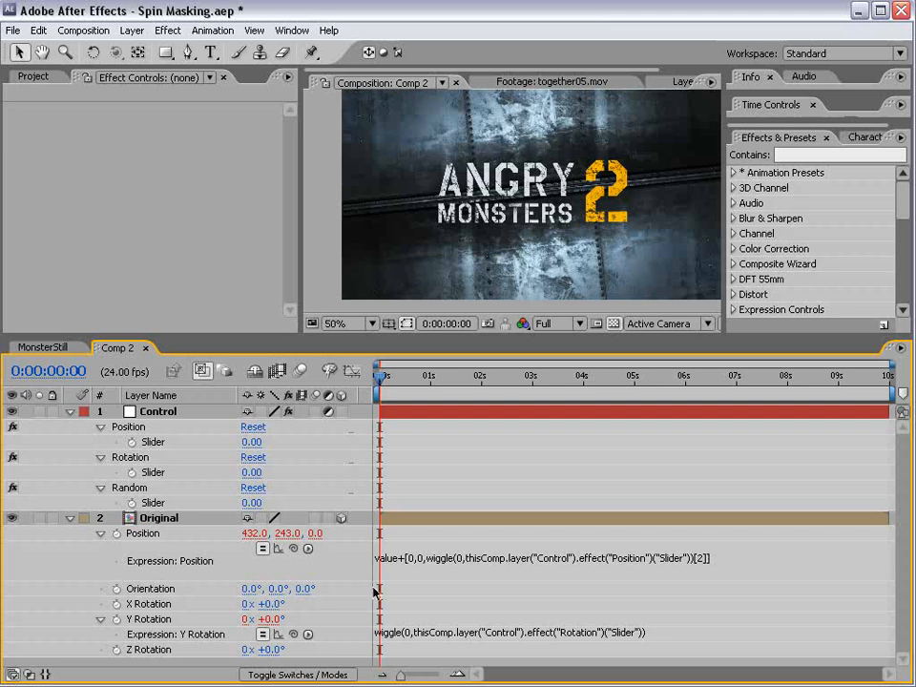
click(124, 488)
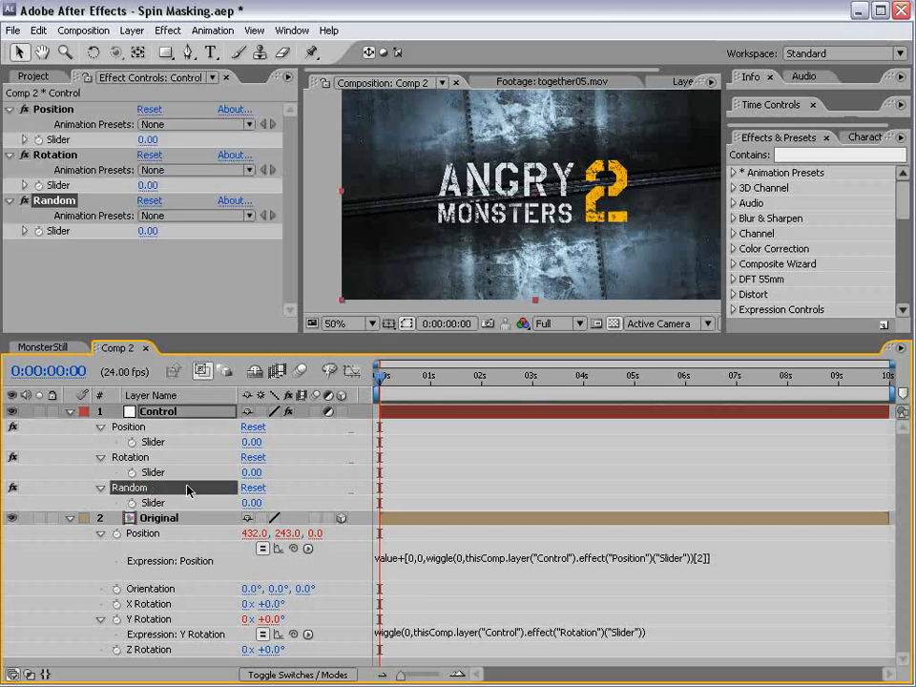
click(407, 558)
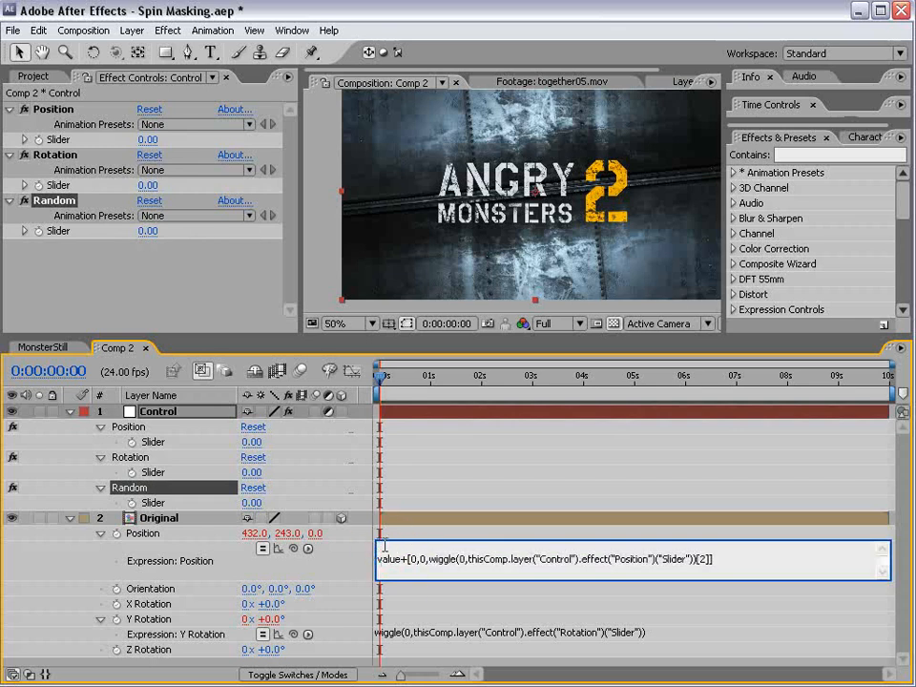
text(seedRandom()
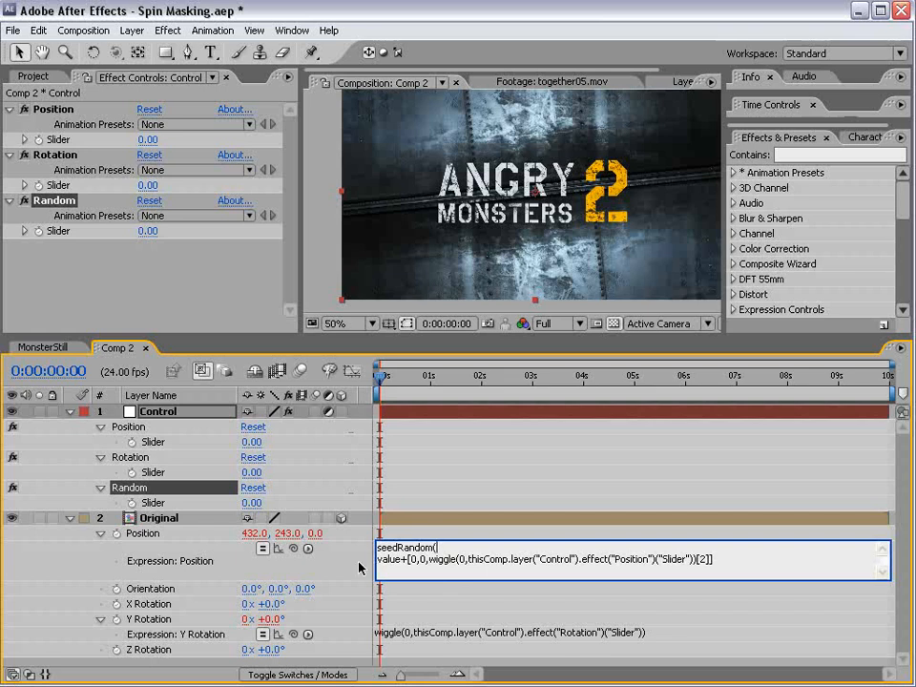
drag(293, 549, 151, 503)
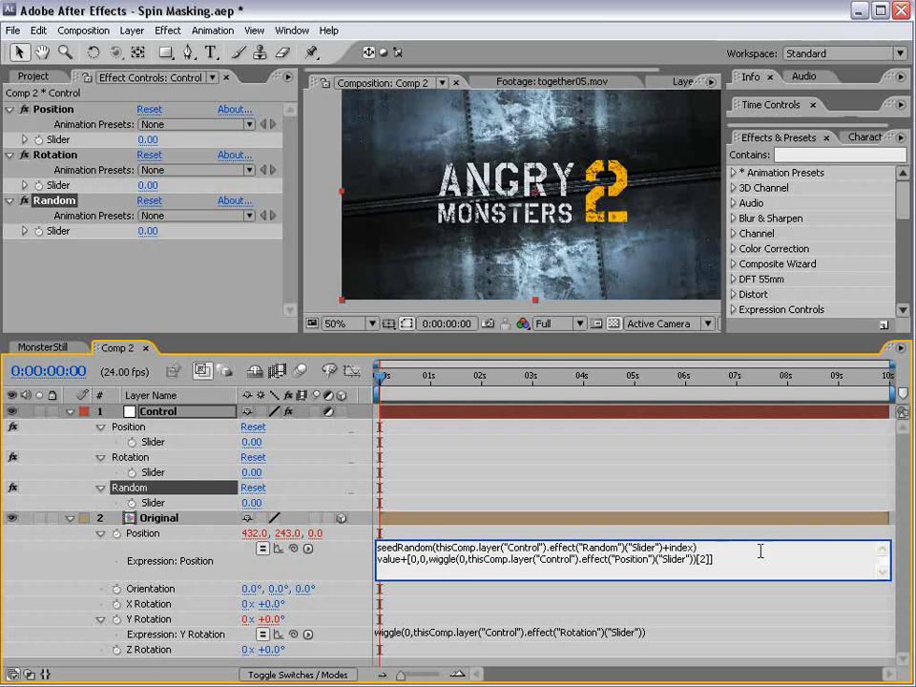
click(648, 532)
click(672, 545)
Step: Copy the seedRandom line from the Position expression and paste it above the wiggle in the Y Rotation expression
drag(696, 546, 377, 547)
right_click(401, 548)
click(429, 593)
click(406, 632)
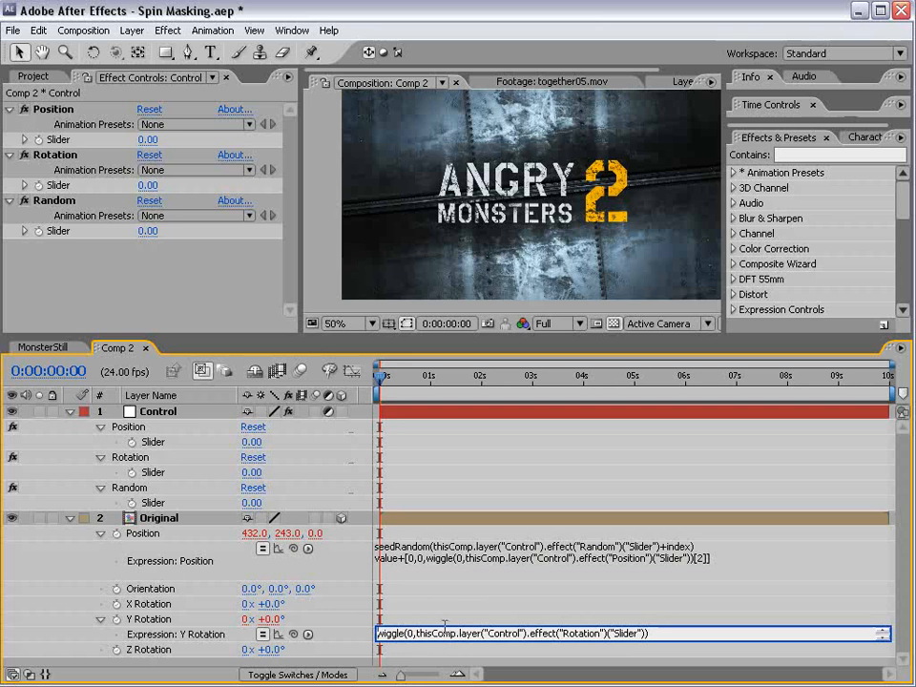
key(Return)
key(Return)
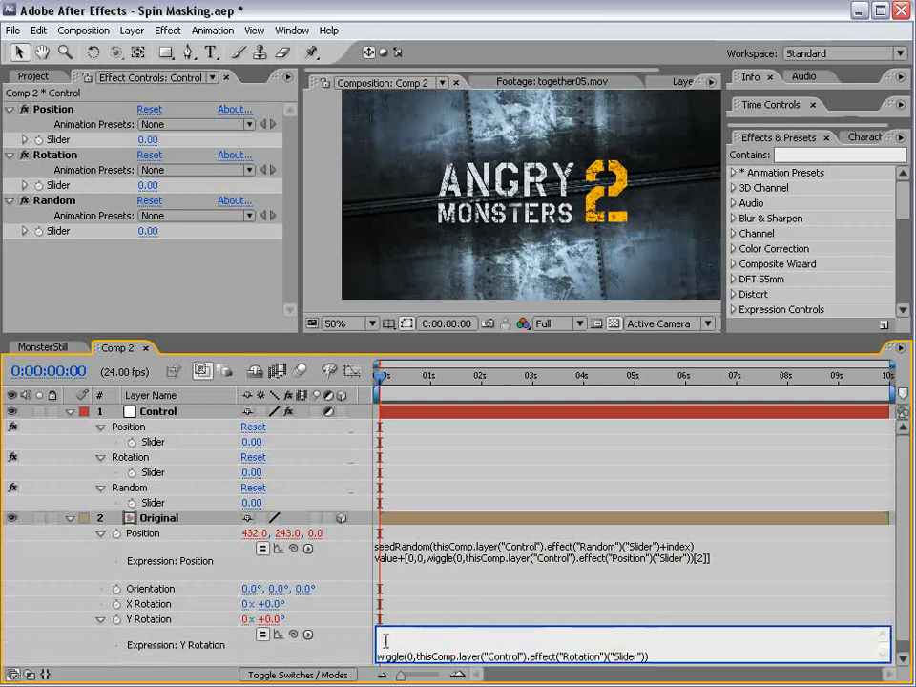
key(ctrl+v)
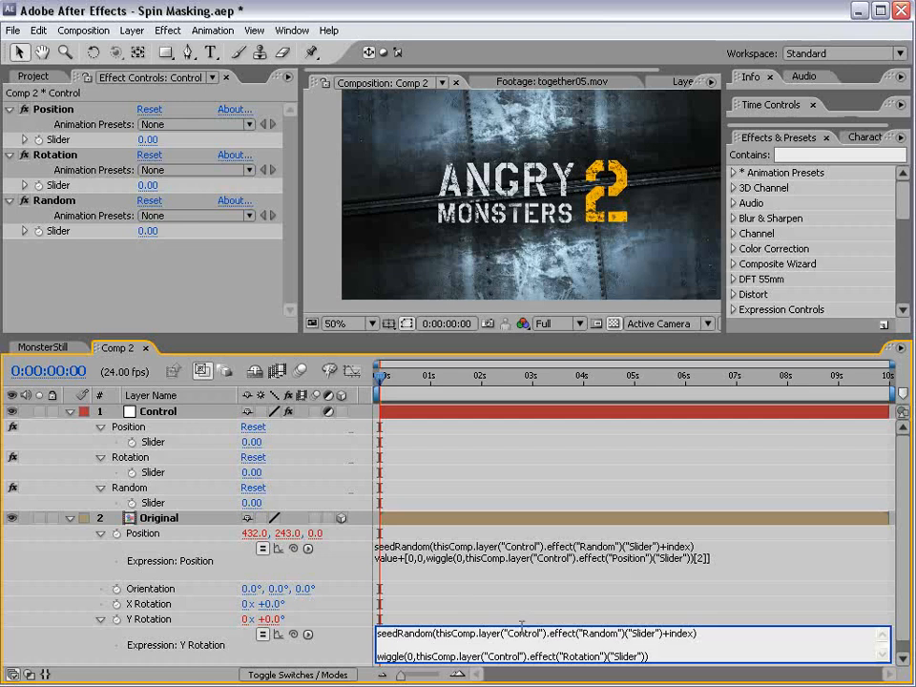
click(456, 444)
Step: Collapse the properties of the Control and Original layers in the timeline
drag(429, 338, 427, 303)
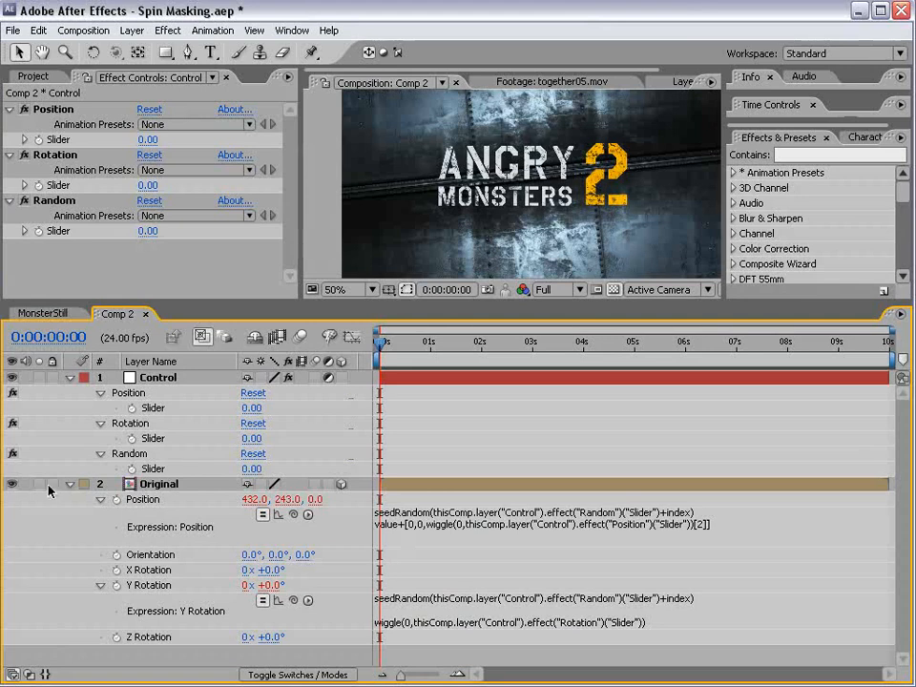
click(69, 377)
click(69, 392)
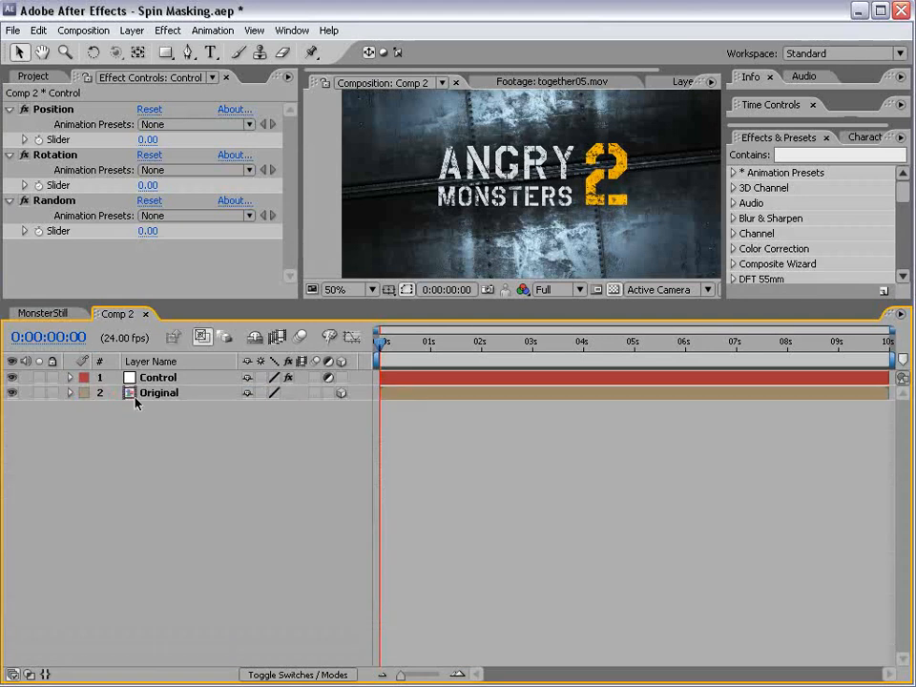
Step: Run the MasksToLayers.jsx script on the Original layer to split its masks into separate layers
click(143, 393)
drag(203, 300, 195, 421)
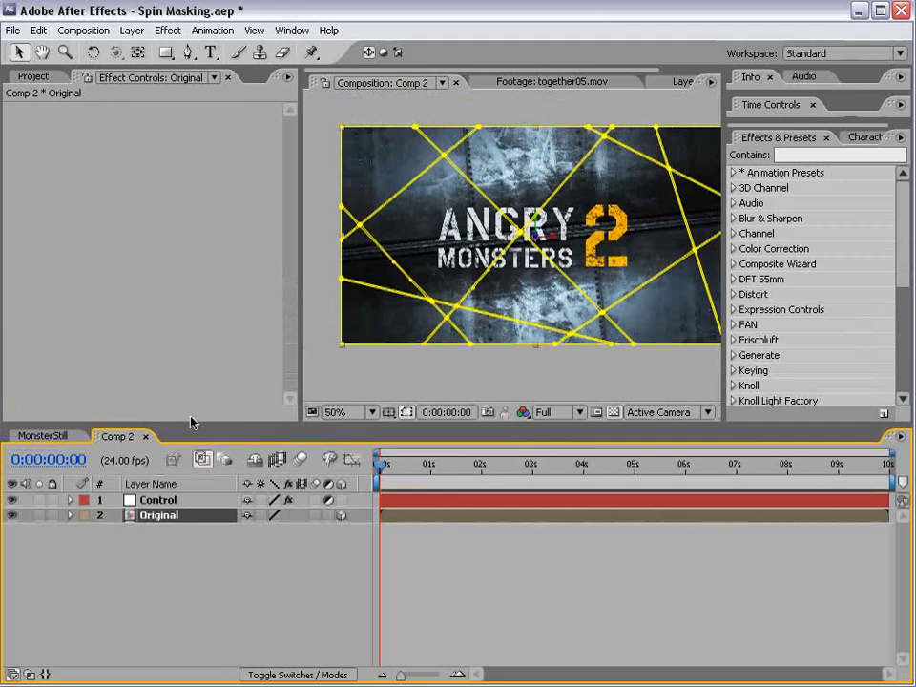
click(13, 29)
mouse_move(49, 457)
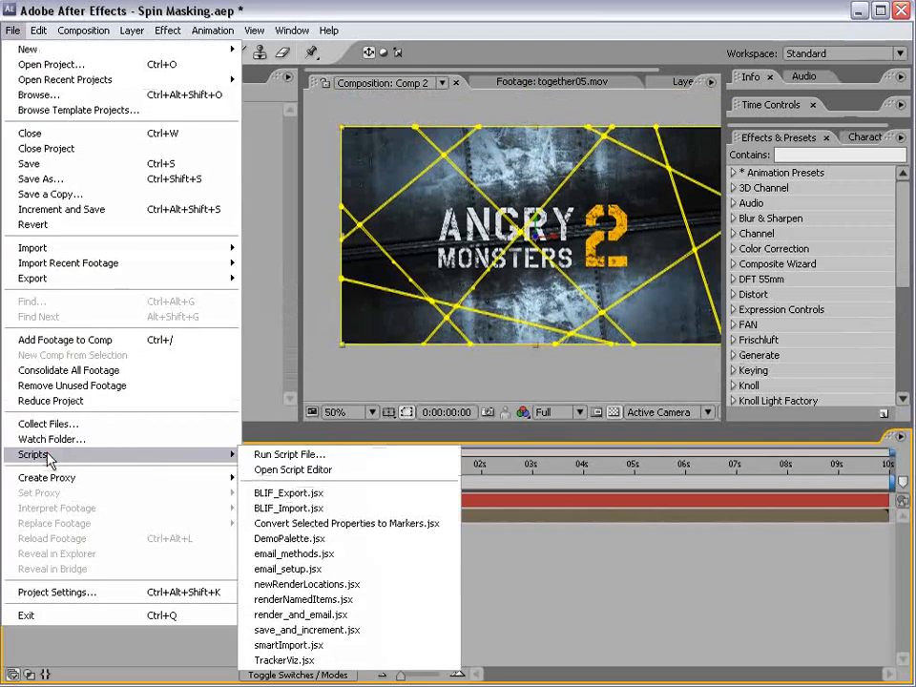
click(315, 455)
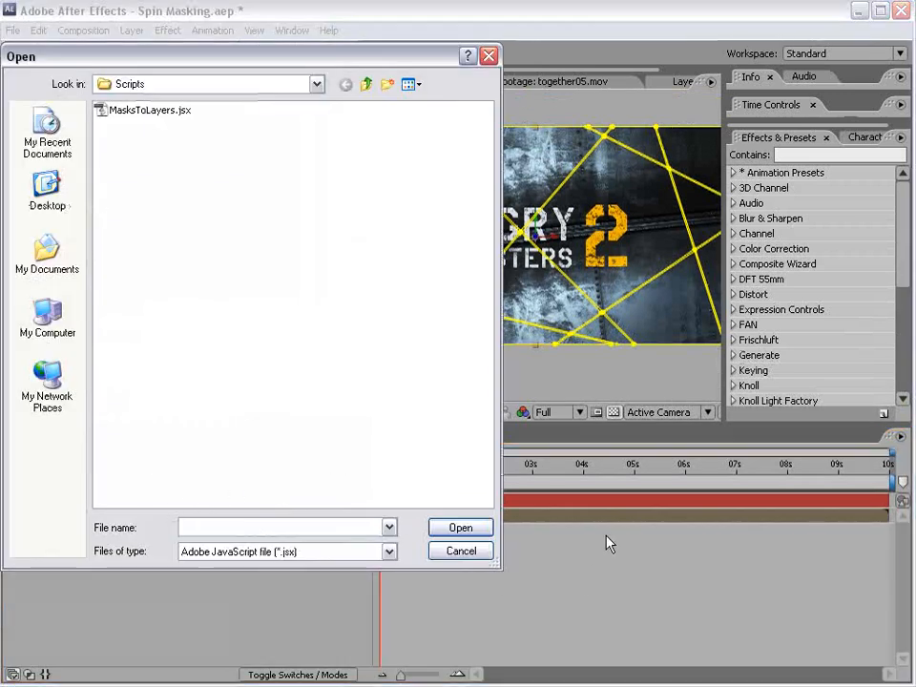
click(142, 112)
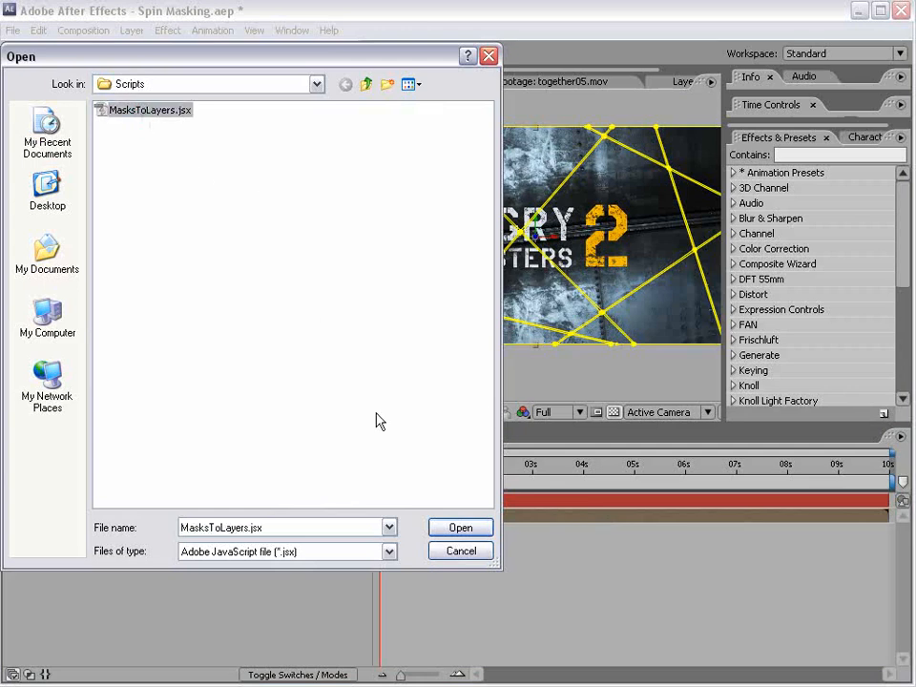
click(454, 528)
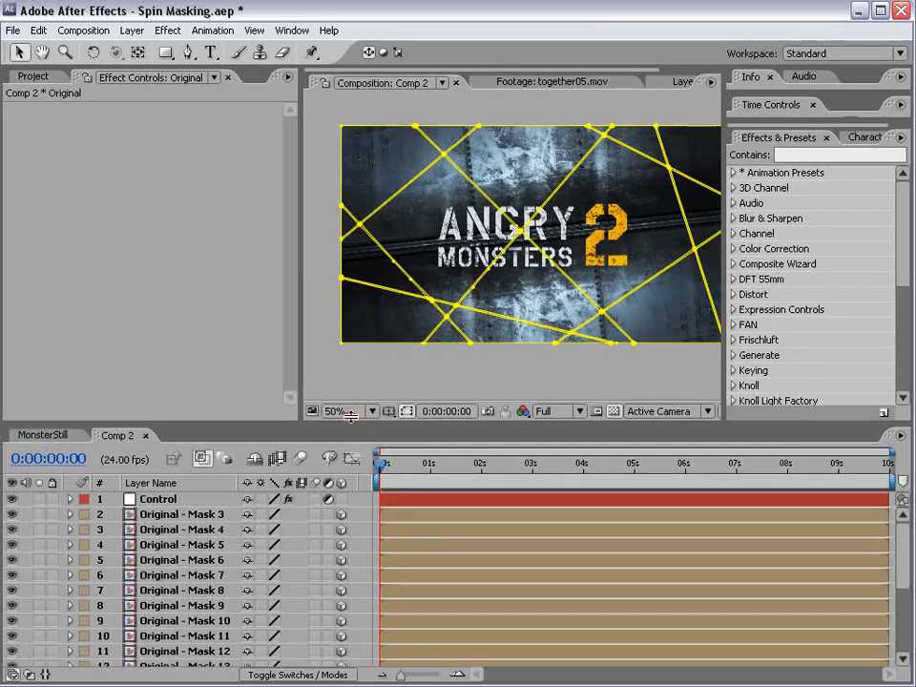
drag(350, 417, 285, 264)
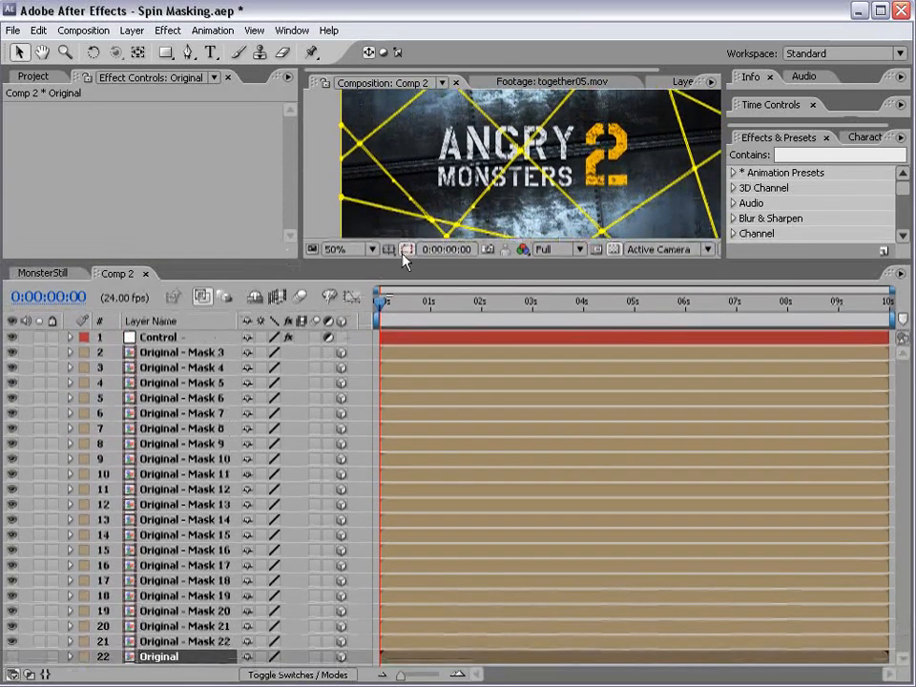
Step: Create a black 864 x 486 pixel solid and apply the Ramp effect to it
drag(405, 254, 385, 349)
click(132, 30)
mouse_move(134, 50)
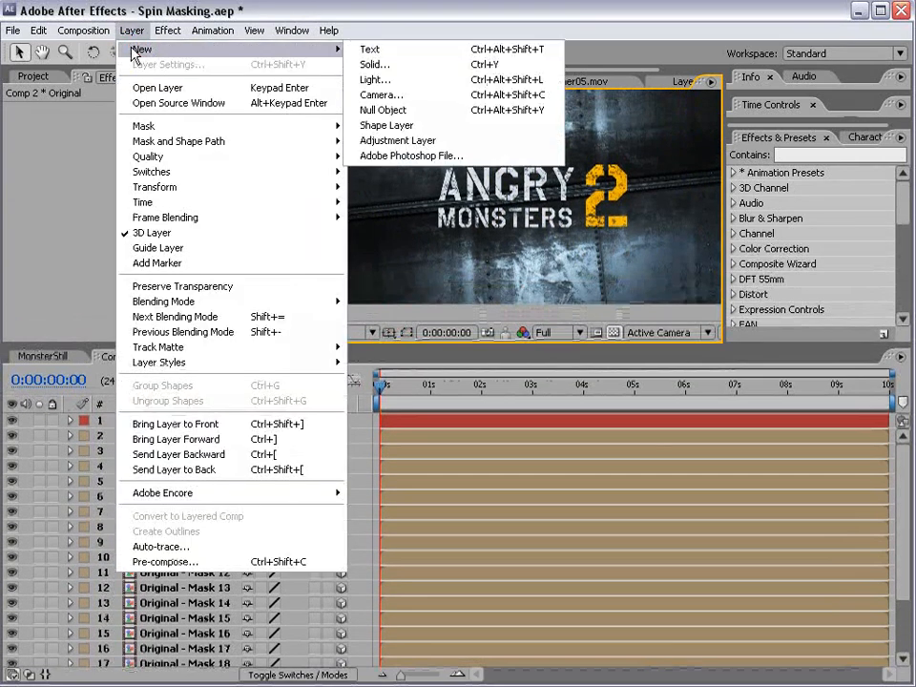
click(406, 65)
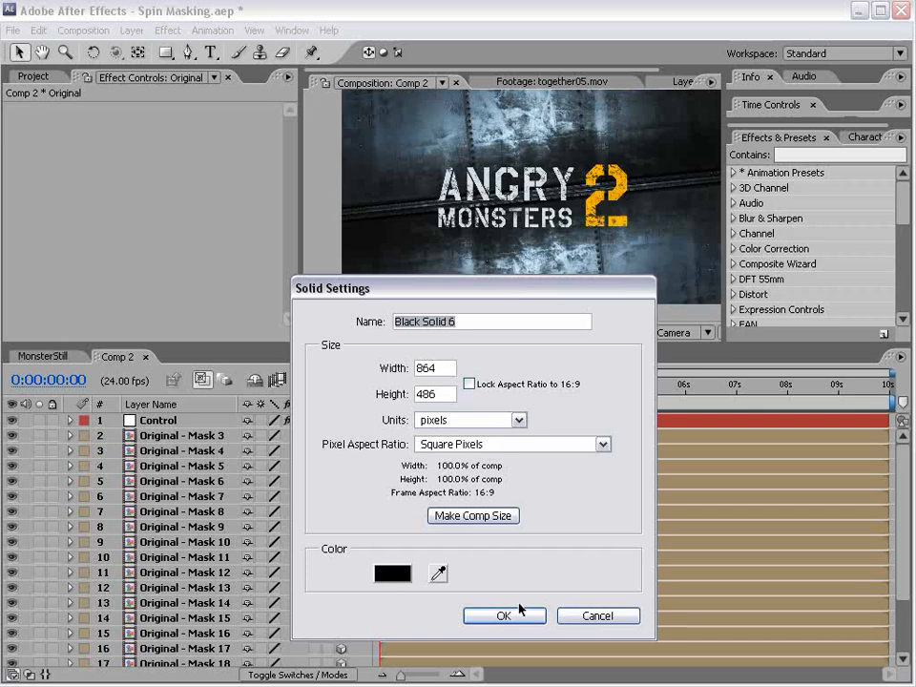
click(520, 611)
click(169, 30)
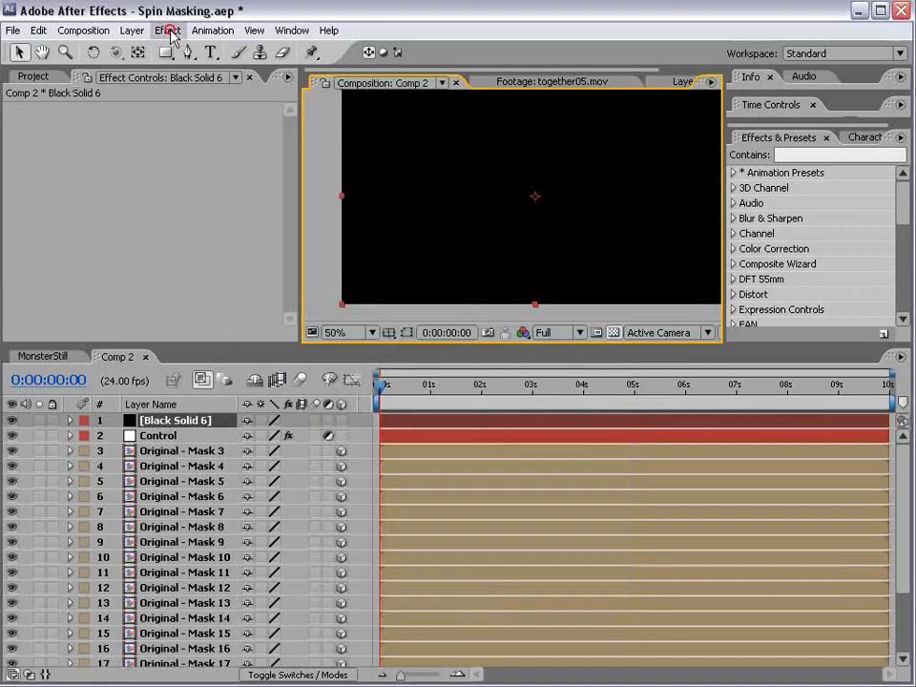
mouse_move(229, 271)
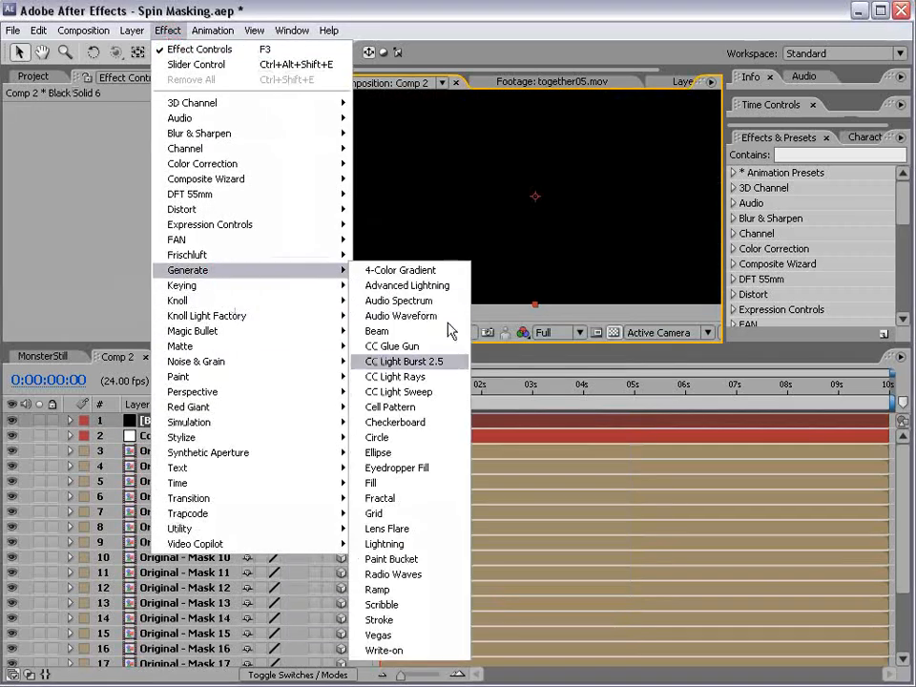
click(408, 592)
Step: Set the Ramp's start color to a very dark blue-gray and its end color to black
drag(911, 682, 390, 238)
click(538, 360)
drag(493, 370, 378, 449)
click(722, 265)
click(146, 186)
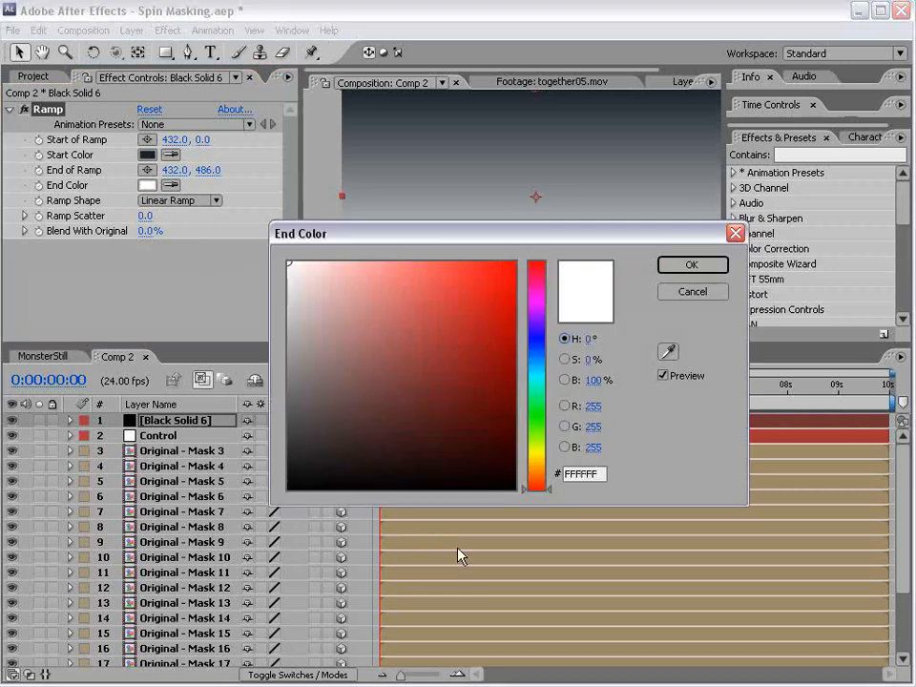
click(515, 488)
click(691, 265)
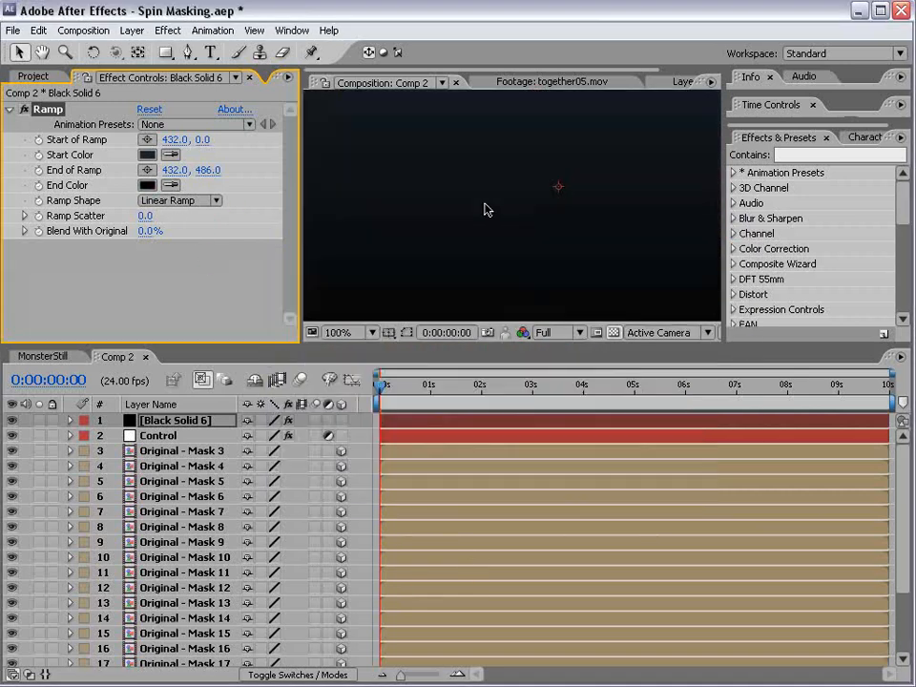
Step: Brighten the Ramp's start color slightly and change the ramp shape to Radial Ramp
scroll(440, 204, down, 1)
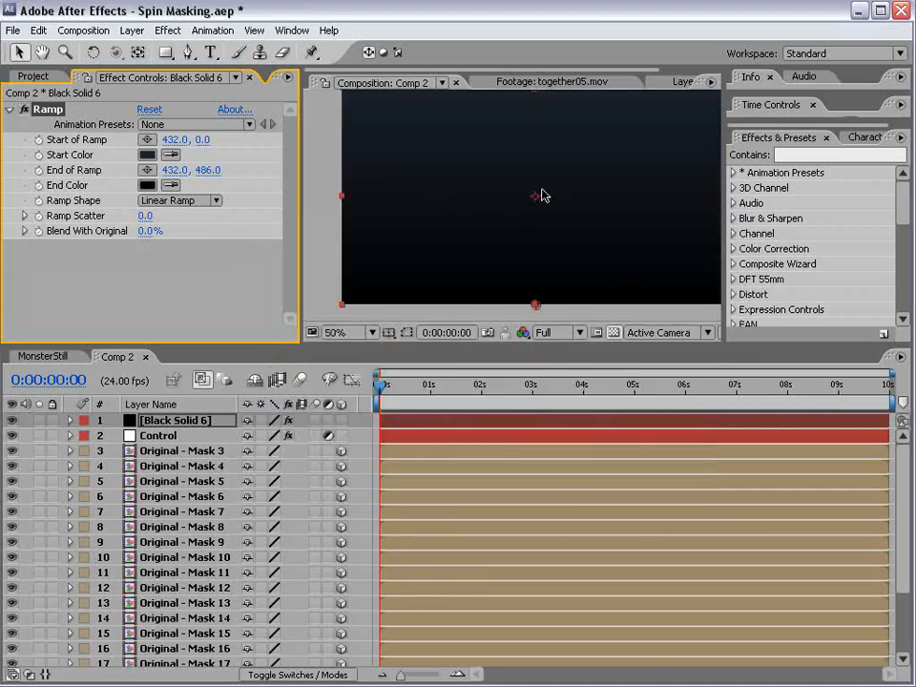
key(space)
drag(542, 194, 517, 209)
click(144, 155)
drag(379, 452, 369, 432)
click(691, 264)
click(176, 200)
click(172, 215)
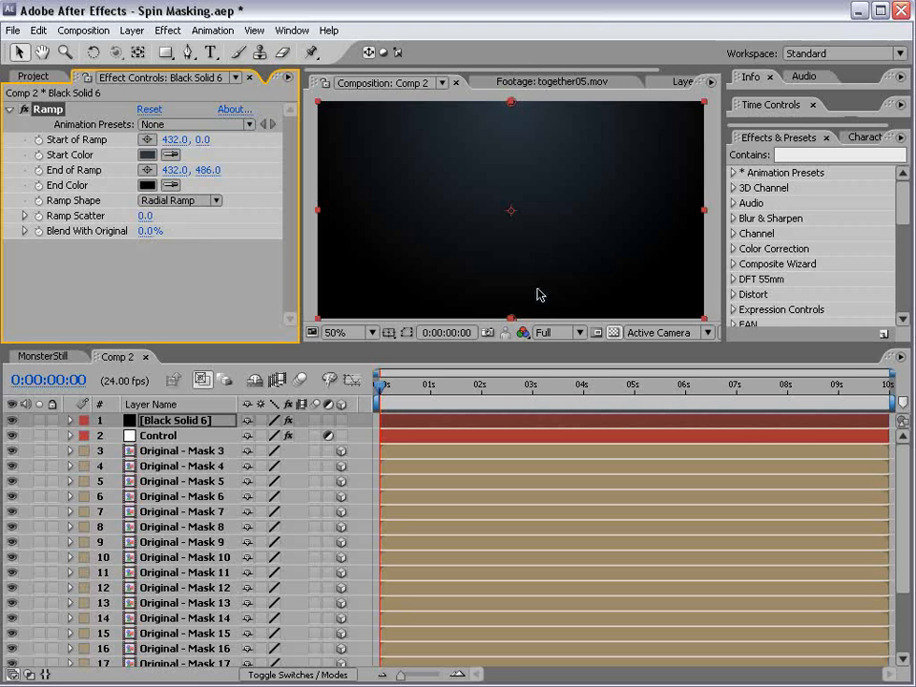
Step: Place the end of the ramp at 432, 750 below the frame and its start at 432, 96
scroll(512, 246, down, 1)
drag(515, 266, 512, 318)
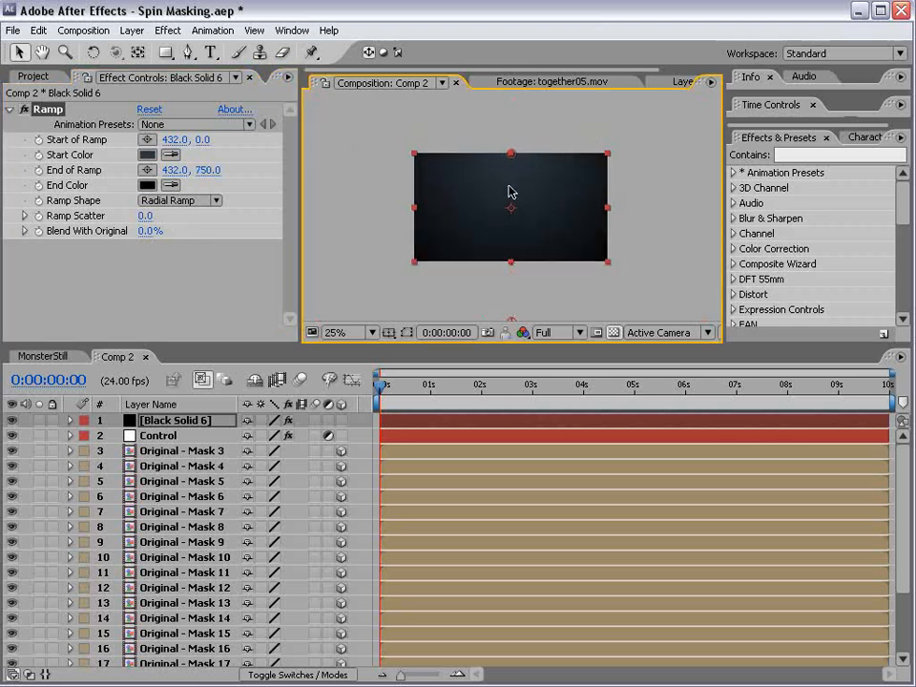
drag(512, 155, 511, 177)
scroll(513, 181, up, 1)
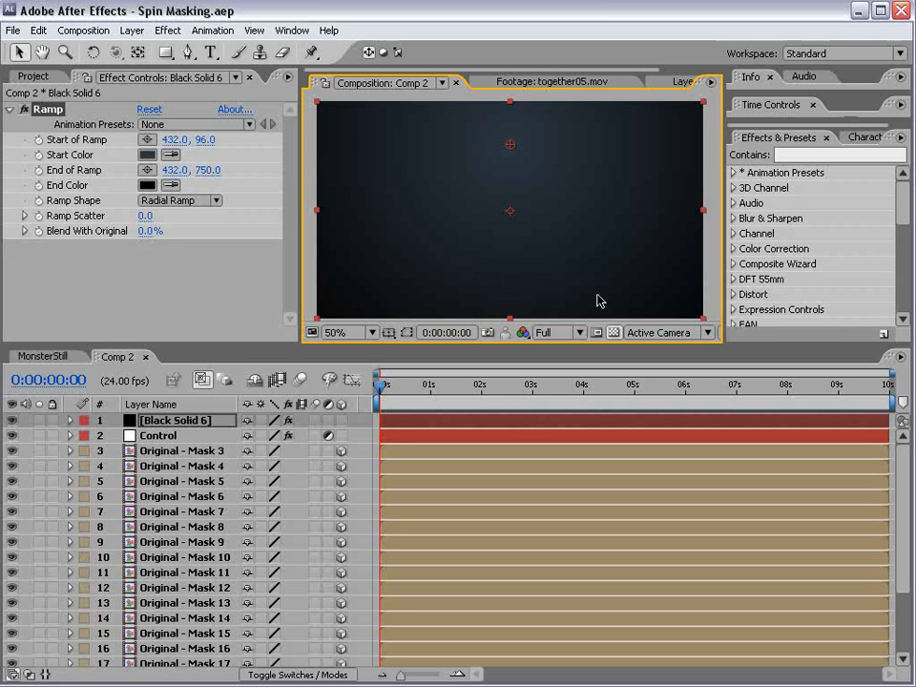
Step: Rename the ramp solid BG and move it beneath all the other layers
click(184, 421)
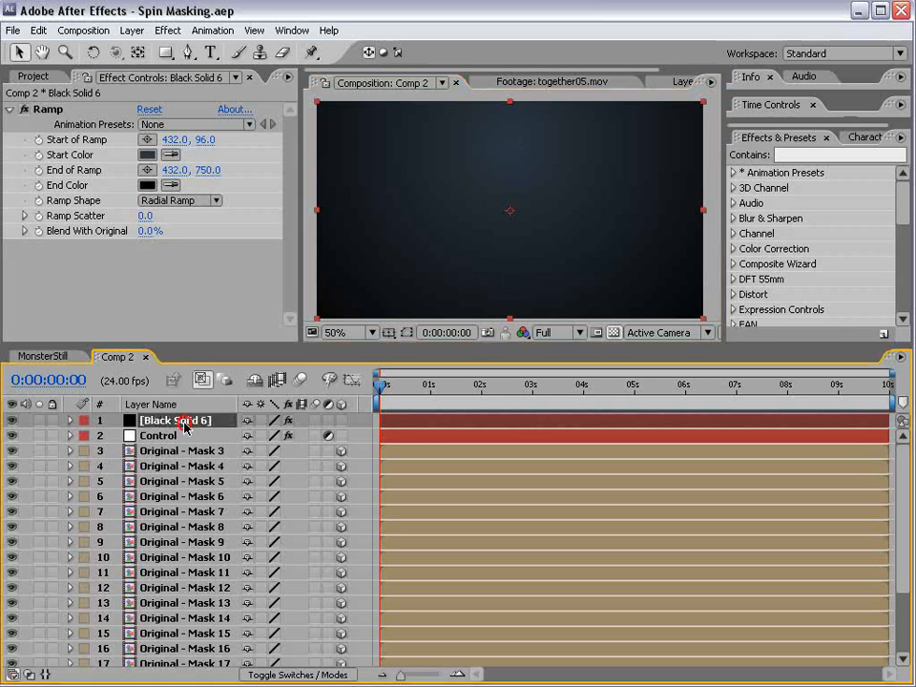
drag(182, 345, 181, 290)
key(Return)
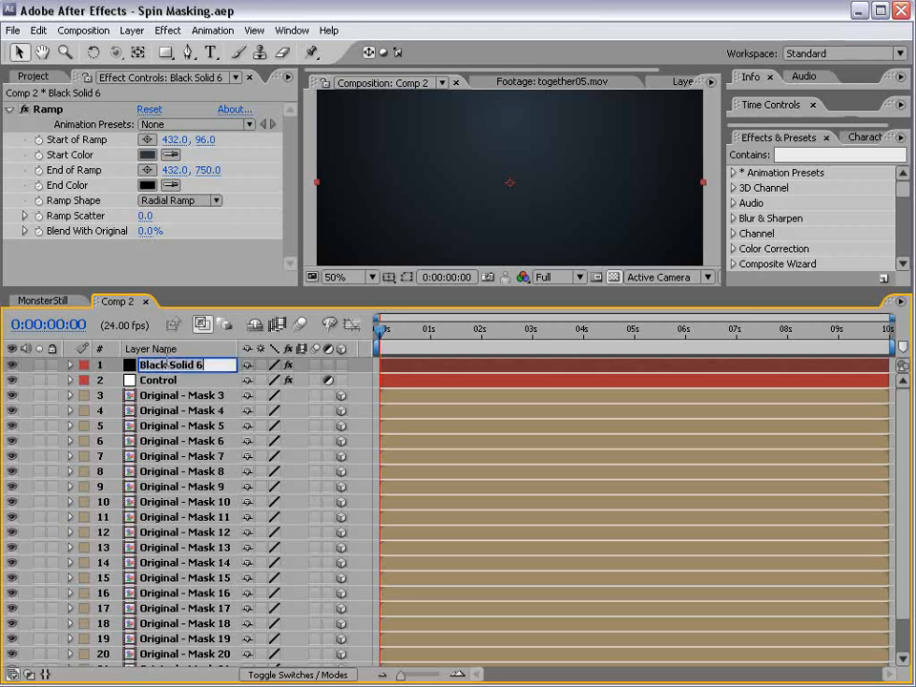
text(BG)
click(149, 378)
drag(156, 365, 172, 671)
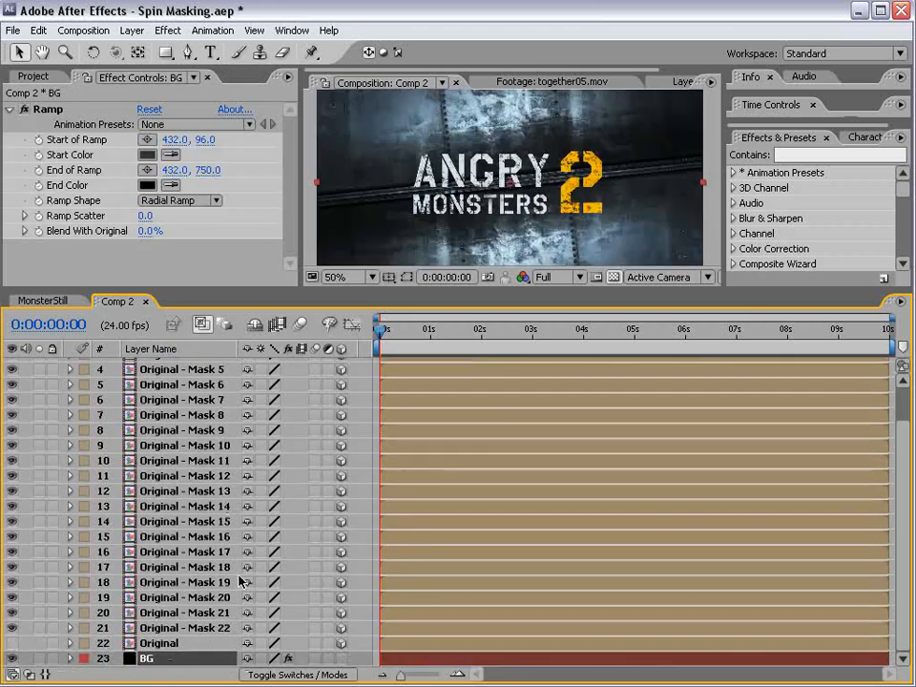
Step: Add a new camera to the composition with the 24mm preset
drag(478, 286, 468, 360)
key(h)
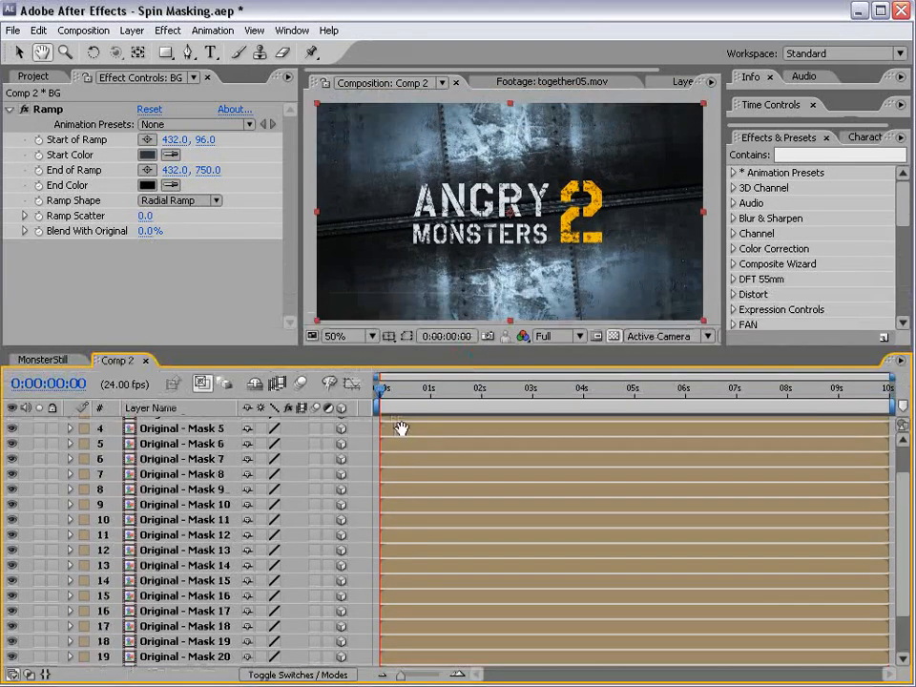
scroll(400, 429, up, 2)
key(v)
click(163, 426)
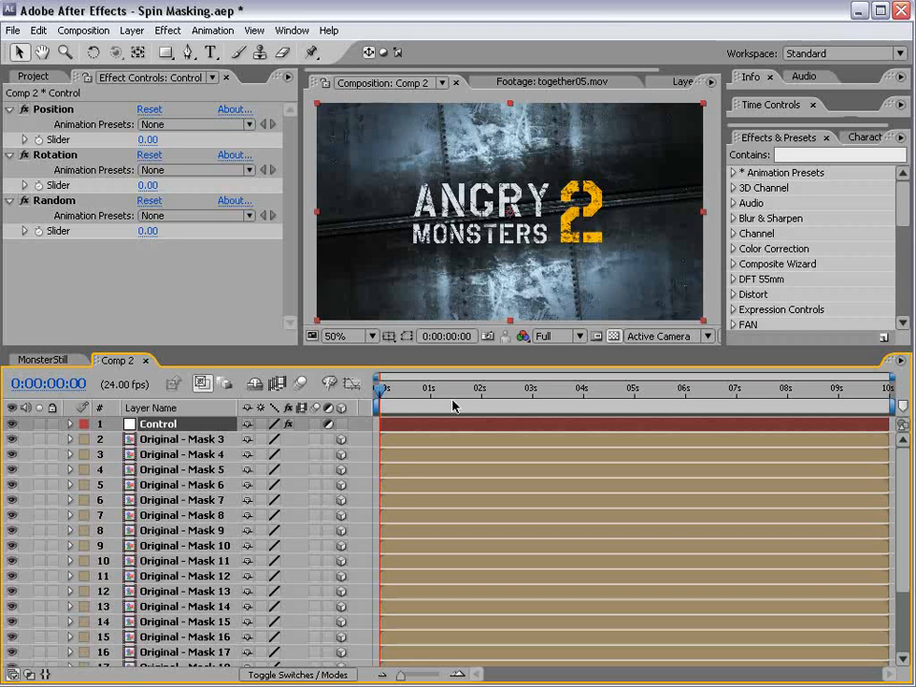
click(55, 108)
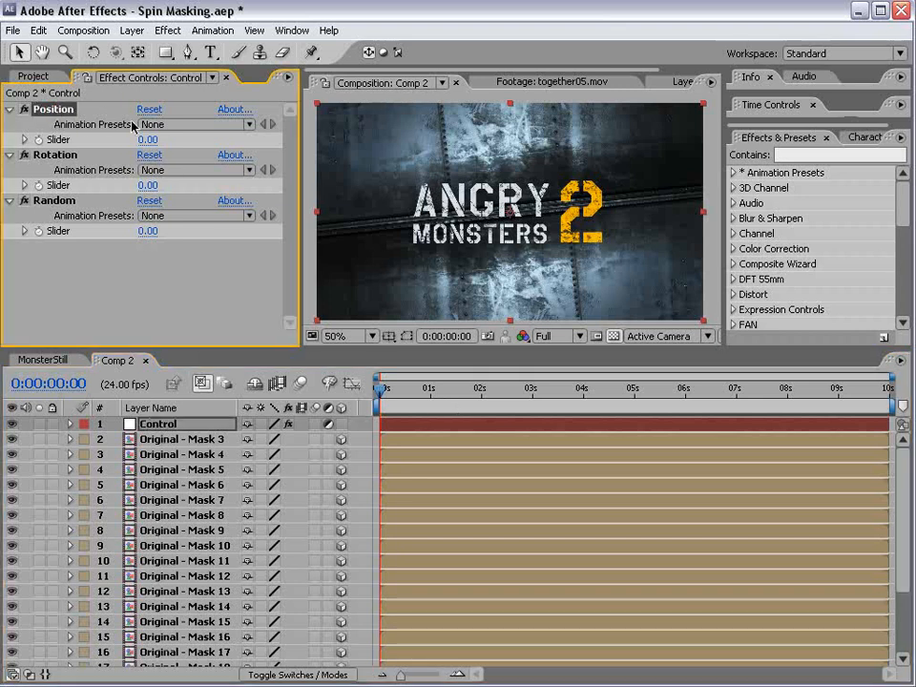
click(132, 30)
mouse_move(147, 49)
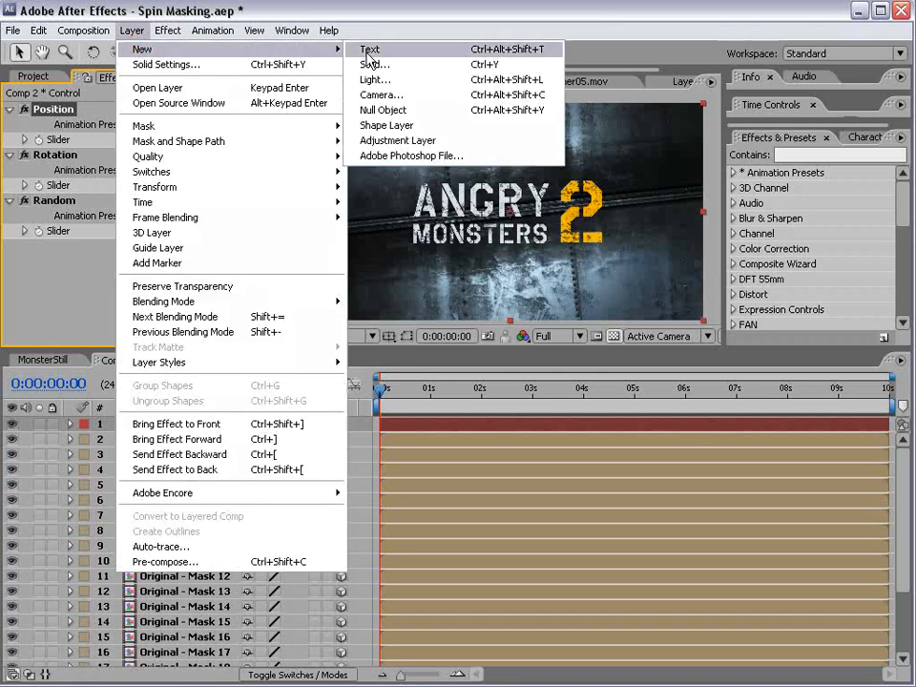
click(383, 94)
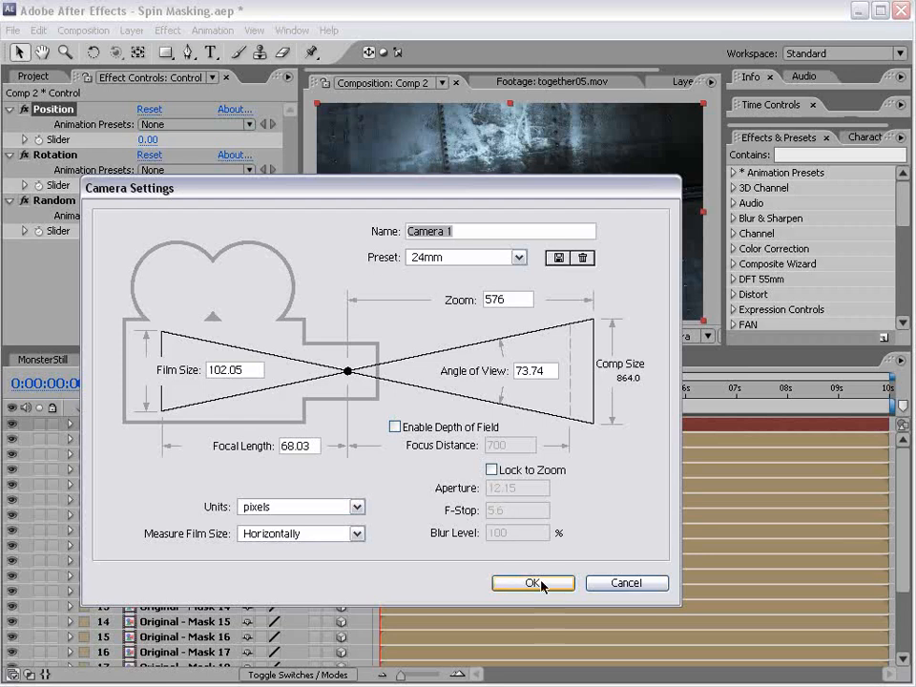
click(532, 583)
Step: Add a Point light with 100% intensity and Casts Shadows off, and move it just above the title's 2
click(132, 30)
mouse_move(306, 51)
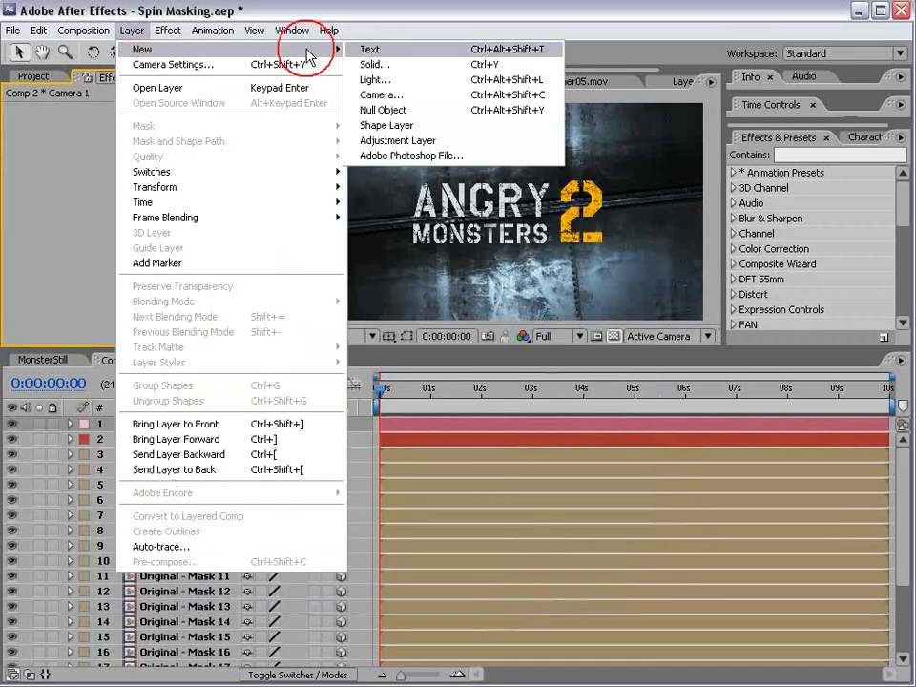
click(417, 79)
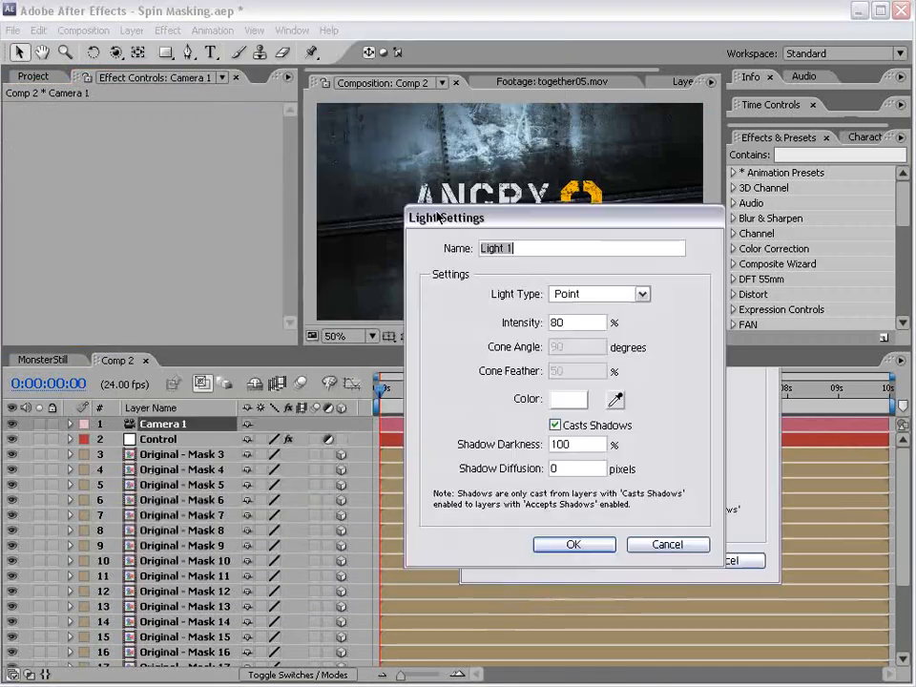
drag(437, 217, 141, 138)
click(303, 214)
click(277, 252)
key(Tab)
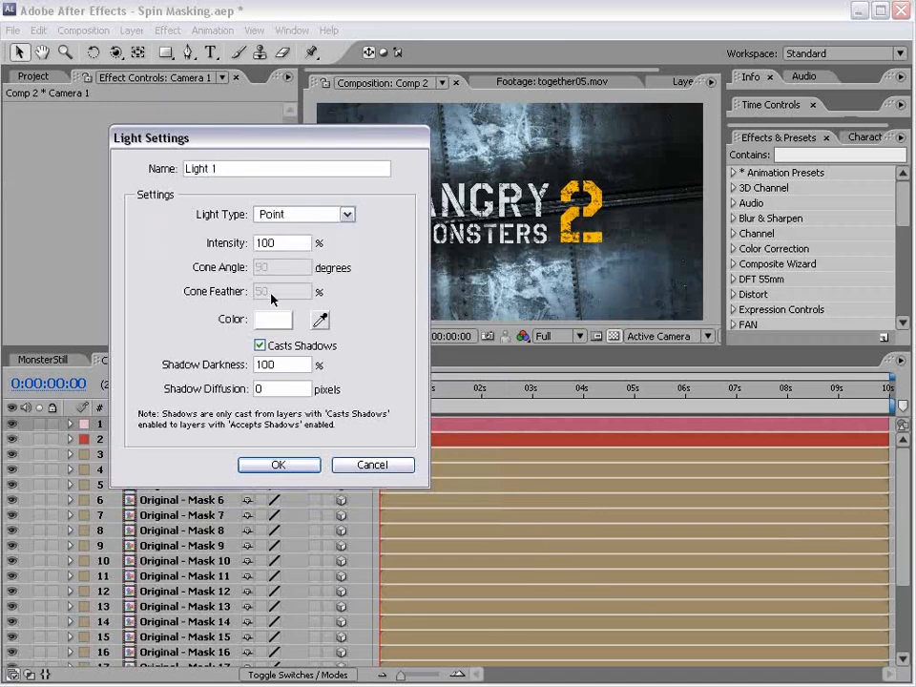
text(100)
click(260, 345)
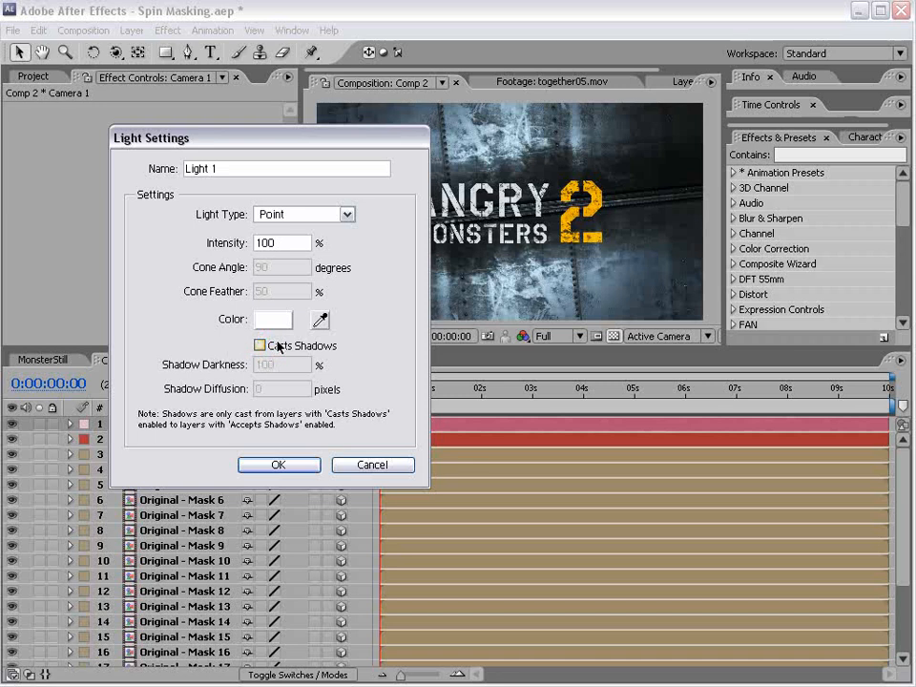
click(279, 465)
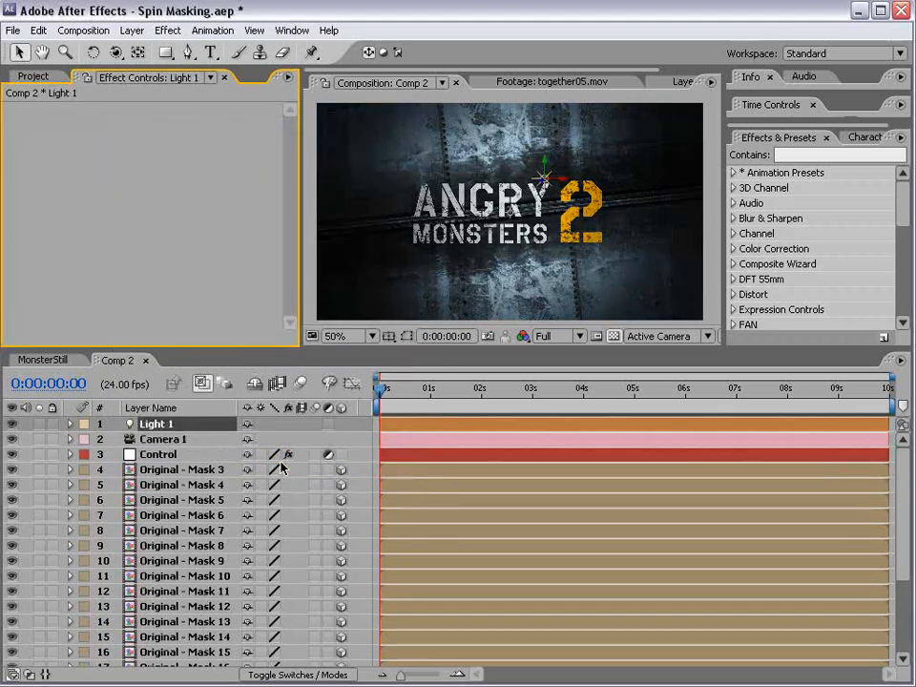
drag(542, 184, 570, 150)
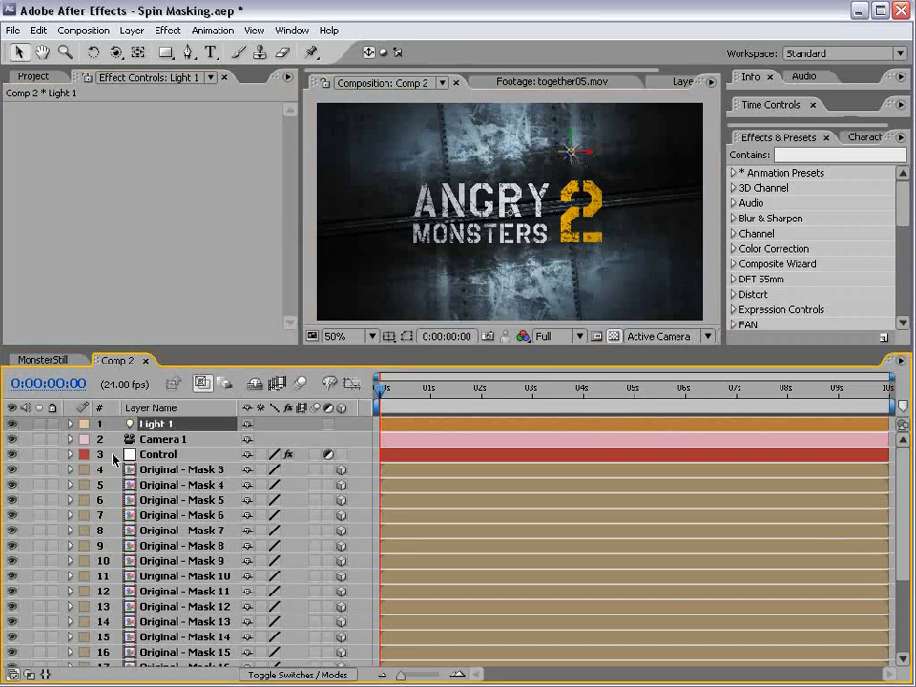
Step: Set the Control layer's Position slider to -789 to scatter the masked pieces
click(160, 455)
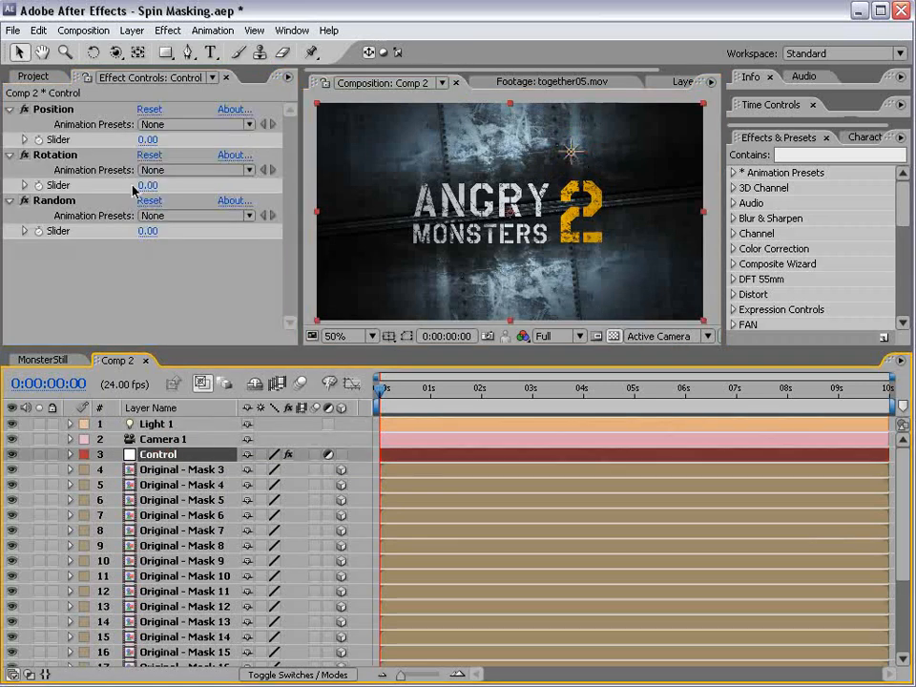
click(57, 109)
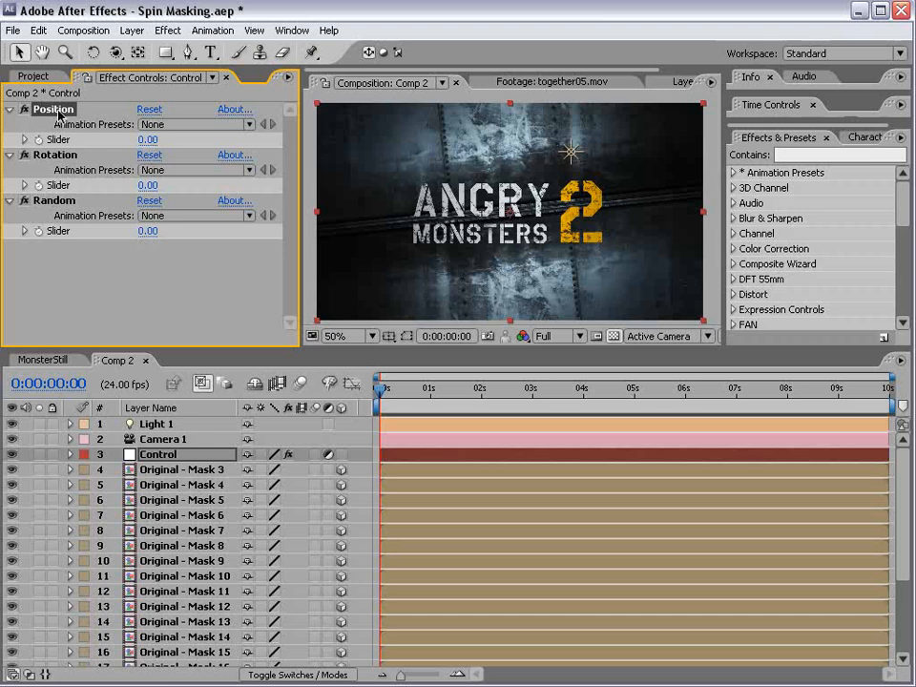
drag(148, 139, 5, 136)
drag(153, 137, 45, 139)
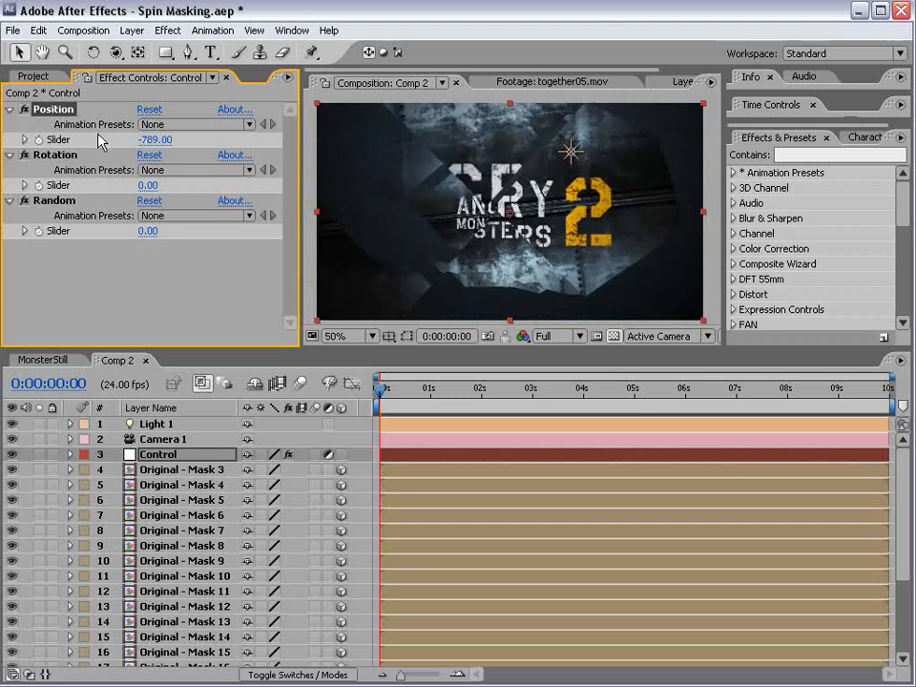
Step: Set the Control layer's Rotation slider to 147 to spin the masked pieces
click(48, 155)
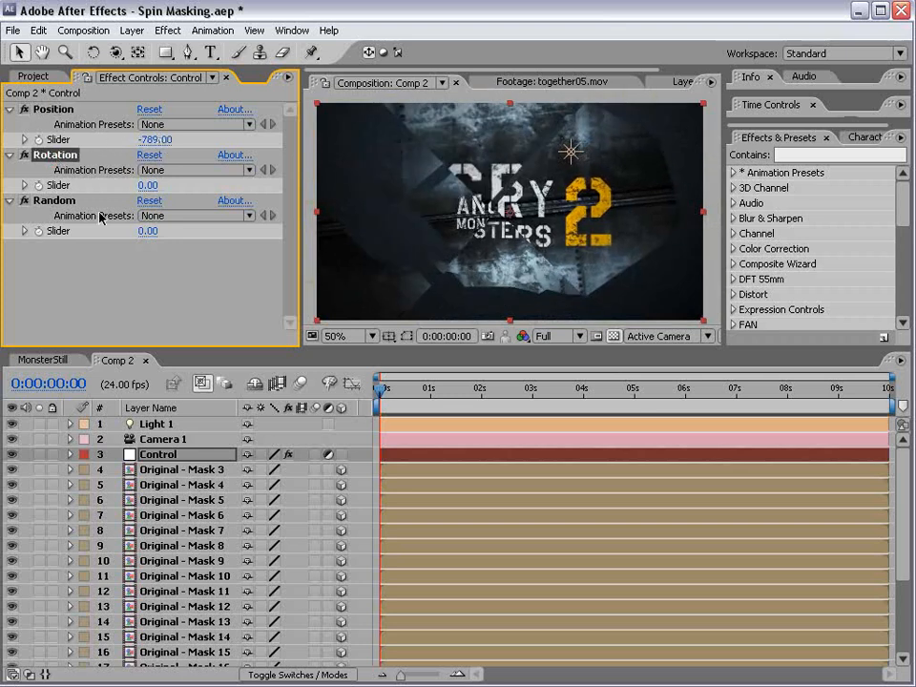
drag(149, 186, 167, 182)
drag(213, 172, 271, 178)
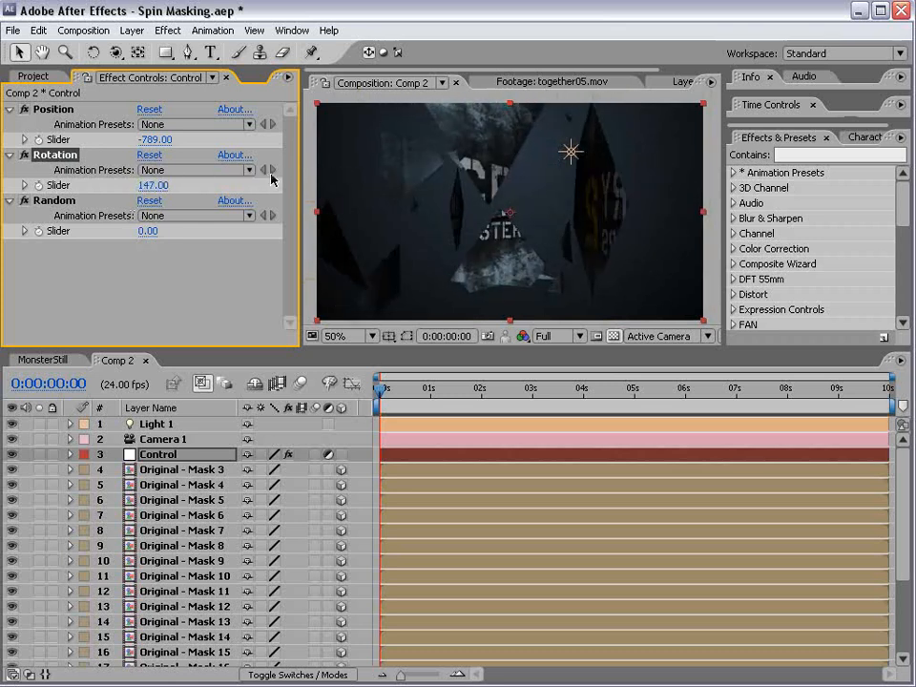
Step: Set the Control layer's Position slider to -679 and start keyframing its Position and Rotation sliders at 0:00:00:00
drag(145, 139, 141, 168)
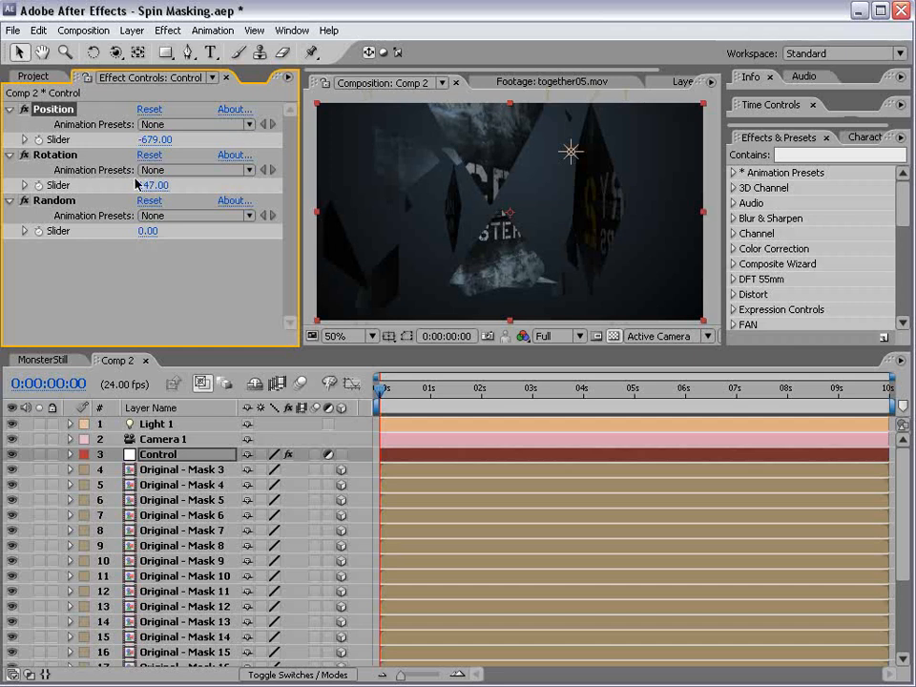
click(168, 455)
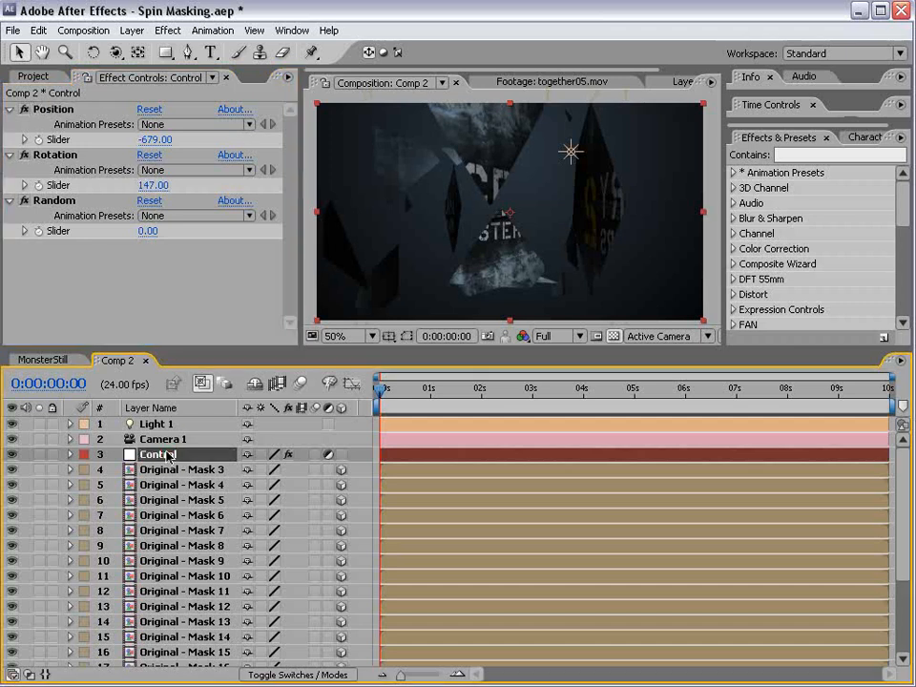
key(e)
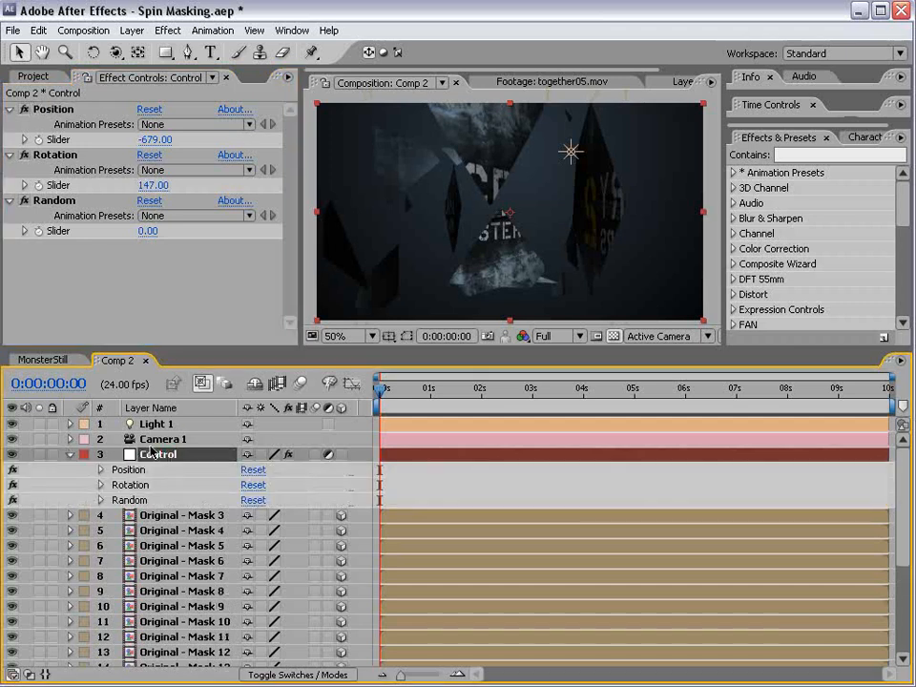
click(99, 485)
click(100, 469)
click(128, 470)
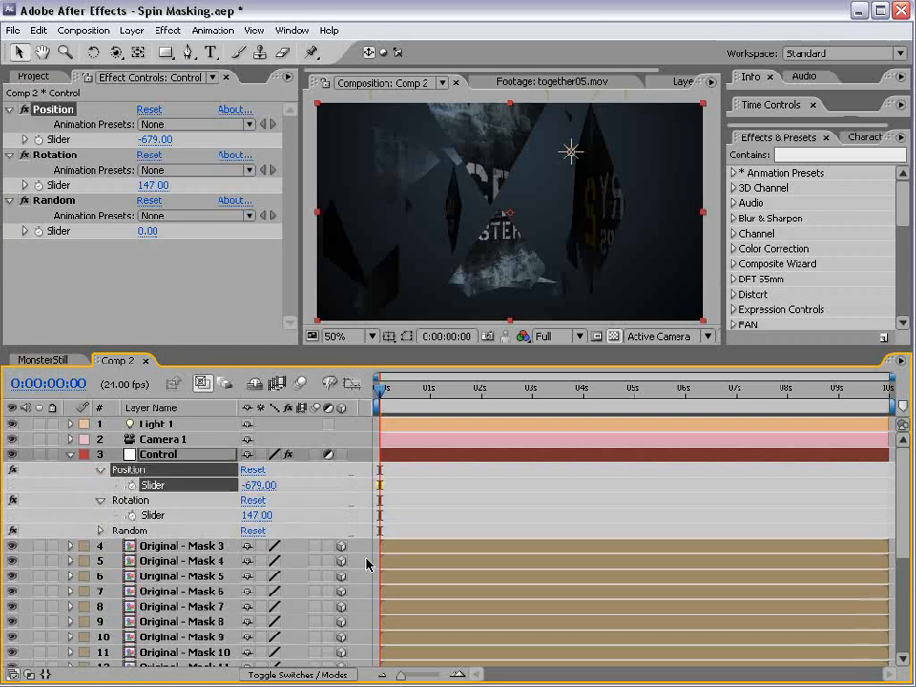
click(132, 485)
click(133, 516)
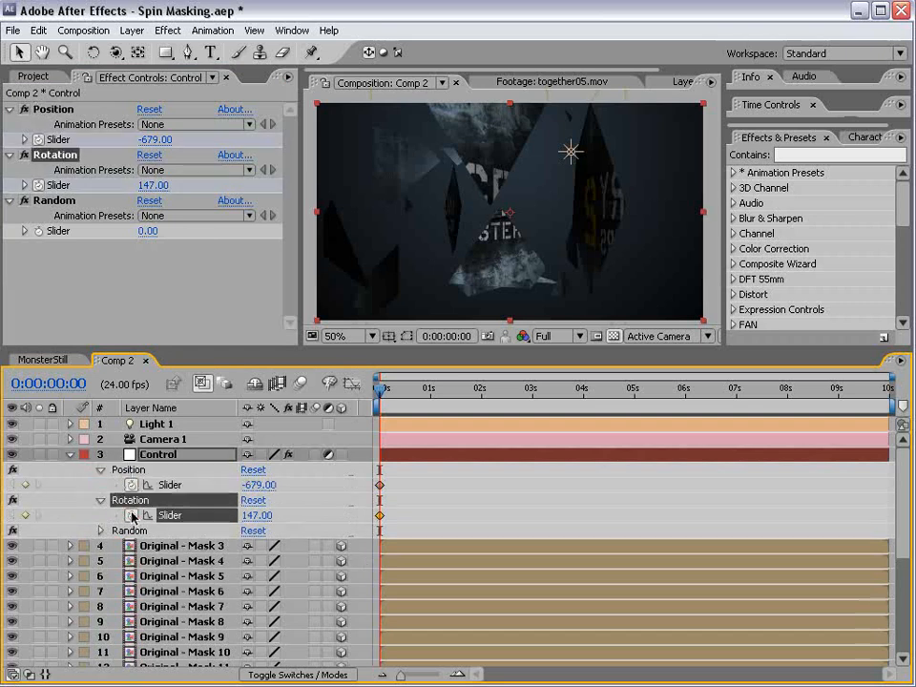
Step: At 0:00:01:20, keyframe the Control layer's Position and Rotation sliders at 0
drag(379, 389, 473, 400)
click(153, 110)
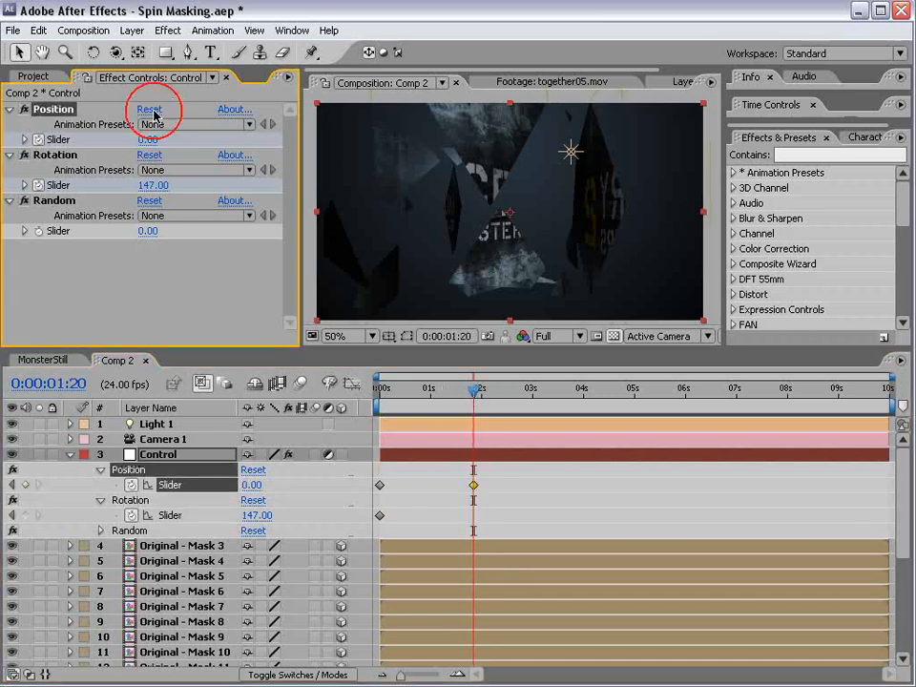
click(150, 186)
key(Return)
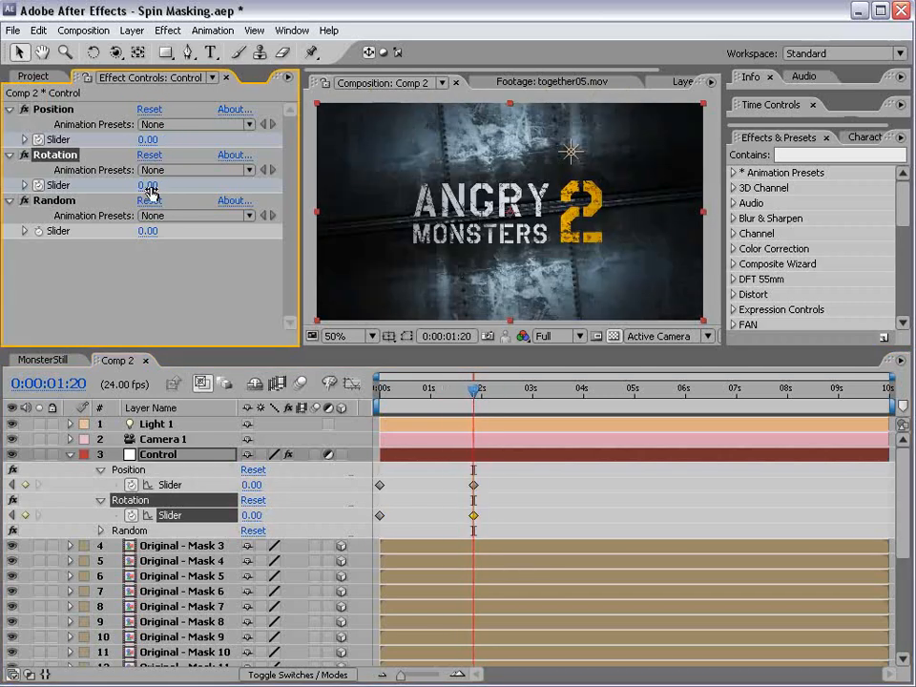
Step: Apply Easy Ease to the Position and Rotation slider keyframes at 0:00:01:20
drag(496, 479, 455, 526)
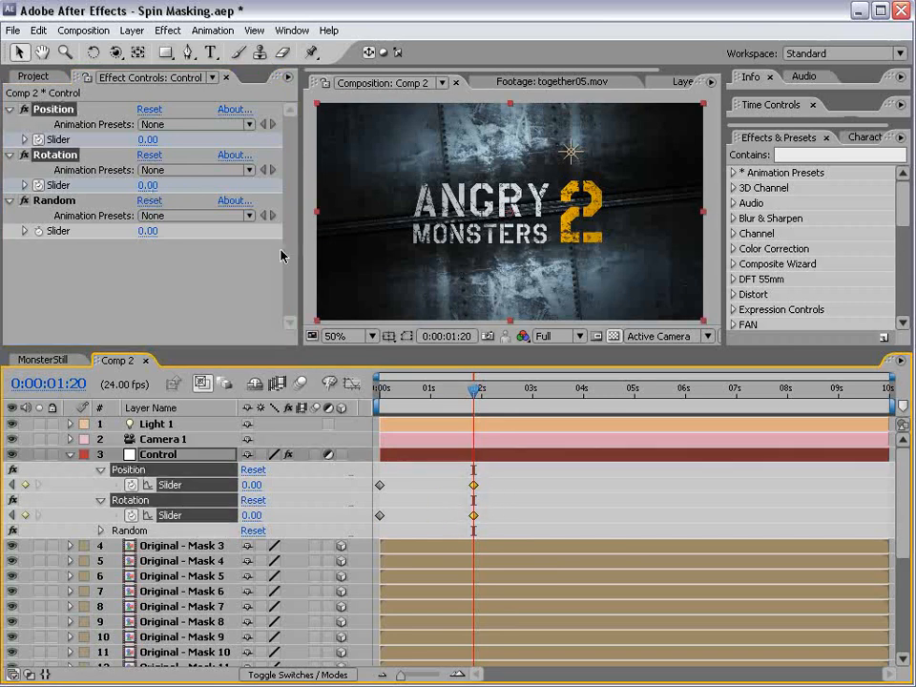
drag(450, 397, 470, 395)
drag(489, 484, 454, 527)
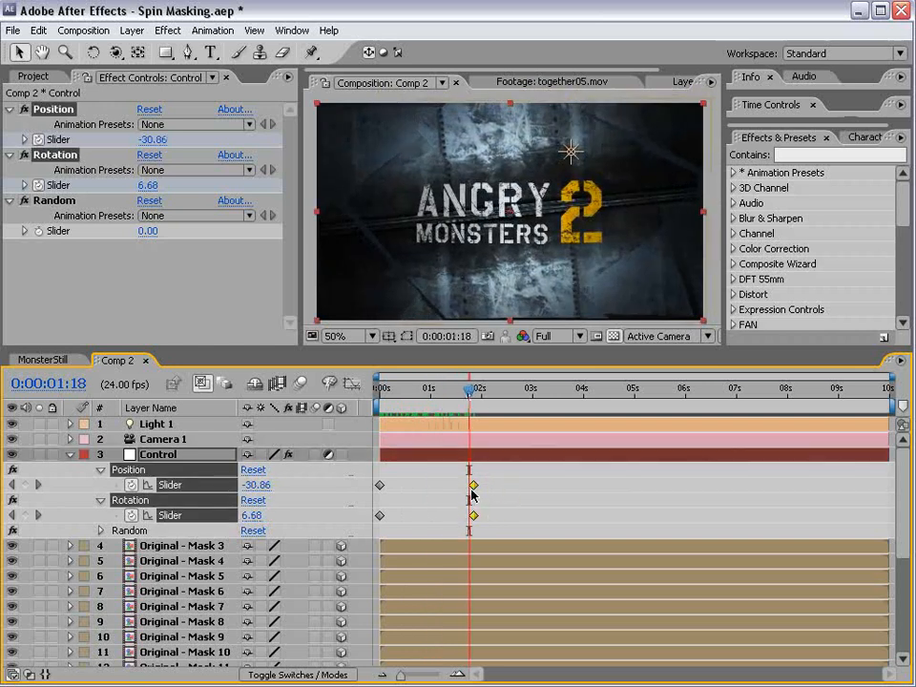
right_click(474, 487)
mouse_move(572, 647)
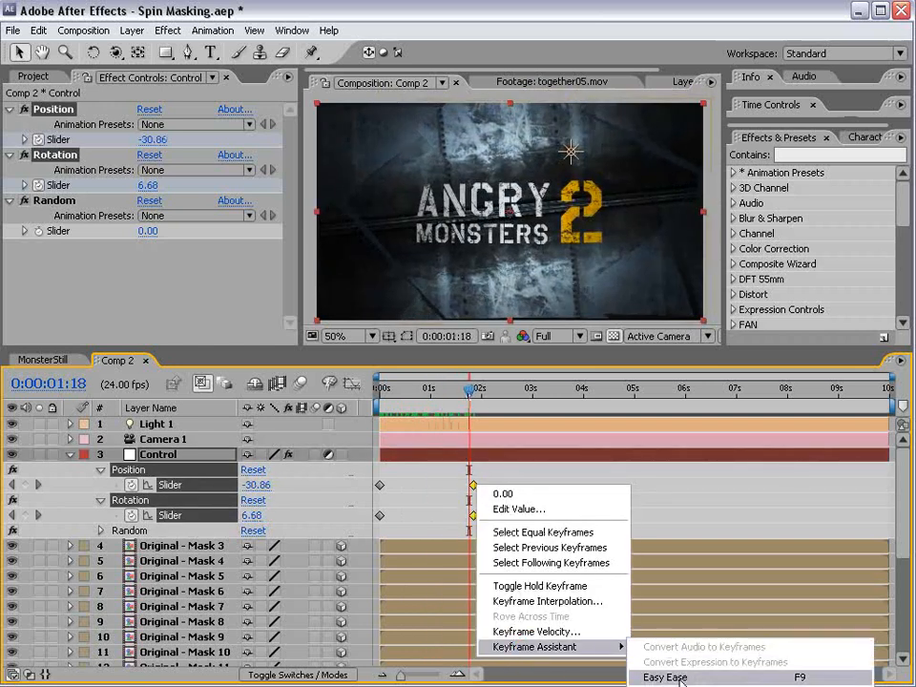
click(686, 677)
drag(468, 389, 452, 416)
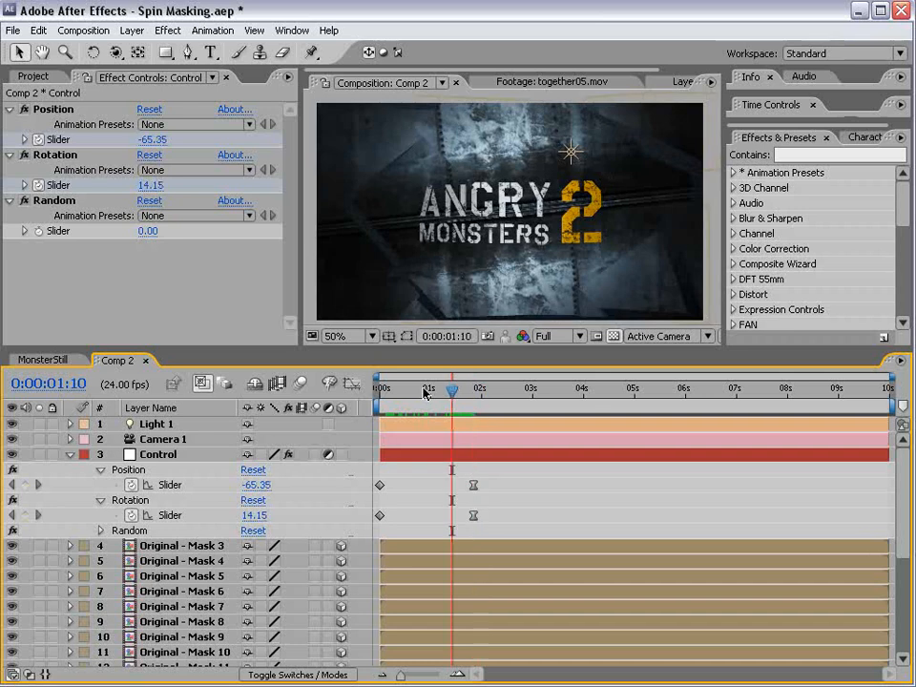
key(ctrl+z)
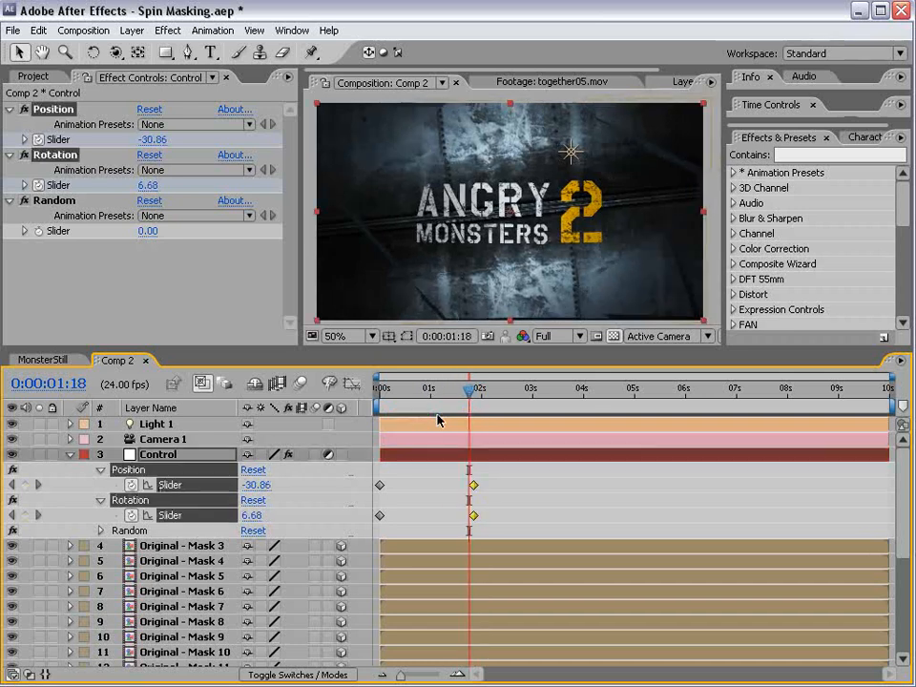
right_click(474, 487)
mouse_move(539, 648)
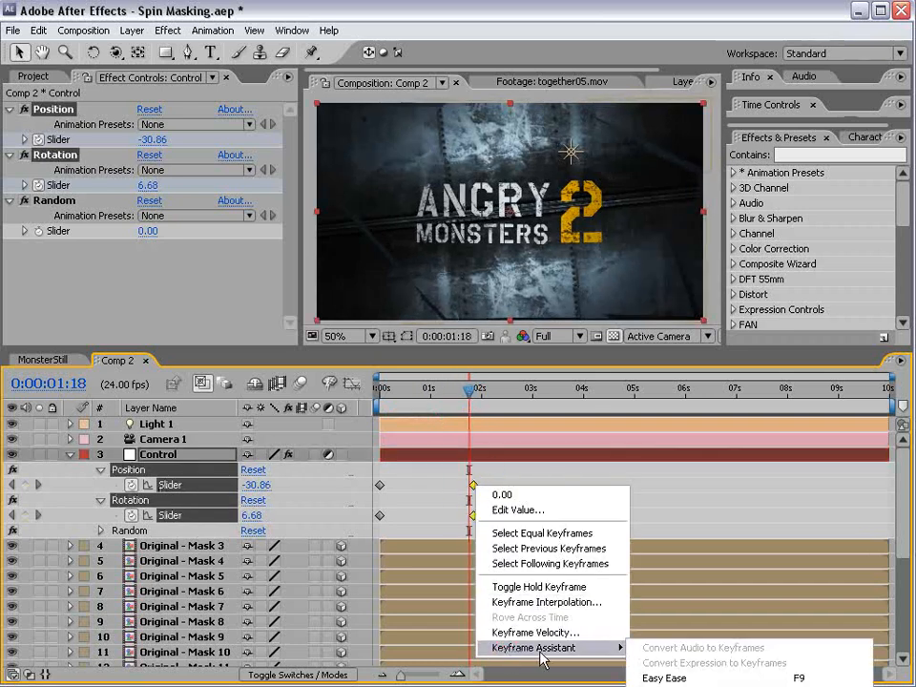
click(673, 680)
Step: At 0:00:00:00, set the Rotation slider to 0 and the Position slider to -2599, and check the motion
drag(468, 385, 297, 392)
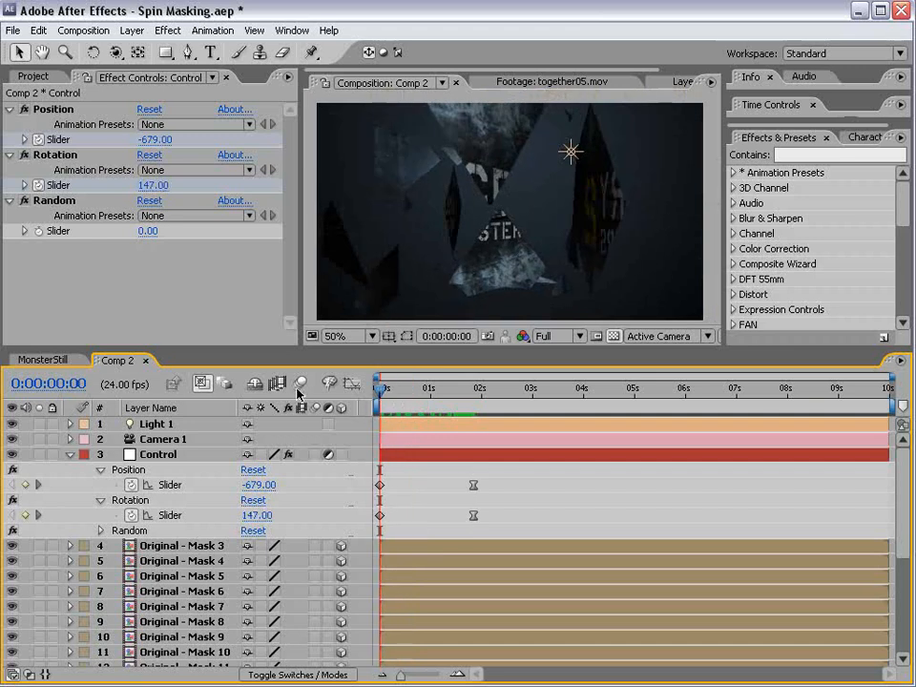
click(152, 185)
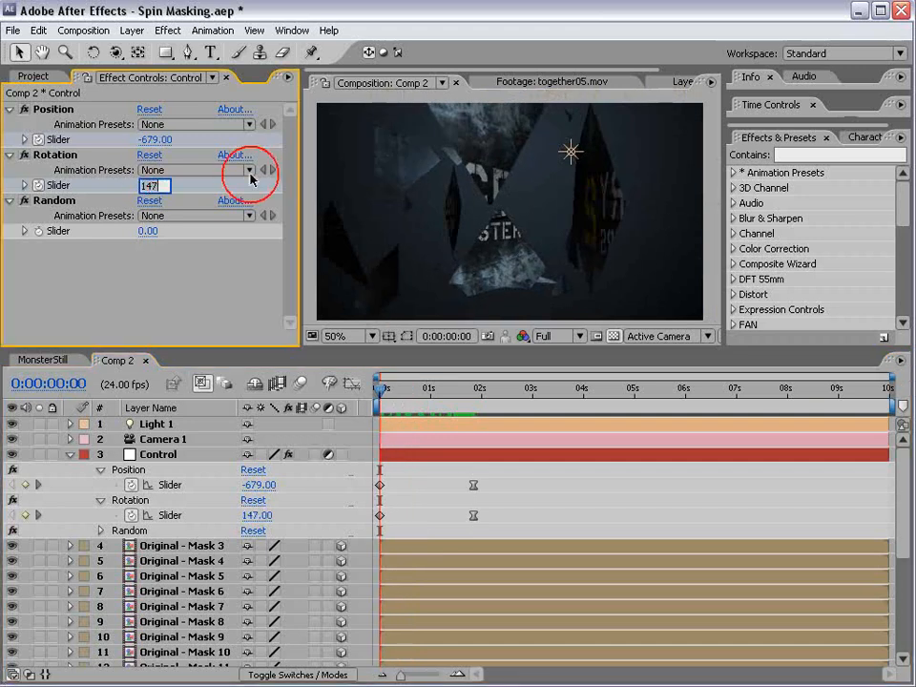
text(0)
key(Return)
drag(157, 141, 8, 159)
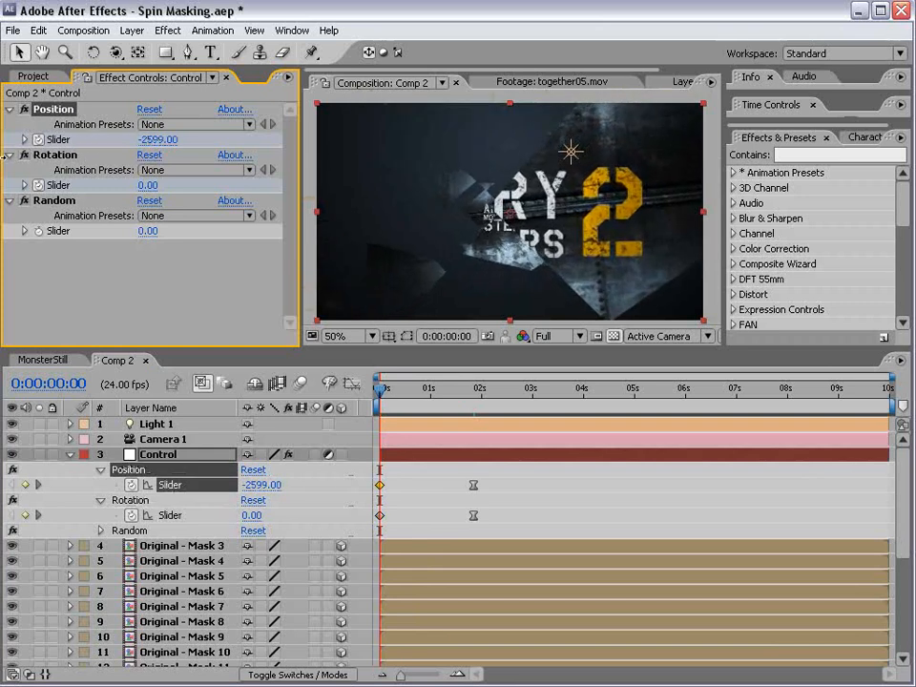
mouse_move(399, 388)
mouse_down()
mouse_move(474, 391)
mouse_move(395, 390)
mouse_up()
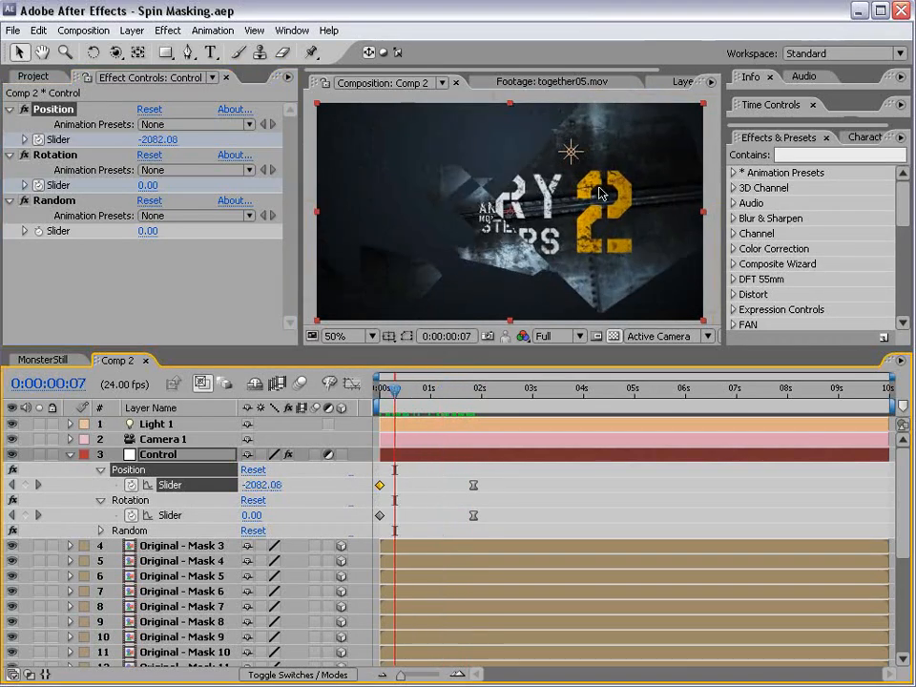
Step: Set the Control layer's Random slider to 13 and preview the new piece arrangement
click(57, 200)
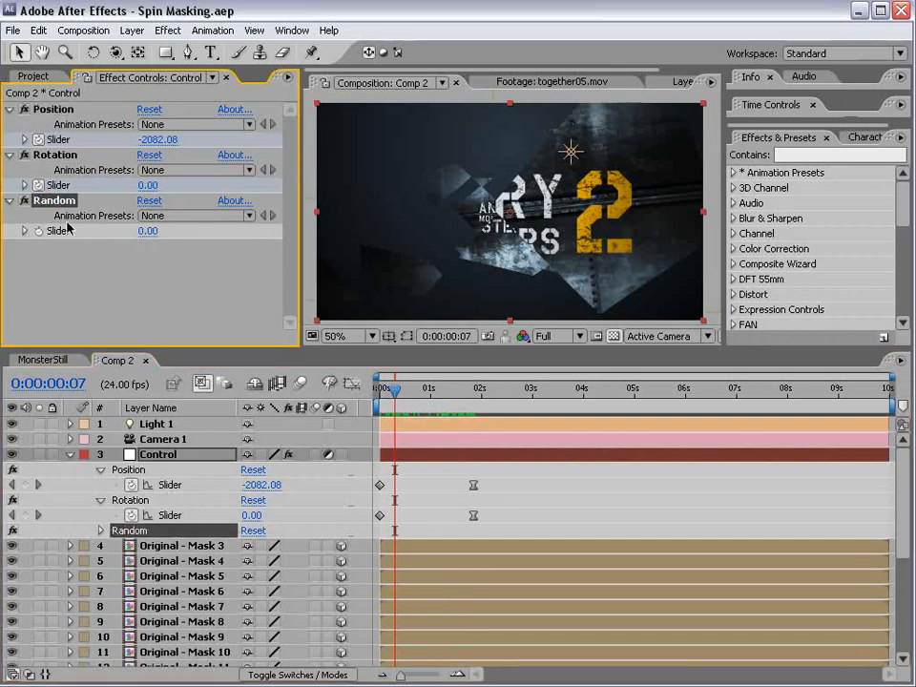
drag(152, 231, 158, 231)
key(KP_0)
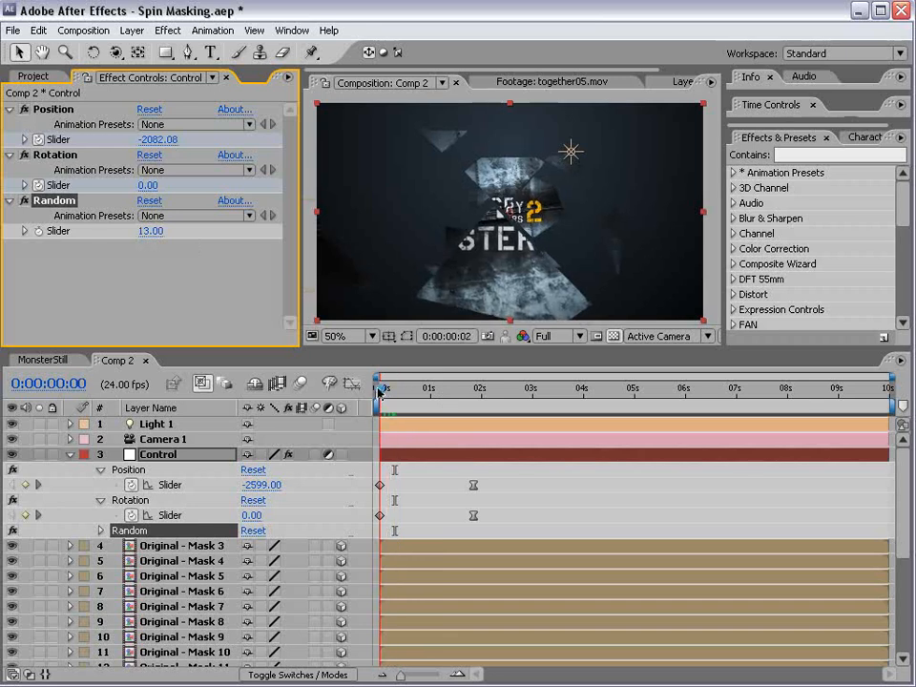
drag(436, 394, 372, 391)
Step: Try another piece arrangement with the Random slider at 9 and preview the animation
drag(145, 231, 156, 231)
drag(379, 389, 315, 399)
drag(155, 230, 140, 231)
key(KP_0)
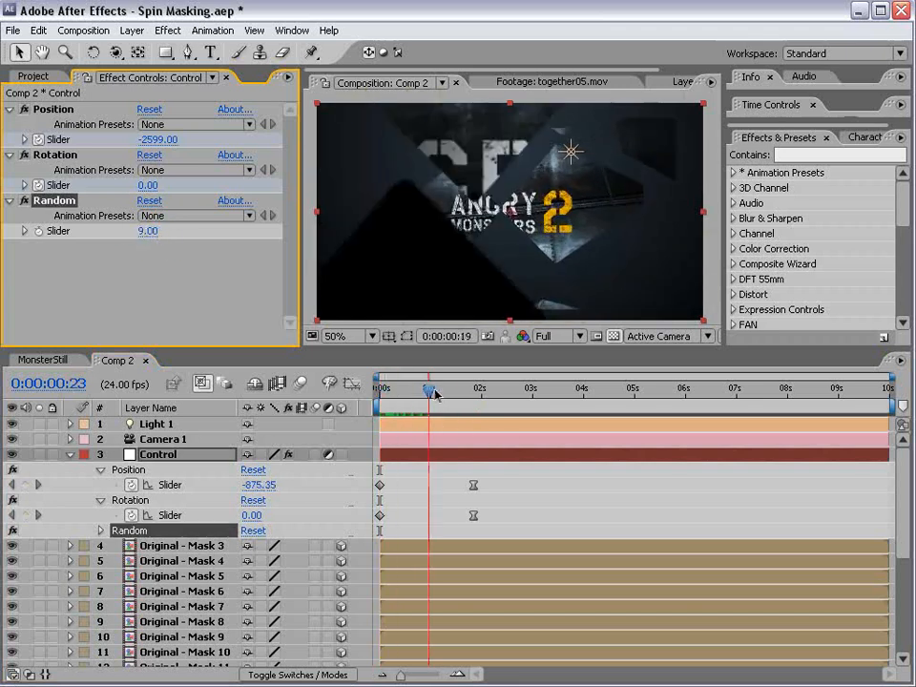
Step: Set the Control layer's Random slider to 1, check the animation up to 0:00:01:20, and save the project
click(142, 230)
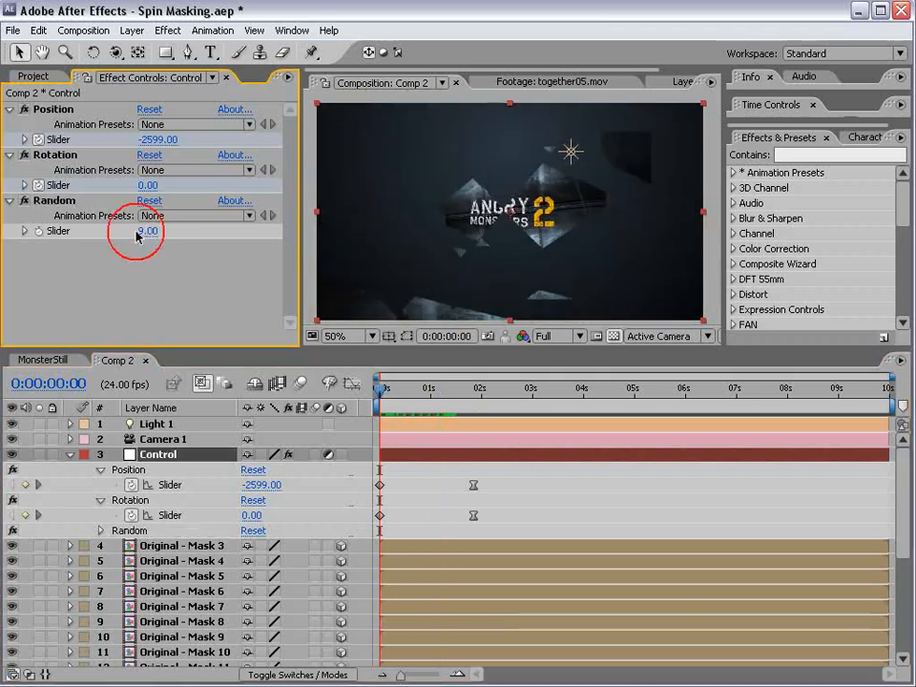
click(172, 229)
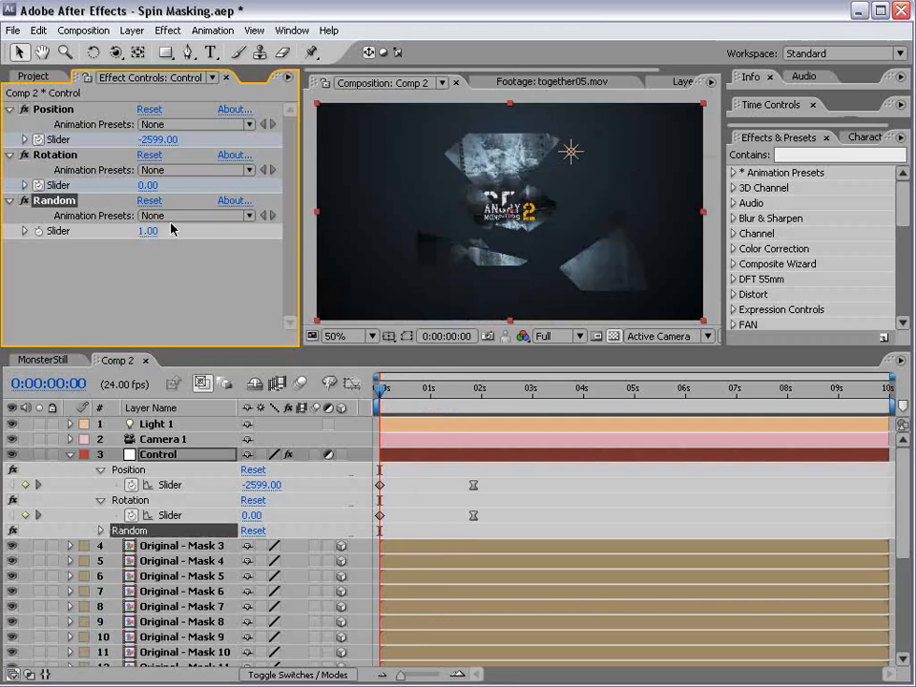
drag(409, 404, 475, 395)
key(ctrl+s)
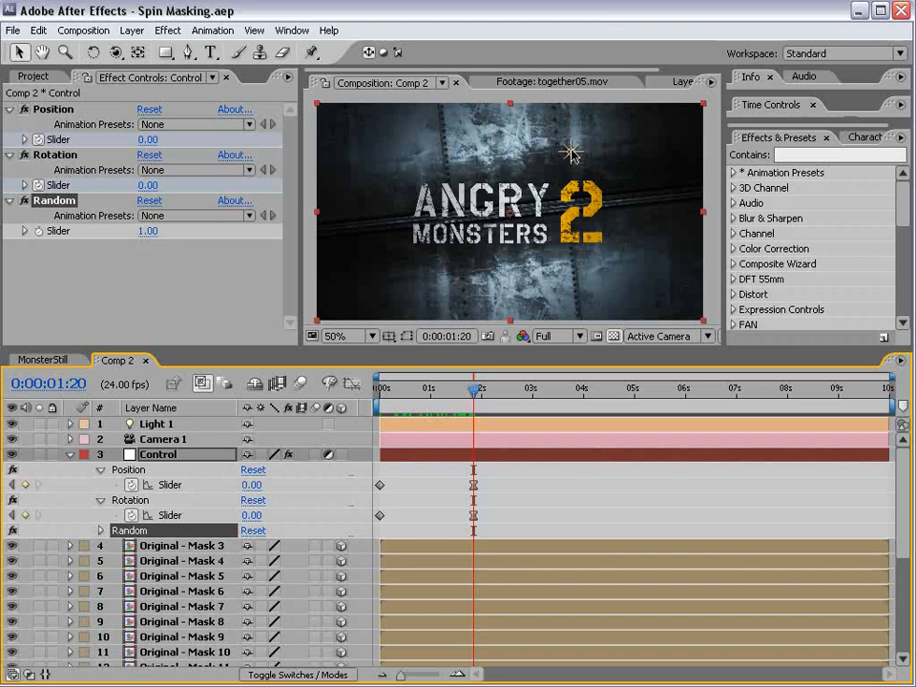
Step: At 0:00:00:00, set the Control layer's Rotation slider to 157 and Position slider to 0, and check the spin up to 0:00:01:00
click(570, 153)
click(169, 454)
drag(388, 392, 355, 394)
drag(143, 190, 428, 474)
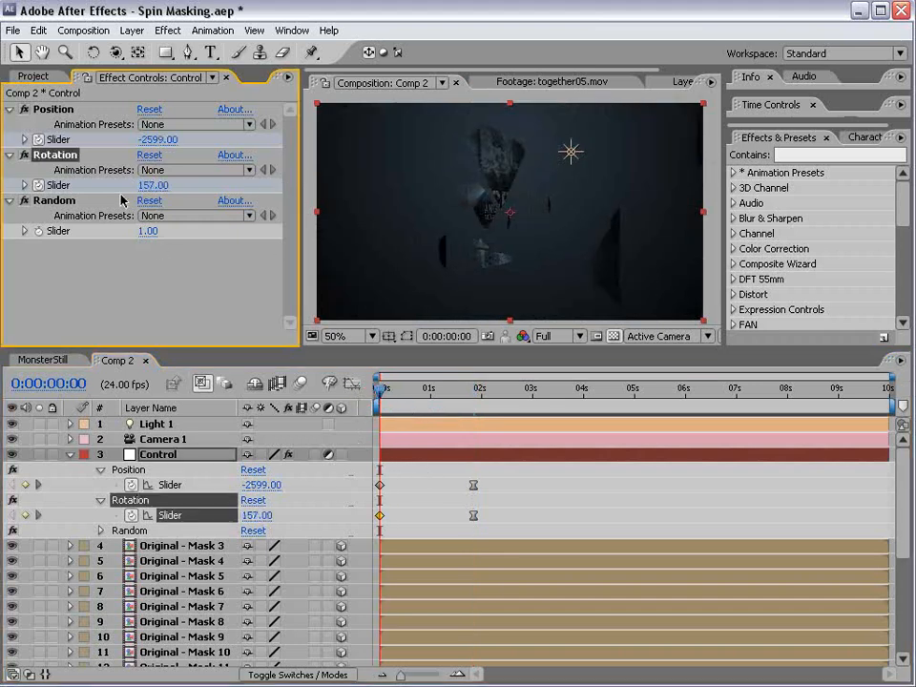
click(149, 139)
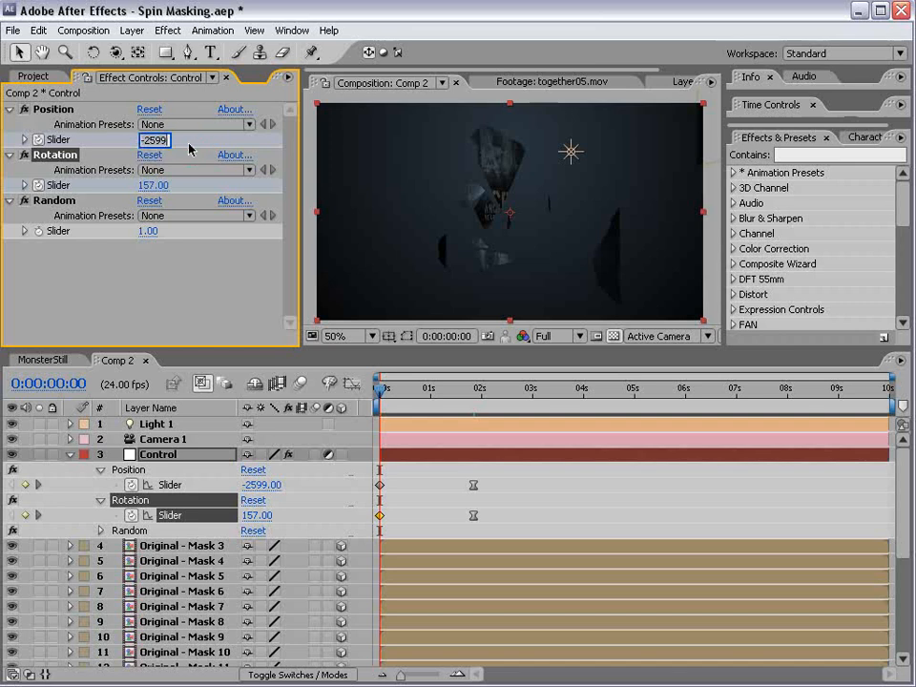
text(0)
key(Return)
drag(390, 394, 430, 395)
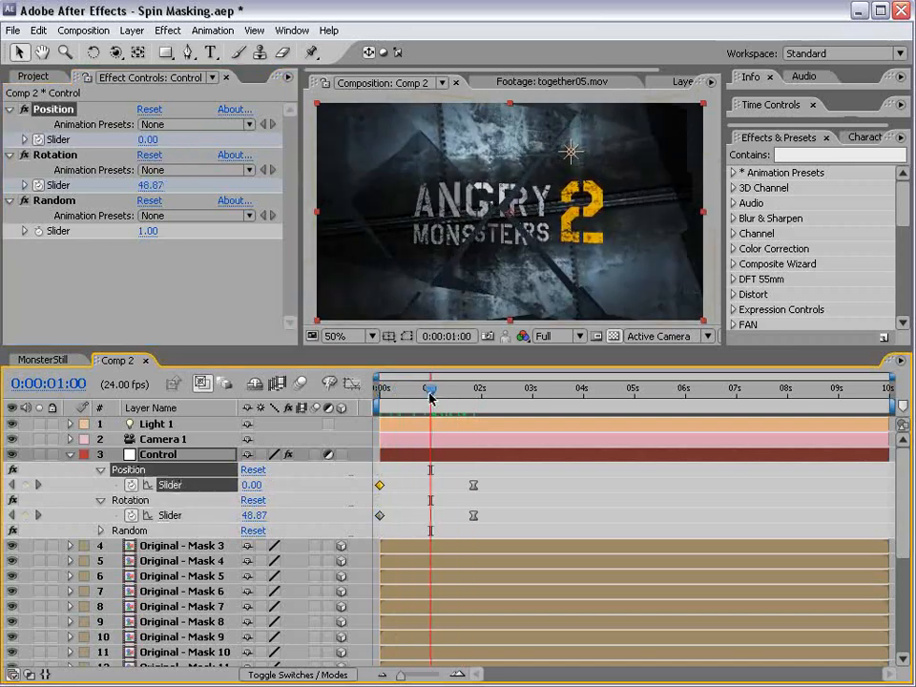
Step: Duplicate Light 1 and move the copy over the first letters of ANGRY, adjusting its depth to dim its effect
click(156, 424)
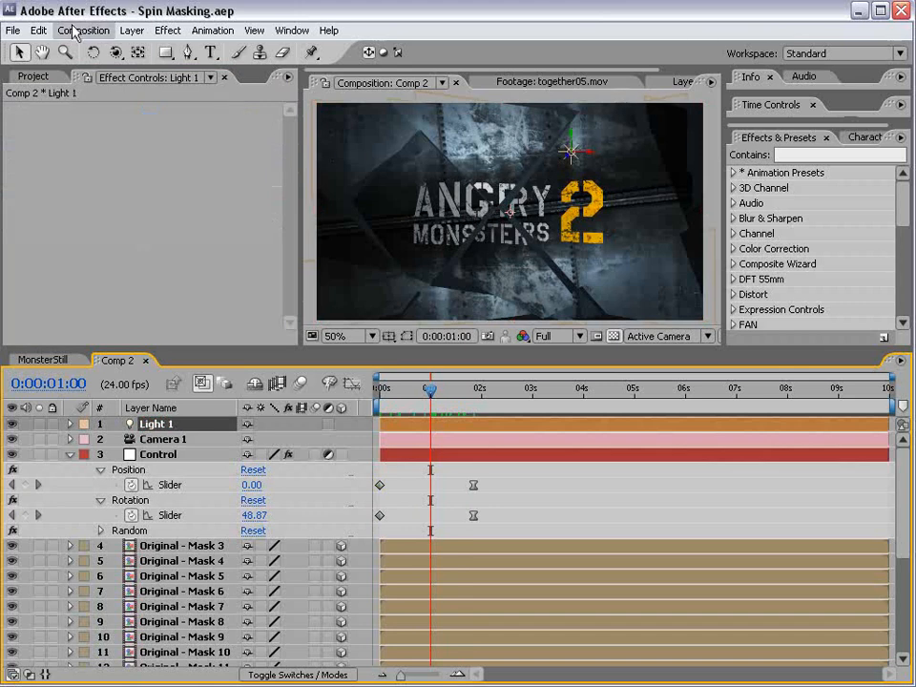
click(38, 30)
click(75, 188)
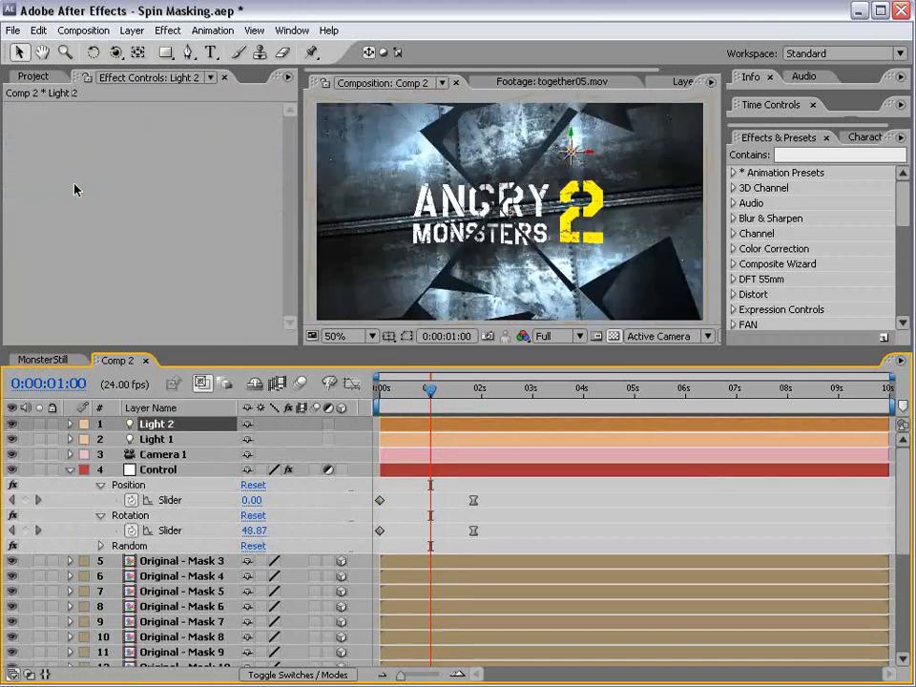
drag(573, 164, 516, 234)
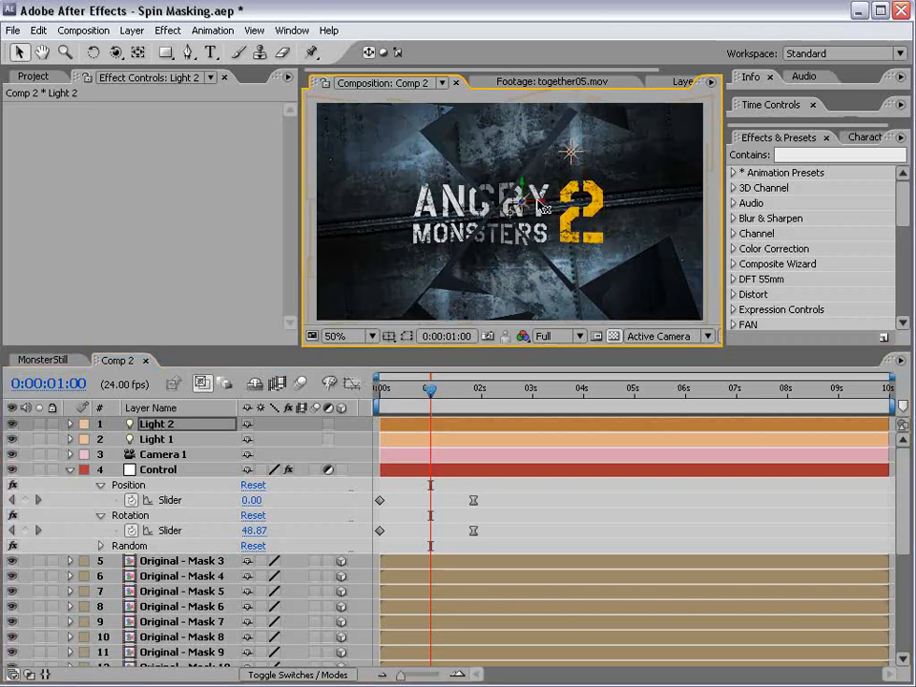
drag(524, 206, 429, 208)
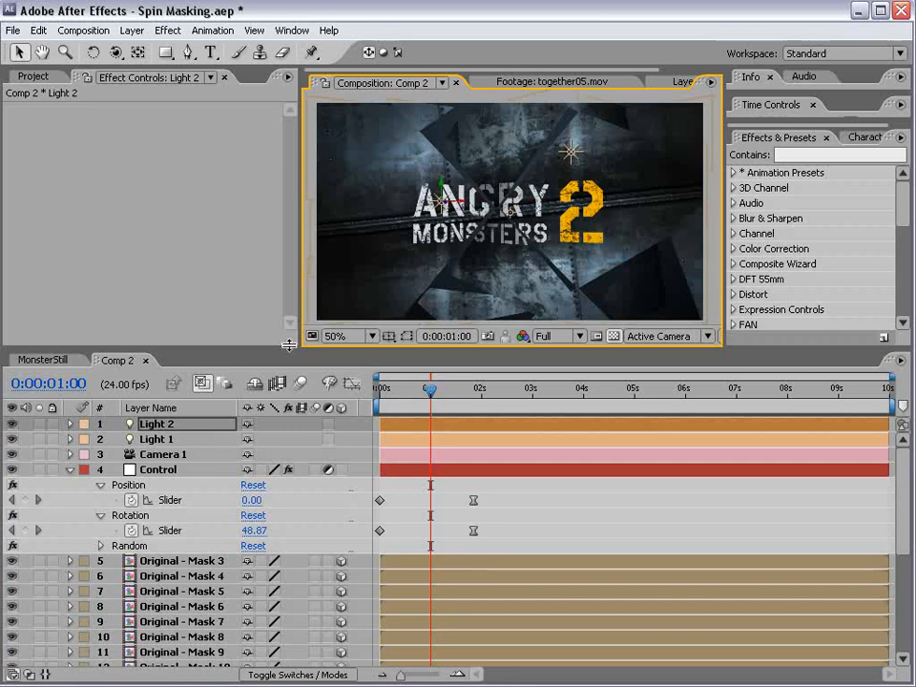
Step: Show Light 2's light options and change its color from white to orange
click(165, 425)
key(a)
key(a)
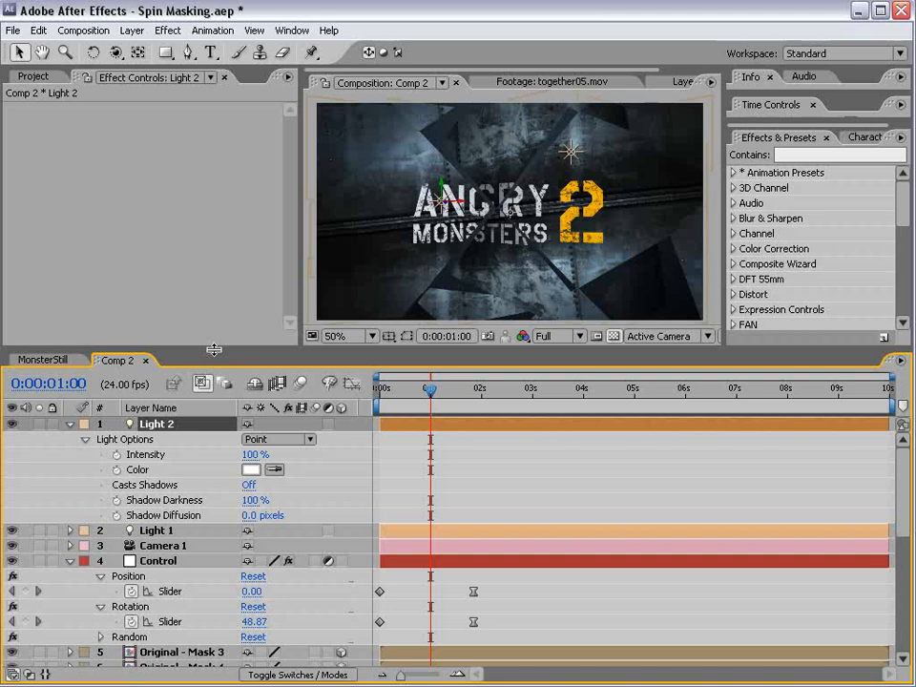
click(252, 470)
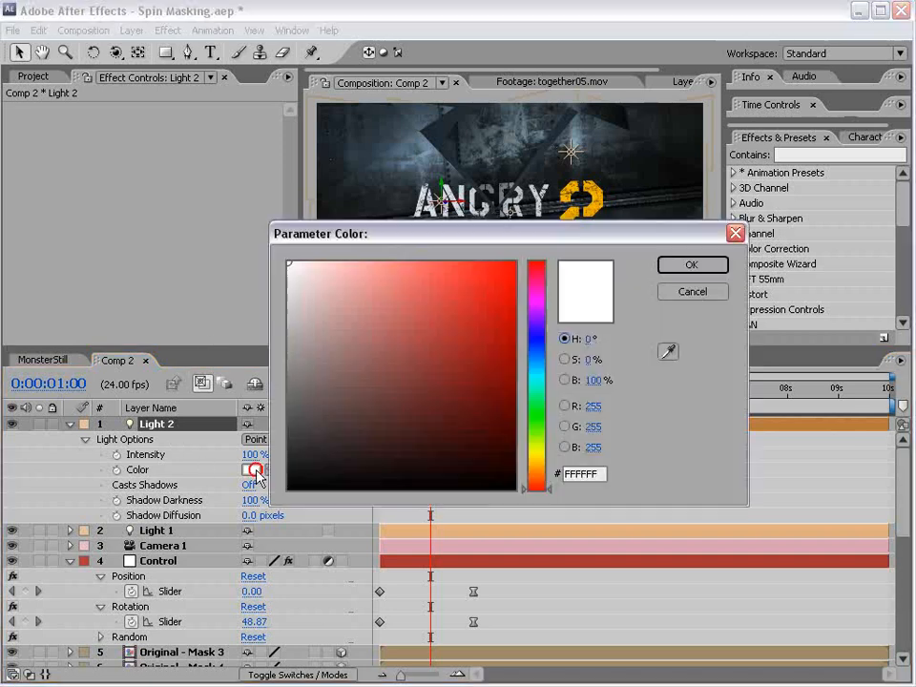
mouse_move(536, 465)
mouse_down()
mouse_move(536, 456)
mouse_move(537, 465)
mouse_up()
drag(493, 276, 527, 272)
click(674, 267)
Step: Set Light 2's Intensity to 290% and check the orange lighting on the spinning pieces up to 0:00:01:04
drag(252, 456, 392, 397)
drag(248, 454, 187, 454)
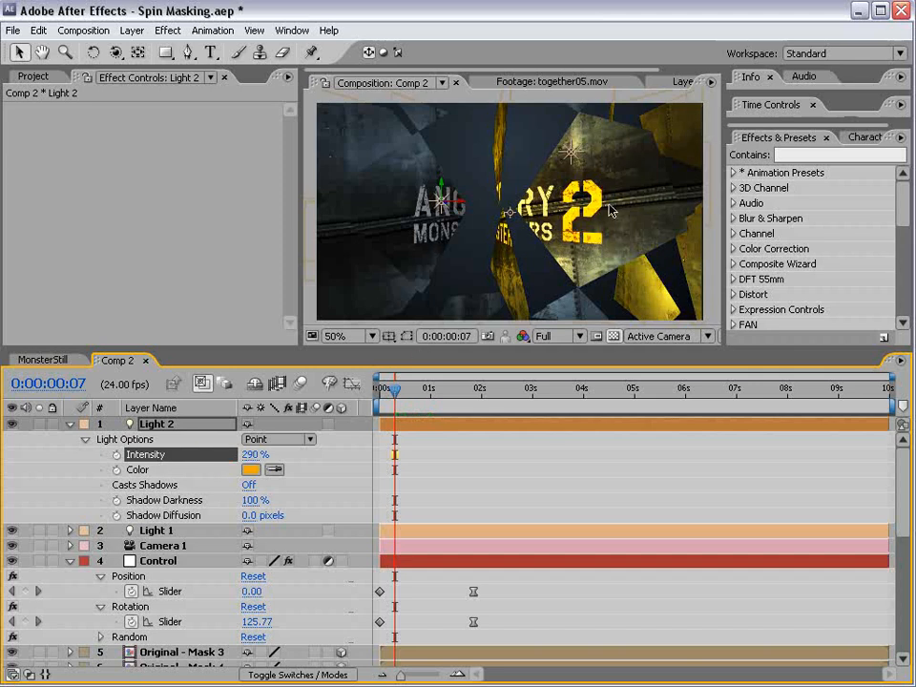
key(Home)
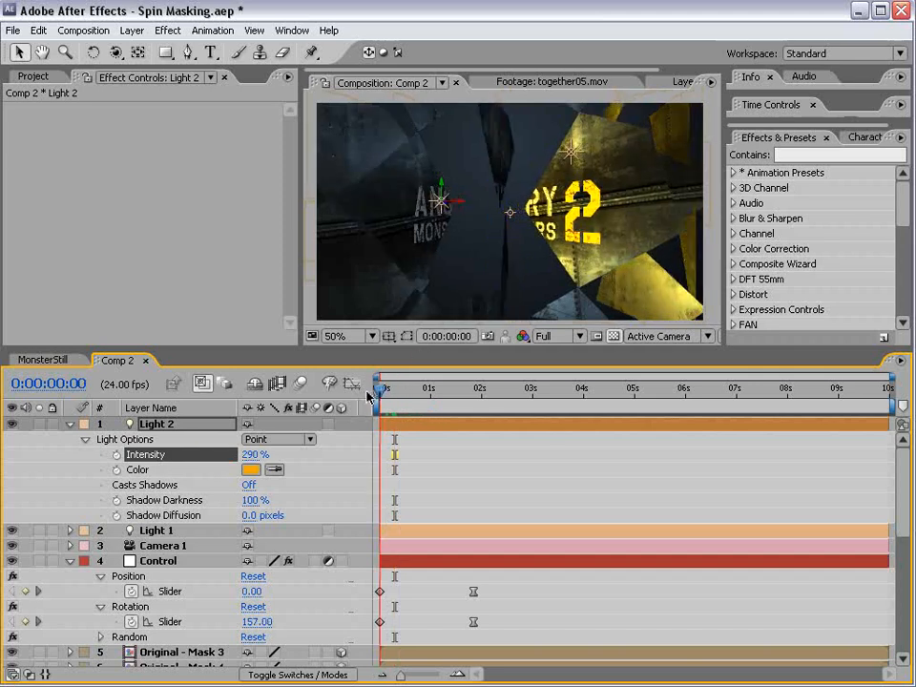
drag(387, 394, 440, 392)
click(157, 424)
scroll(539, 180, down, 1)
scroll(539, 181, up, 1)
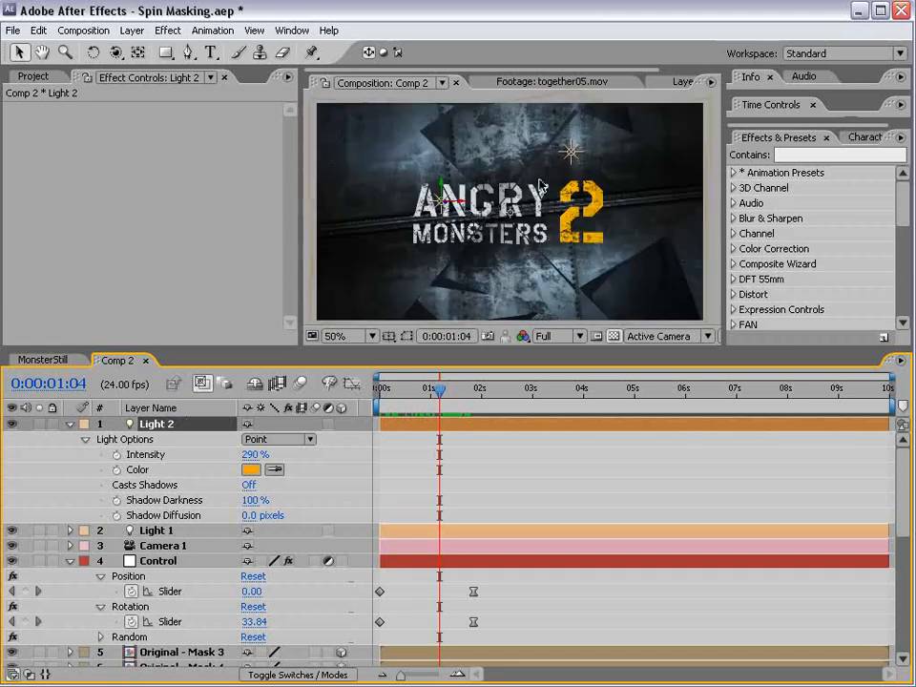
Step: Move Light 2 along its X axis to about -72, beyond the frame's edge, and show its Position values
scroll(441, 222, up, 1)
drag(378, 198, 207, 198)
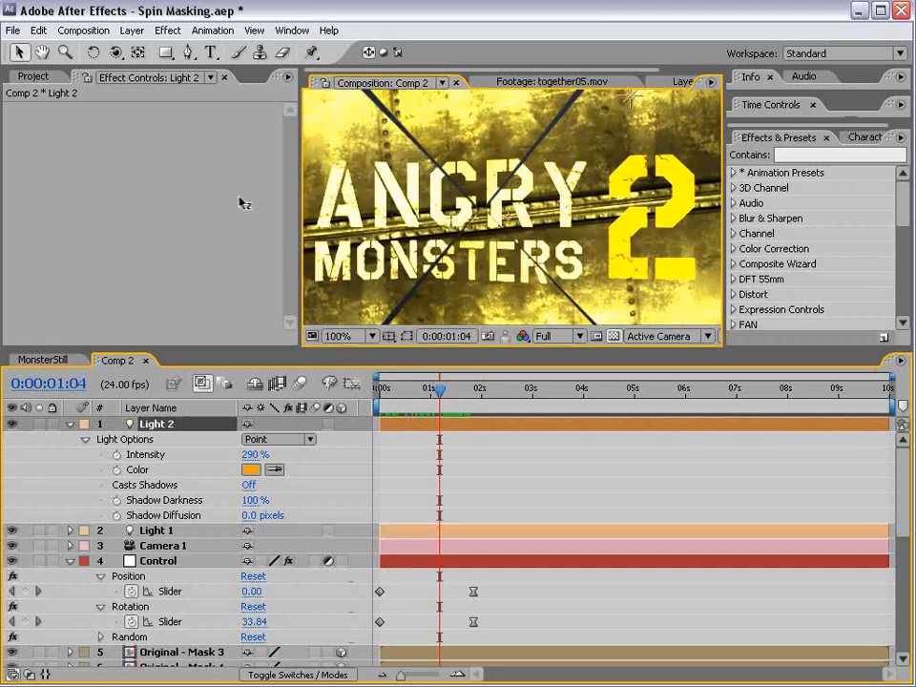
drag(265, 202, 223, 203)
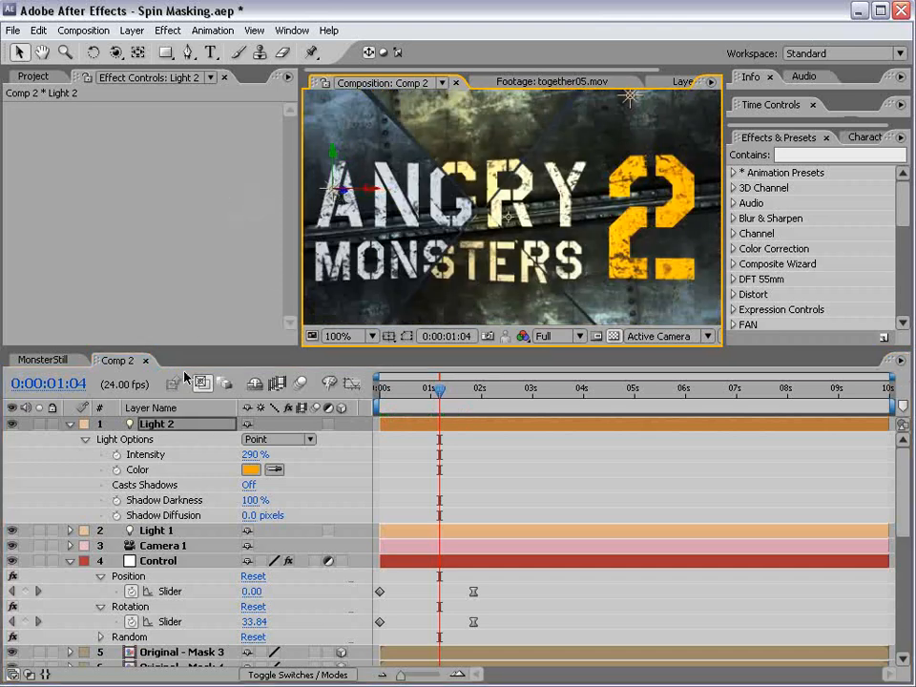
key(p)
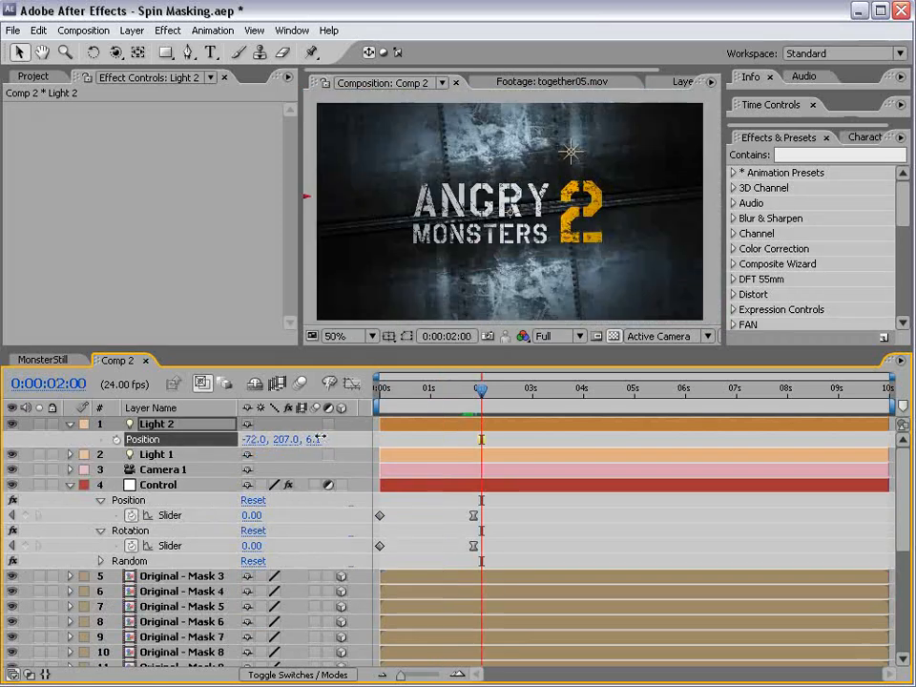
Step: Fine-tune Light 2's depth and check the lighting on the pieces back to 0:00:00:11
click(318, 439)
text(-0.5)
key(Return)
click(305, 441)
text(.5)
key(Return)
drag(474, 394, 402, 394)
Step: Show Light 2's light options, set Intensity to 125%, and check the lighting at 0:00:00:21
key(a)
key(a)
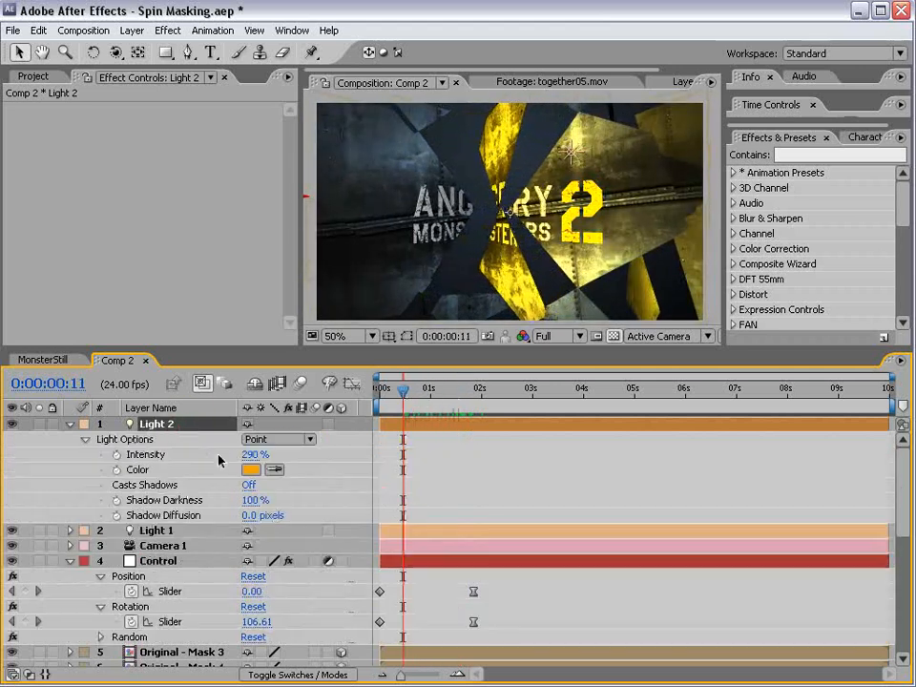
drag(255, 454, 297, 438)
drag(399, 395, 424, 394)
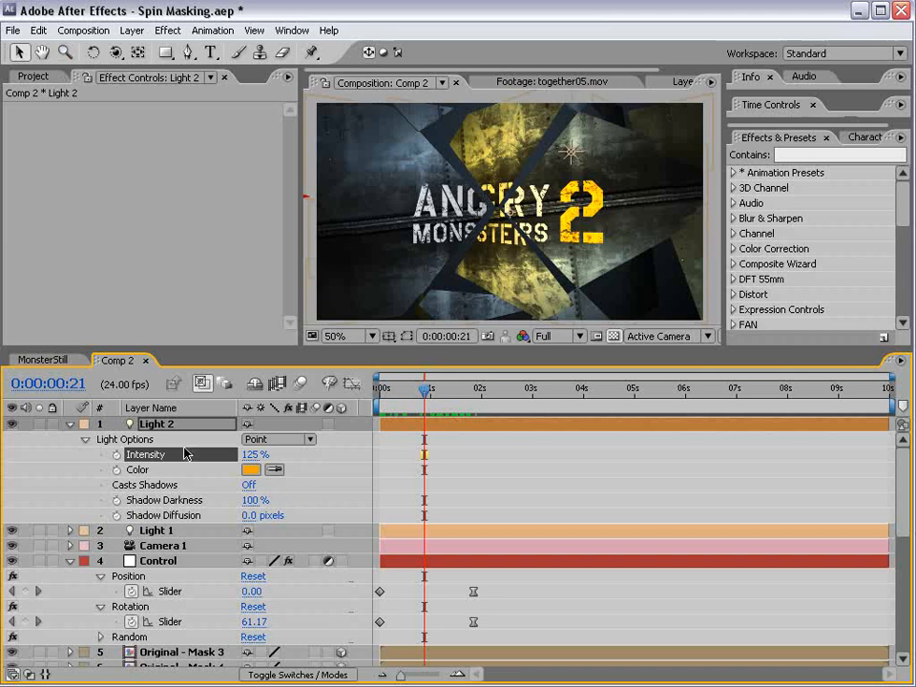
Step: Try a bright blue color on Light 2 and check its effect on the pieces up to 0:00:01:08
click(153, 424)
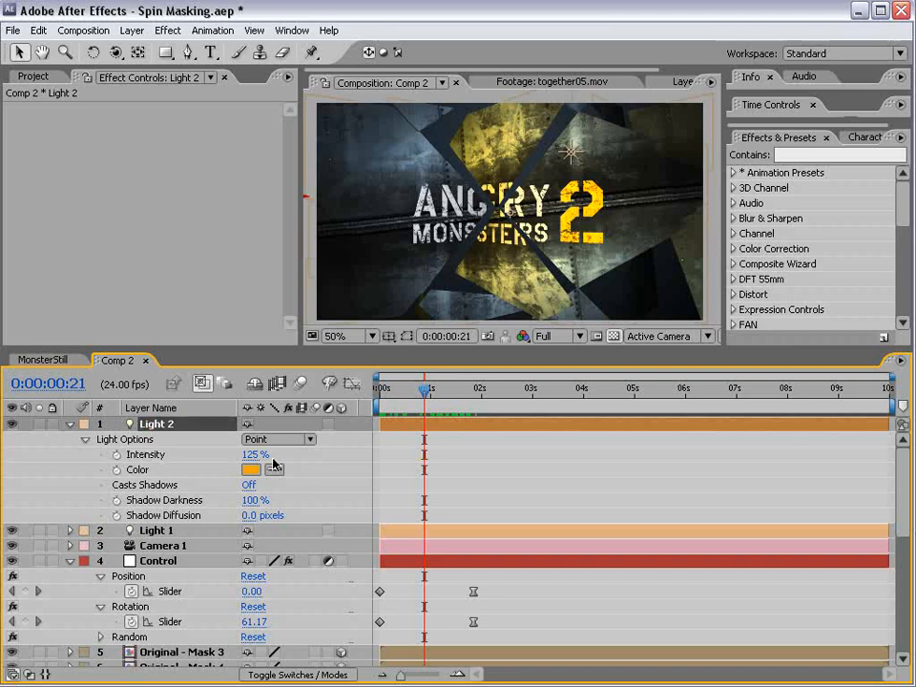
click(252, 470)
click(537, 364)
click(478, 288)
click(668, 264)
drag(423, 393, 441, 402)
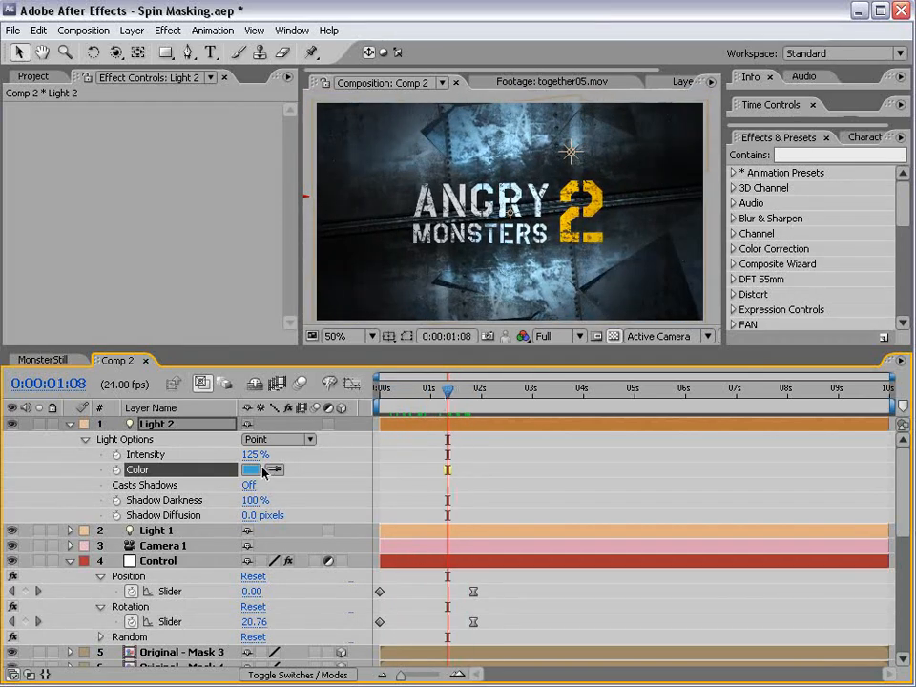
Step: Change Light 2's color from blue to a muted golden orange and collapse its properties
click(252, 469)
click(528, 463)
click(691, 264)
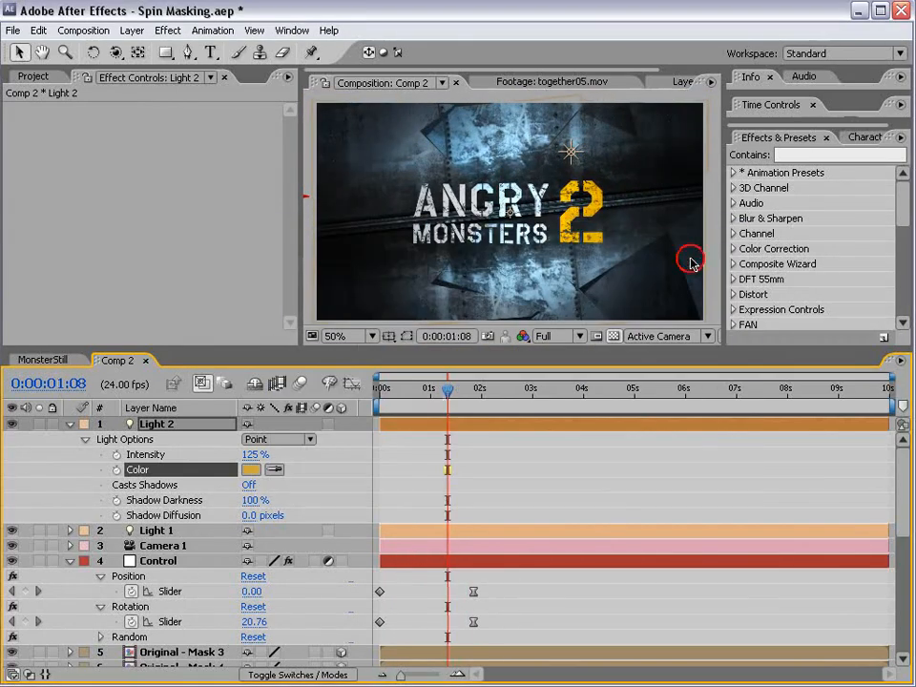
click(69, 423)
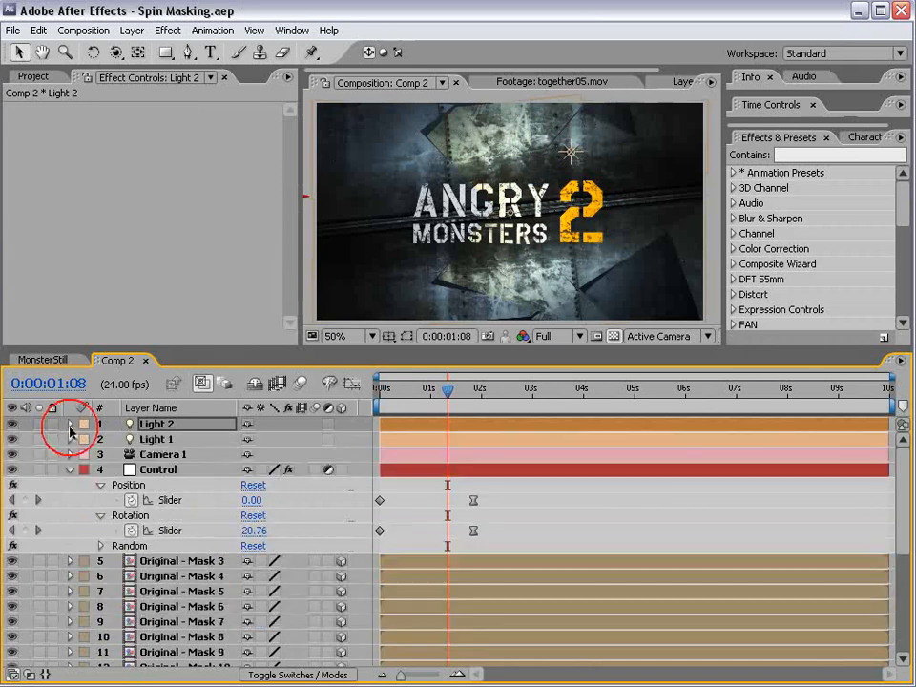
Step: Show Camera 1's camera options and turn on Depth of Field
click(157, 454)
key(a)
key(a)
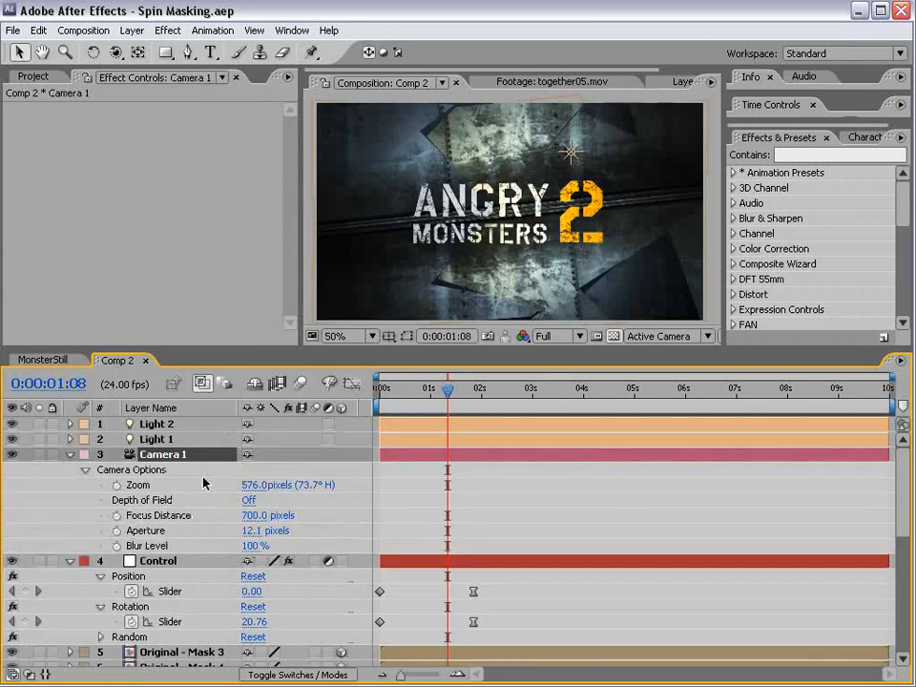
click(253, 502)
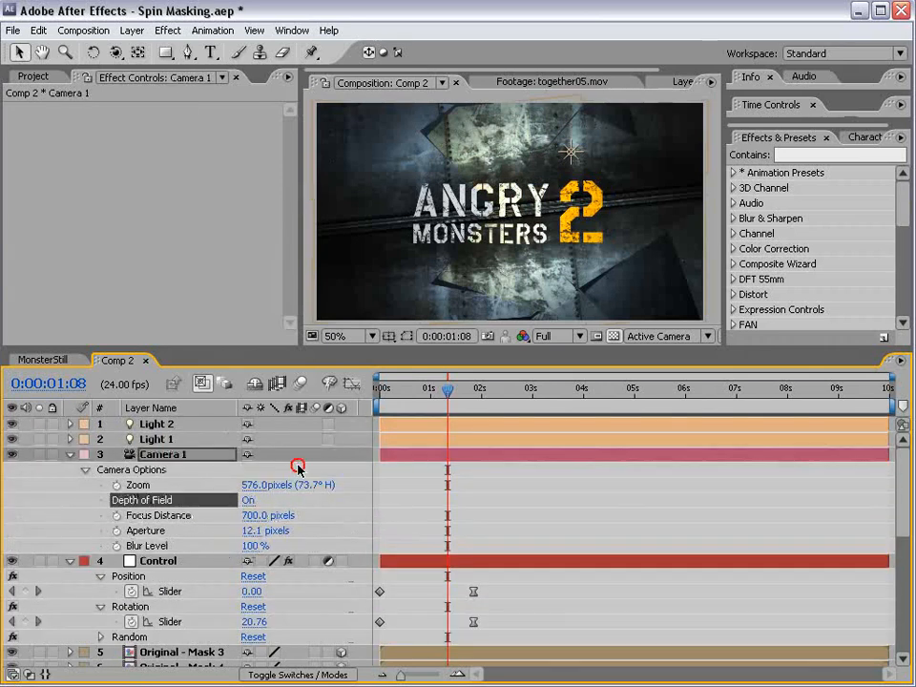
Step: At 0:00:00:00, set the Control layer's Position slider to 980 and Rotation slider to 6, and check the scatter
click(164, 561)
drag(406, 392, 354, 407)
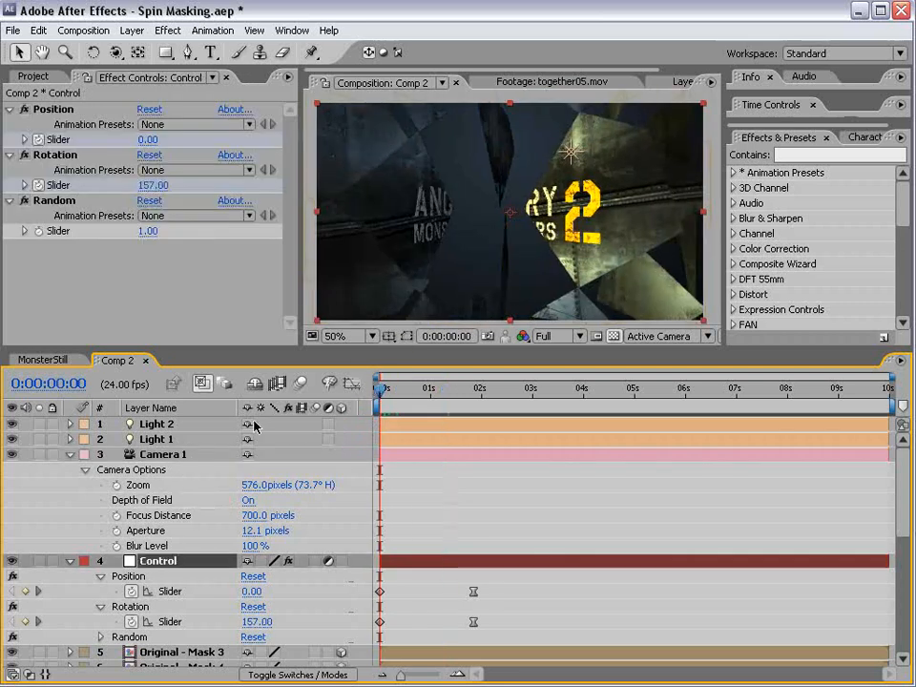
drag(150, 139, 267, 139)
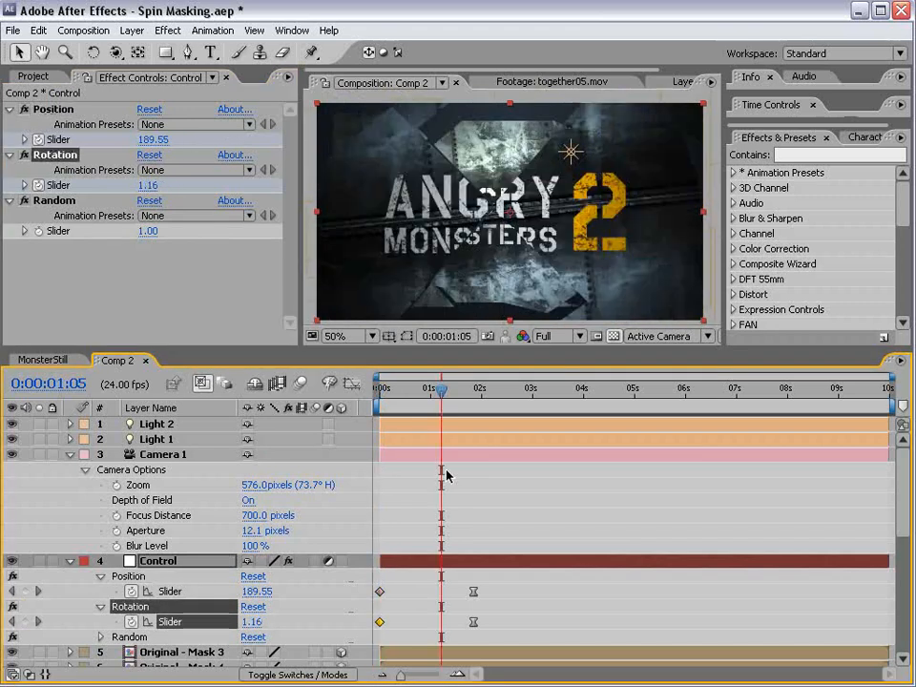
click(384, 466)
drag(461, 390, 413, 398)
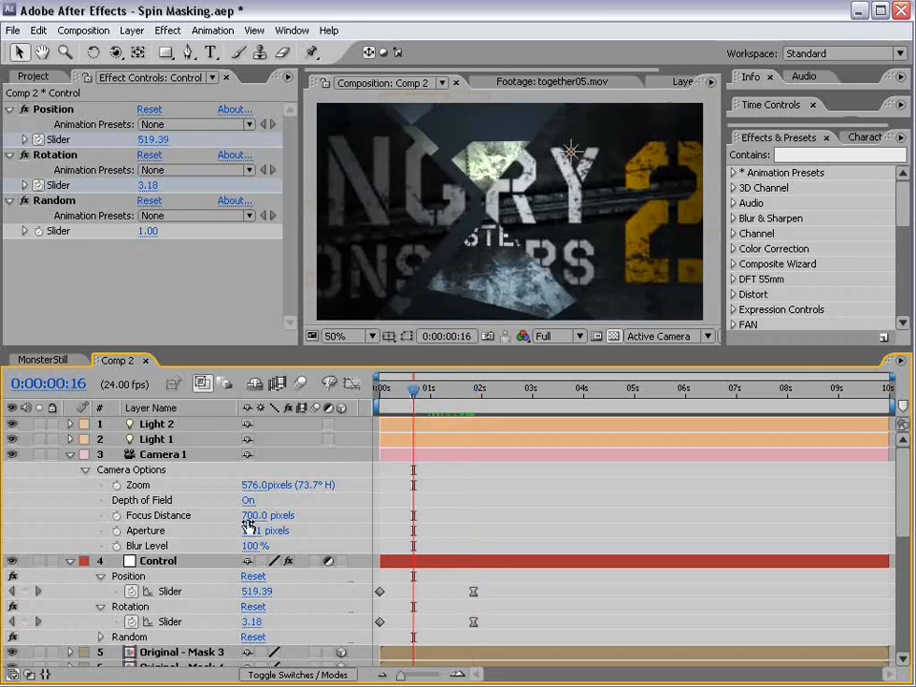
Step: Set Camera 1's Aperture to 285.1 pixels and check the title's focus at 0:00:02:00
click(255, 531)
drag(255, 530, 472, 511)
drag(413, 390, 482, 392)
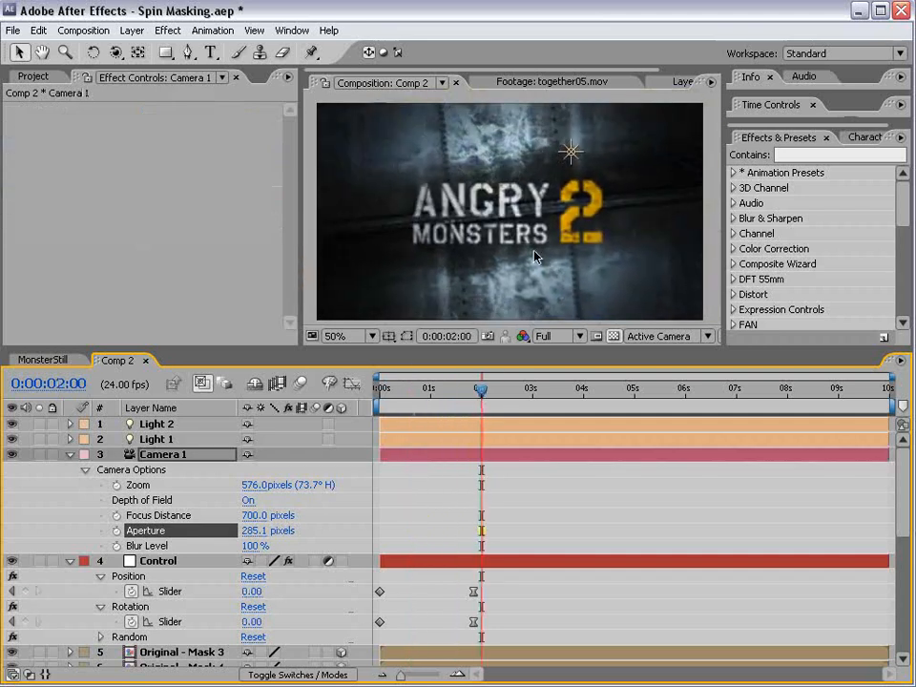
Step: Set Camera 1's Focus Distance to 604 pixels to sharpen the assembled title, and check the blur back to 0:00:00:00
key(period)
drag(249, 516, 159, 515)
key(comma)
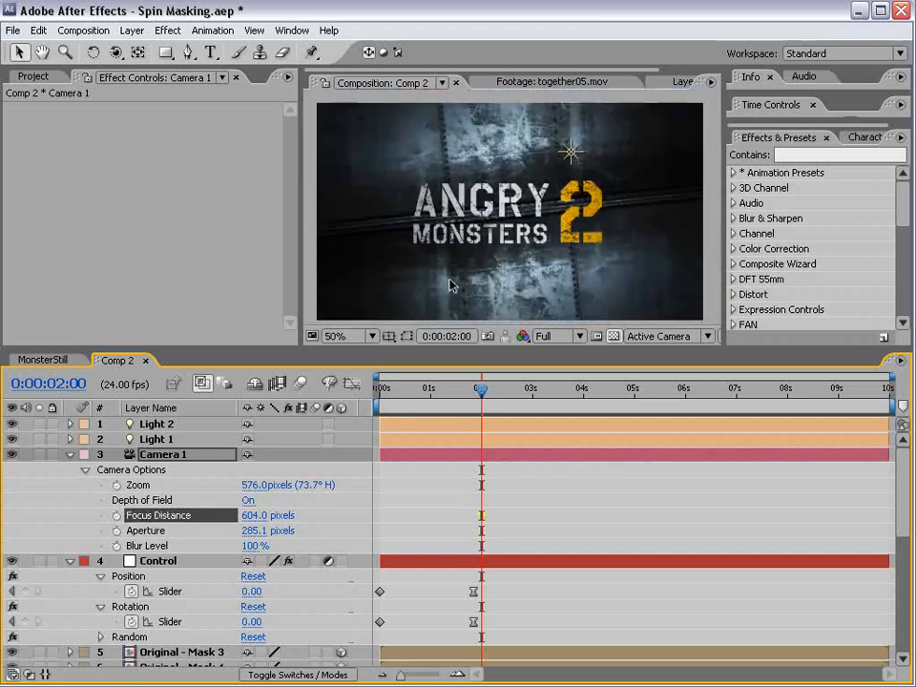
drag(456, 388, 377, 388)
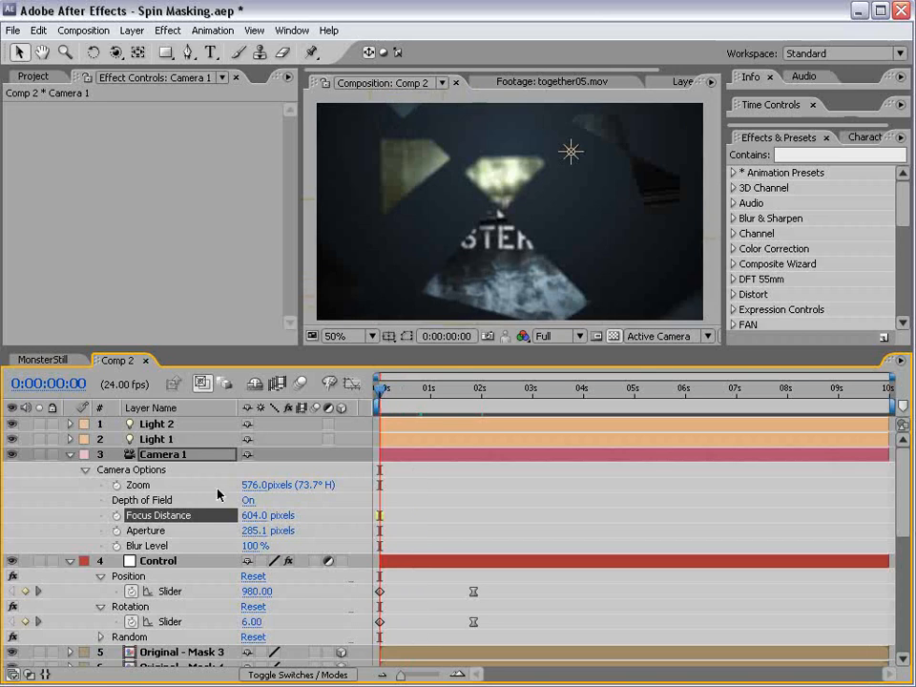
Step: At 0:00:00:00, set the Control layer's Random slider to 21 and Rotation slider to 223, and check the motion up to 0:00:01:22
click(151, 560)
drag(147, 231, 405, 186)
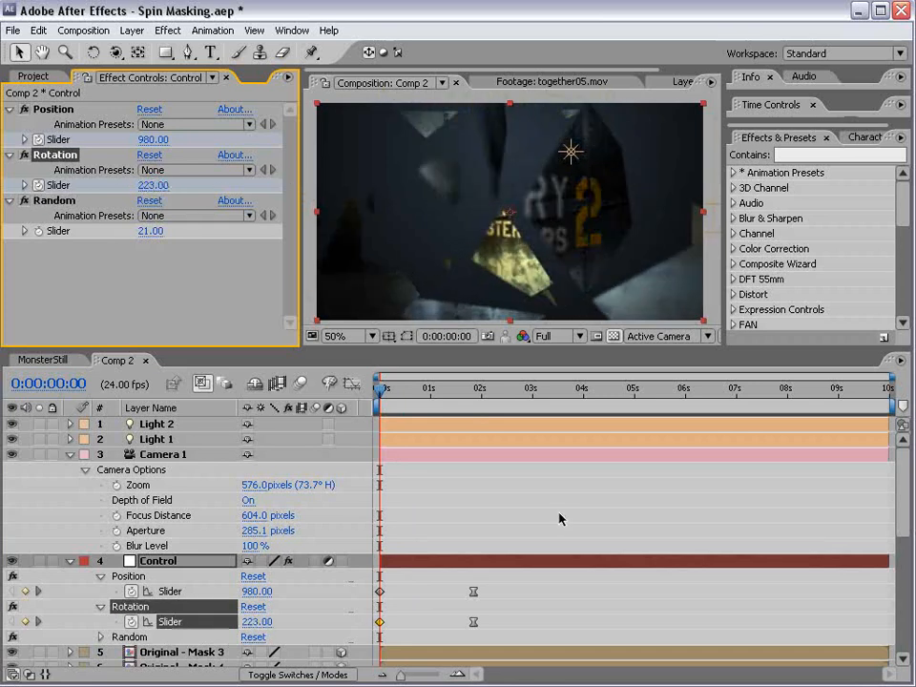
drag(391, 390, 477, 409)
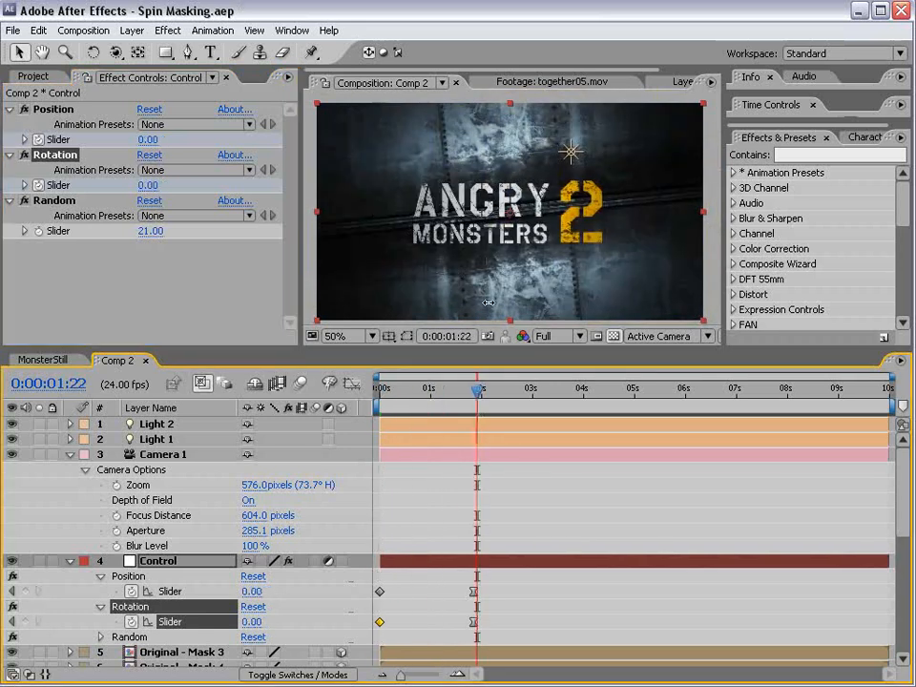
Step: Collapse the Camera 1 and Control layers' properties and move the time to 0:00:01:21
click(71, 455)
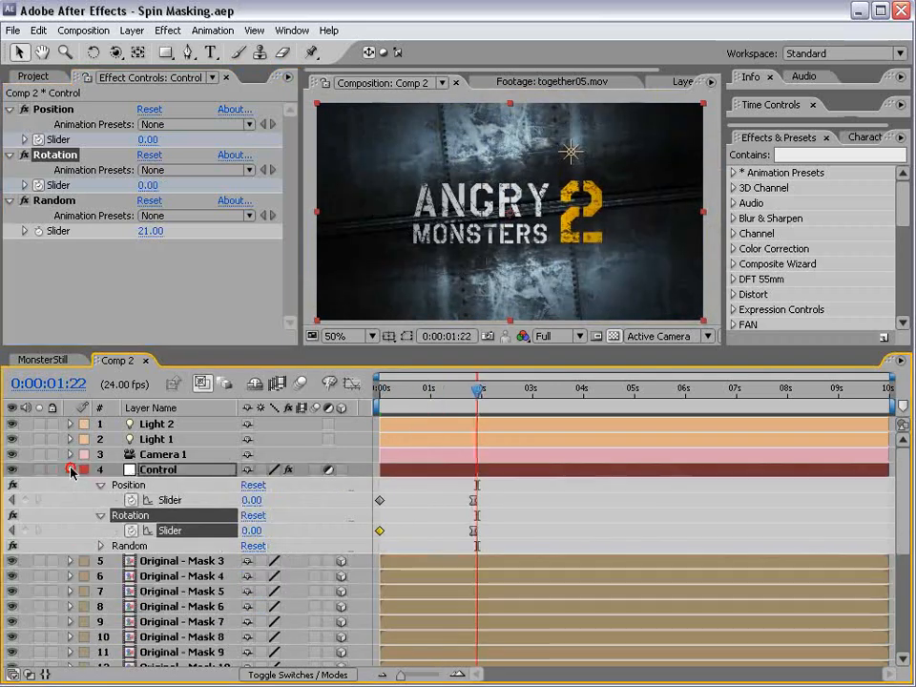
click(69, 470)
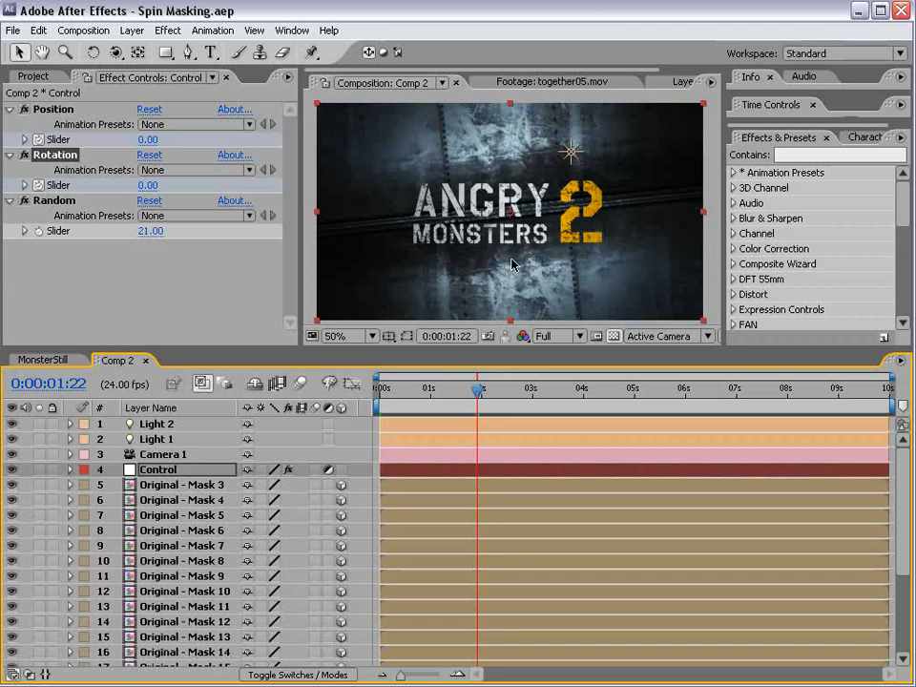
mouse_move(476, 391)
mouse_down()
mouse_move(379, 394)
mouse_move(475, 393)
mouse_up()
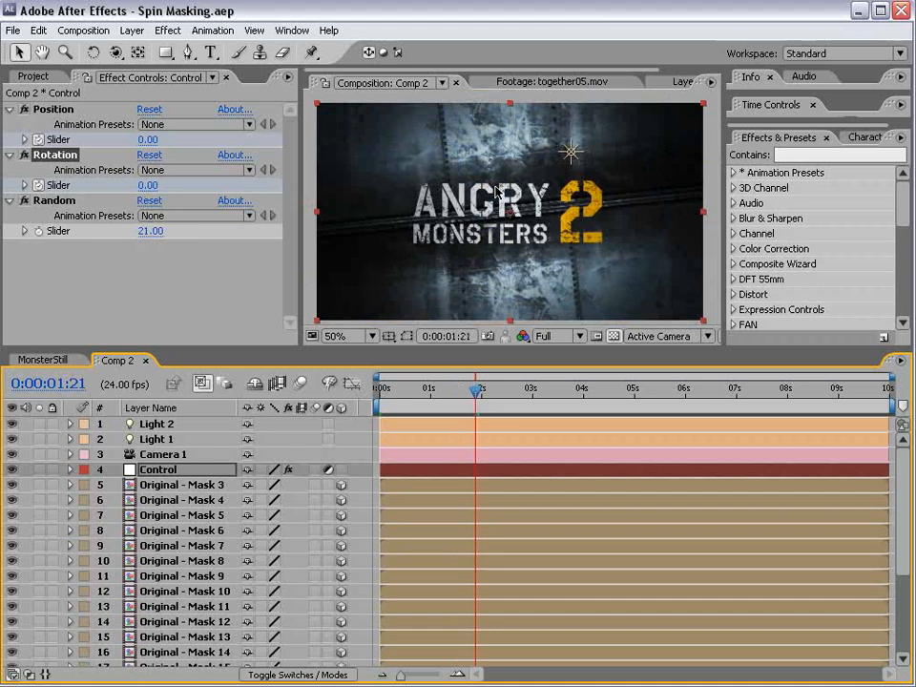
Step: Select individual mask layers such as Original - Mask 6, 13 and 8 to examine where their pieces lie in the title
drag(360, 352, 359, 286)
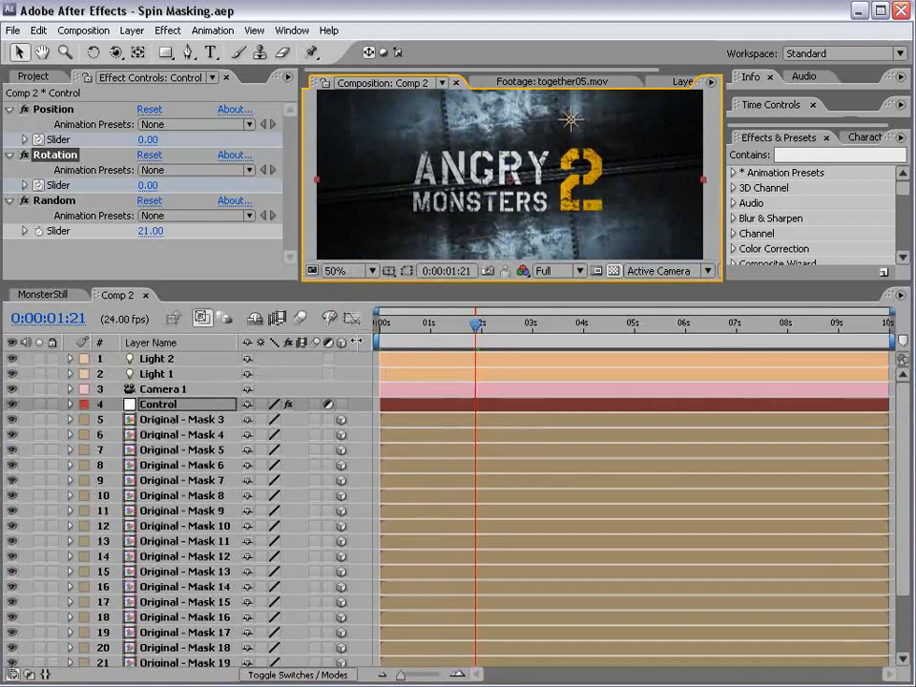
click(425, 460)
click(426, 462)
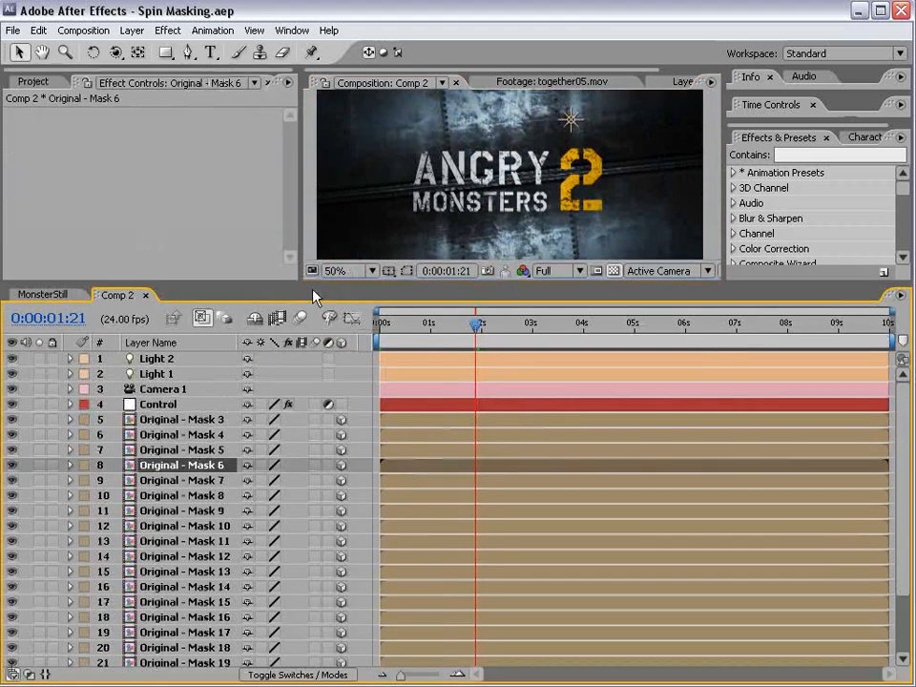
drag(468, 284, 462, 348)
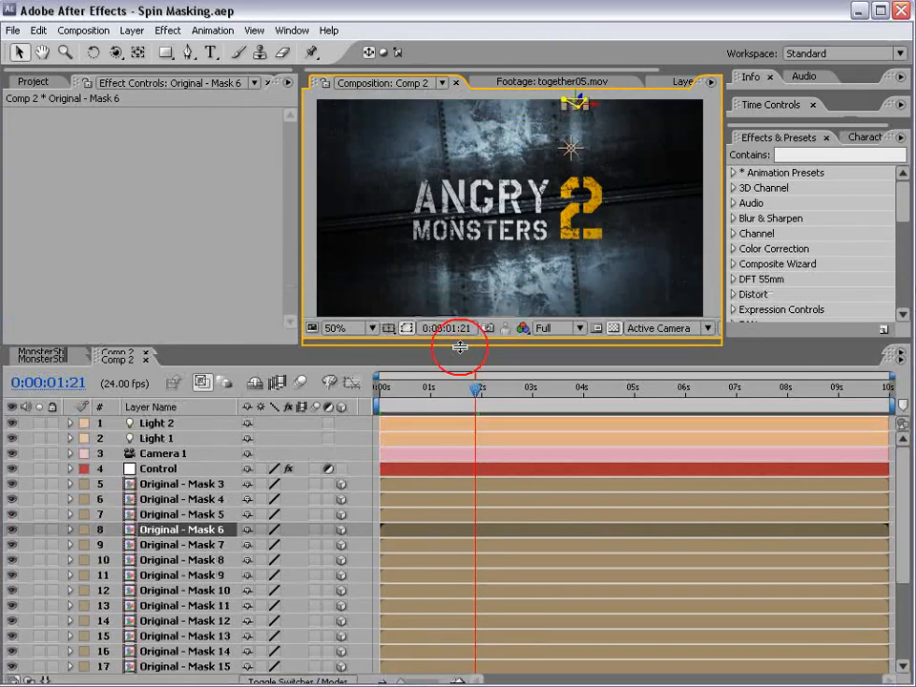
click(558, 638)
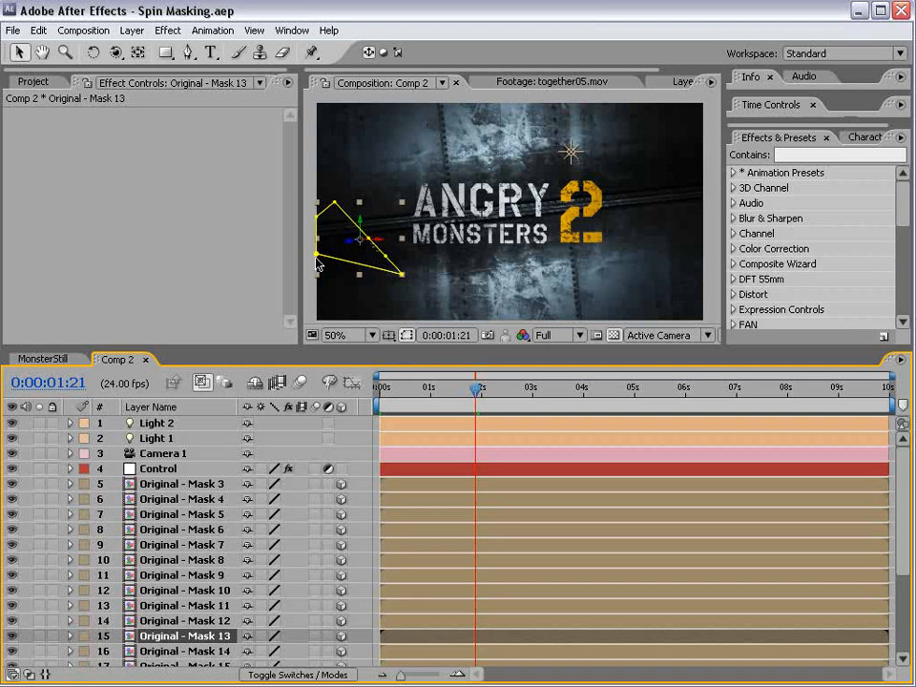
click(466, 545)
click(505, 528)
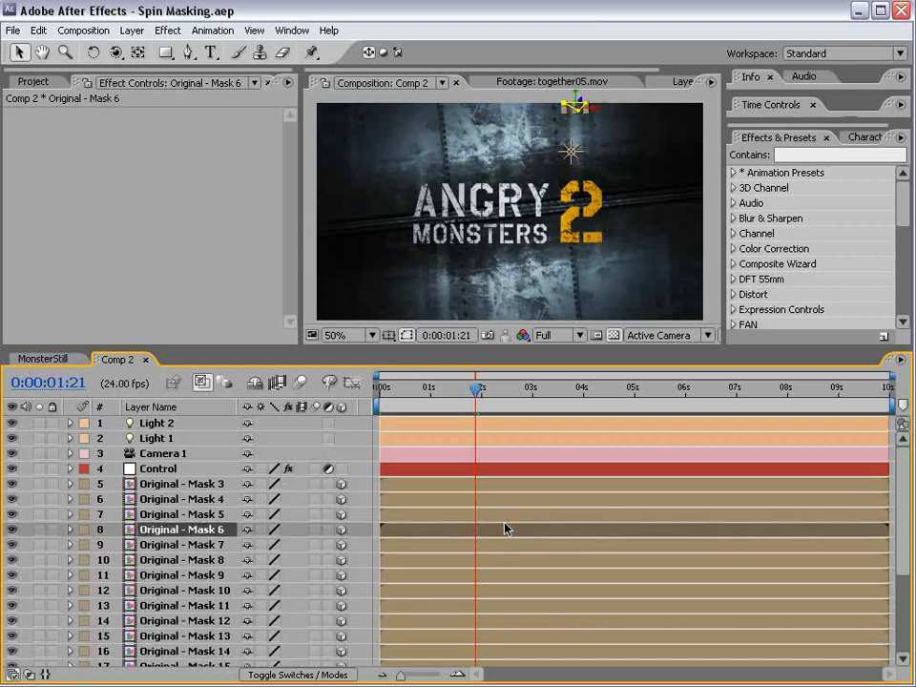
click(483, 564)
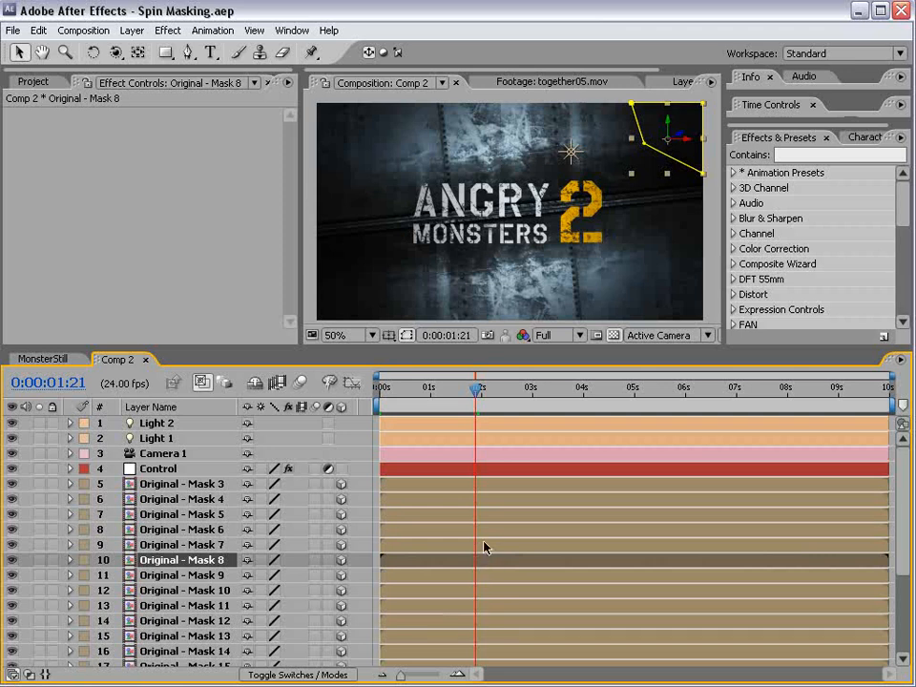
drag(269, 350, 251, 298)
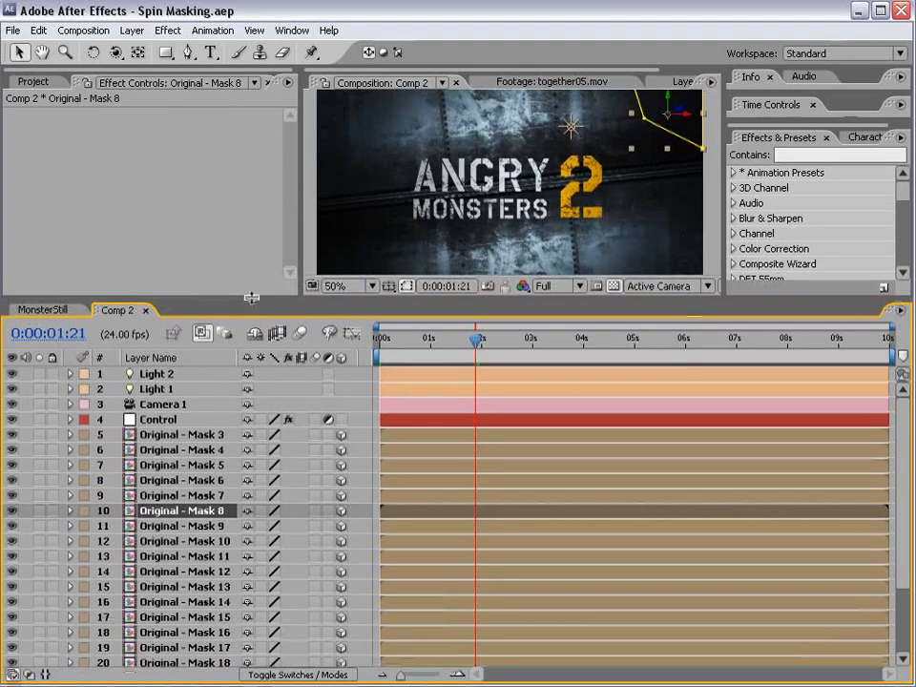
Step: Open the shift2.mov footage from the project and examine how its lit pieces shatter around 0;00;05;13 to 0;00;05;22
click(35, 86)
scroll(123, 243, down, 5)
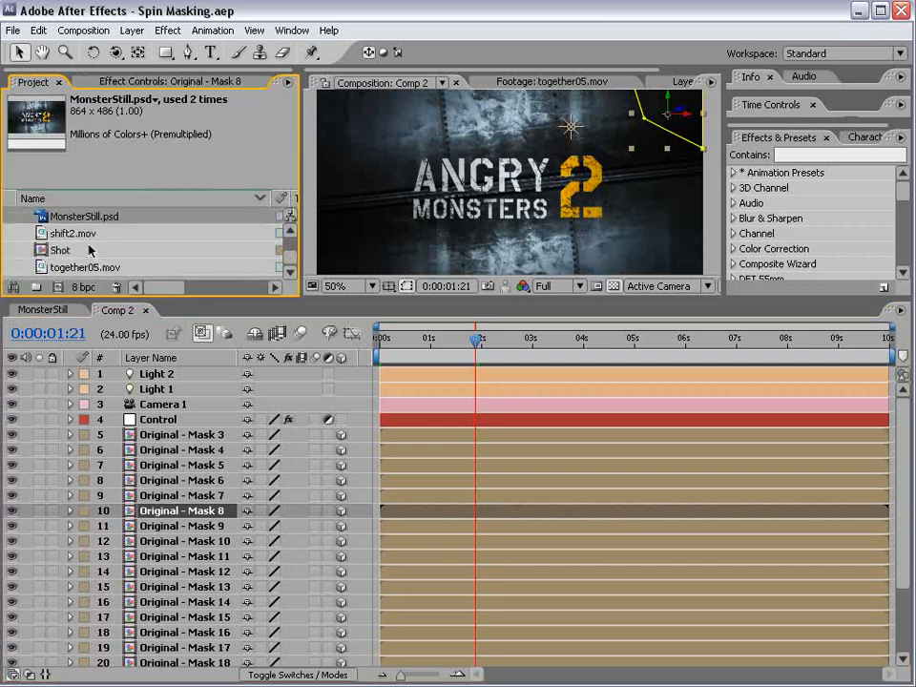
click(77, 234)
double_click(78, 234)
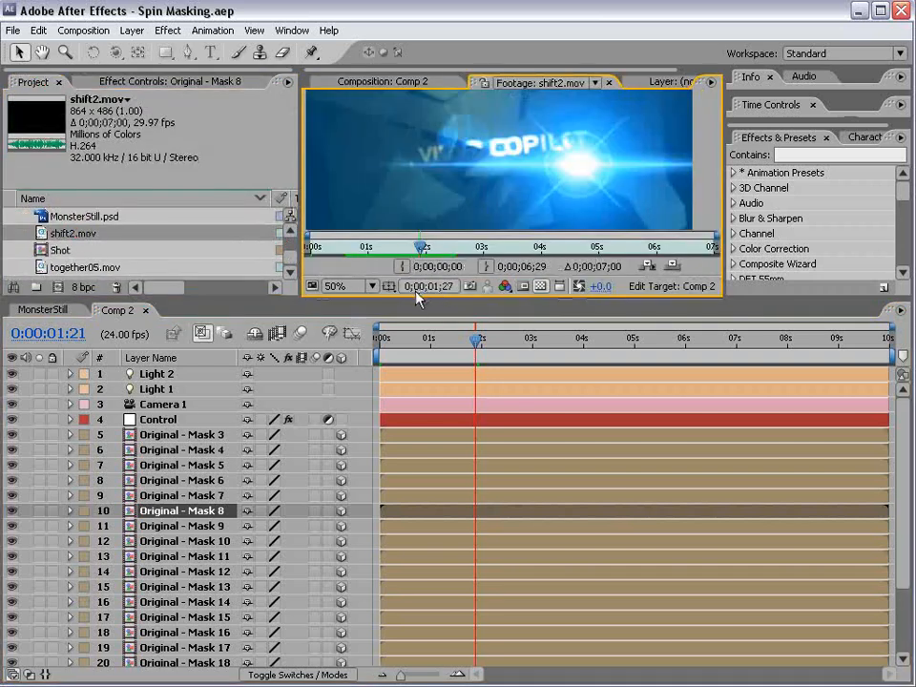
drag(417, 298, 408, 426)
click(400, 370)
drag(401, 370, 642, 376)
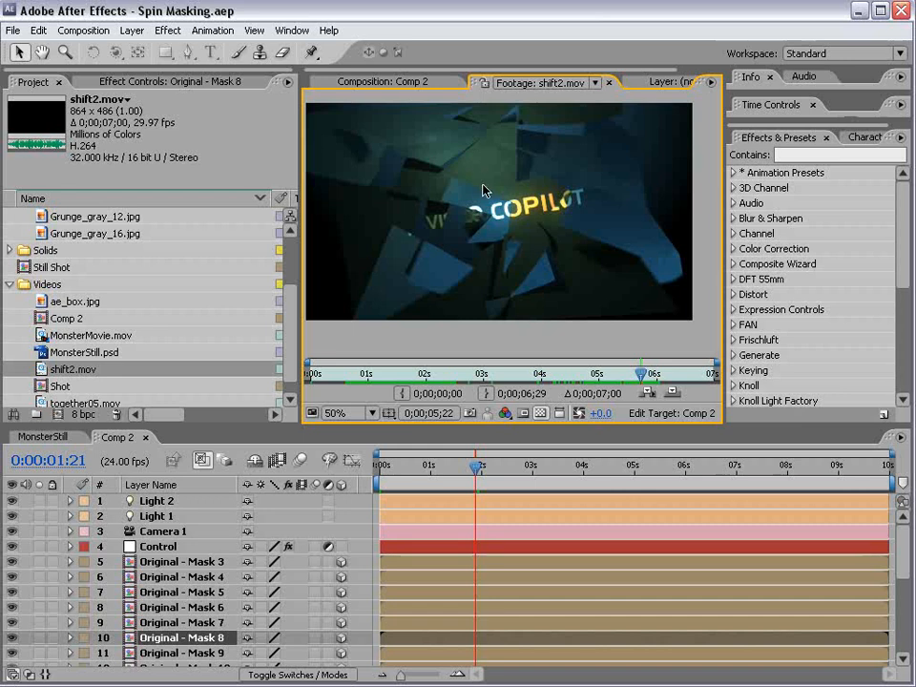
drag(654, 372, 632, 374)
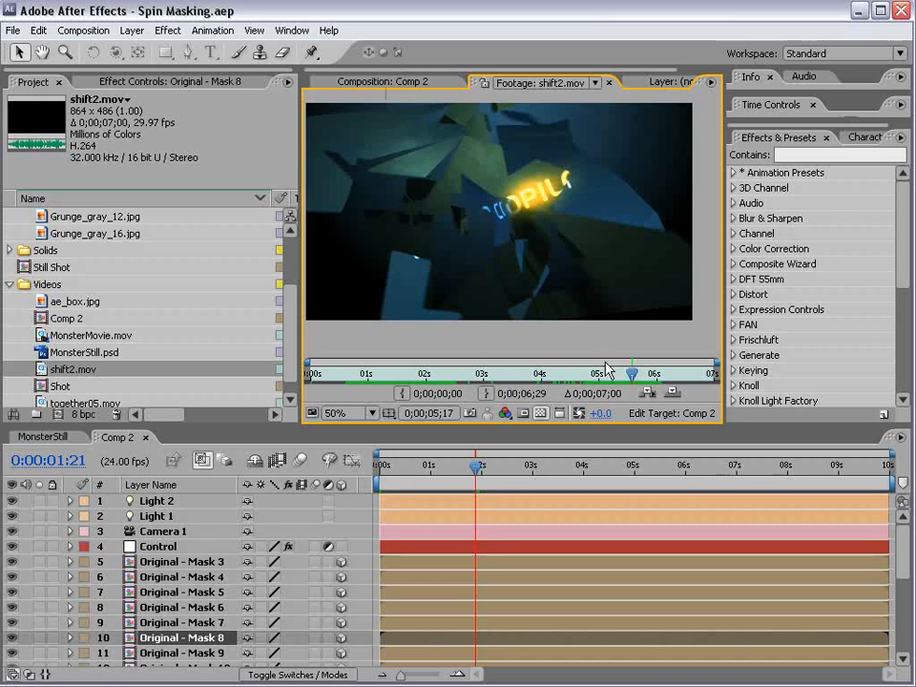
drag(631, 375, 624, 373)
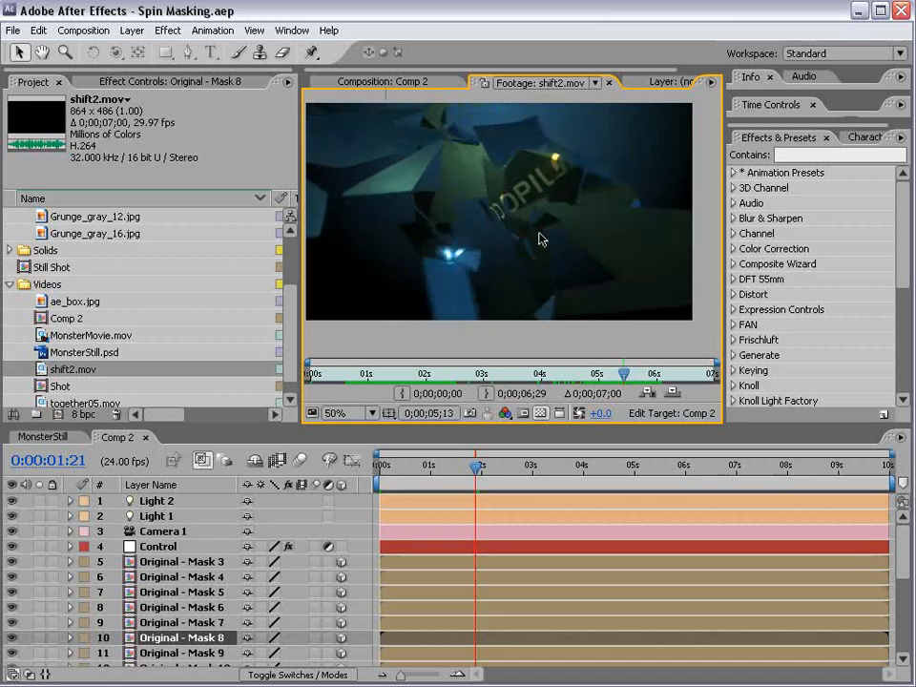
Step: Delete the layers Original - Mask 3 through Original - Mask 22 from Comp 2 and save the project
click(387, 83)
drag(298, 427, 286, 280)
click(148, 421)
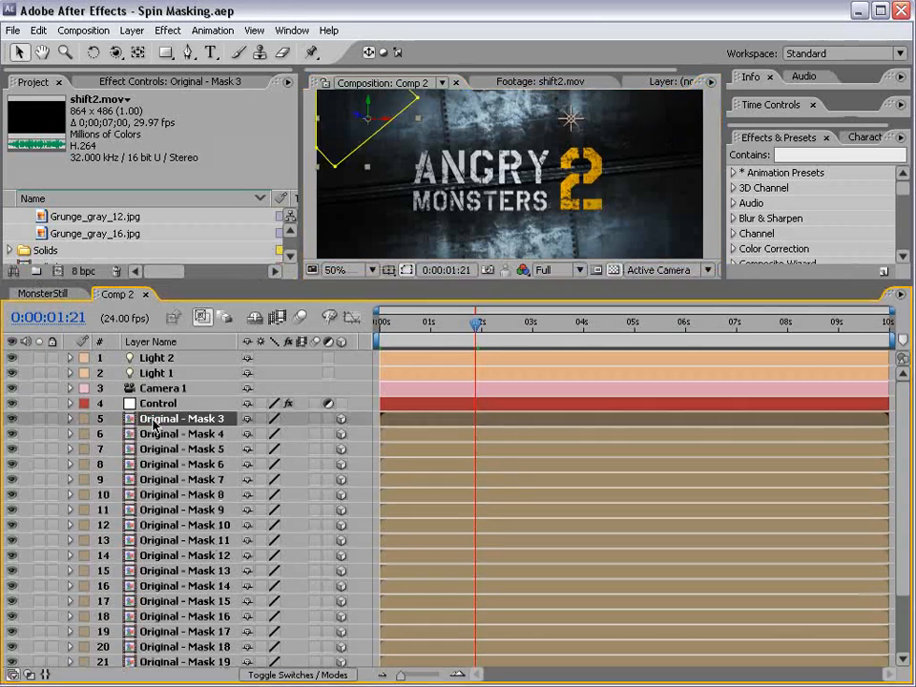
scroll(682, 394, down, 3)
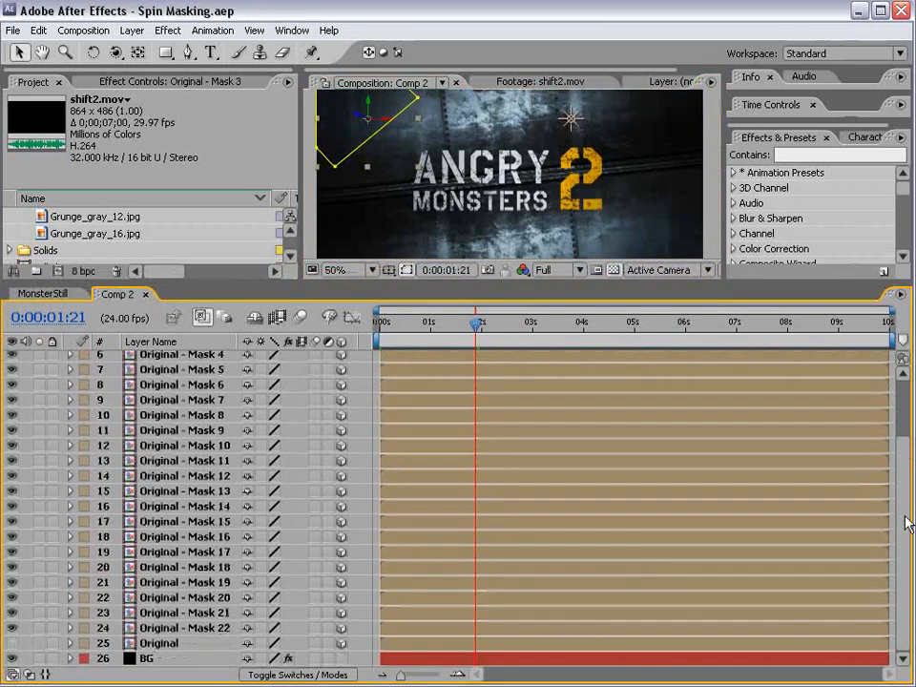
shift+click(180, 630)
key(Delete)
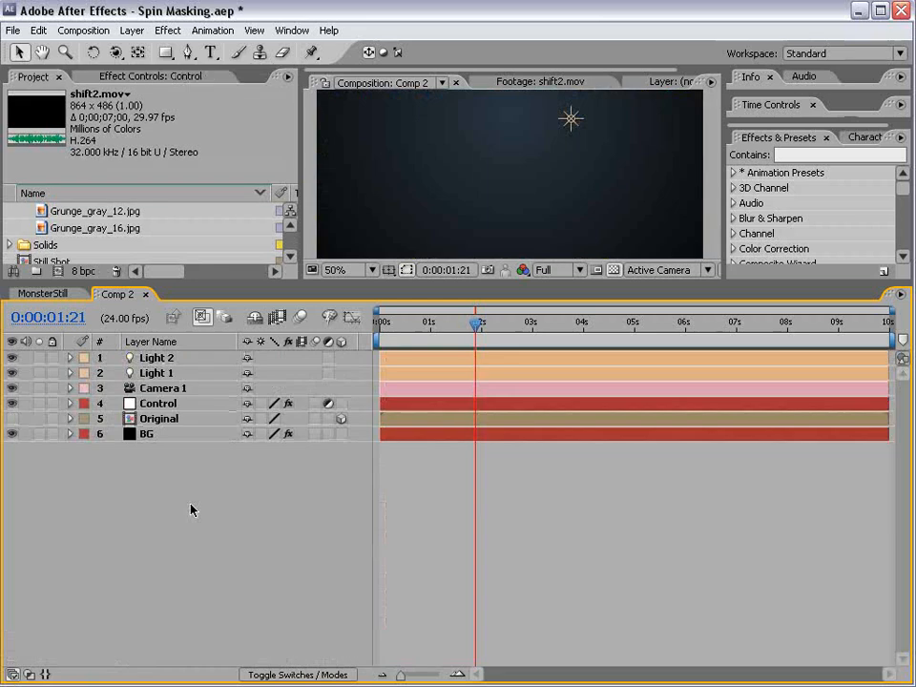
drag(208, 279, 208, 300)
key(ctrl+s)
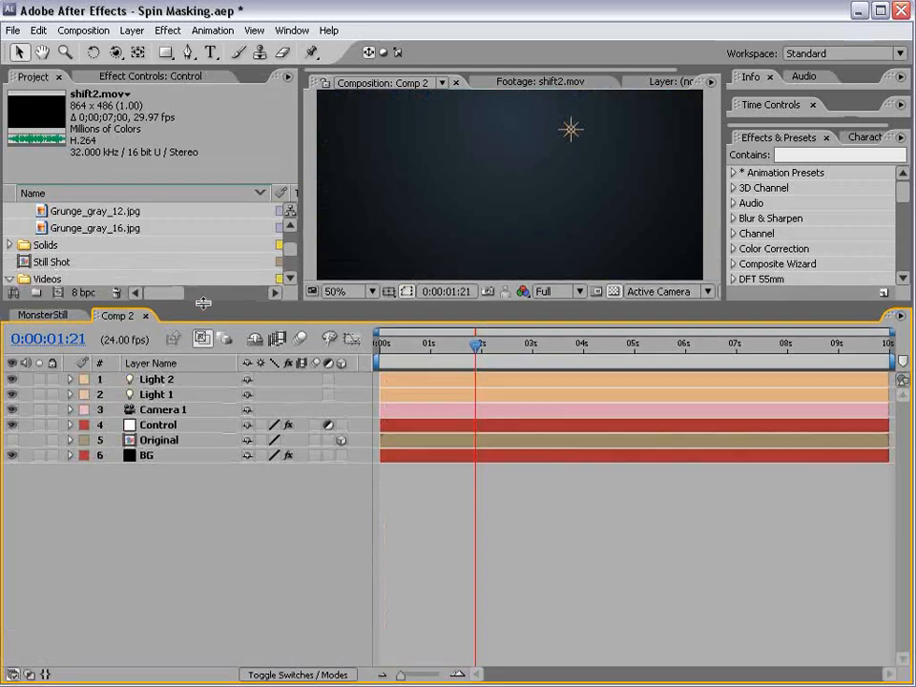
Step: Open MasksToLayers.jsx in the script editor, ExtendScript Toolkit 2, and enlarge its window so the user variables are fully readable
click(13, 30)
click(53, 466)
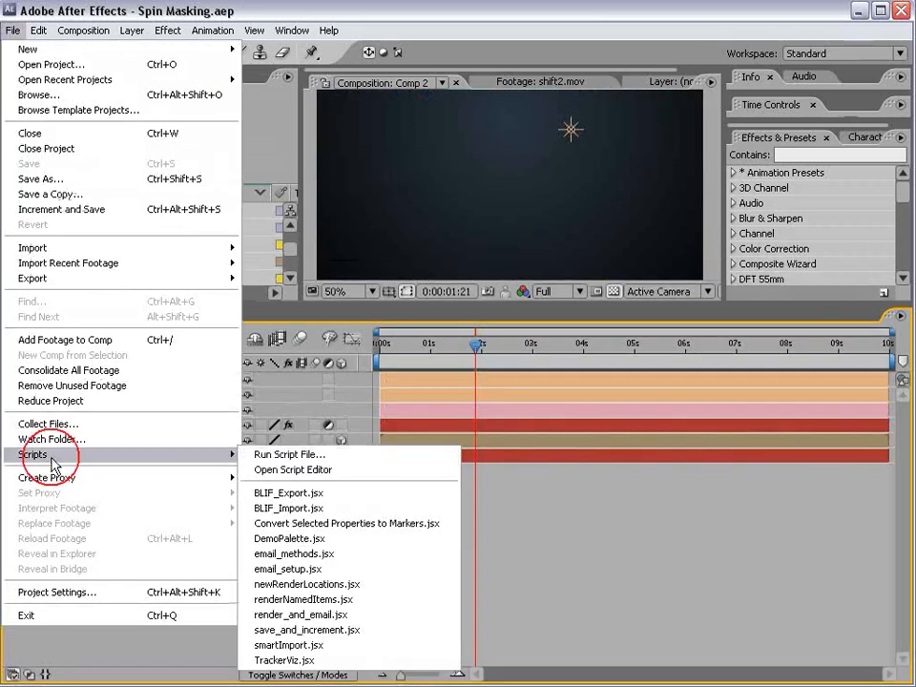
click(353, 471)
click(412, 202)
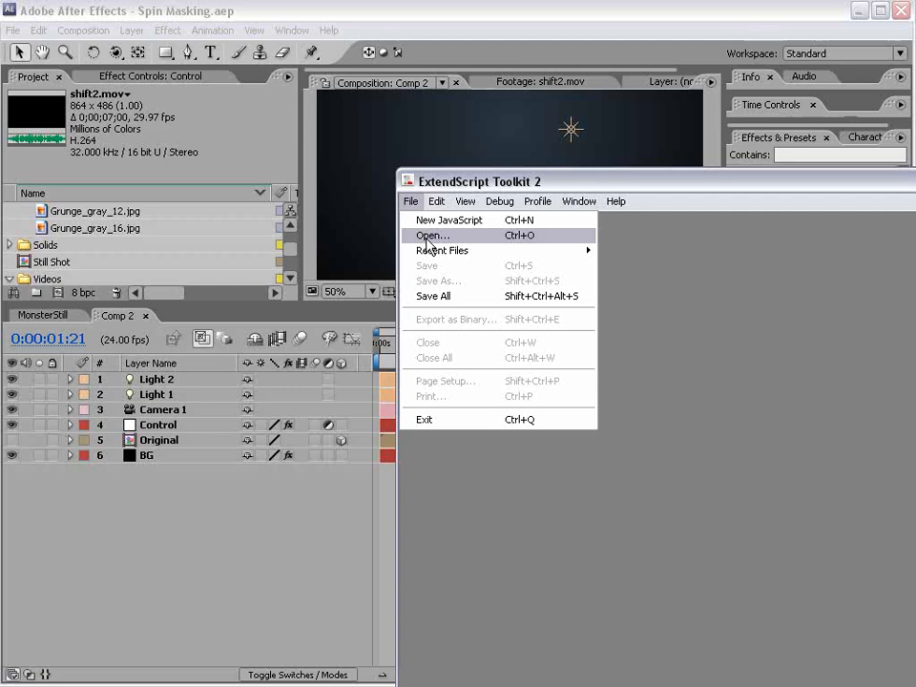
click(427, 236)
click(536, 280)
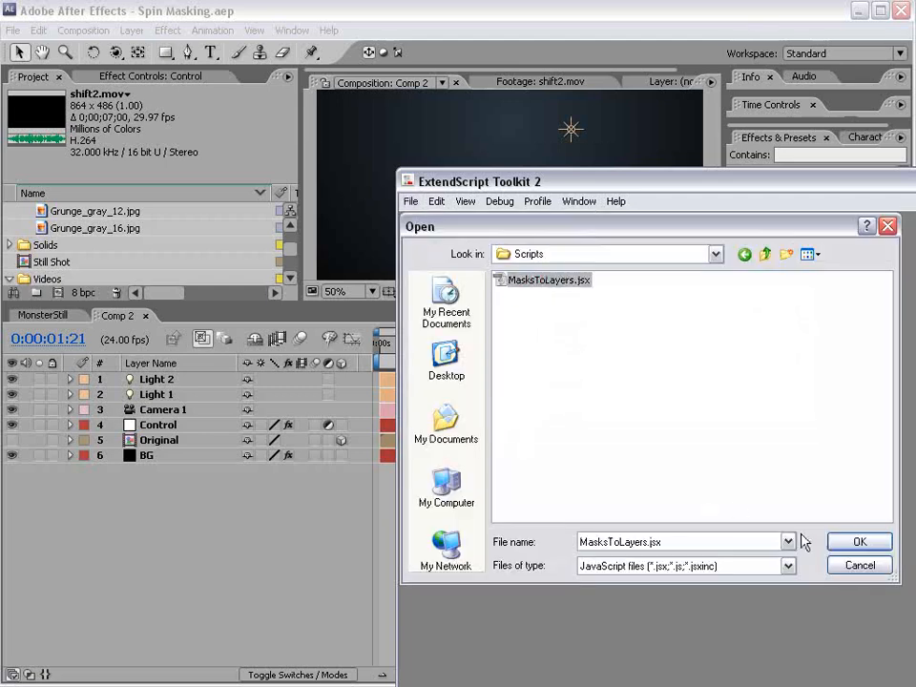
click(856, 541)
drag(561, 177, 283, 55)
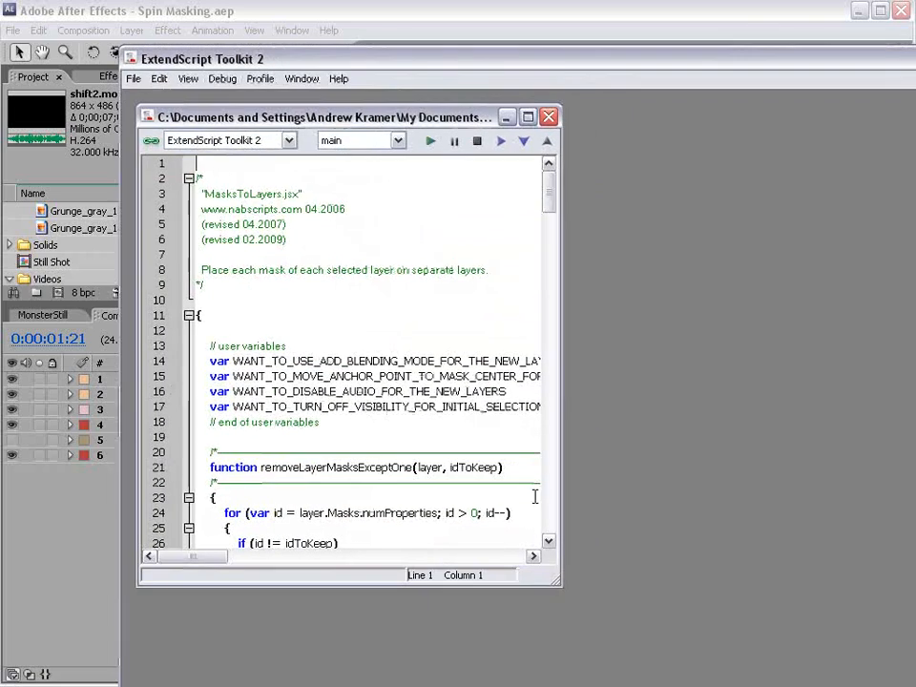
drag(558, 582, 818, 686)
drag(804, 251, 815, 246)
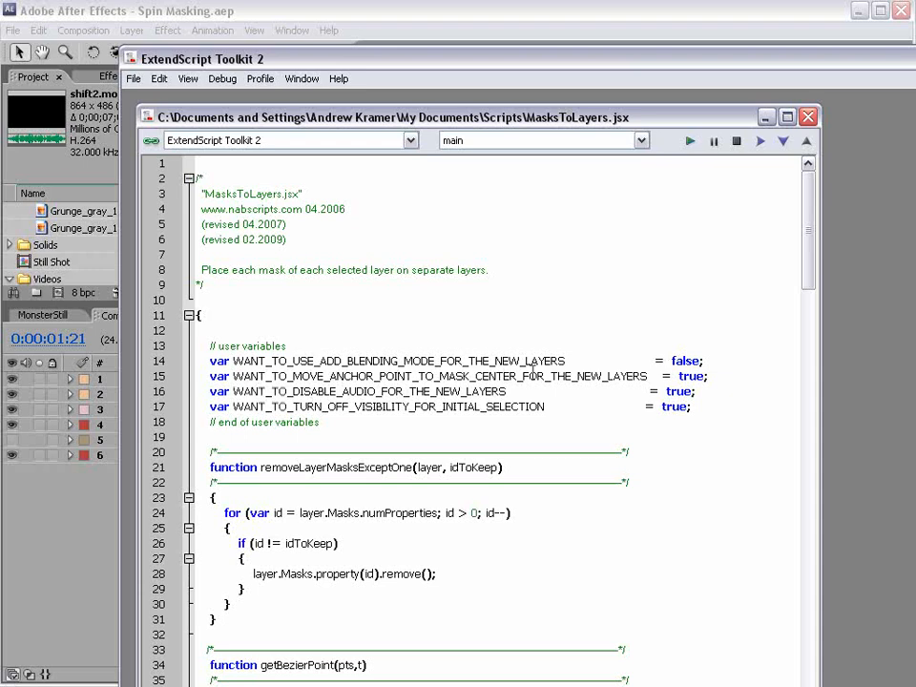
Step: Set the script's WANT_TO_MOVE_ANCHOR_POINT_TO_MASK_CENTER_FOR_THE_NEW_LAYERS variable to false and save the script
drag(678, 376, 697, 377)
text(false)
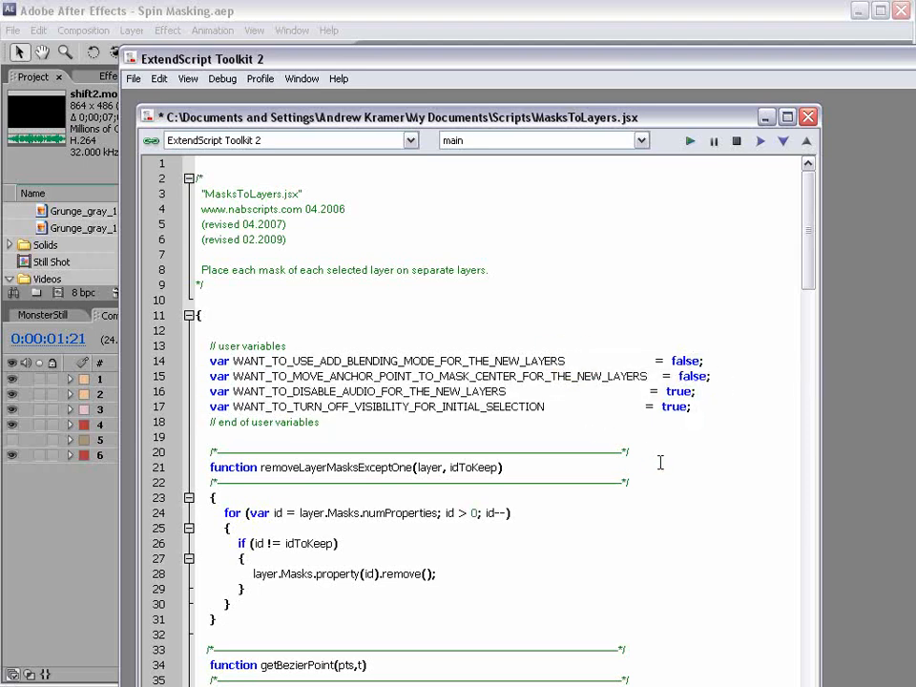
click(134, 78)
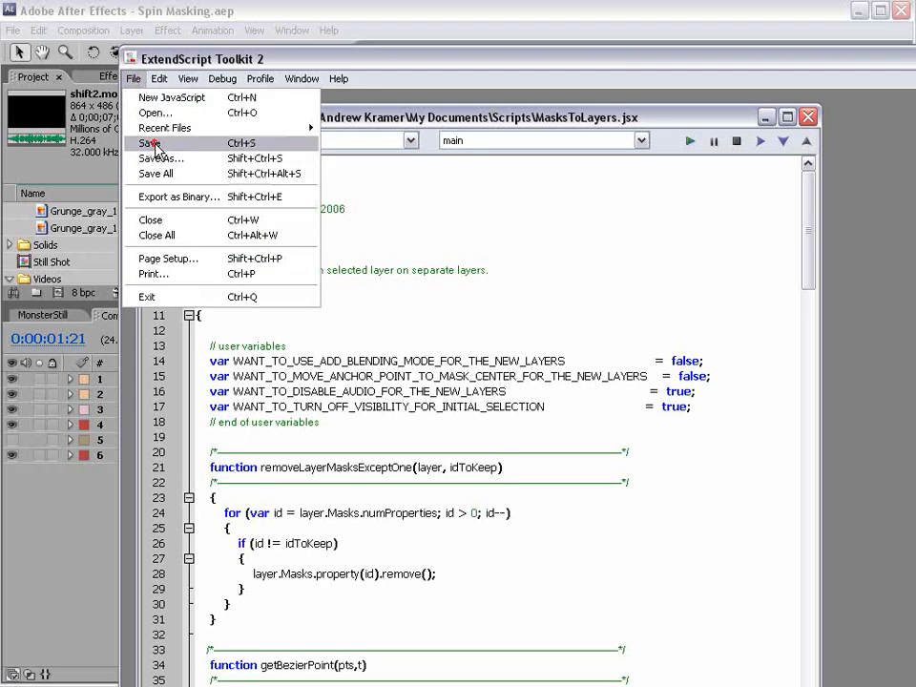
click(151, 143)
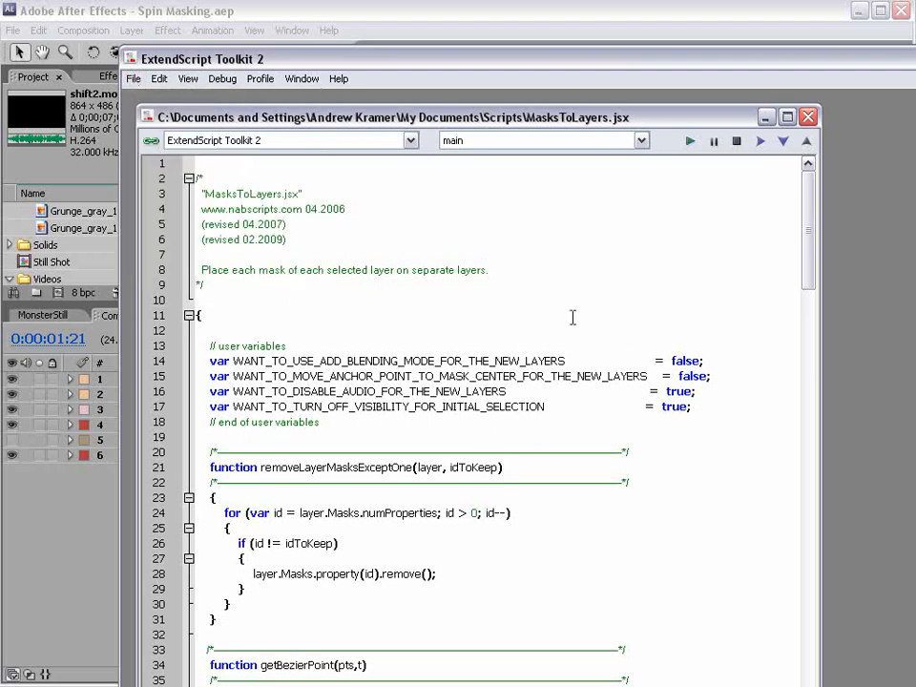
Step: Back in After Effects, make the Original layer visible and run the MasksToLayers.jsx script on it
click(468, 7)
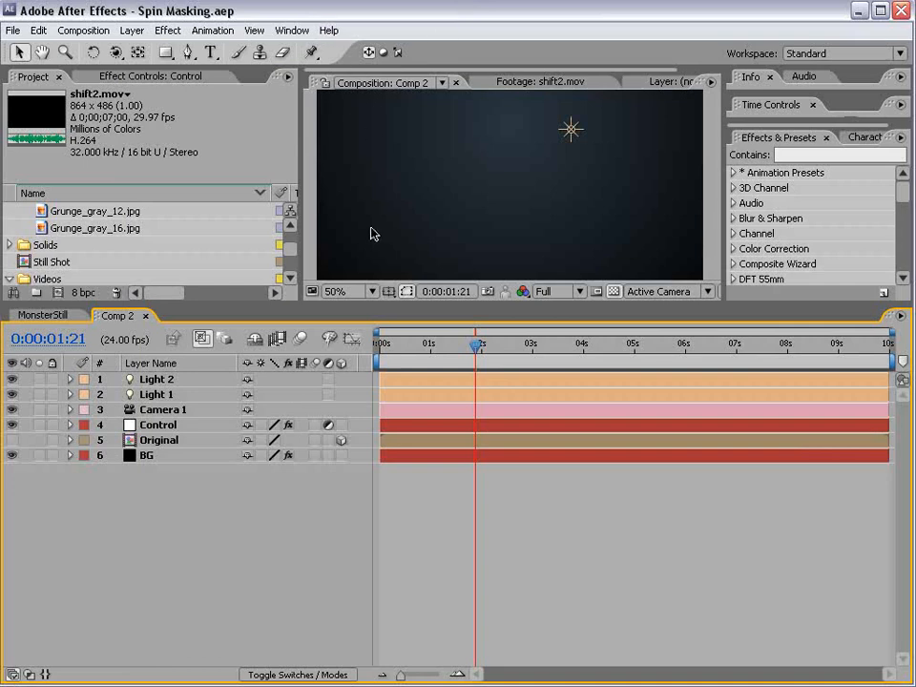
click(154, 426)
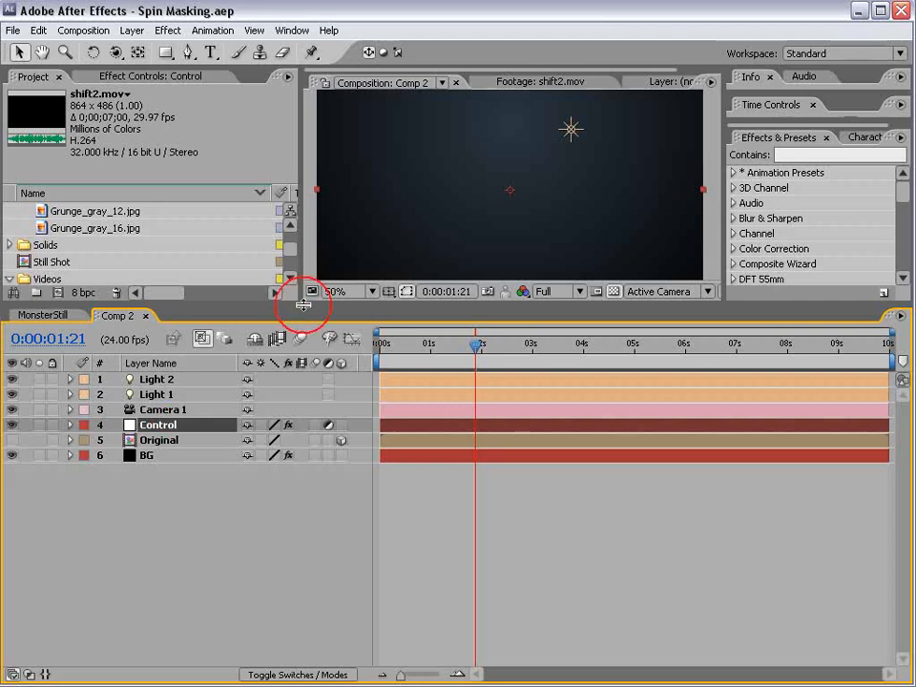
drag(299, 303, 298, 351)
click(13, 488)
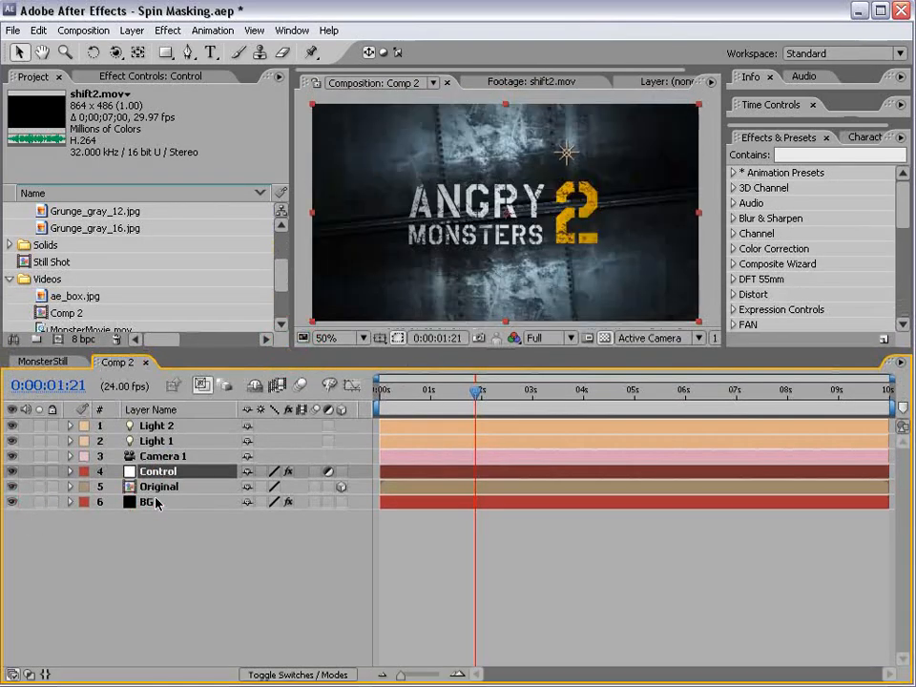
click(159, 486)
click(12, 31)
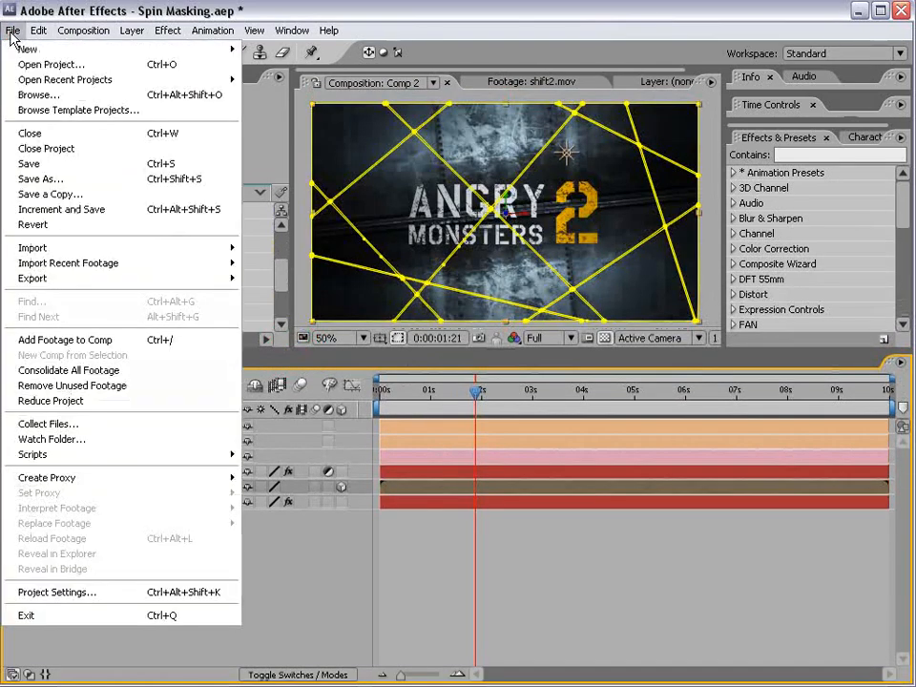
click(88, 456)
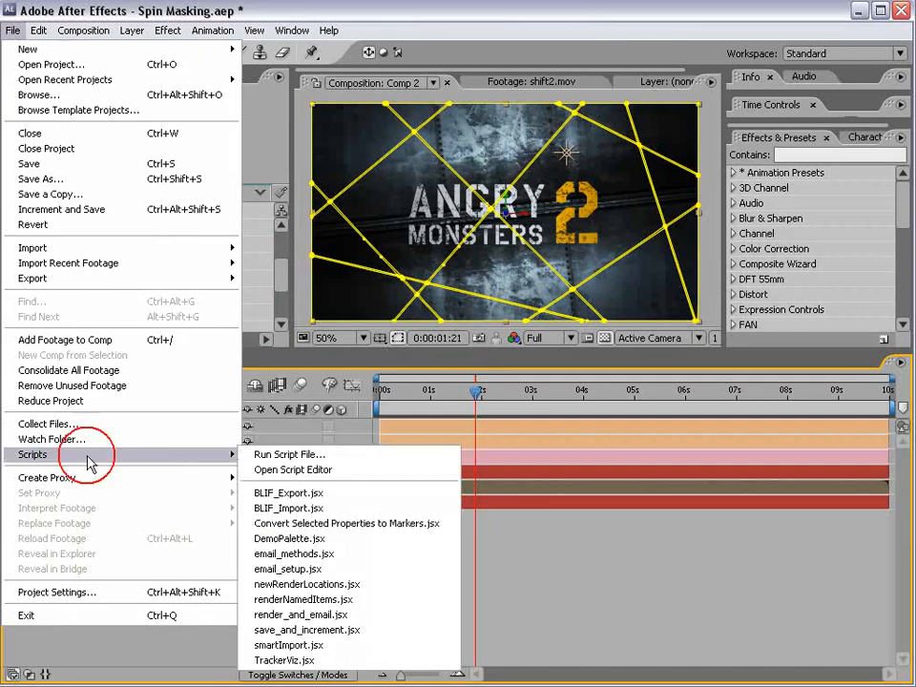
click(275, 456)
click(141, 113)
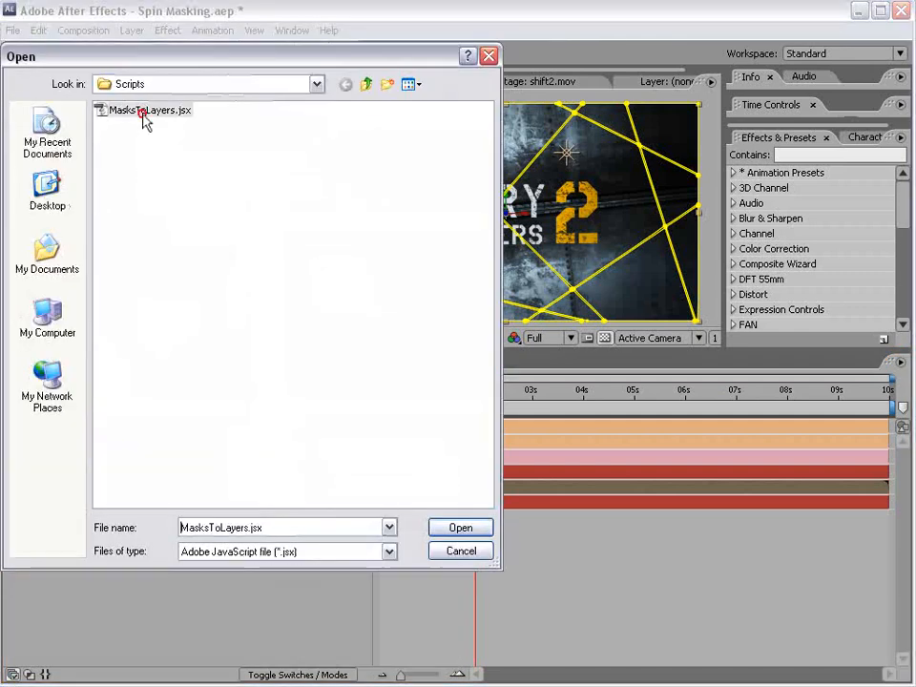
click(454, 532)
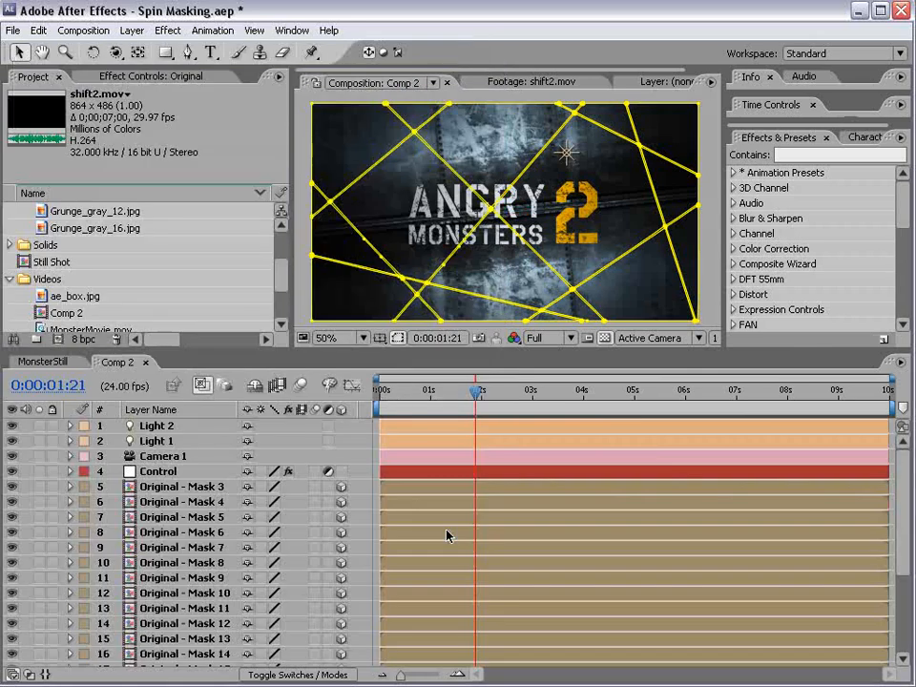
Step: At 0:00:00:00, set the Control layer's Position slider to 0 and check the opening motion of the pieces
drag(467, 398, 341, 408)
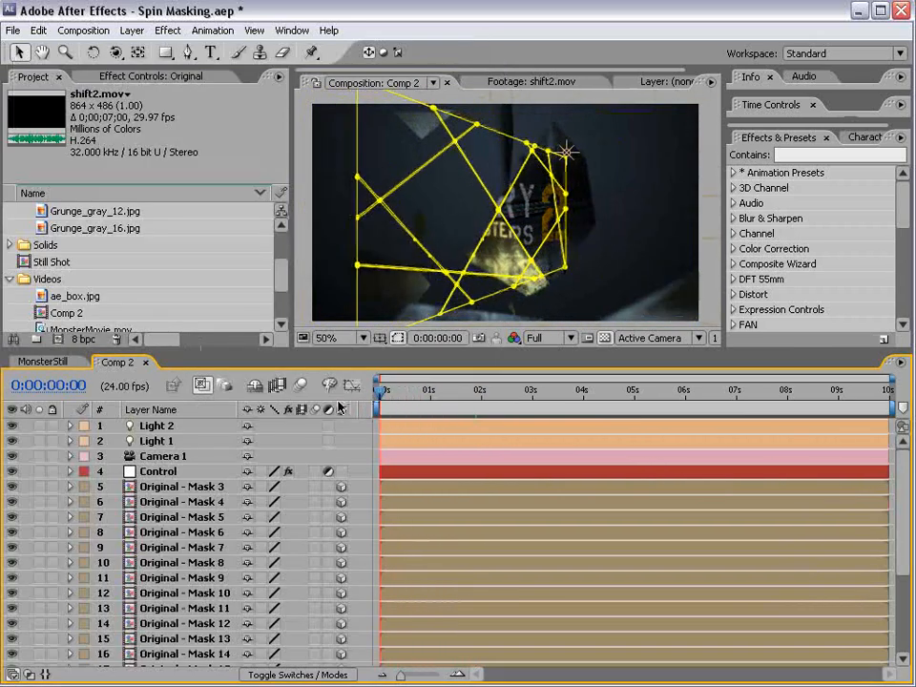
click(157, 471)
click(132, 80)
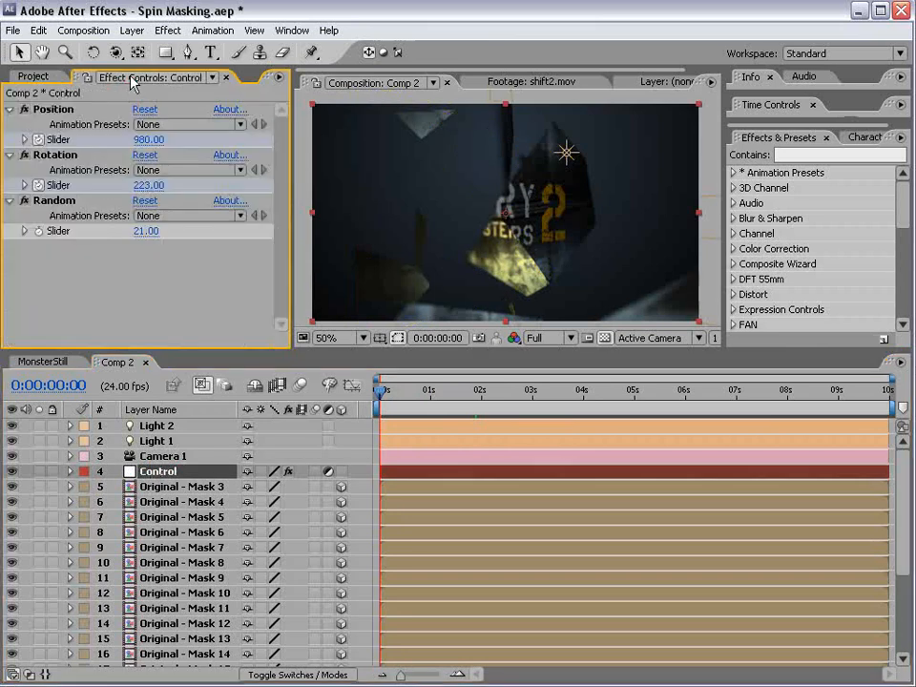
click(148, 139)
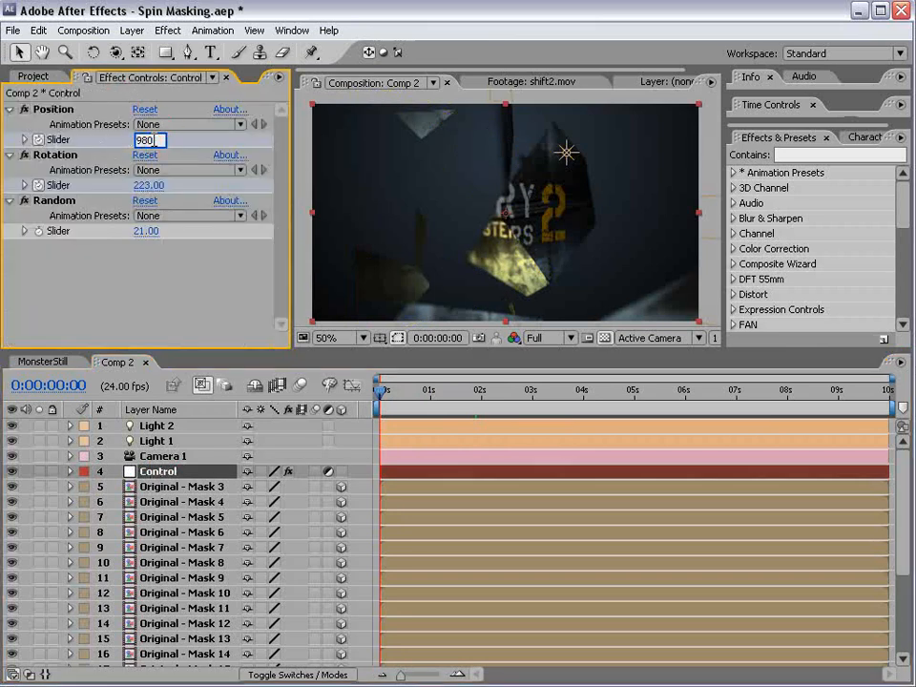
text(0)
key(Return)
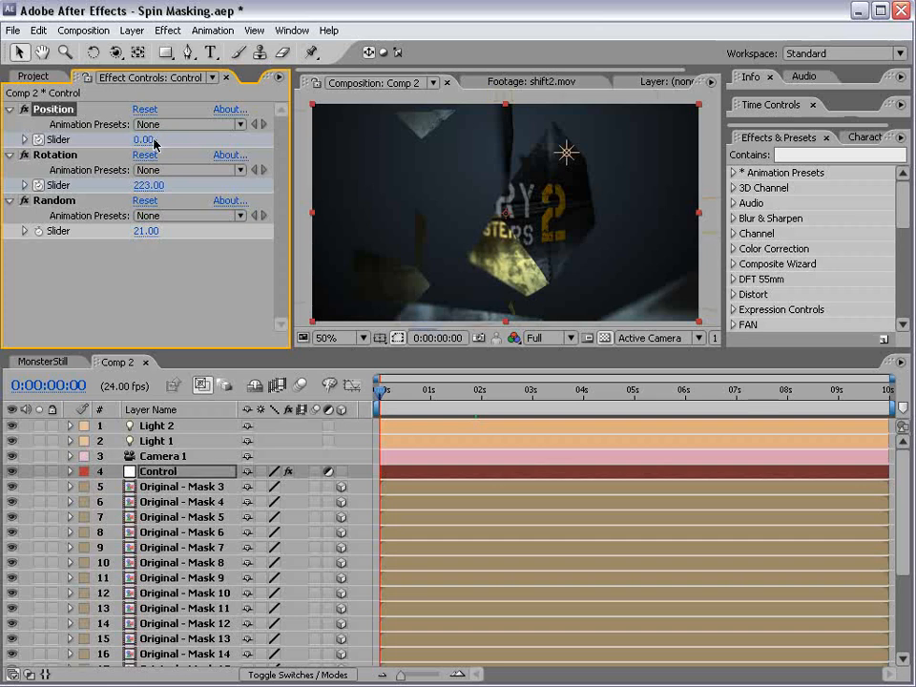
drag(396, 391, 417, 392)
key(Home)
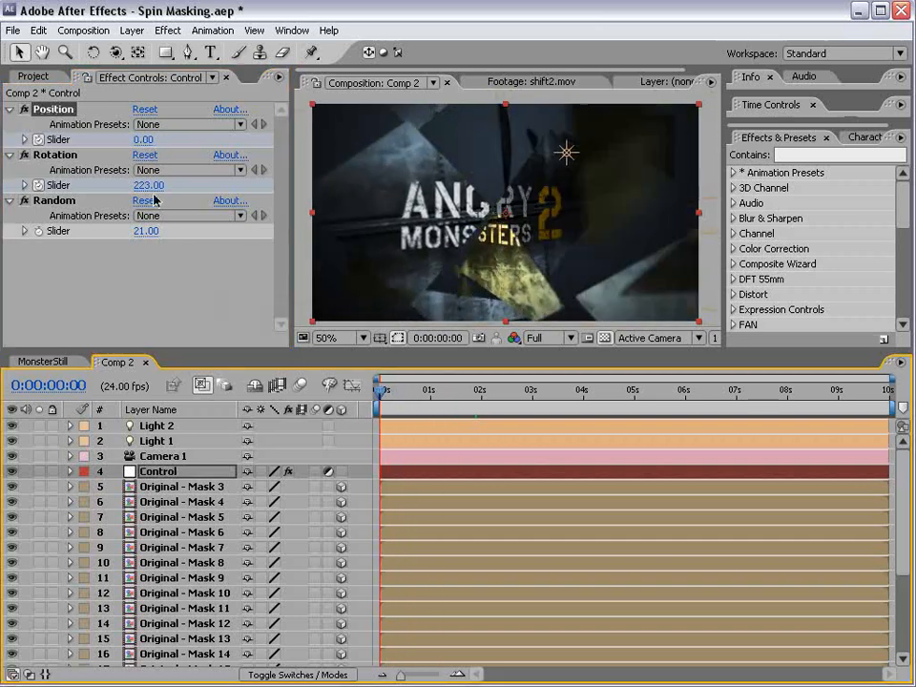
Step: At 0:00:00:00, set the Control layer's Rotation slider to 611 and Random slider to 11, and check the motion up to 0:00:01:19
drag(148, 185, 454, 438)
drag(380, 392, 333, 408)
mouse_move(149, 227)
mouse_down()
mouse_move(129, 230)
mouse_move(144, 230)
mouse_up()
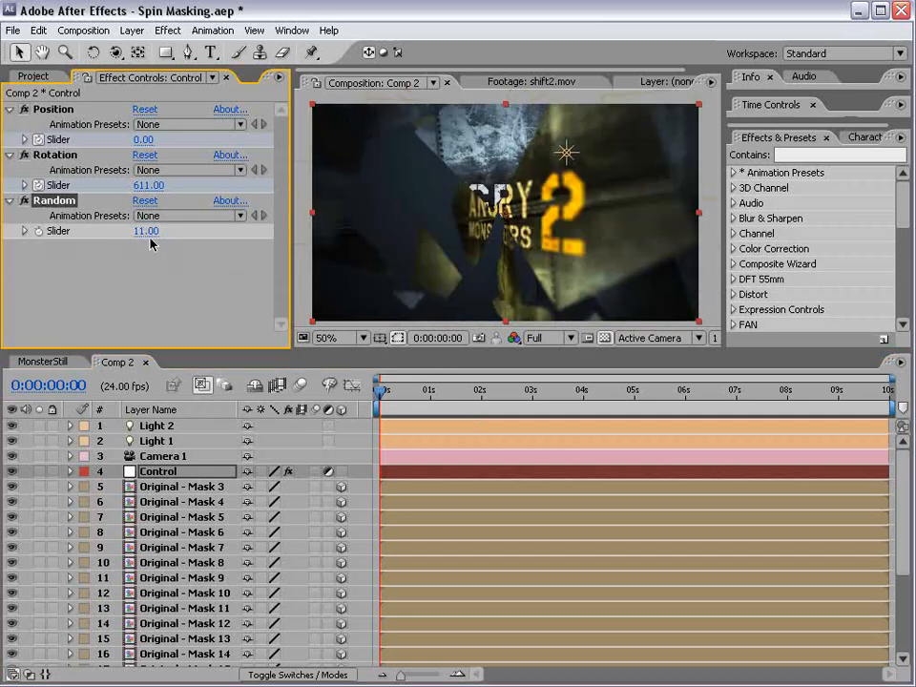
drag(381, 391, 471, 392)
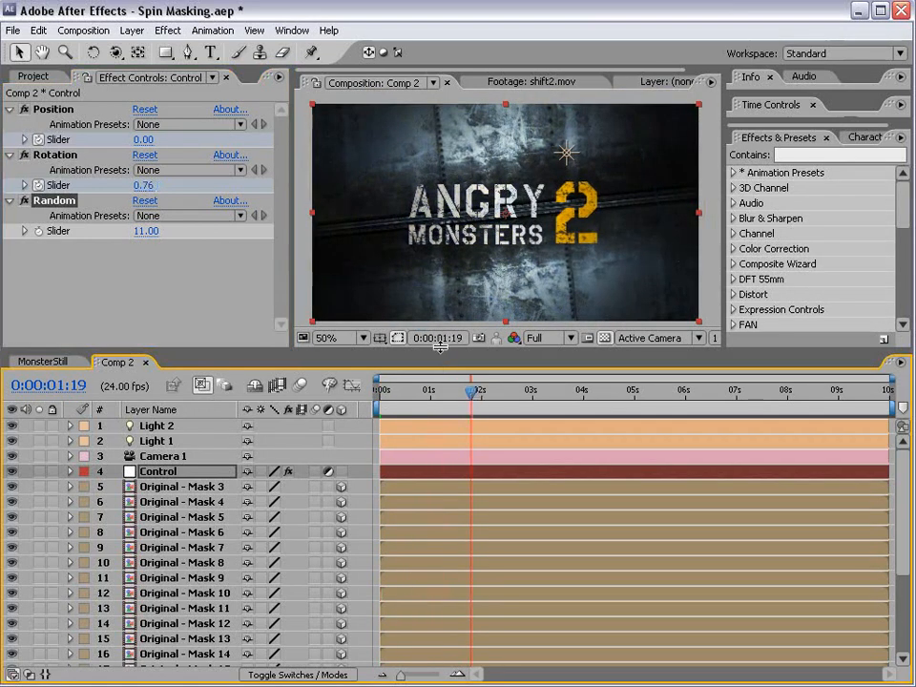
Step: Turn on motion blur for the layers Original - Mask 3 through Original - Mask 22 and enable it for the composition
drag(440, 348, 432, 201)
click(176, 350)
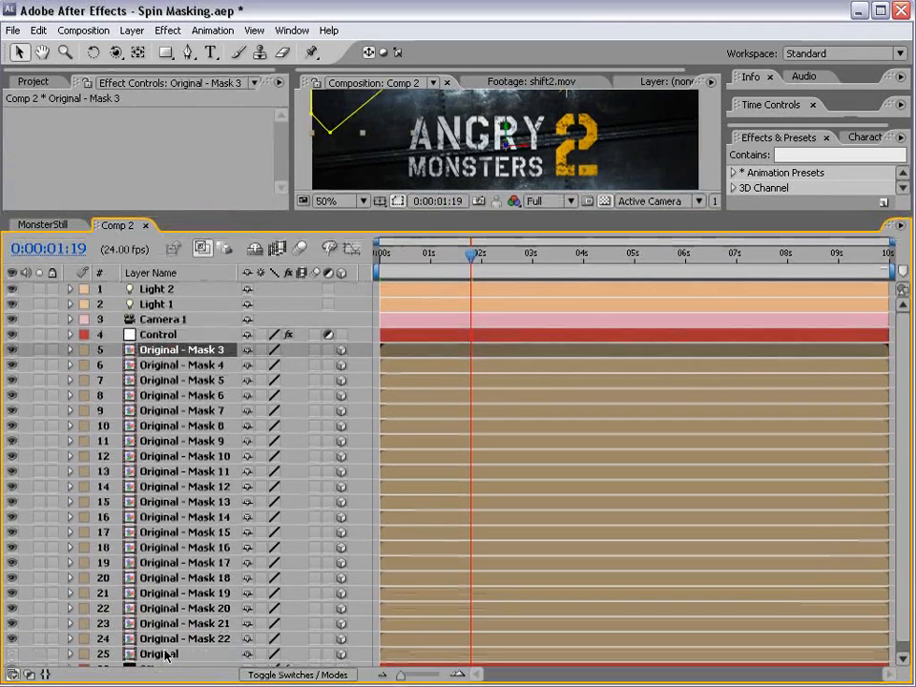
shift+click(160, 643)
click(316, 625)
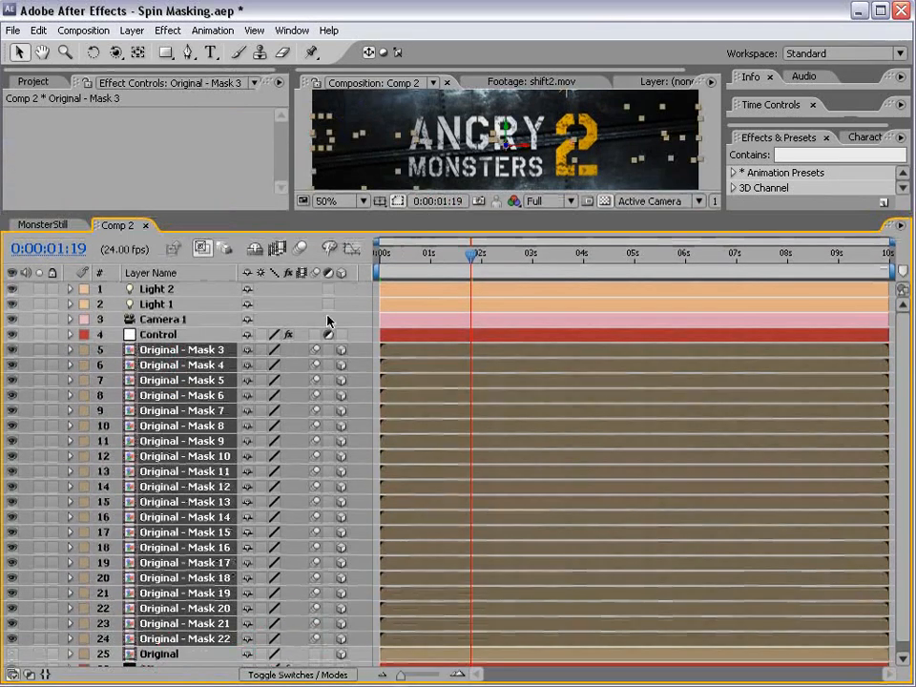
click(298, 249)
Step: Examine the motion-blurred pieces at 0:00:00:19 in a maximized composition view at 100%
drag(321, 214, 315, 341)
drag(471, 378, 420, 382)
key(grave)
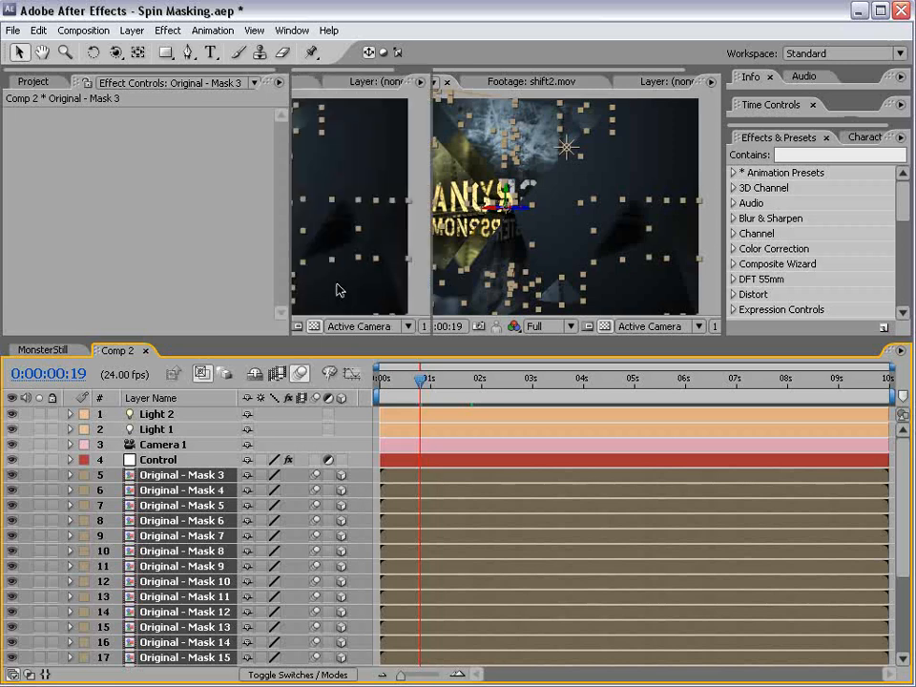
scroll(314, 374, up, 1)
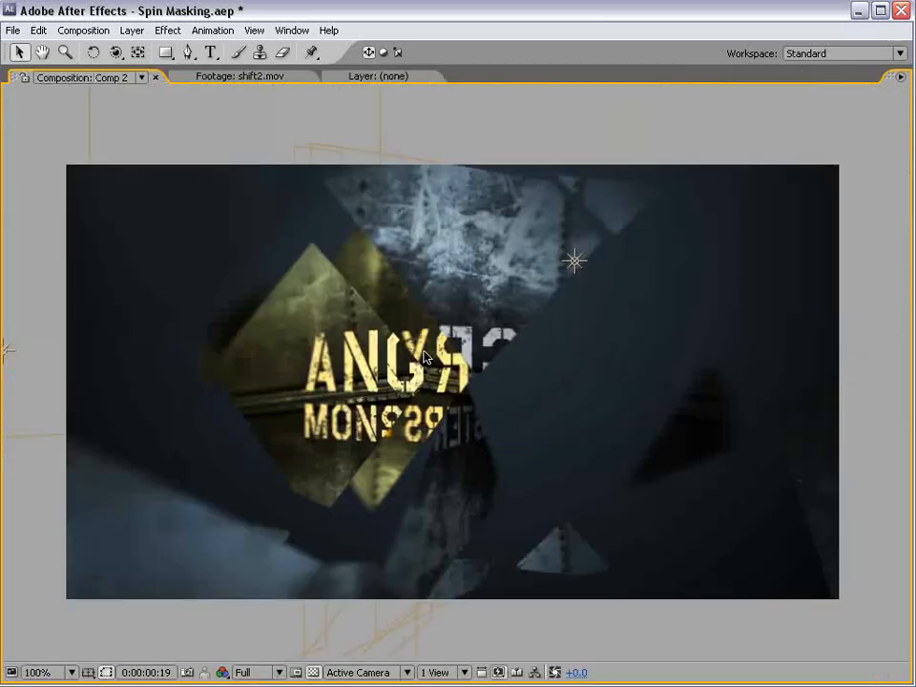
scroll(425, 356, down, 1)
key(grave)
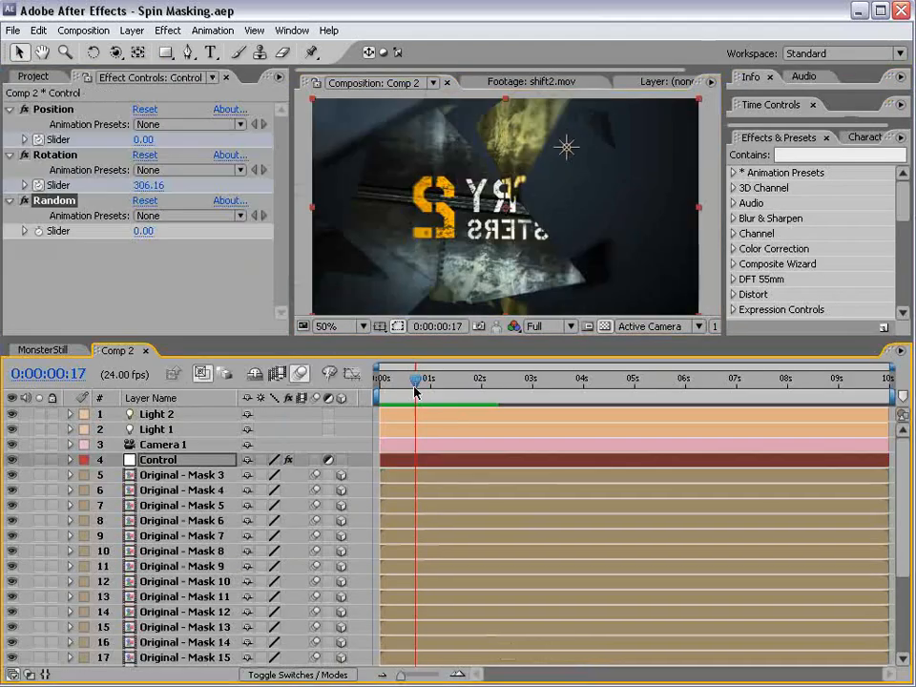
Step: Play back the spinning title animation, move the time to 0:00:01:21, and bring the project's item list back into view
key(space)
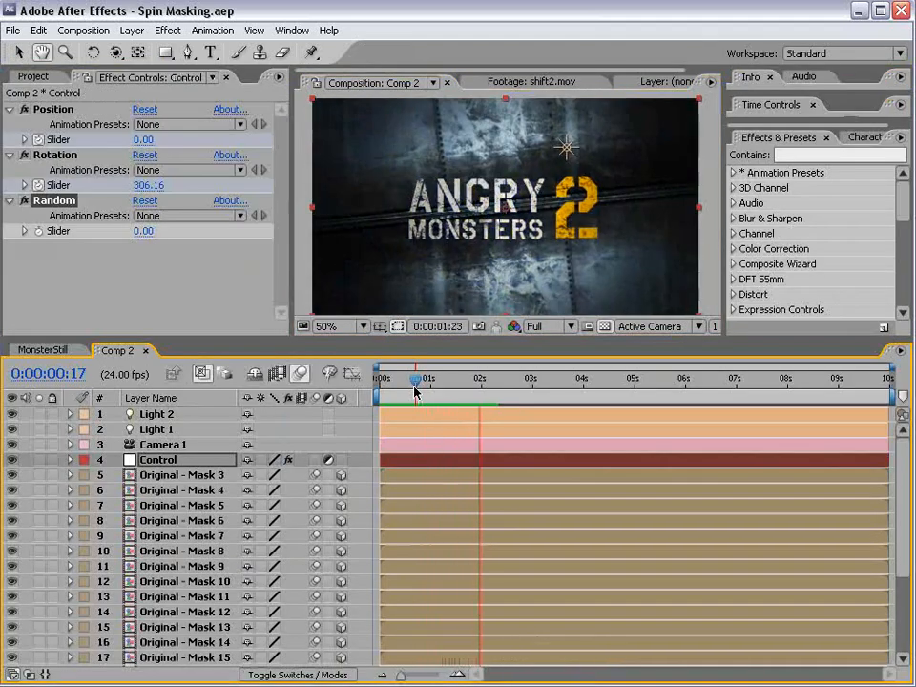
drag(415, 387, 473, 386)
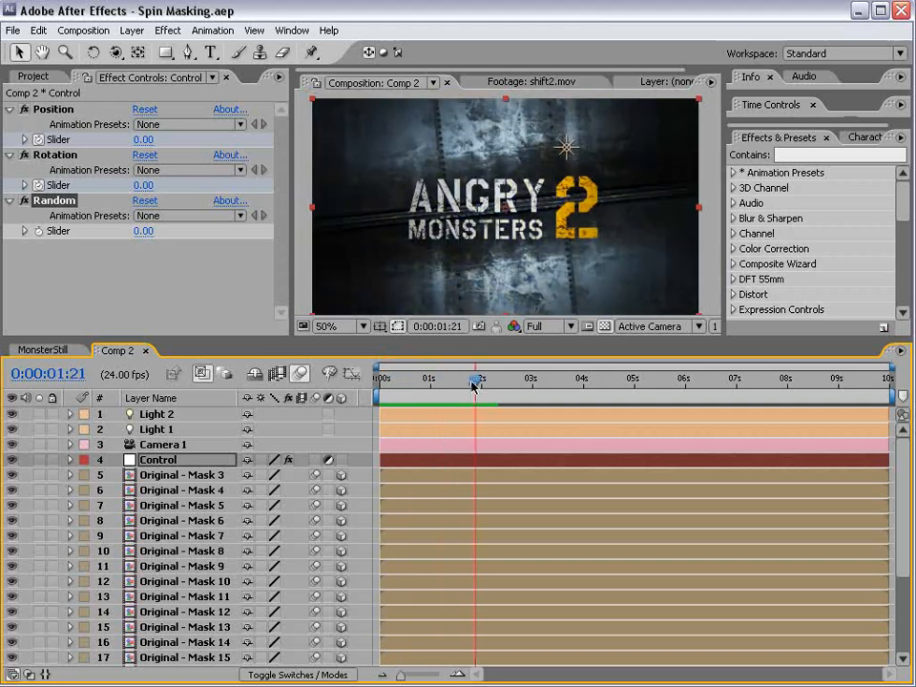
click(405, 441)
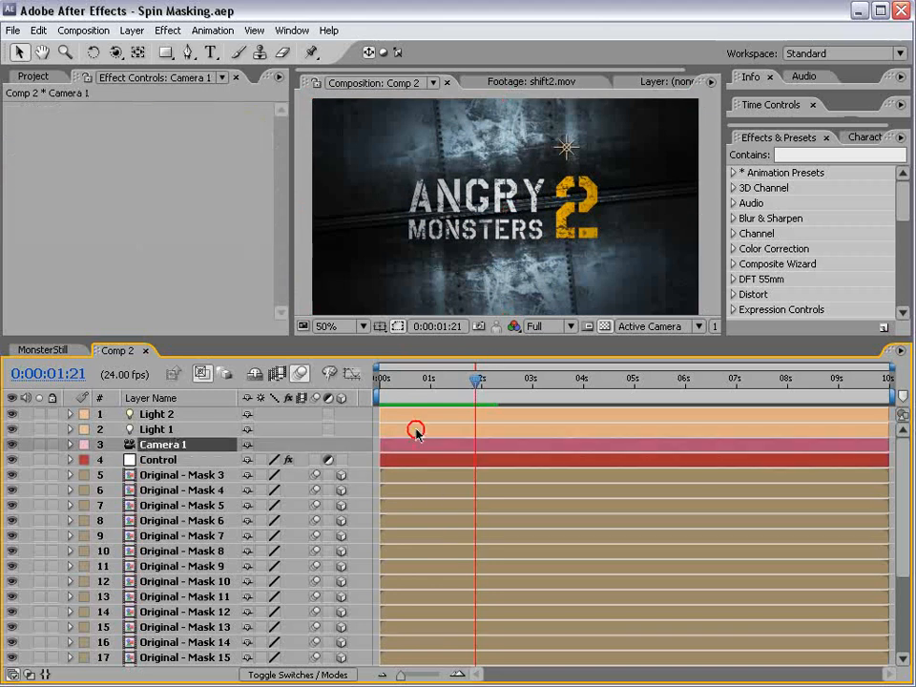
click(35, 77)
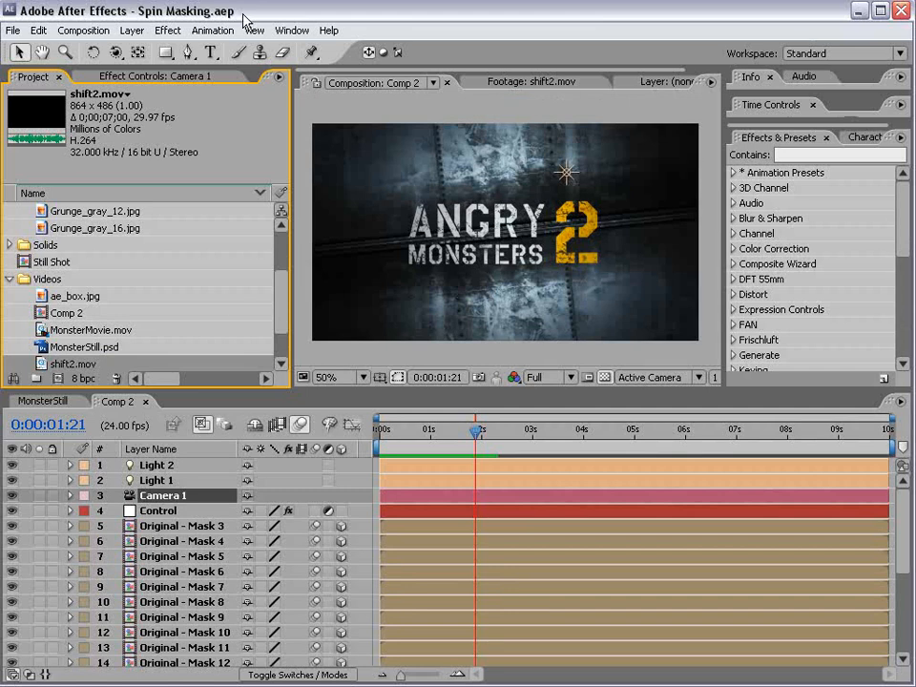
Step: Keyframe Camera 1's Point of Interest, Position and Orientation, and place these keyframes at about two seconds
drag(475, 431, 380, 445)
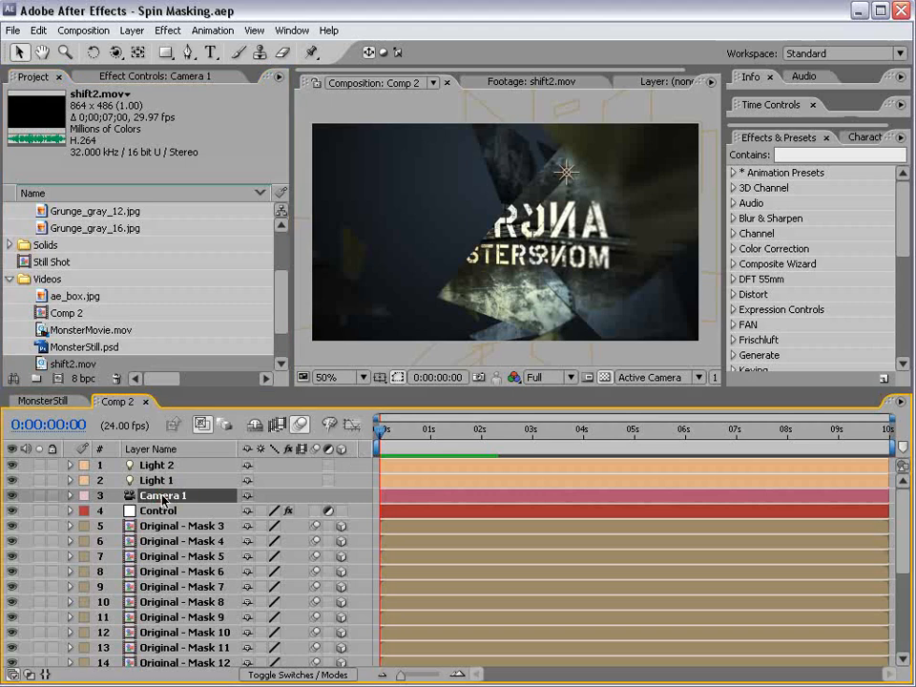
key(p)
key(shift+r)
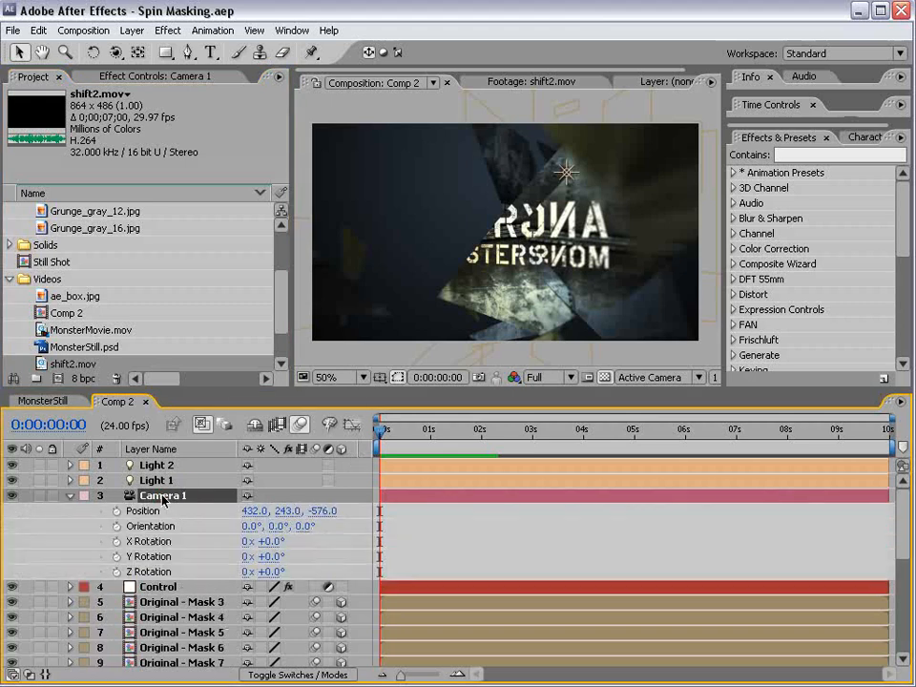
key(shift+a)
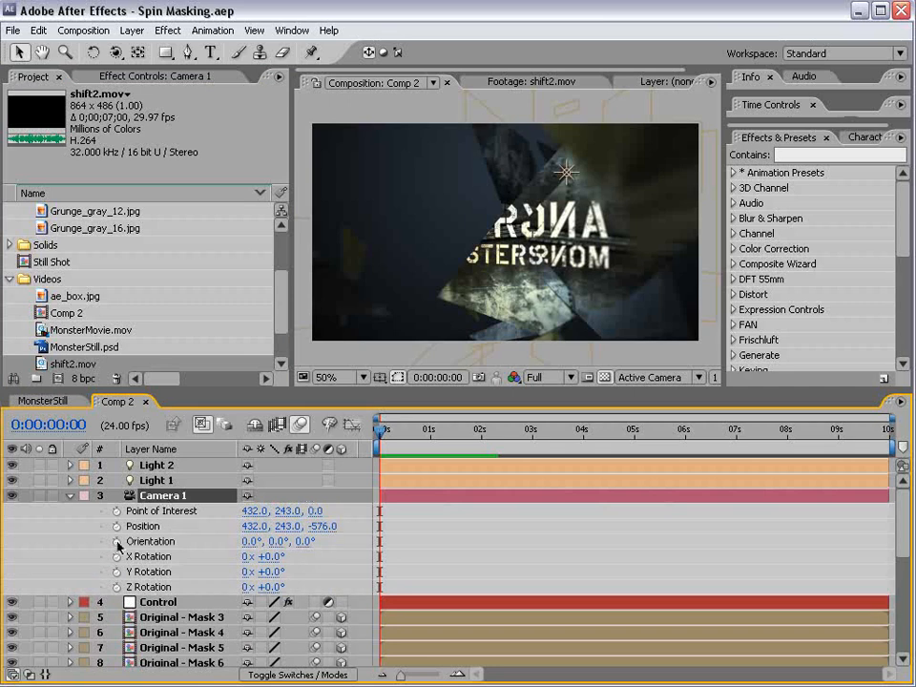
drag(117, 542, 118, 515)
drag(380, 511, 482, 513)
Step: Orbit the camera at about 0:00:00:12, check its move up to 0:00:01:06, and delete the early Position keyframe
click(404, 436)
click(115, 52)
drag(445, 272, 492, 371)
drag(405, 435, 444, 439)
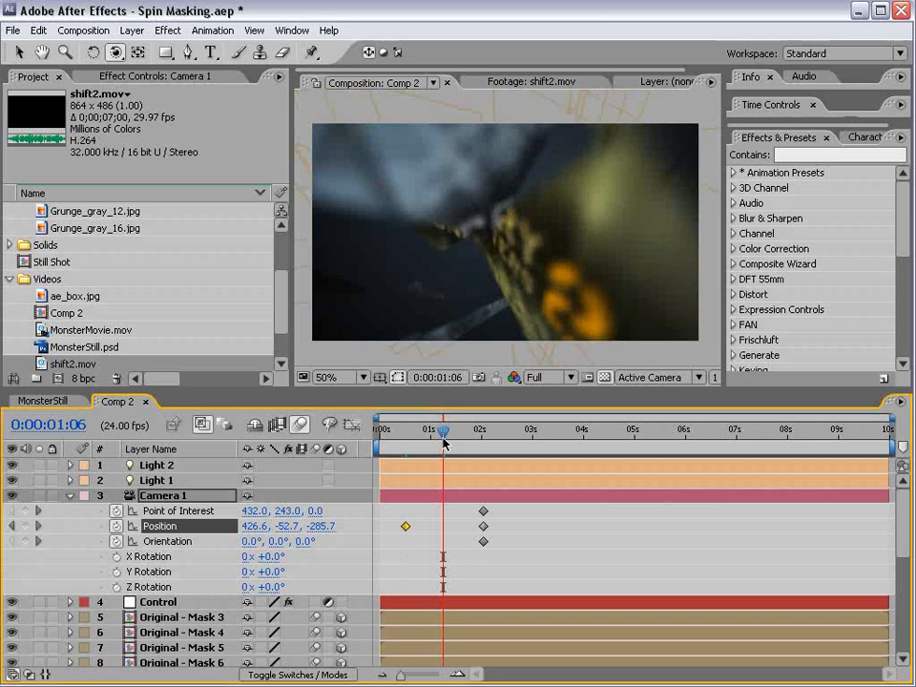
drag(434, 515, 381, 559)
key(Delete)
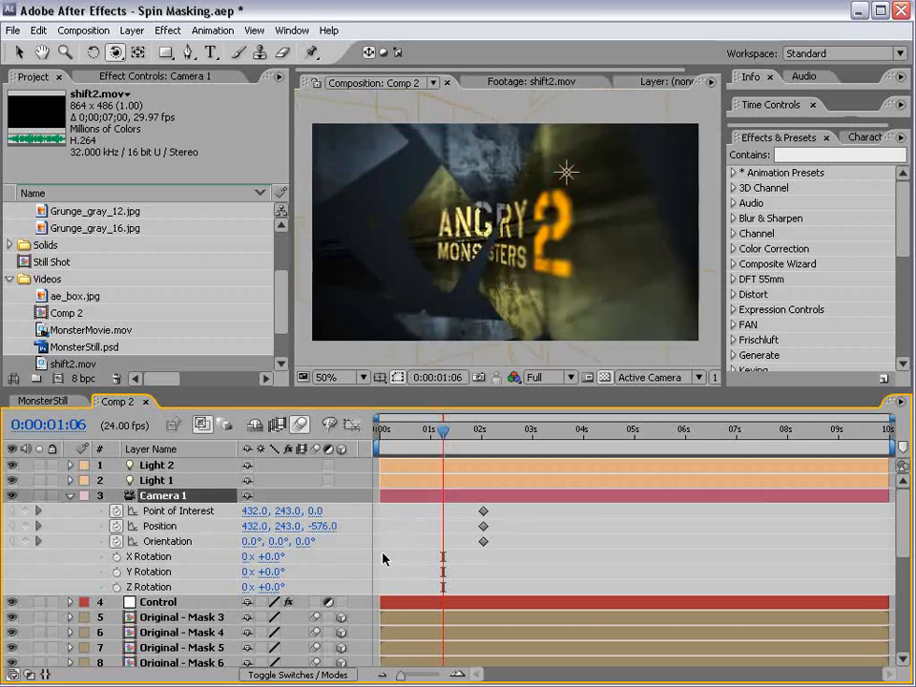
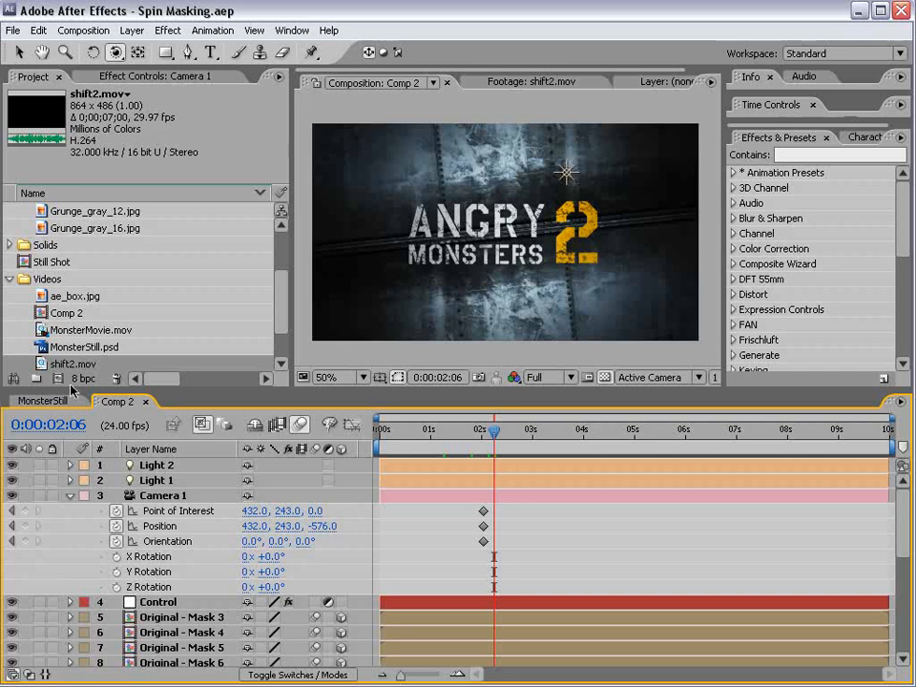
Step: Review the MonsterMovie.mov footage up to 0;00;03;00 and create a new composition named Movie Comp
double_click(63, 331)
drag(434, 338, 539, 341)
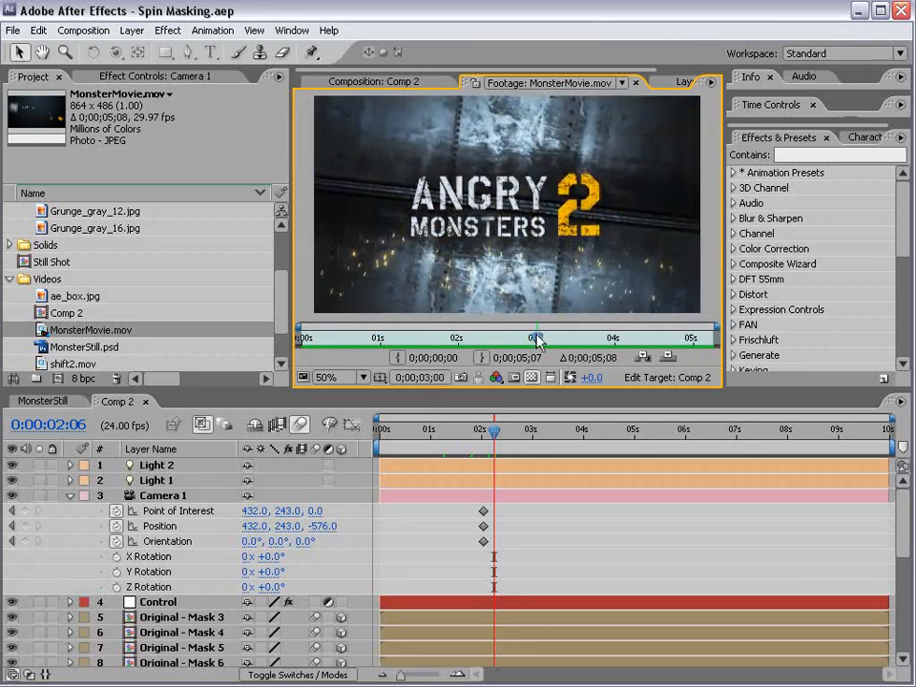
click(74, 30)
click(82, 53)
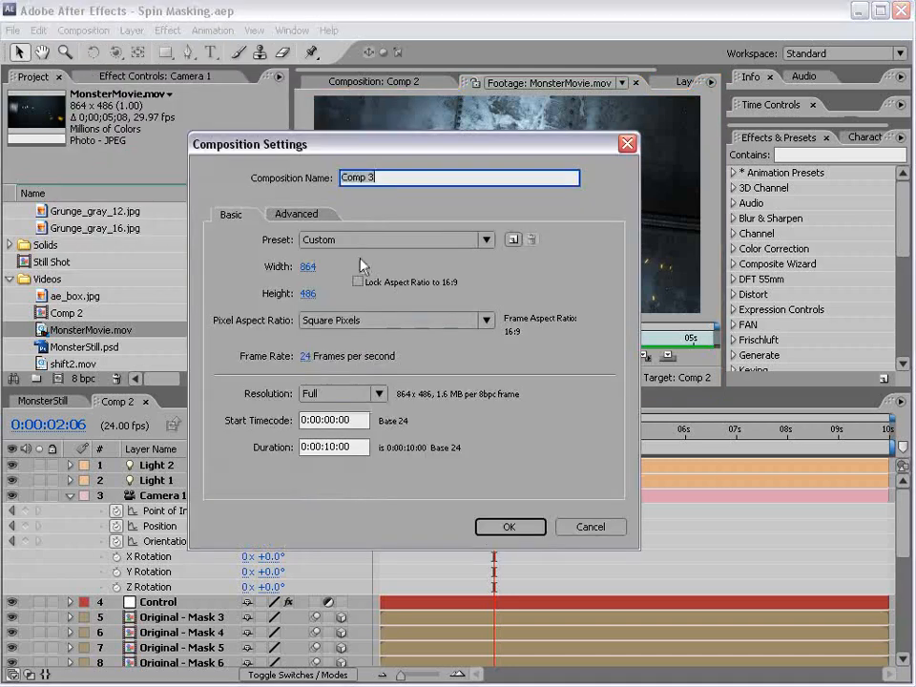
text(Movie Comp)
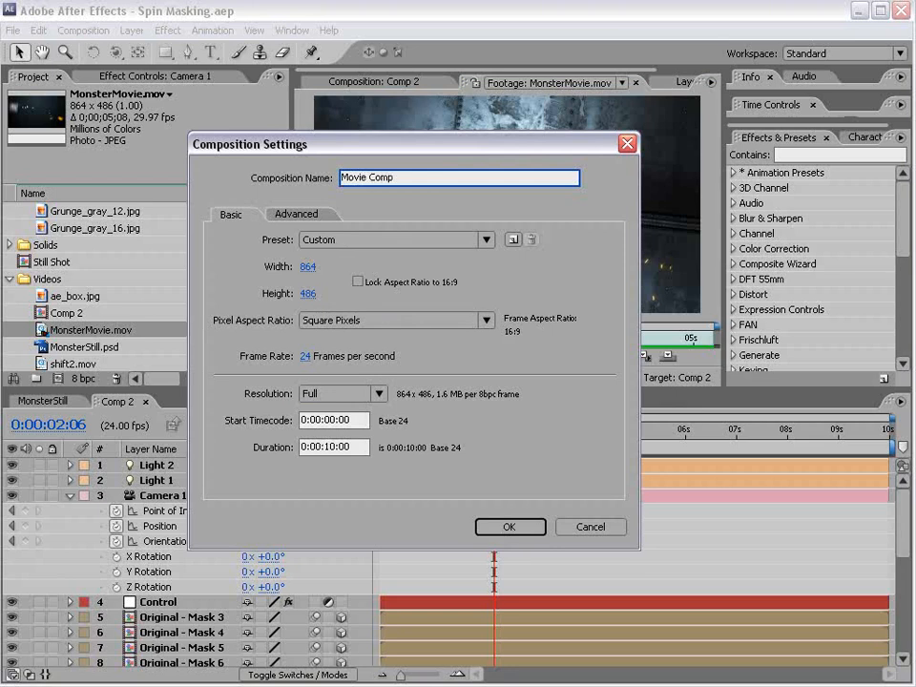
click(509, 531)
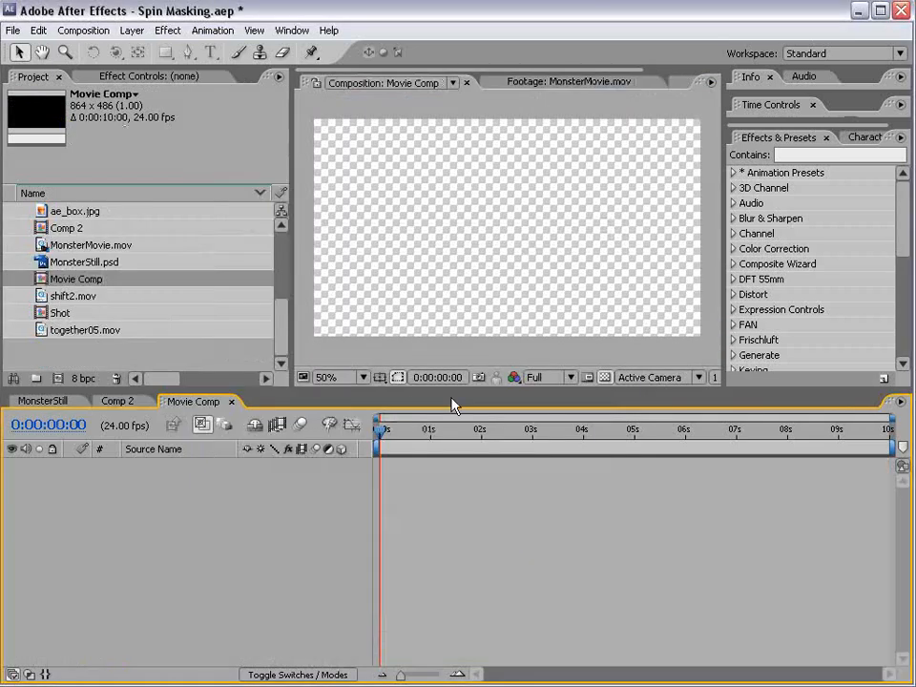
drag(392, 390, 392, 402)
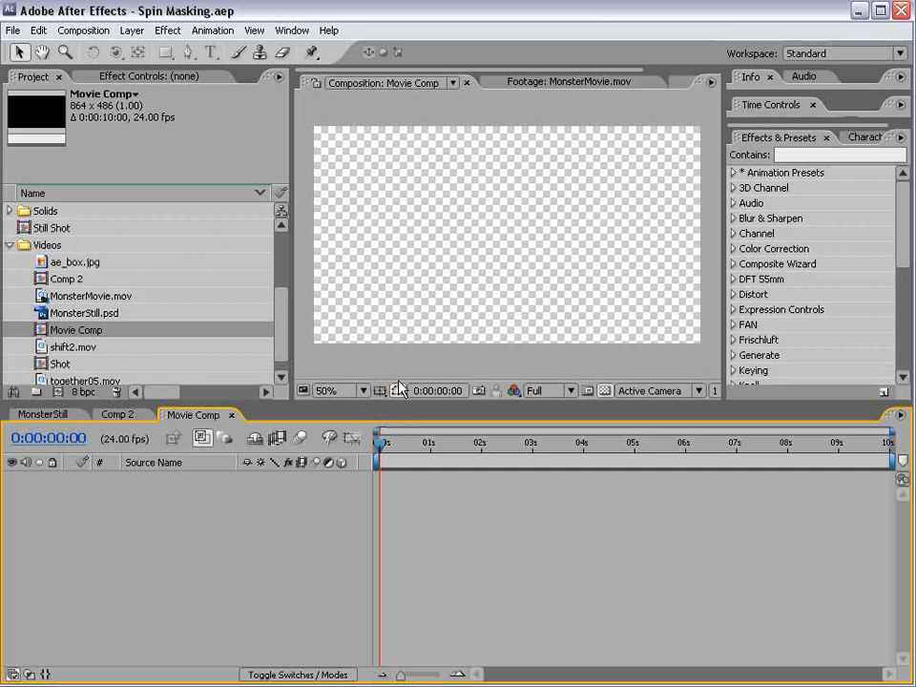
Step: Start a text layer in Movie Comp and check the title's look in the MonsterMovie.mov footage
click(238, 54)
click(364, 193)
click(210, 53)
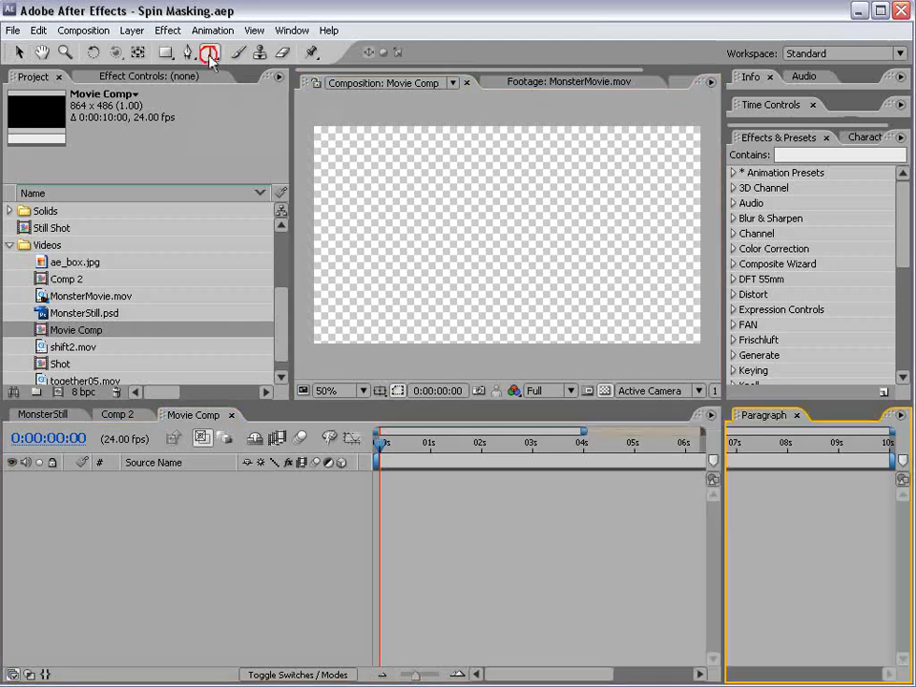
click(397, 216)
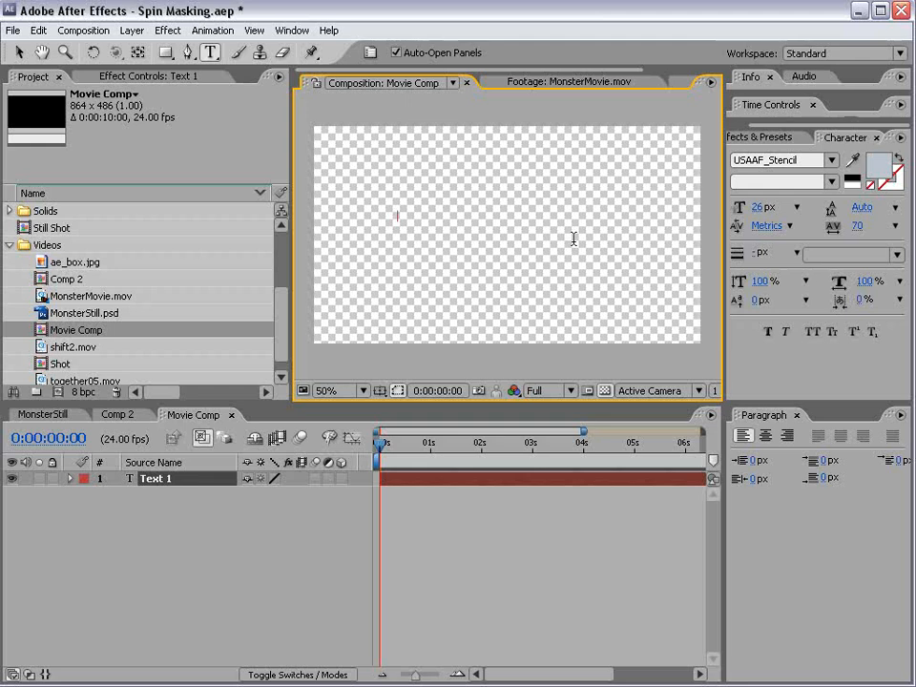
click(556, 81)
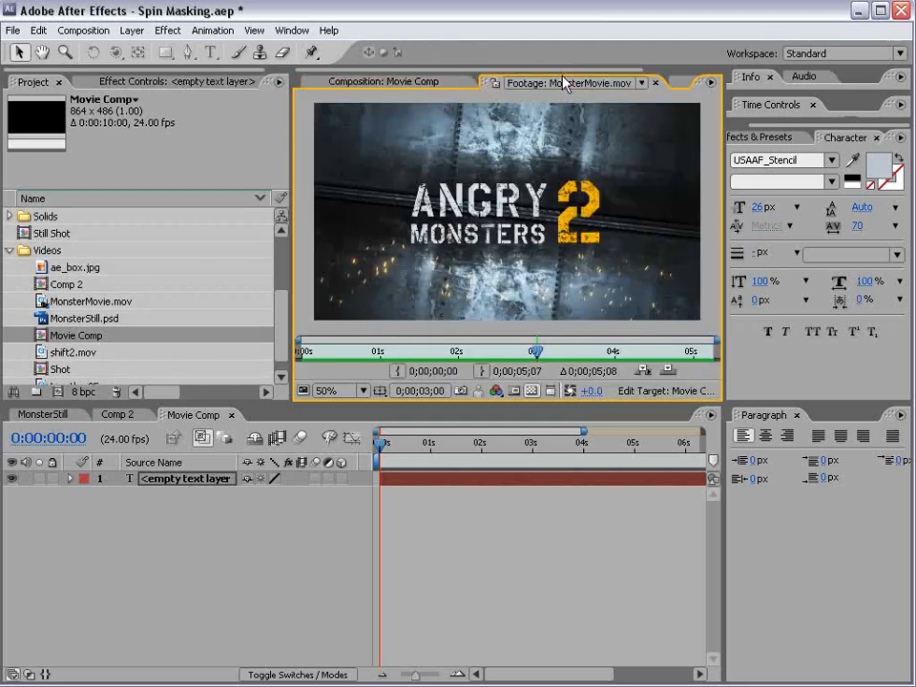
click(368, 83)
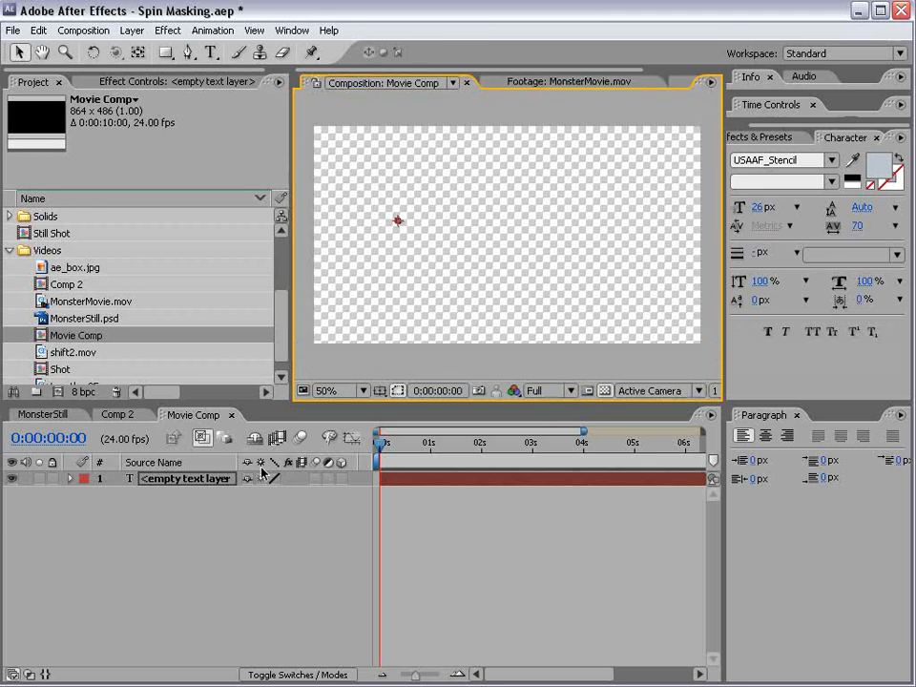
Step: Turn off the transparency grid and replace the empty text layer with a two-line title reading ANGRY MONSTERS
click(605, 391)
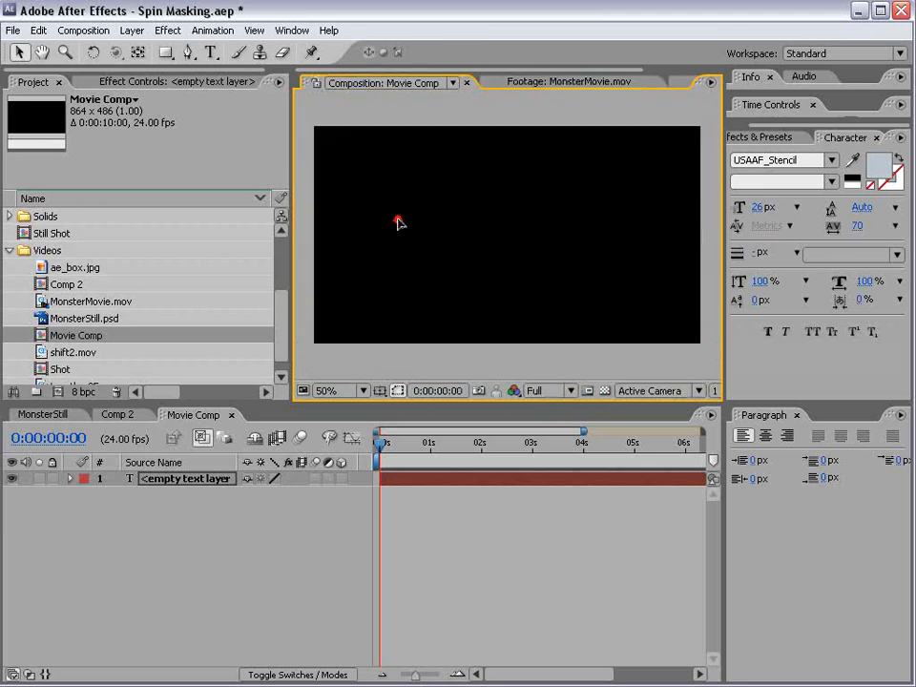
key(Delete)
click(213, 54)
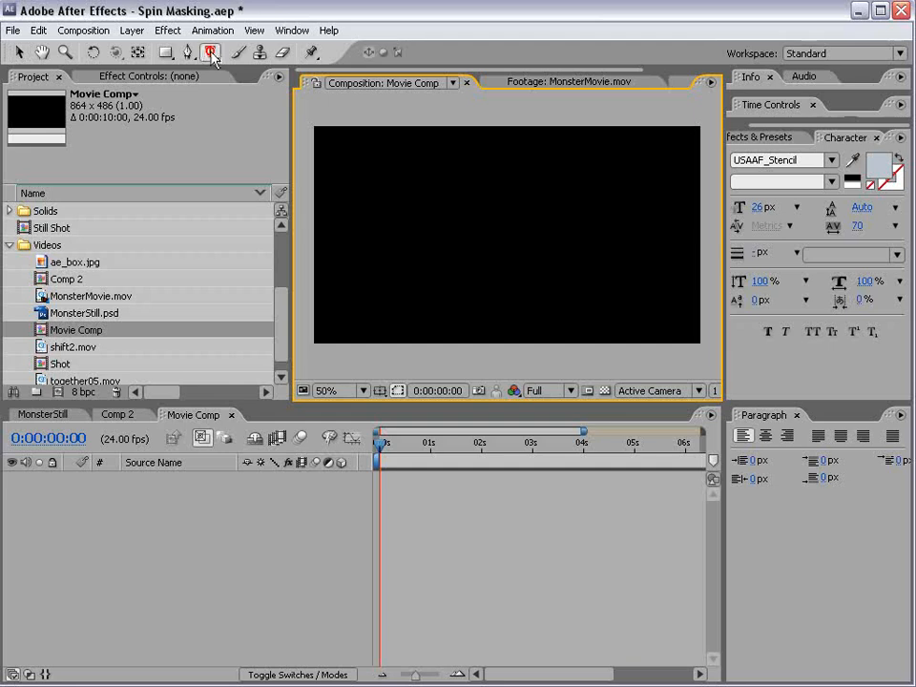
click(386, 203)
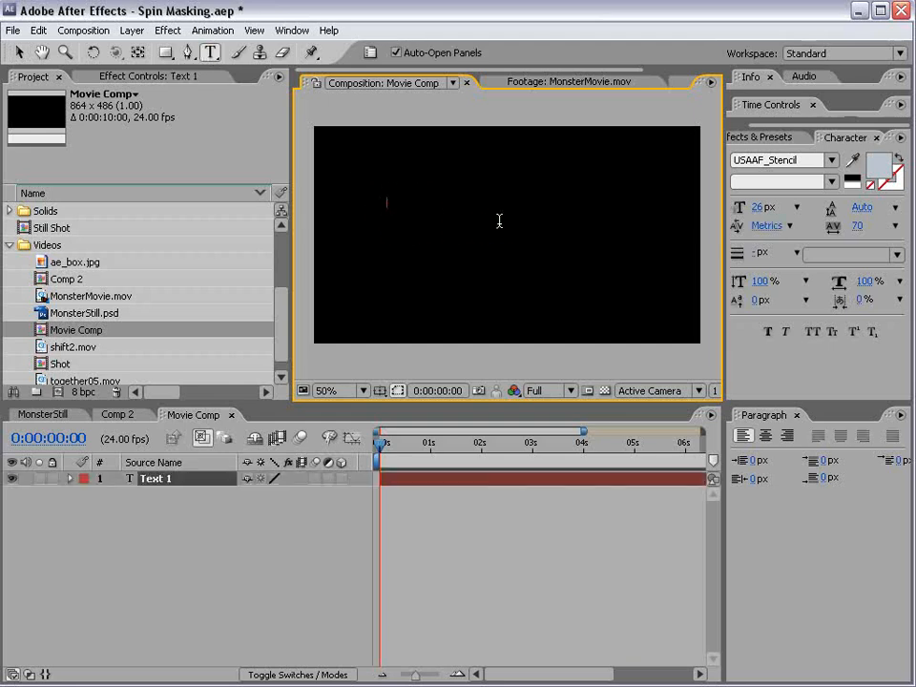
text(ANGRY )
text(MON)
text(STERS)
Step: Enlarge the word ANGRY to a 44 px font size, keeping both lines of the title
drag(427, 200, 382, 201)
drag(757, 209, 775, 206)
scroll(487, 192, up, 1)
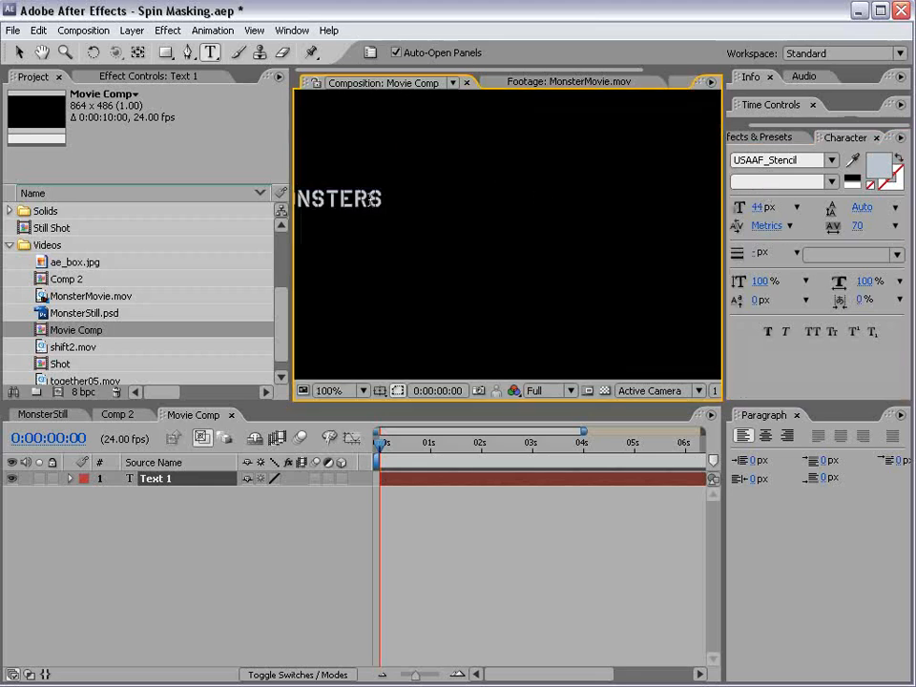
key(ctrl+z)
click(19, 53)
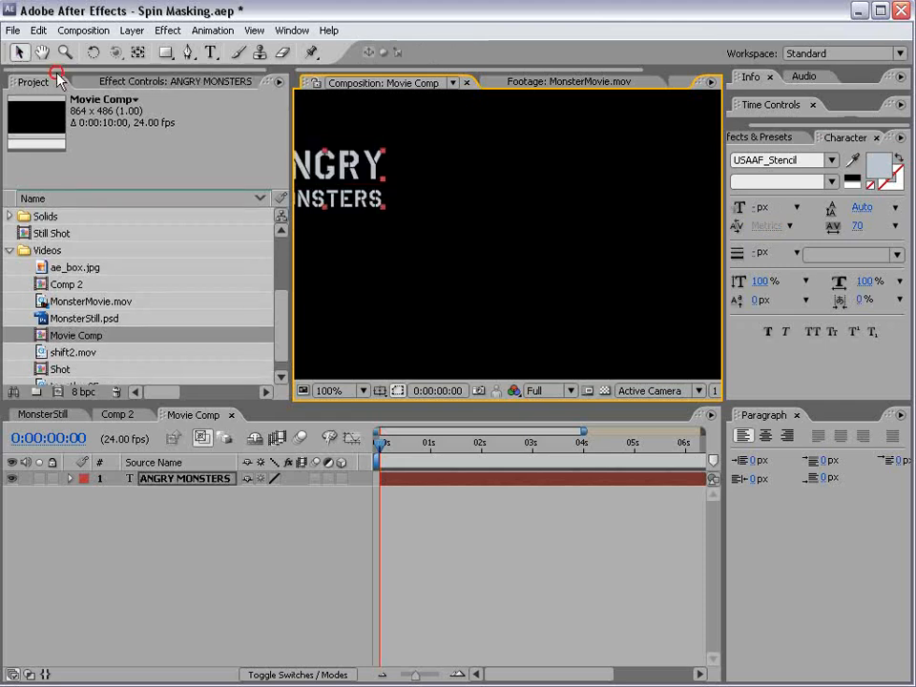
Step: Tighten the leading of the whole ANGRY MONSTERS title to 28 px
key(space)
drag(391, 229, 507, 251)
double_click(462, 226)
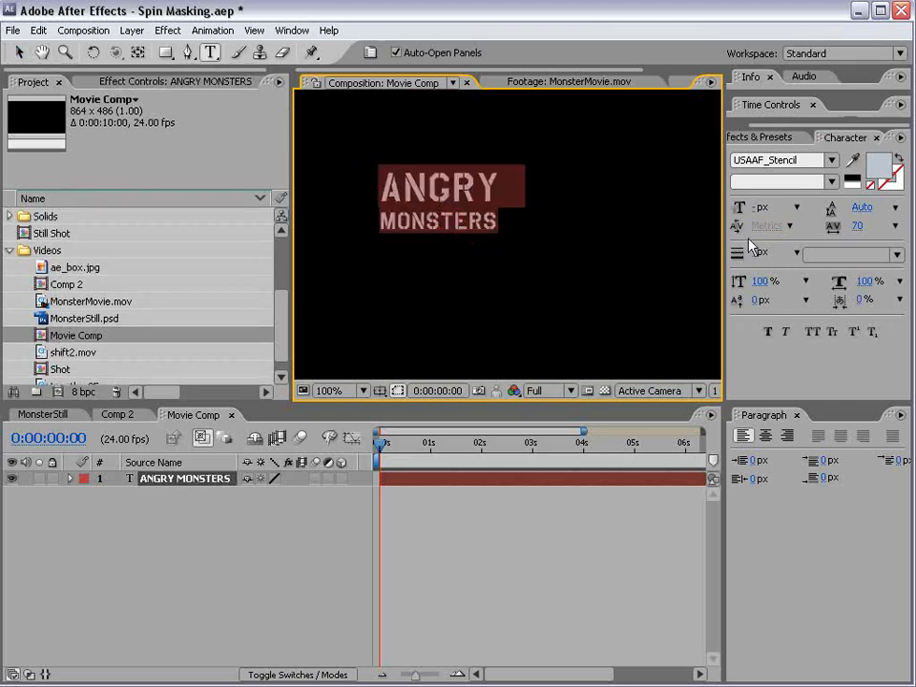
drag(863, 208, 890, 207)
click(19, 53)
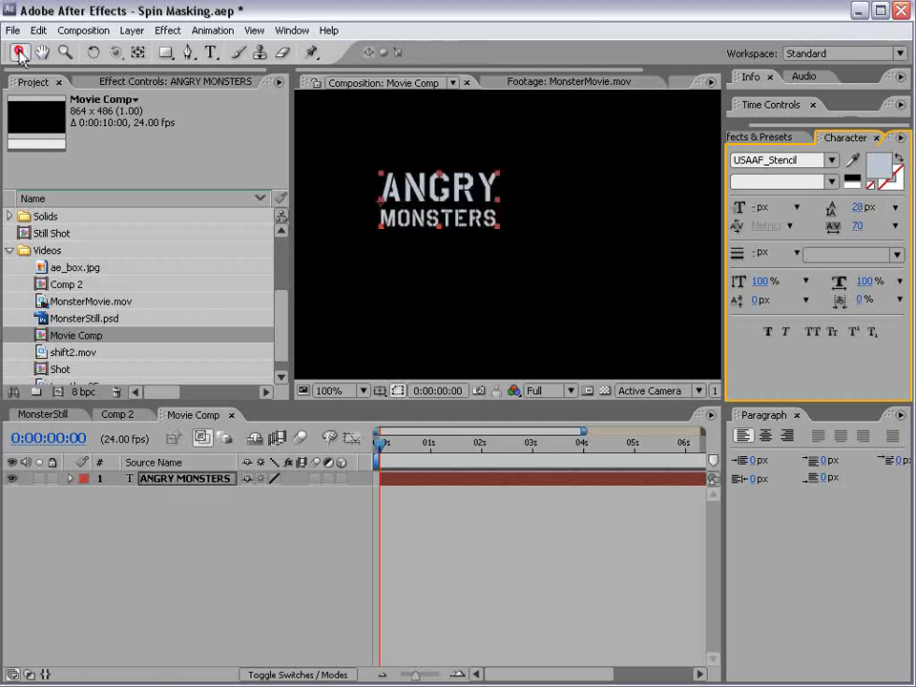
Step: Display the title and action safe guides, and scale up the ANGRY MONSTERS title and place it just left of centre
scroll(442, 260, down, 2)
key(space)
drag(548, 269, 491, 266)
key(apostrophe)
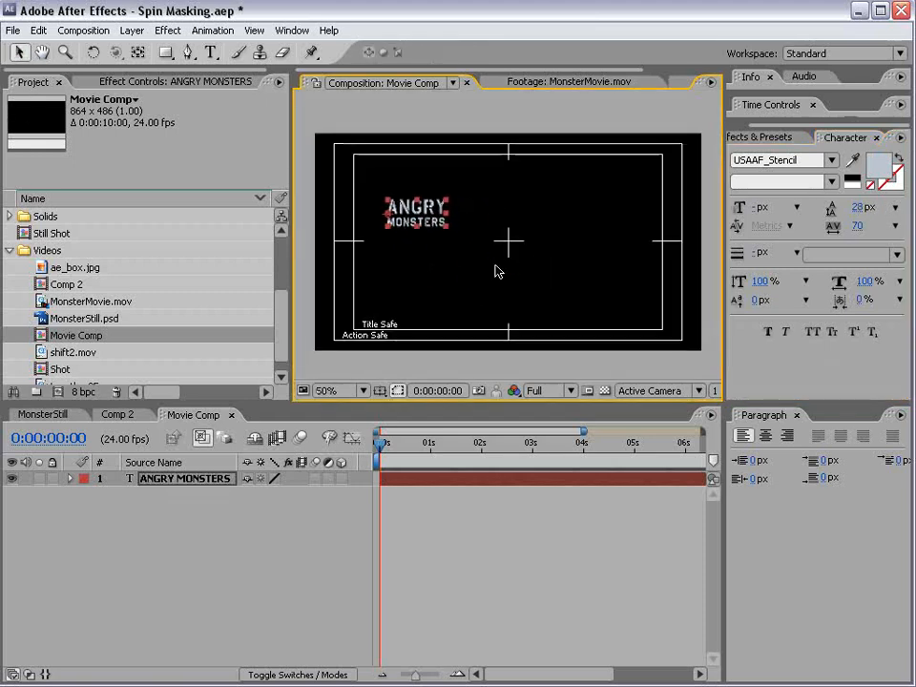
drag(446, 227, 465, 232)
drag(512, 263, 477, 246)
click(478, 284)
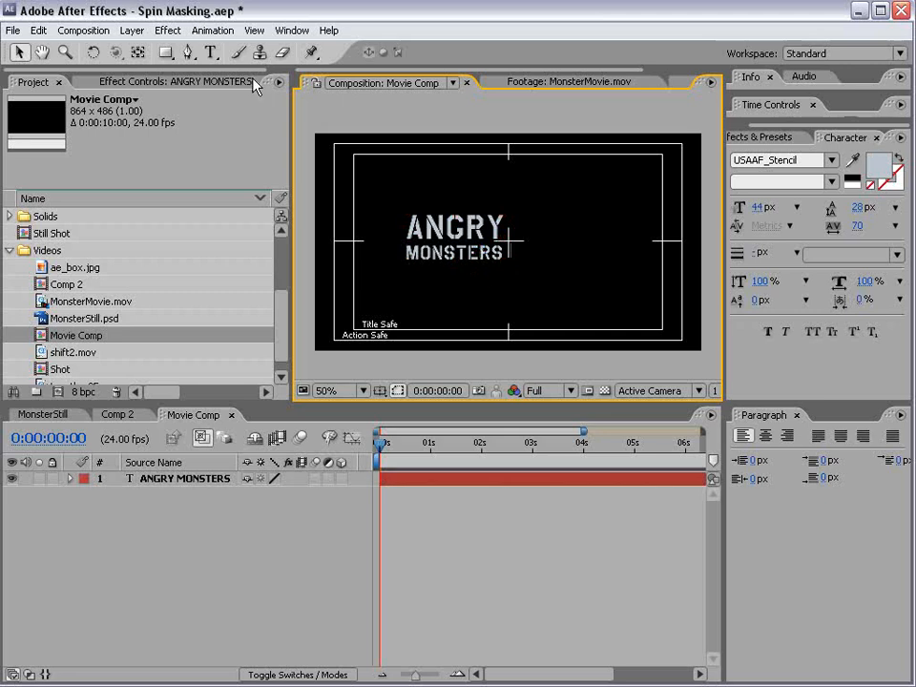
Step: Add a separate text layer reading 2, scaled to the height of both title lines and placed beside them
click(214, 54)
click(539, 236)
text(2)
click(19, 52)
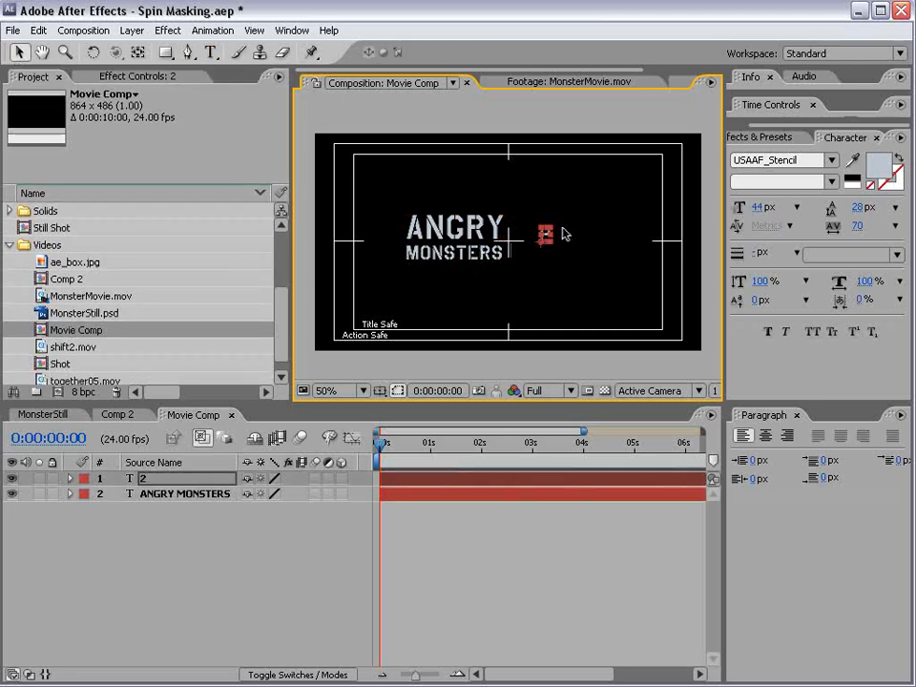
drag(553, 227, 583, 189)
drag(565, 229, 576, 196)
key(period)
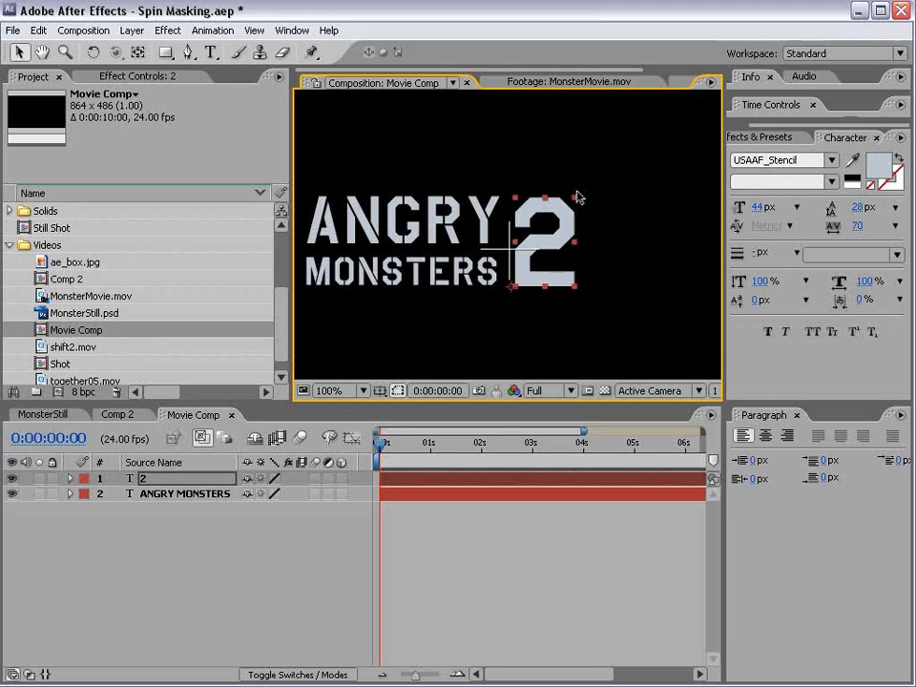
click(620, 182)
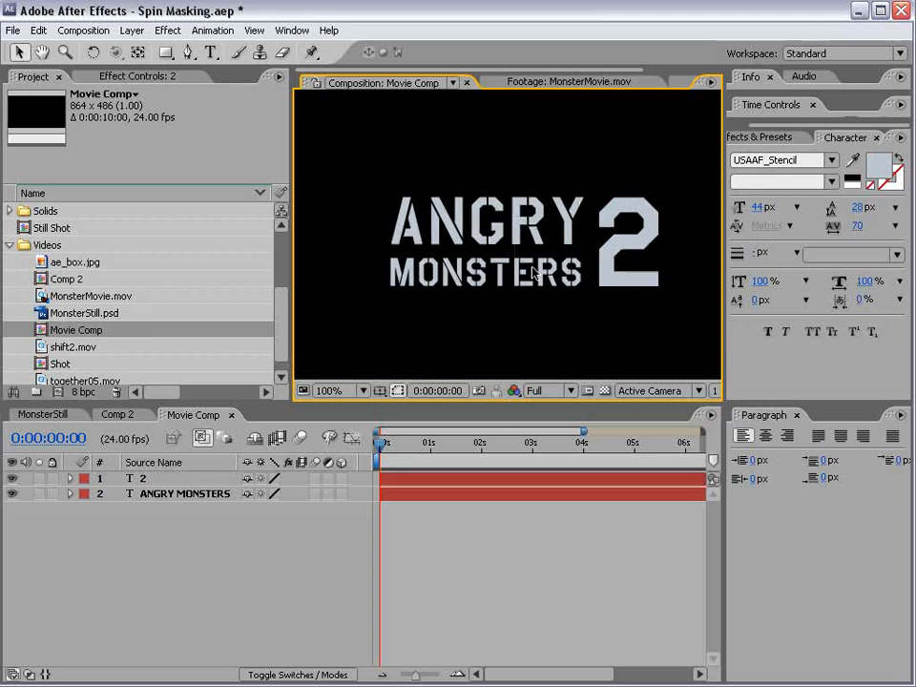
Step: Switch to Photoshop and examine the worn title lettering in Action Essentials BOX DVD.psd at 50% zoom
key(ctrl+y)
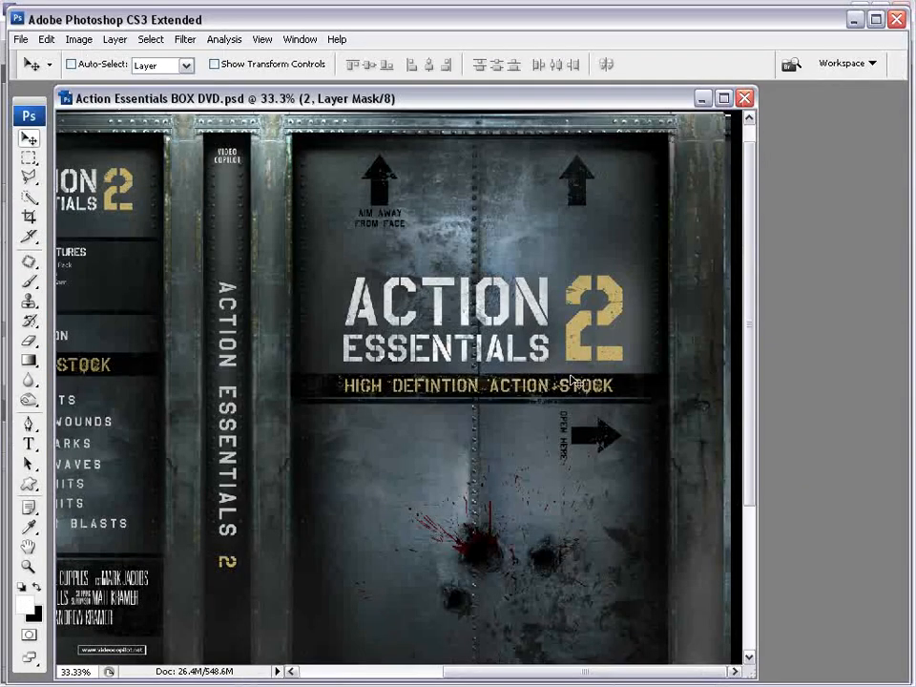
click(28, 569)
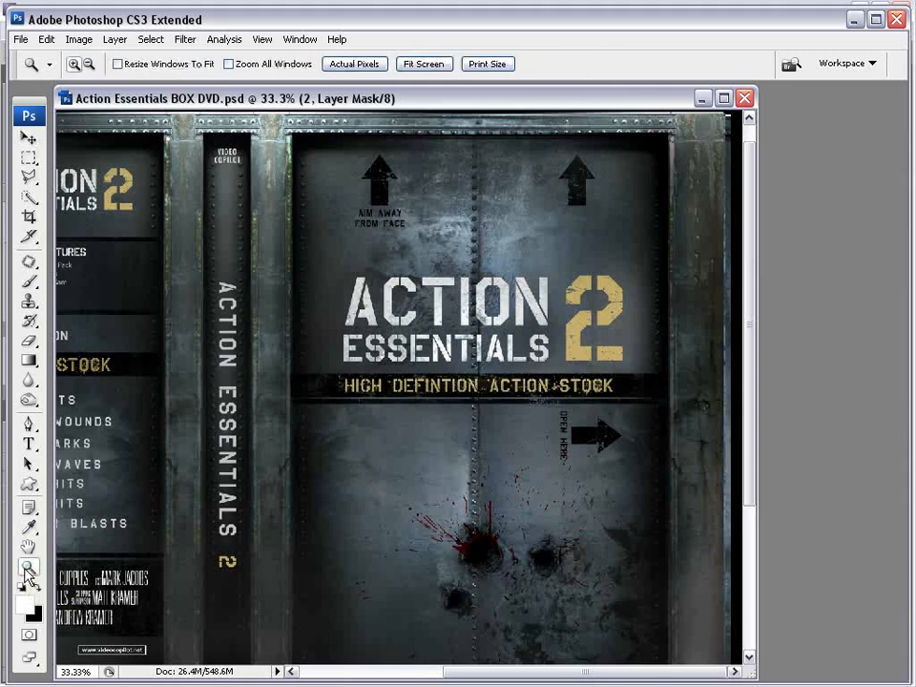
click(517, 332)
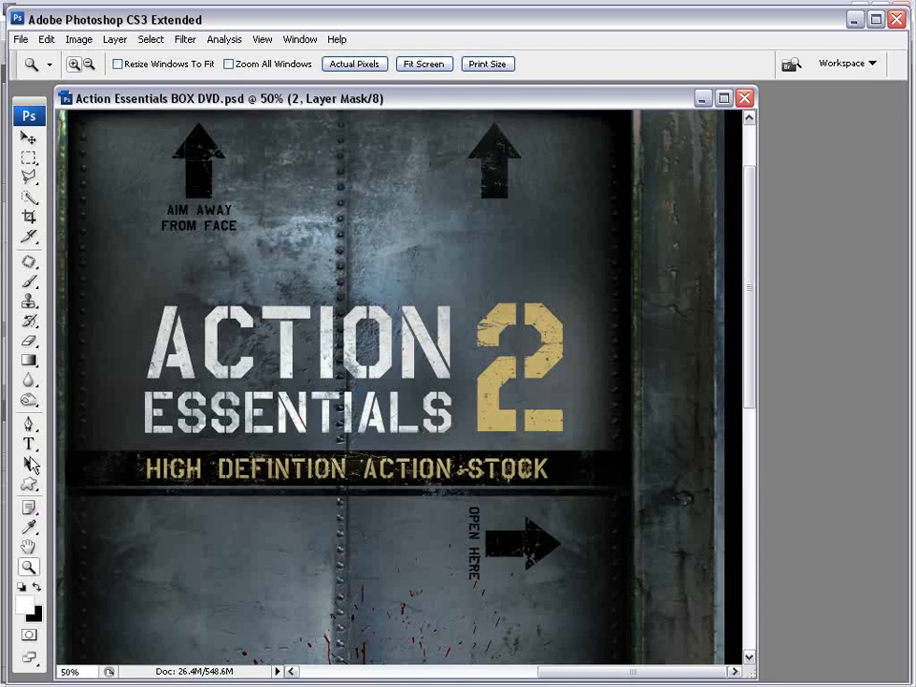
click(28, 547)
drag(215, 426, 245, 467)
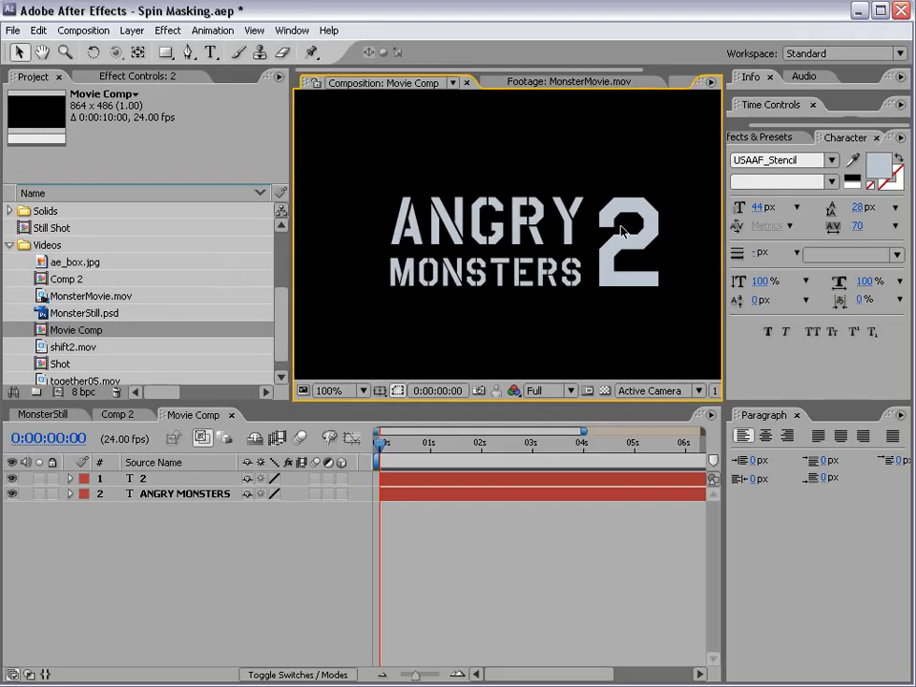
Step: Pre-compose the 2 and ANGRY MONSTERS text layers together, moving all attributes into the new composition
click(634, 195)
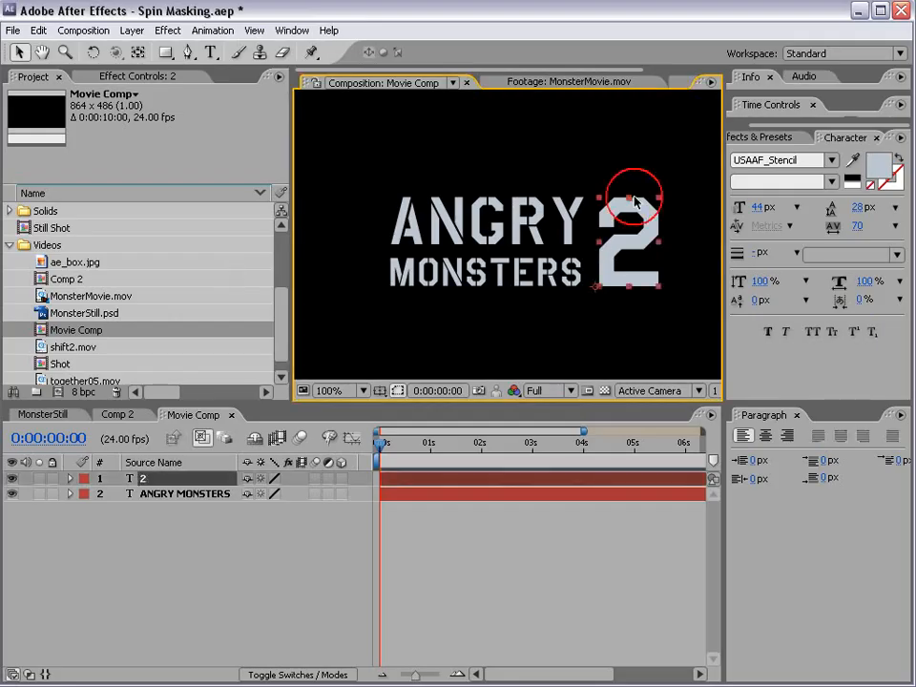
click(456, 545)
shift+click(150, 494)
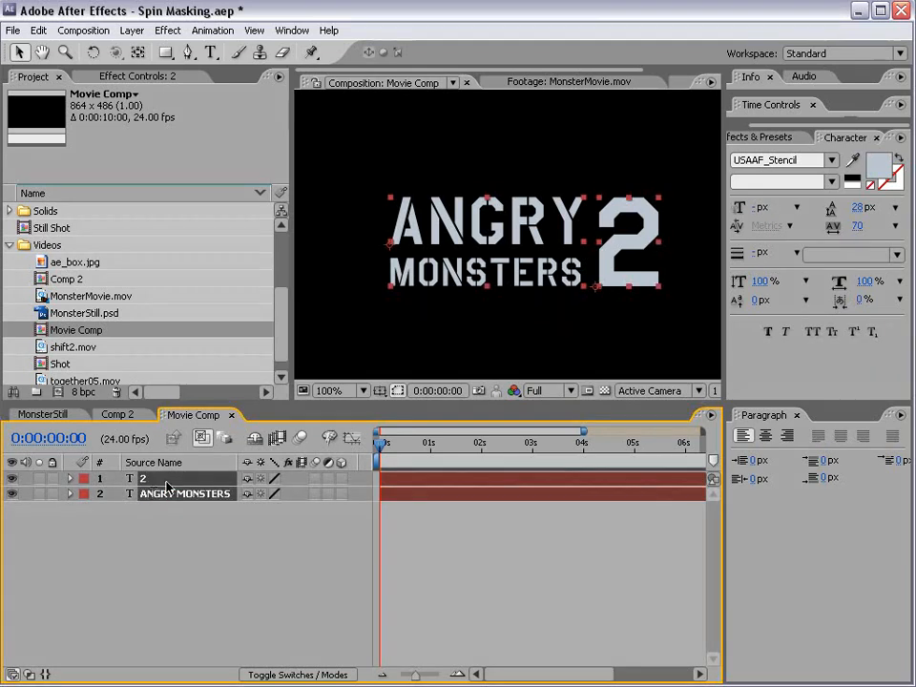
click(129, 30)
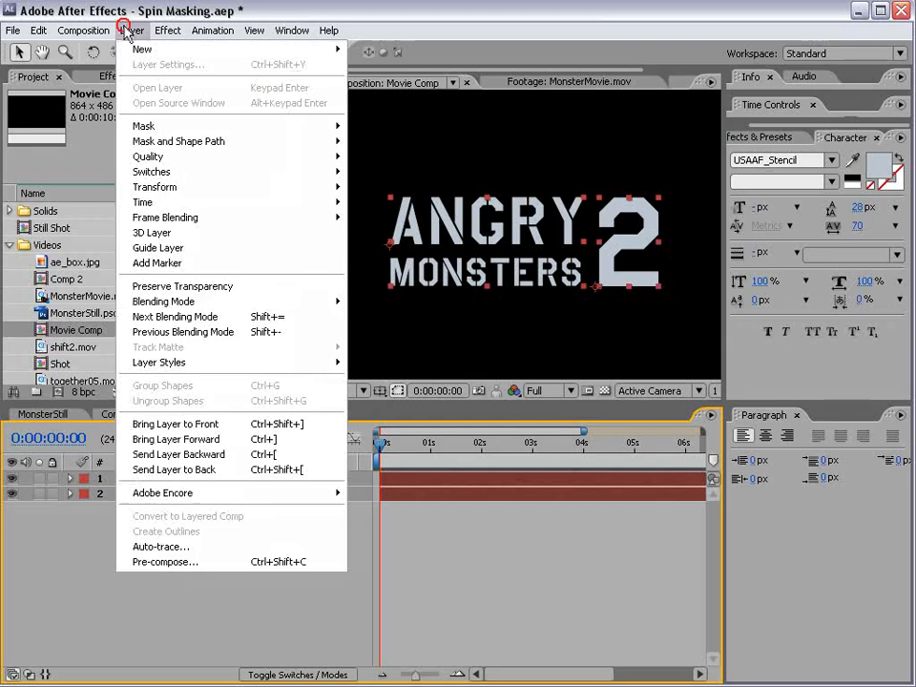
click(158, 562)
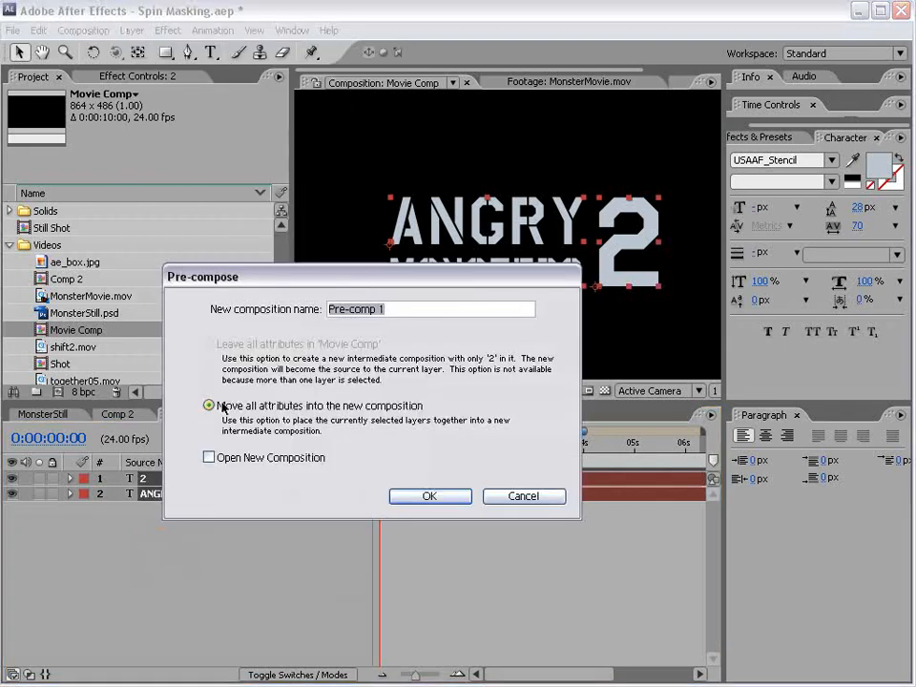
click(429, 495)
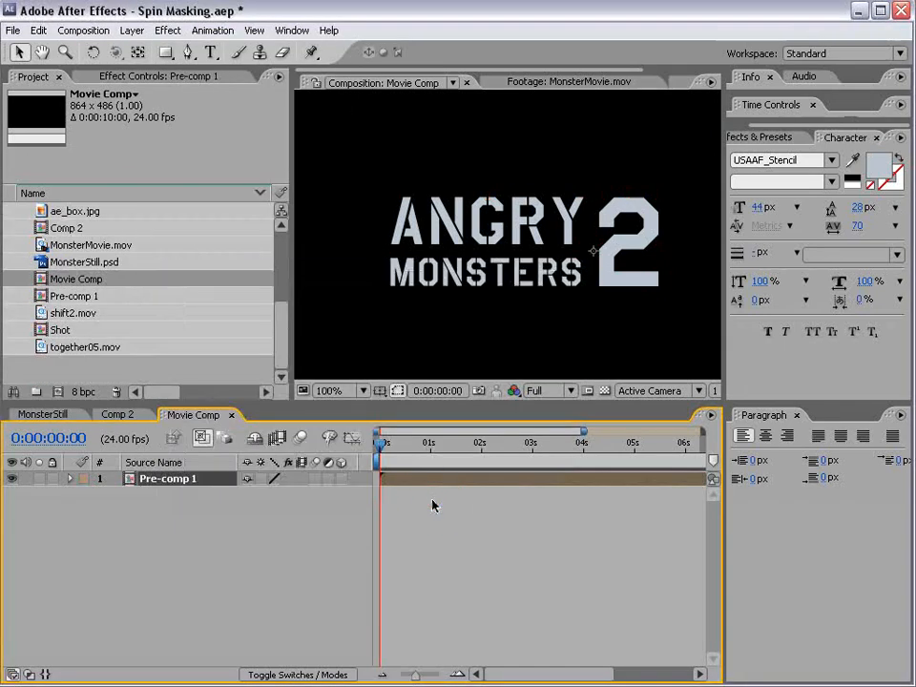
Step: Open the new pre-comp holding both text layers and rename it Title in its composition settings
click(171, 483)
double_click(158, 480)
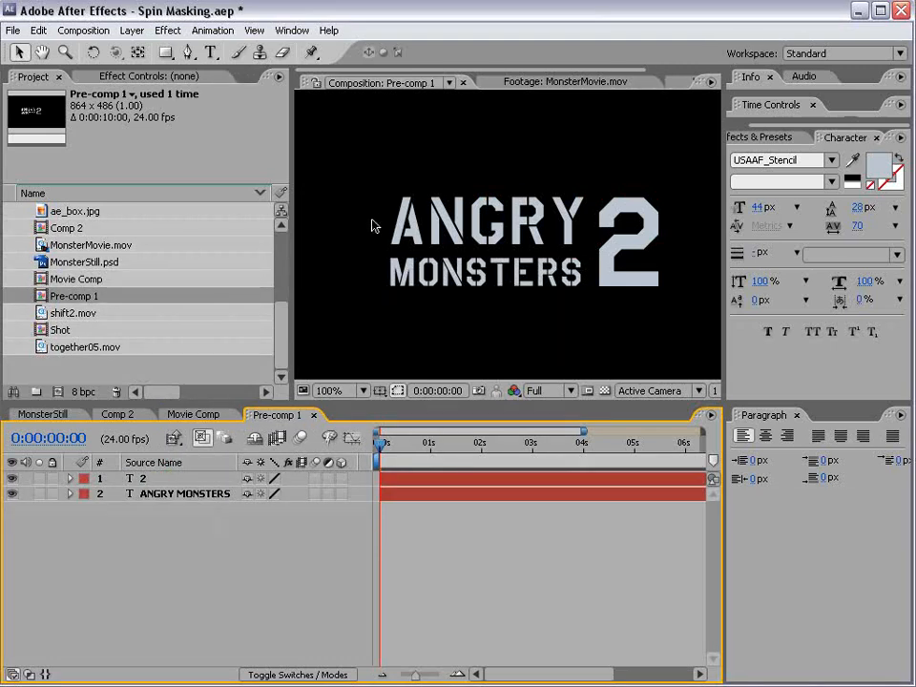
click(401, 224)
click(441, 466)
click(83, 31)
click(99, 72)
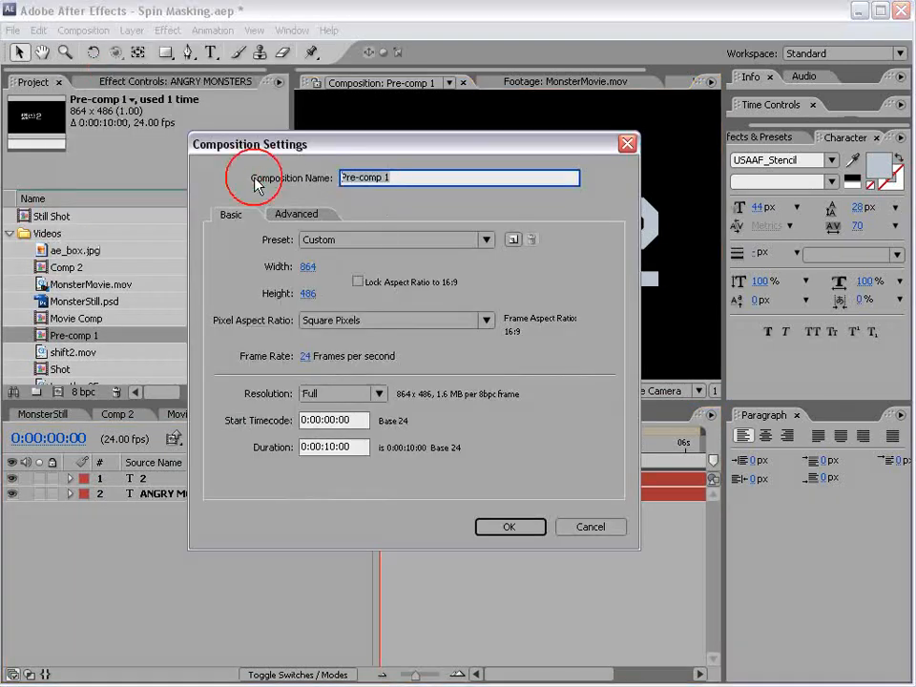
text(Title)
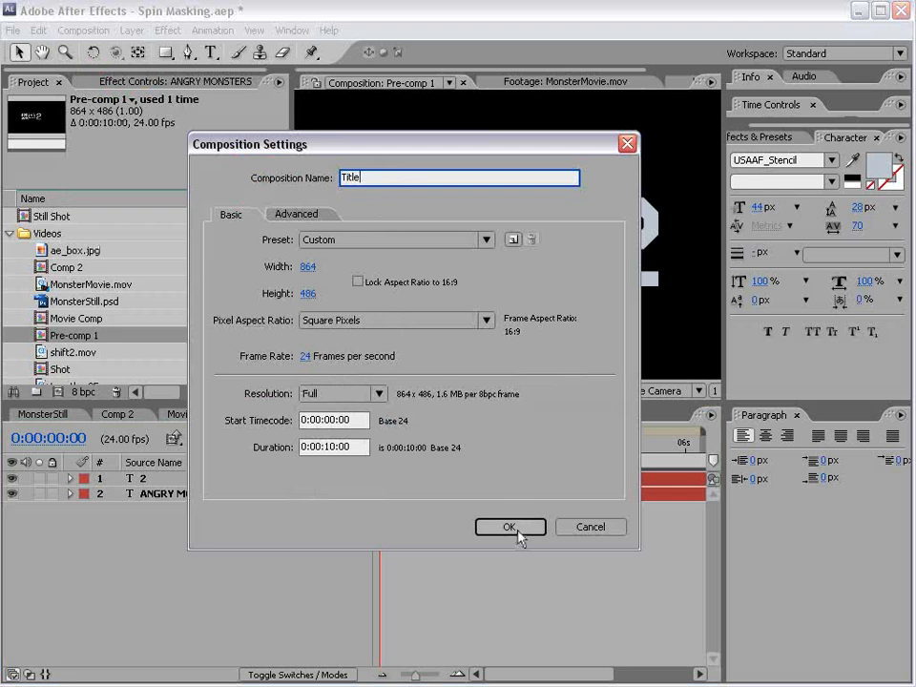
click(517, 529)
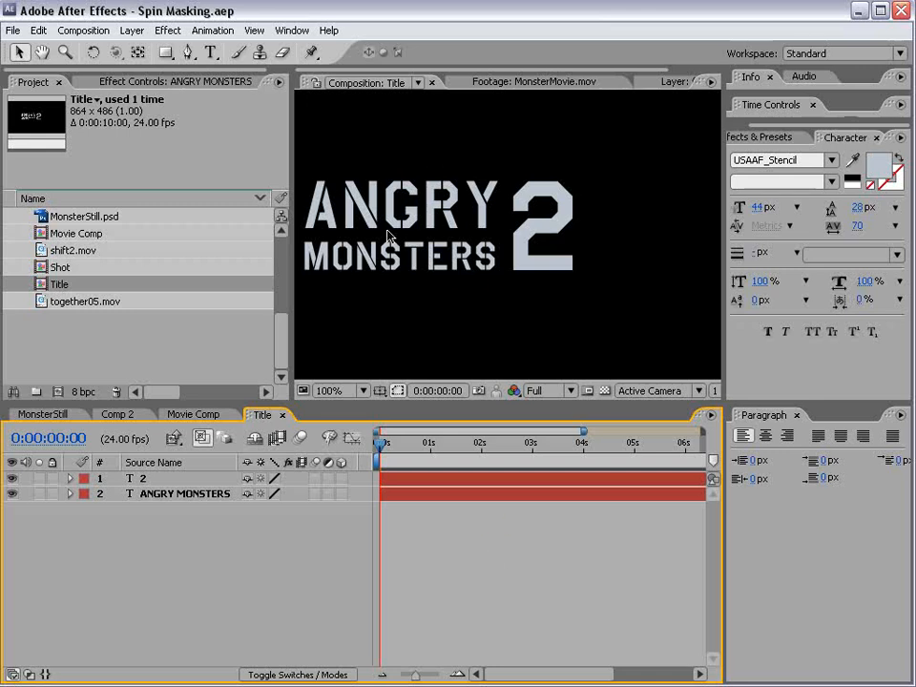
Step: Change the text color of the 2 to a bright yellow-orange
scroll(374, 265, down, 2)
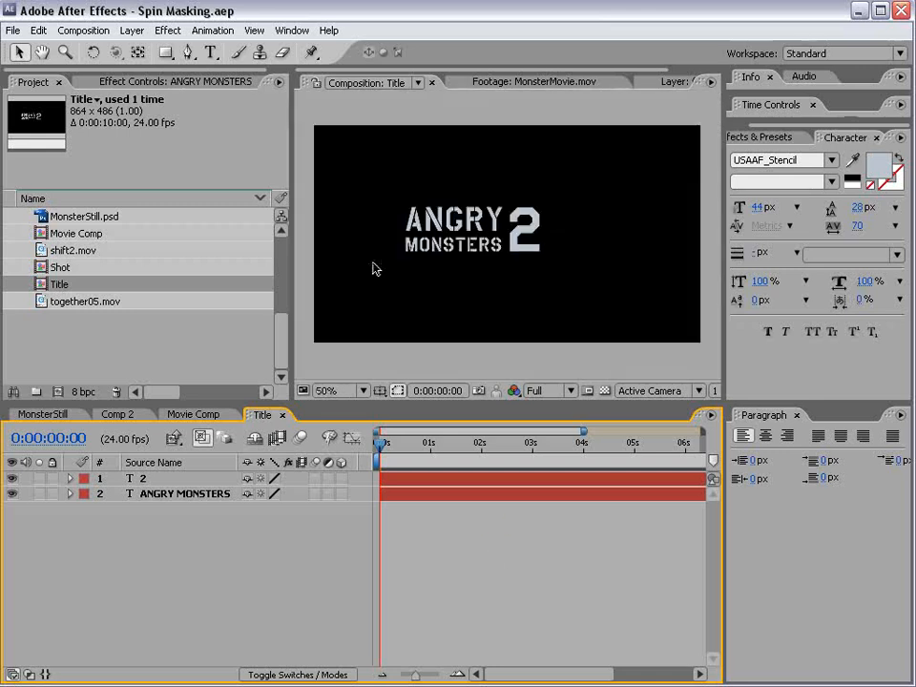
double_click(525, 224)
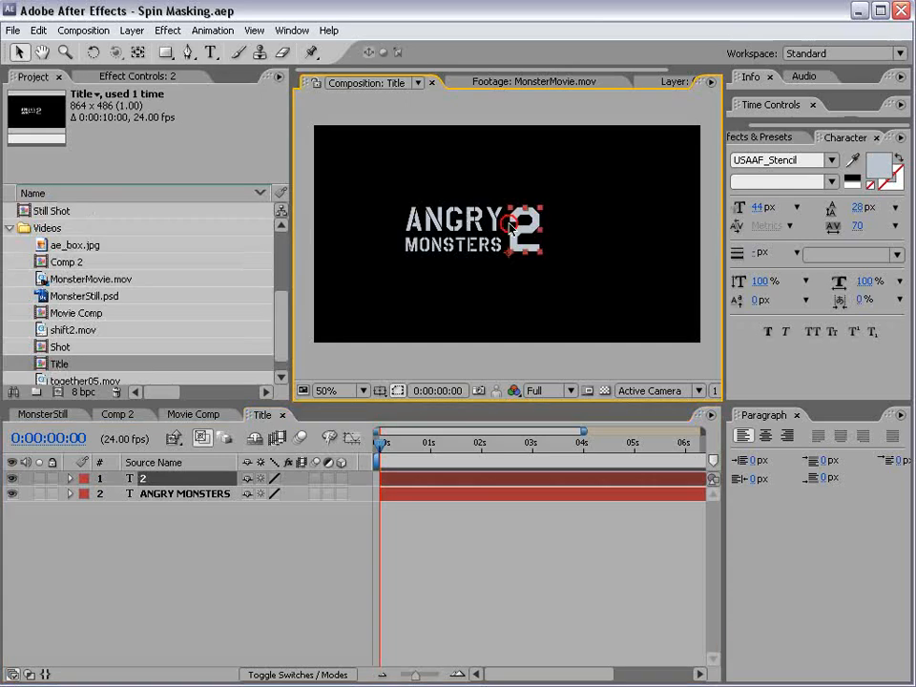
click(866, 168)
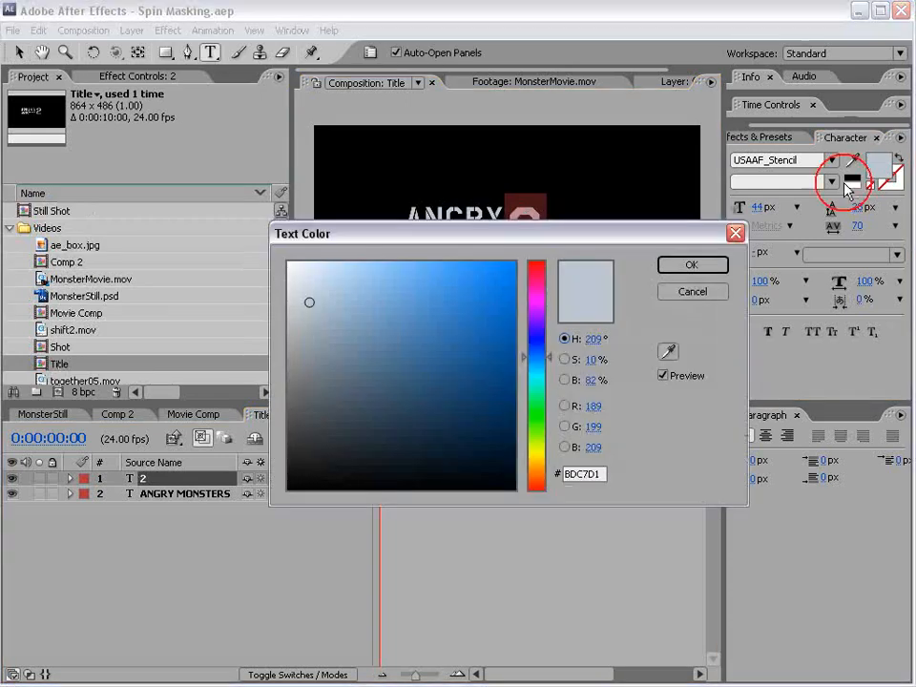
click(536, 470)
drag(483, 241, 471, 305)
mouse_move(443, 336)
mouse_down()
mouse_move(449, 345)
mouse_move(459, 337)
mouse_up()
click(681, 328)
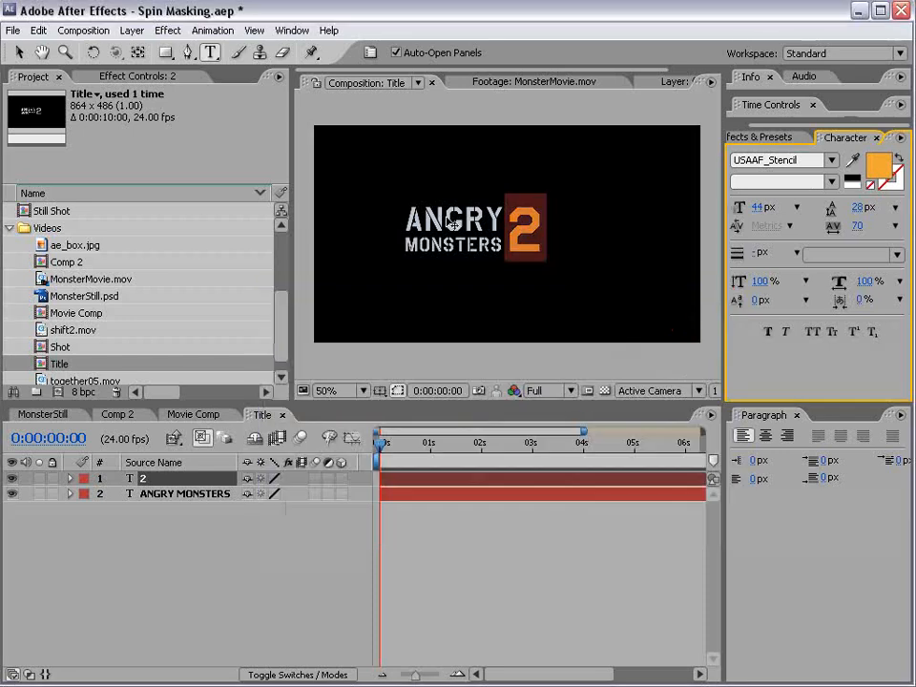
Step: Lighten the text color of the ANGRY MONSTERS layer to a paler gray
click(448, 221)
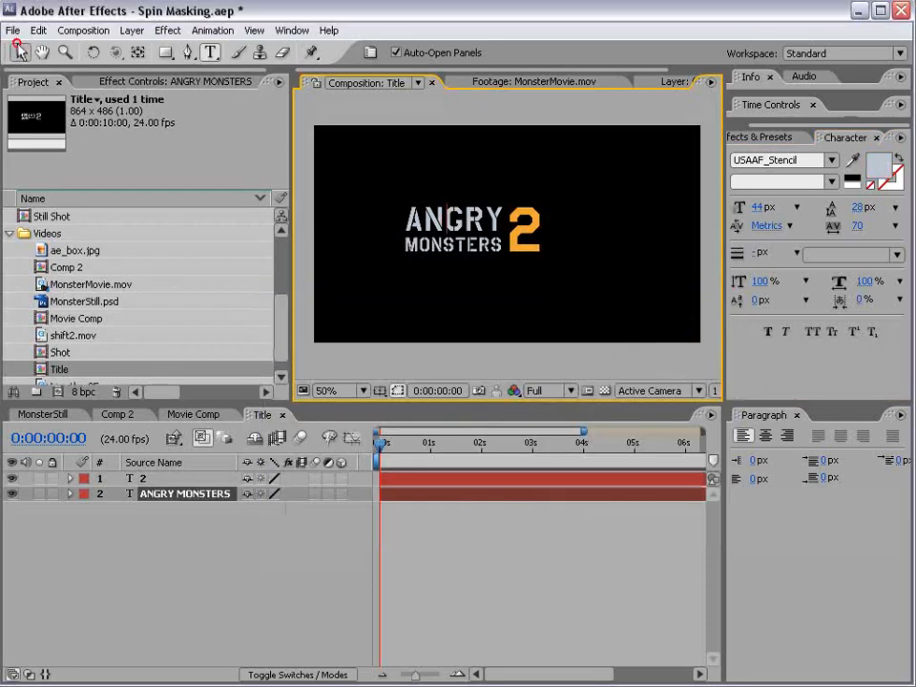
click(18, 51)
click(880, 163)
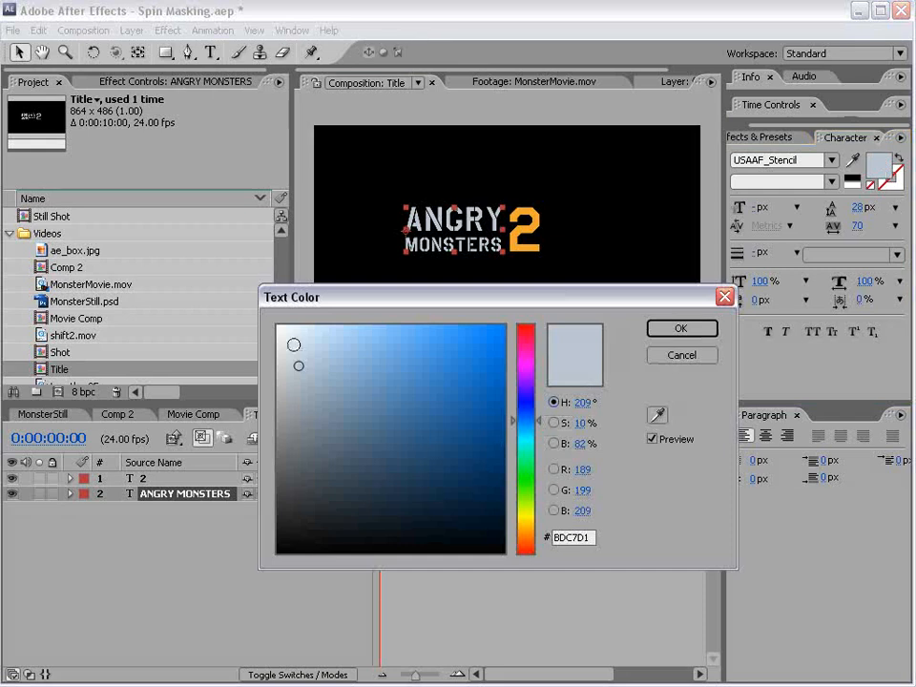
click(682, 328)
click(483, 542)
click(476, 317)
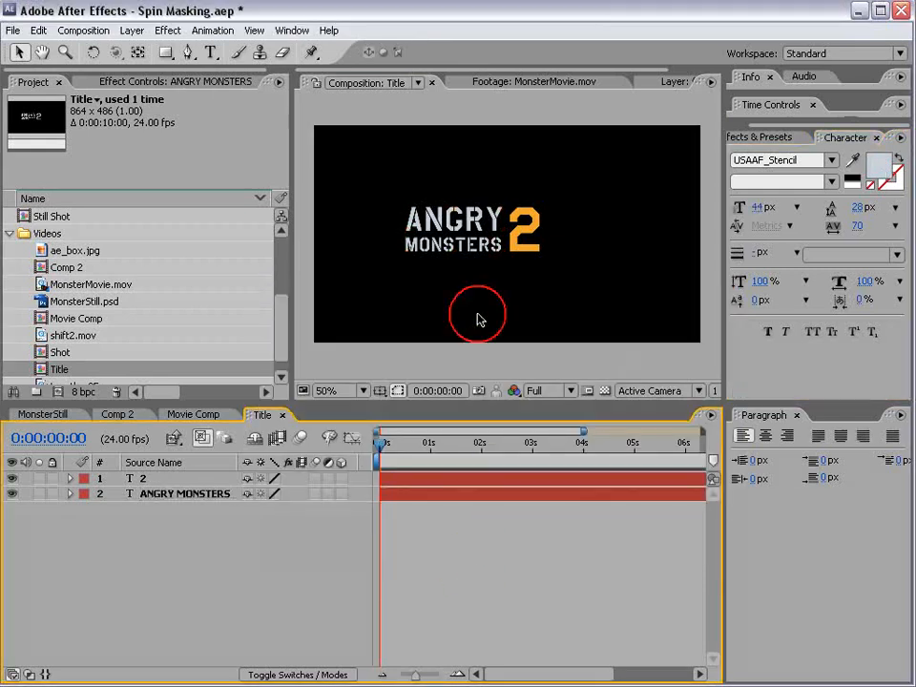
Step: Move both text layers together to the center of the Title composition, checking the placement against the safe guides
click(426, 478)
shift+click(428, 494)
drag(523, 240, 553, 245)
key(apostrophe)
key(apostrophe)
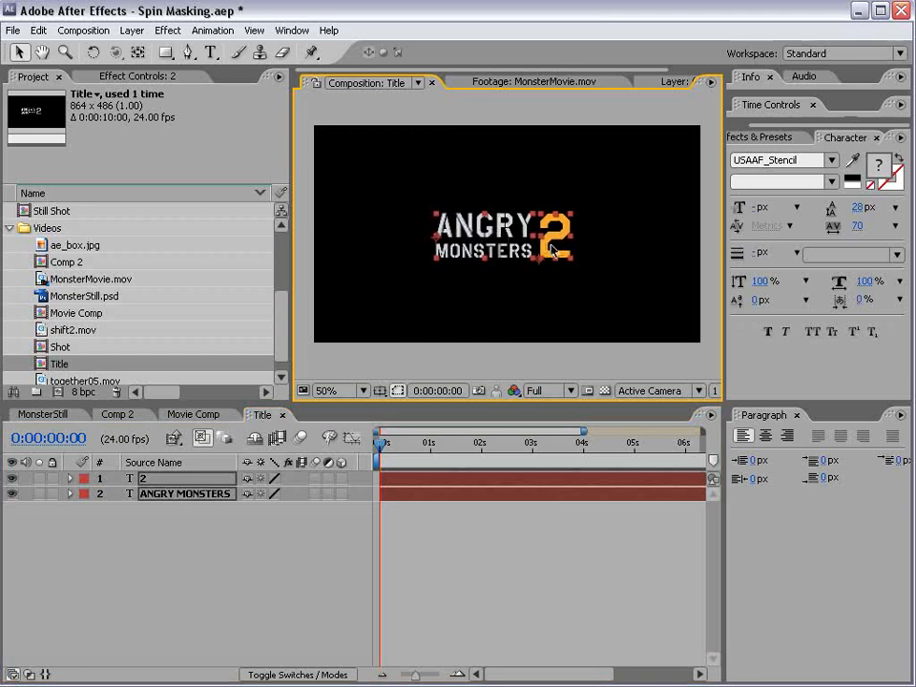
click(491, 575)
scroll(486, 286, up, 1)
scroll(485, 290, down, 1)
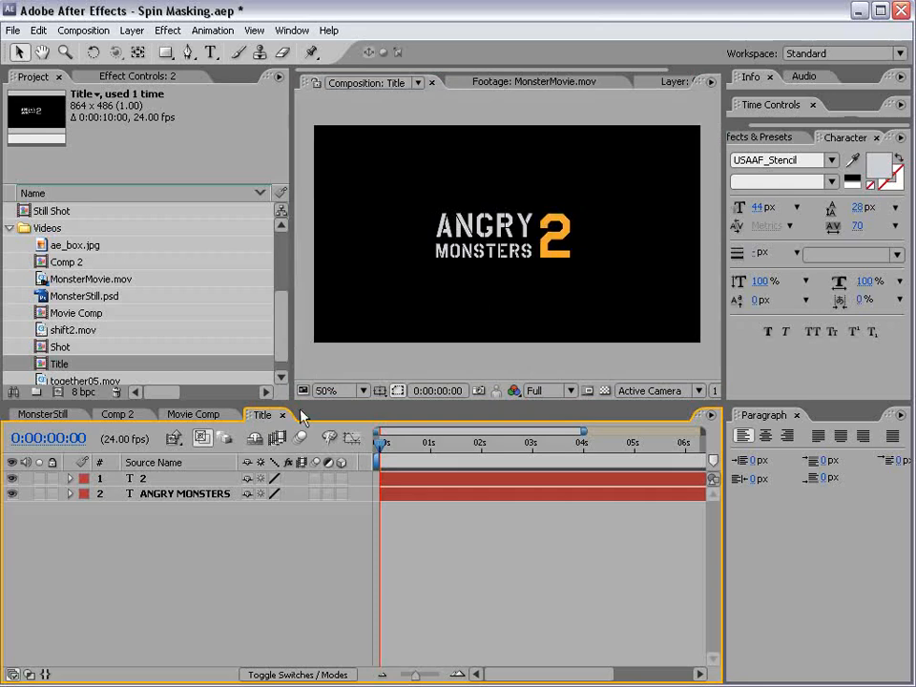
Step: Close the Title composition to return to Movie Comp, and select Grunge_gray_12.jpg in the Riot Gear Textures folder
click(283, 415)
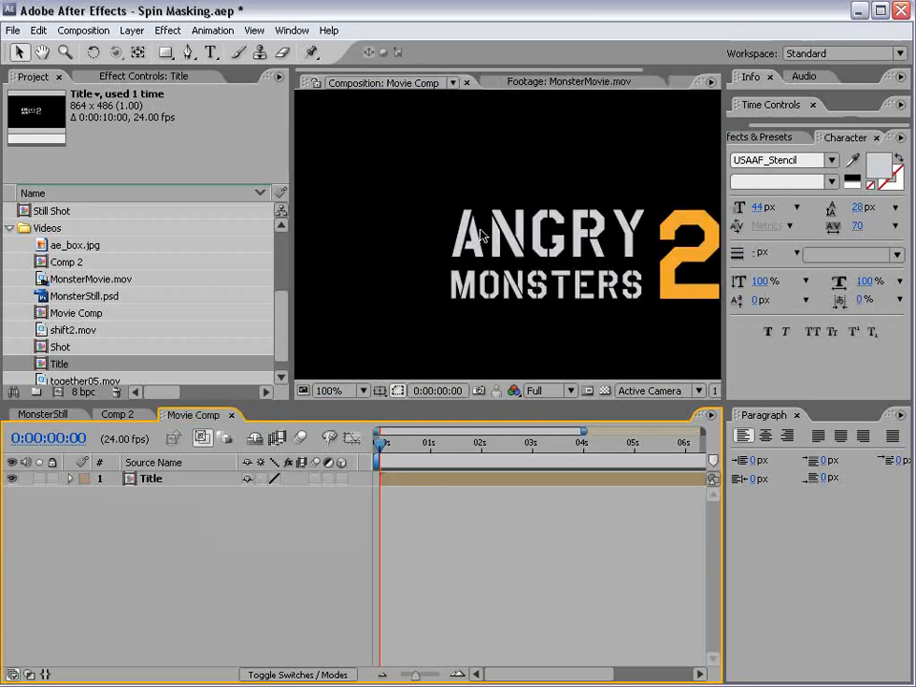
scroll(501, 328, down, 1)
click(601, 328)
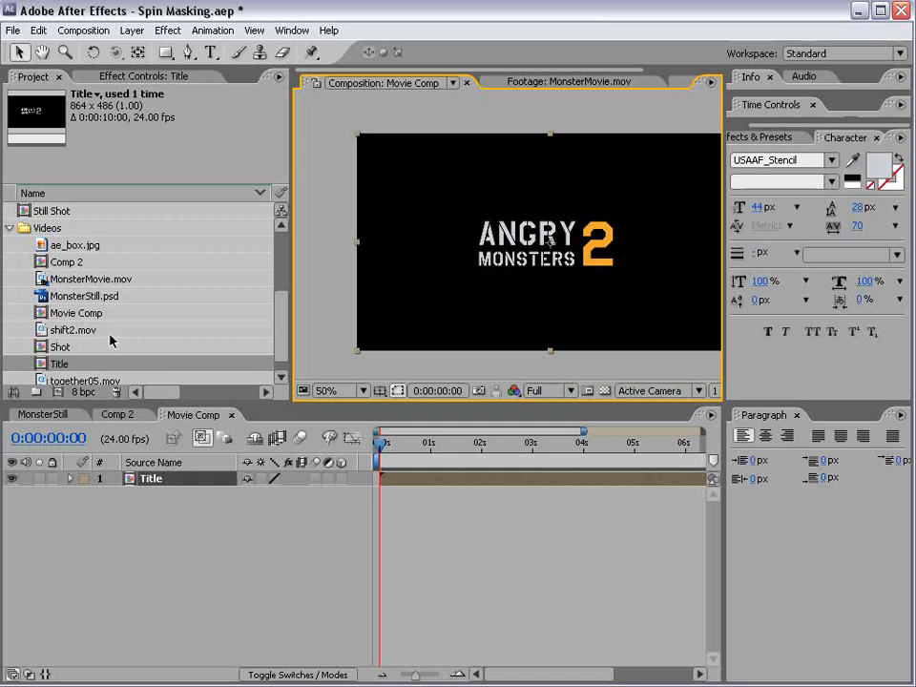
drag(288, 309, 282, 271)
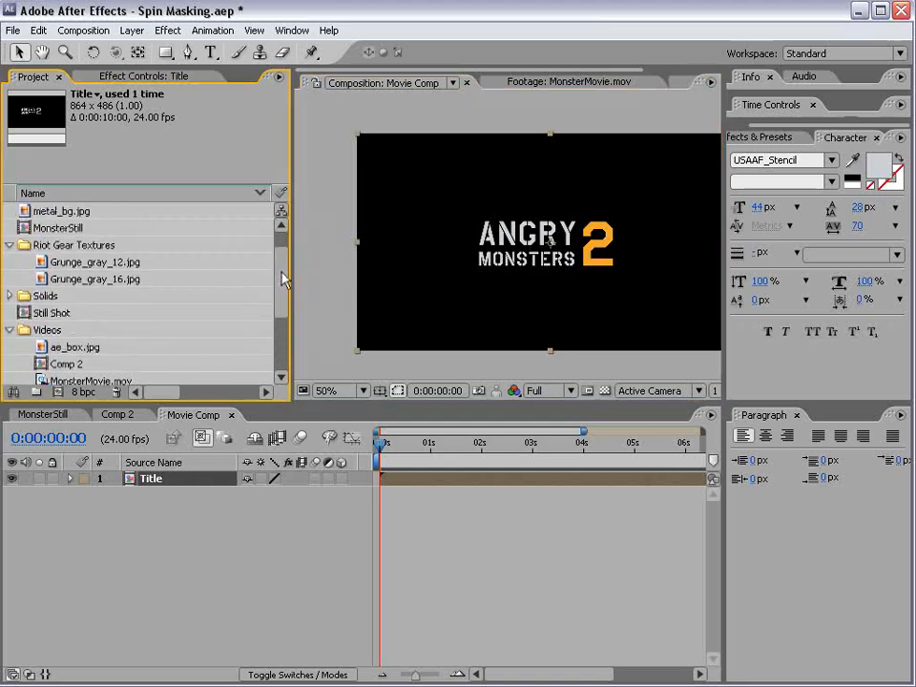
click(73, 262)
Step: Switch to Firefox, view the Riot Gear listing on the Video Copilot products page, and return to After Effects
key(alt+Tab)
scroll(349, 322, up, 1)
drag(883, 641, 862, 456)
click(102, 284)
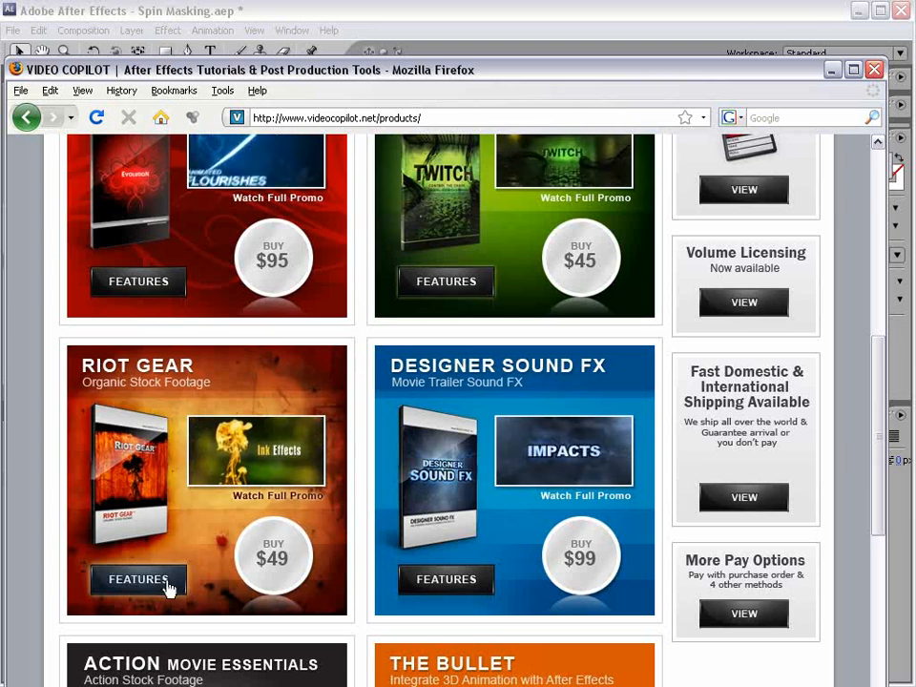
click(219, 13)
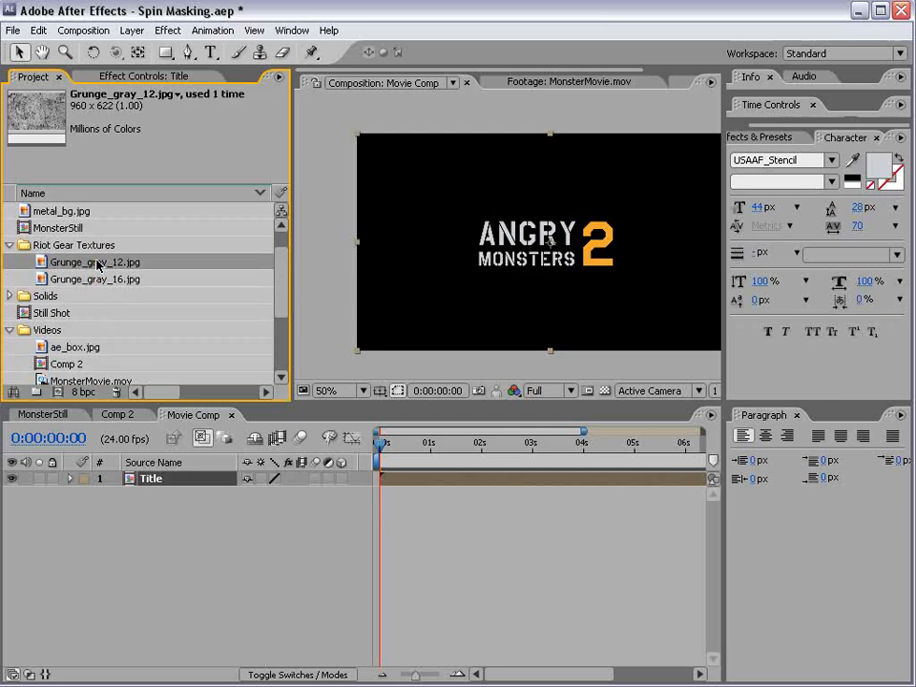
Step: Compare the two Riot Gear textures, add Grunge_gray_12.jpg to Movie Comp and place it above the Title layer
click(63, 278)
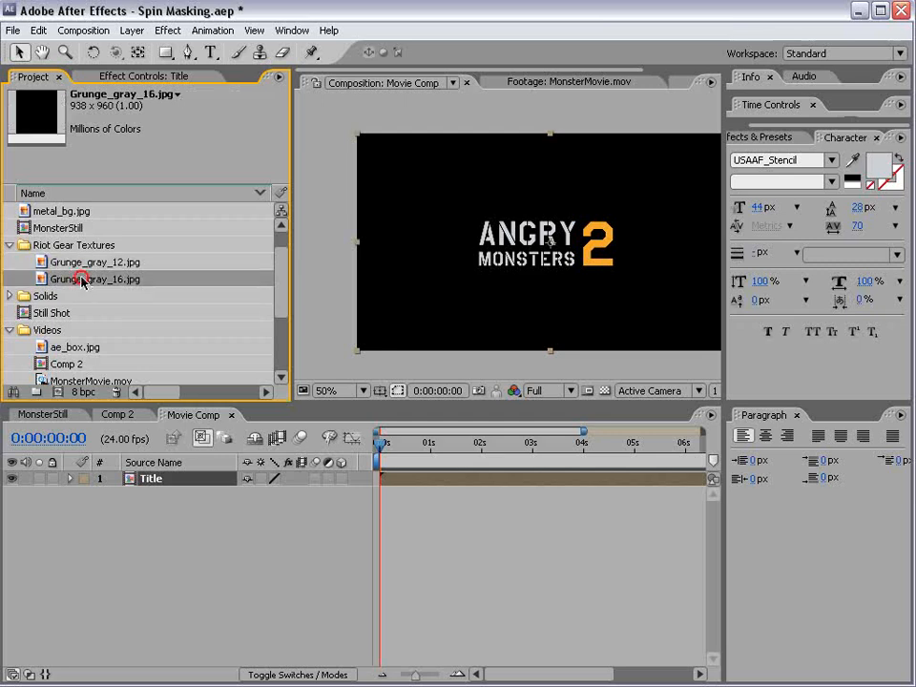
click(67, 267)
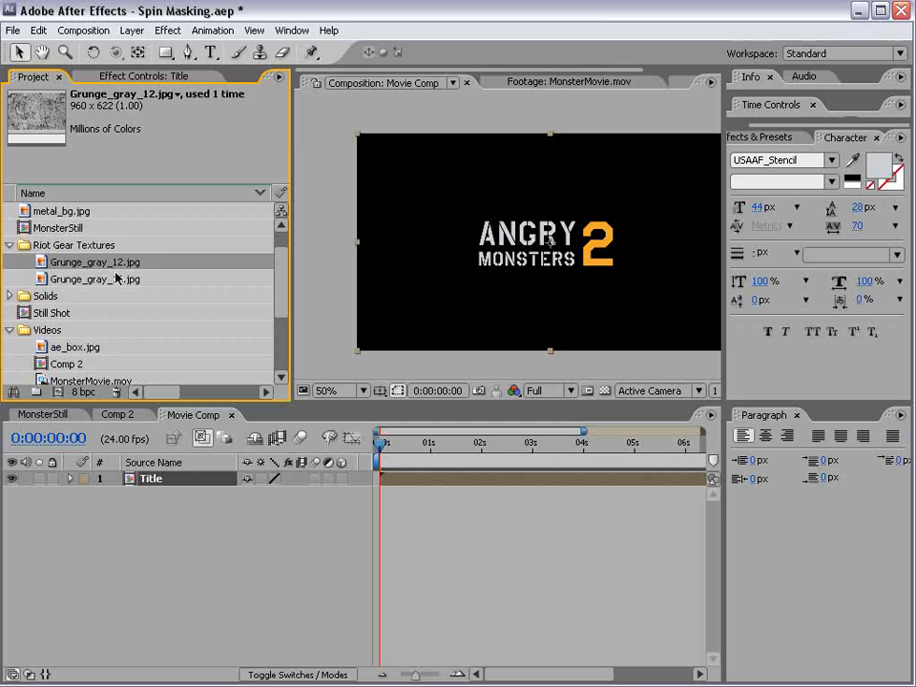
click(67, 278)
drag(63, 262, 146, 492)
scroll(464, 277, up, 2)
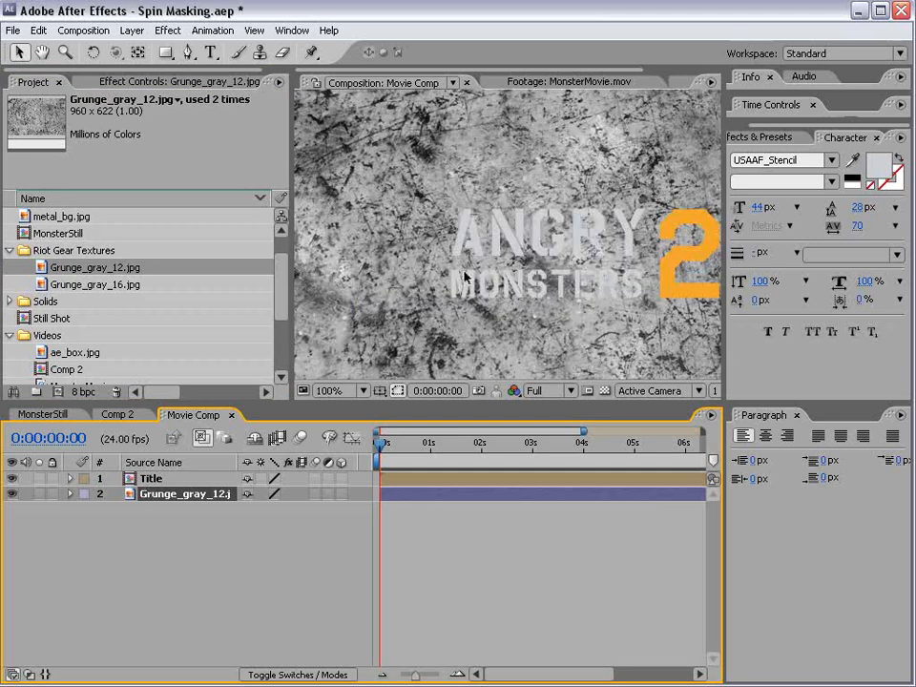
drag(152, 493, 150, 479)
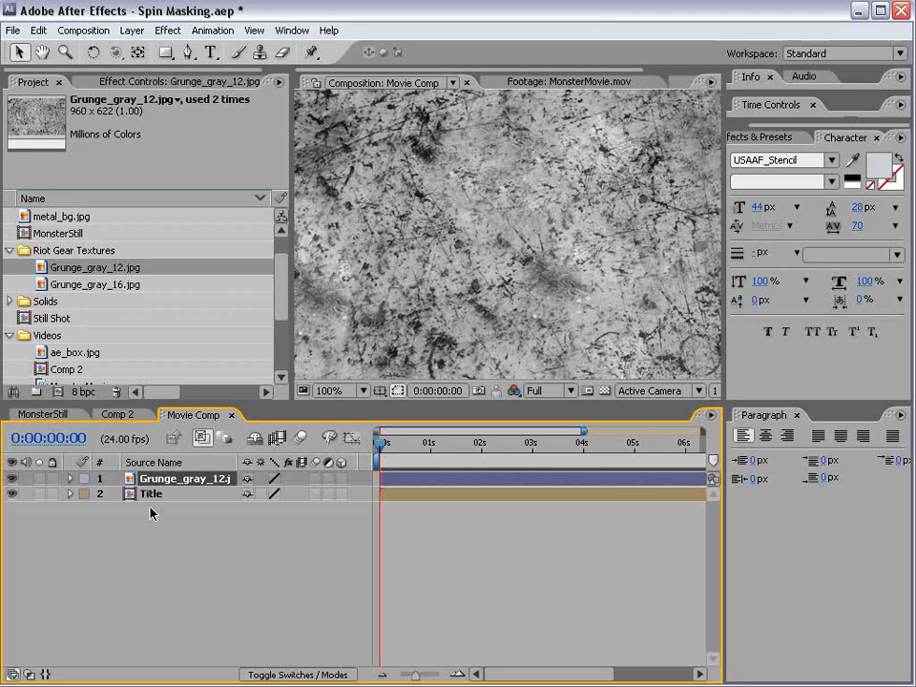
Step: Set the Title layer's track matte to Luma Matte using Grunge_gray_12.jpg
click(153, 496)
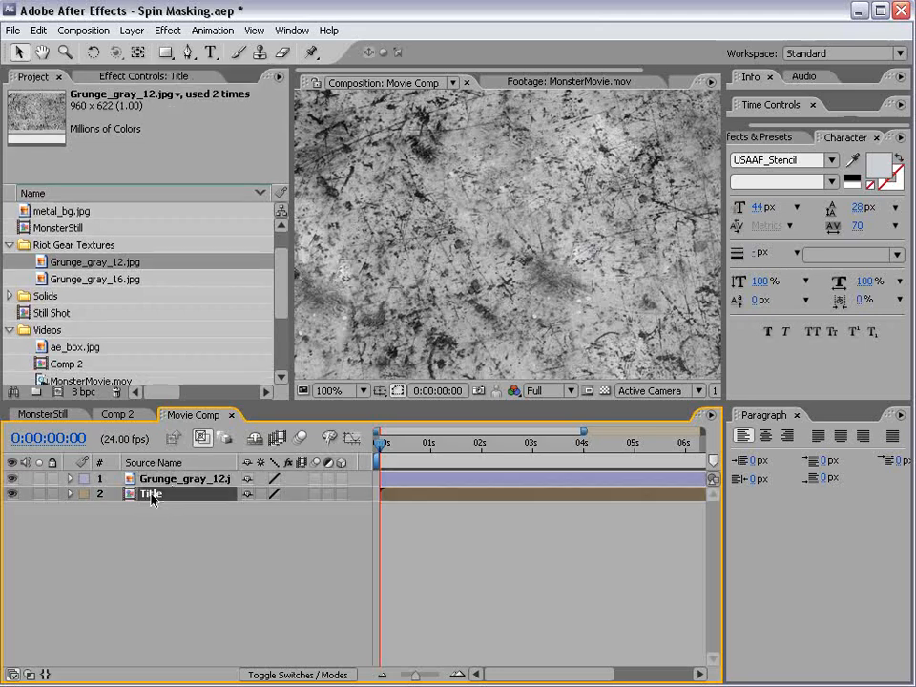
key(F4)
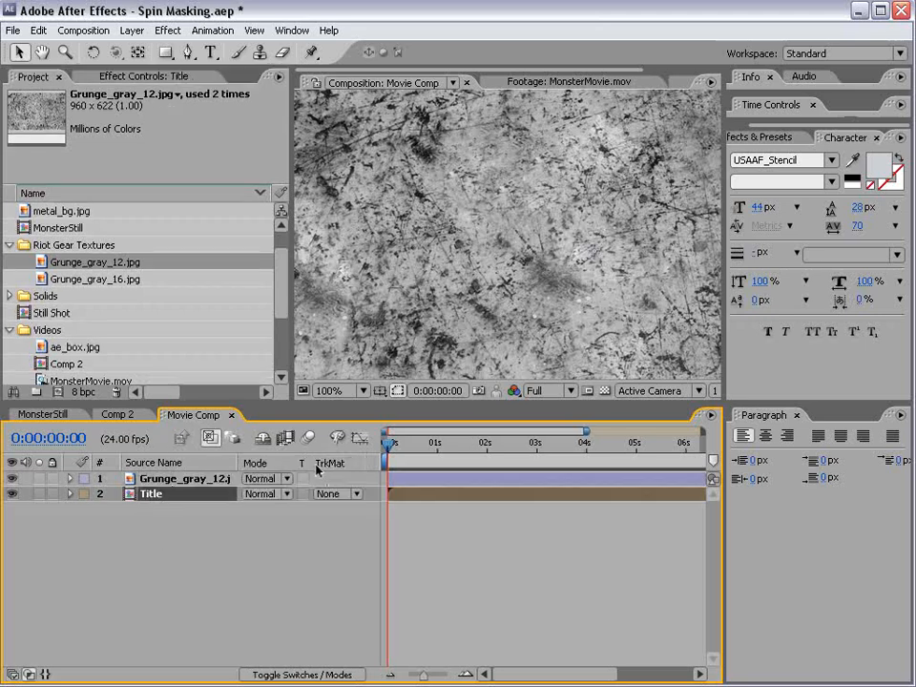
click(344, 496)
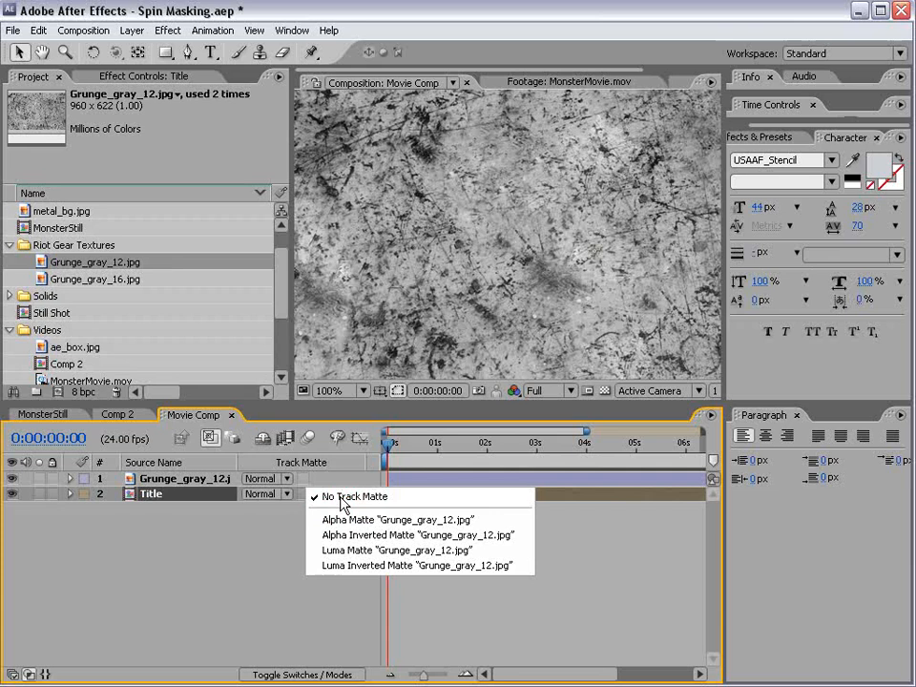
click(351, 550)
key(space)
drag(659, 279, 572, 269)
Step: Select the Grunge_gray_12.jpg matte layer and open the list of Color Correction effects for it
click(177, 479)
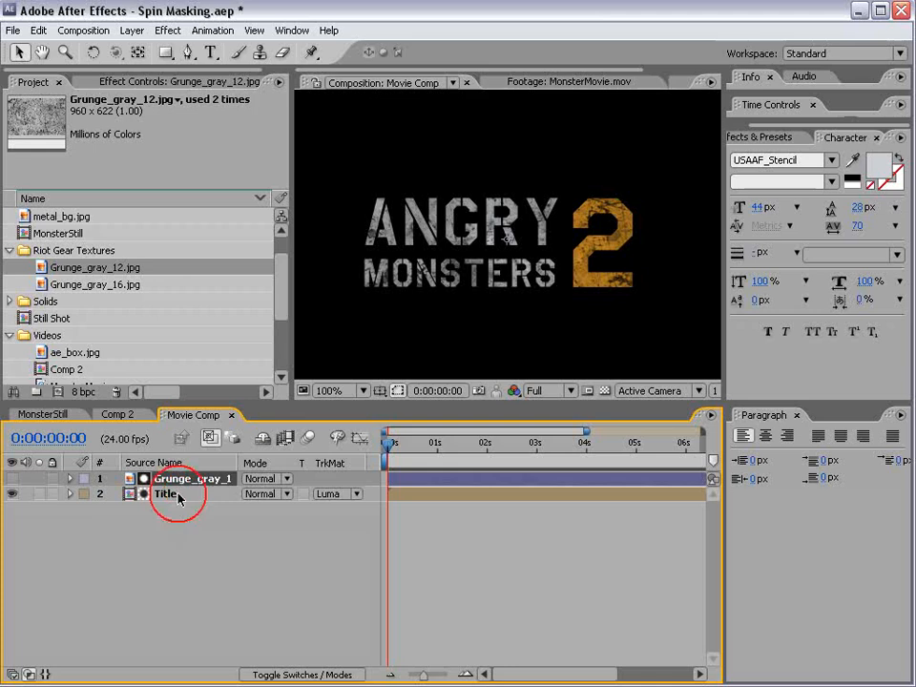
click(168, 30)
mouse_move(203, 164)
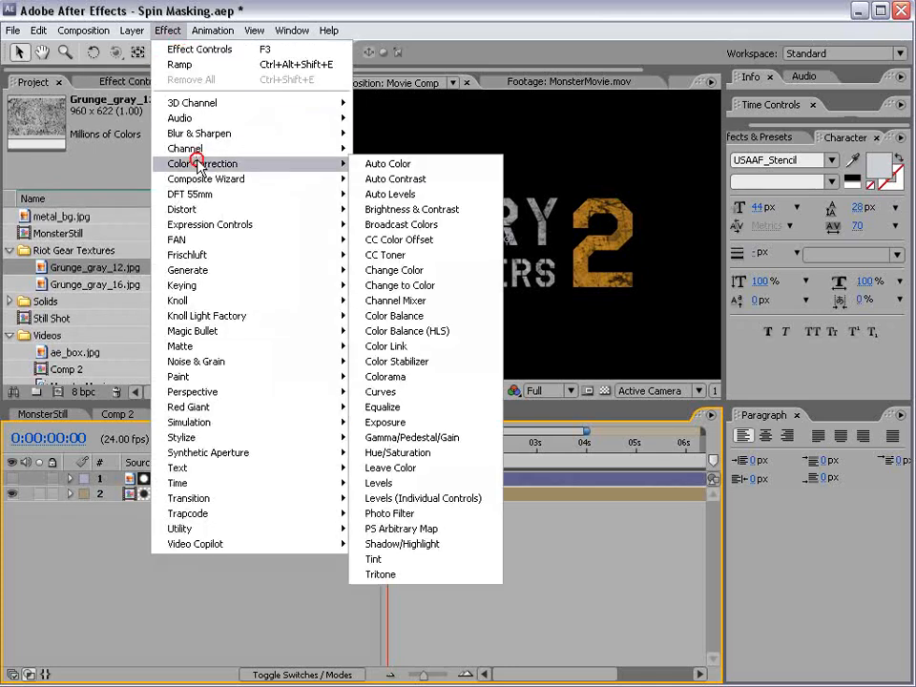
Step: Apply a Curves effect to the Grunge_gray_12.jpg matte layer and shape its RGB curve into a contrast-boosting S
click(380, 391)
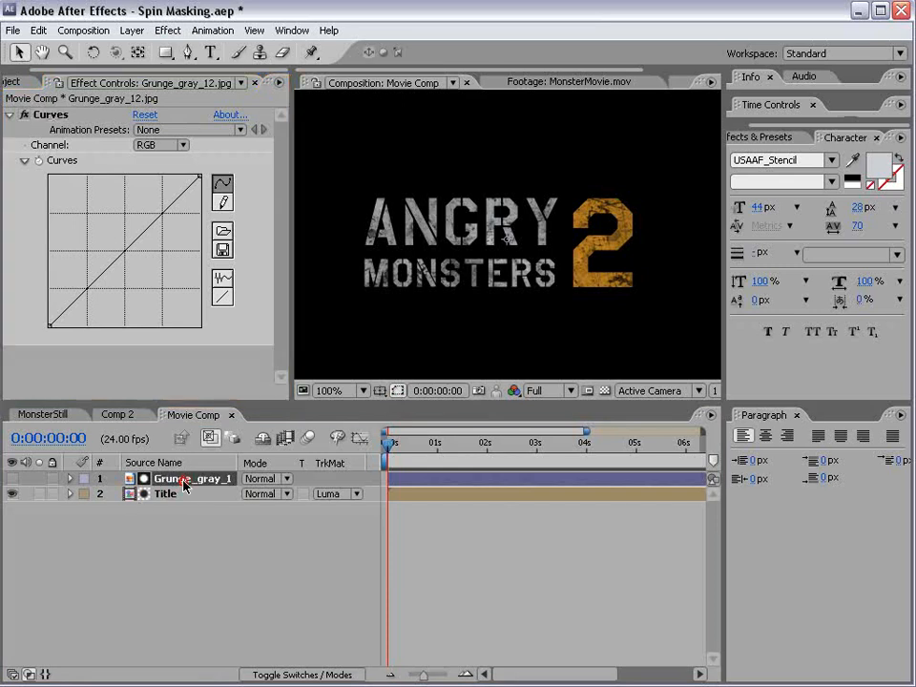
click(11, 479)
drag(129, 250, 120, 218)
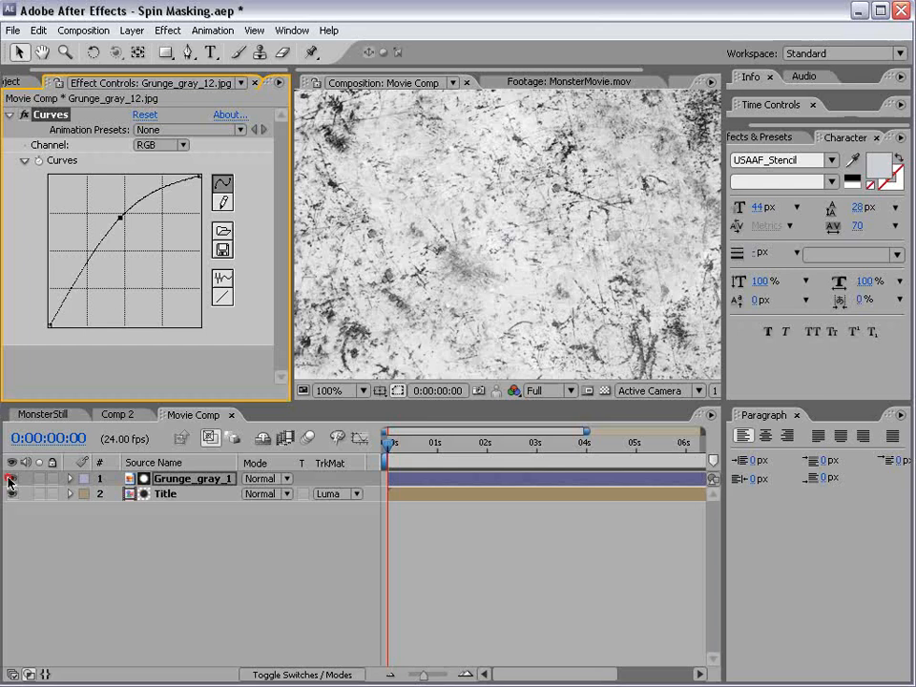
click(11, 479)
mouse_move(119, 218)
mouse_down()
mouse_move(145, 248)
mouse_move(149, 209)
mouse_move(136, 208)
mouse_up()
drag(77, 275, 89, 291)
drag(137, 207, 130, 205)
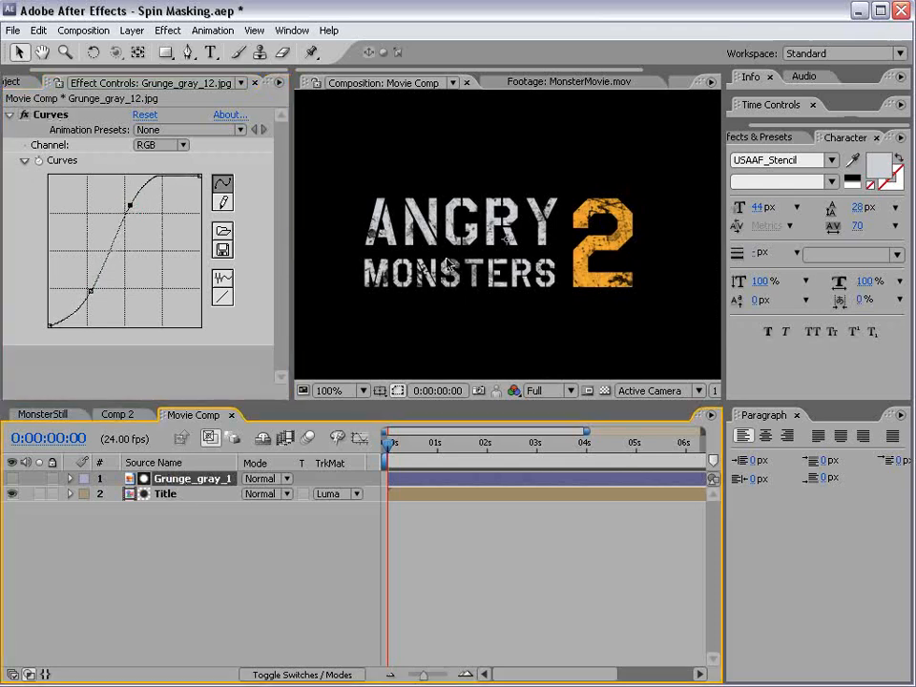
Step: Fine-tune the upper point of the grunge layer's RGB curve to adjust the wear on the title lettering
scroll(363, 181, down, 2)
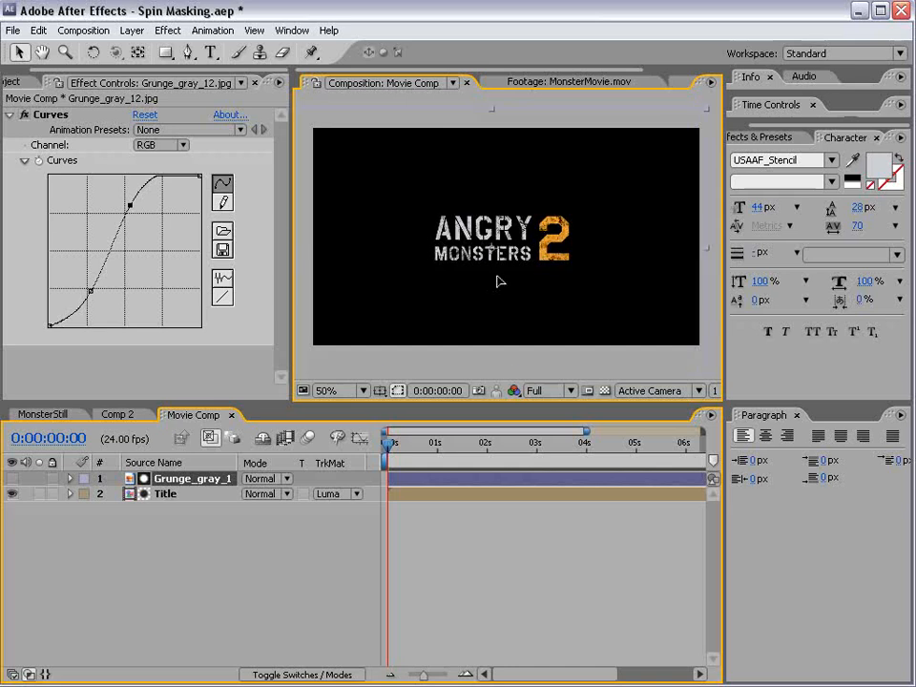
scroll(526, 310, up, 2)
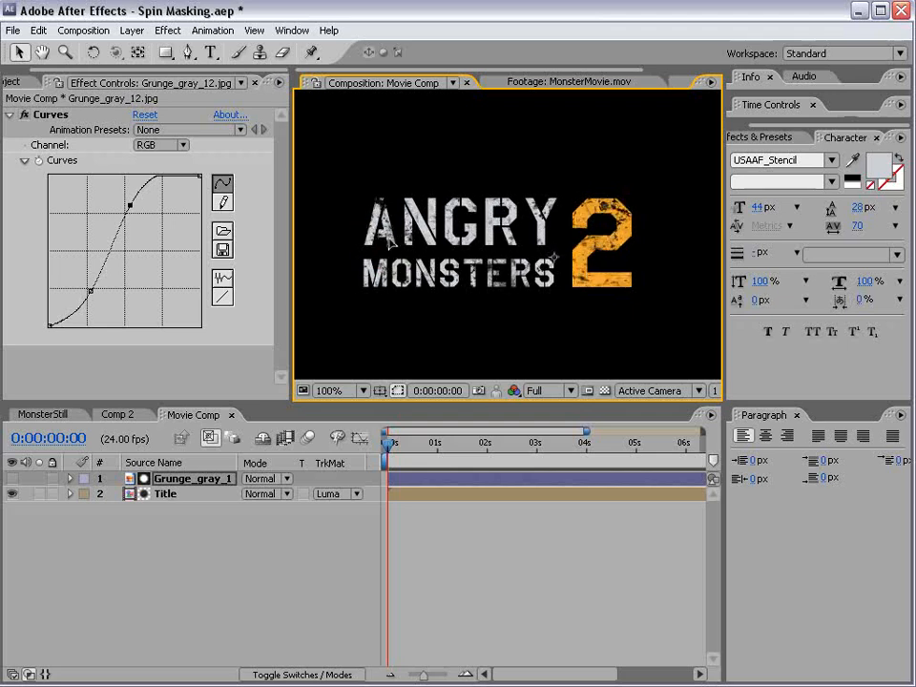
click(474, 281)
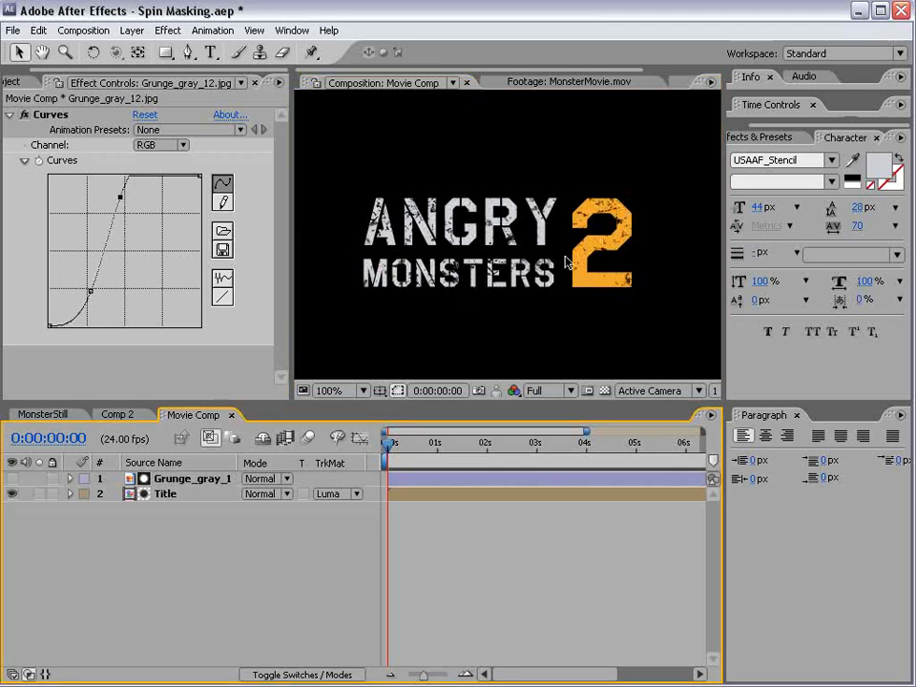
drag(120, 197, 127, 200)
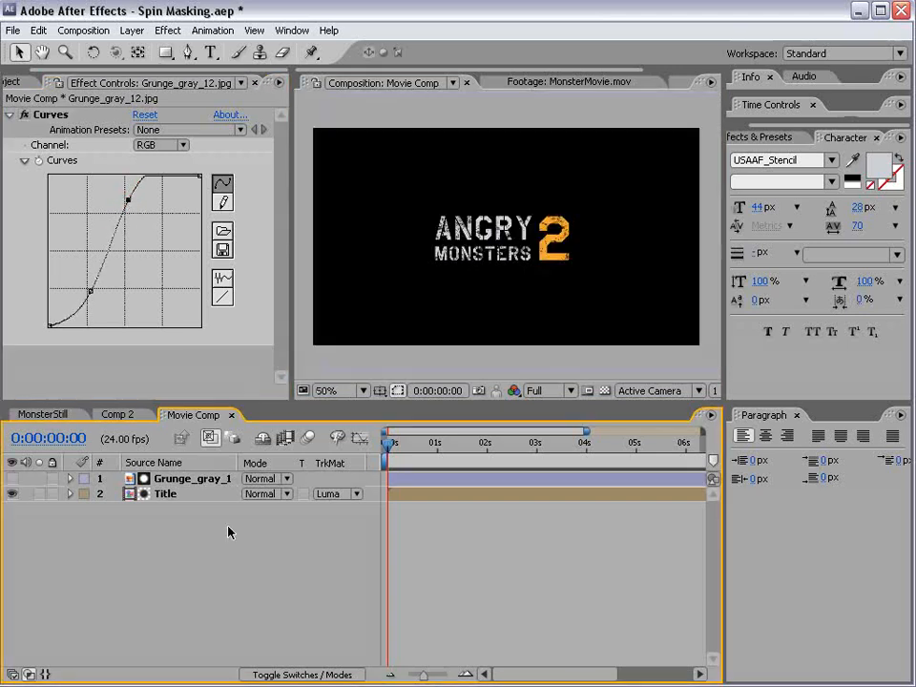
Step: Pre-compose the grunge and Title layers into a new composition named Title-Distressed, moving all attributes into it
click(173, 478)
shift+click(162, 493)
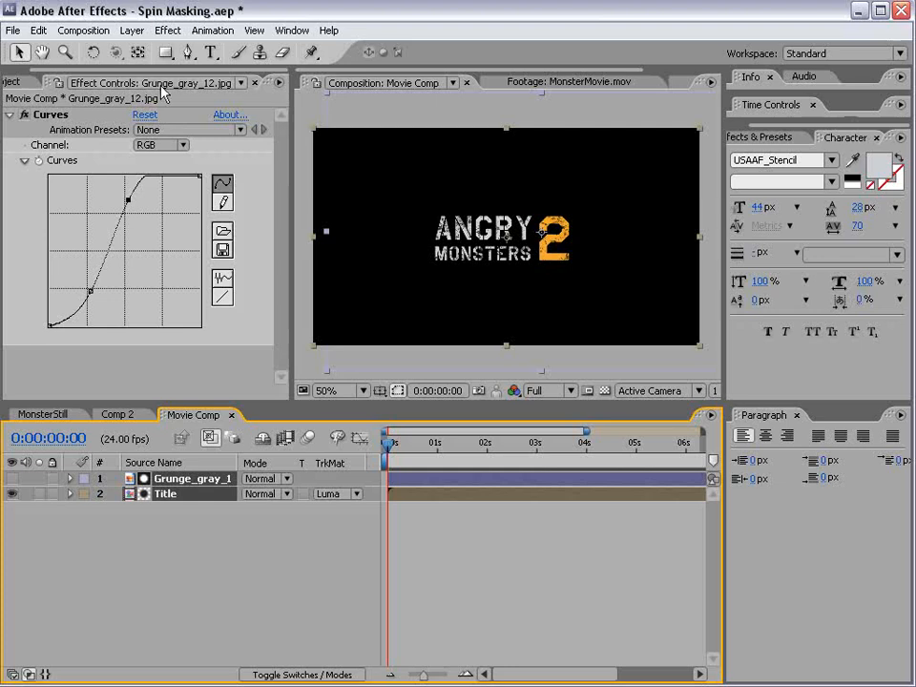
click(131, 30)
click(167, 563)
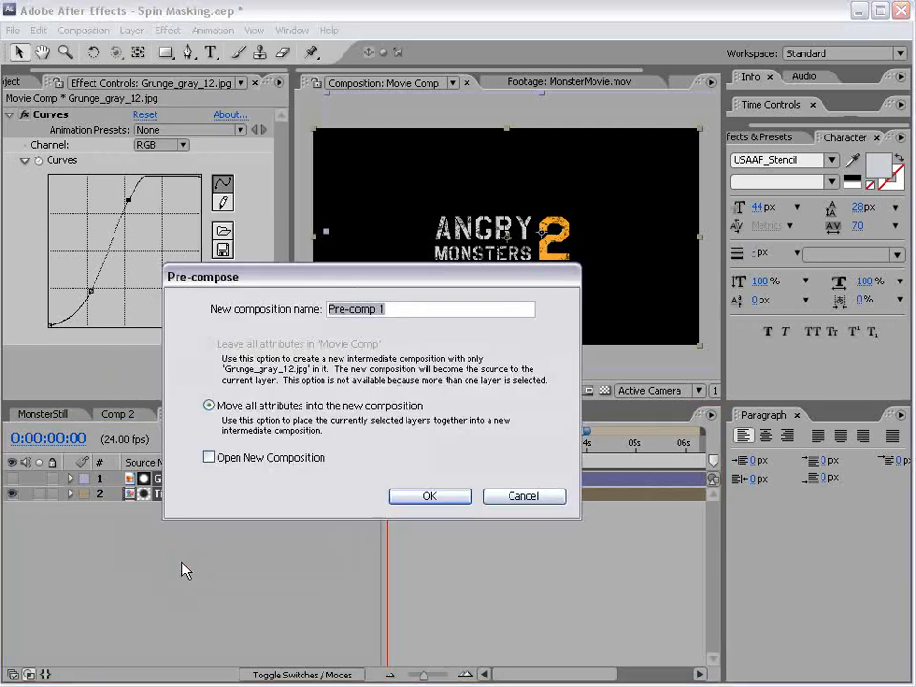
drag(401, 307, 235, 319)
text(T)
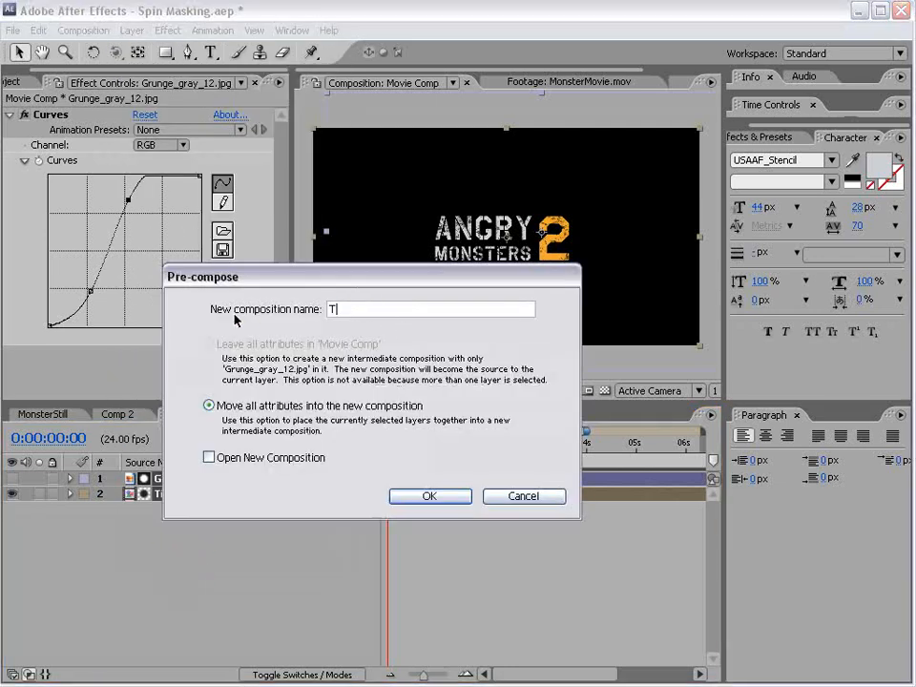
text(itle-Distressed)
click(429, 496)
click(425, 467)
drag(425, 466, 301, 477)
click(455, 481)
scroll(499, 179, up, 1)
scroll(491, 198, down, 1)
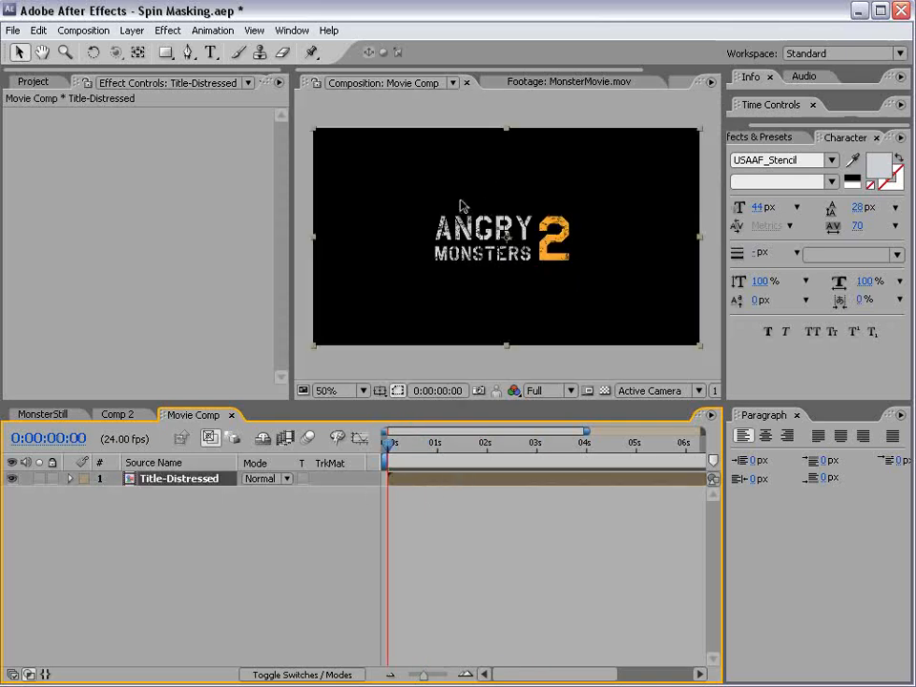
Step: Open the metal_bg.jpg footage from the project, examine it enlarged, and return to the Movie Comp view
drag(293, 200, 266, 200)
click(33, 81)
drag(256, 250, 262, 286)
double_click(78, 234)
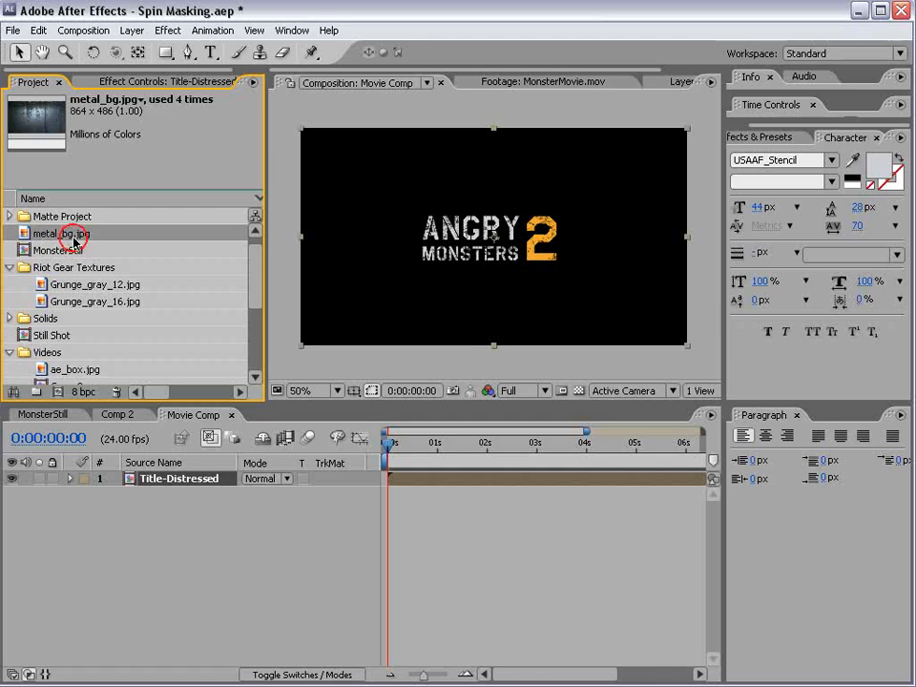
key(grave)
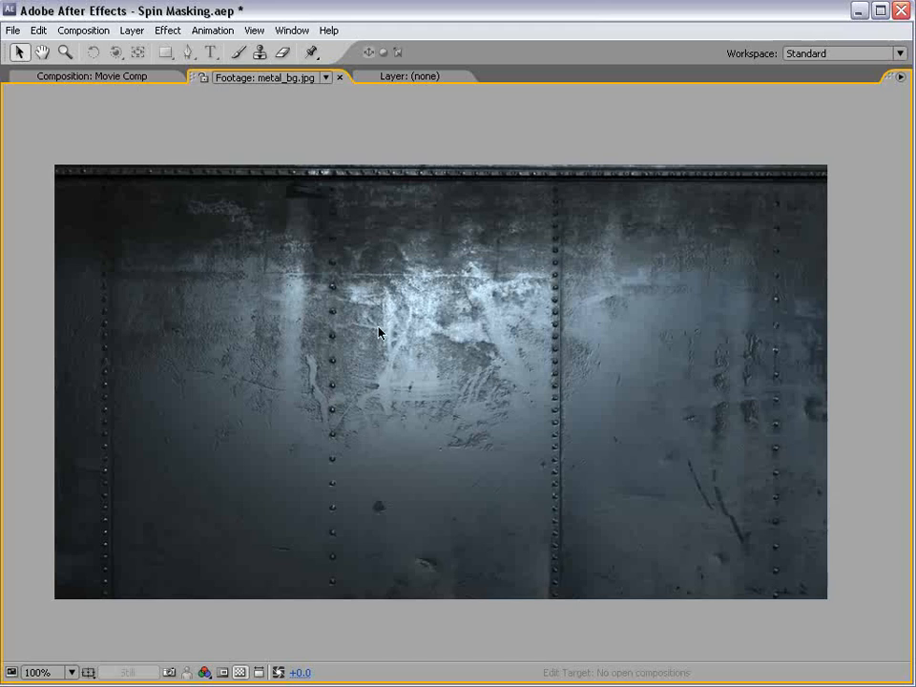
key(grave)
click(498, 597)
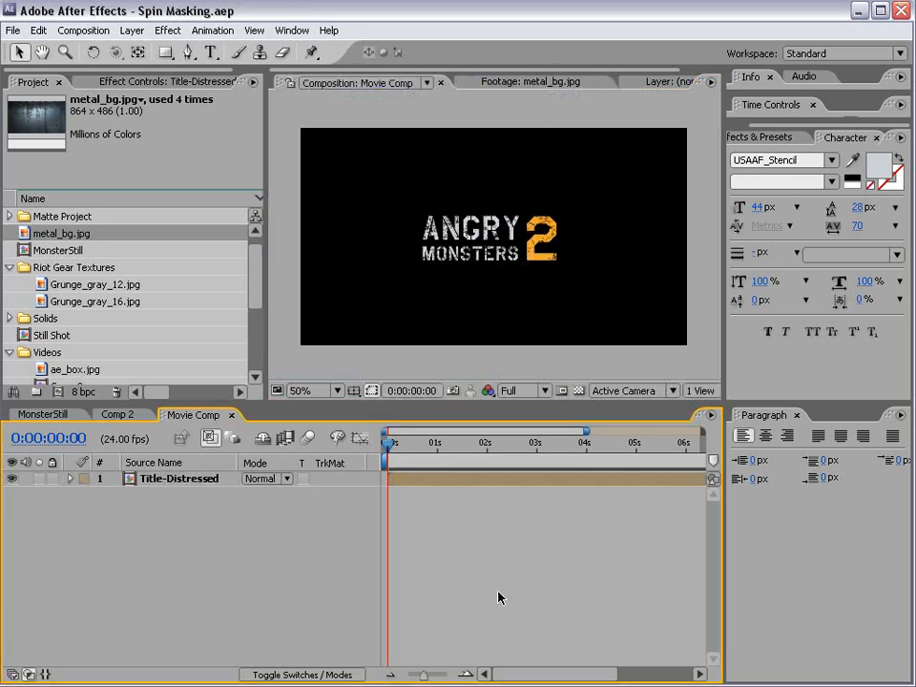
click(498, 84)
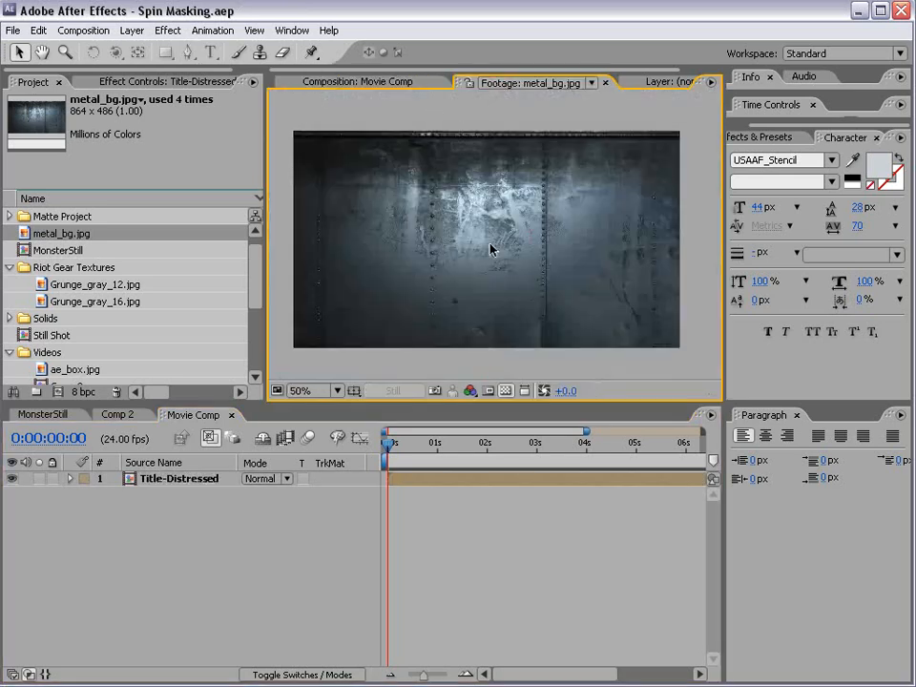
click(339, 86)
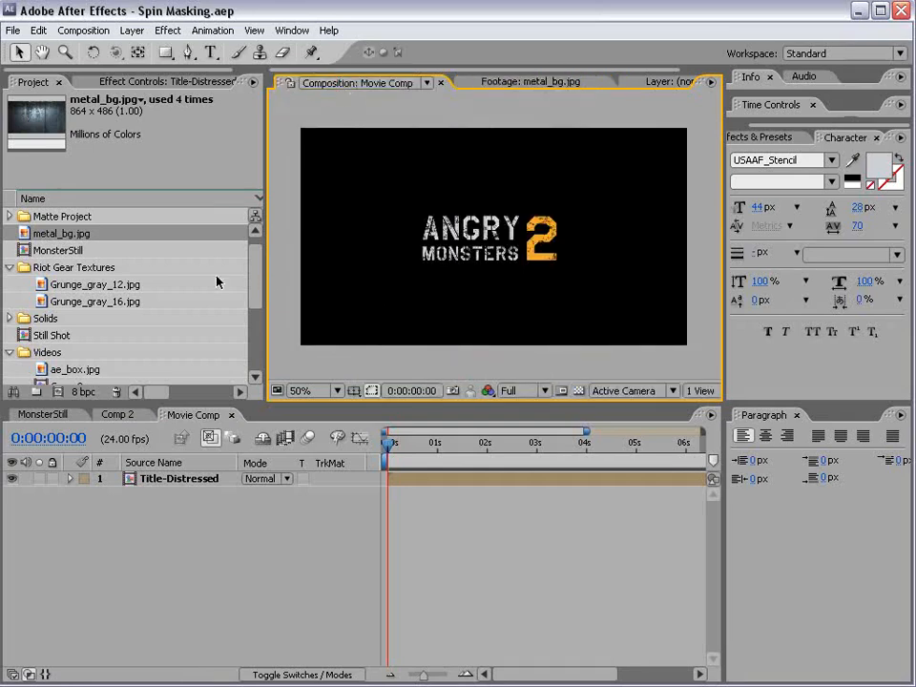
Step: Place metal_bg.jpg above Title-Distressed in Movie Comp and make it a 3D layer
drag(57, 237, 496, 239)
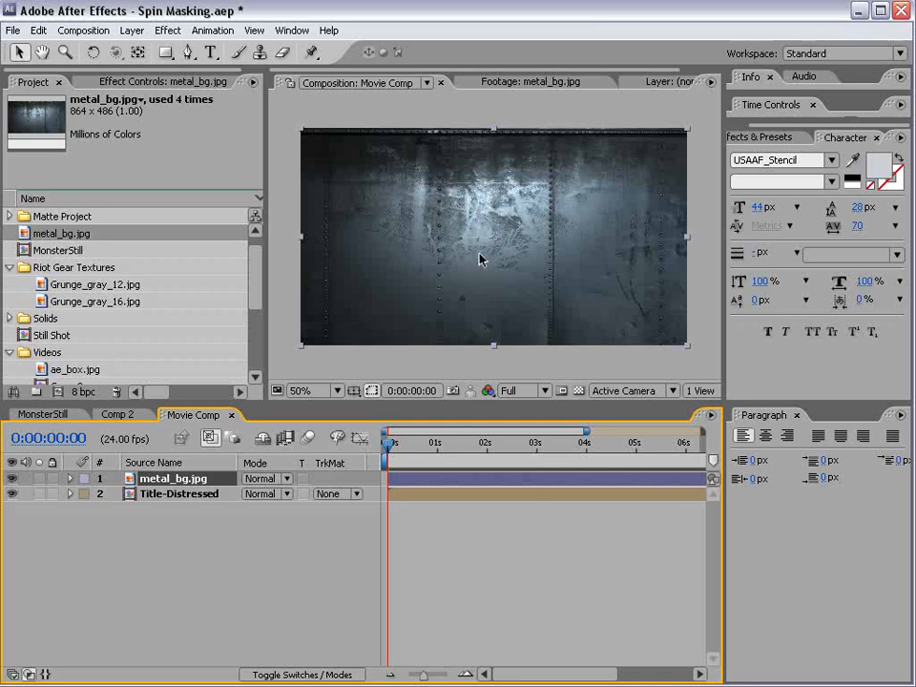
key(F4)
click(341, 479)
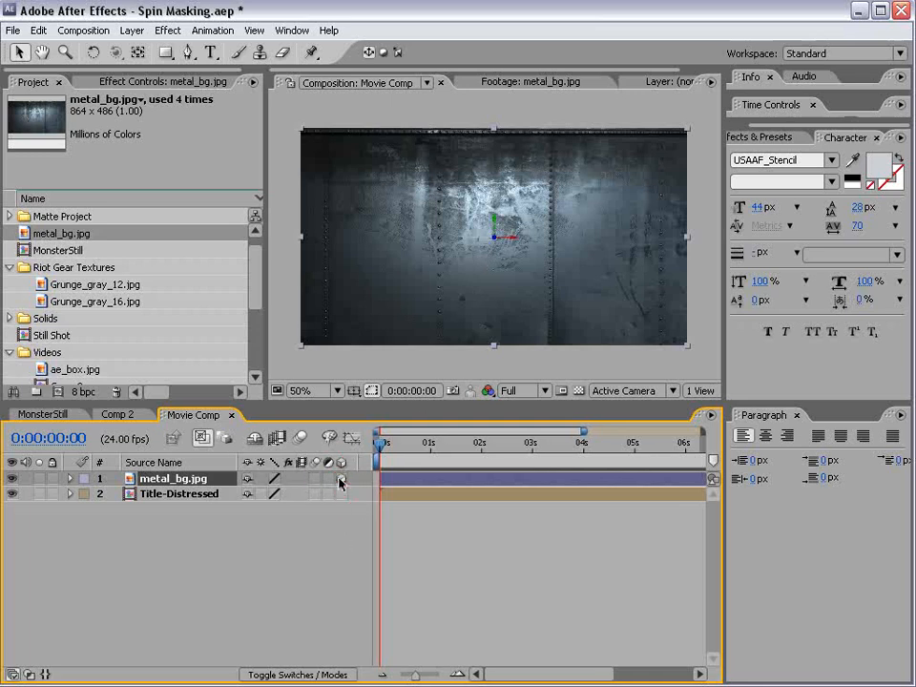
Step: Move the metal_bg.jpg layer's anchor point to the middle of its top edge with the Pan Behind tool
click(138, 53)
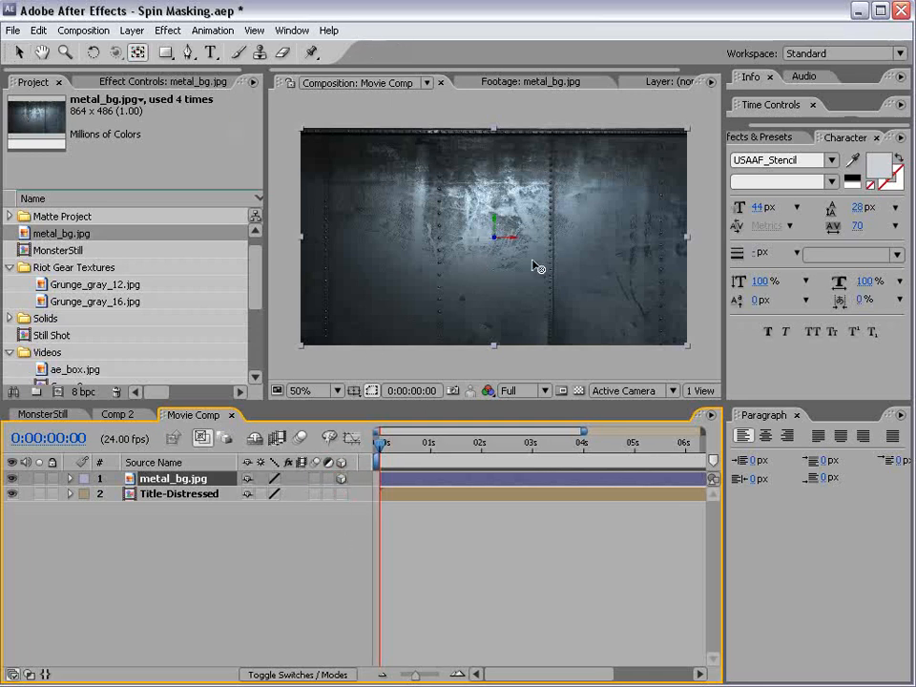
mouse_move(498, 244)
mouse_down()
mouse_move(493, 131)
mouse_move(506, 241)
mouse_move(514, 237)
mouse_up()
key(space)
scroll(509, 242, up, 1)
scroll(511, 241, down, 2)
click(512, 288)
key(v)
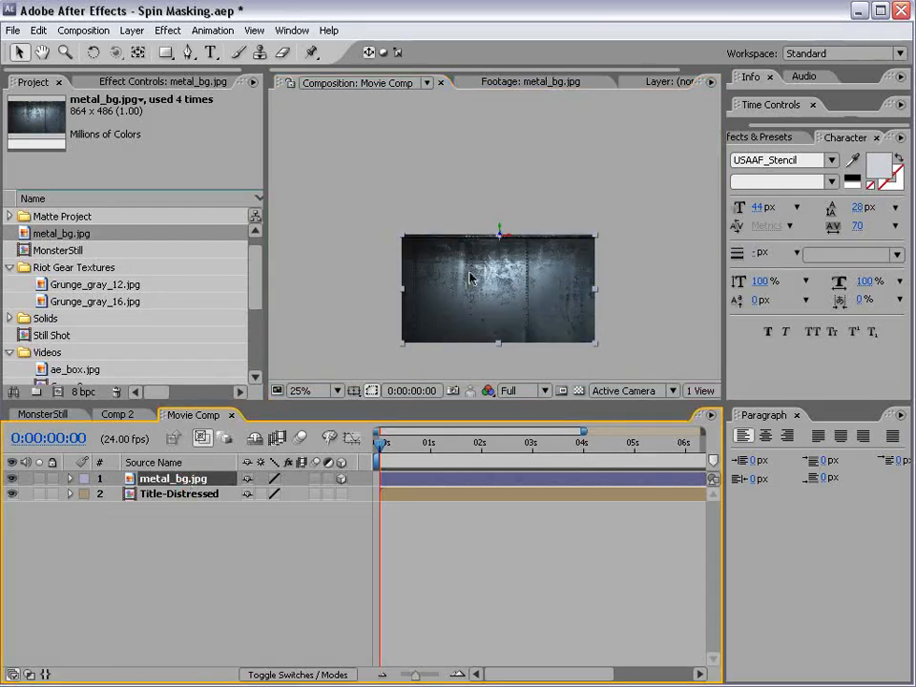
Step: Display the Title/Action Safe guides and lower the metal_bg.jpg layer until its top edge meets the frame's horizontal centre line
key(apostrophe)
scroll(494, 281, up, 1)
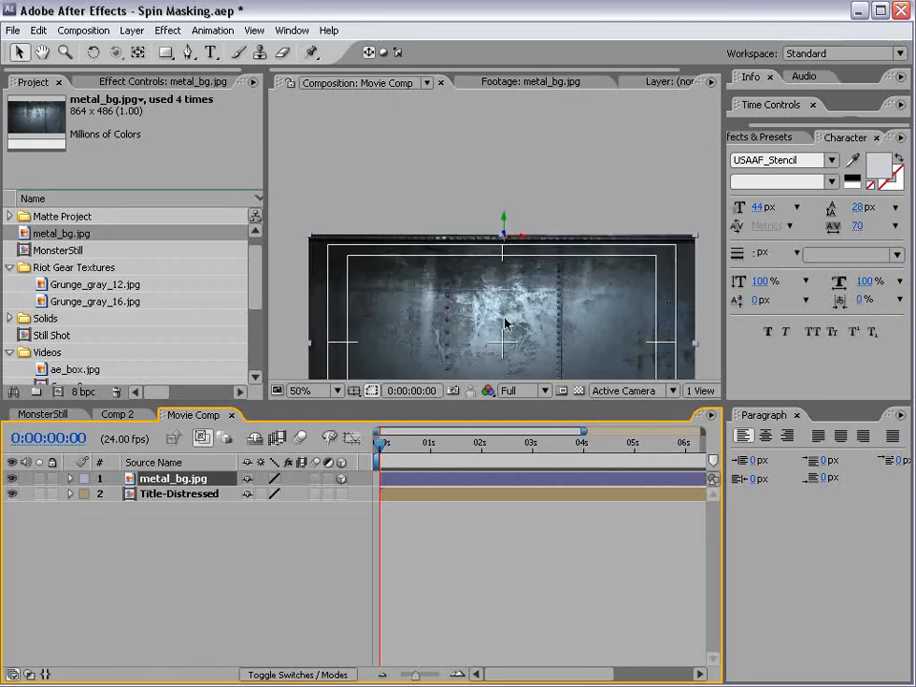
key(space)
drag(505, 334, 489, 235)
click(353, 390)
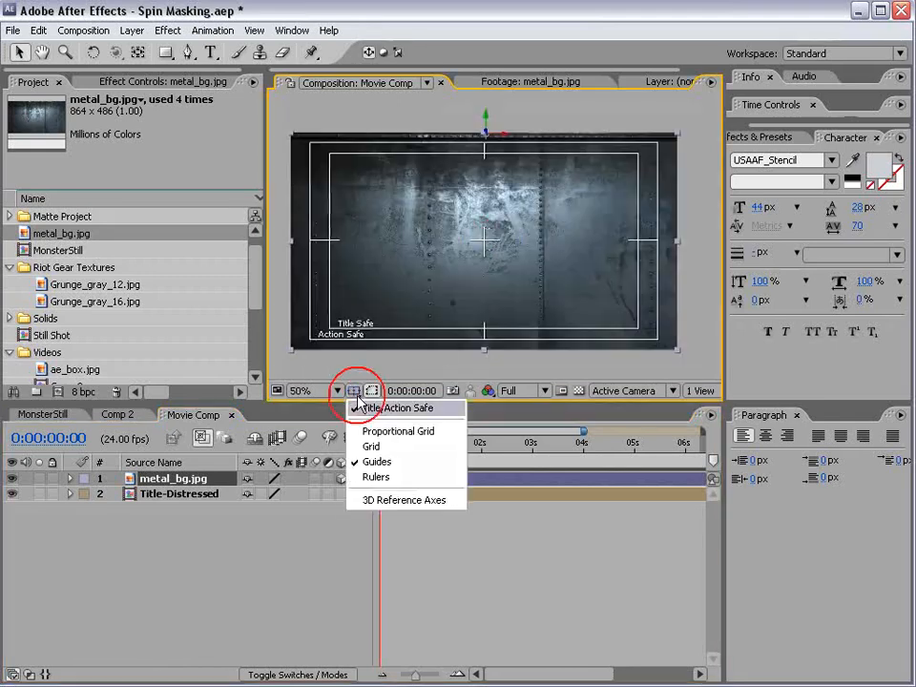
click(409, 414)
click(358, 393)
click(361, 405)
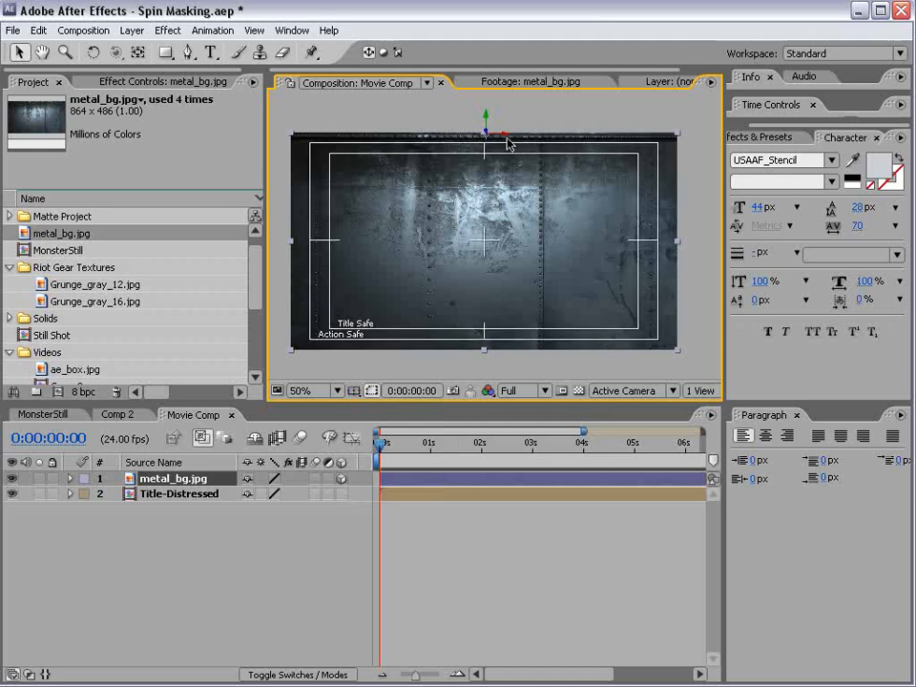
drag(505, 165, 505, 264)
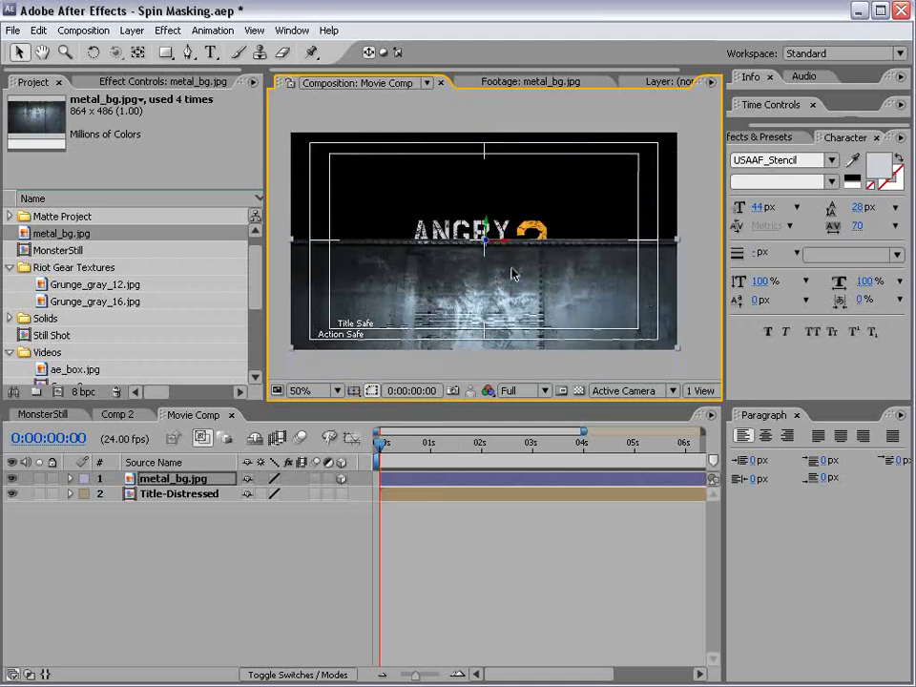
Step: Duplicate the metal_bg.jpg layer with the copy rotated upside down above the seam, and hide the Title/Action Safe guides
click(129, 503)
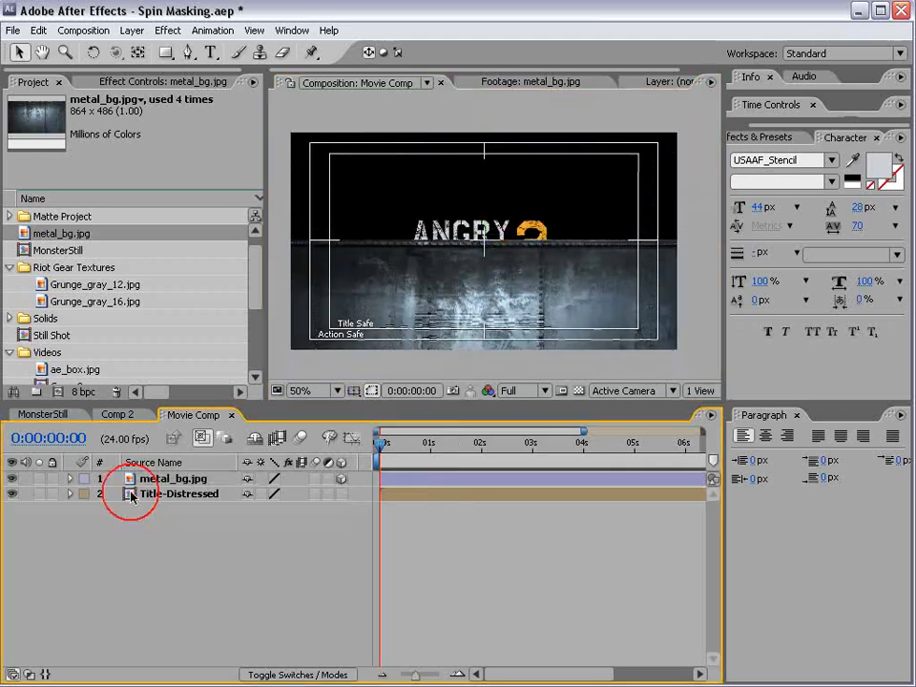
click(155, 479)
key(ctrl+d)
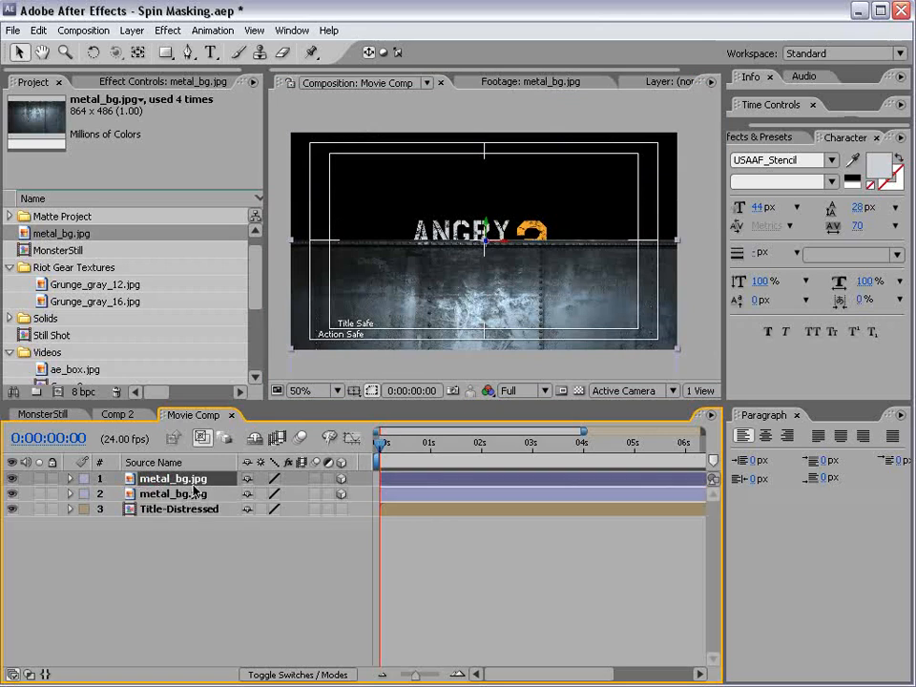
click(93, 52)
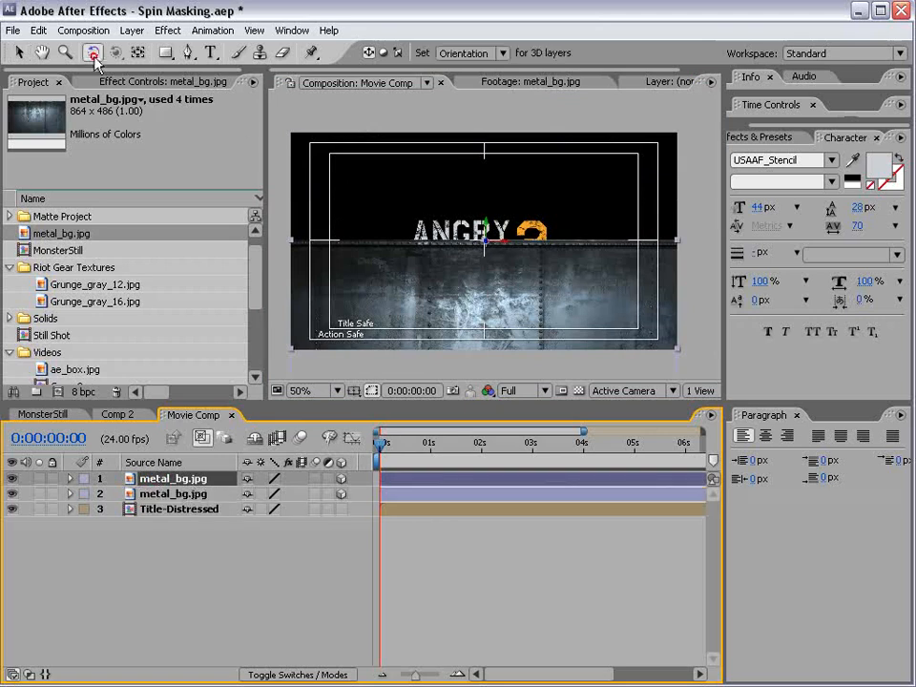
click(480, 232)
drag(485, 243, 404, 229)
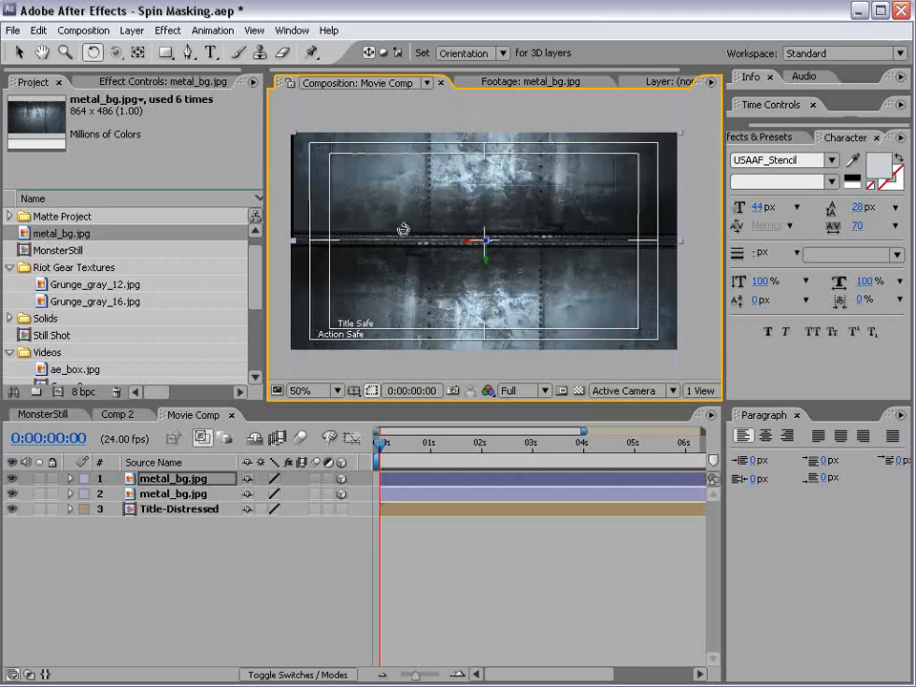
click(466, 535)
key(apostrophe)
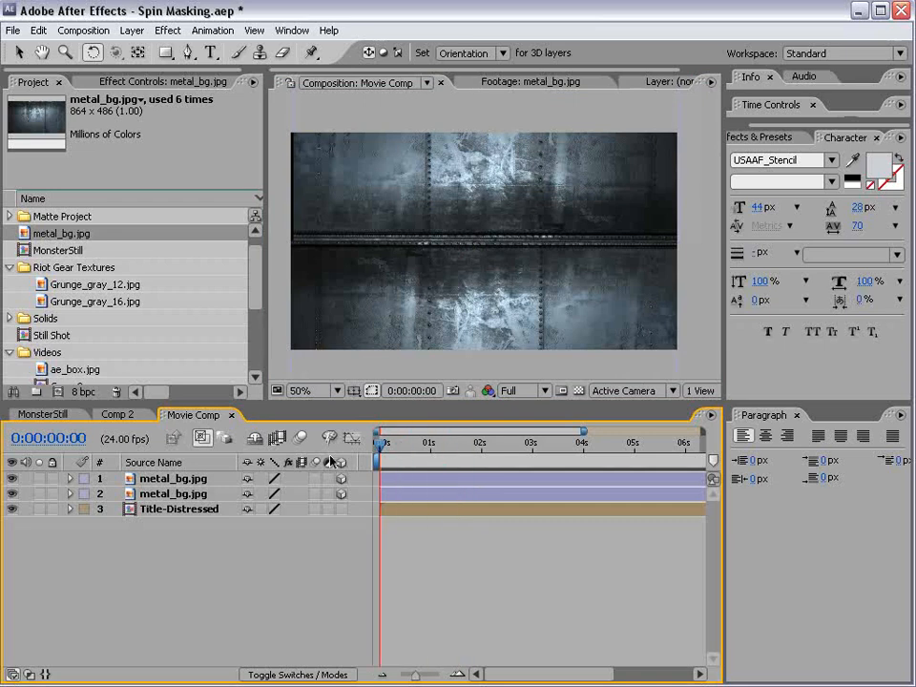
Step: Add a red-labelled duplicate of the top metal_bg.jpg layer, rotated about its X axis until it is edge-on to the view
click(157, 478)
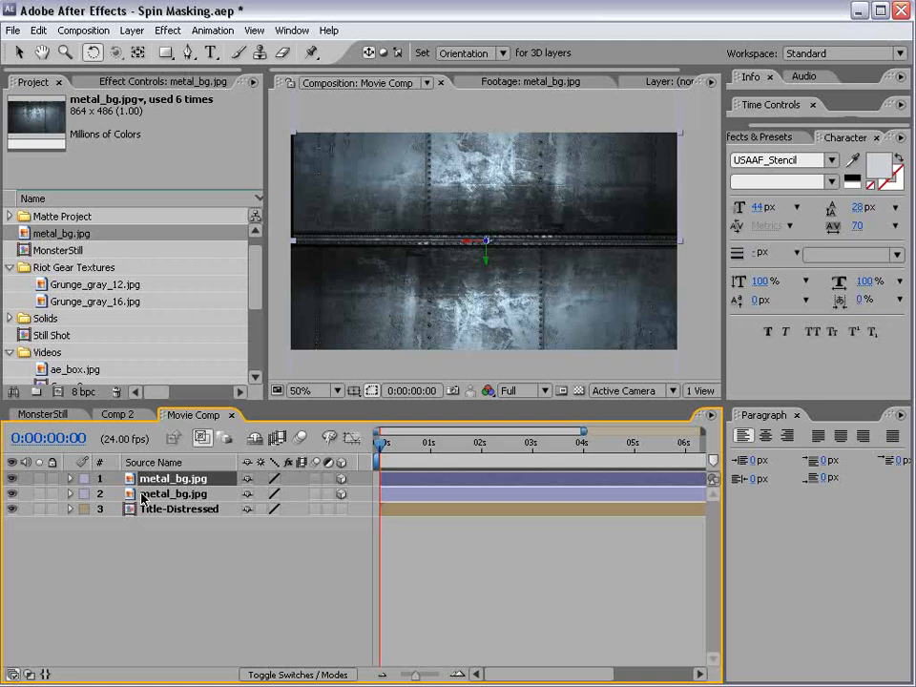
key(ctrl+d)
click(84, 478)
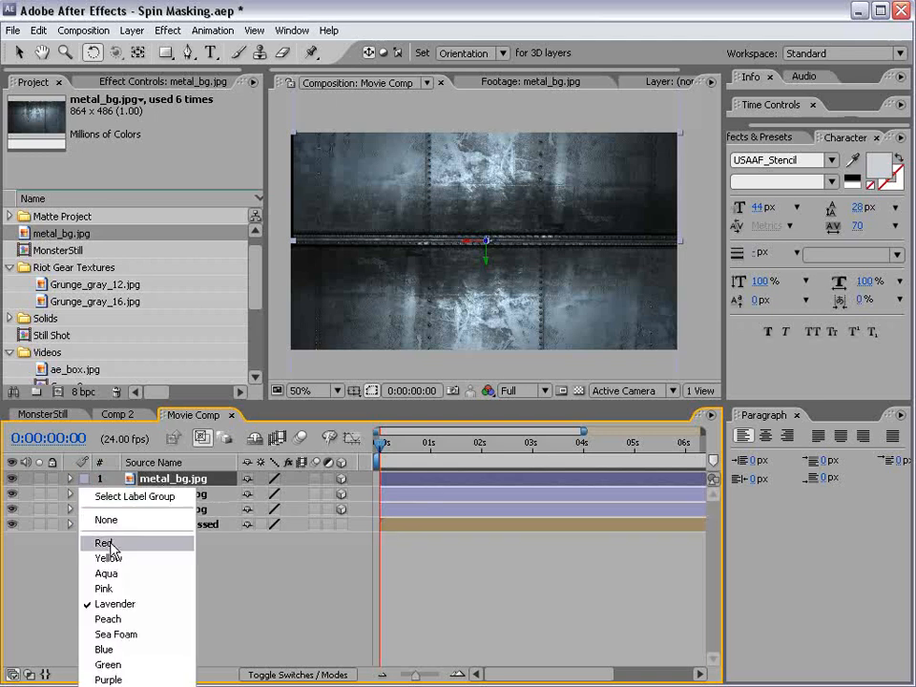
click(107, 542)
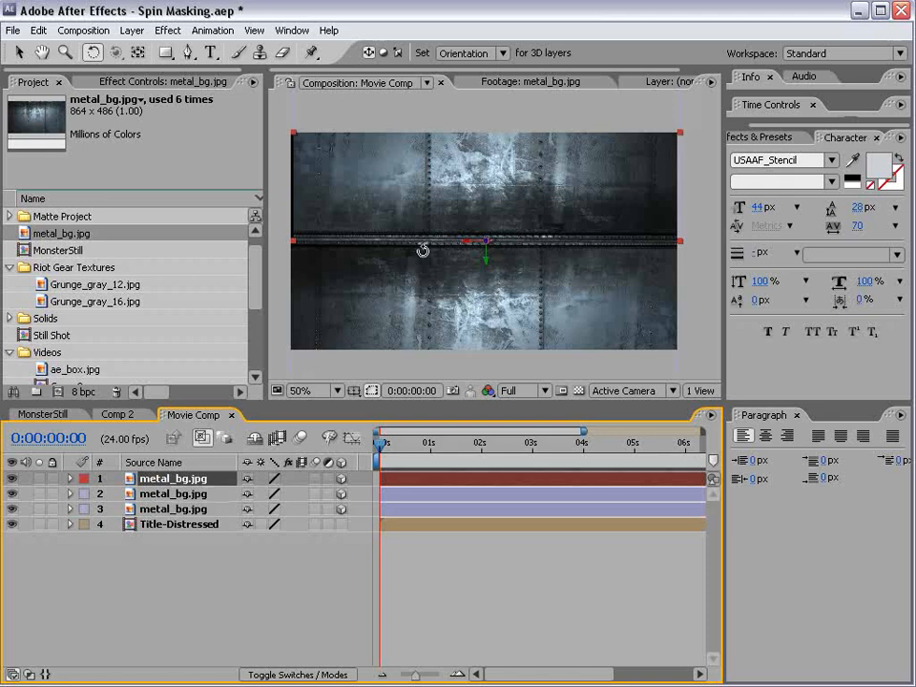
drag(468, 238, 463, 204)
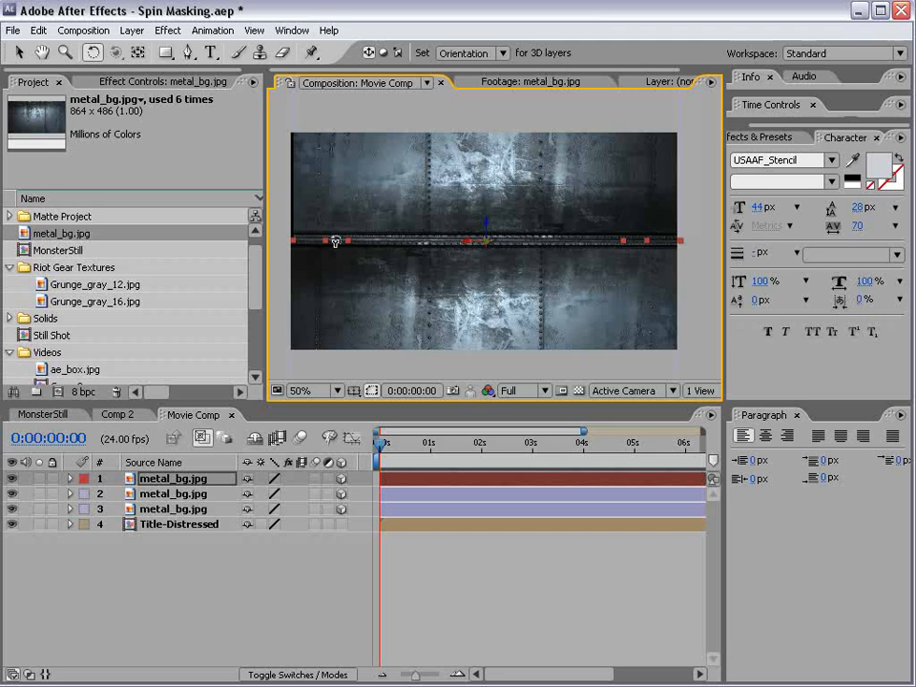
Step: Create a new camera named Camera 1 with the 24mm preset
click(132, 31)
mouse_move(228, 48)
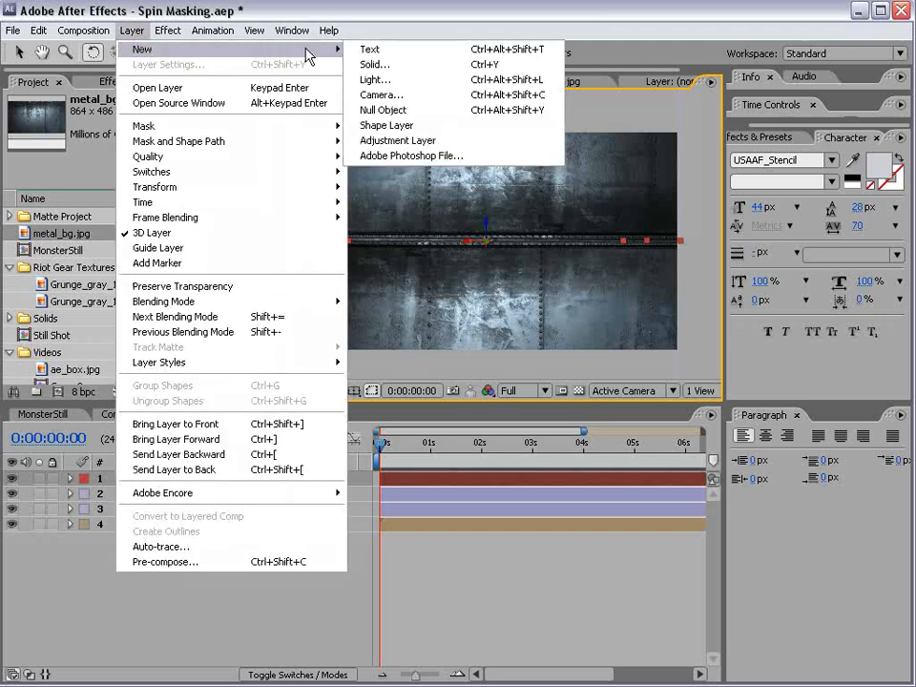
click(384, 92)
click(531, 583)
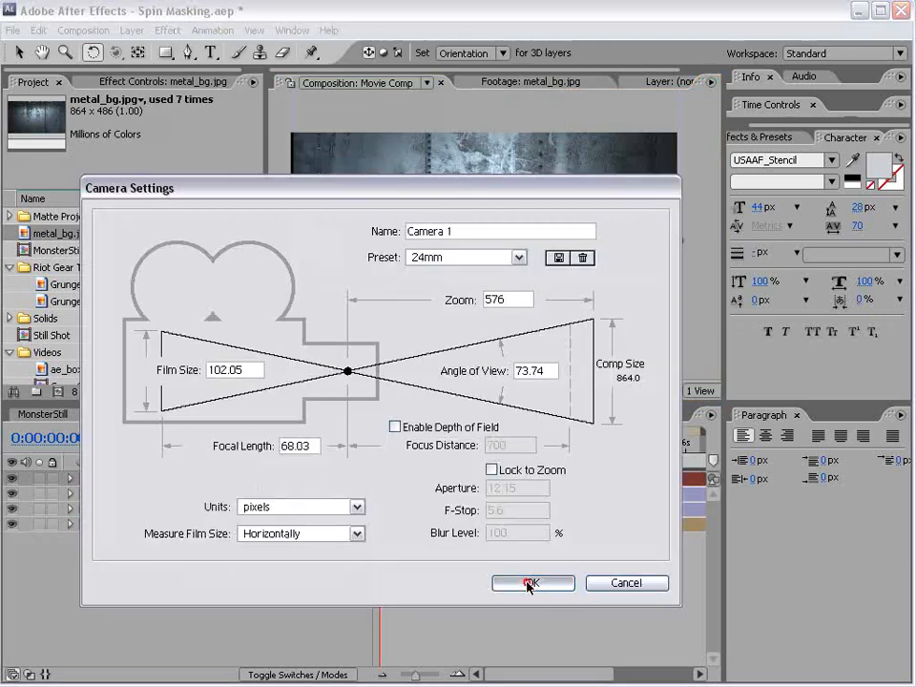
Step: Duplicate the red-labelled horizontal metal_bg.jpg layer so there is one for each wall
key(c)
drag(360, 221, 435, 251)
drag(331, 240, 523, 257)
click(155, 494)
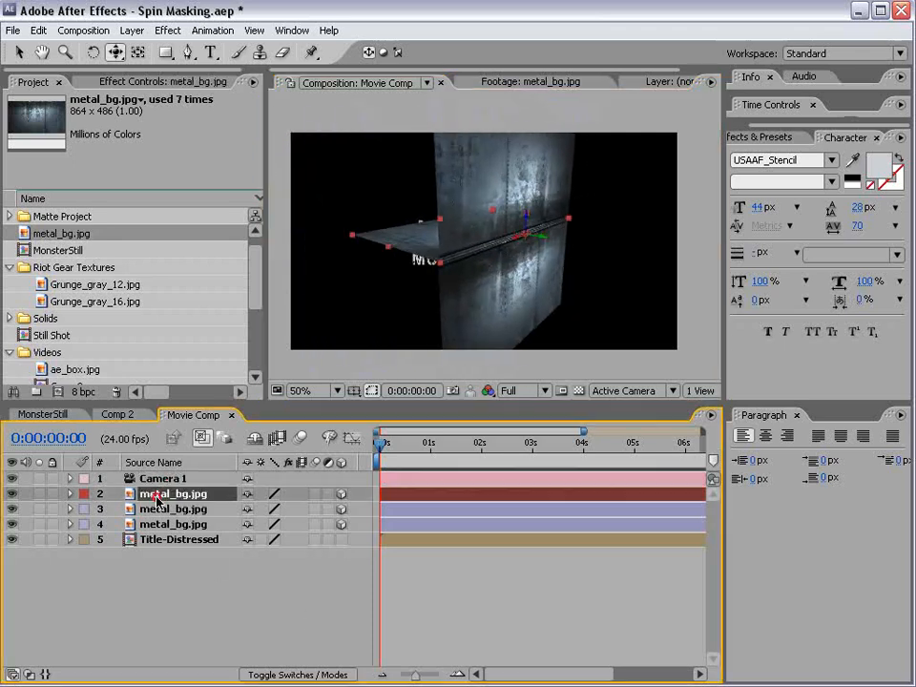
key(v)
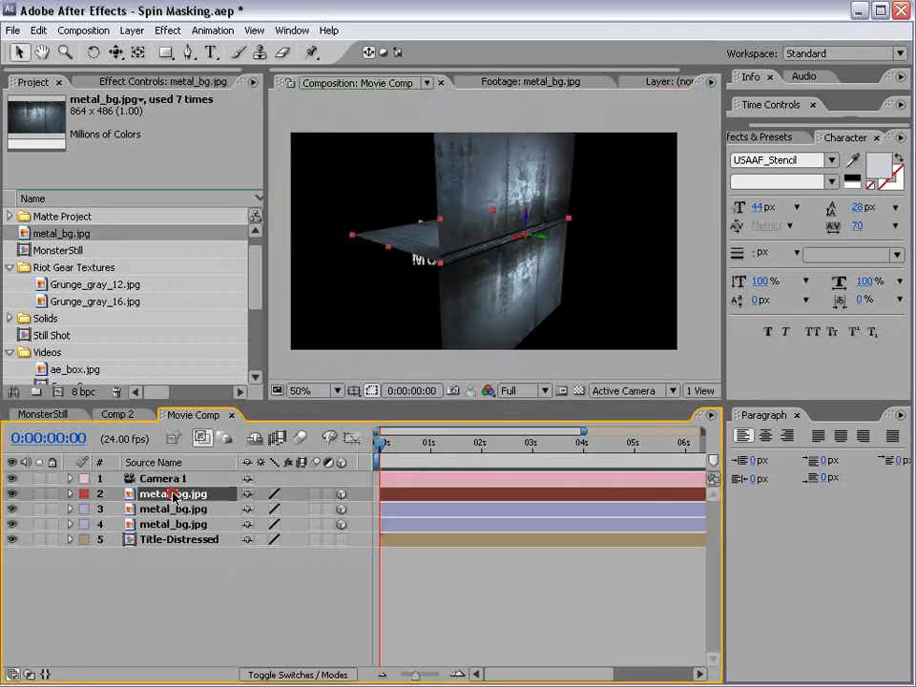
key(ctrl+d)
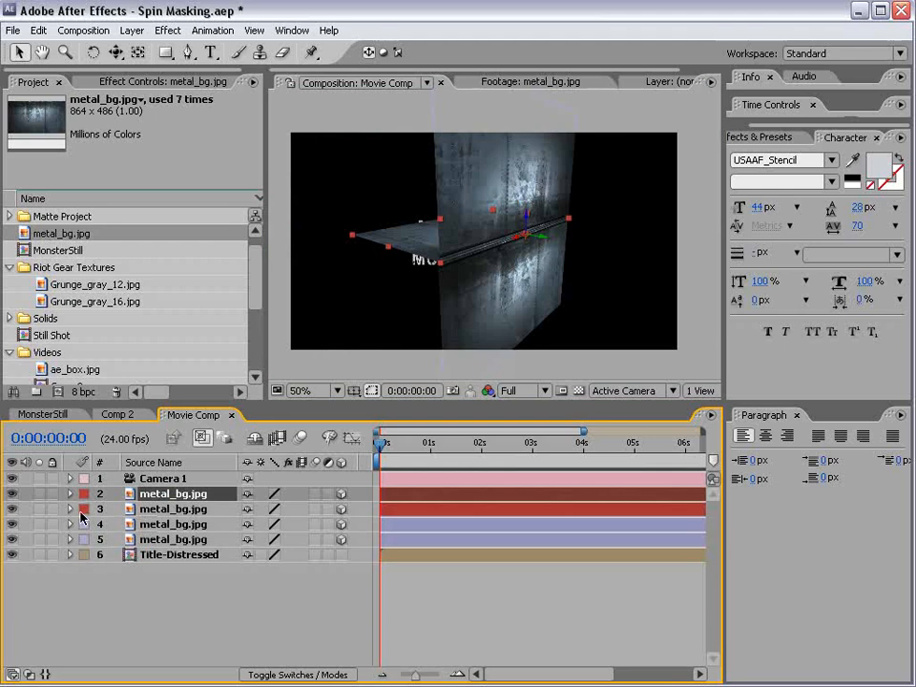
Step: Reorder the lower red metal_bg.jpg copy so it sits between the two lavender metal_bg.jpg layers
click(153, 540)
click(167, 523)
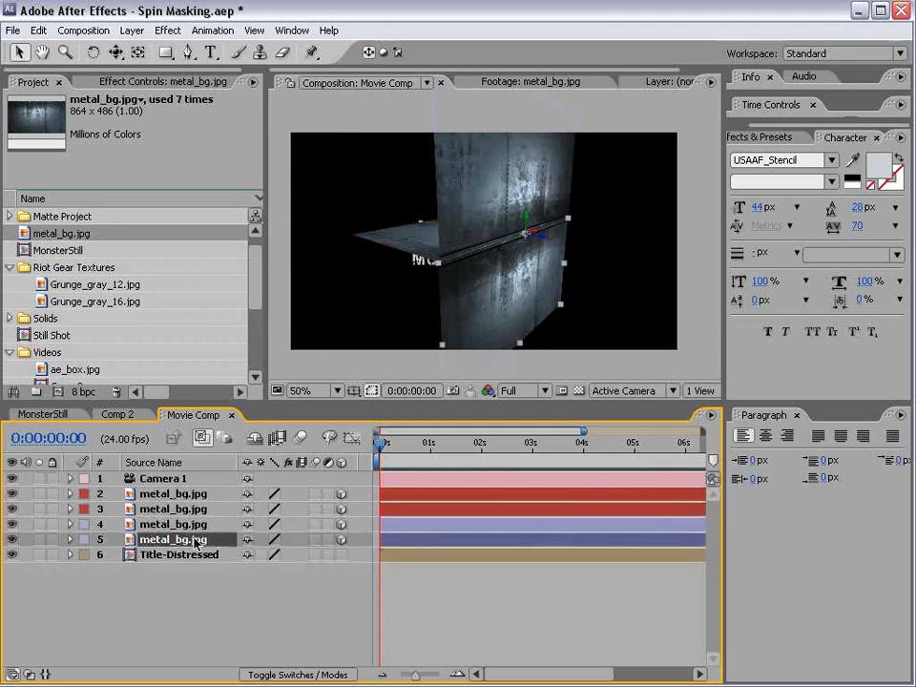
click(83, 525)
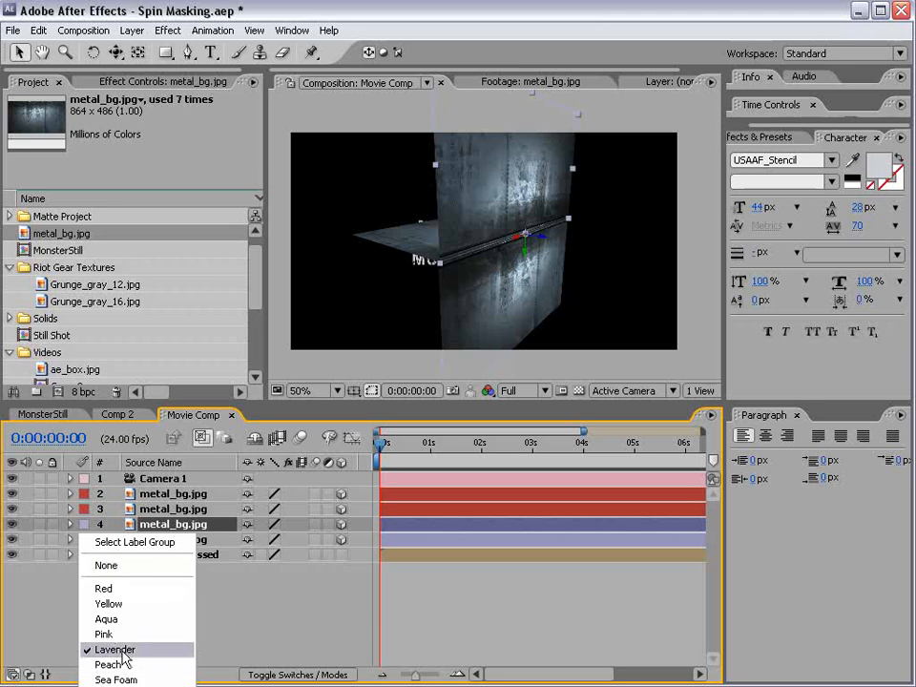
click(177, 524)
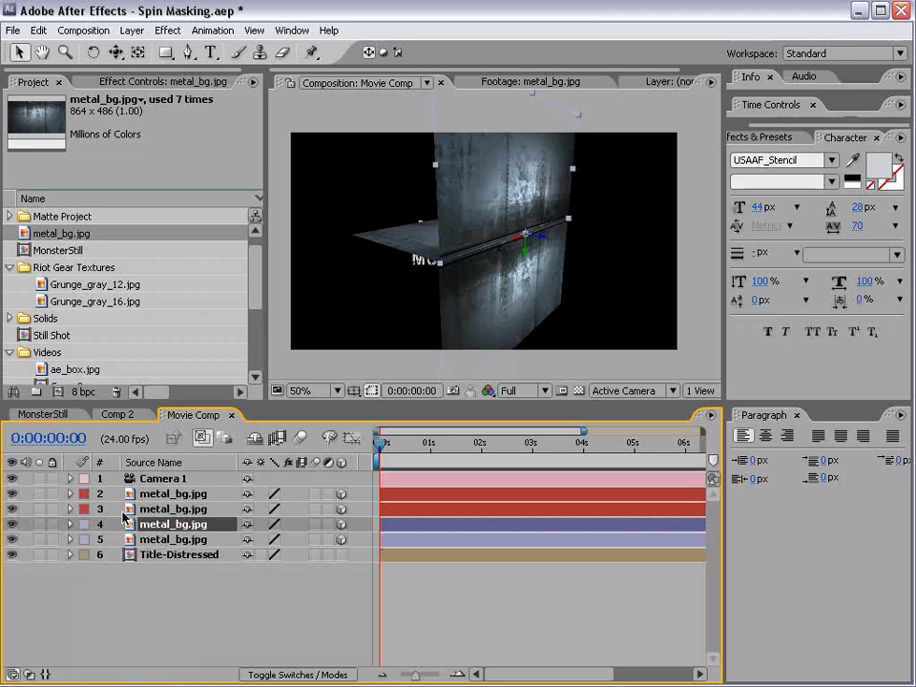
drag(138, 508, 153, 539)
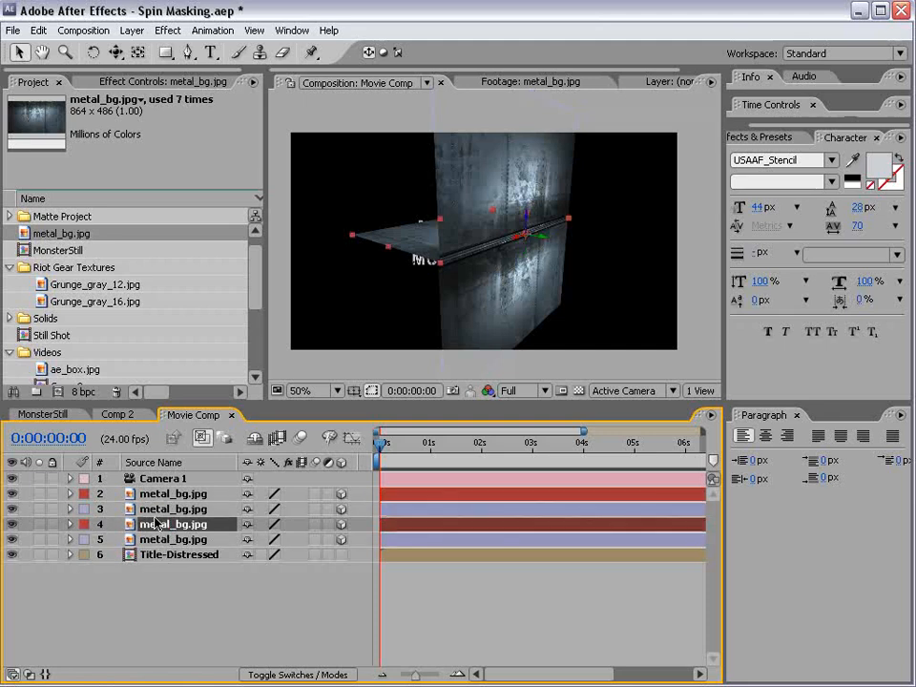
click(162, 511)
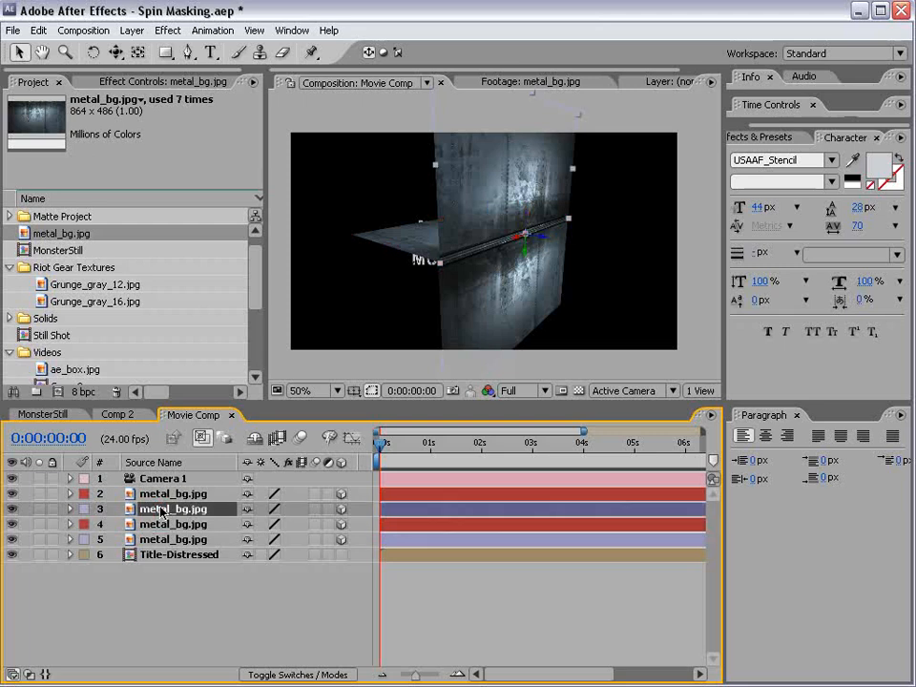
Step: Show the Parent column and parent the top red metal_bg.jpg layer to the lavender wall layer directly beneath it
click(143, 493)
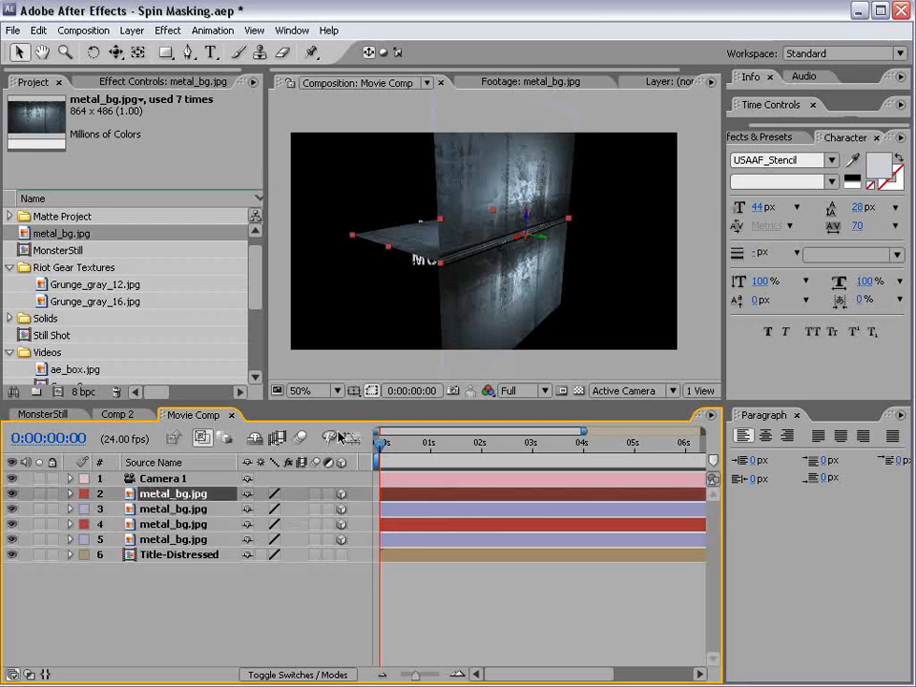
right_click(328, 465)
mouse_move(367, 511)
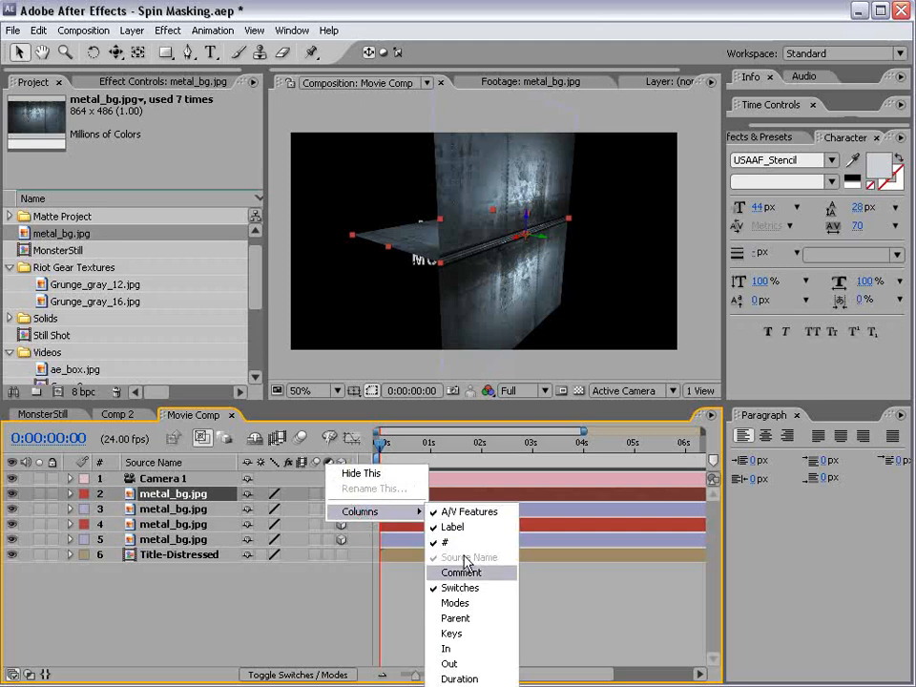
click(458, 617)
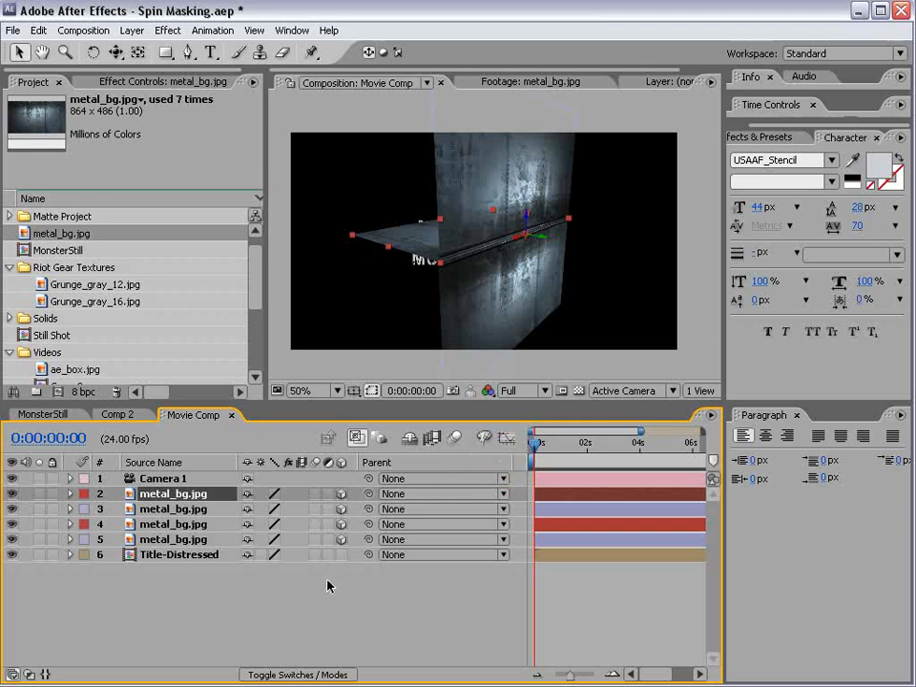
drag(368, 493, 182, 511)
click(164, 509)
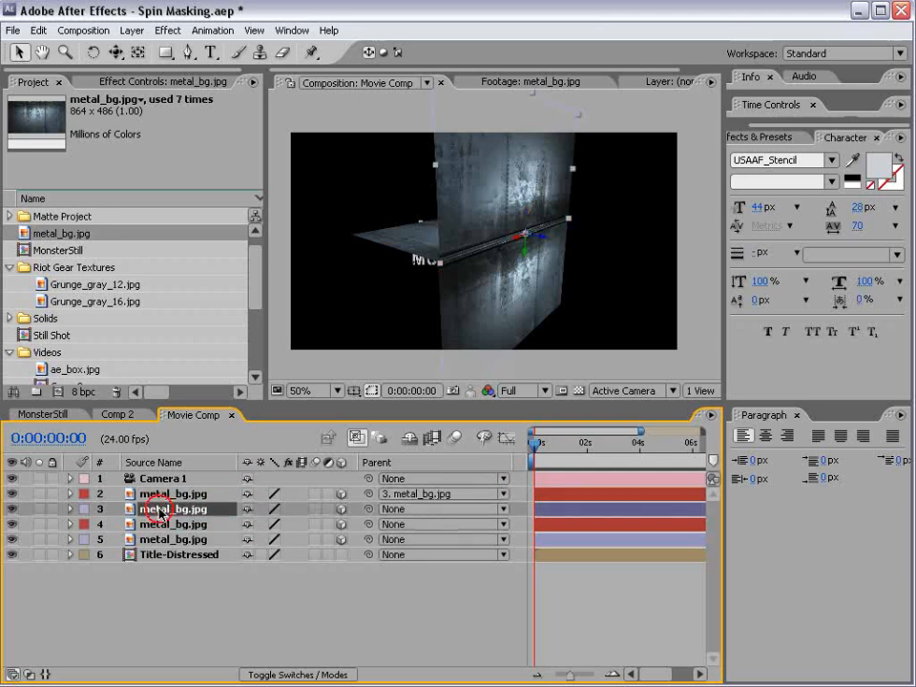
Step: Parent the lower red metal_bg.jpg layer to the lavender wall layer directly beneath it
click(166, 525)
drag(368, 524, 163, 542)
click(162, 542)
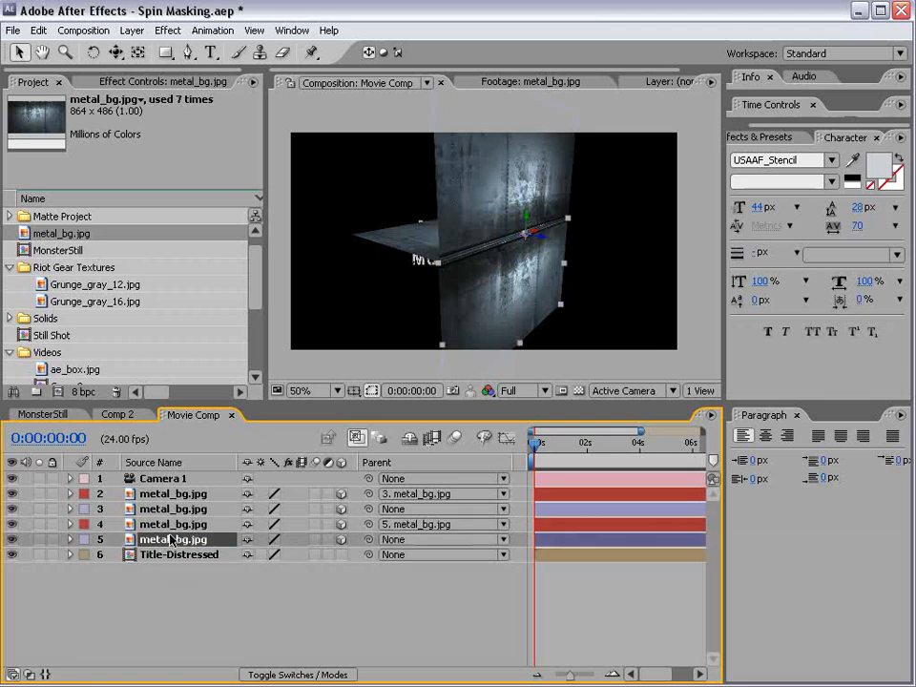
Step: Delete Camera 1 so the composition is seen straight on
click(482, 153)
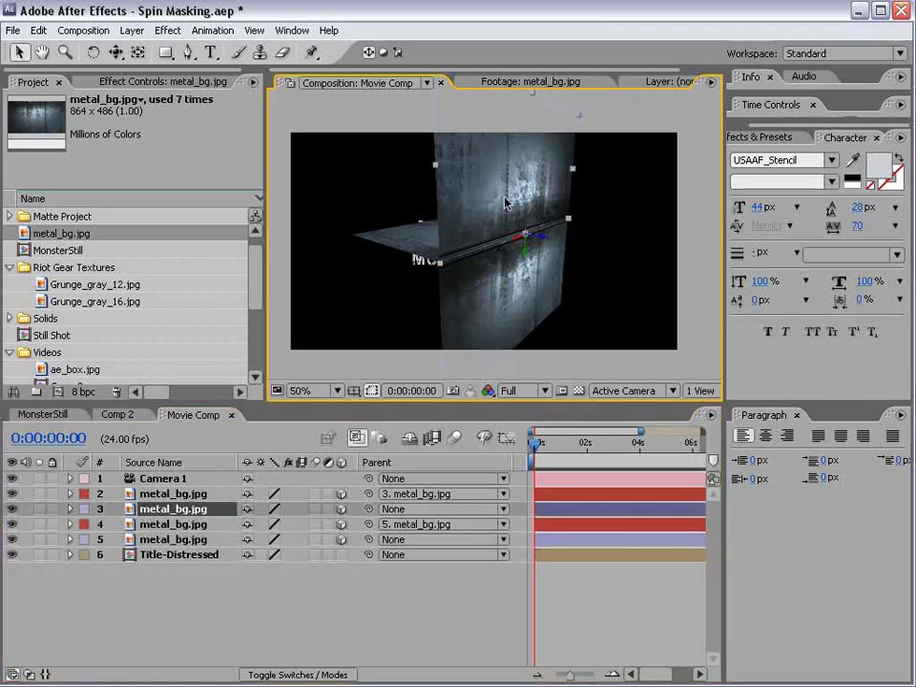
mouse_move(525, 248)
mouse_down()
mouse_move(526, 237)
mouse_move(515, 244)
mouse_move(521, 201)
mouse_move(518, 246)
mouse_up()
click(630, 391)
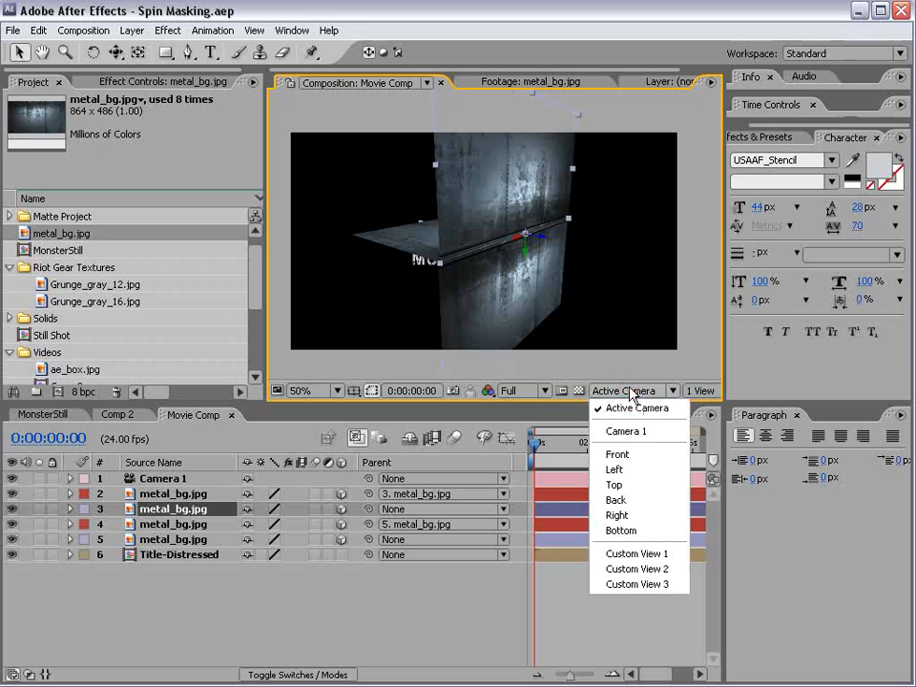
click(166, 480)
key(Delete)
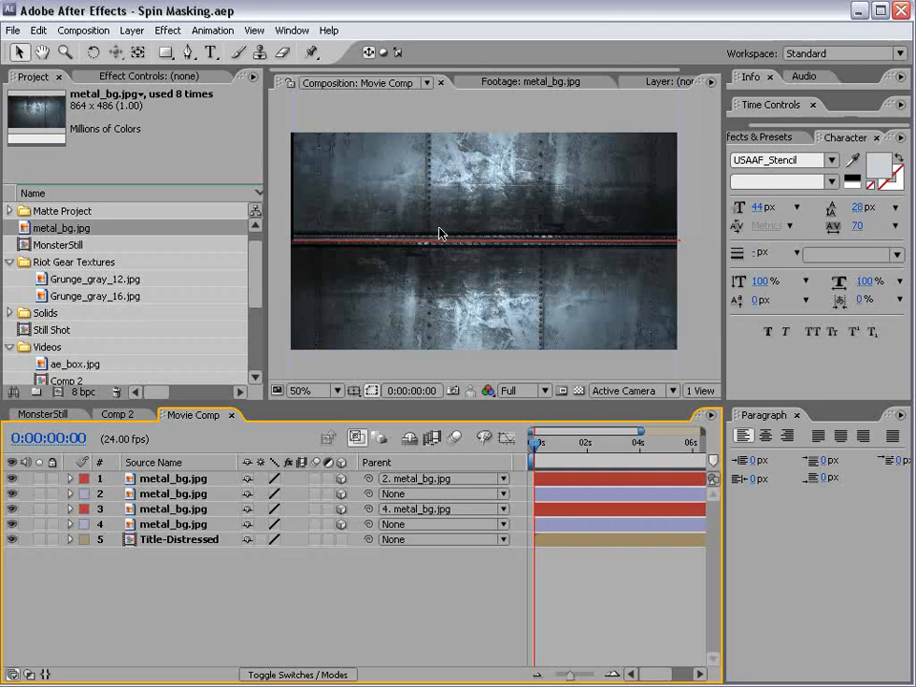
Step: Set Position keyframes at about two seconds on both lavender metal_bg.jpg layers
click(588, 445)
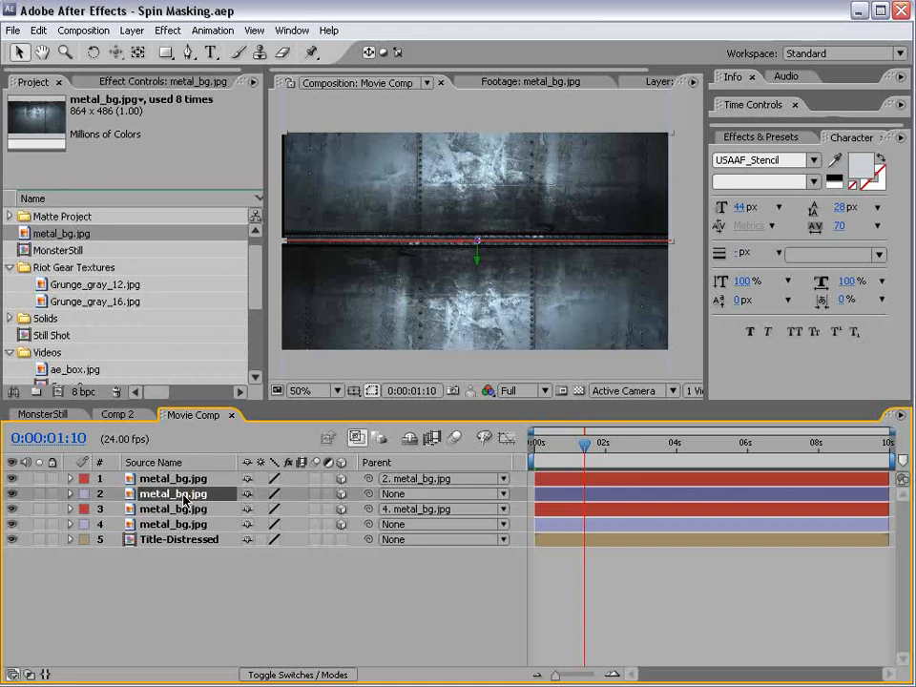
ctrl+click(145, 523)
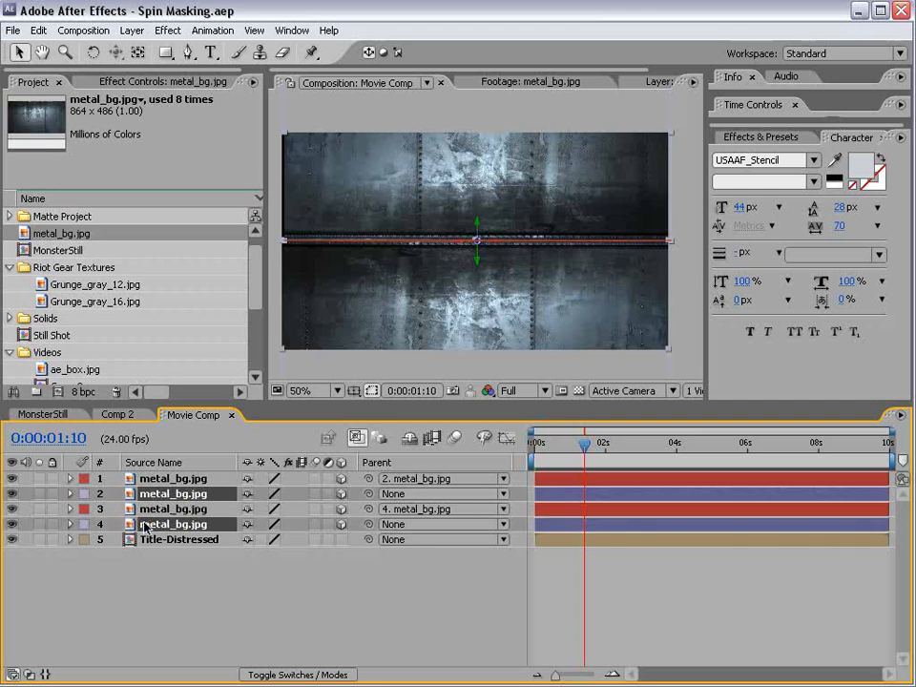
key(p)
drag(611, 446, 528, 456)
click(116, 510)
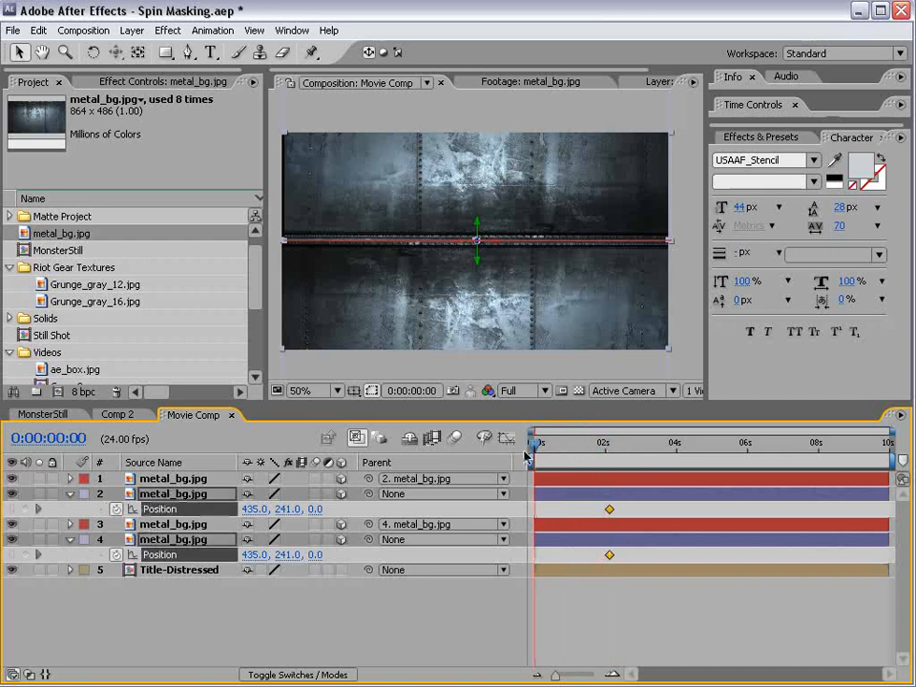
Step: At 0:00:00:00, move the upper wall to Y -131 and the lower wall to Y 597, and save the project
click(585, 612)
click(195, 494)
key(comma)
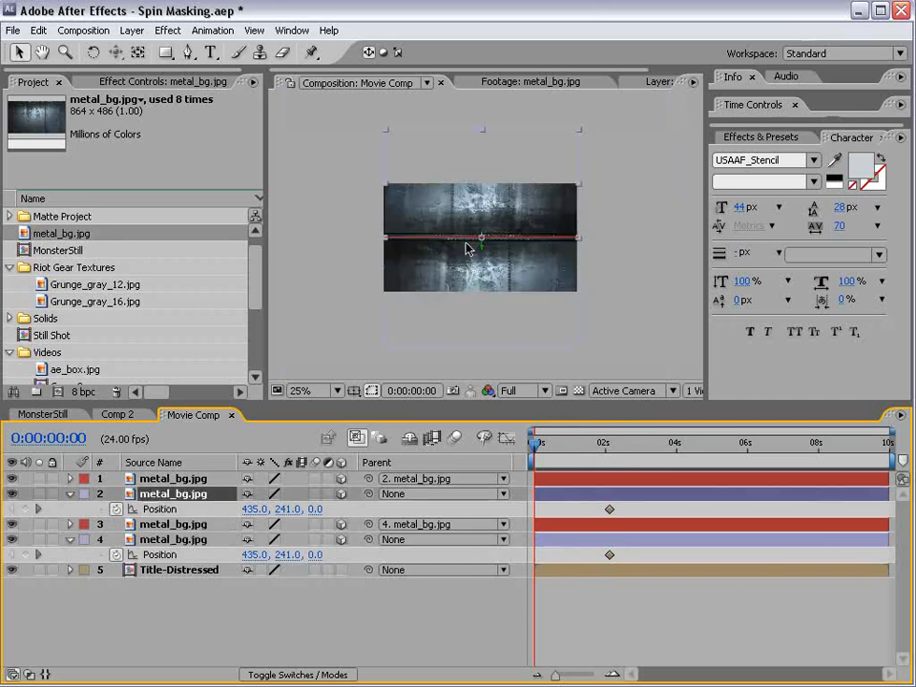
drag(495, 218, 495, 130)
click(495, 274)
drag(495, 273, 490, 351)
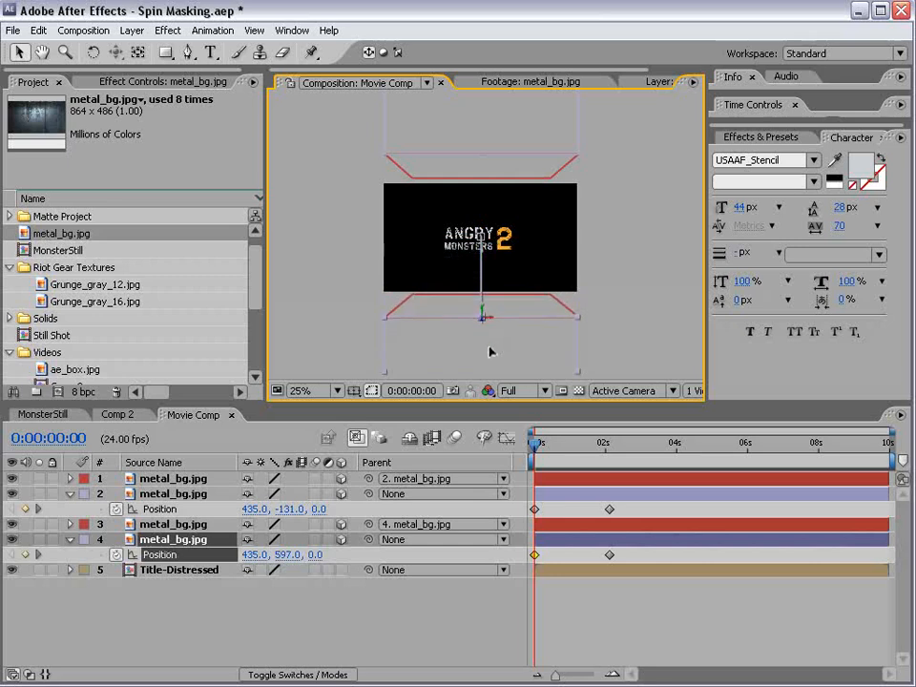
key(period)
key(ctrl+s)
drag(540, 446, 576, 445)
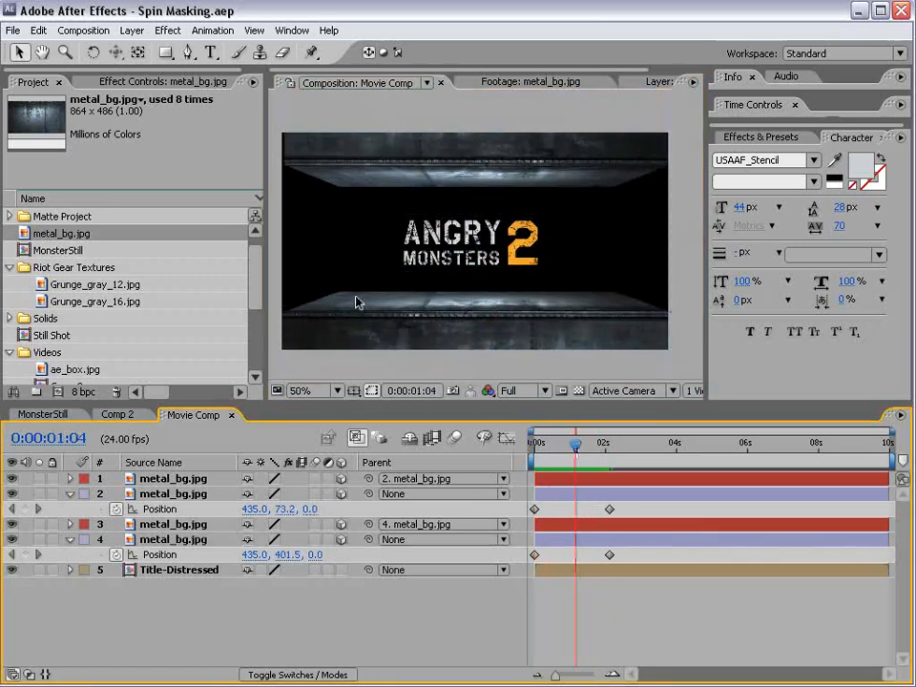
Step: Find the Motion Tile effect and apply it to the top red-labelled metal_bg.jpg layer
click(760, 136)
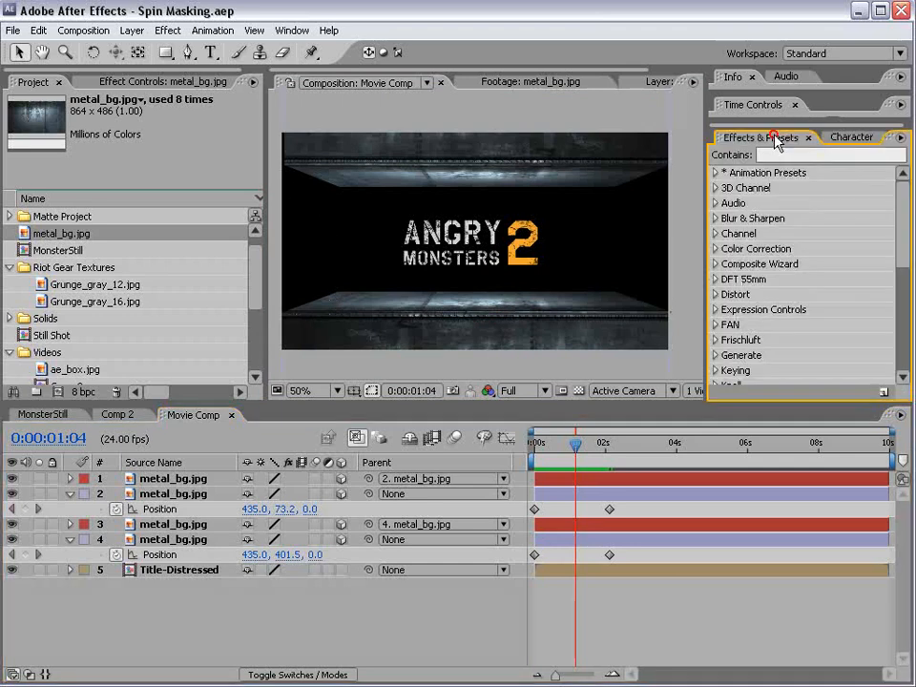
click(769, 154)
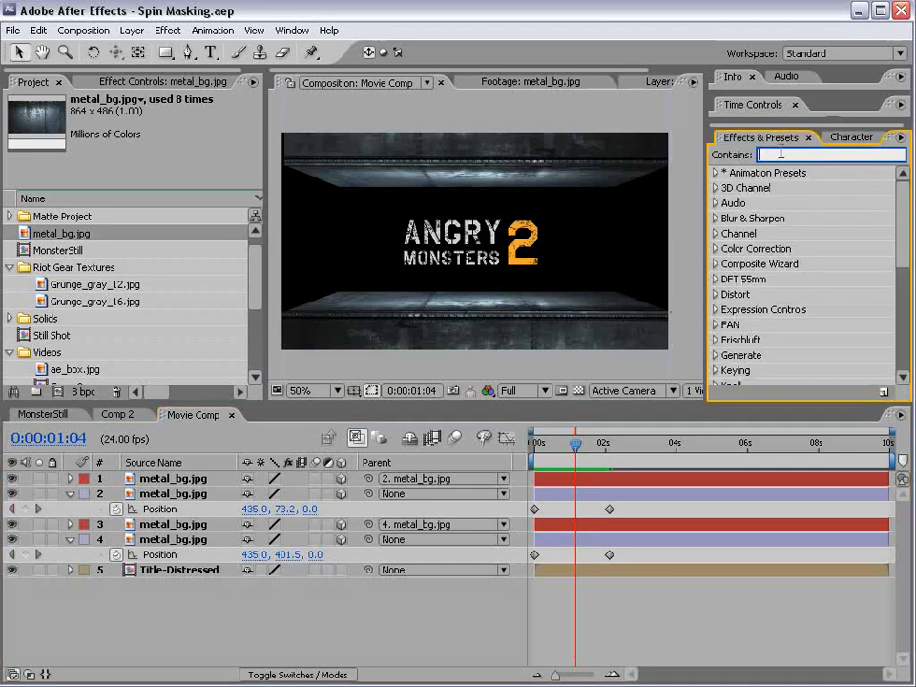
text(motio)
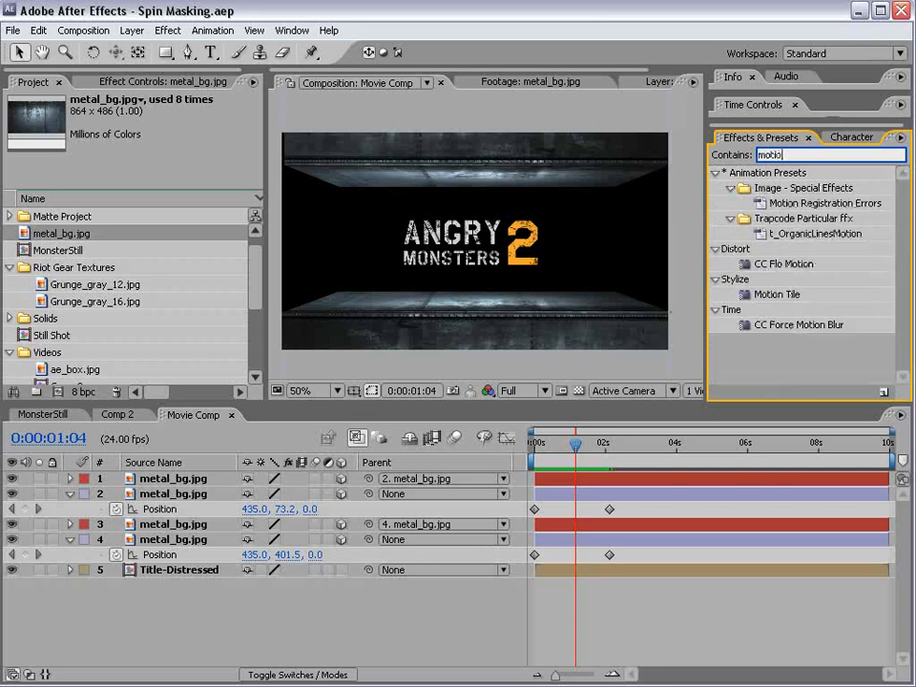
drag(769, 295, 184, 482)
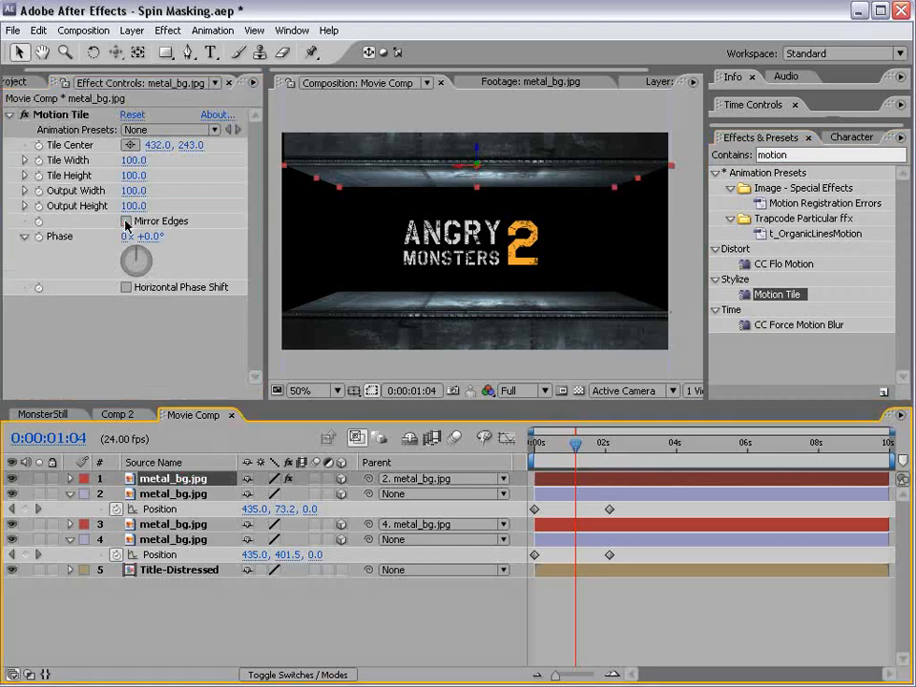
Step: Enable Mirror Edges in Motion Tile and set its Output Width to 175
click(126, 222)
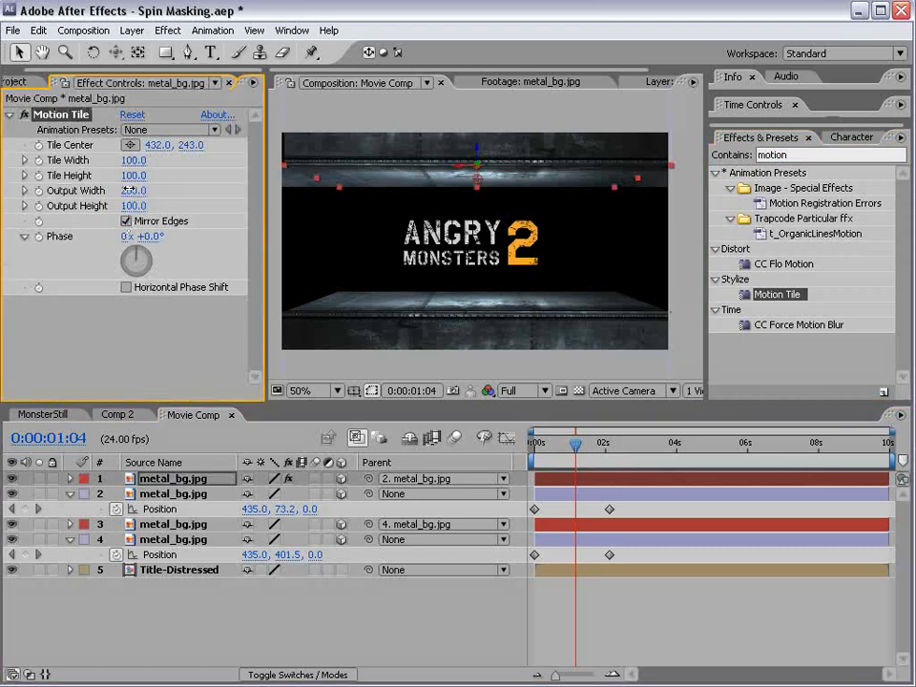
click(127, 191)
text(160)
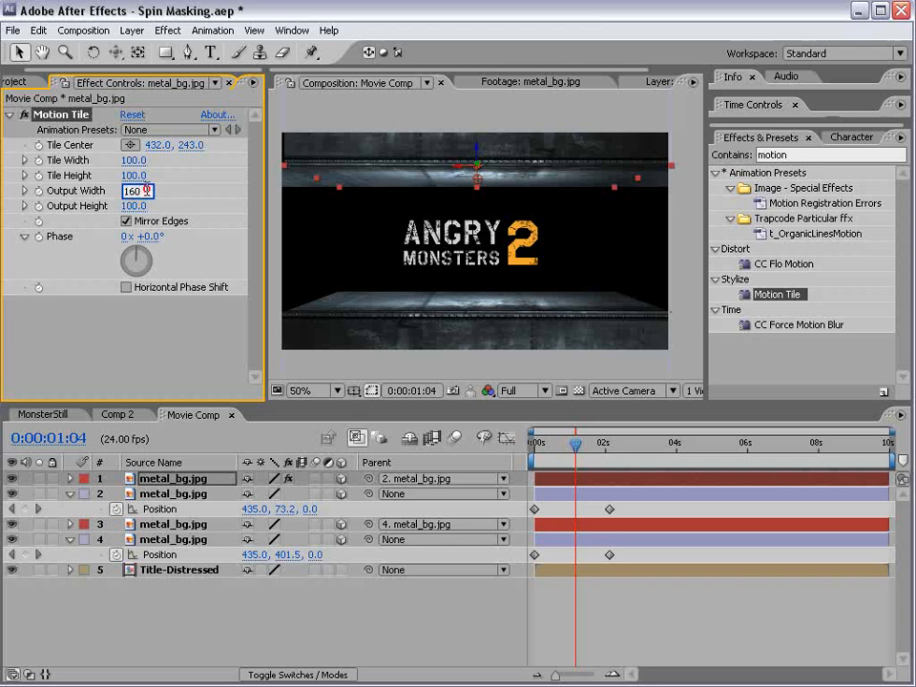
text(175)
key(Return)
Step: Copy the Motion Tile effect to the lower red-labelled metal_bg.jpg layer and enable its Mirror Edges
click(65, 119)
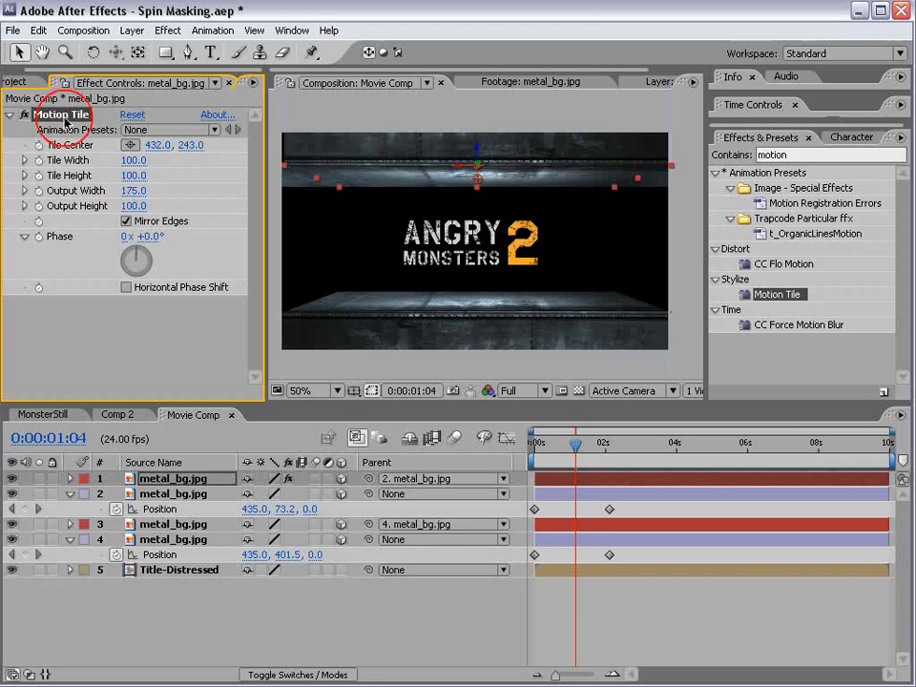
click(156, 524)
key(ctrl+v)
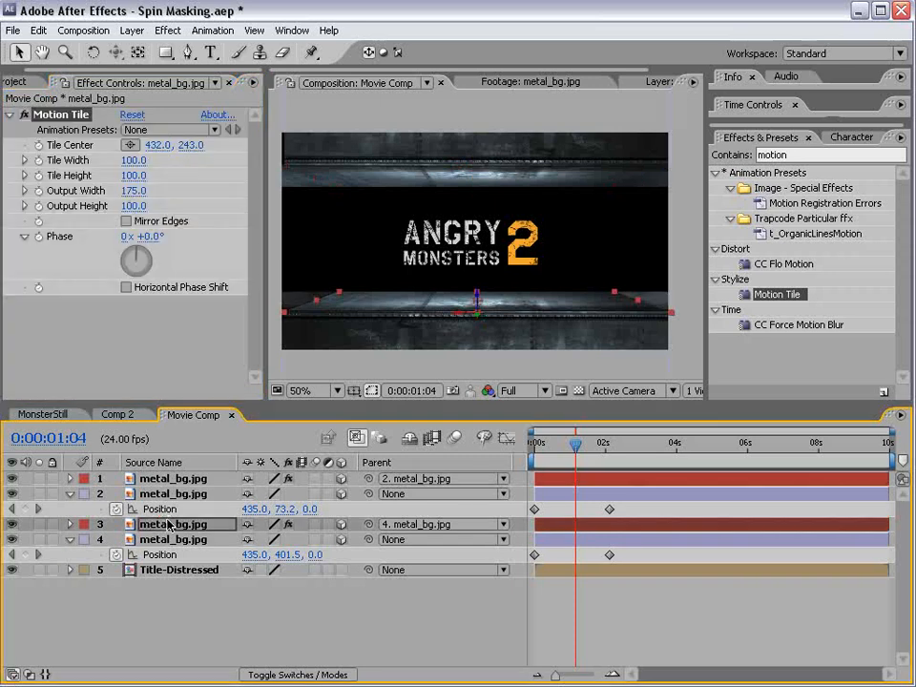
click(126, 221)
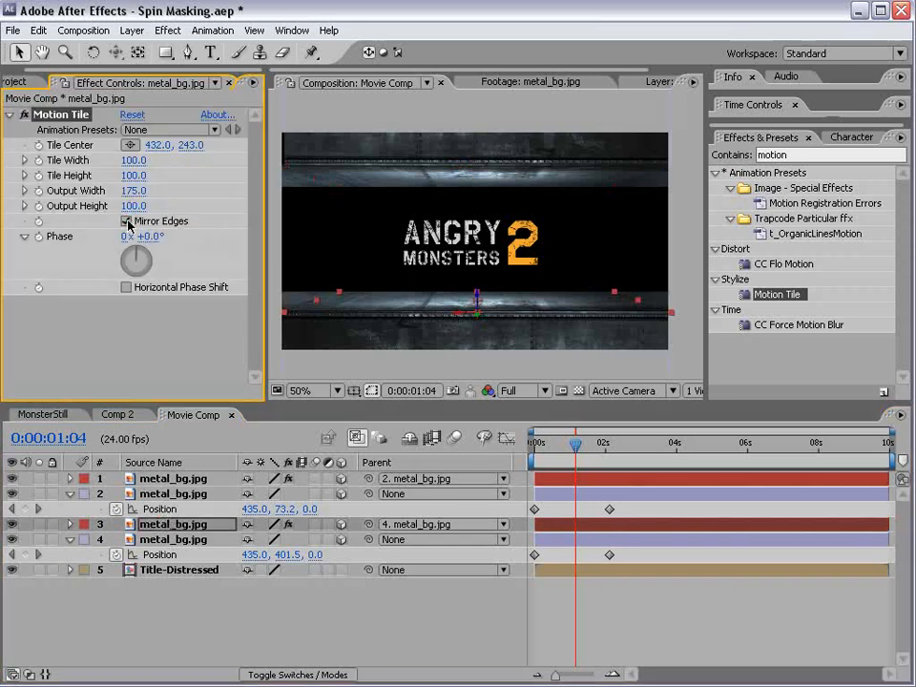
Step: Apply the Linear Wipe effect to the upper red-labelled metal_bg.jpg layer at 0:00:01:03
click(605, 618)
mouse_move(575, 445)
mouse_down()
mouse_move(554, 444)
mouse_move(603, 445)
mouse_move(567, 445)
mouse_move(579, 445)
mouse_up()
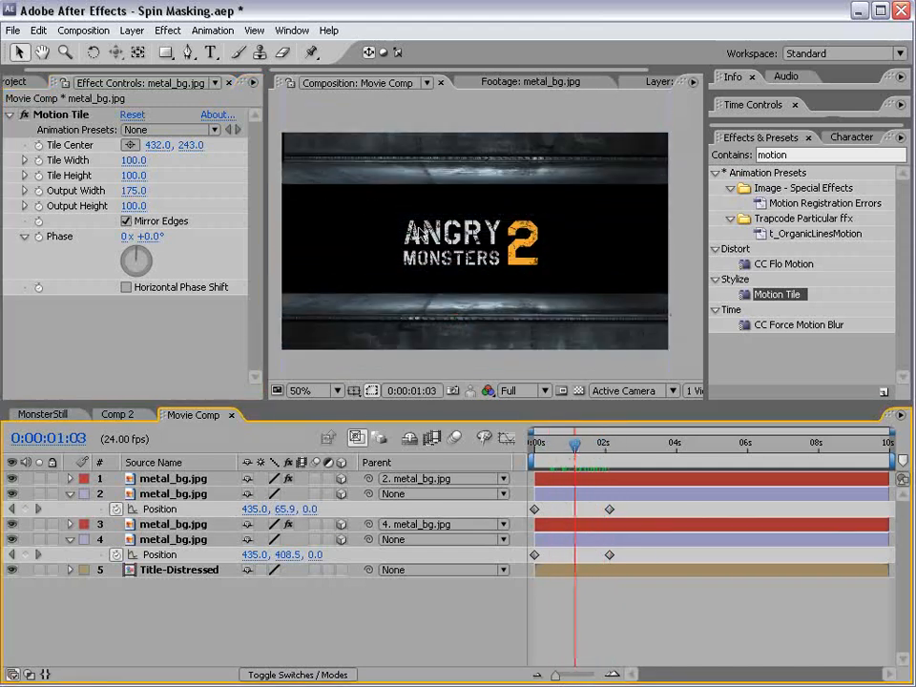
scroll(376, 208, up, 1)
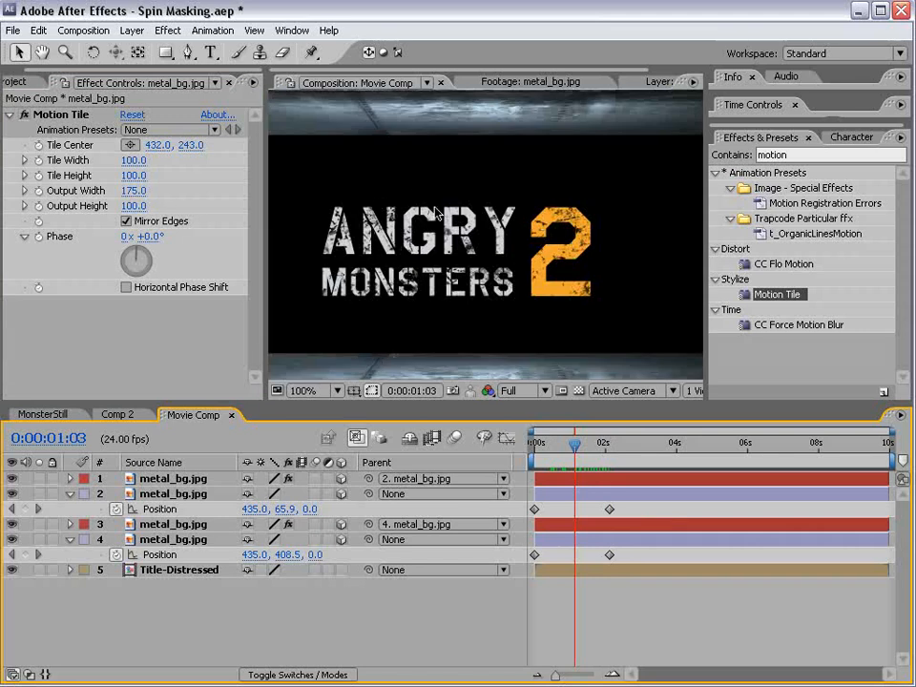
scroll(435, 212, down, 1)
click(170, 495)
click(186, 479)
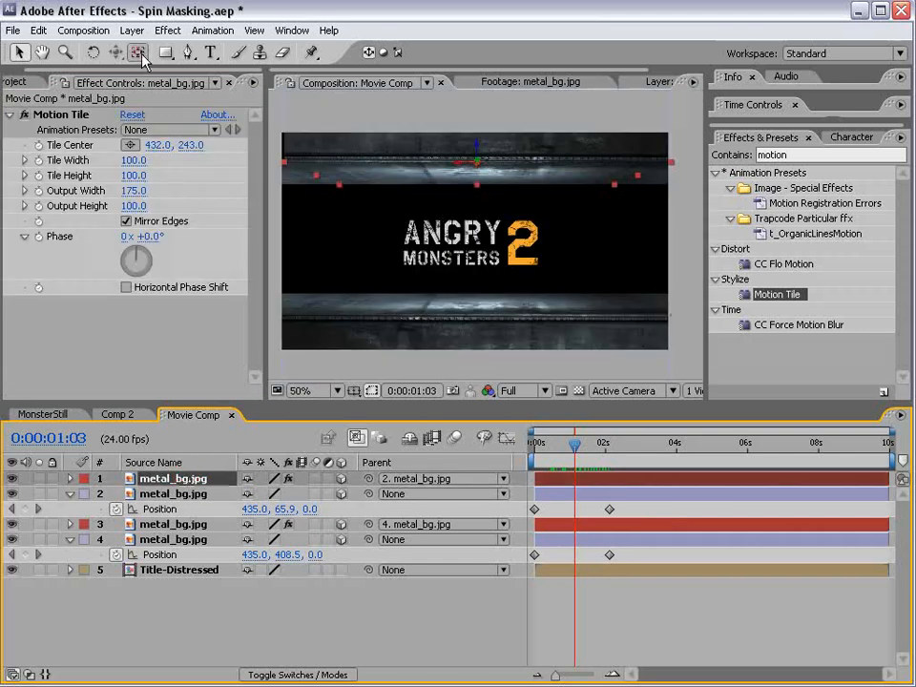
click(172, 33)
mouse_move(220, 500)
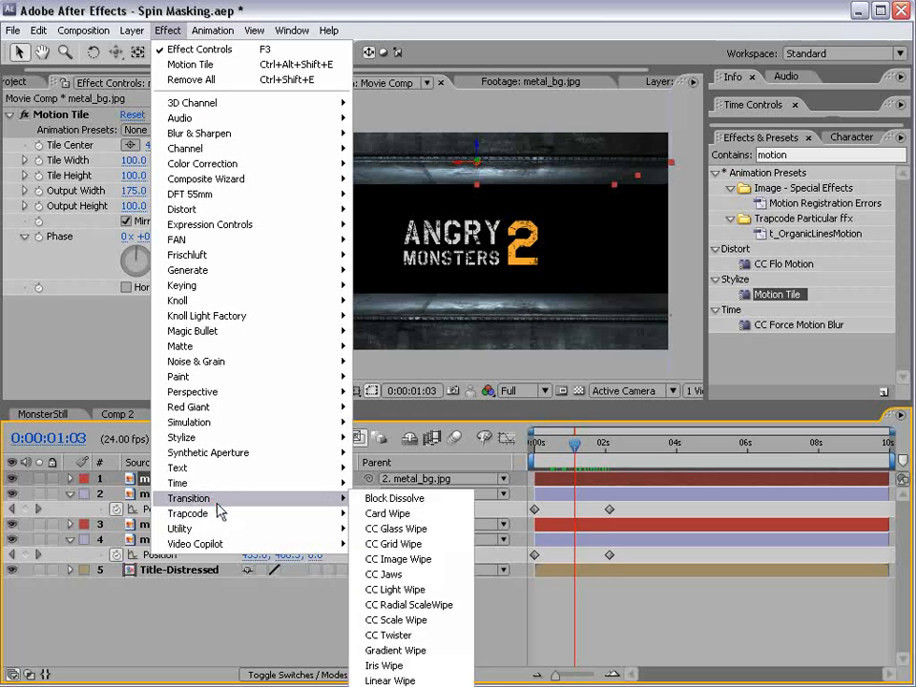
click(421, 680)
Step: Set the upper layer's Linear Wipe to Wipe Angle 0°, Transition Completion 35% and Feather 341
drag(242, 407, 242, 443)
click(153, 350)
text(0)
key(Return)
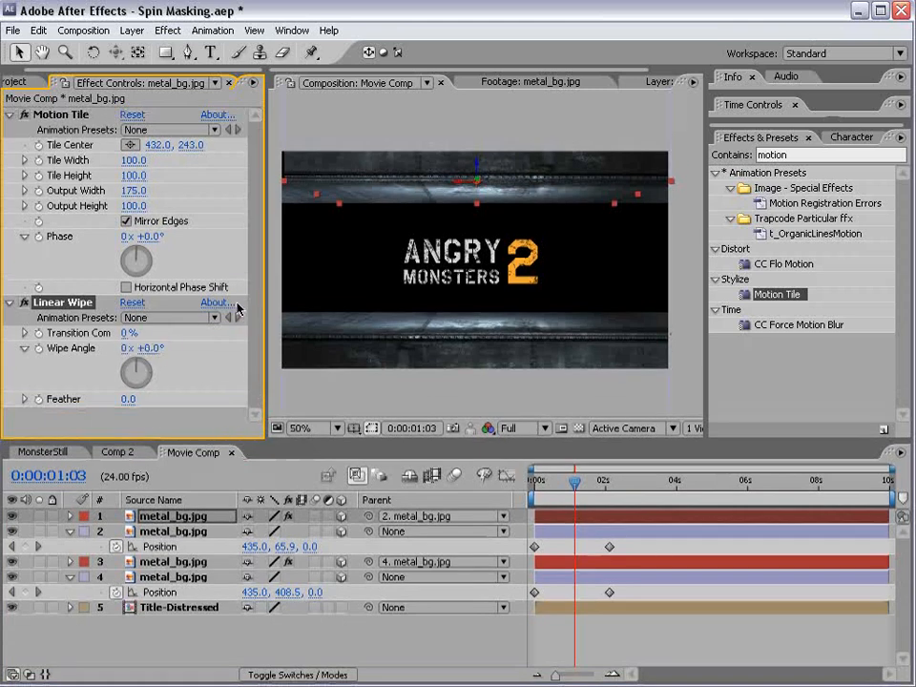
drag(128, 332, 150, 332)
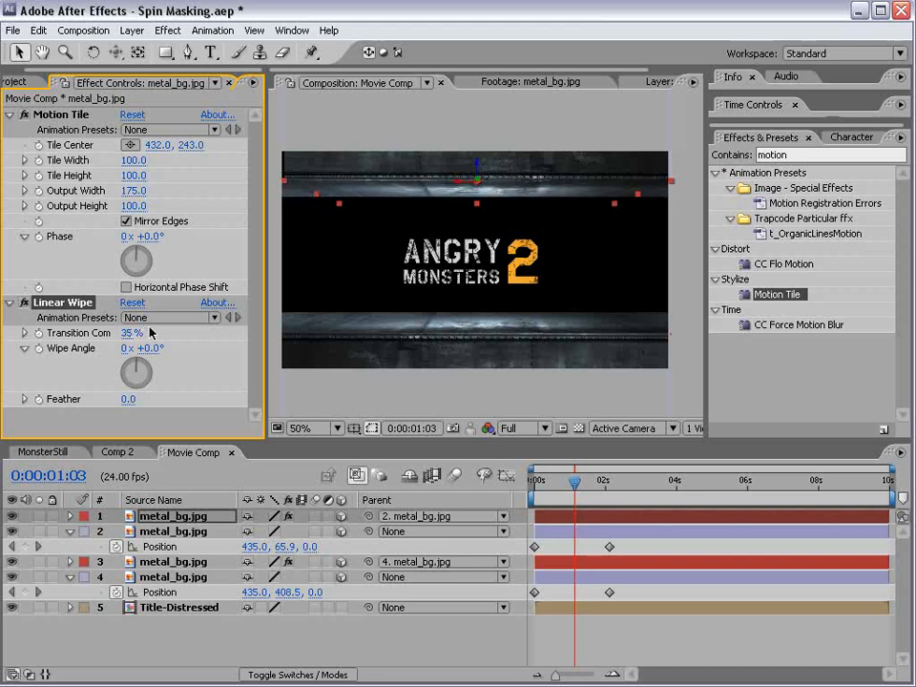
drag(128, 399, 417, 385)
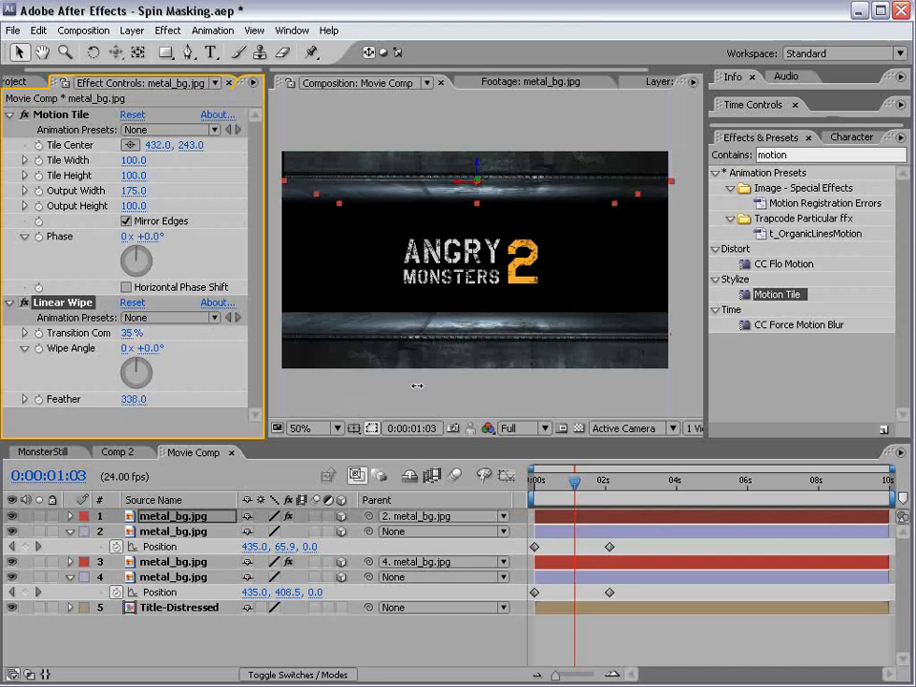
key(period)
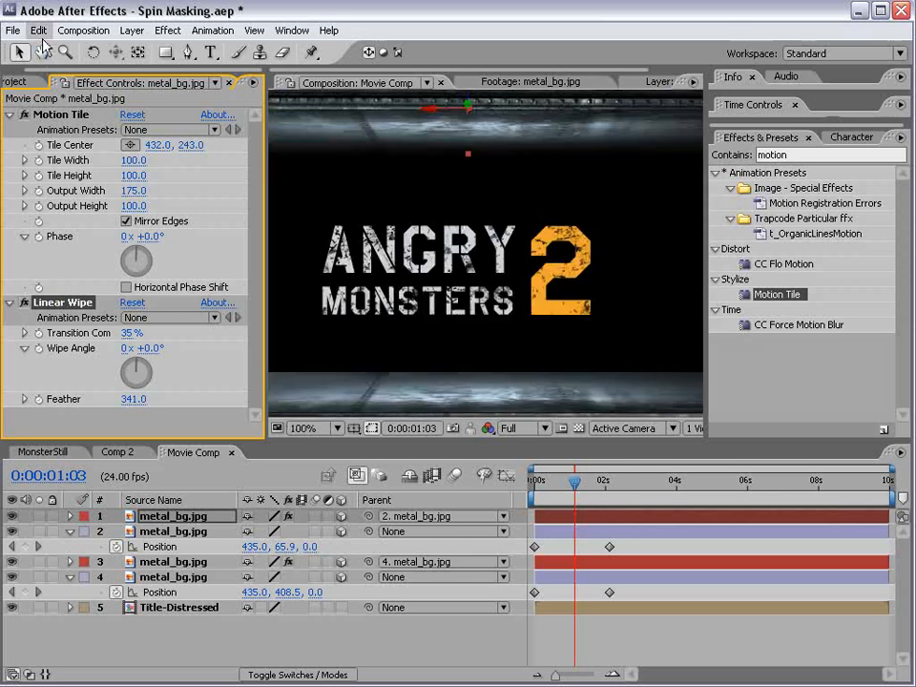
Step: Add the same Linear Wipe to the lower red-labelled metal_bg.jpg layer, with Wipe Angle 0° and Transition Completion about 22%
click(162, 561)
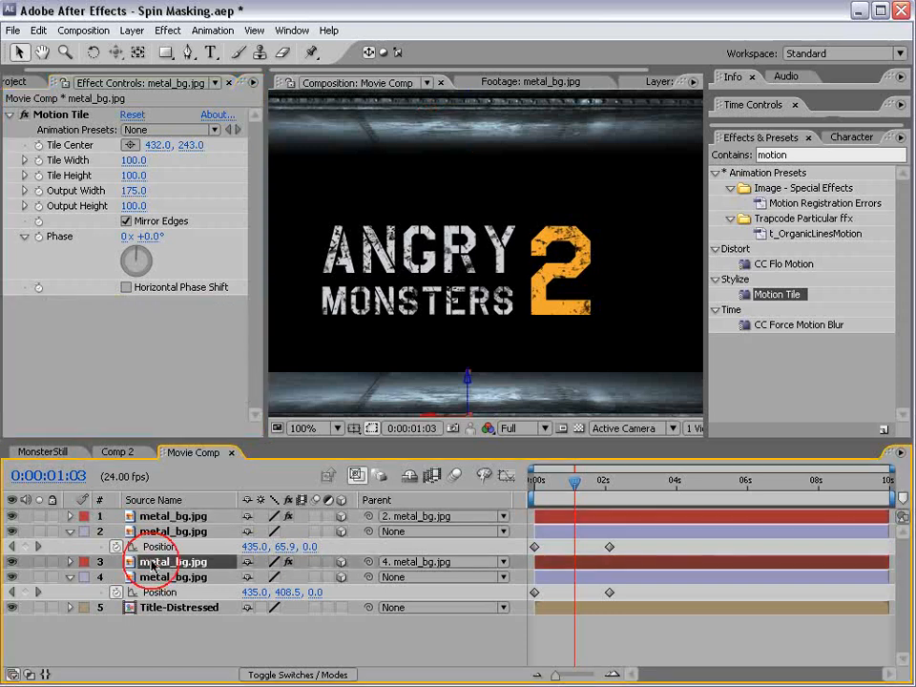
click(153, 348)
text(0.)
key(Return)
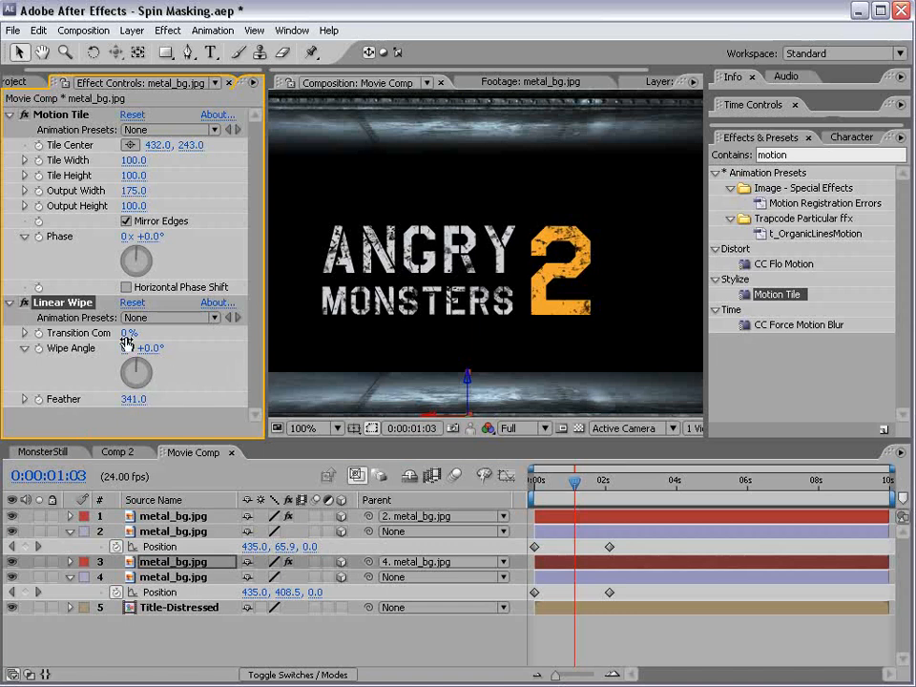
drag(127, 333, 135, 332)
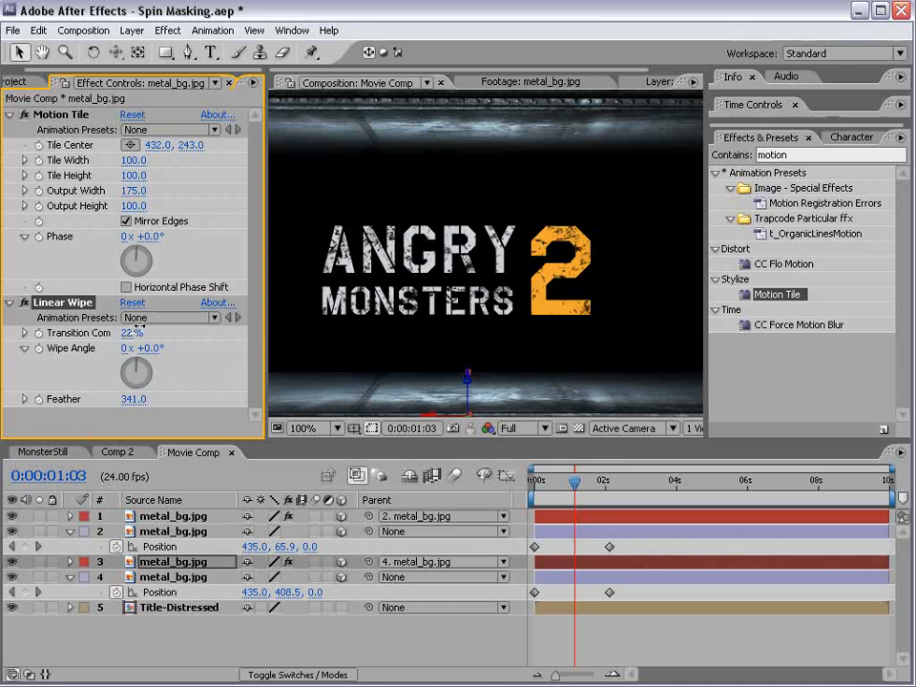
Step: Check the softened wall edges around the title just after one second and save the project
scroll(467, 417, down, 2)
click(458, 399)
click(593, 656)
mouse_move(575, 482)
mouse_down()
mouse_move(544, 487)
mouse_move(622, 484)
mouse_move(571, 483)
mouse_up()
key(ctrl+s)
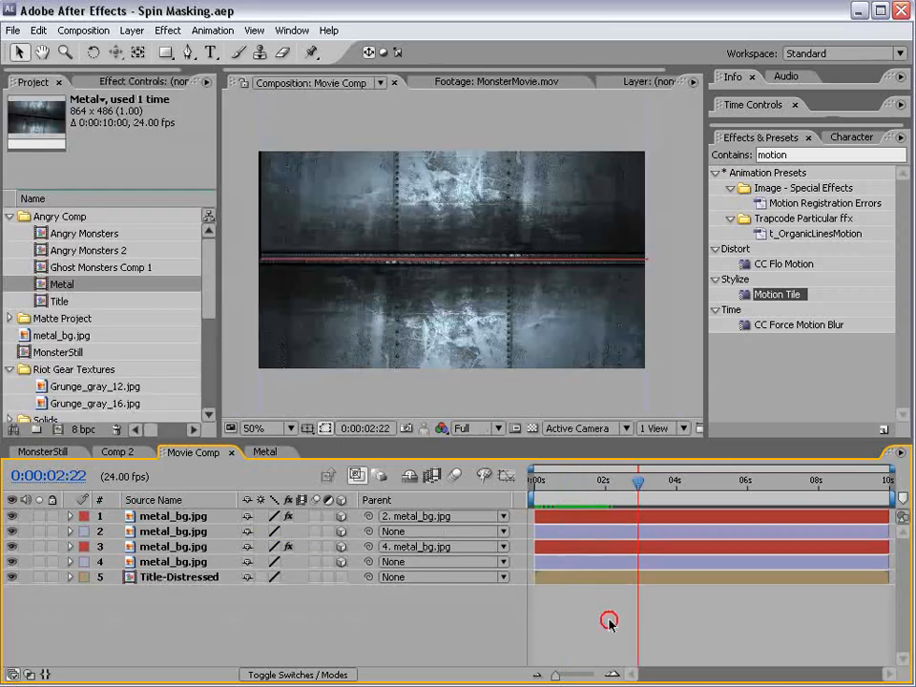
Step: Review the MonsterMovie.mov footage as a reference for the closing walls
click(498, 83)
mouse_move(449, 394)
mouse_down()
mouse_move(411, 391)
mouse_move(442, 391)
mouse_up()
click(595, 639)
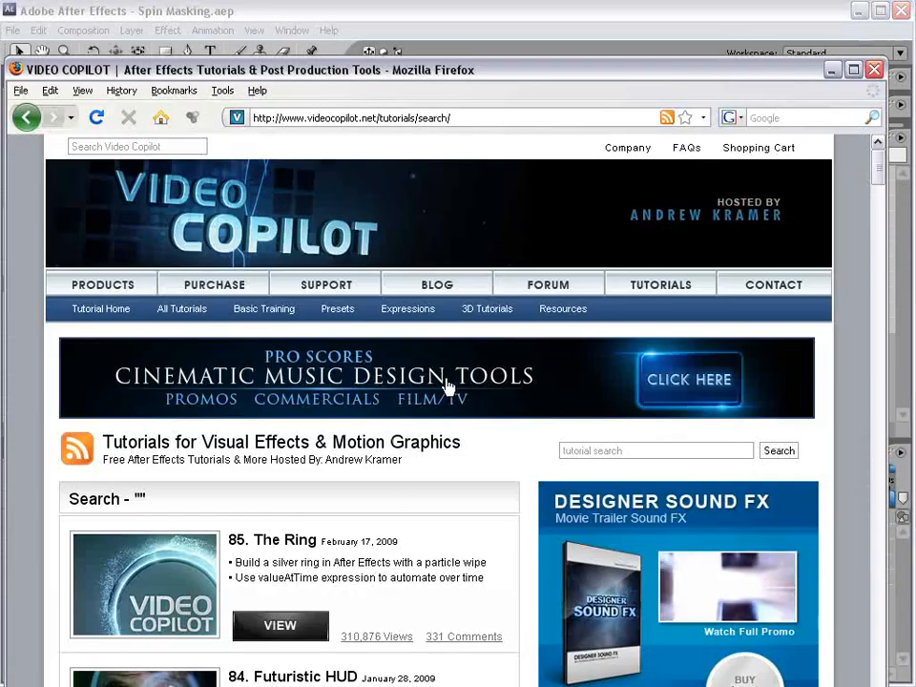
Step: Browse the Video Copilot tutorial list for particle tutorials, down to Speed Particles
scroll(446, 382, down, 6)
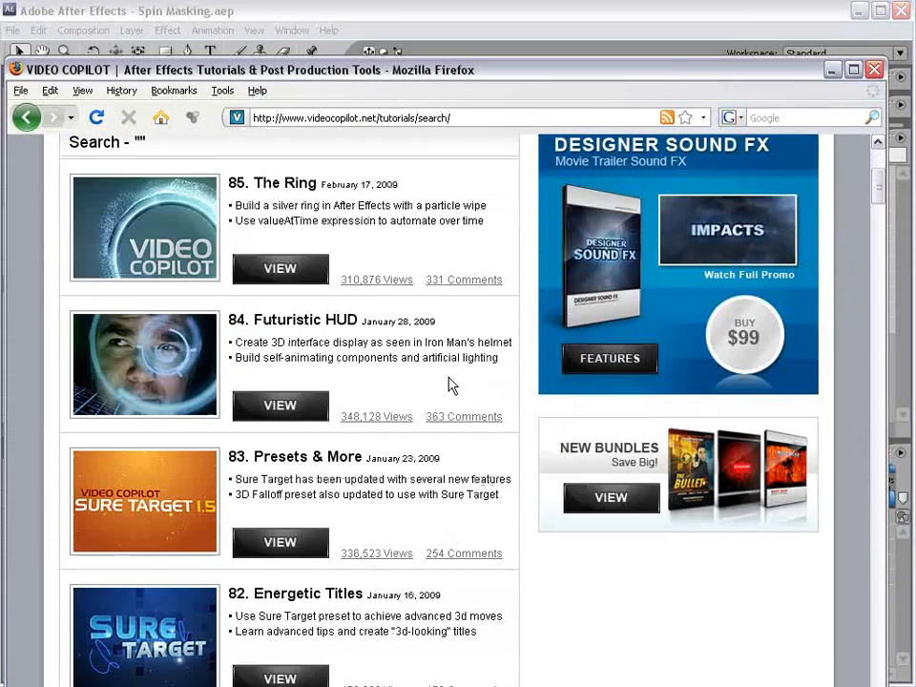
scroll(451, 381, down, 6)
scroll(435, 511, down, 3)
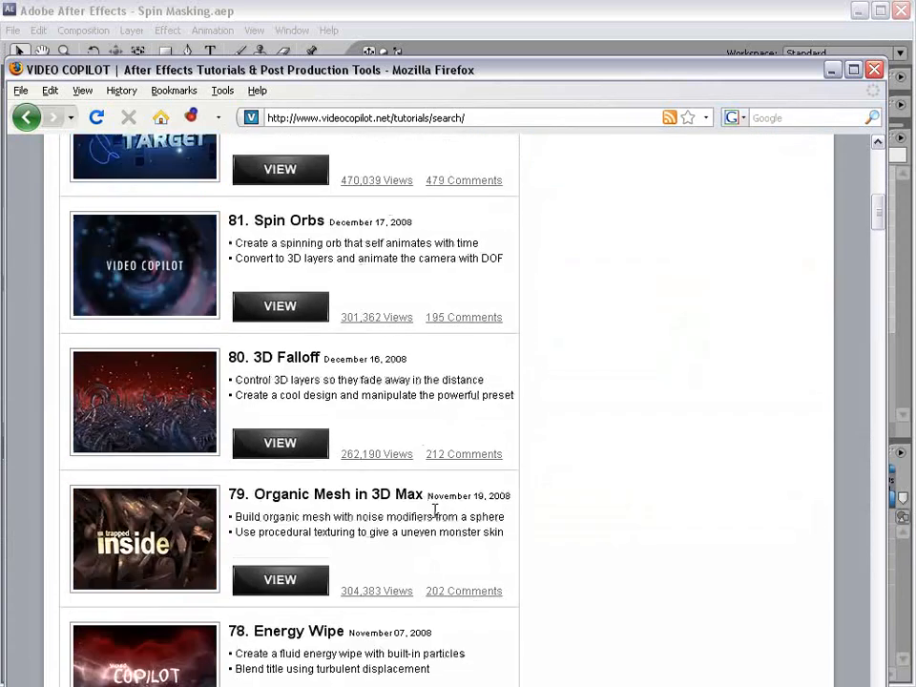
scroll(435, 515, down, 9)
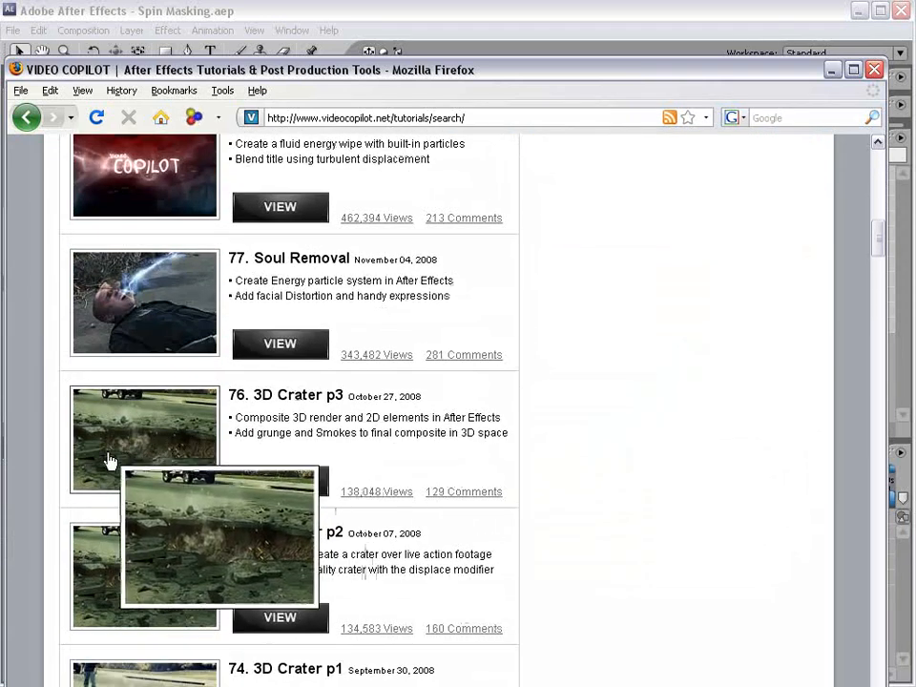
scroll(458, 570, down, 14)
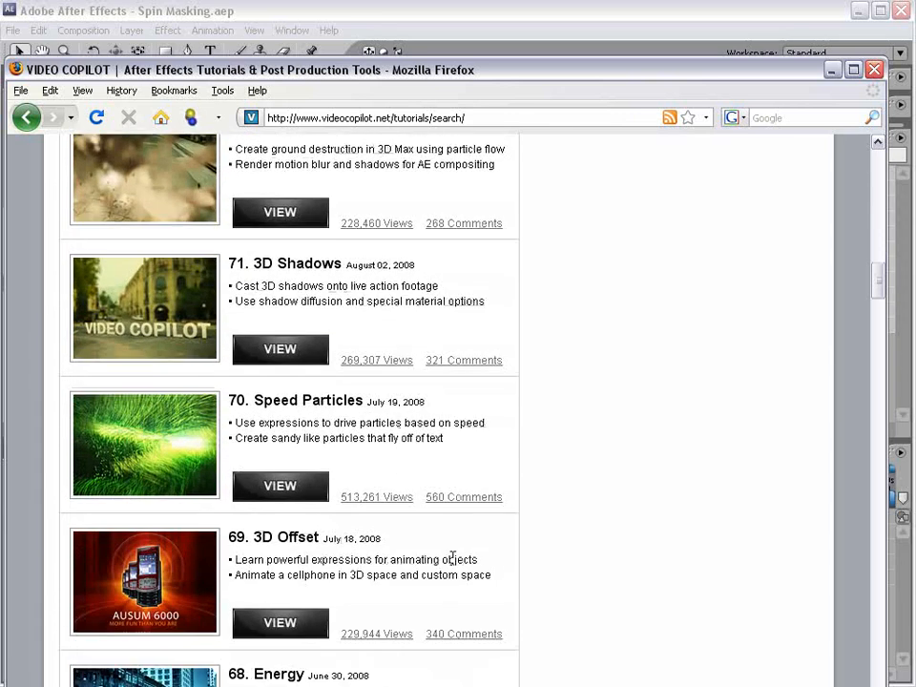
drag(270, 423, 326, 437)
click(355, 460)
Step: Review the description of the 3D Sparks Title tutorial, then go back up the tutorial list
scroll(406, 516, down, 7)
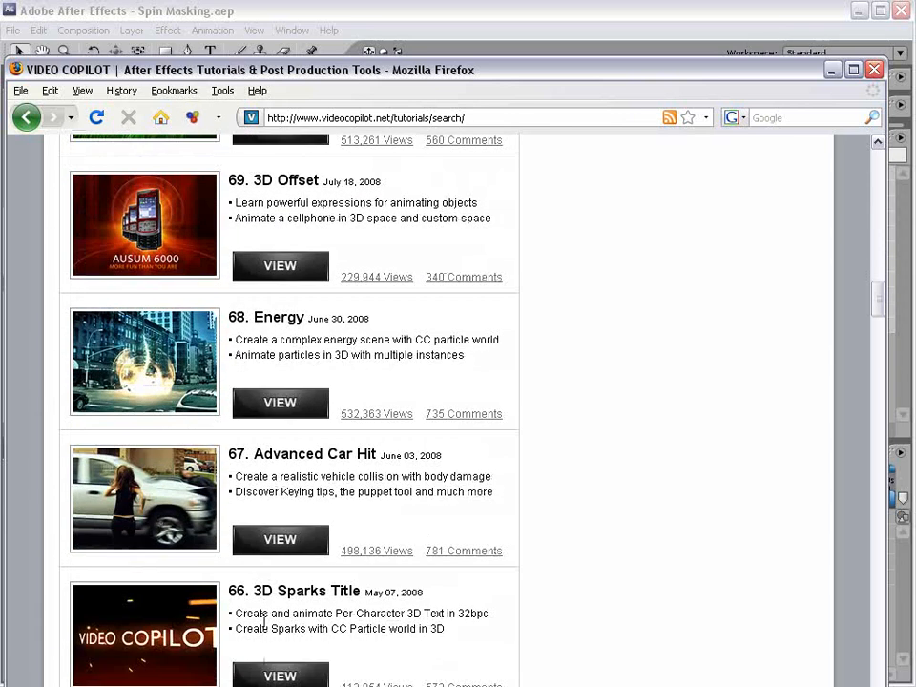
drag(264, 619, 371, 628)
click(370, 628)
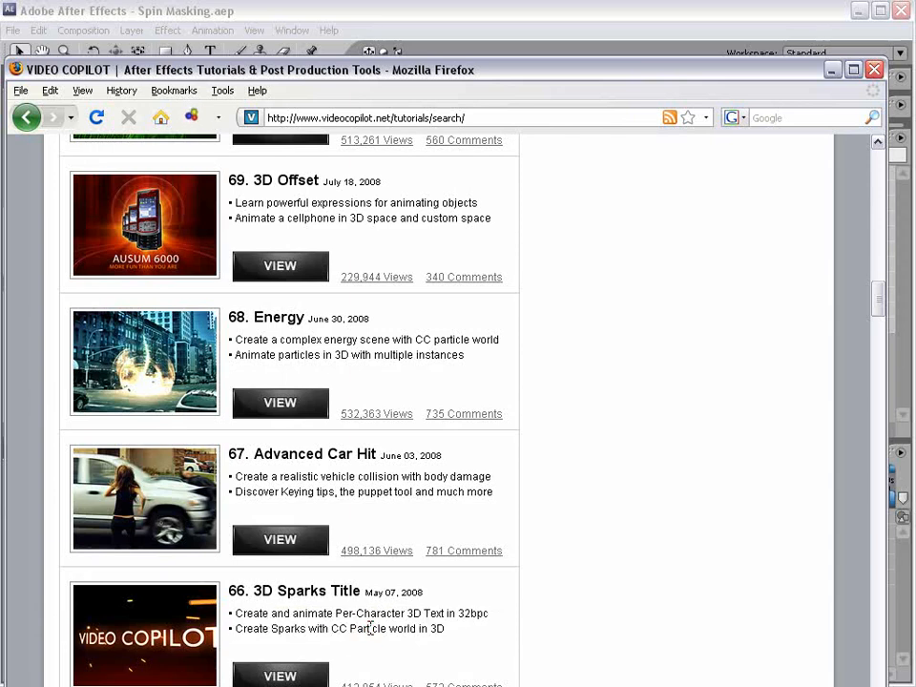
drag(296, 616, 385, 628)
click(384, 628)
drag(875, 310, 884, 229)
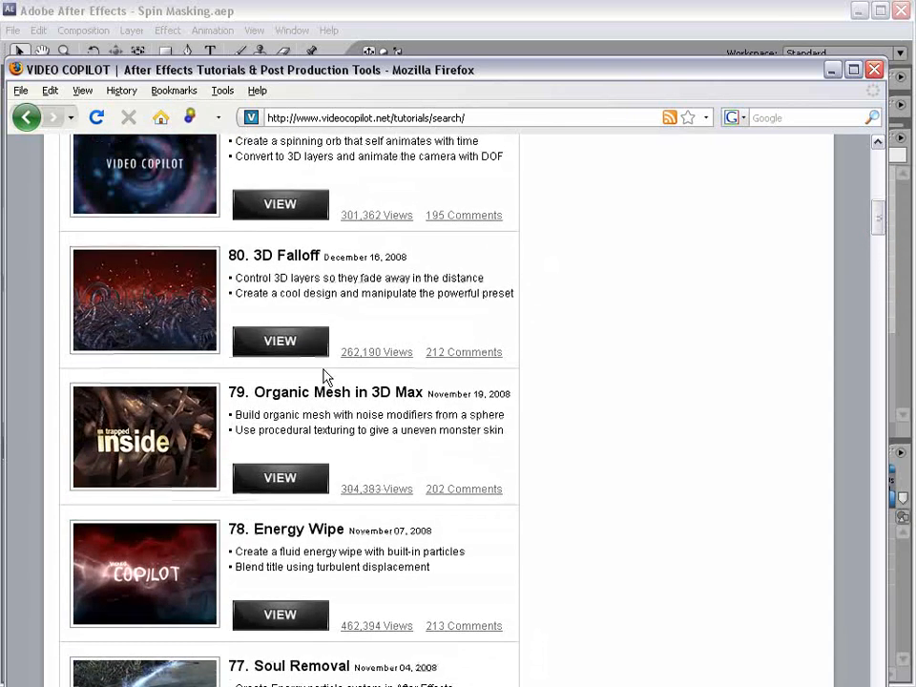
Step: Switch to After Effects, paste the Black Solid 5 particle layer into Movie Comp at 0:00:01:01, and straighten it to match the frame
click(458, 11)
drag(638, 483, 573, 488)
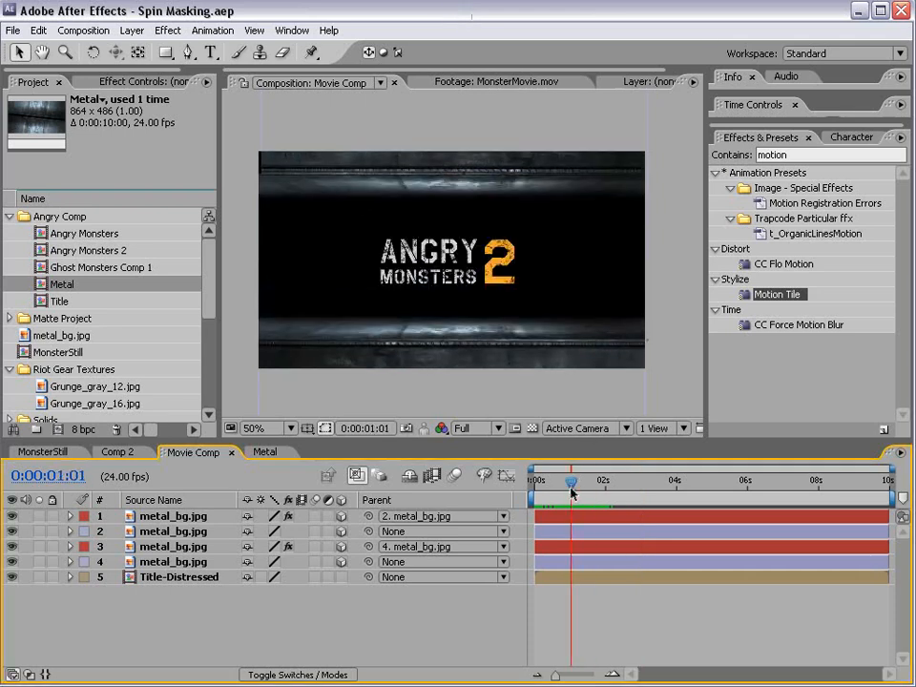
key(ctrl+v)
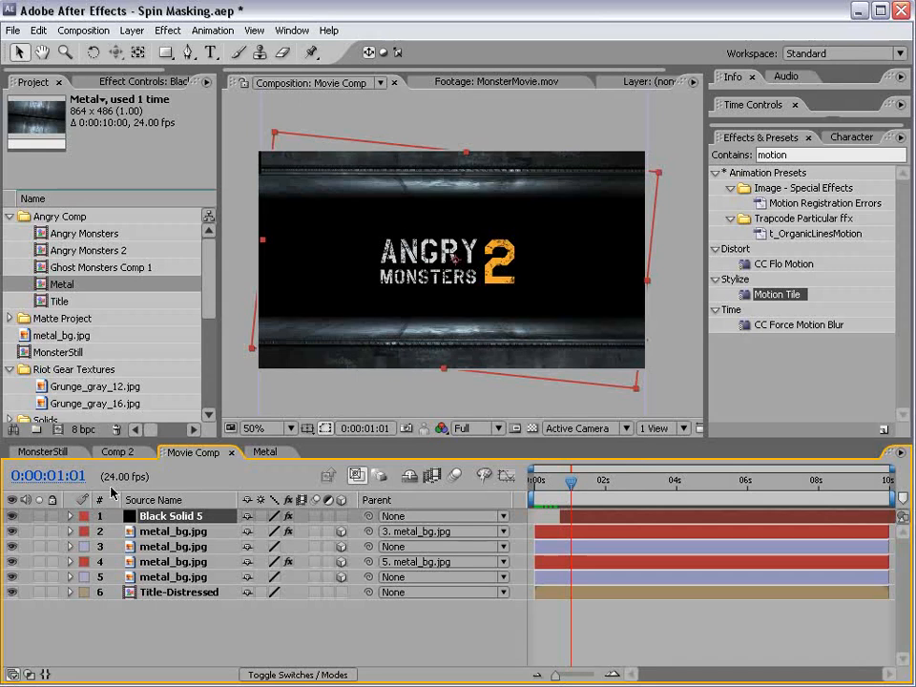
click(627, 355)
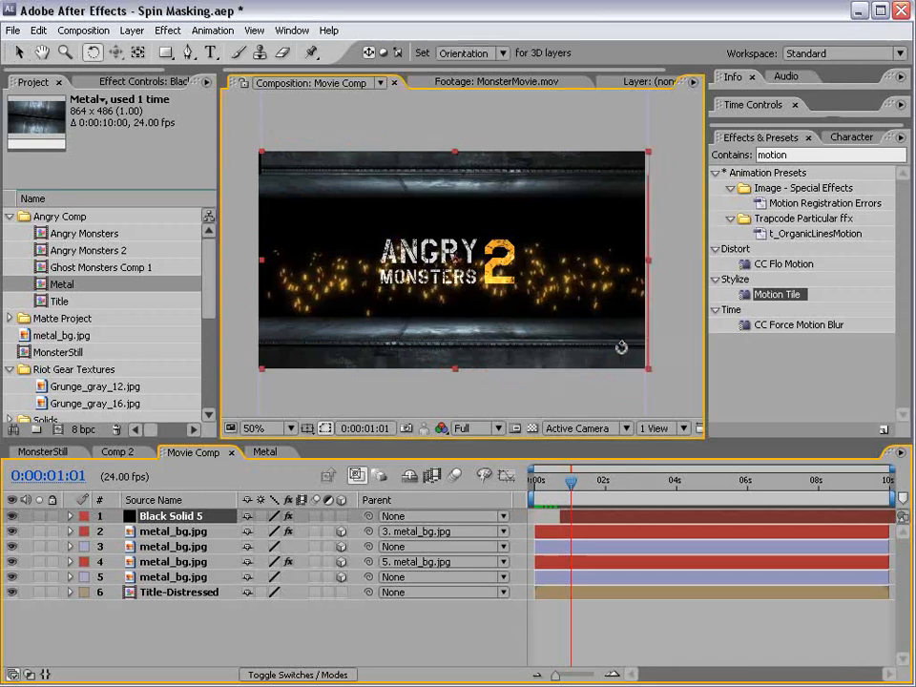
click(559, 354)
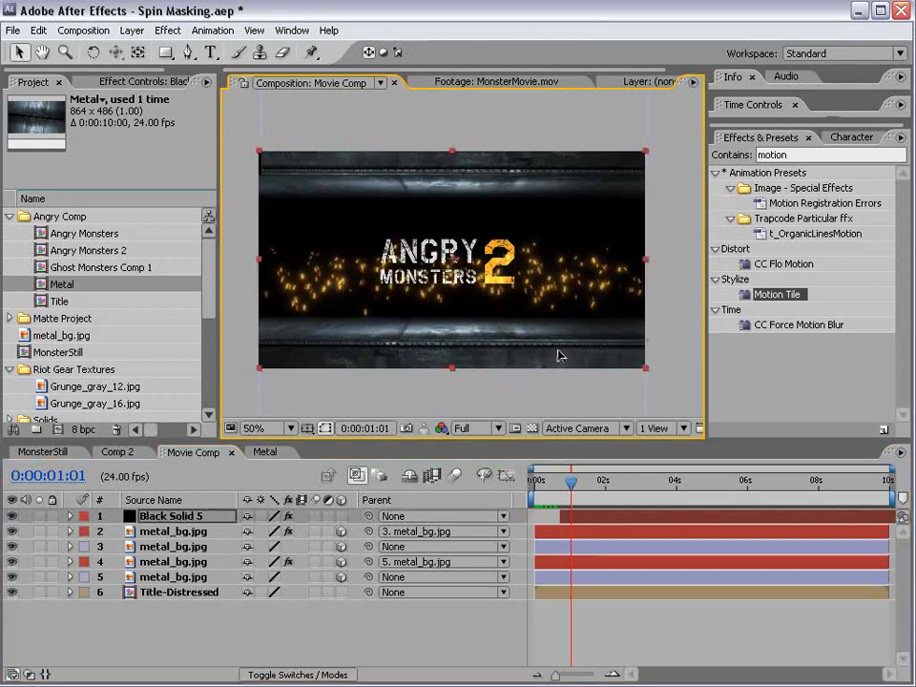
key(ctrl+s)
Step: Shift the Black Solid 5 layer to start at about 0:00:02:03, when the walls meet, and save the project
drag(571, 483, 625, 516)
key(equal)
key(equal)
key(equal)
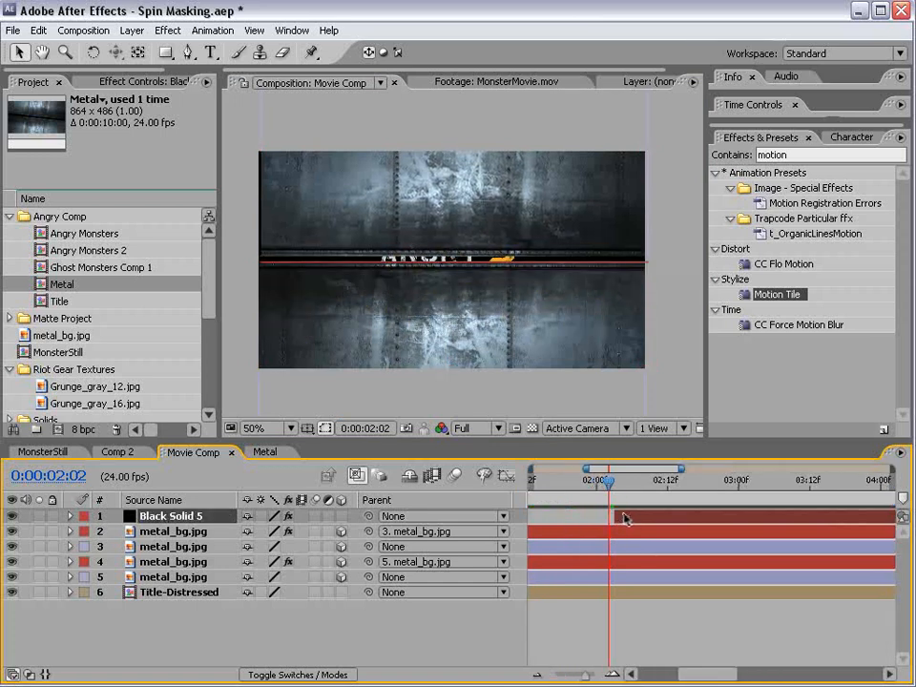
key(Page_Down)
drag(626, 500, 666, 488)
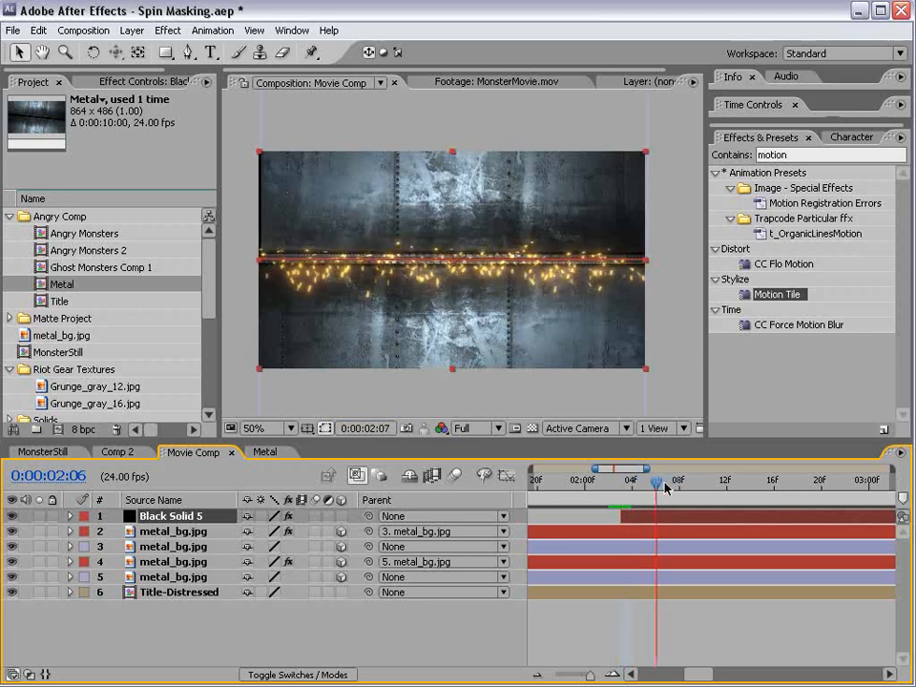
key(ctrl+s)
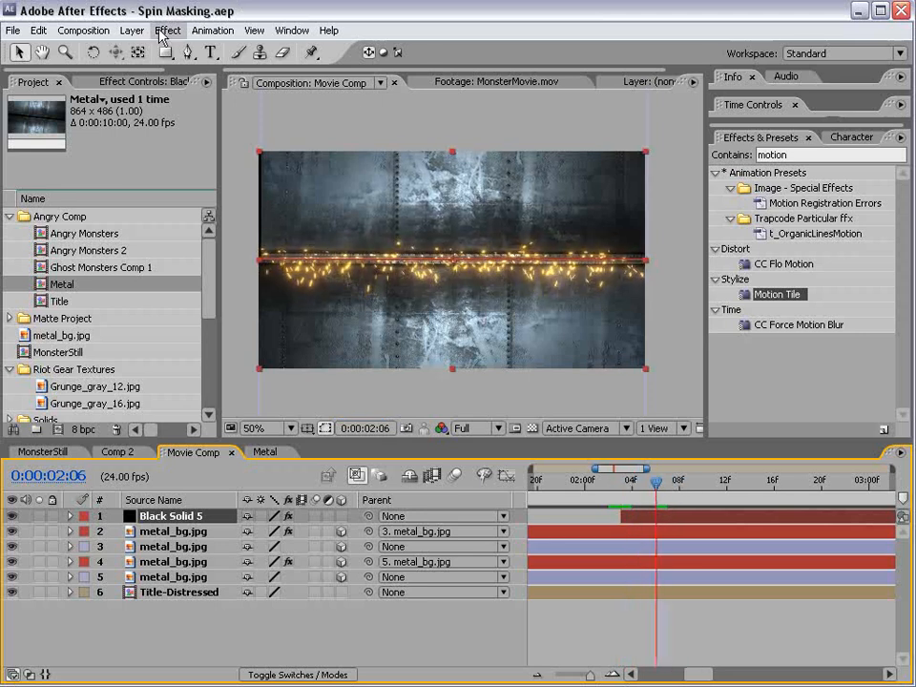
Step: Examine the Particular emitter settings, Glow effects and keyframes of the Black Solid 5 layer
click(106, 84)
scroll(206, 197, down, 6)
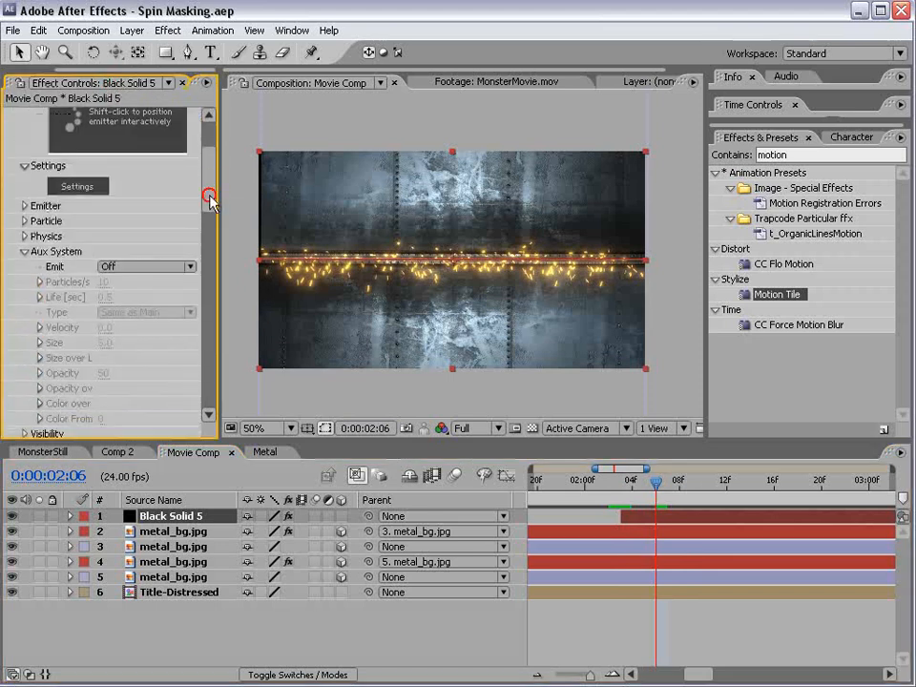
scroll(166, 205, up, 5)
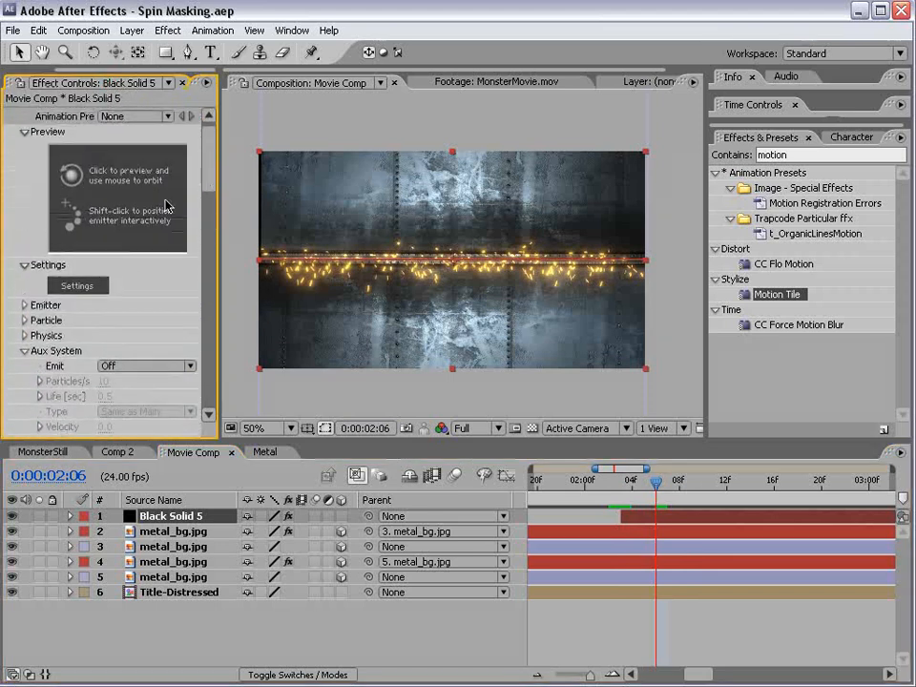
click(26, 305)
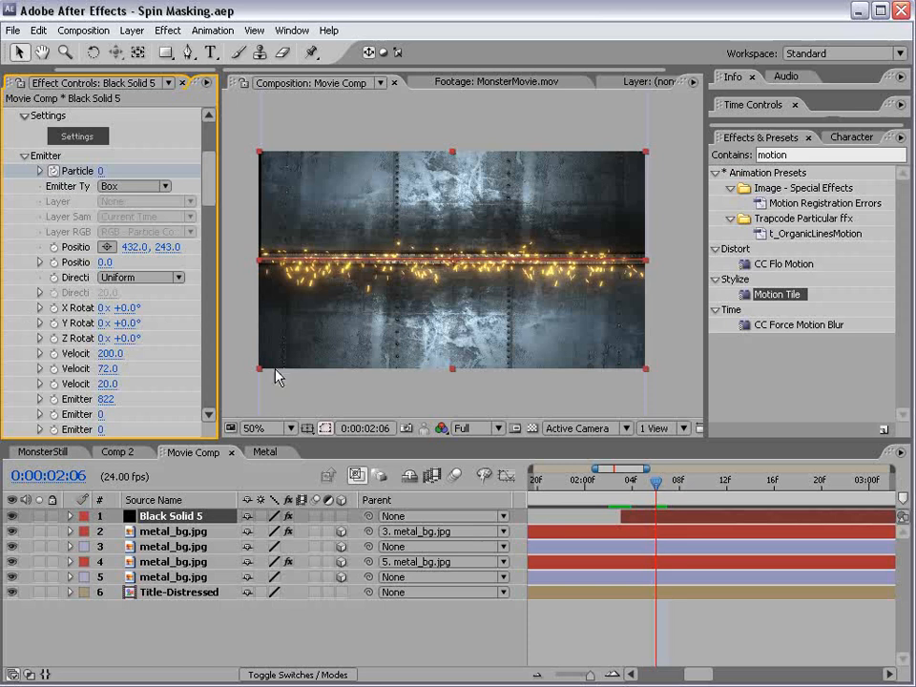
key(u)
drag(609, 493, 670, 497)
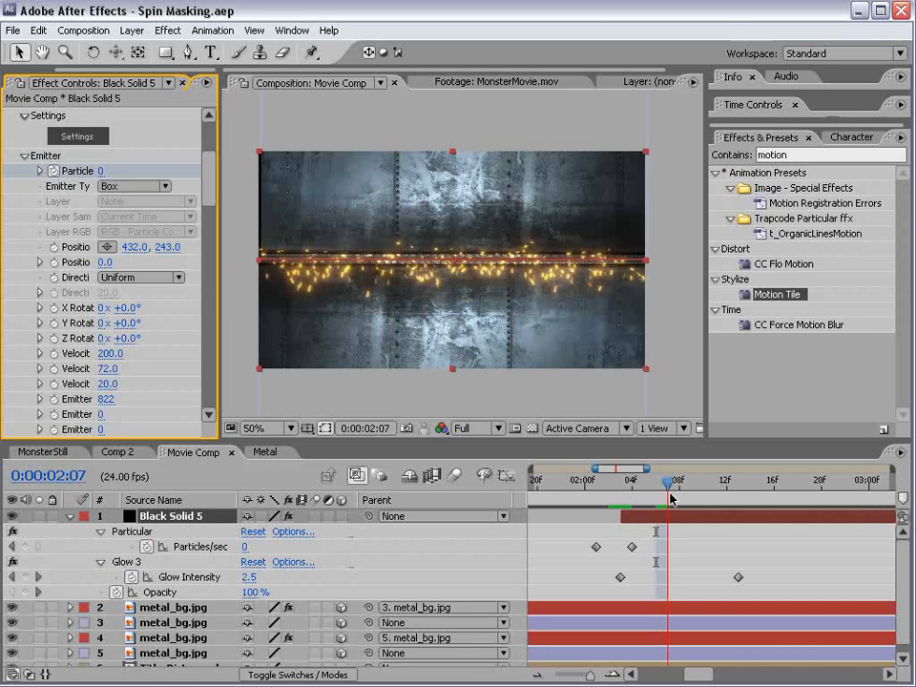
drag(206, 198, 211, 137)
click(11, 114)
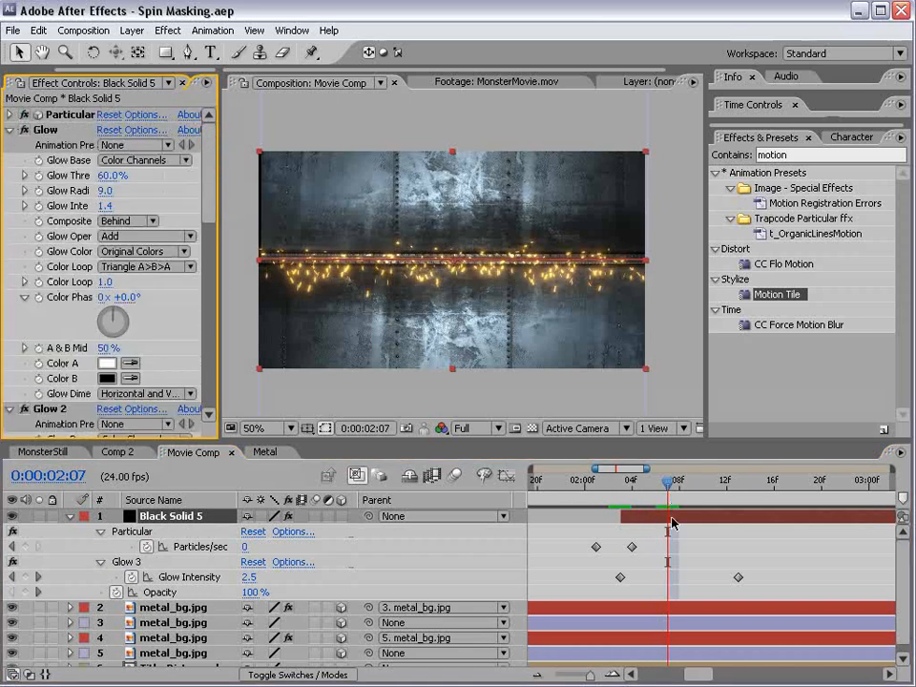
Step: Collapse the Black Solid 5 layer's properties and rename the layer as Sparks
click(569, 513)
key(minus)
key(minus)
key(minus)
key(minus)
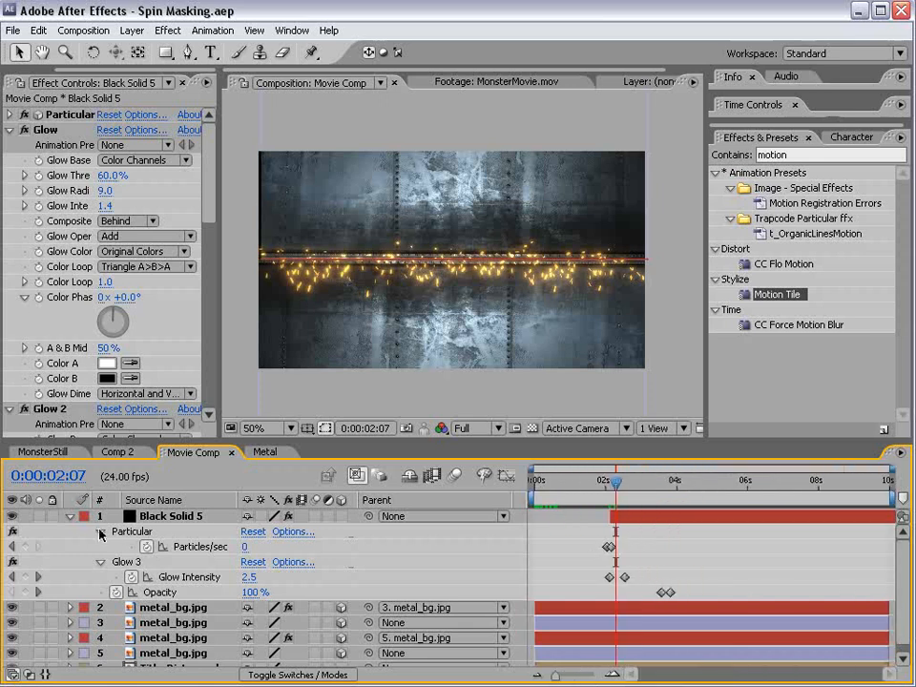
click(69, 516)
click(122, 516)
key(Return)
text(S)
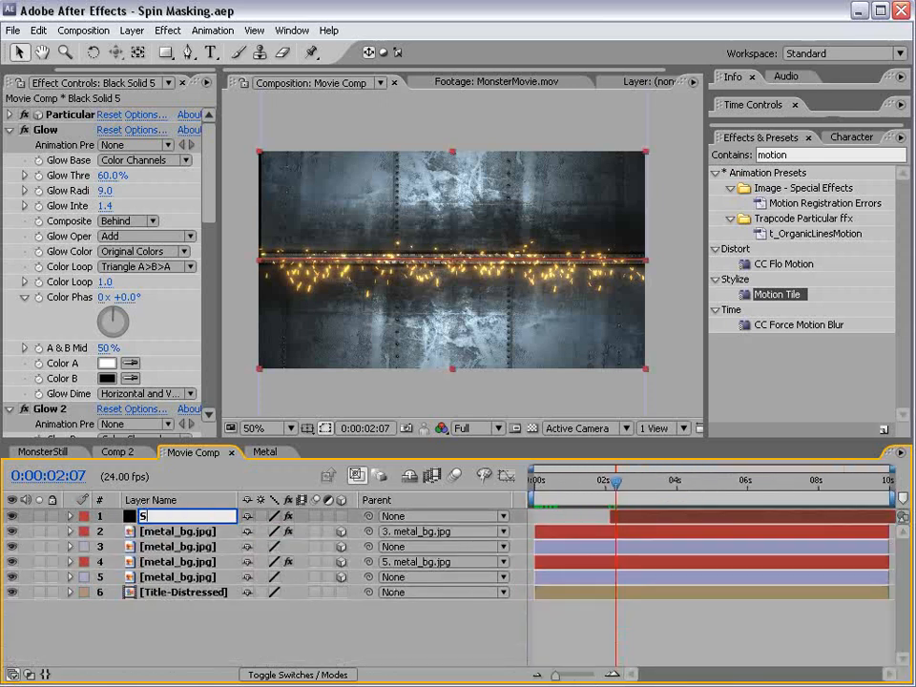
text(parks)
key(Return)
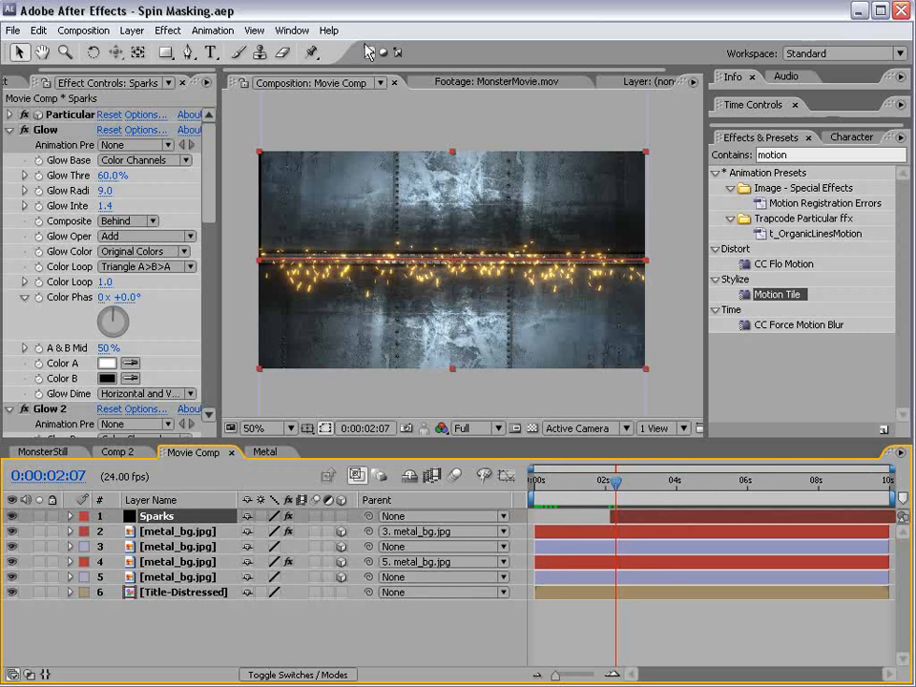
Step: Add a 24mm camera named Camera 1 to Movie Comp
click(130, 30)
mouse_move(143, 49)
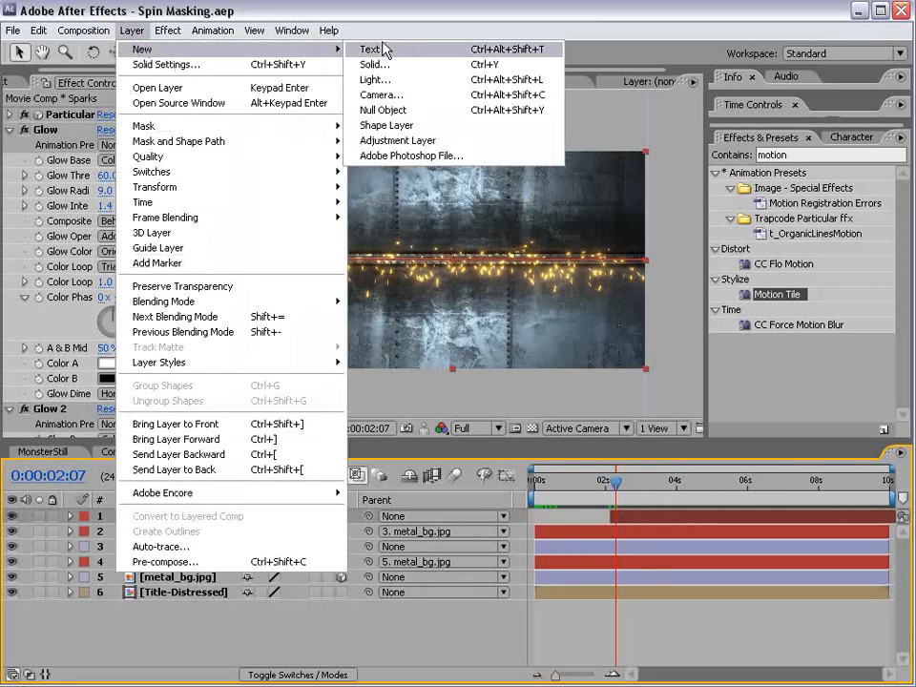
click(386, 95)
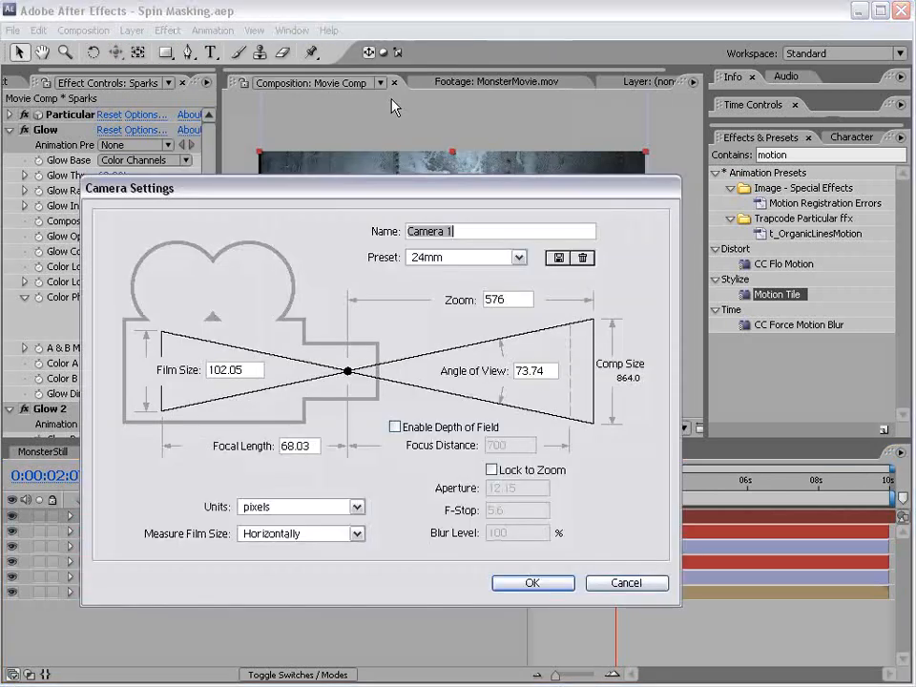
click(531, 583)
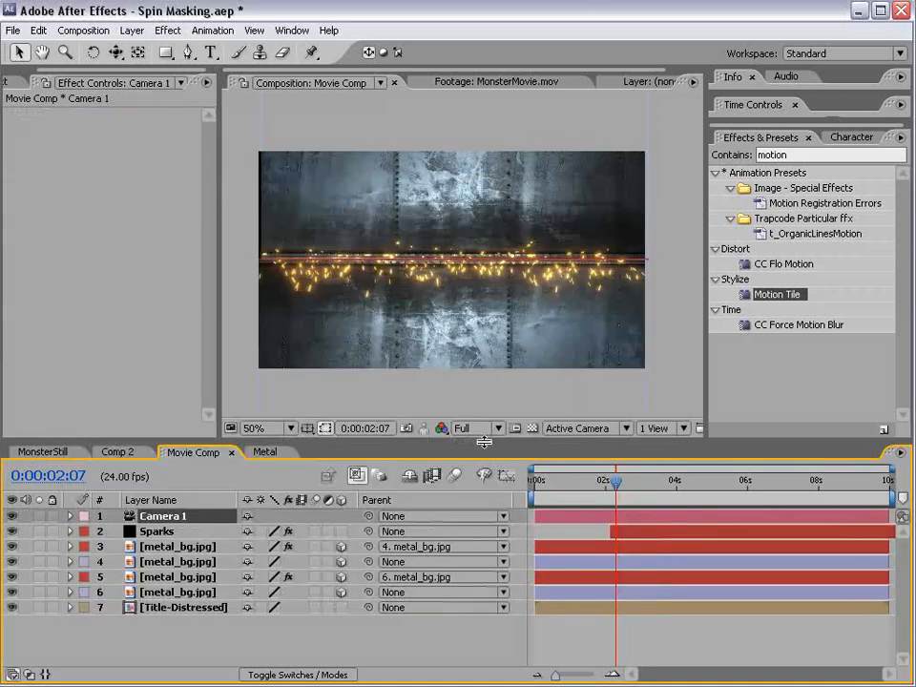
drag(485, 442, 485, 391)
Step: Move the Sparks layer and the four metal_bg.jpg layers below the Title-Distressed layer
drag(569, 434, 539, 438)
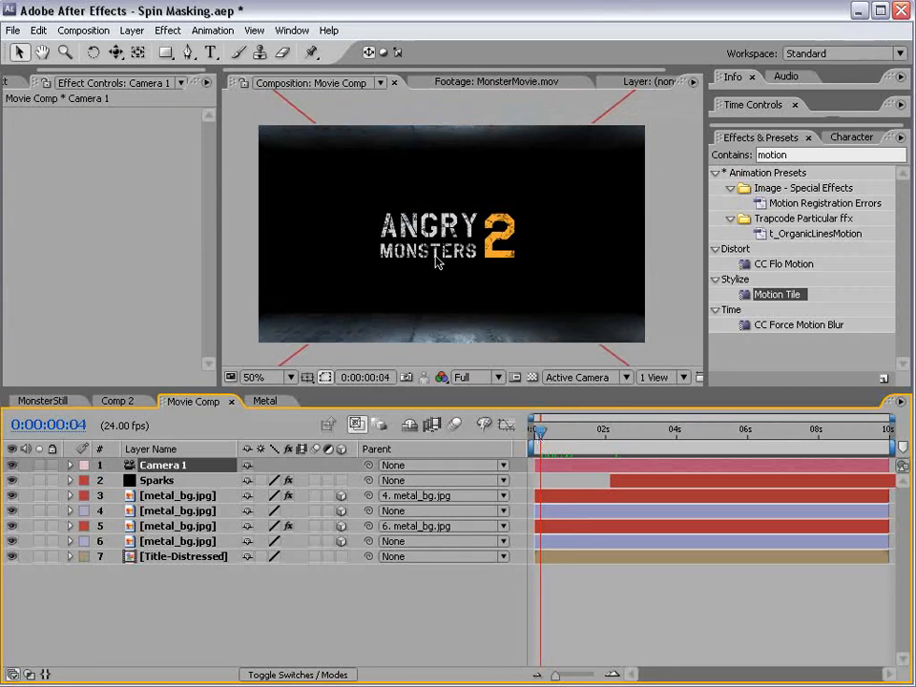
drag(541, 432, 632, 435)
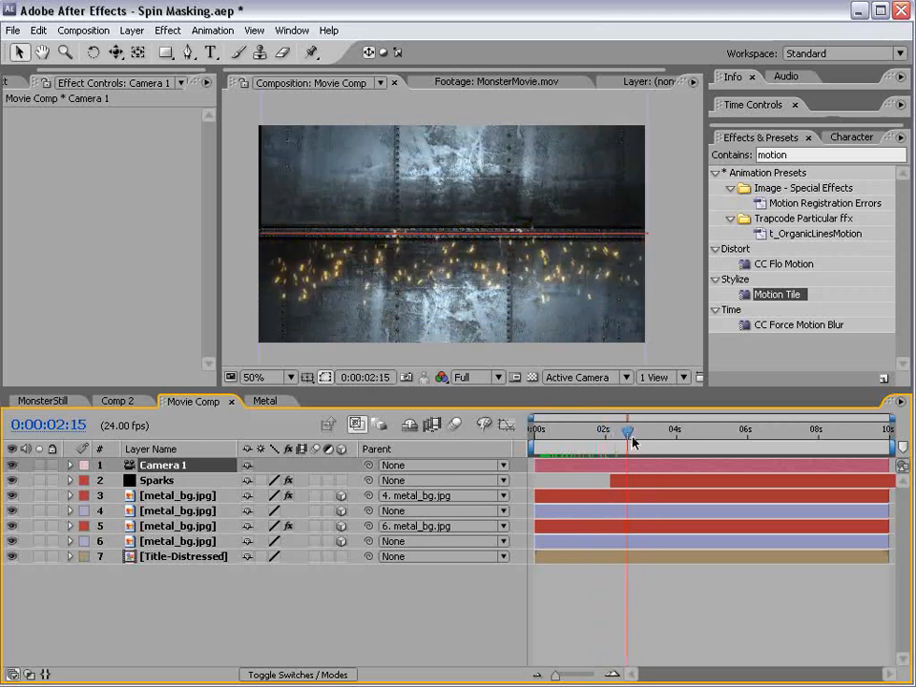
click(155, 482)
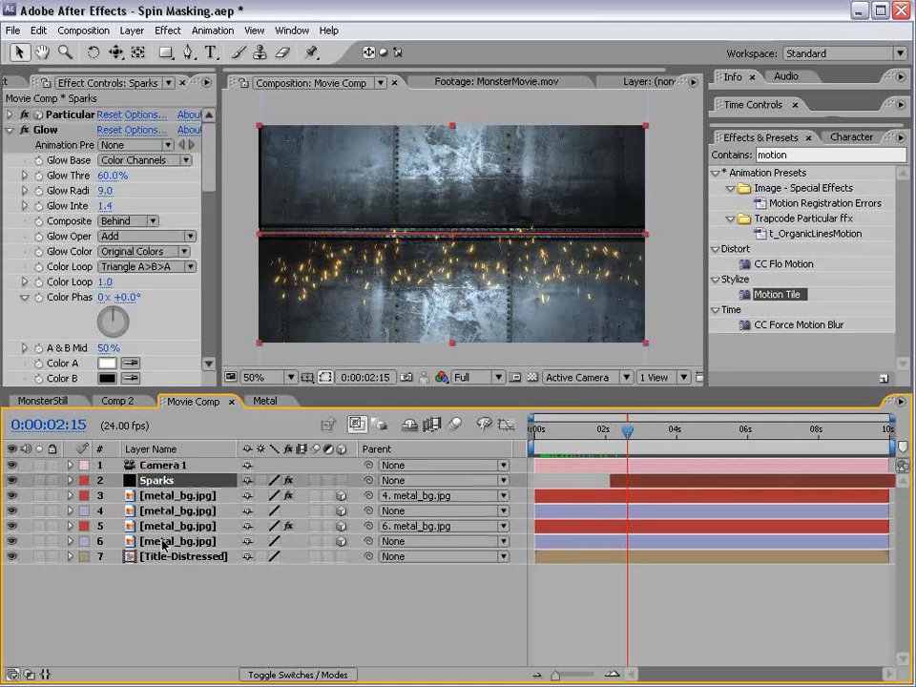
shift+click(147, 542)
drag(147, 542, 148, 583)
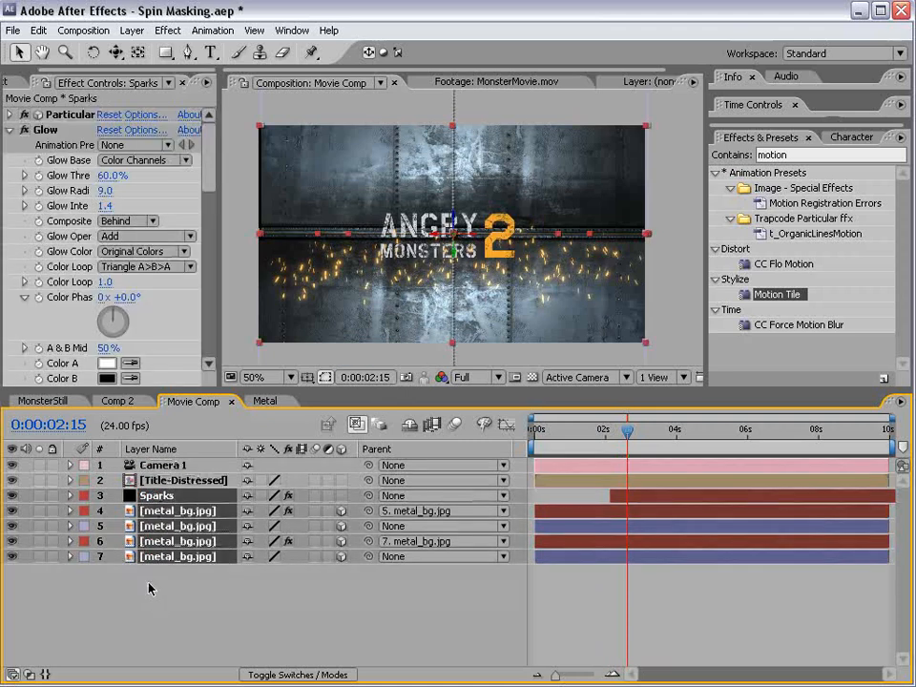
Step: Mark the Sparks and four metal_bg.jpg layers as shy and turn off their visibility
click(247, 497)
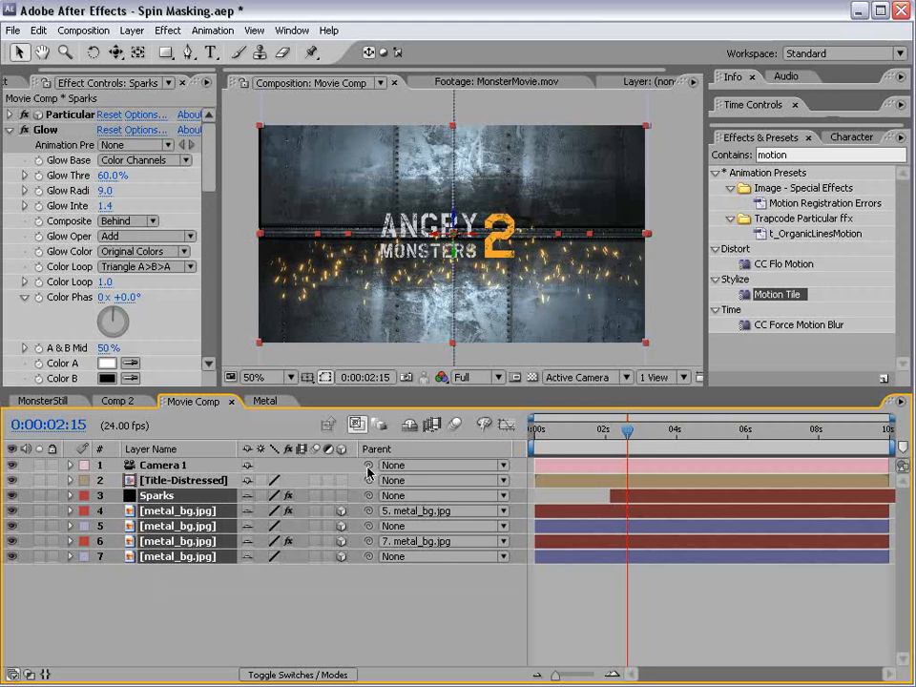
click(409, 425)
drag(628, 472, 604, 472)
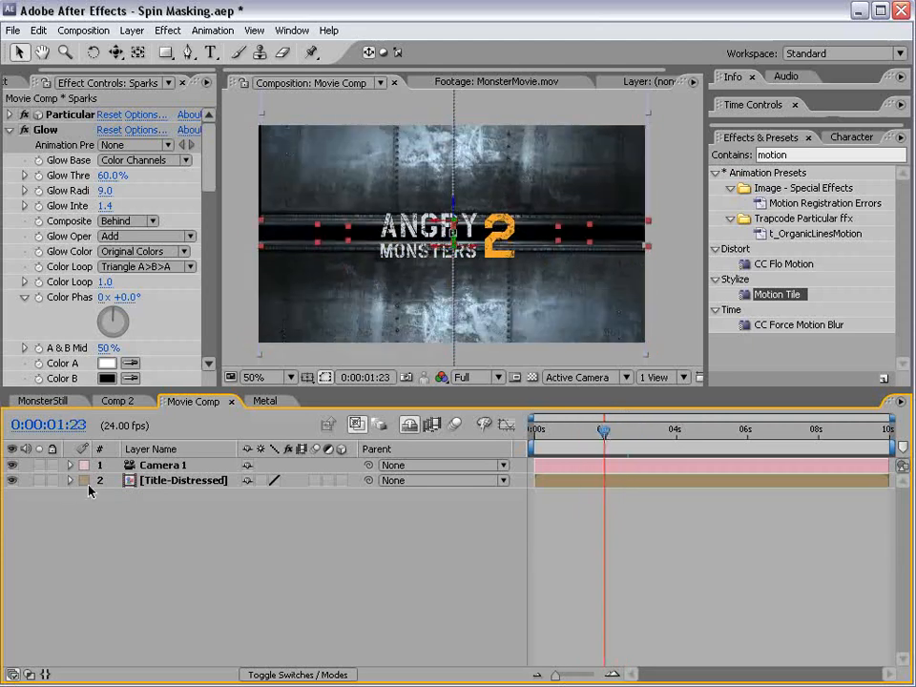
click(407, 426)
drag(18, 503, 9, 556)
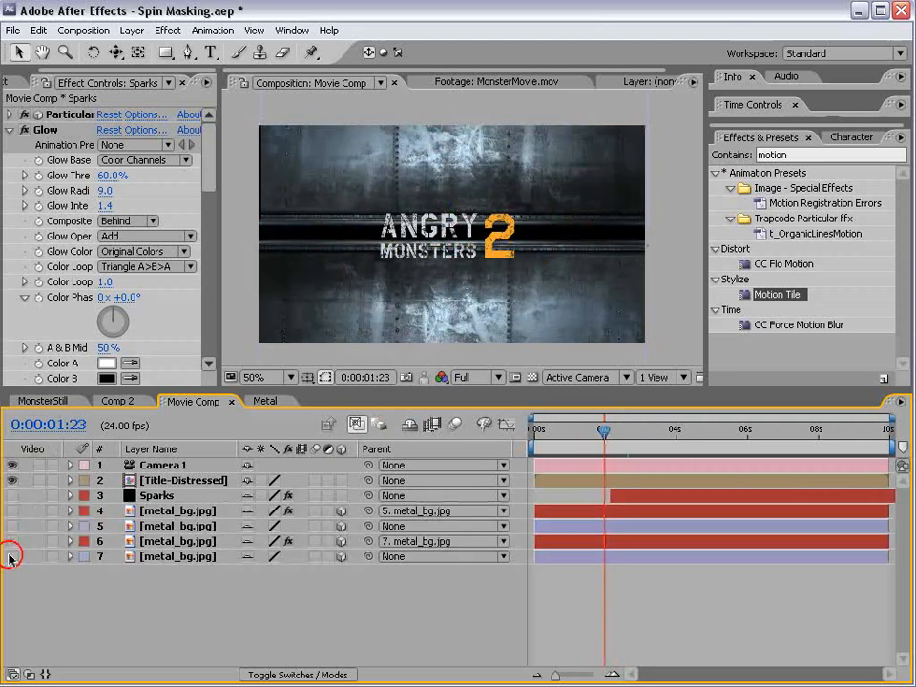
Step: Examine the Title-Distressed layer's transparency at 0:00:00:00 against the transparency grid
drag(604, 429, 526, 443)
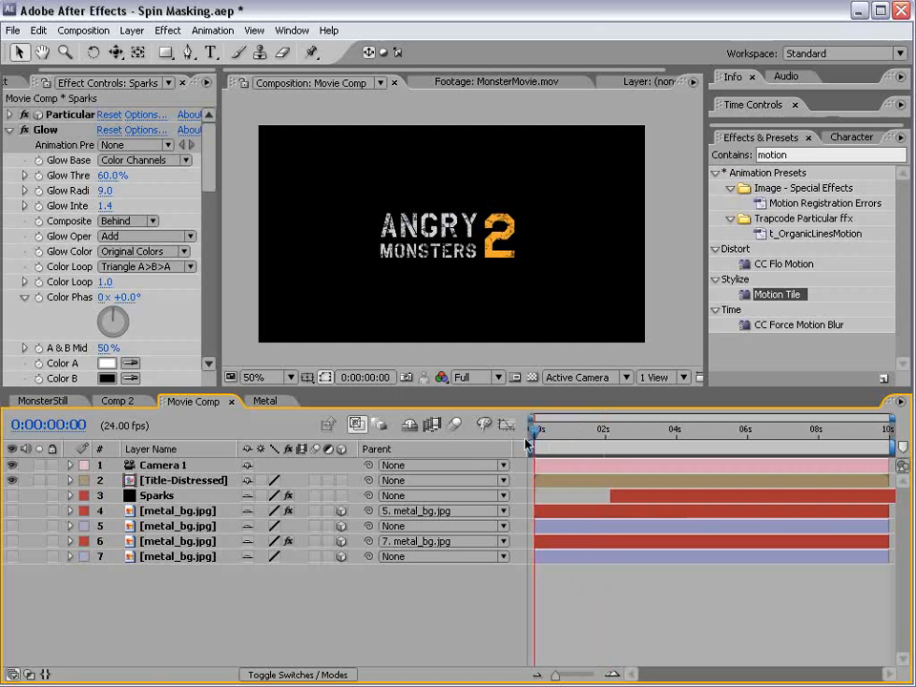
click(200, 481)
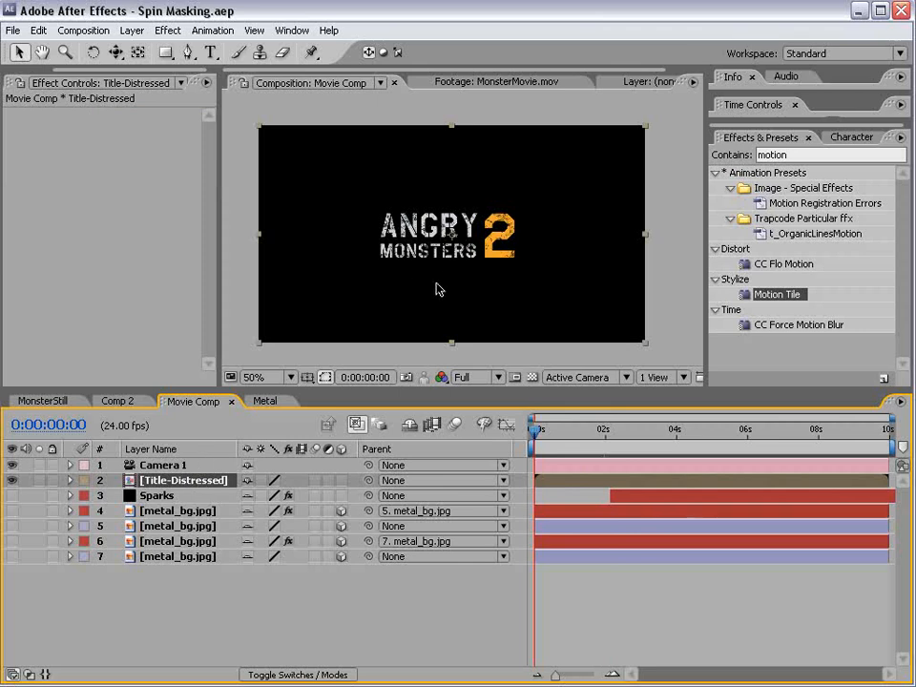
click(533, 377)
scroll(450, 259, up, 1)
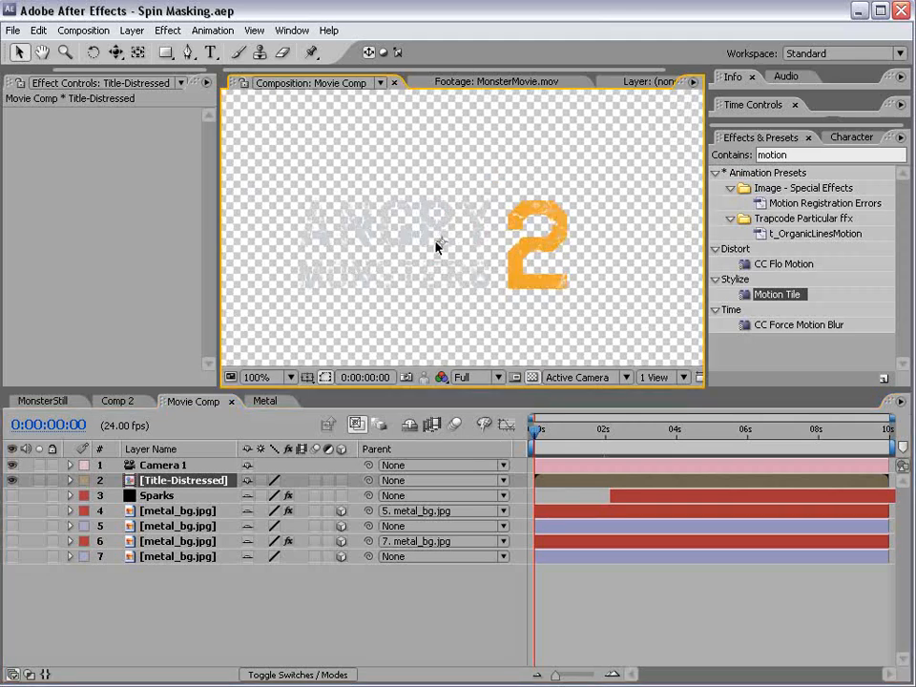
click(531, 377)
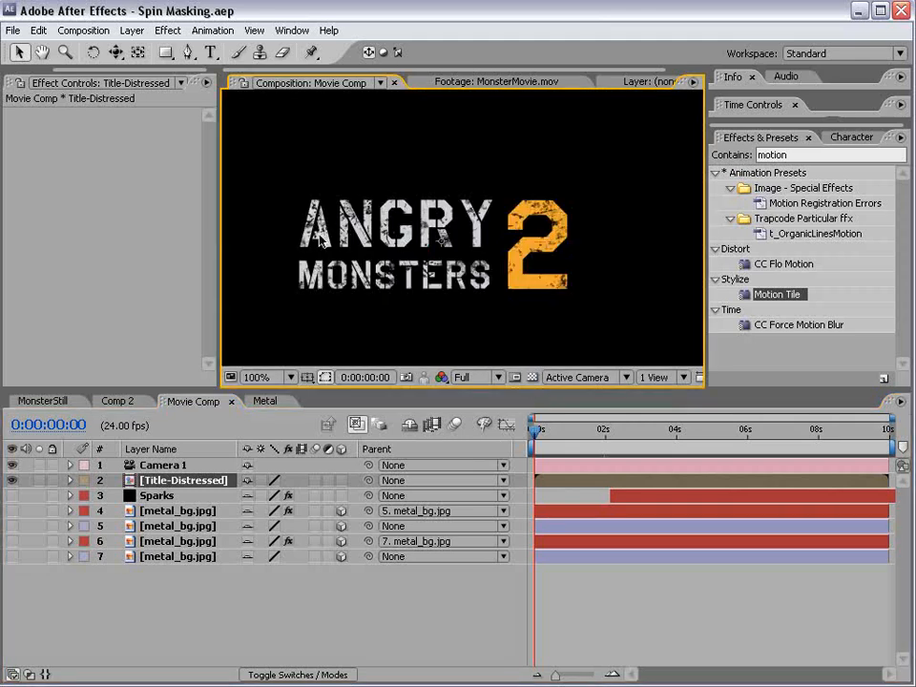
Step: Open the Title-Distressed comp and add a red 864 x 486 solid named Deep Red Solid 1
double_click(167, 481)
click(132, 29)
mouse_move(143, 49)
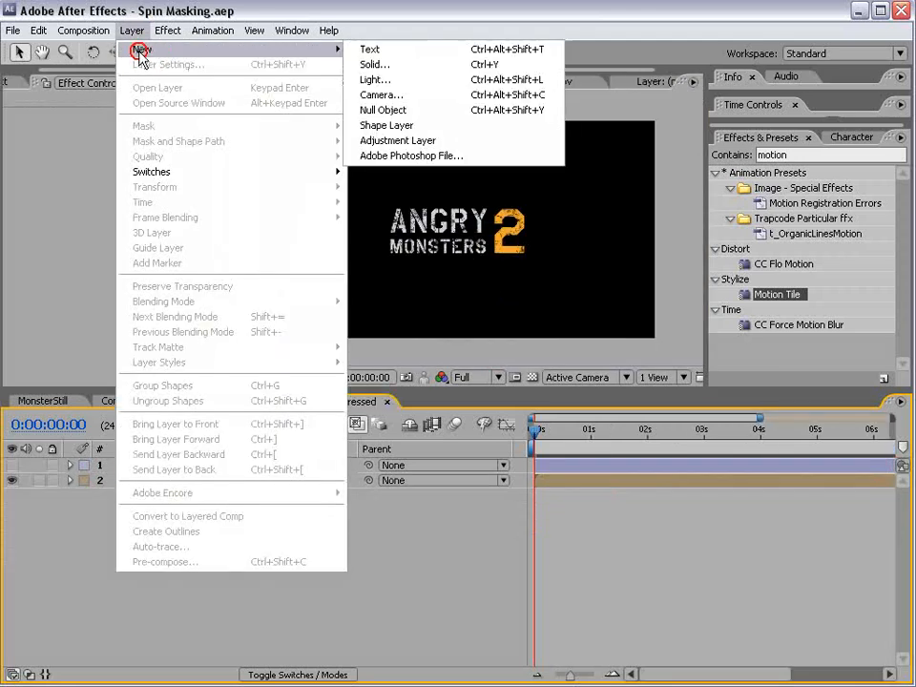
click(375, 64)
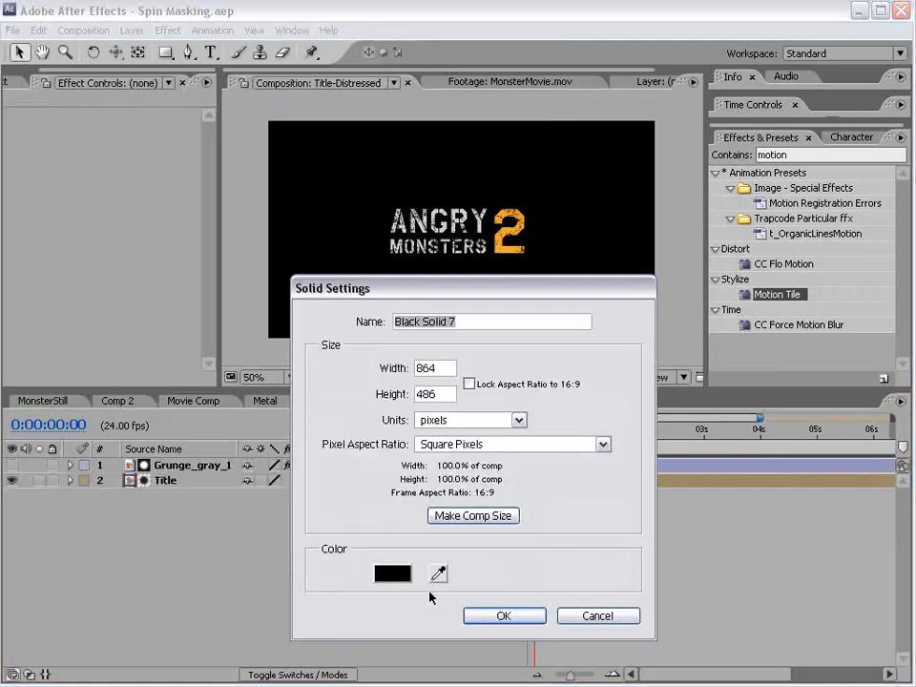
click(333, 572)
click(483, 383)
click(680, 328)
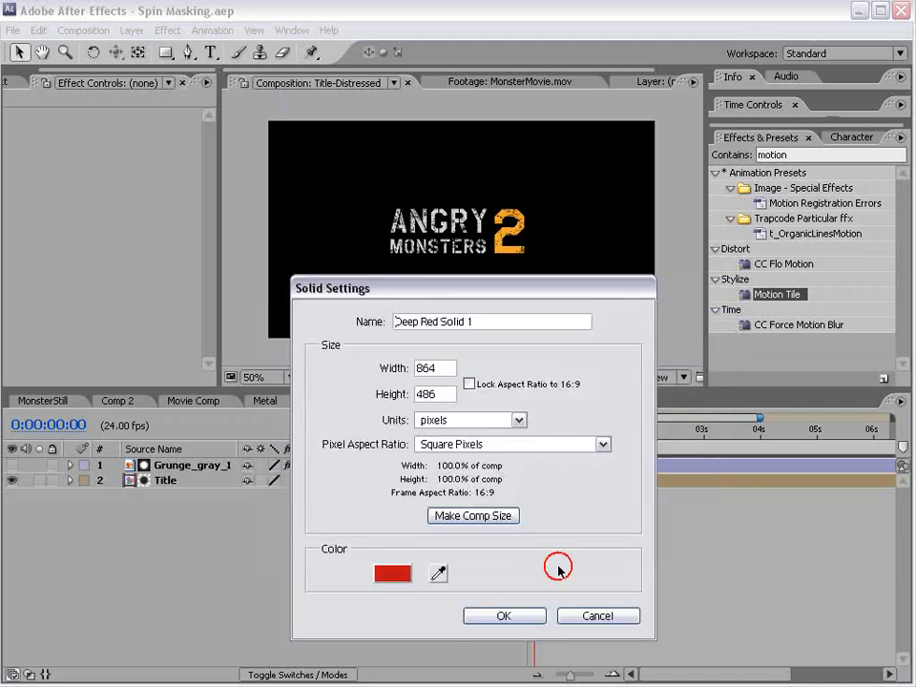
click(501, 618)
Step: Shrink the red solid to a rectangle just covering the title text and return to Movie Comp
drag(654, 122, 510, 234)
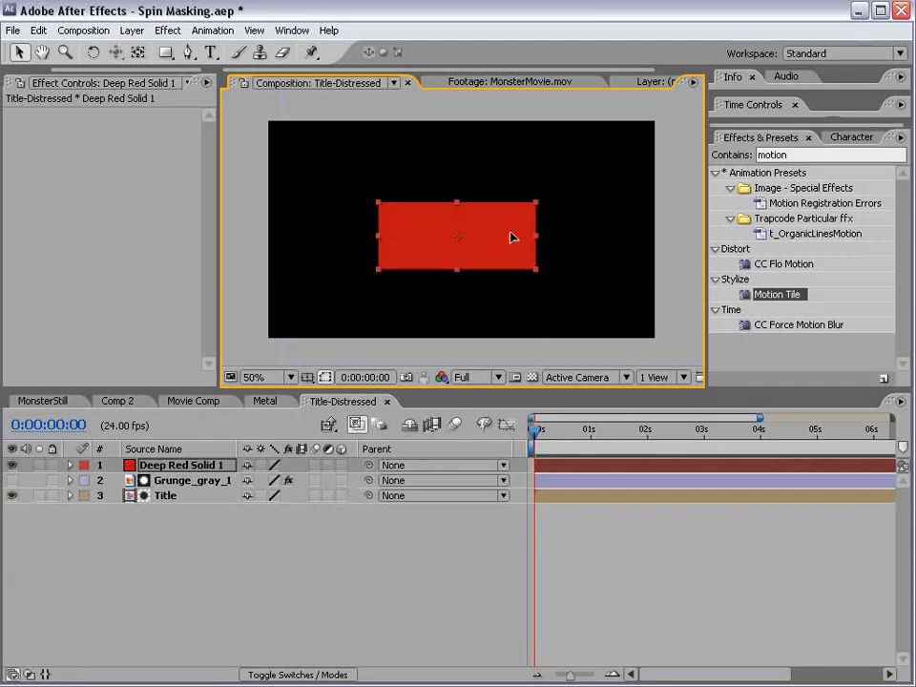
click(602, 569)
click(388, 403)
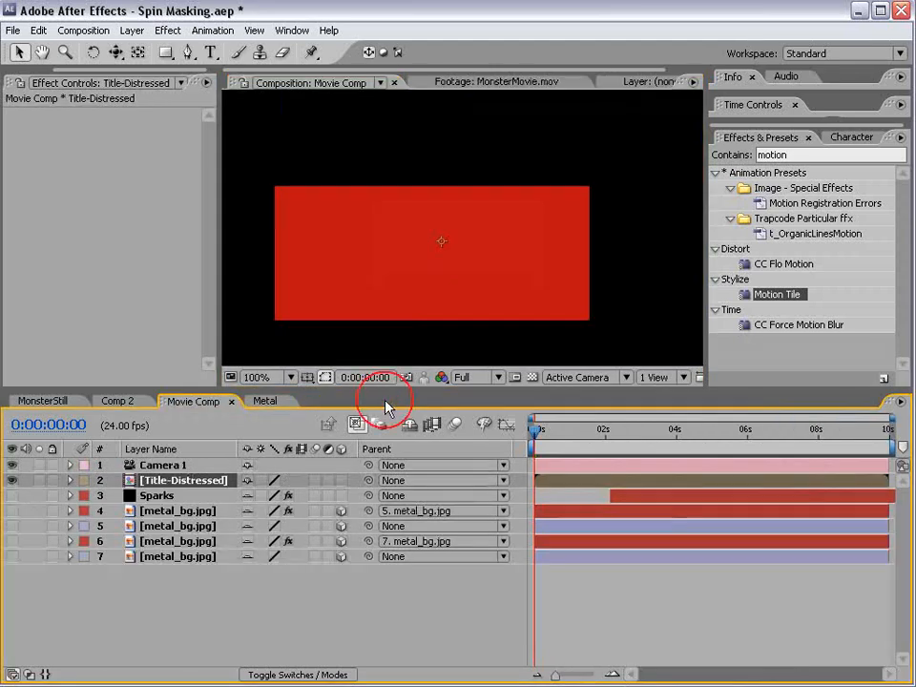
Step: Draw a closed, self-crossing zigzag mask with the Pen tool over the Title-Distressed layer, splitting the red rectangle into shards
click(188, 53)
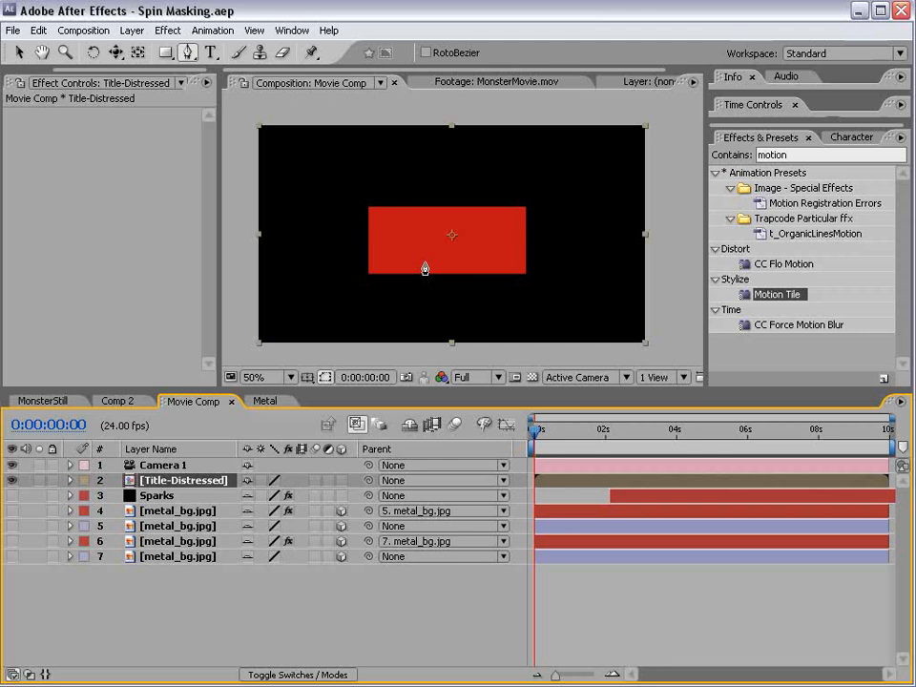
key(period)
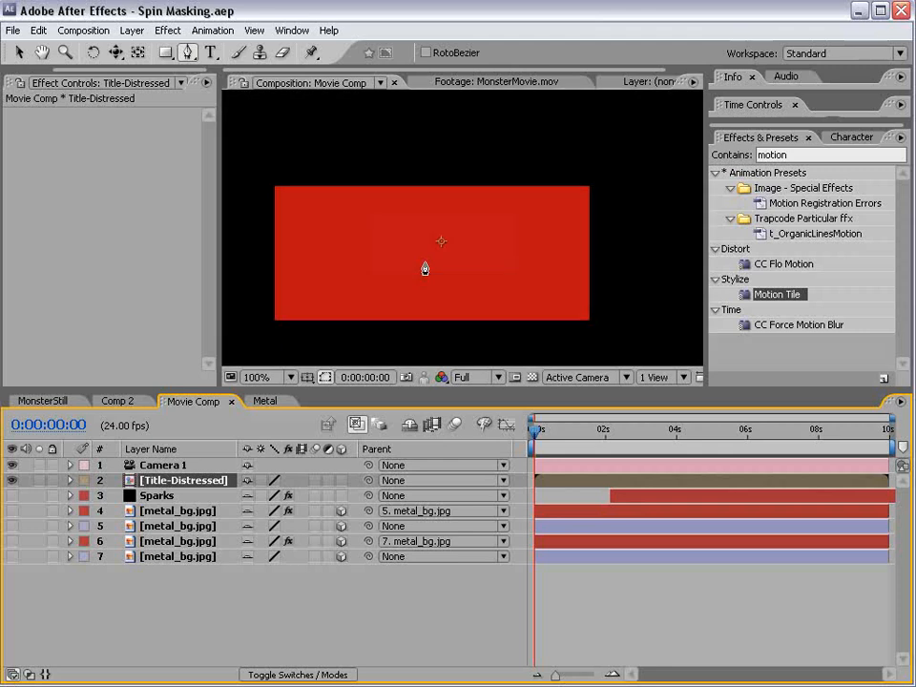
click(265, 159)
click(533, 347)
click(517, 156)
click(352, 348)
click(390, 164)
click(631, 264)
click(420, 342)
click(249, 263)
click(348, 146)
click(293, 335)
click(232, 342)
click(233, 184)
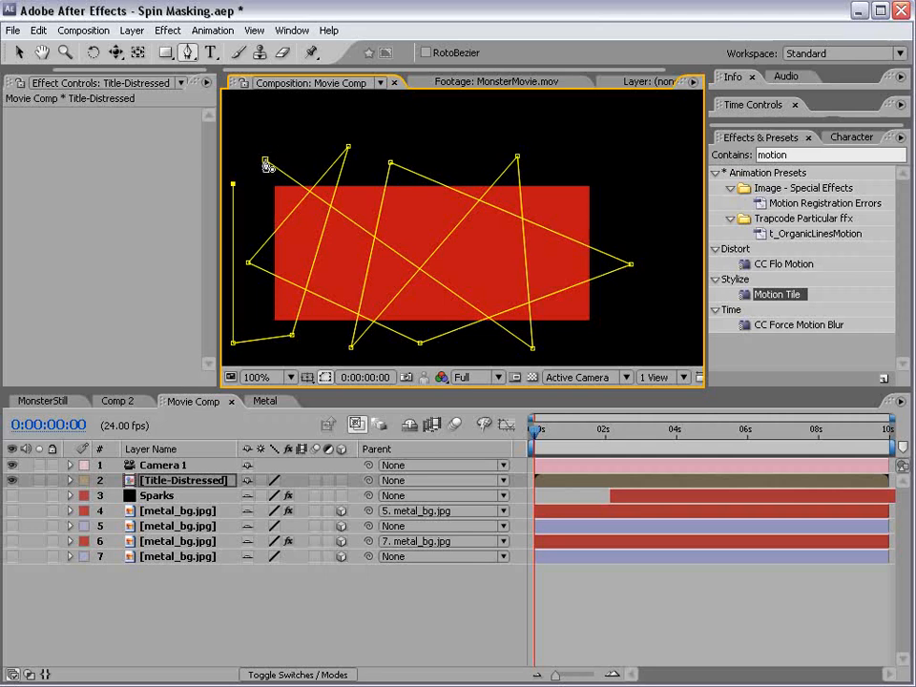
click(266, 160)
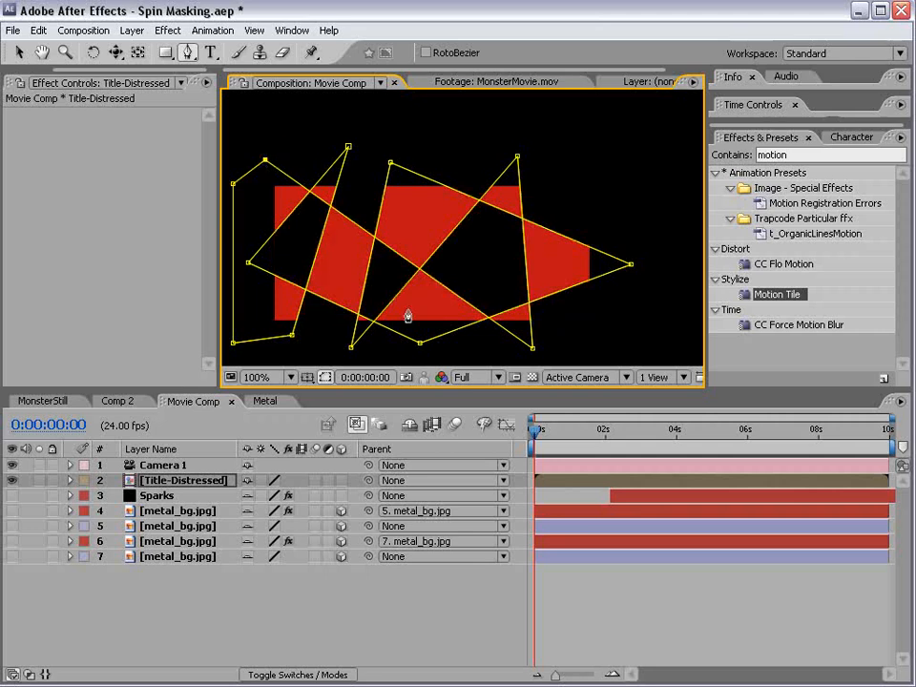
Step: Duplicate Mask 1 on the Title-Distressed layer and invert the copy, Mask 2
key(m)
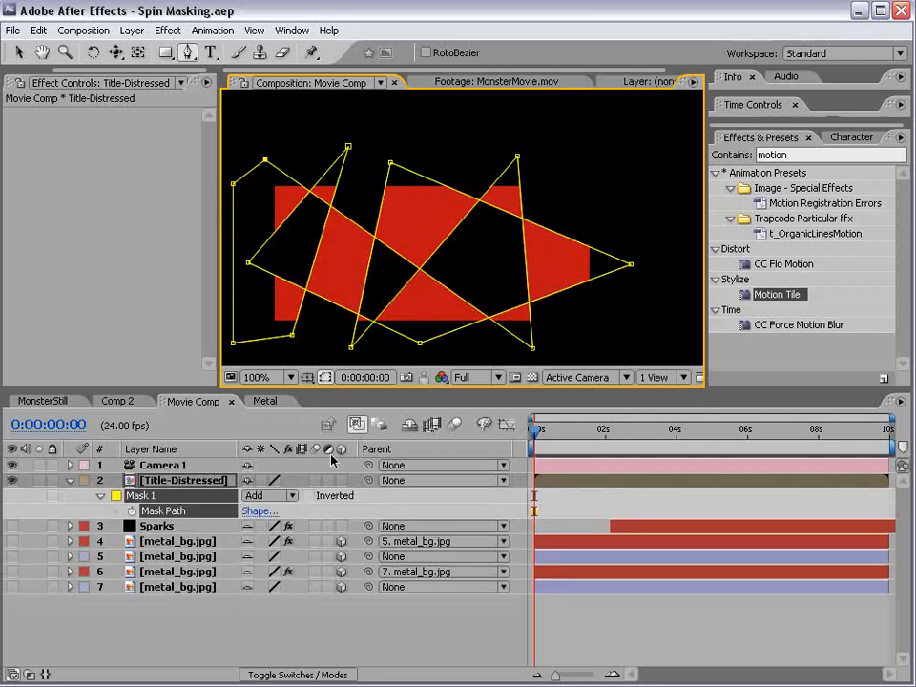
click(148, 495)
key(ctrl+d)
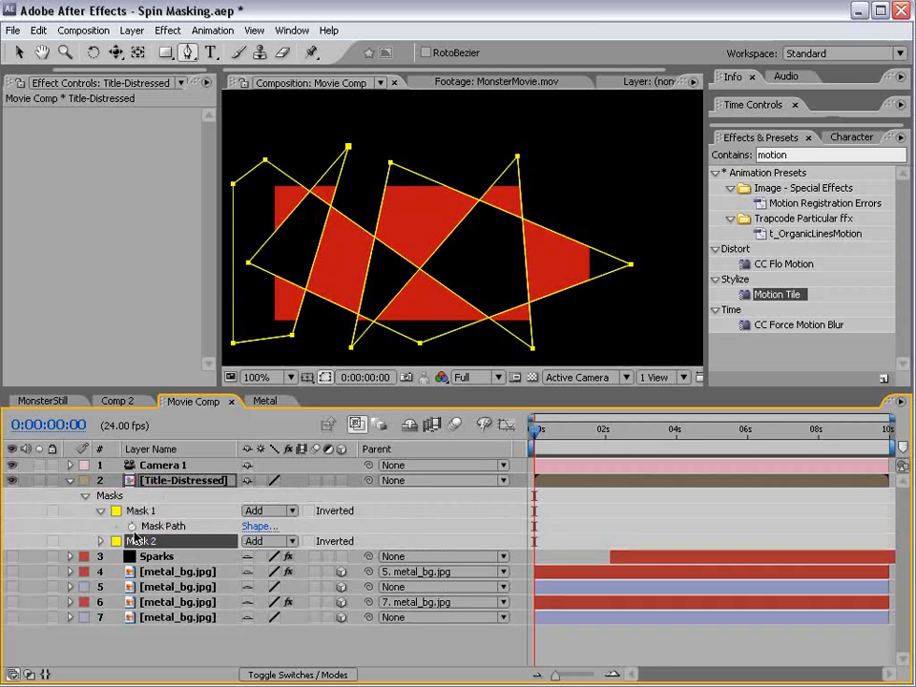
click(308, 541)
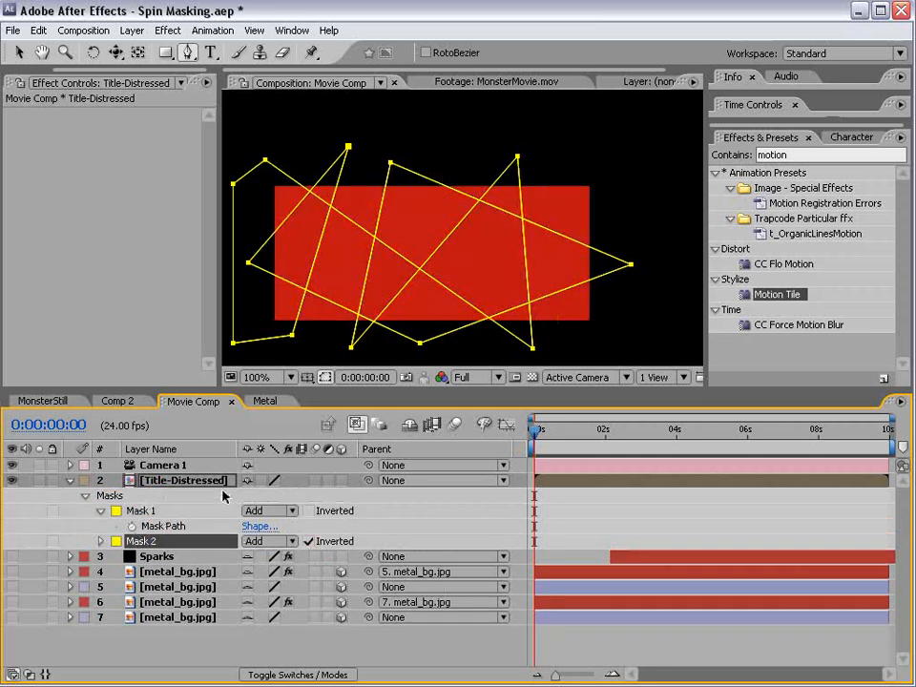
Step: Set the mask expansion to -1.5 pixels for Mask 1 and 1.5 pixels for Mask 2
click(214, 482)
key(m)
key(m)
click(339, 552)
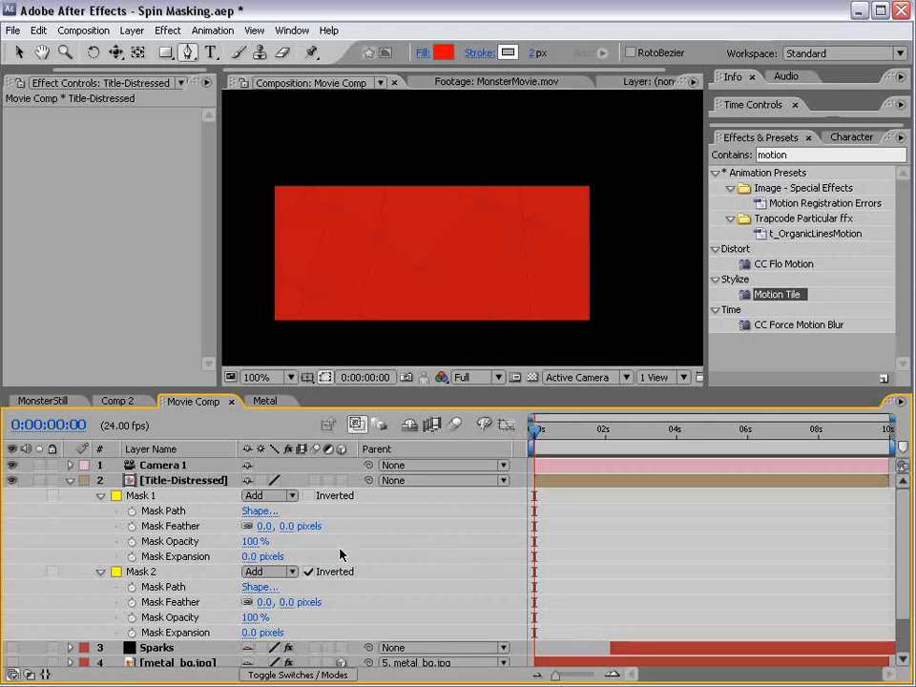
click(256, 556)
text(-1.5)
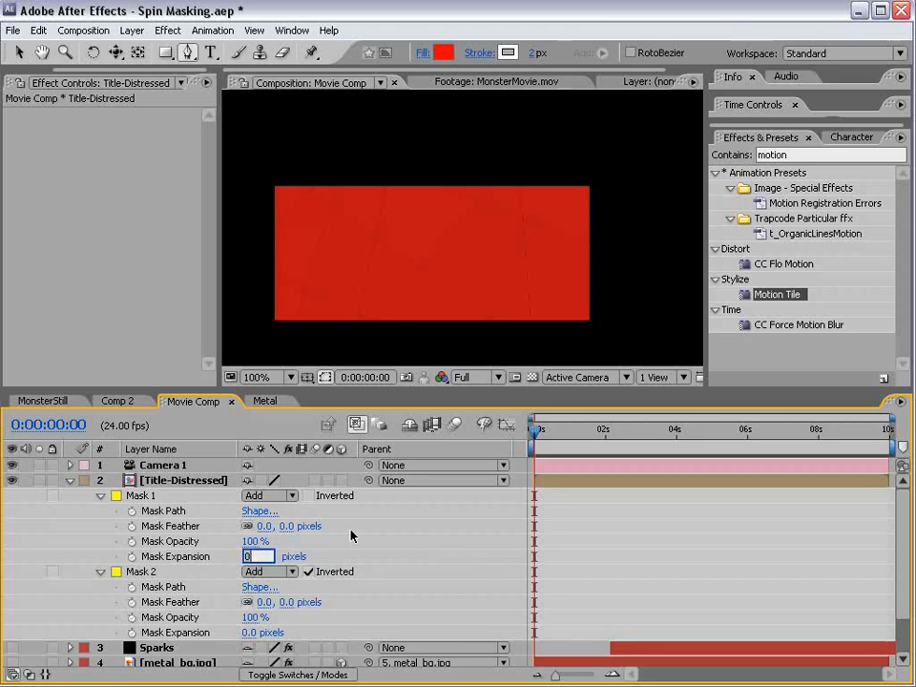
key(Return)
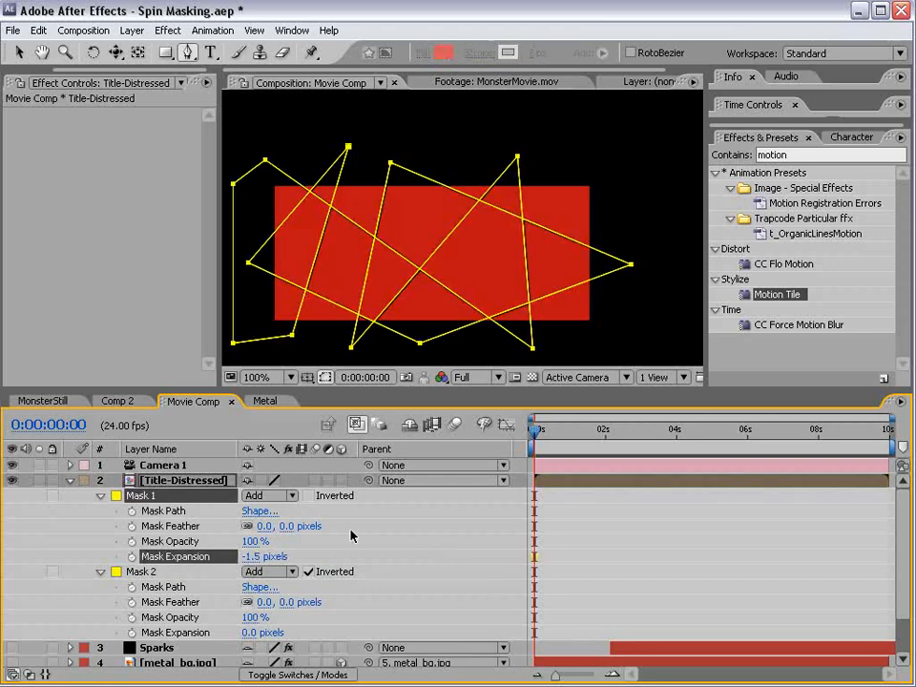
click(250, 633)
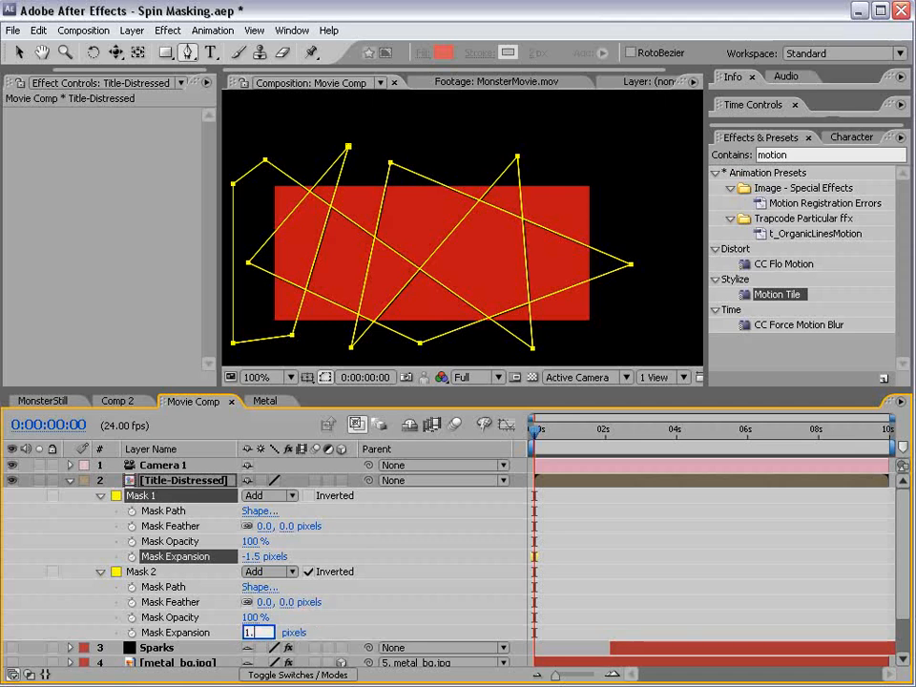
key(Return)
Step: Auto-trace the Title-Distressed layer's alpha channel for the current frame, keeping the traced masks on the same layer
click(598, 497)
click(569, 480)
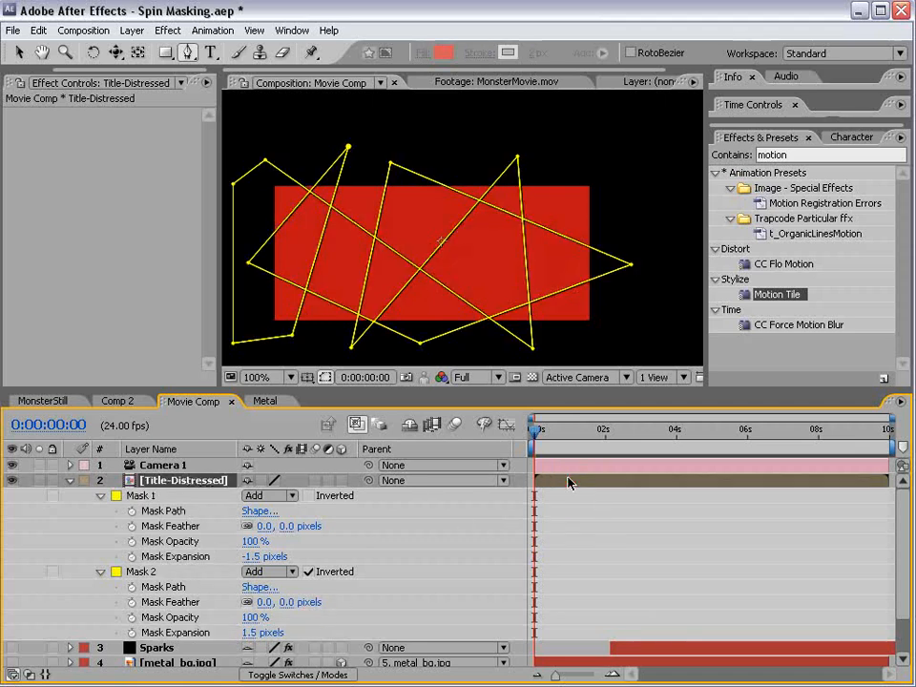
click(130, 32)
click(177, 546)
drag(652, 307, 372, 218)
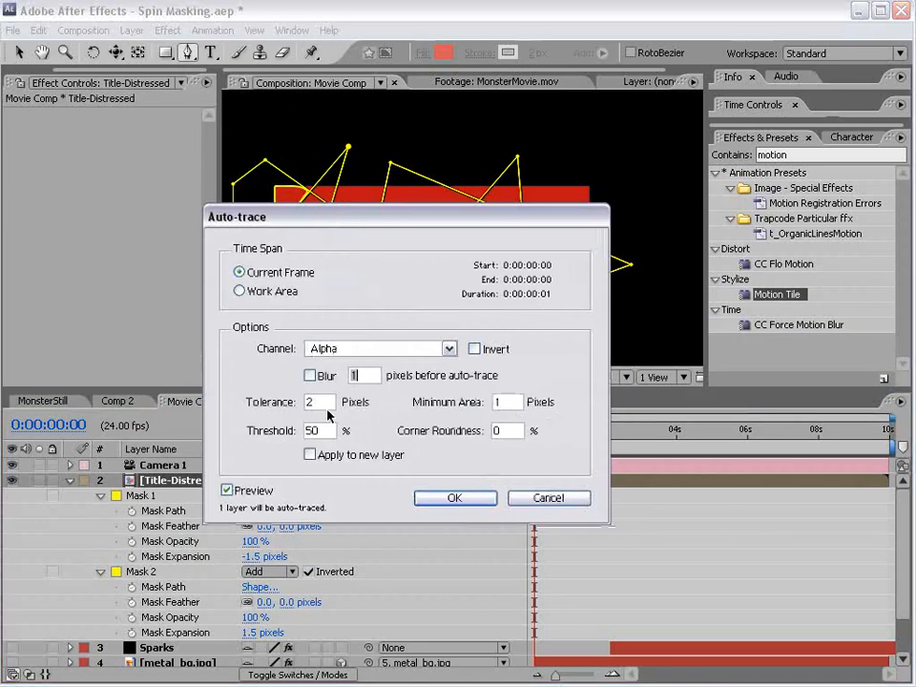
click(455, 497)
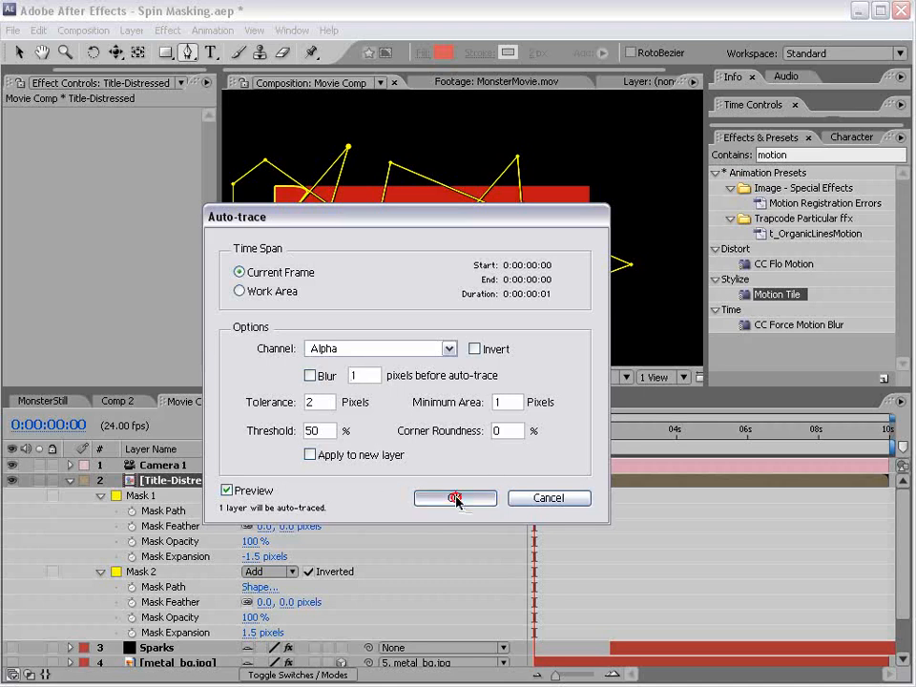
Step: Delete the original Mask 1 and Mask 2 from the Title-Distressed layer, keeping only the auto-traced masks
drag(408, 384, 408, 284)
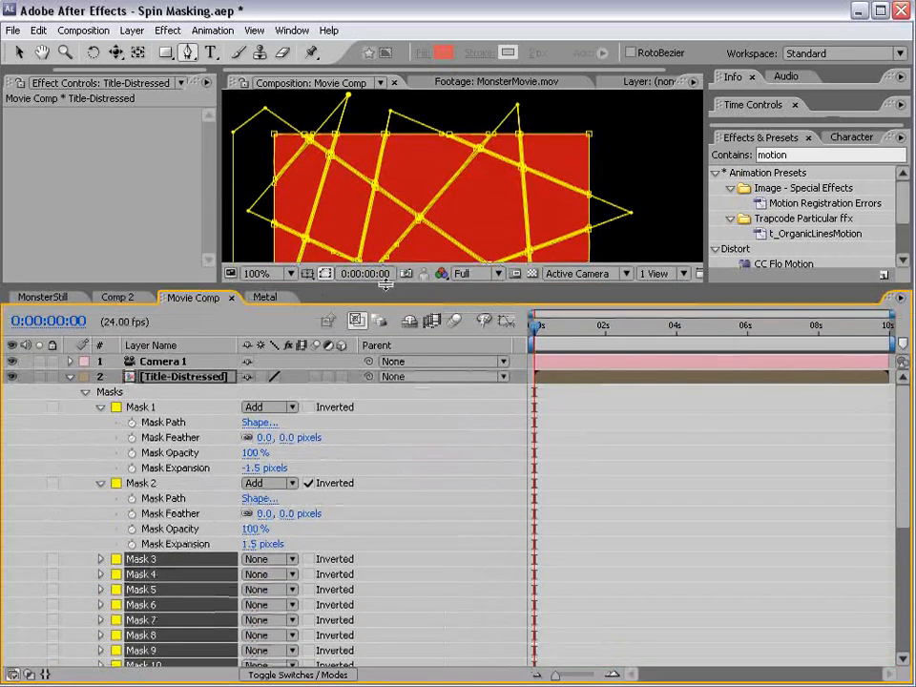
click(129, 483)
shift+click(141, 409)
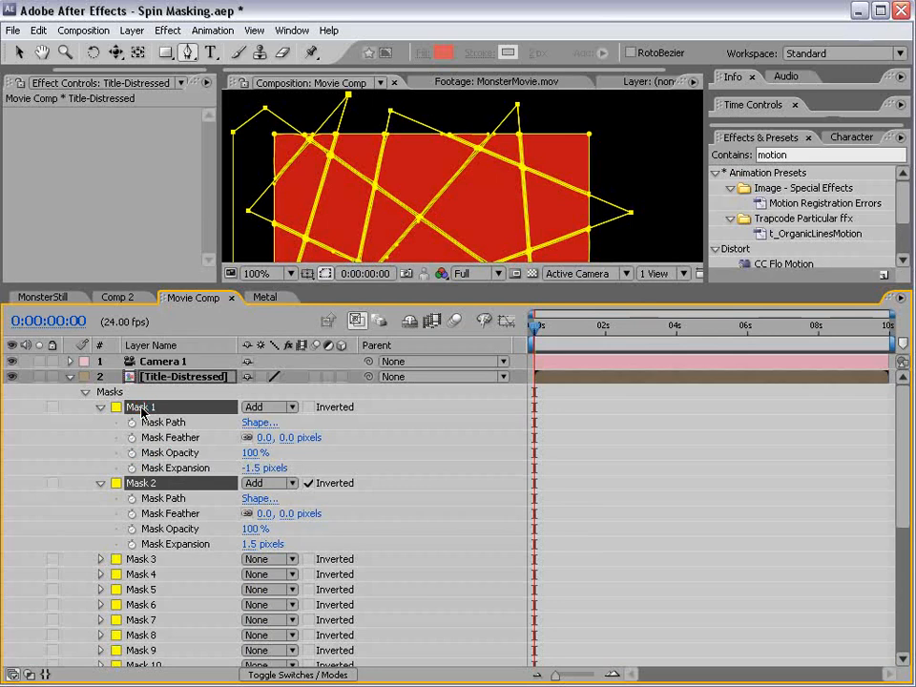
key(Delete)
Step: Set the mode of Mask 3 through Mask 22 on the Title-Distressed layer to Add
click(141, 408)
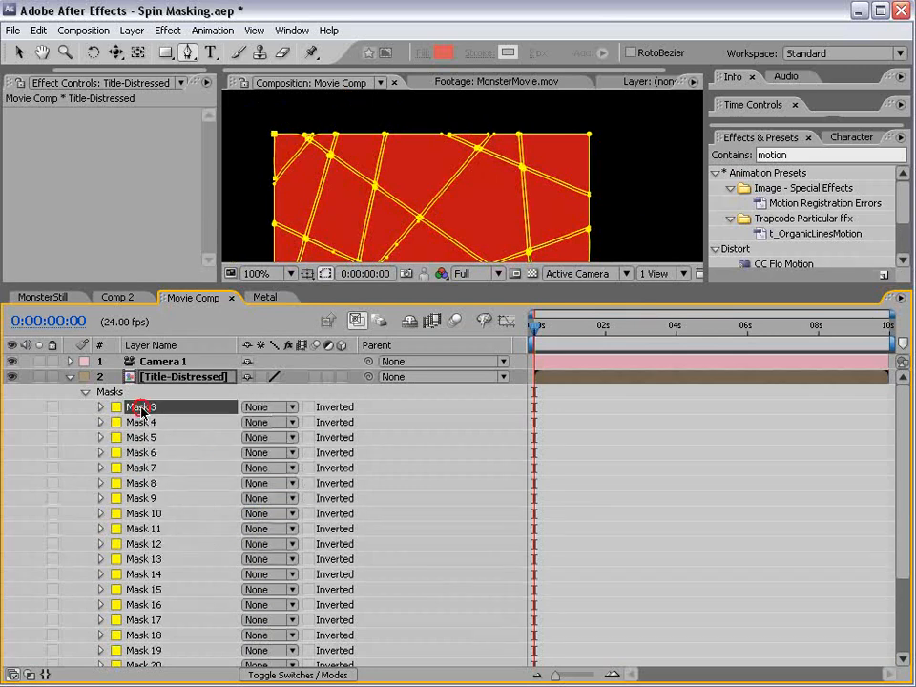
drag(901, 457, 904, 573)
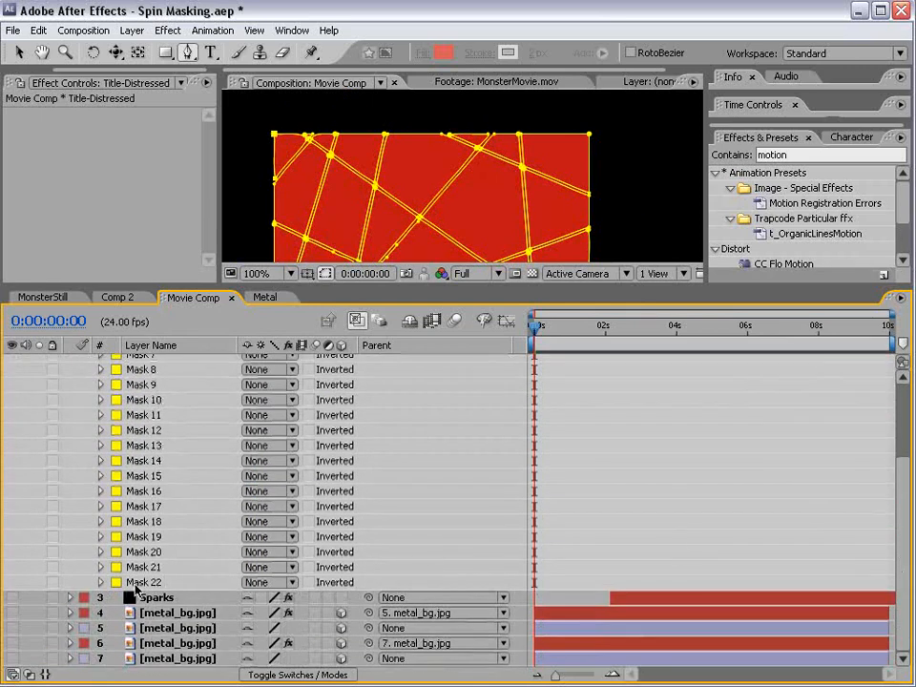
shift+click(136, 584)
click(267, 430)
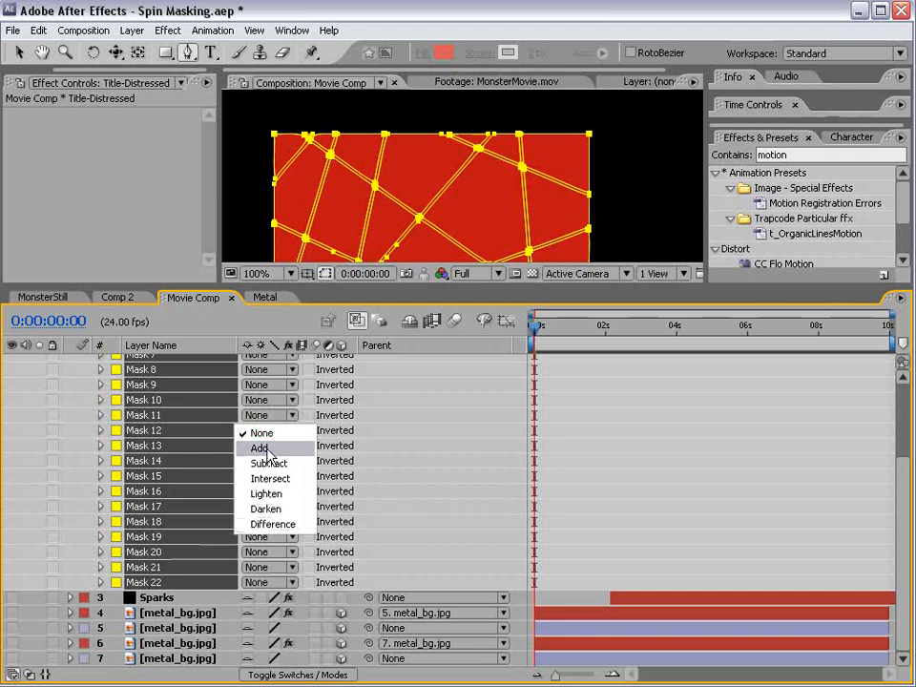
click(267, 449)
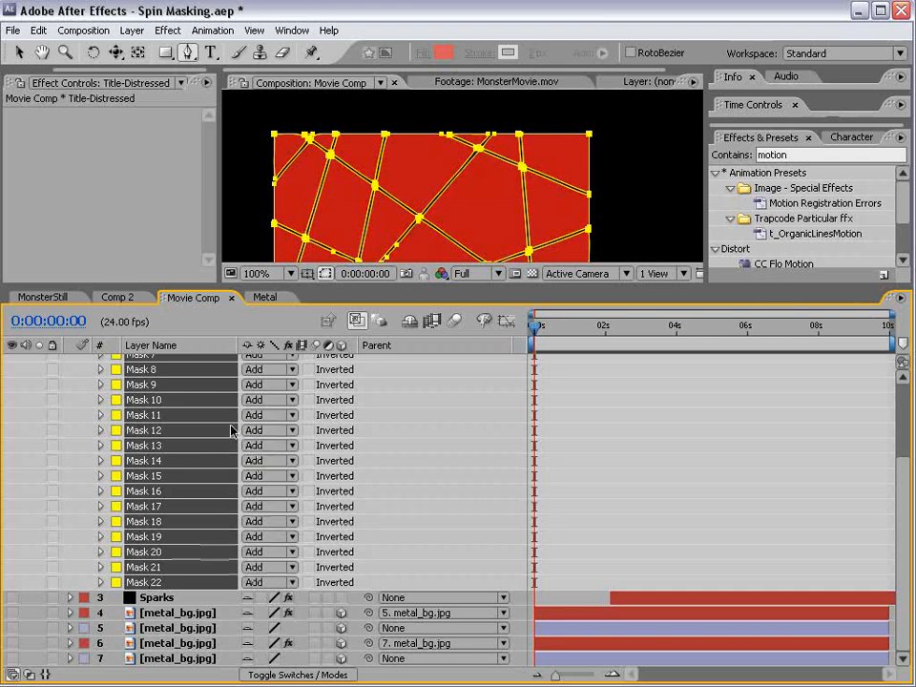
Step: Set the mask expansion of all traced masks to 3 pixels, hide the mask outlines in the viewer, and collapse the Title-Distressed layer
key(m)
key(m)
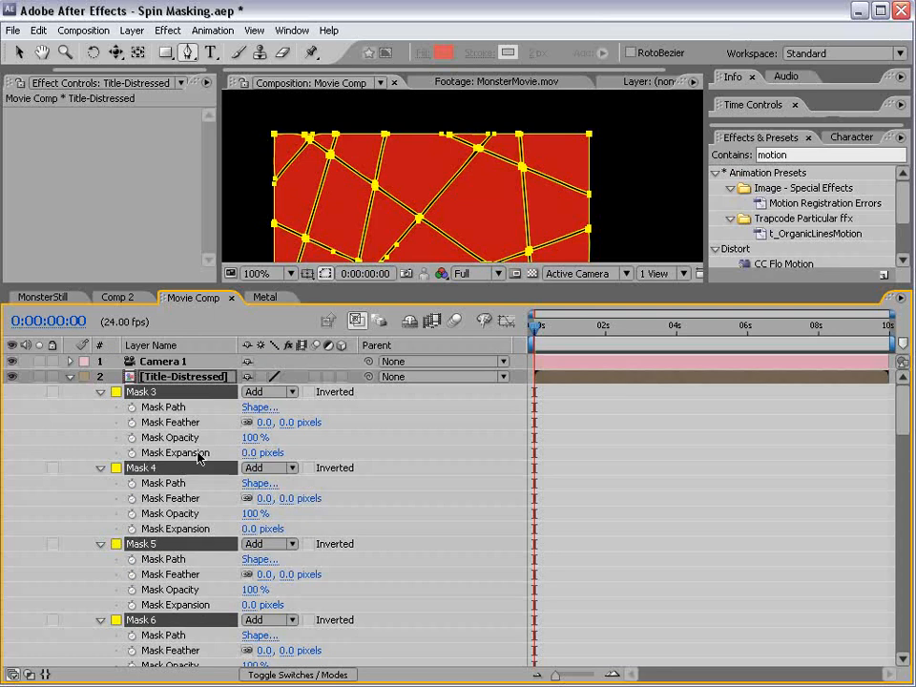
click(249, 452)
text(3)
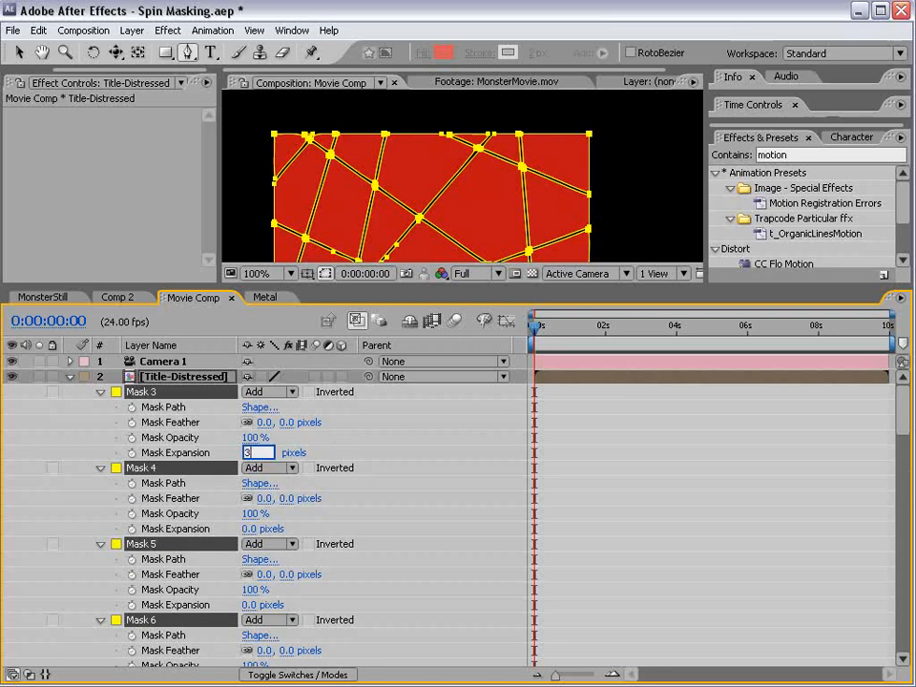
key(Return)
drag(427, 296, 454, 440)
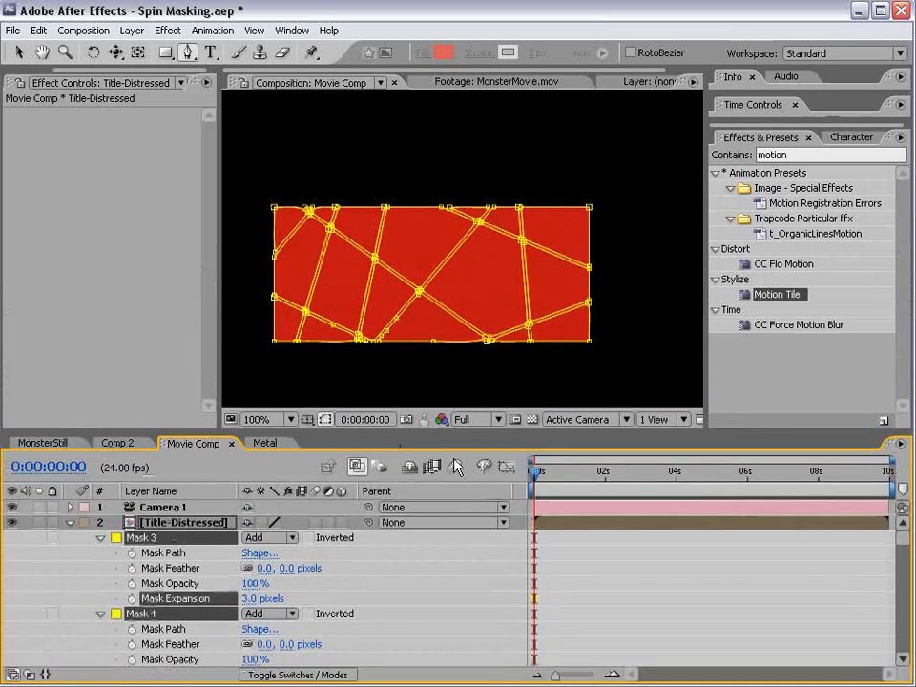
click(323, 418)
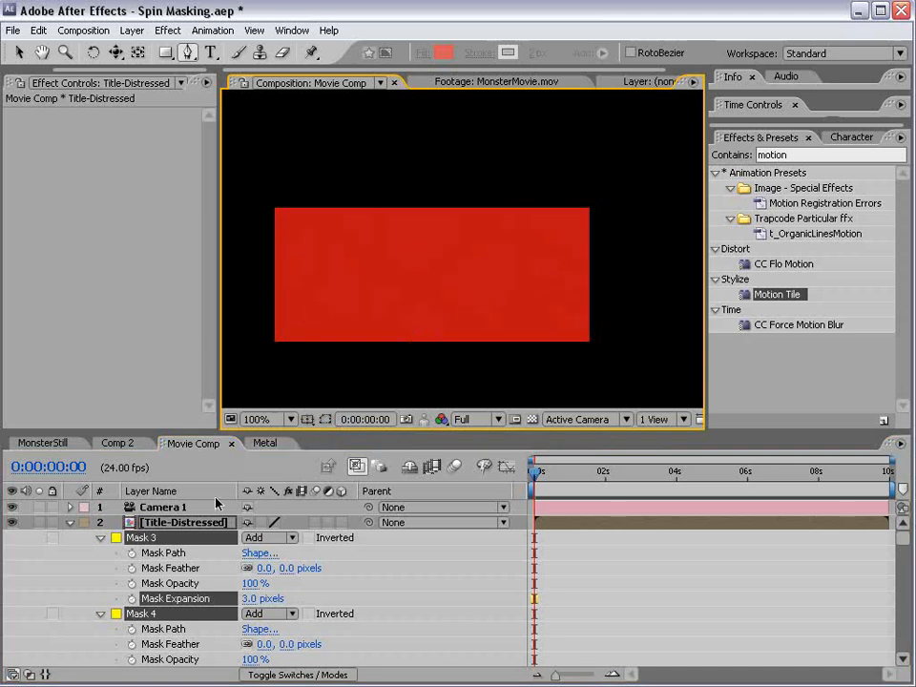
drag(327, 435, 317, 334)
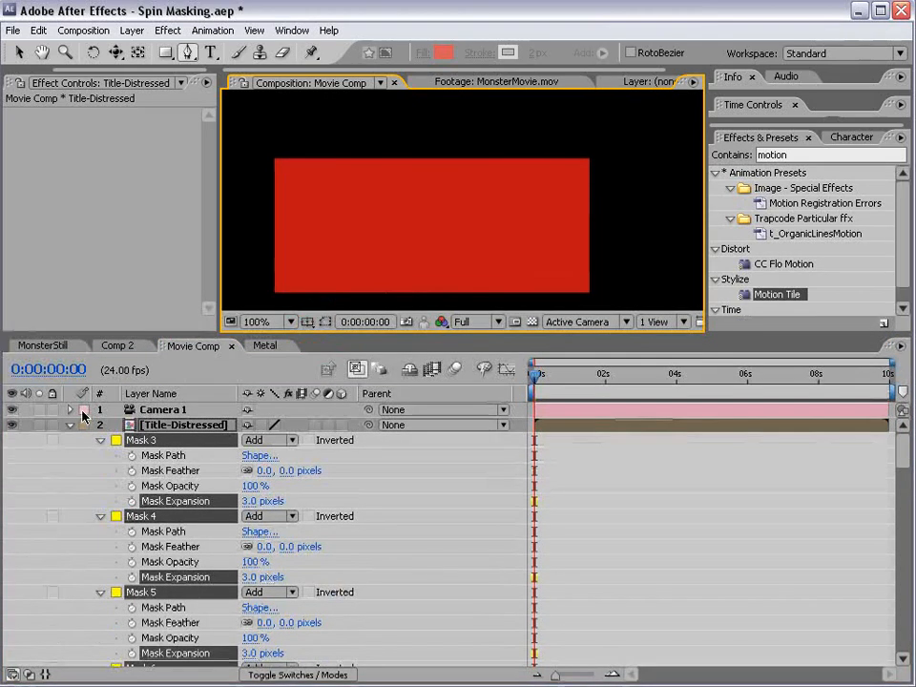
click(70, 424)
click(178, 425)
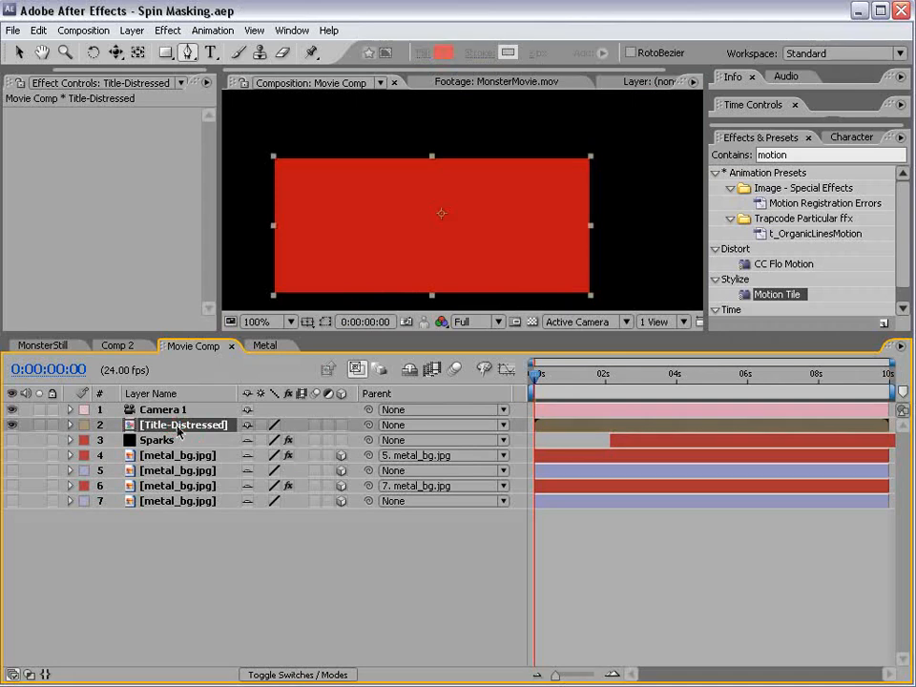
Step: Copy the Control layer from Comp 2 and paste it into Movie Comp
click(116, 345)
click(198, 347)
click(113, 347)
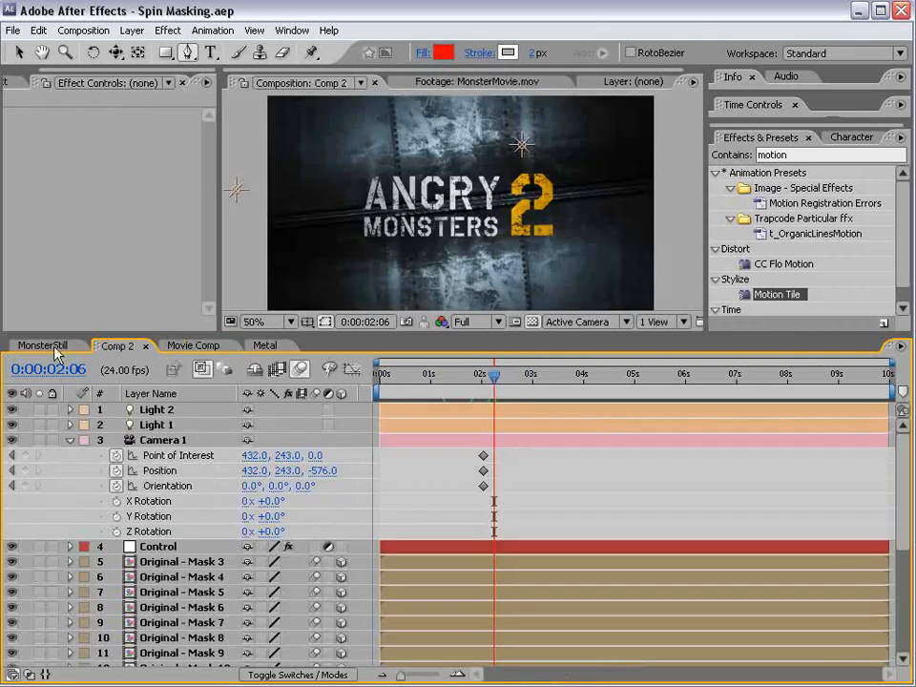
click(70, 440)
click(158, 455)
click(38, 29)
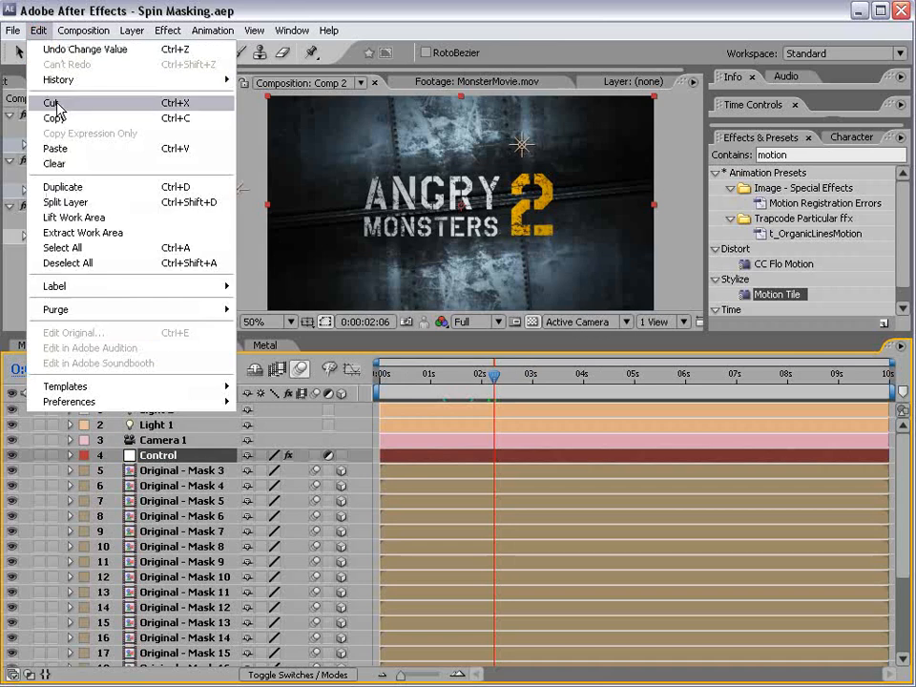
click(56, 116)
click(190, 348)
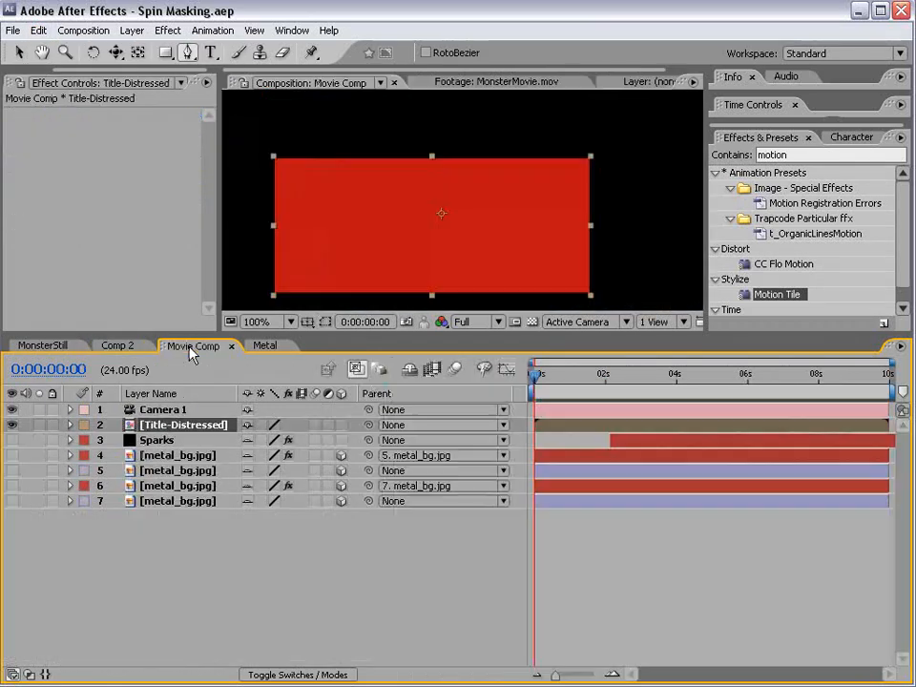
click(180, 556)
click(38, 29)
click(55, 149)
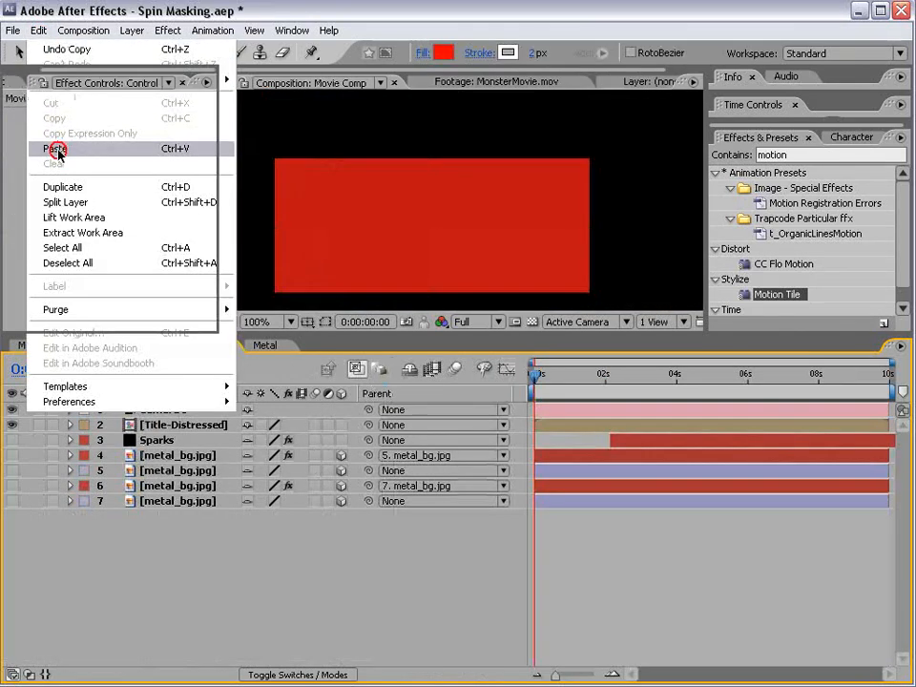
Step: Remove the keyframes from the Control layer's Position and Rotation sliders and reset the Rotation effect
key(u)
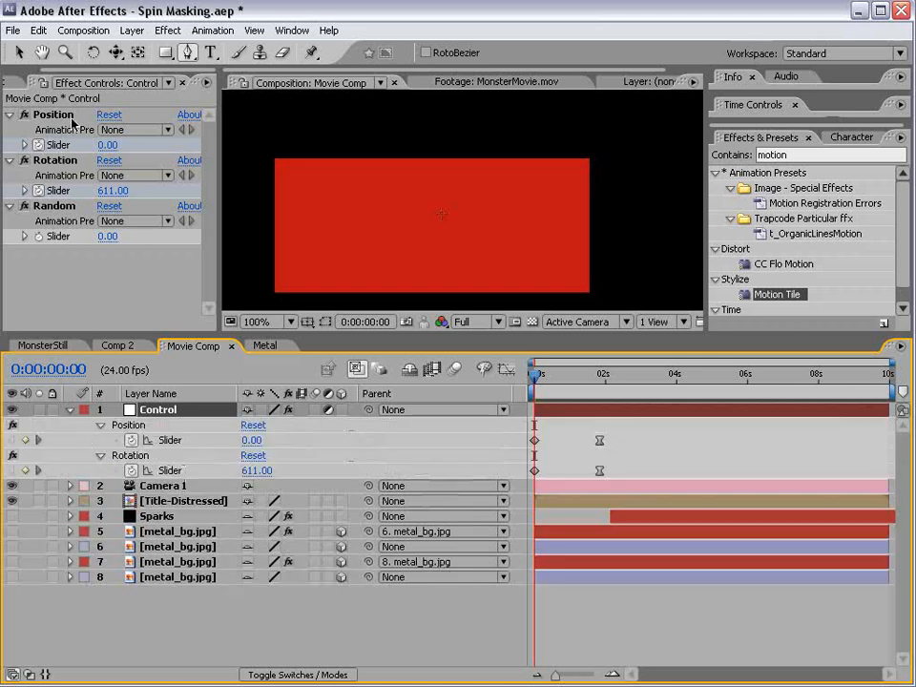
click(40, 144)
click(41, 190)
click(109, 162)
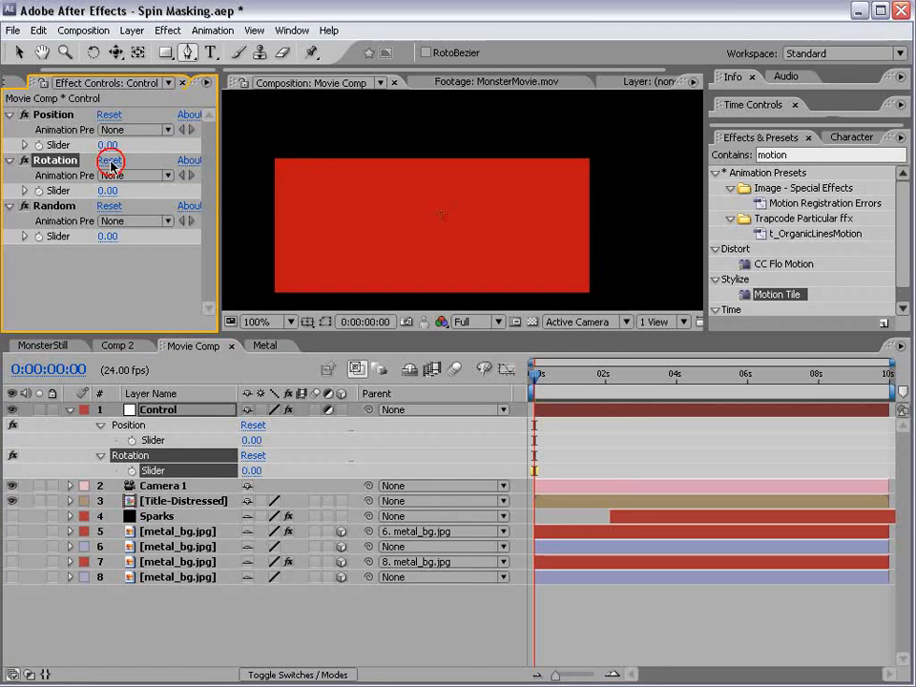
drag(217, 207, 253, 207)
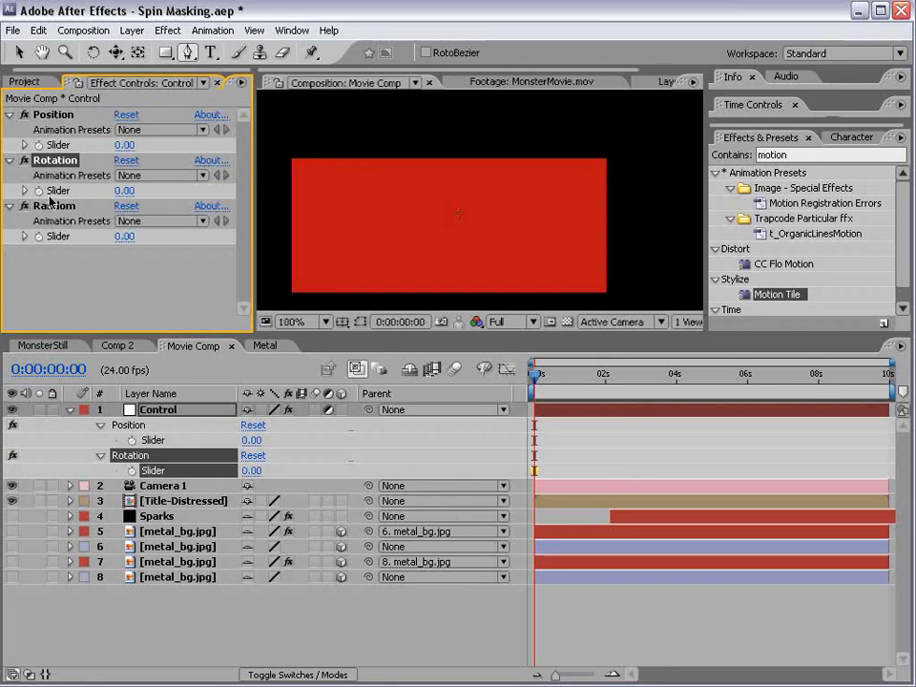
click(225, 598)
Step: Copy the Position expression from the Still Shot - Mask 3 layer in the MonsterStill composition
click(42, 345)
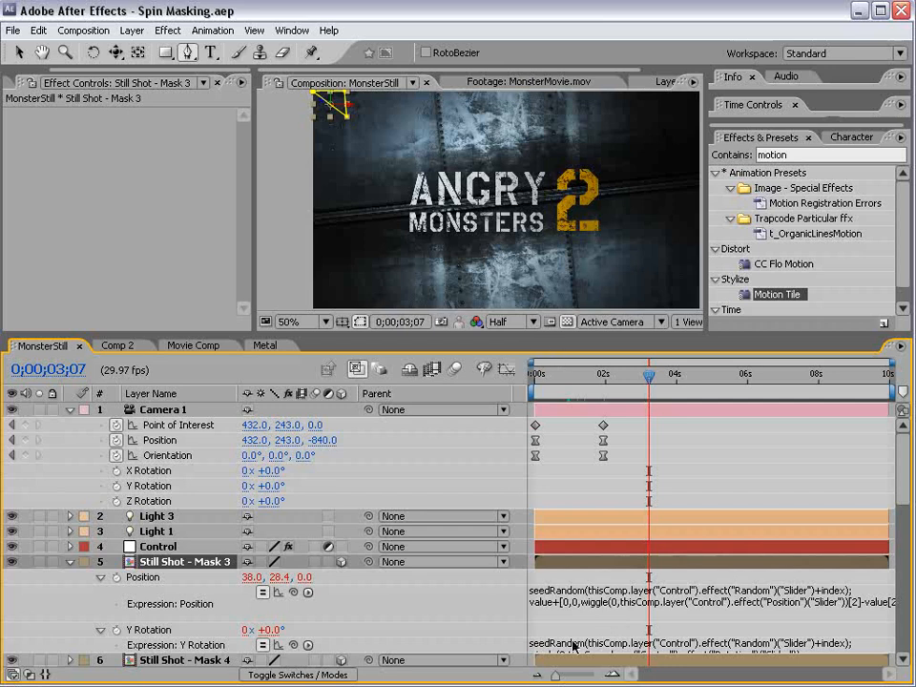
click(554, 597)
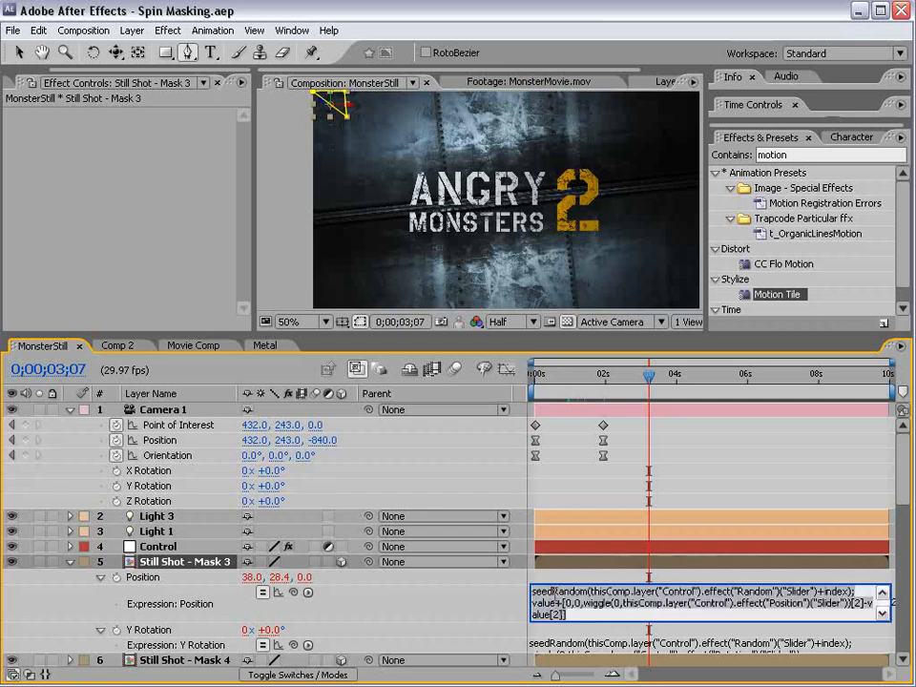
right_click(553, 594)
click(594, 641)
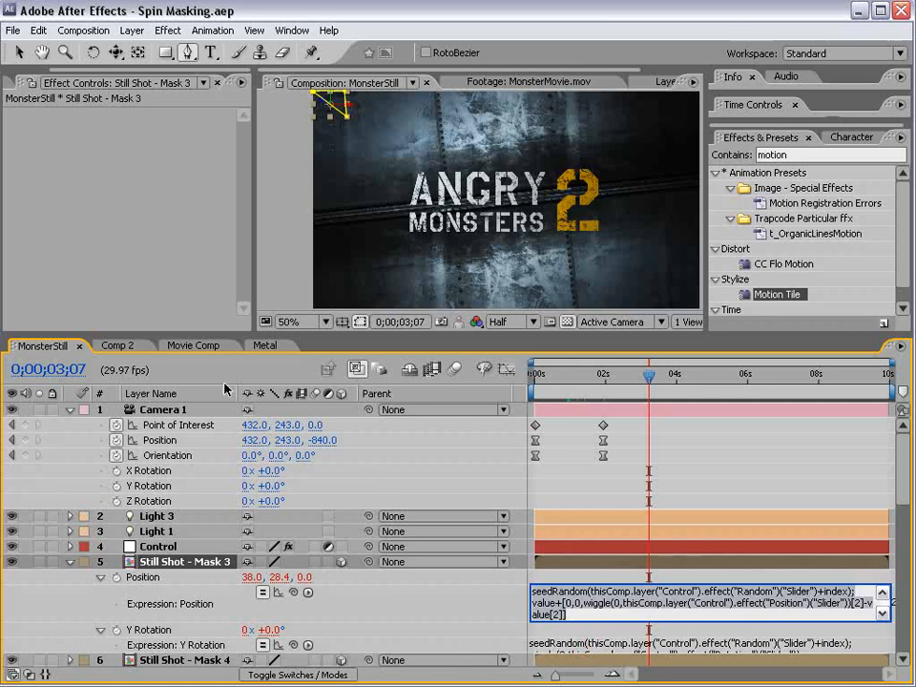
Step: Collapse the properties of Black Solid 5 and Null 4 in the Metal composition, and close its timeline
click(263, 345)
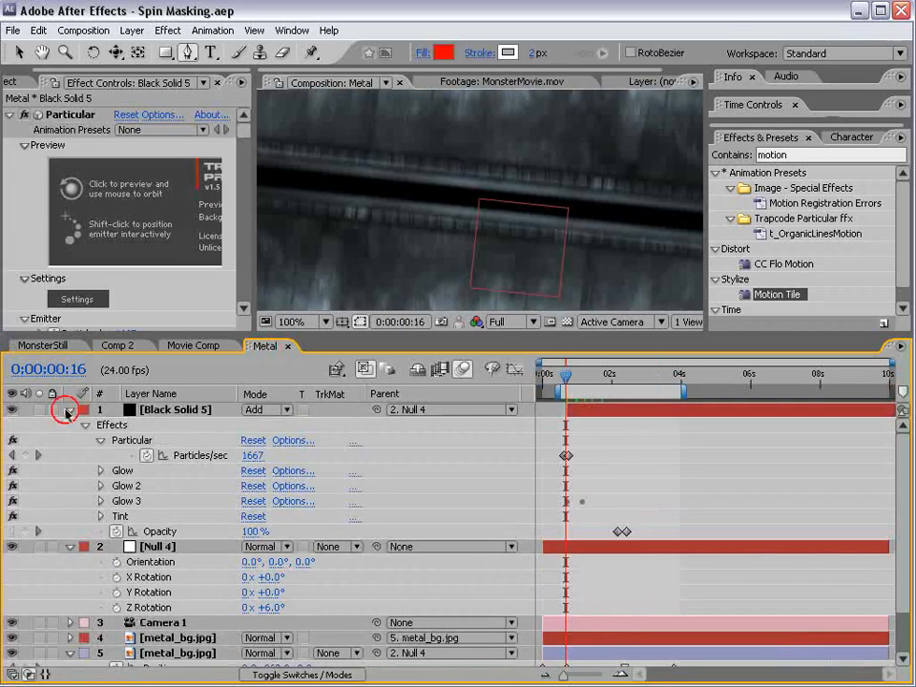
click(70, 409)
click(70, 424)
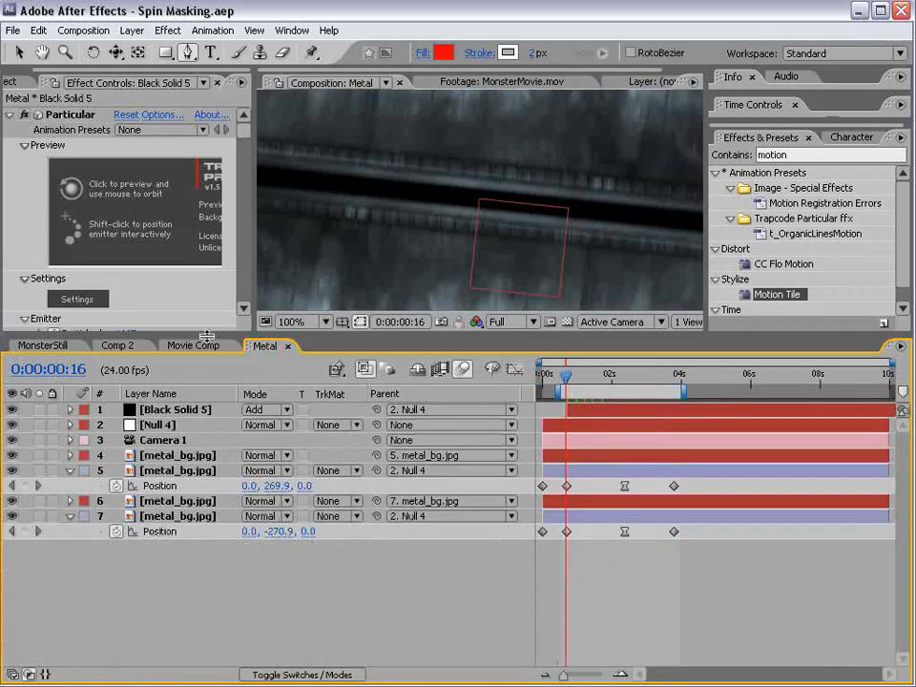
click(176, 346)
click(271, 346)
click(286, 346)
Step: Make Title-Distressed a 3D layer in Movie Comp and paste the copied expression onto its Position property
click(158, 502)
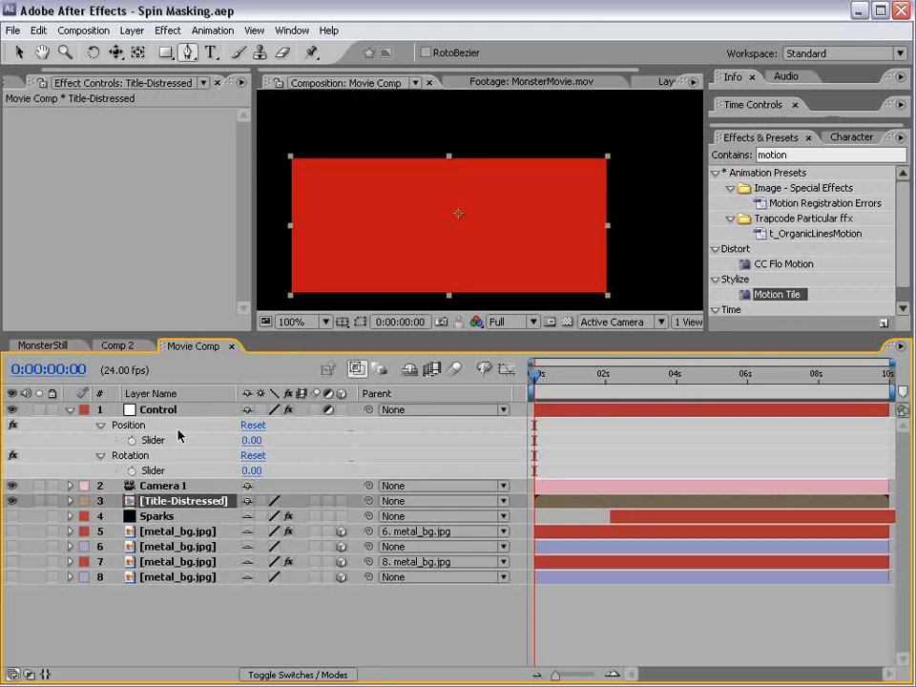
key(p)
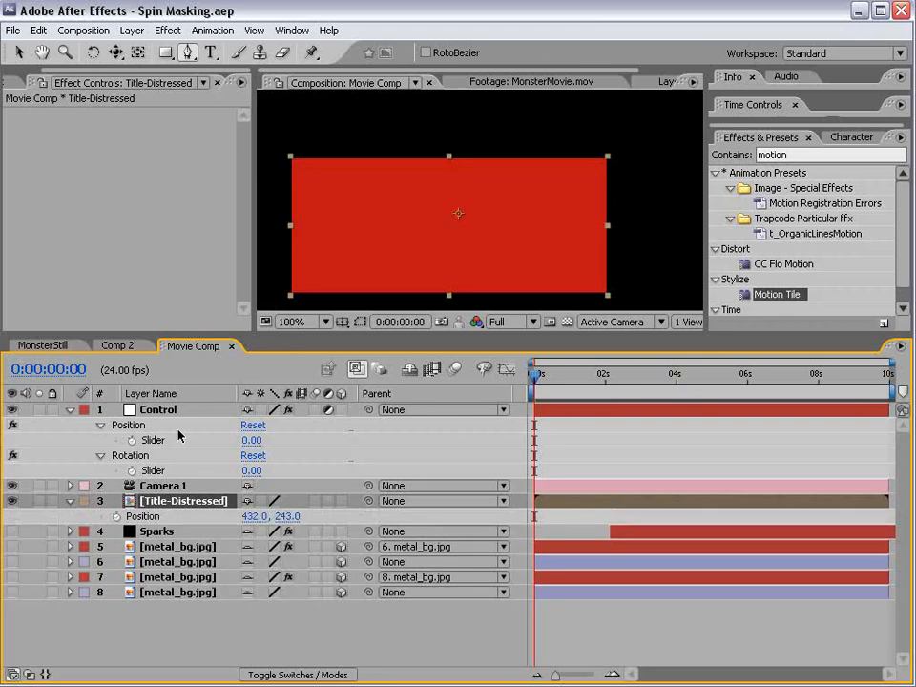
click(341, 501)
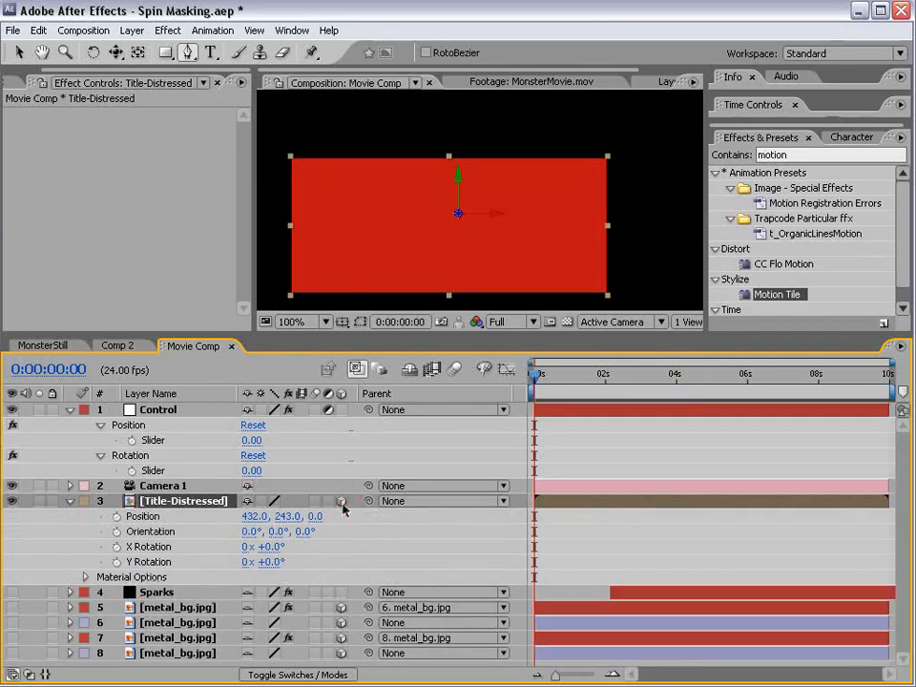
alt+click(117, 516)
right_click(552, 525)
click(607, 592)
drag(565, 544, 584, 578)
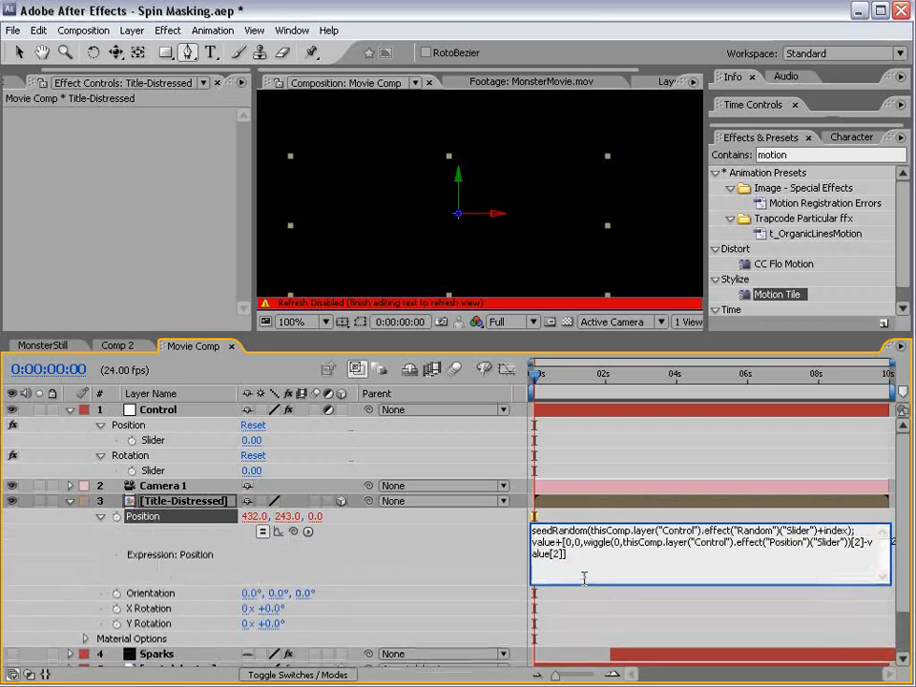
Step: Hide the Parent column in Movie Comp's timeline and move the current time to 0:00:08:04
right_click(464, 397)
click(488, 406)
drag(414, 383, 797, 419)
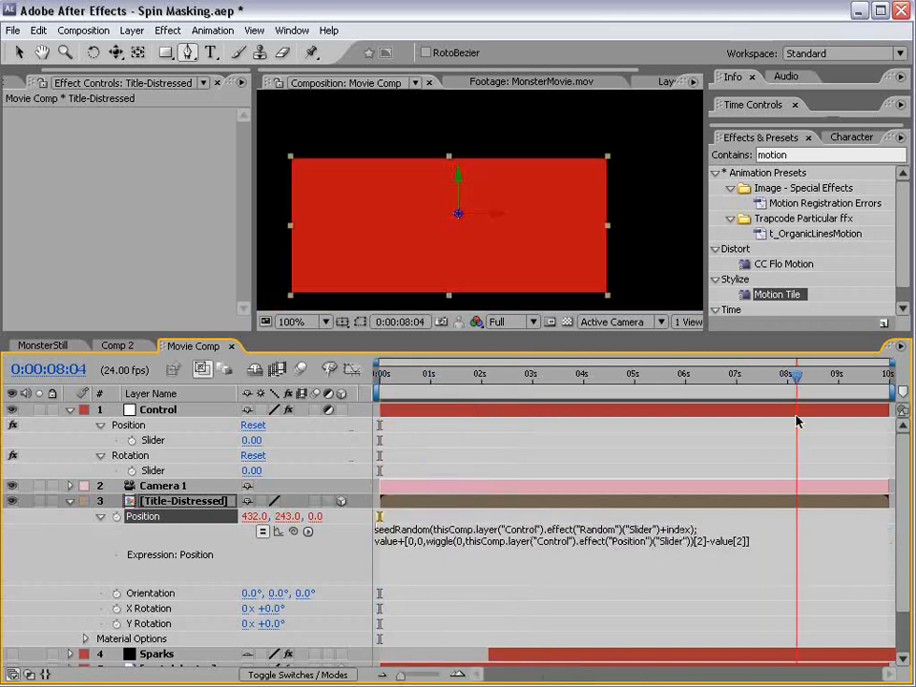
Step: Copy the Y Rotation expression from Still Shot - Mask 3 in MonsterStill and paste it onto Title-Distressed's Y Rotation in Movie Comp
click(42, 346)
click(562, 649)
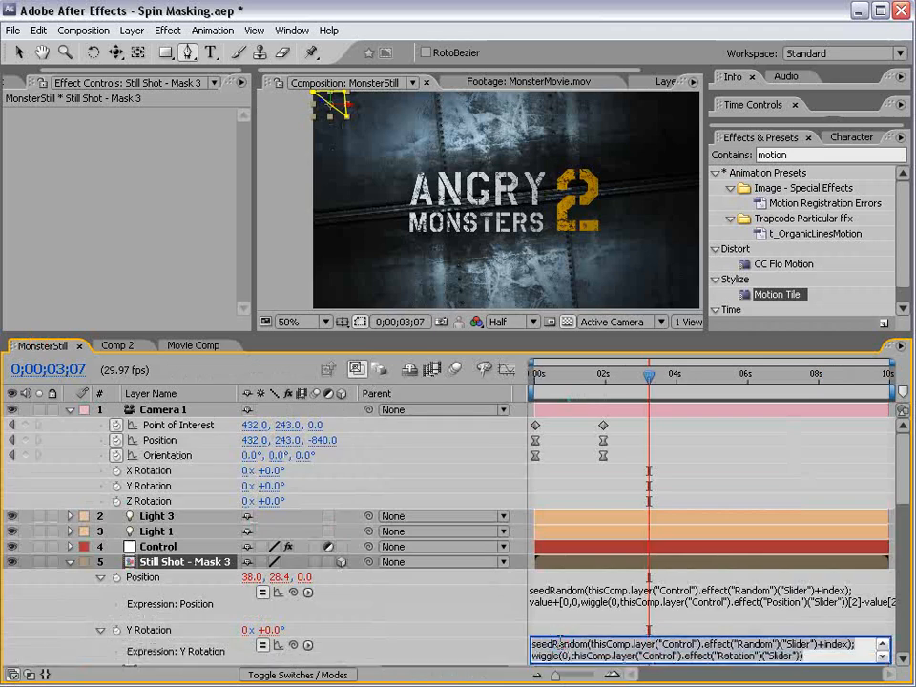
right_click(560, 642)
click(577, 686)
click(191, 346)
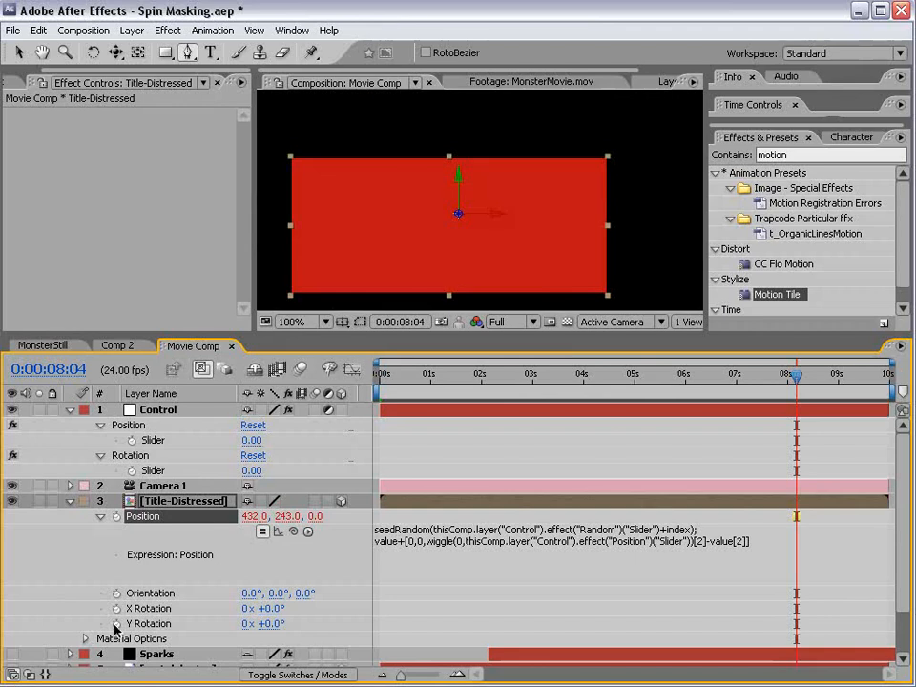
alt+click(116, 623)
right_click(473, 637)
click(492, 685)
click(419, 627)
drag(410, 377, 570, 377)
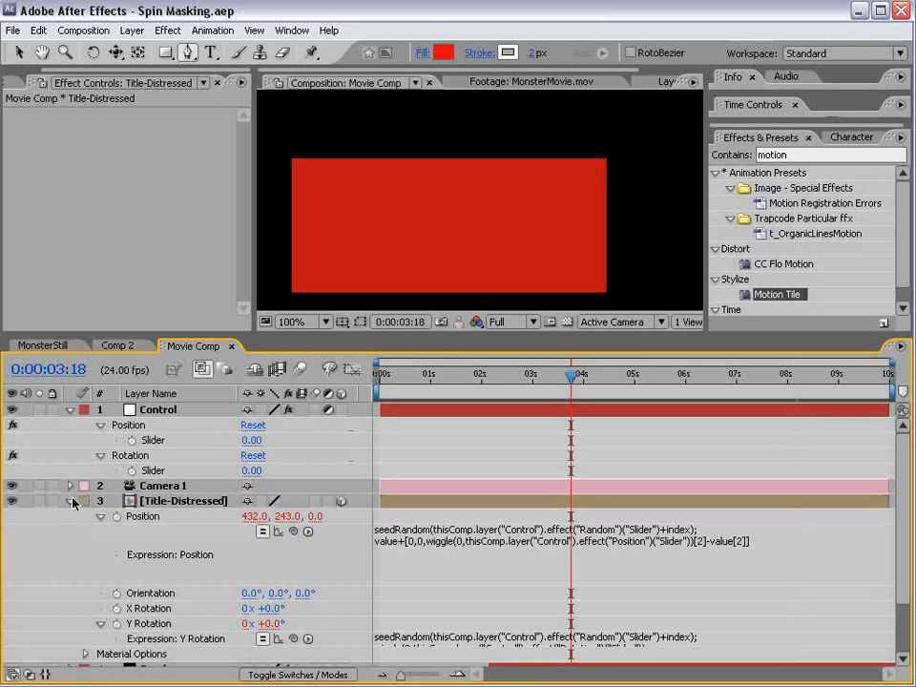
Step: Collapse the Title-Distressed layer, open its composition, and hide the Deep Red Solid 1 layer
click(70, 501)
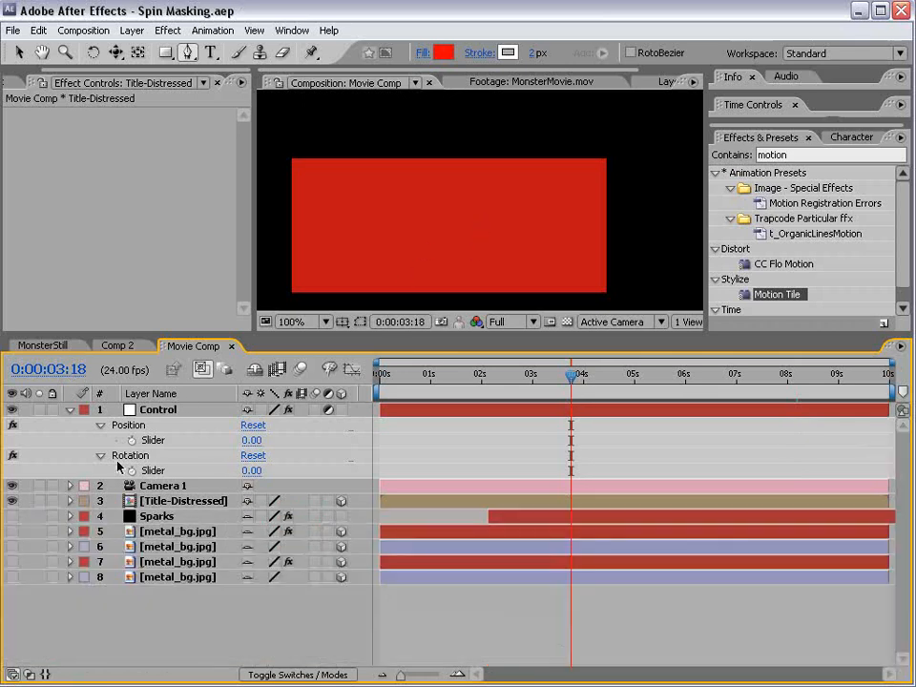
double_click(158, 504)
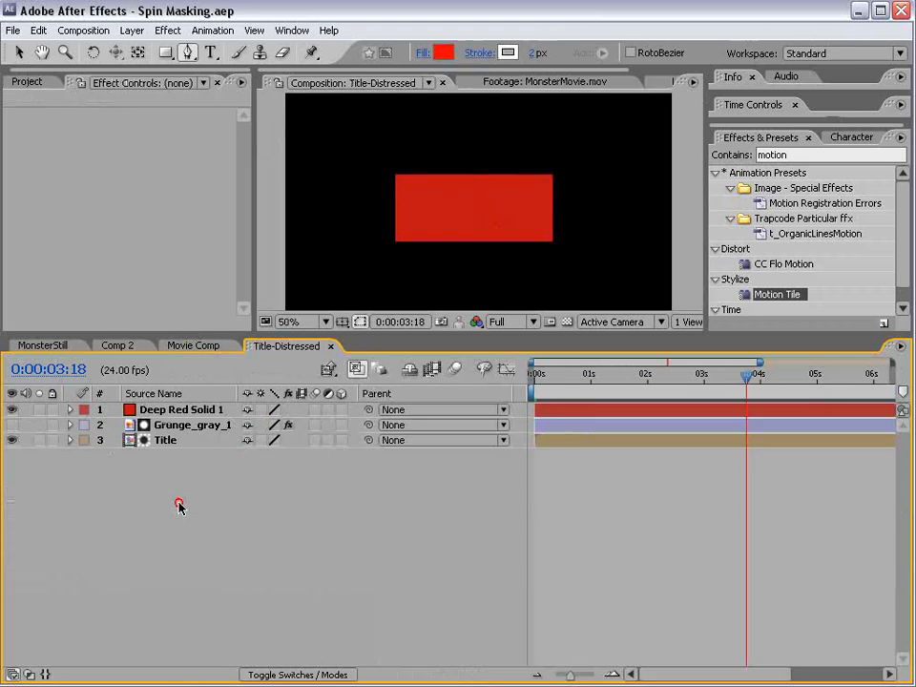
click(11, 409)
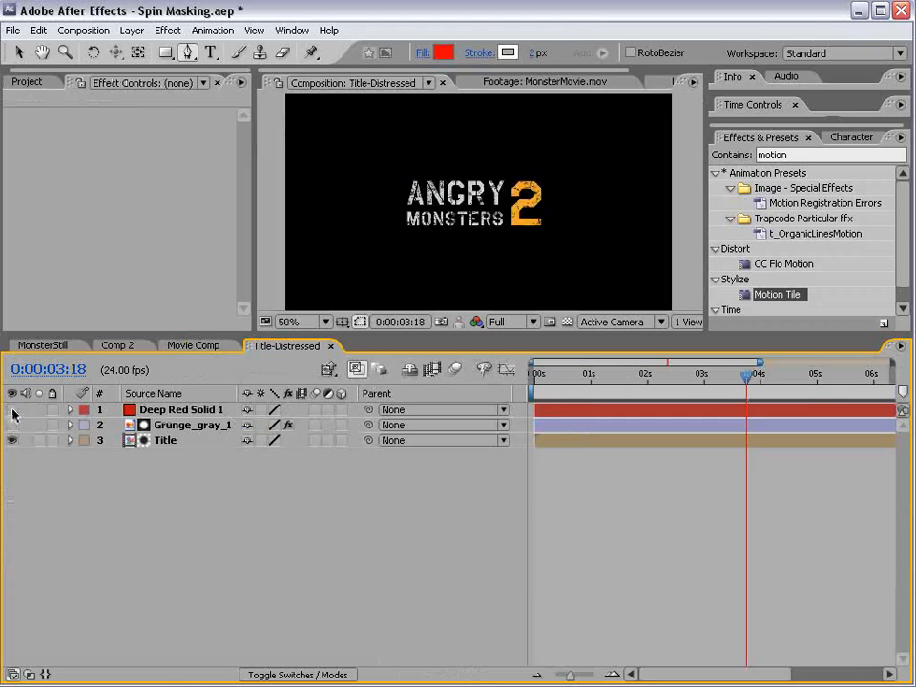
Step: Return to Movie Comp, check the mask outlines on the title, and select the Title-Distressed layer
click(194, 345)
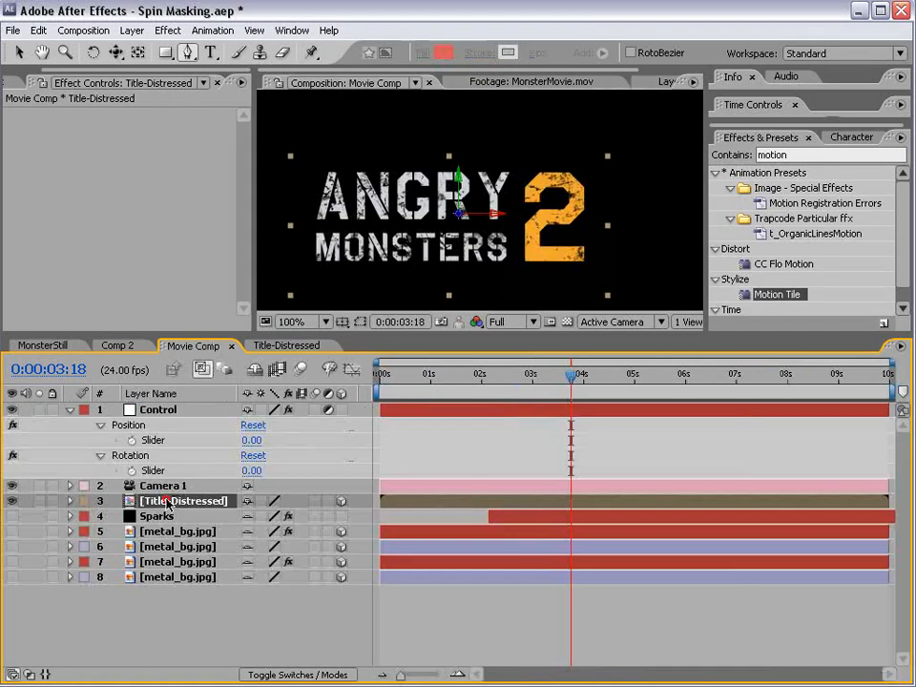
click(359, 321)
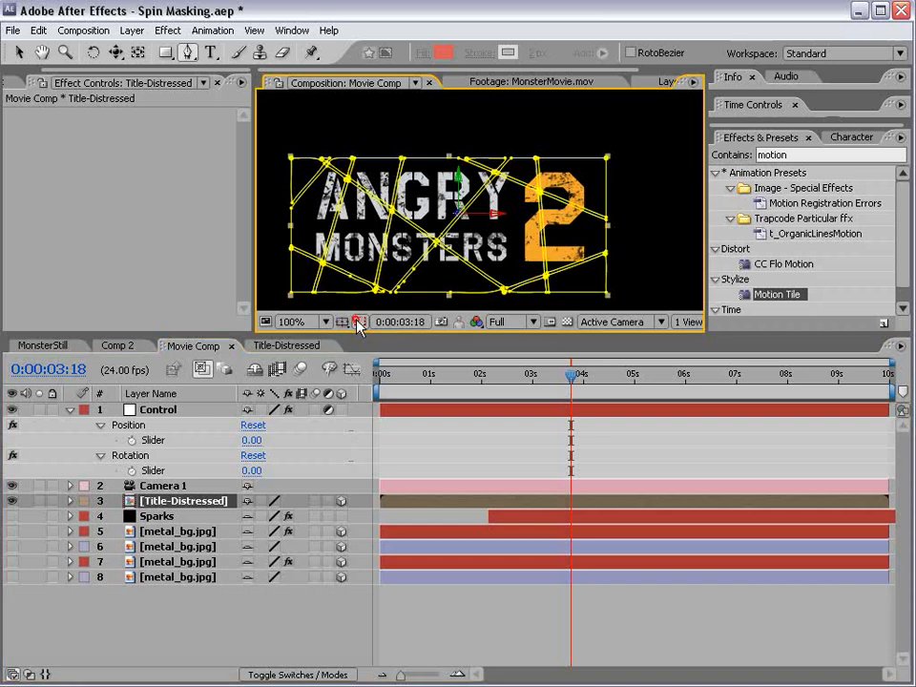
click(359, 321)
click(162, 486)
click(170, 501)
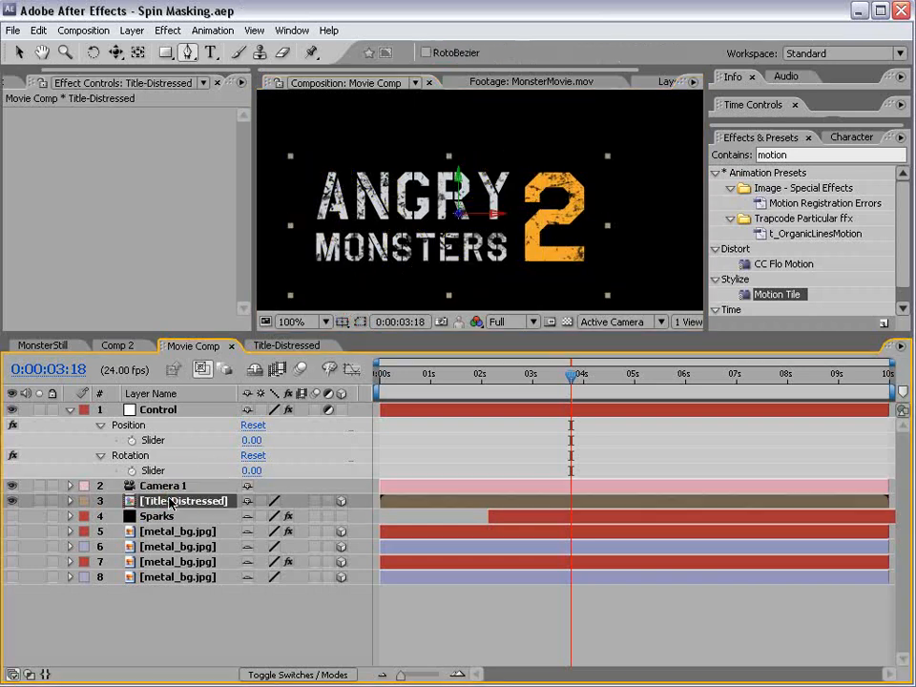
Step: In ExtendScript Toolkit, set WANT_TO_MOVE_ANCHOR_POINT_TO_MASK_CENTER_FOR_THE_NEW_LAYERS to true in MasksToLayers.jsx and save the script
click(11, 32)
click(130, 5)
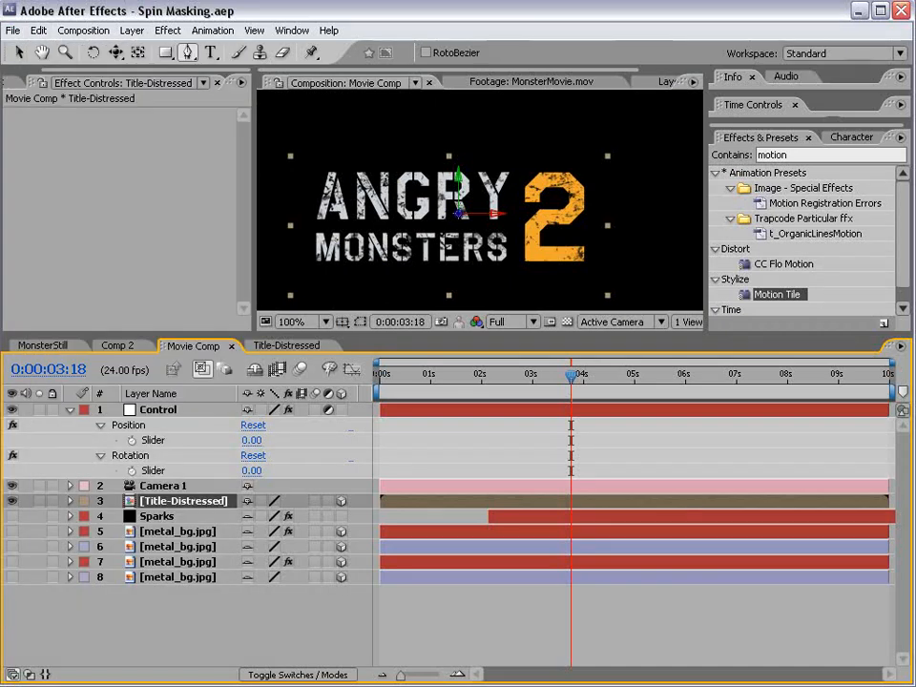
click(13, 34)
mouse_move(53, 455)
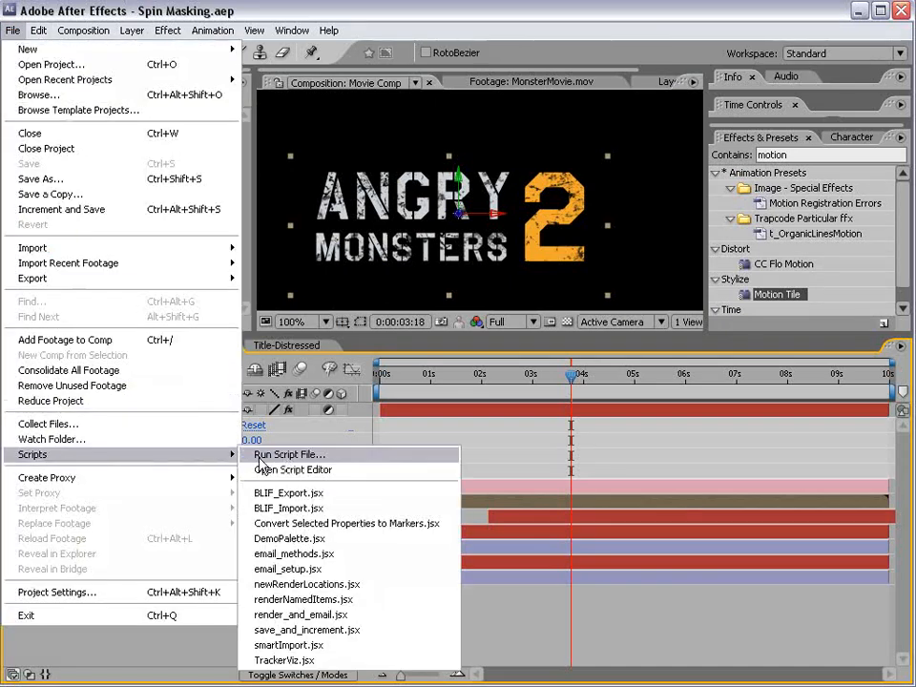
click(290, 470)
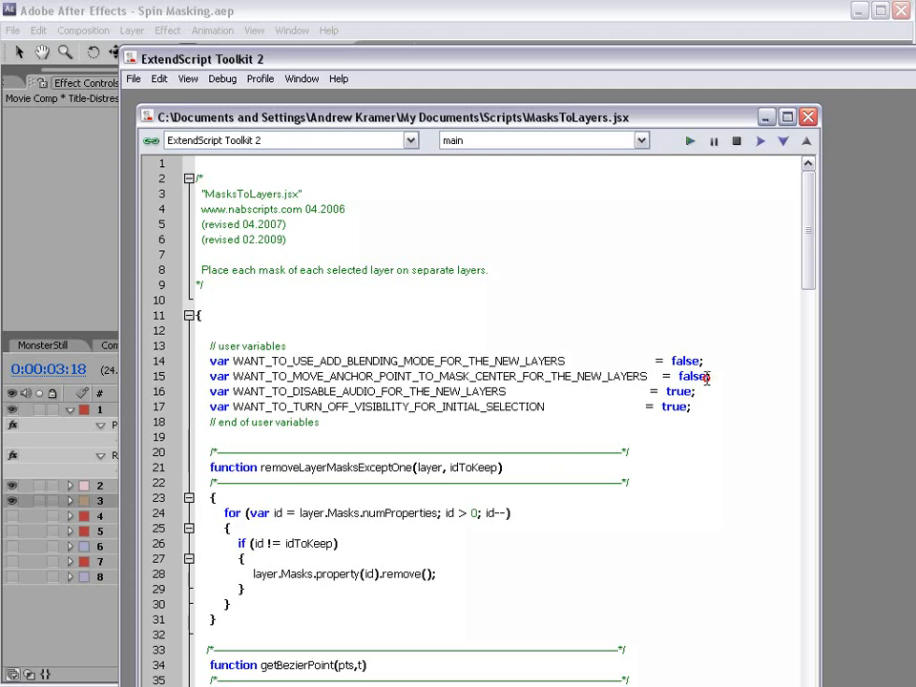
click(707, 378)
key(BackSpace)
key(BackSpace)
key(BackSpace)
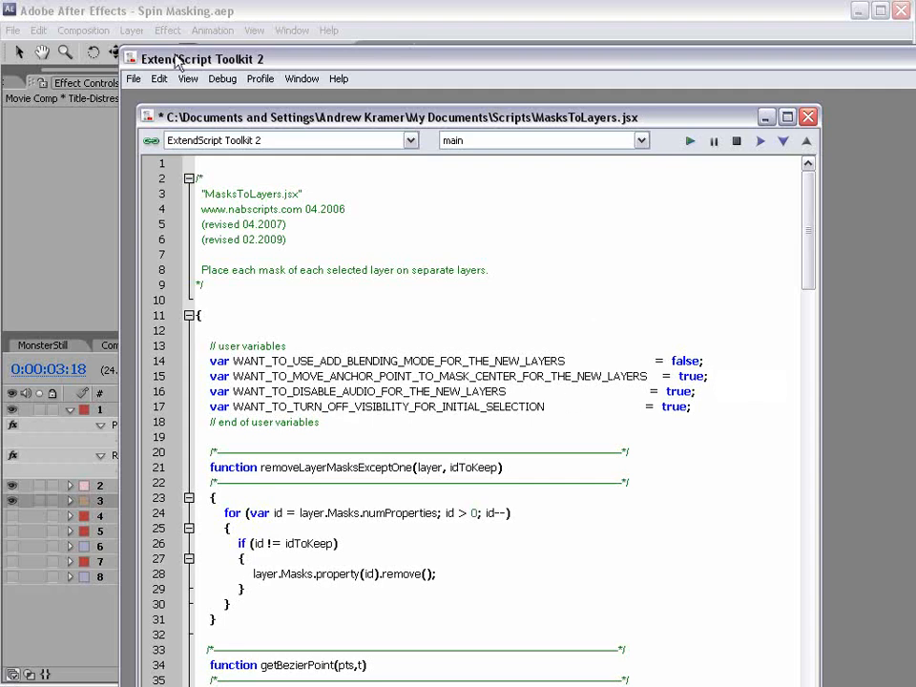
click(133, 79)
click(155, 141)
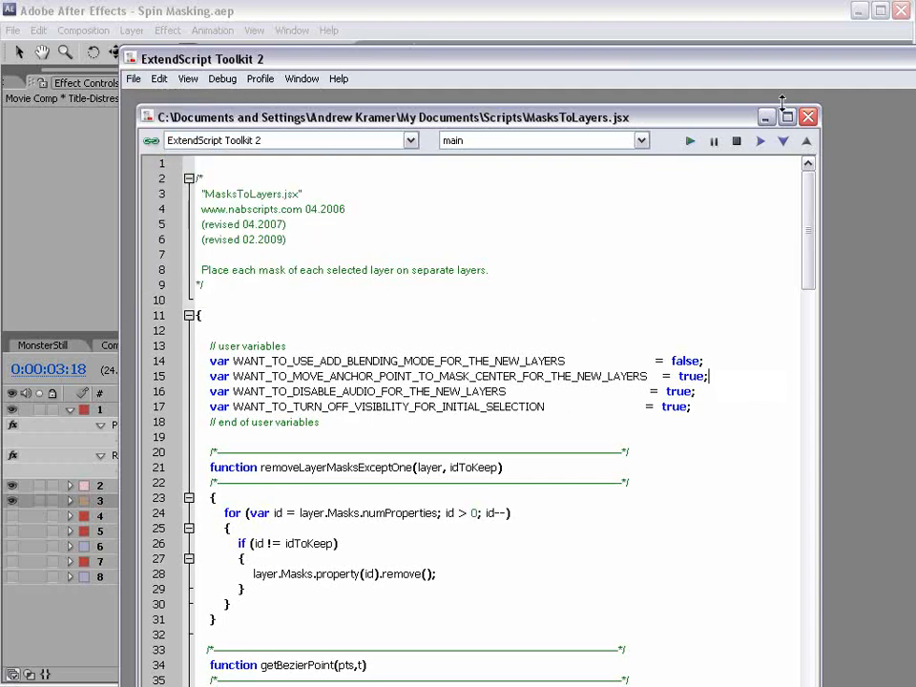
Step: Switch back to After Effects and run the script file MasksToLayers.jsx on the selected Title-Distressed layer
click(683, 9)
click(12, 30)
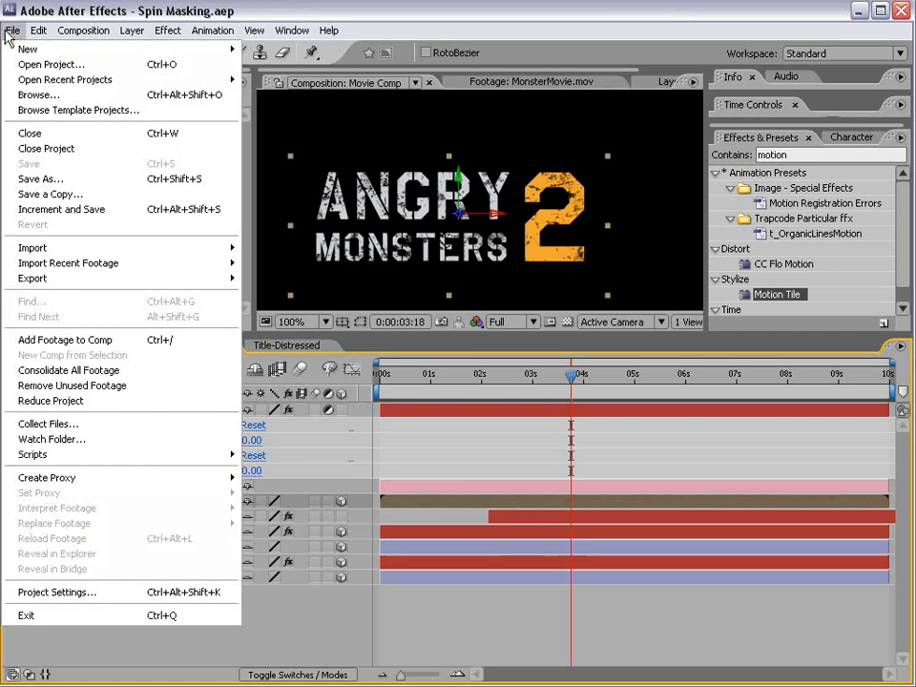
mouse_move(84, 462)
click(297, 454)
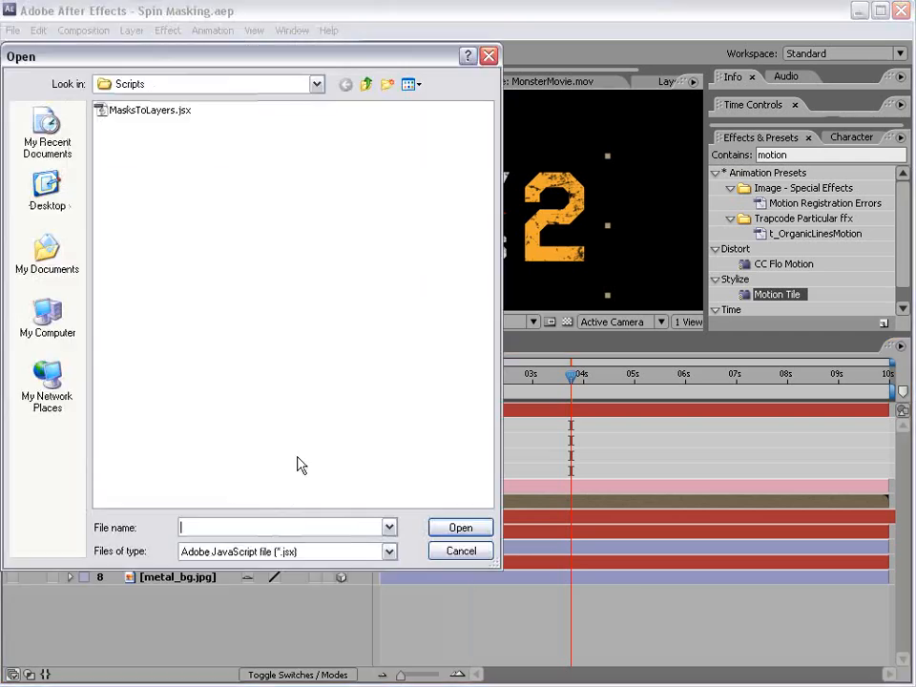
click(152, 111)
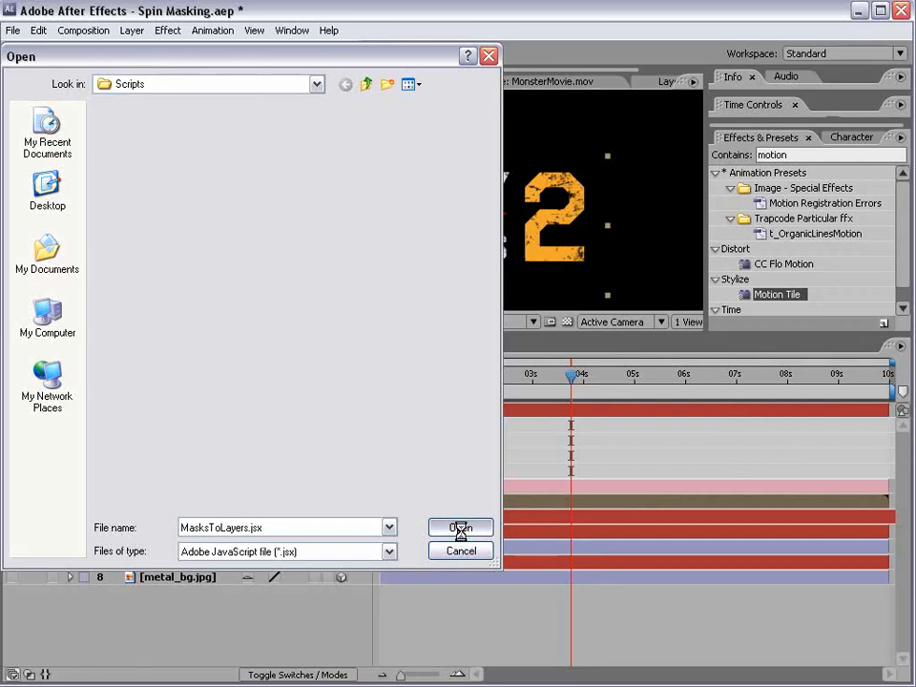
click(461, 531)
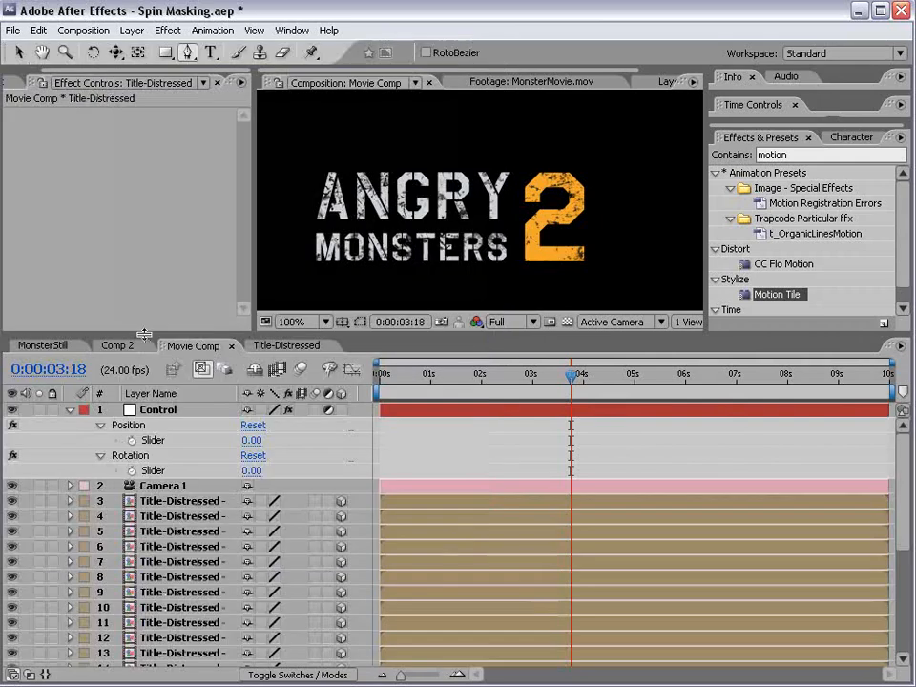
Step: Look over the split title layers, then reveal the Position and Rotation effect sliders of the Control layer
drag(143, 334, 143, 243)
scroll(891, 501, down, 5)
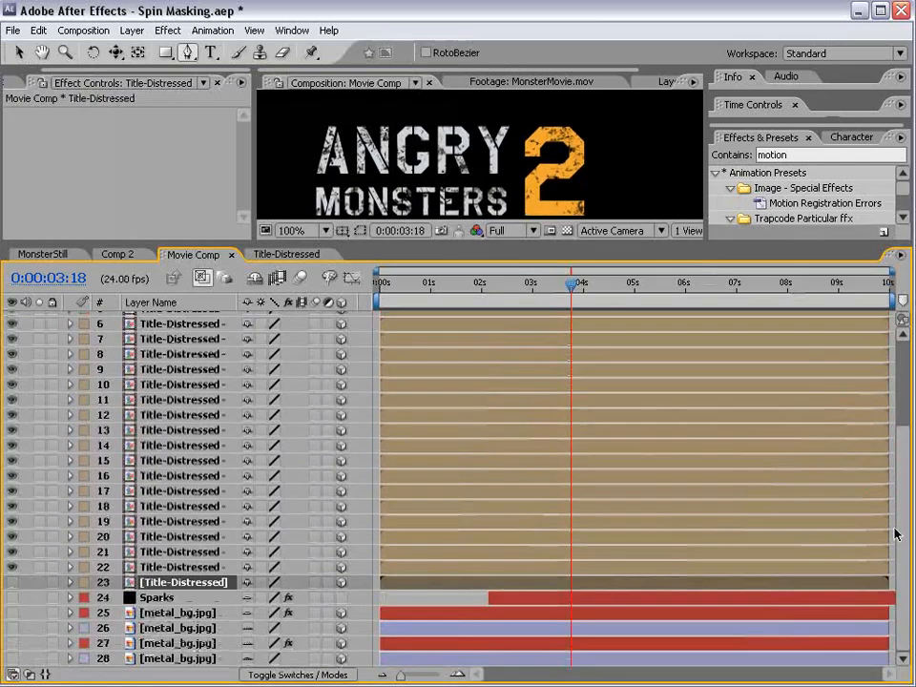
click(179, 569)
click(175, 583)
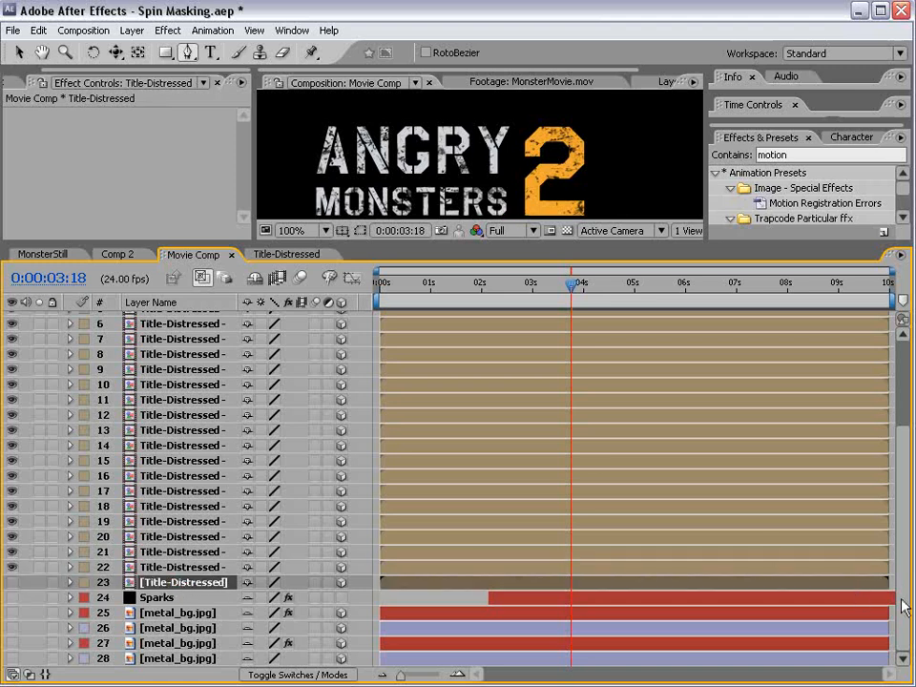
drag(901, 607, 899, 498)
drag(421, 239, 417, 359)
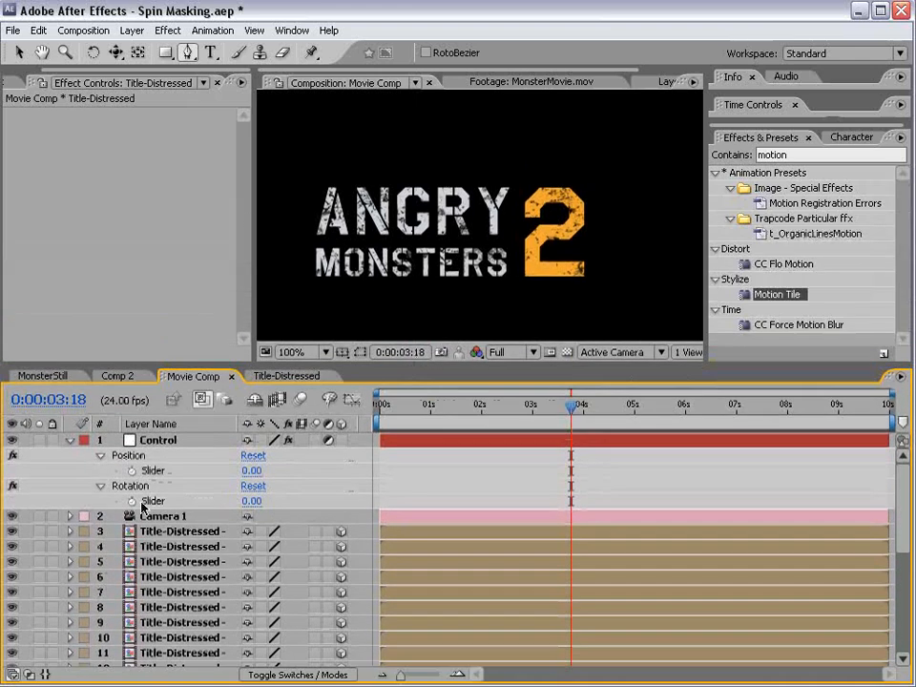
click(160, 442)
key(e)
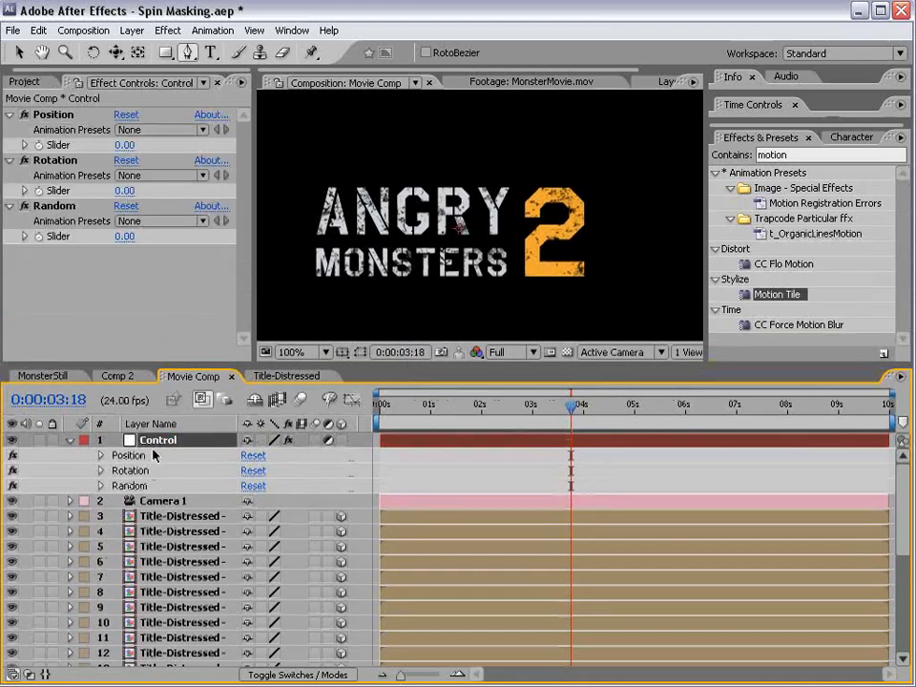
click(100, 470)
click(100, 455)
Step: Add eased keyframes to the Control layer's Position and Rotation sliders at 0:00:02:01
drag(454, 411, 484, 413)
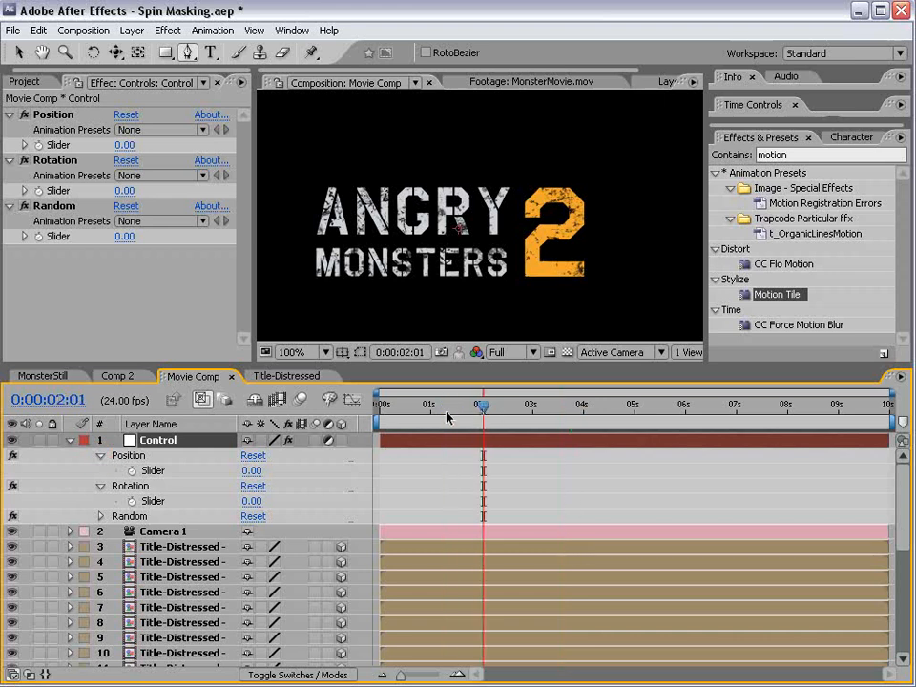
click(131, 471)
click(132, 501)
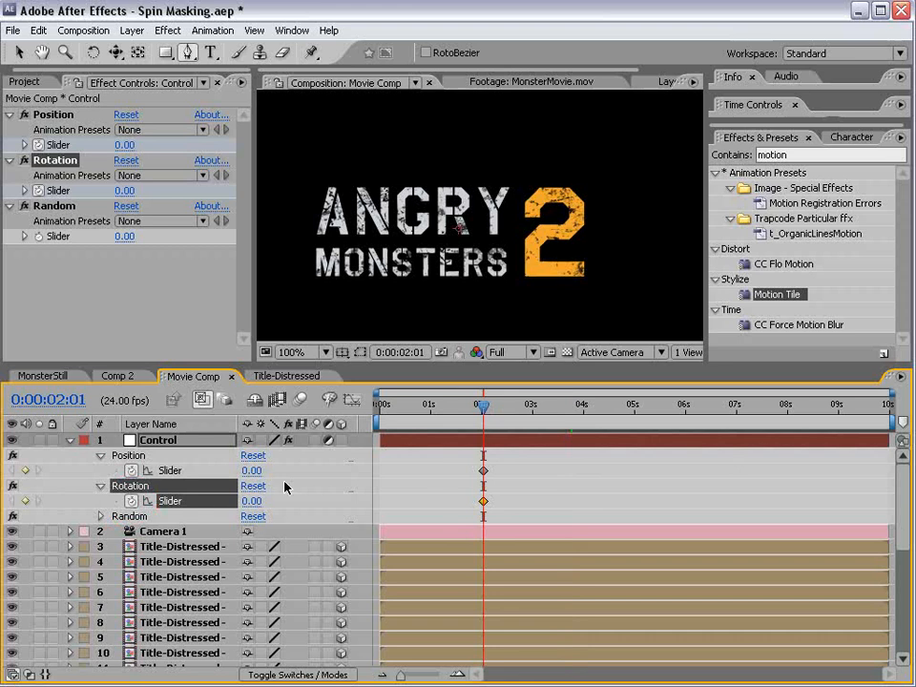
drag(495, 487, 475, 509)
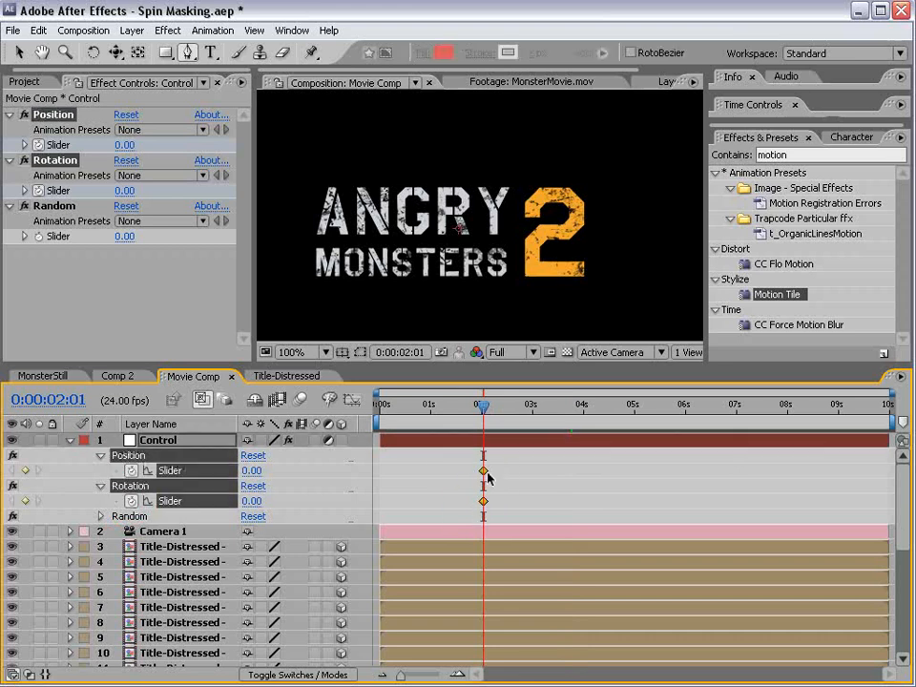
Step: Set the Control layer's Position slider to about 3244 at 0:00:00:00 and preview the shards coming together up to 0:00:04:01
drag(484, 412, 378, 429)
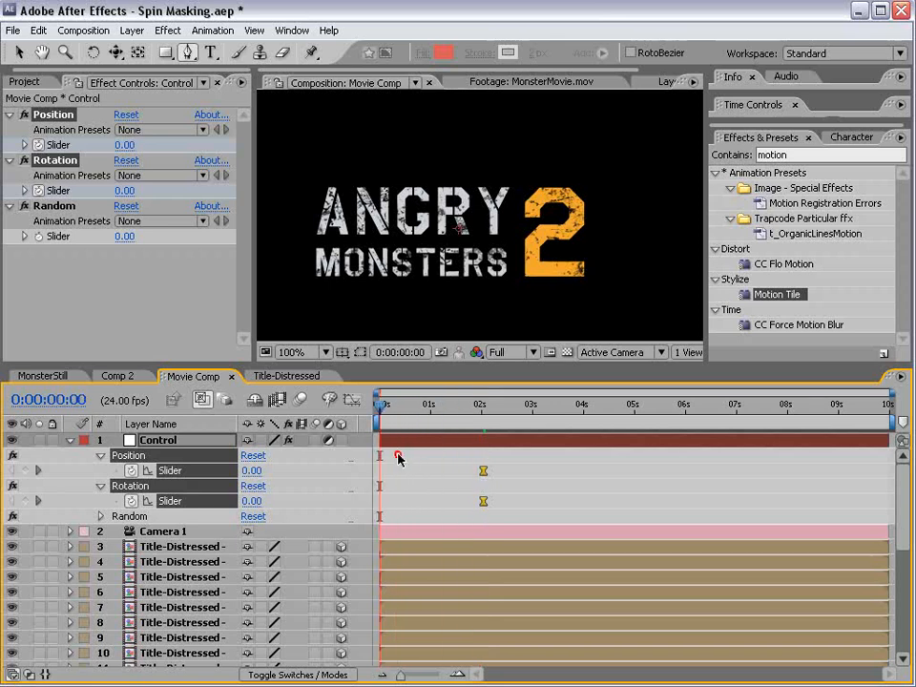
drag(248, 471, 769, 435)
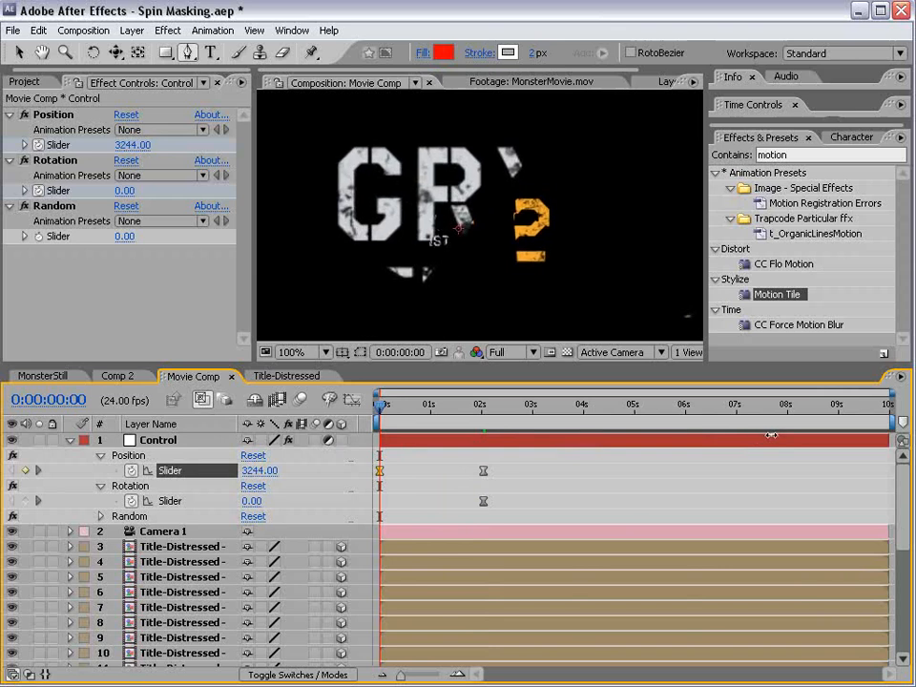
drag(382, 401, 586, 417)
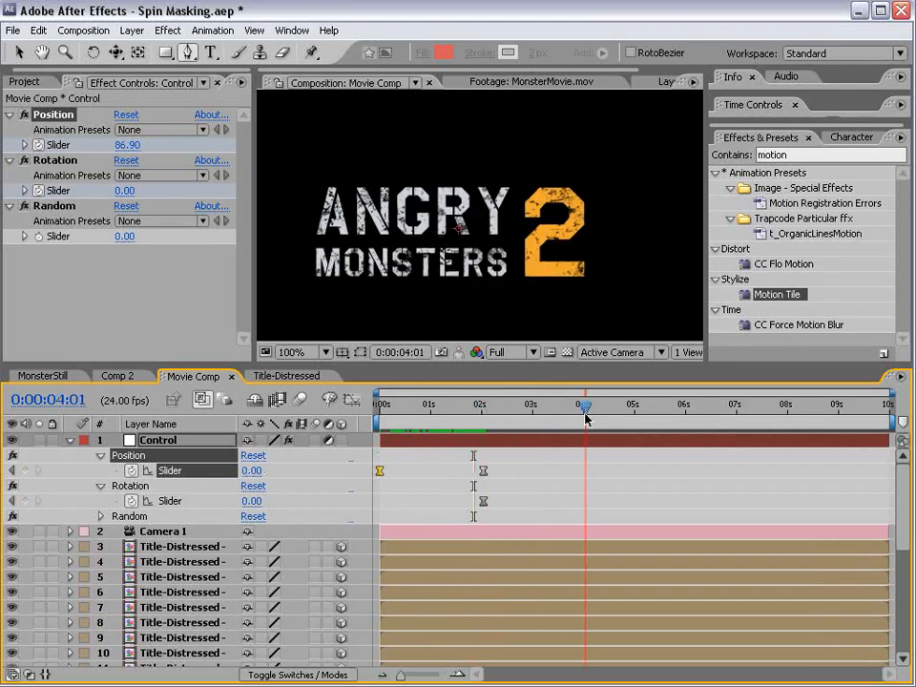
Step: Keyframe the Position and Rotation sliders at 0:00:04:01, and set both to about 409 at 0:00:05:18
click(24, 501)
drag(583, 406, 675, 406)
drag(246, 479, 591, 470)
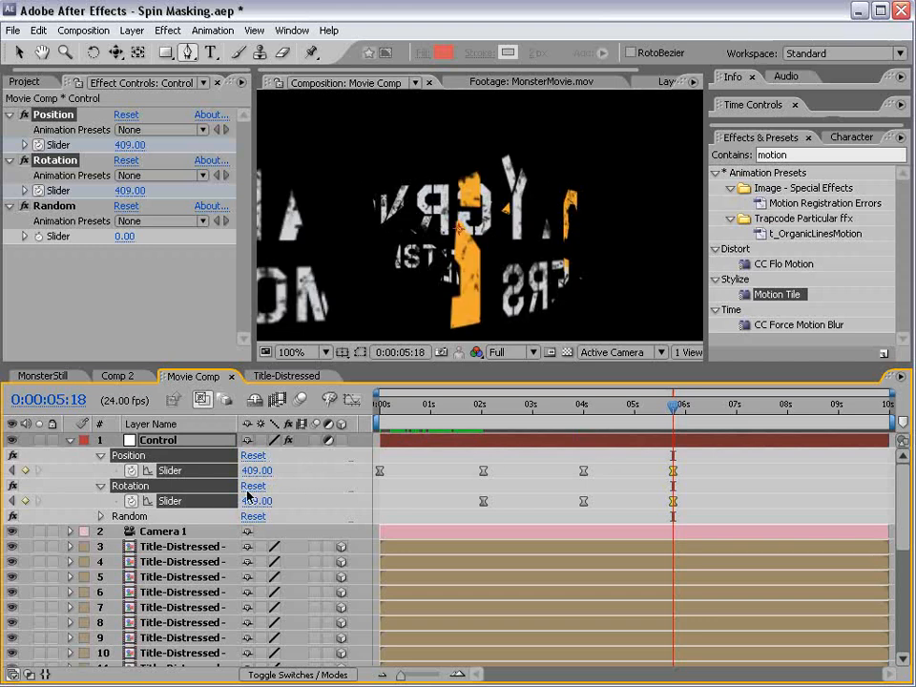
Step: Set the Rotation slider to about 383 at 0:00:00:00 and preview the title animation to 0:00:05:18
drag(676, 408, 353, 426)
drag(248, 506, 495, 436)
drag(385, 412, 683, 408)
Step: Set the Position slider to about 949 at 0:00:05:18 and about 3434 at 0:00:00:00
drag(256, 470, 292, 470)
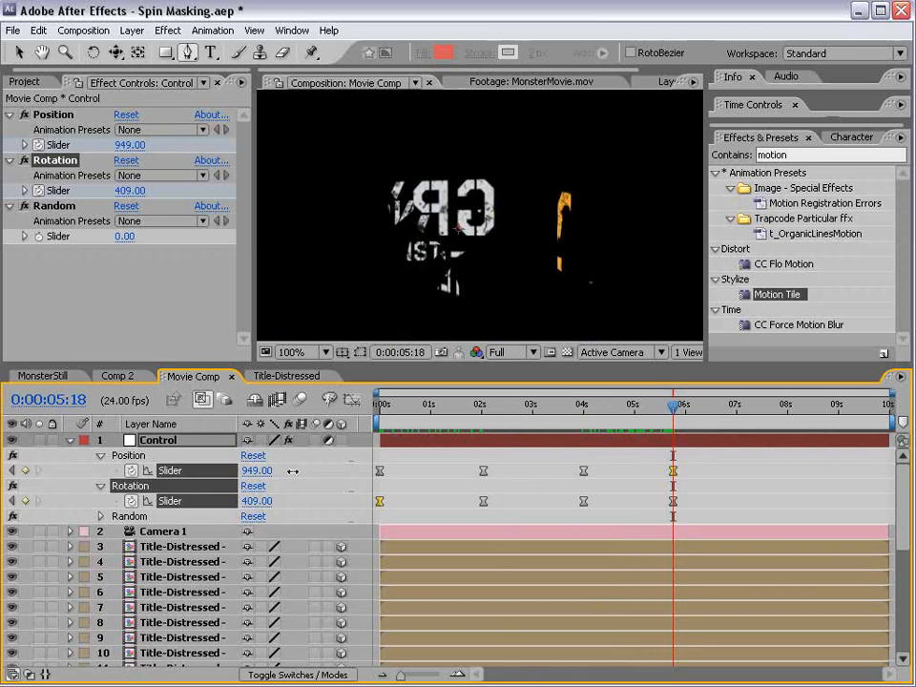
drag(405, 403, 378, 408)
drag(256, 470, 271, 470)
drag(379, 405, 372, 448)
Step: Enable motion blur for the split title layers 3 to 22 and for Movie Comp, and preview up to 0:00:02:01
drag(381, 362, 305, 119)
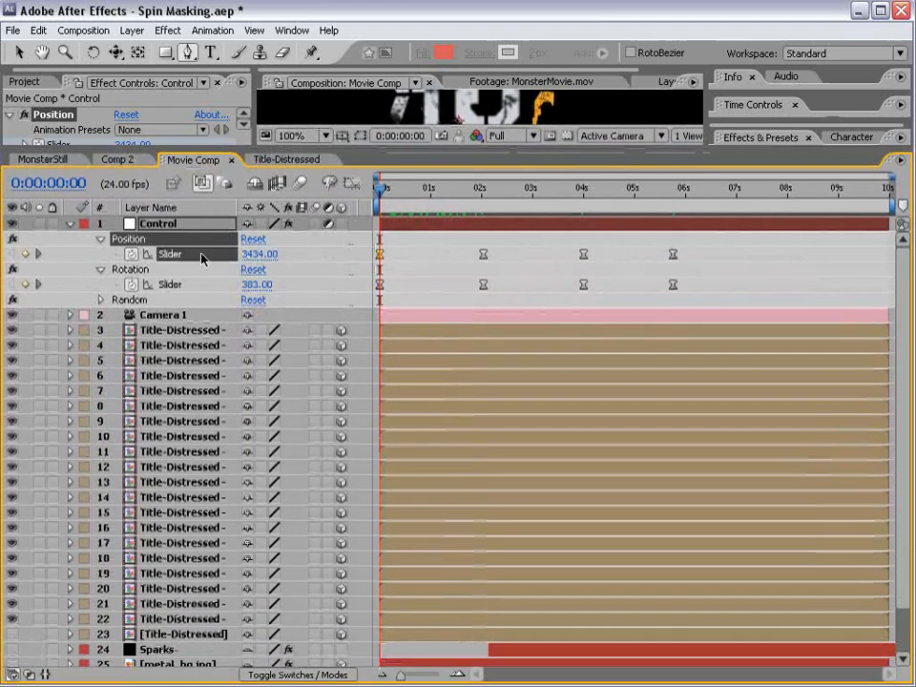
click(180, 330)
shift+click(179, 618)
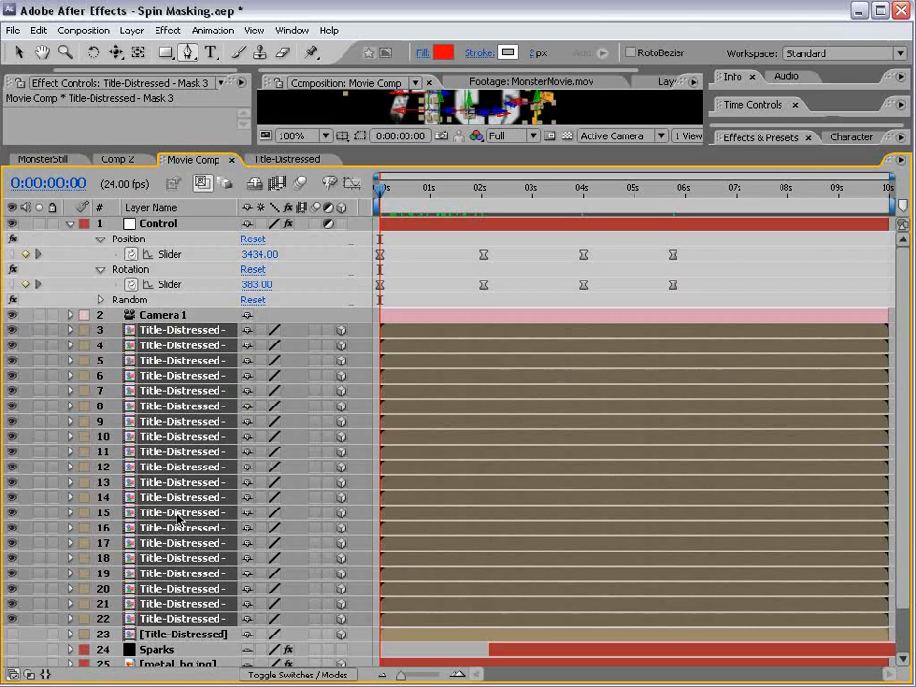
click(317, 331)
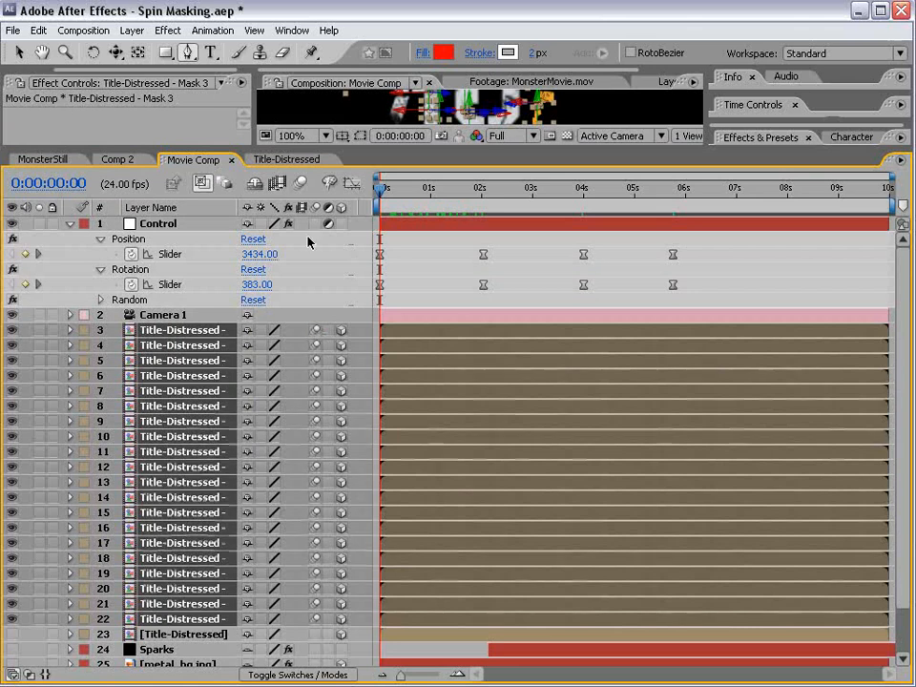
drag(286, 145, 286, 339)
click(396, 430)
drag(380, 379, 477, 380)
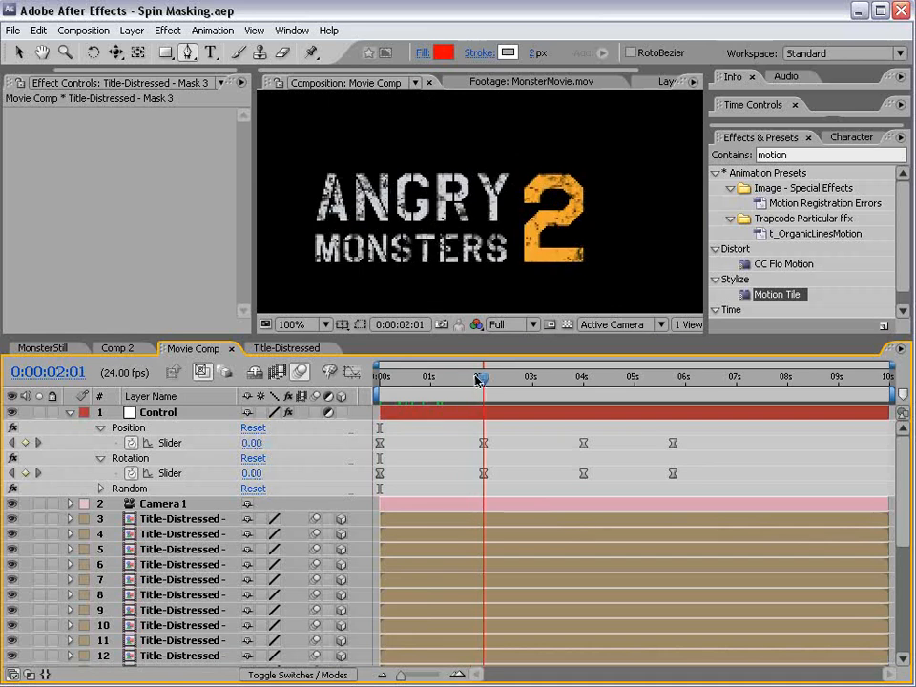
Step: Make the Sparks layer and all four metal_bg.jpg layers visible, and turn off motion blur rendering for Movie Comp
key(comma)
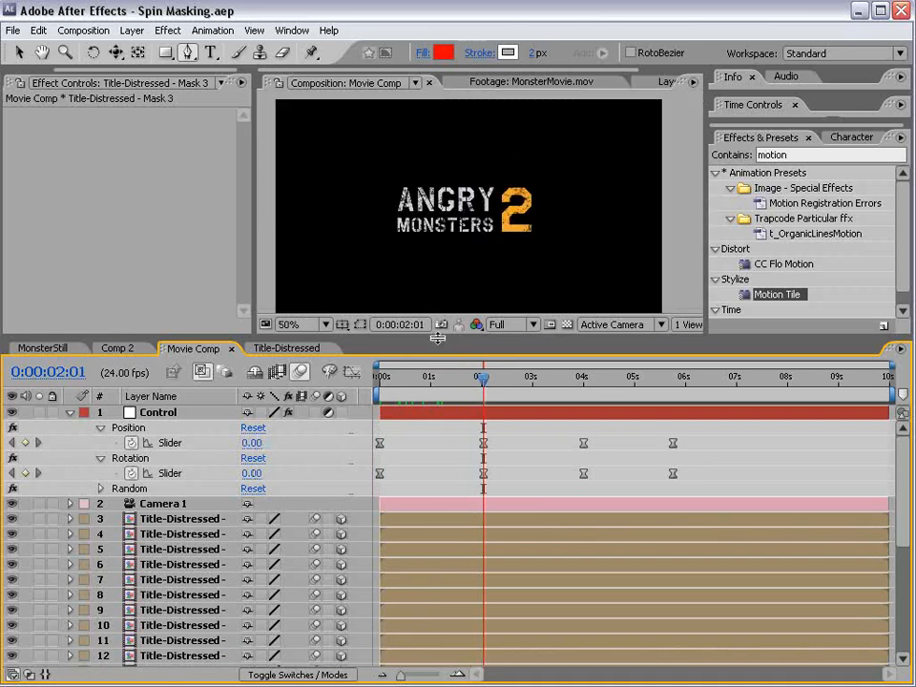
drag(437, 337, 435, 266)
drag(902, 430, 902, 531)
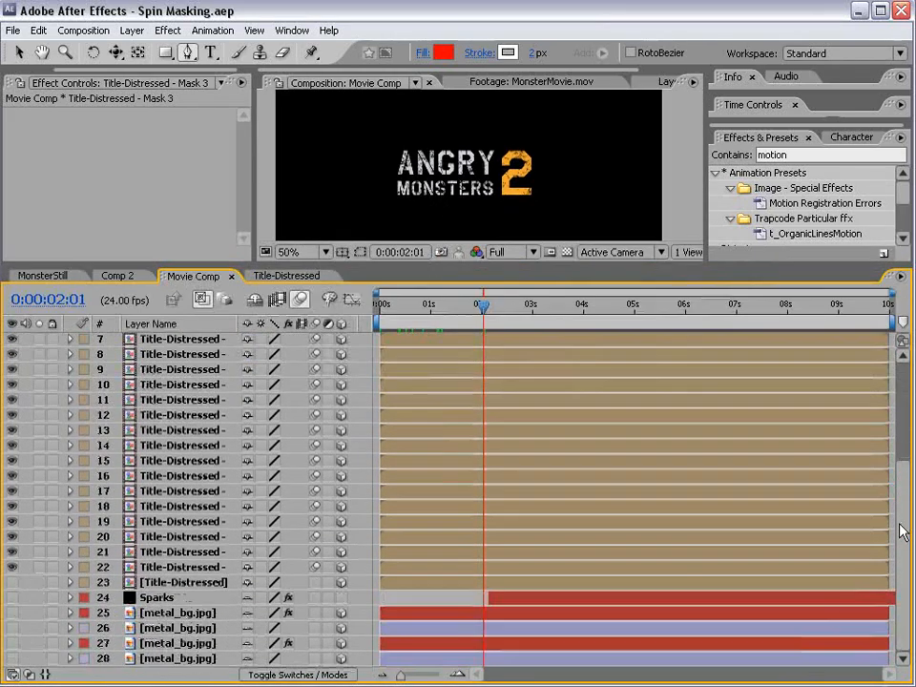
click(153, 598)
shift+click(158, 658)
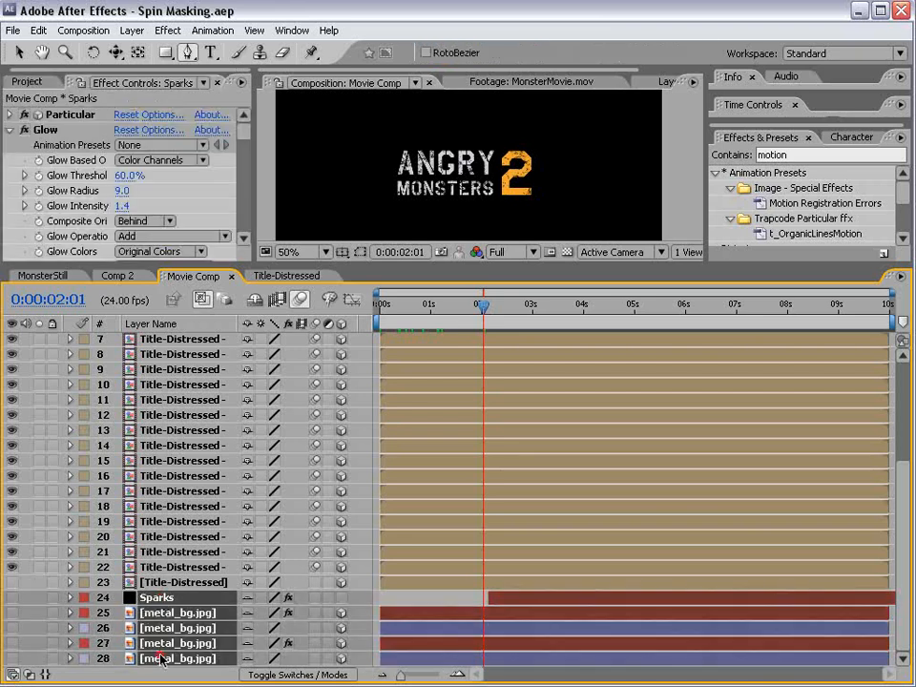
click(13, 598)
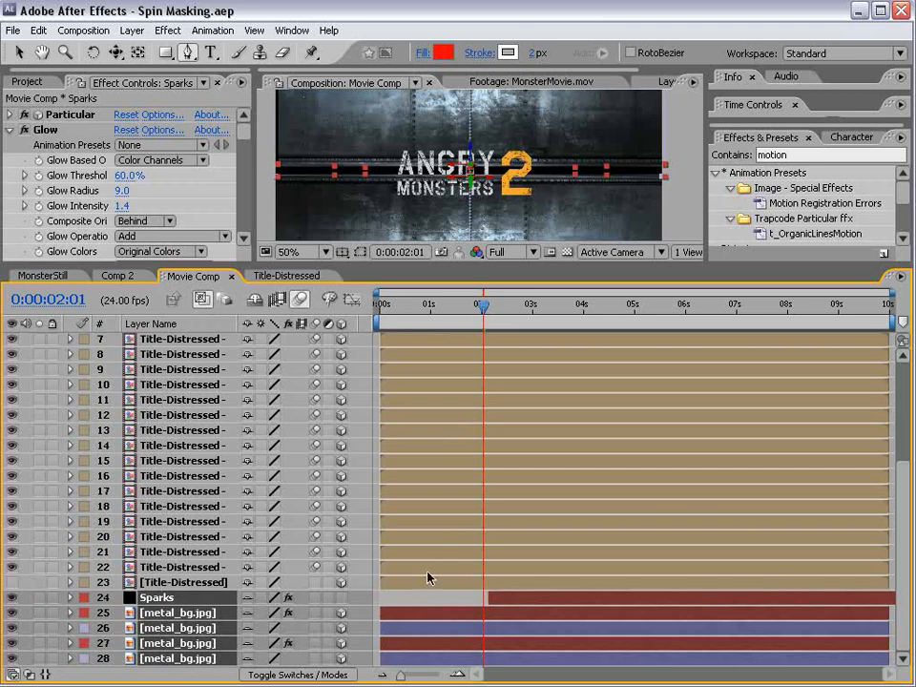
click(419, 599)
click(301, 300)
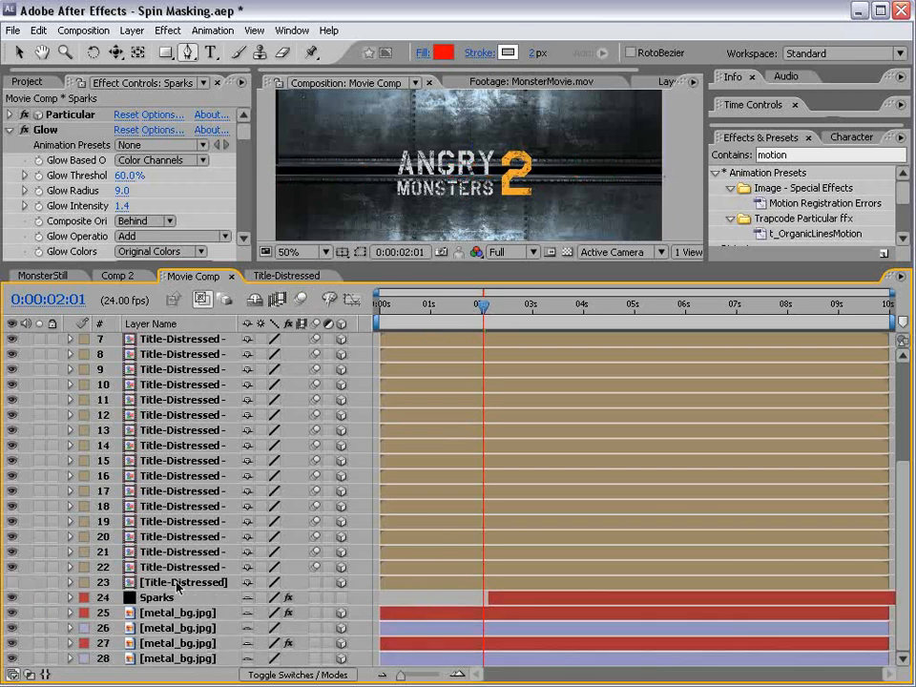
Step: Move the first Position keyframes of metal_bg.jpg layers 26 and 28 to 0:00:01:08
drag(429, 263, 426, 387)
key(space)
drag(468, 584, 458, 506)
key(g)
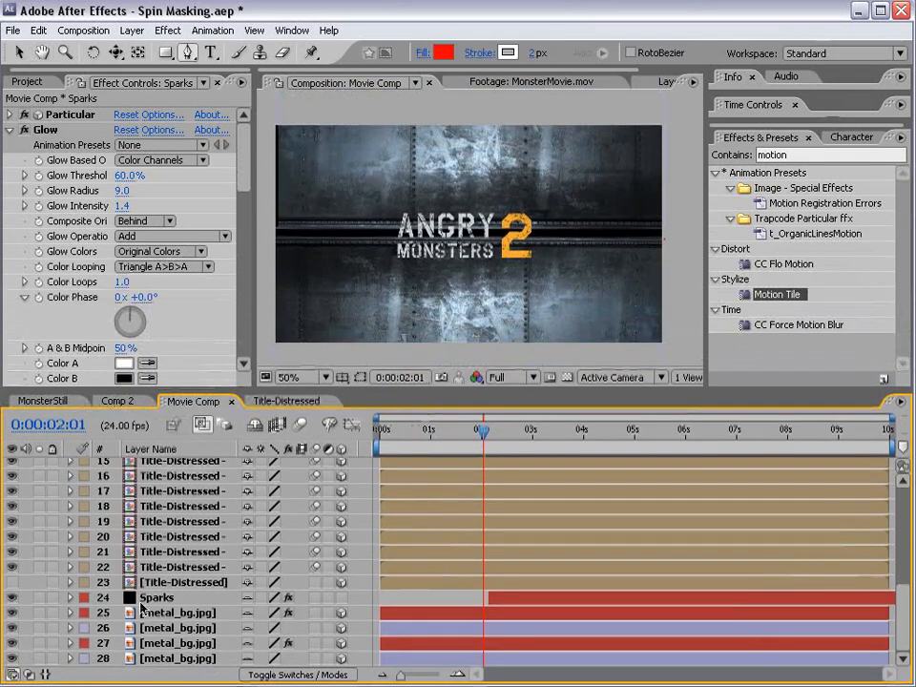
click(158, 627)
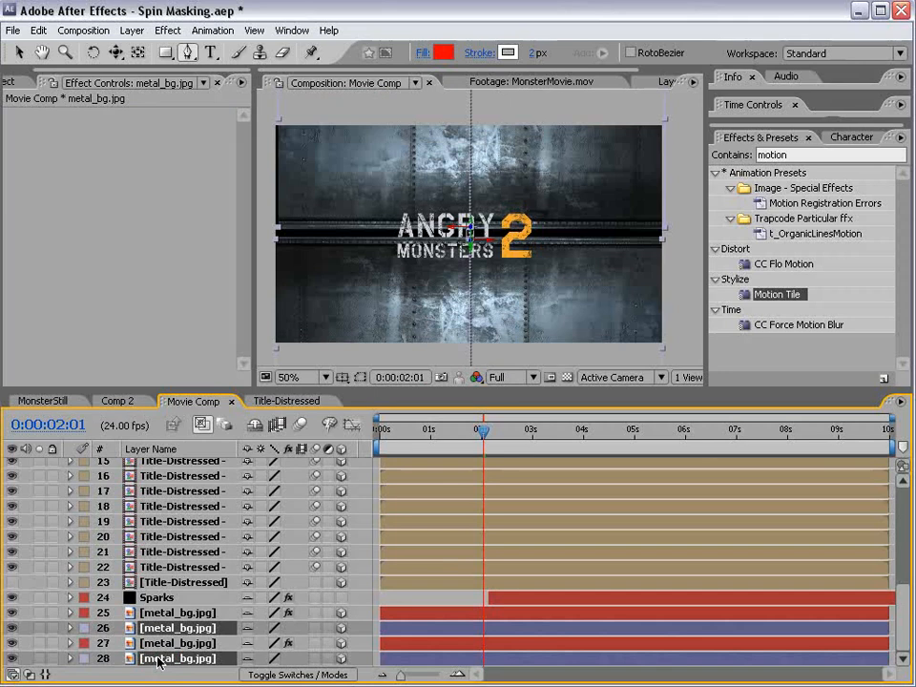
key(p)
scroll(902, 620, down, 1)
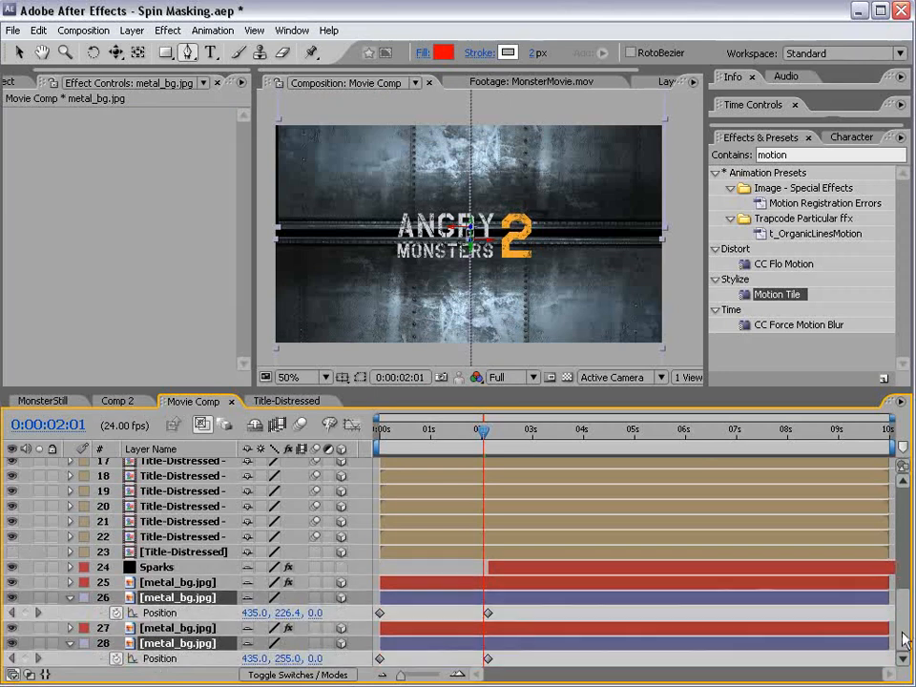
drag(525, 612, 471, 657)
mouse_move(484, 432)
mouse_down()
mouse_move(454, 437)
mouse_move(488, 441)
mouse_up()
drag(442, 594, 379, 671)
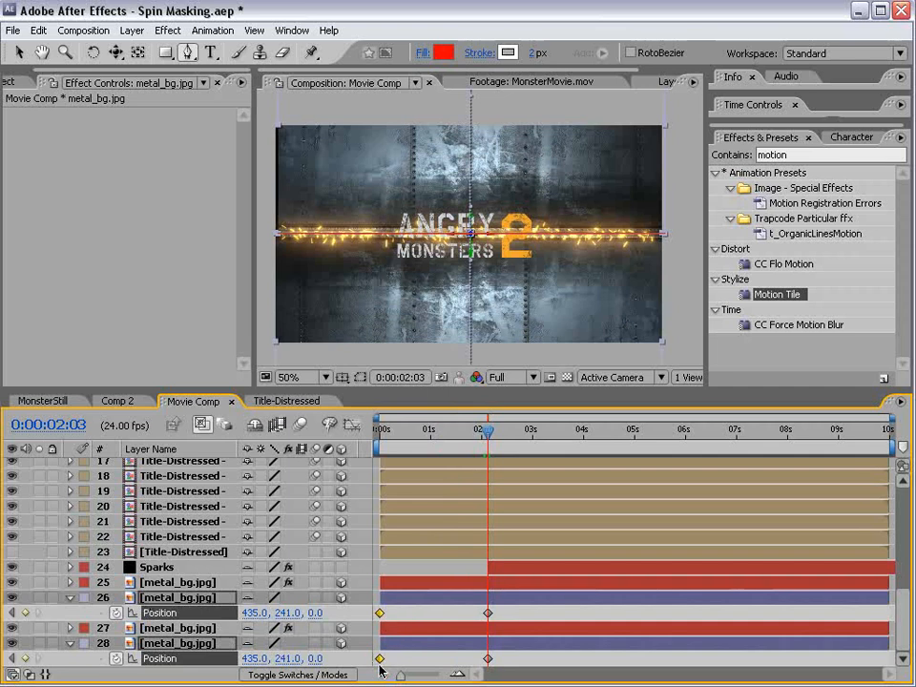
mouse_move(434, 449)
mouse_down()
mouse_move(470, 435)
mouse_move(487, 441)
mouse_move(447, 441)
mouse_up()
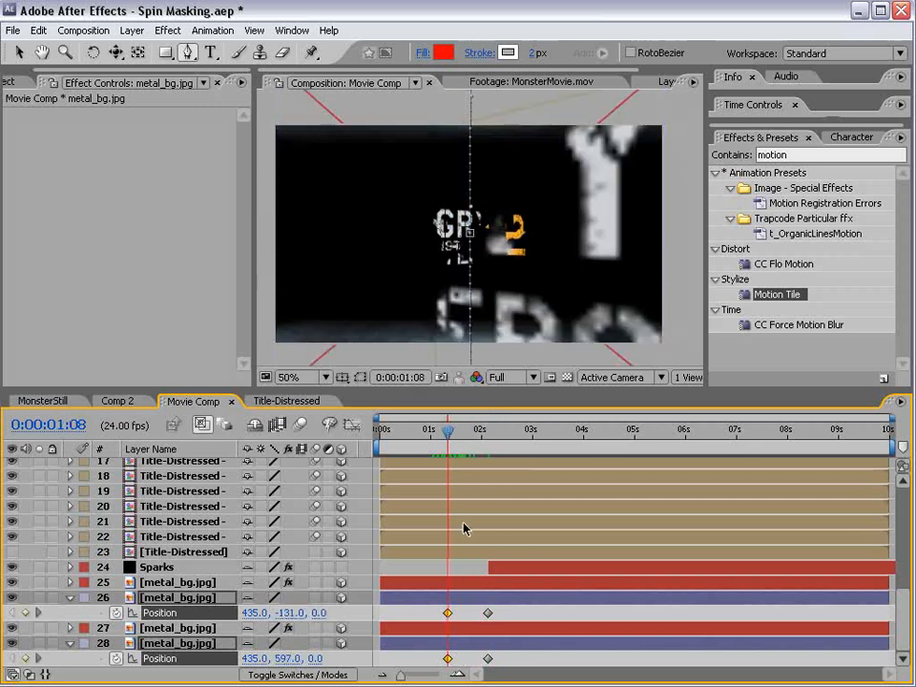
Step: At 0:00:01:08, raise the upper metal wall to a Y position of about -183 and move the lower wall farther down
scroll(520, 253, down, 2)
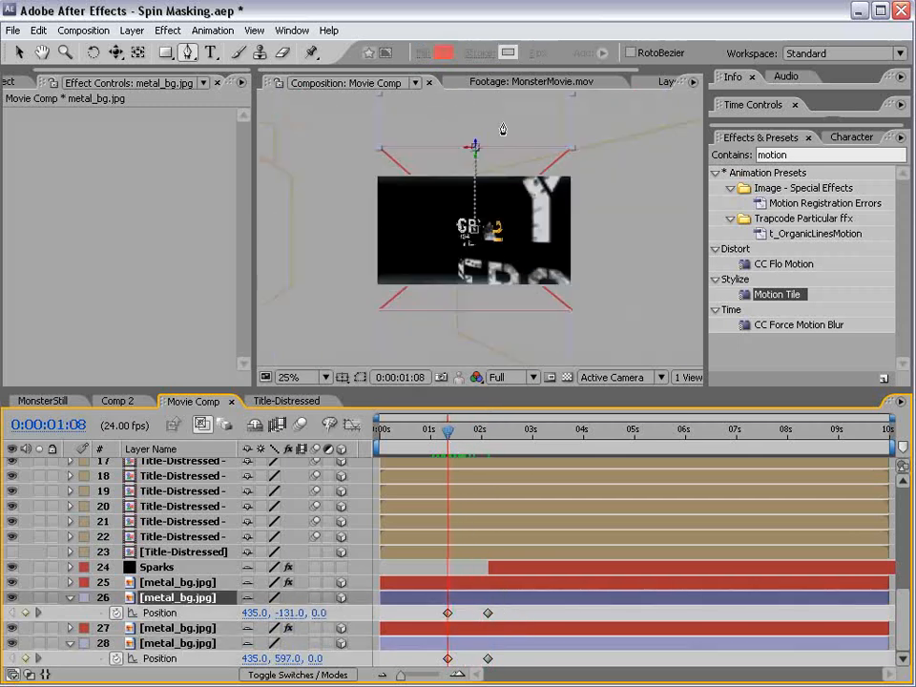
key(v)
drag(493, 133, 472, 127)
click(406, 348)
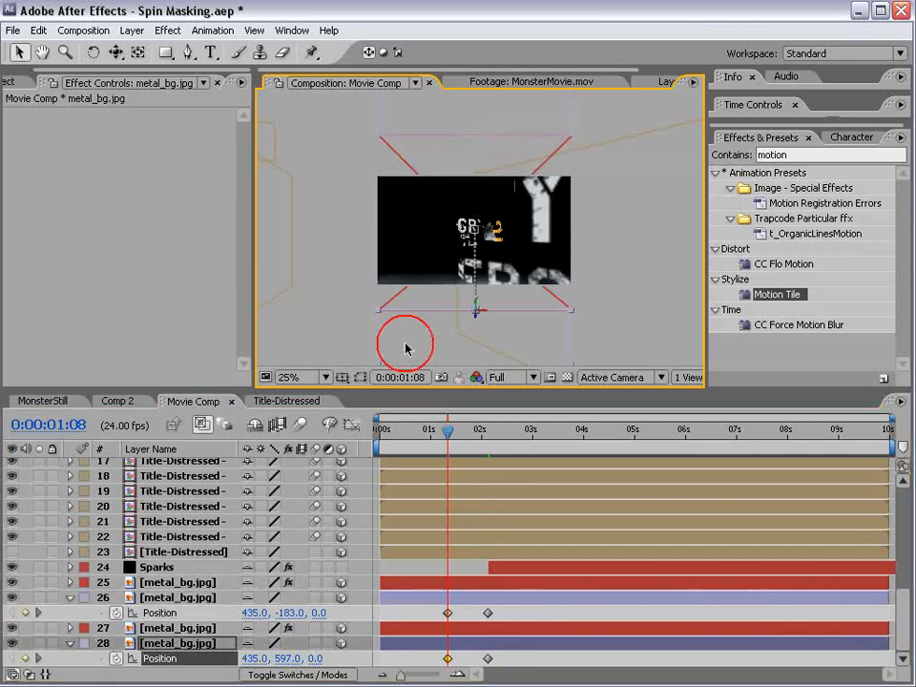
drag(411, 336, 412, 368)
Step: Move the walls' closing Position keyframes and the start of the Sparks layer to 0:00:02:00
mouse_move(452, 441)
mouse_down()
mouse_move(488, 438)
mouse_move(480, 436)
mouse_up()
scroll(479, 318, up, 1)
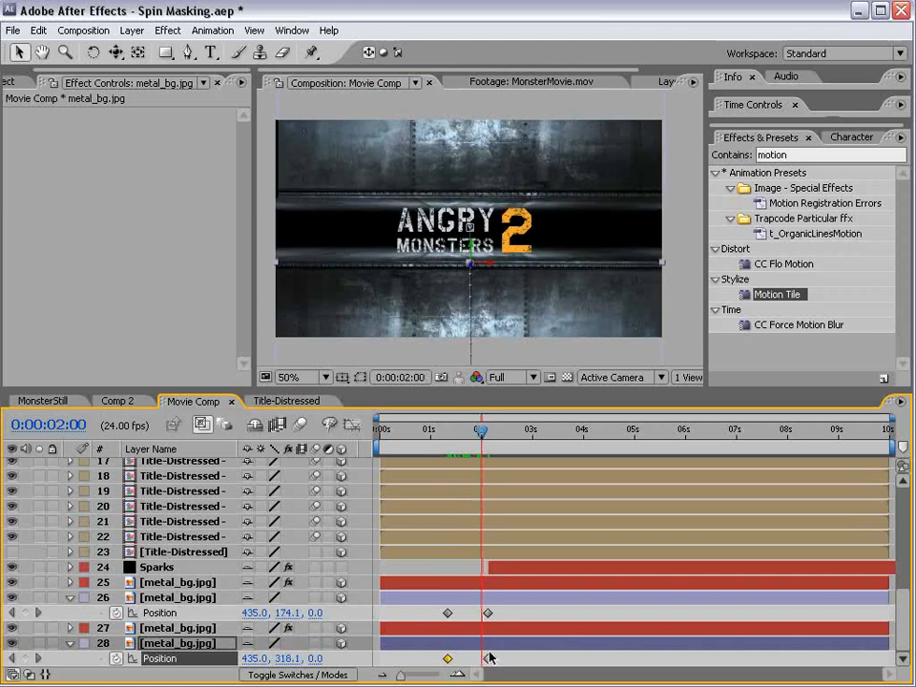
click(487, 613)
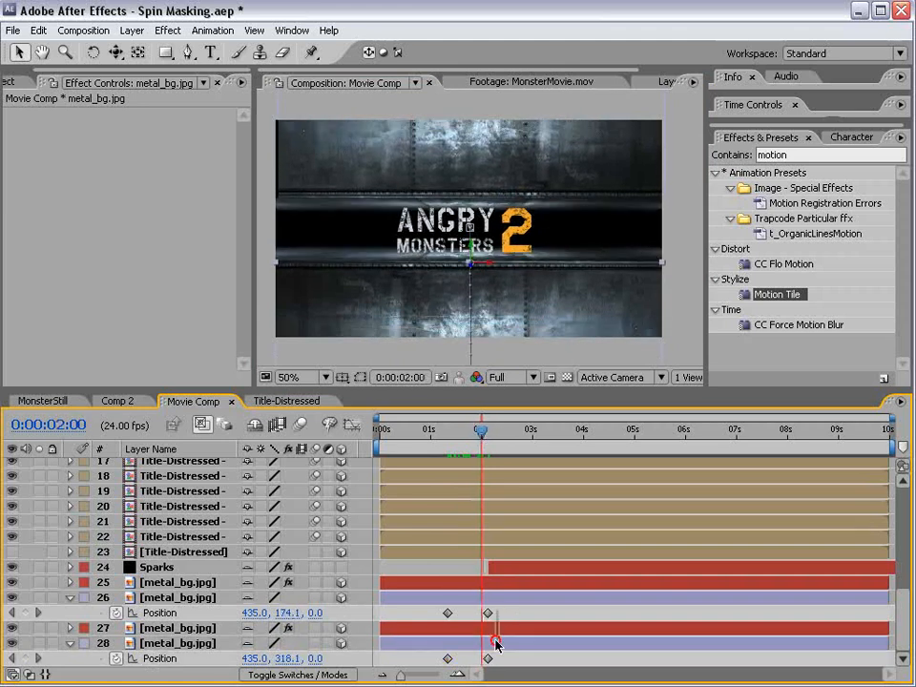
shift+click(487, 658)
drag(481, 436, 479, 436)
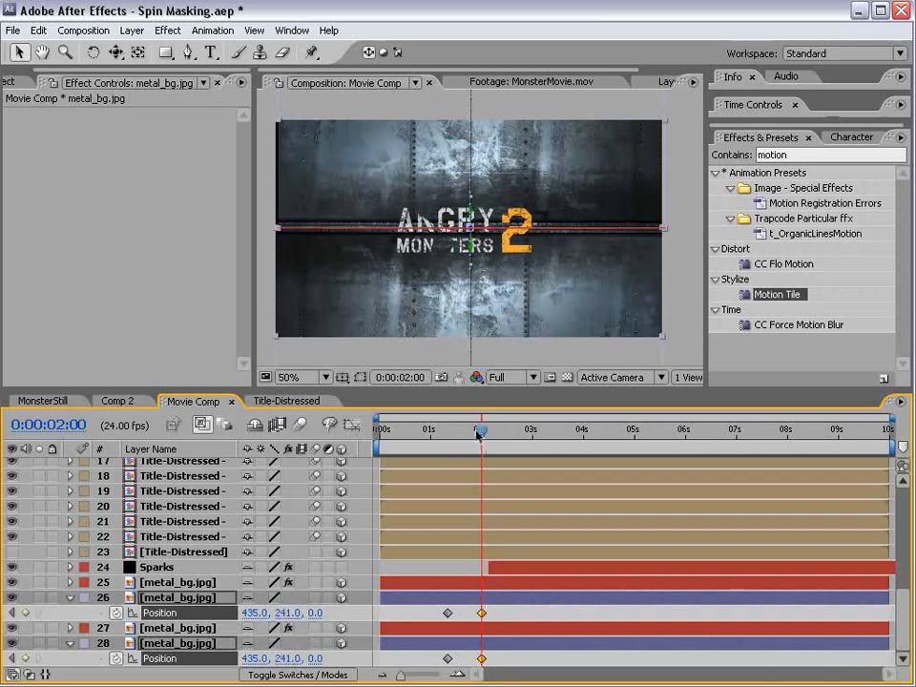
drag(506, 570, 501, 570)
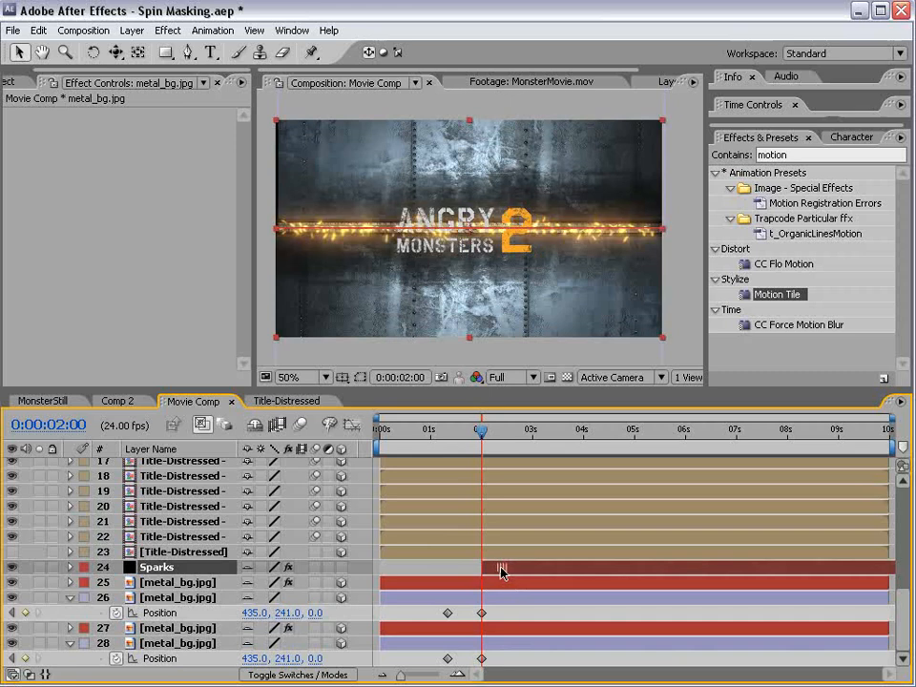
Step: Add Position keyframes at 0:00:04:00 to metal_bg.jpg layers 26 and 28 to hold the walls closed
drag(473, 436, 569, 432)
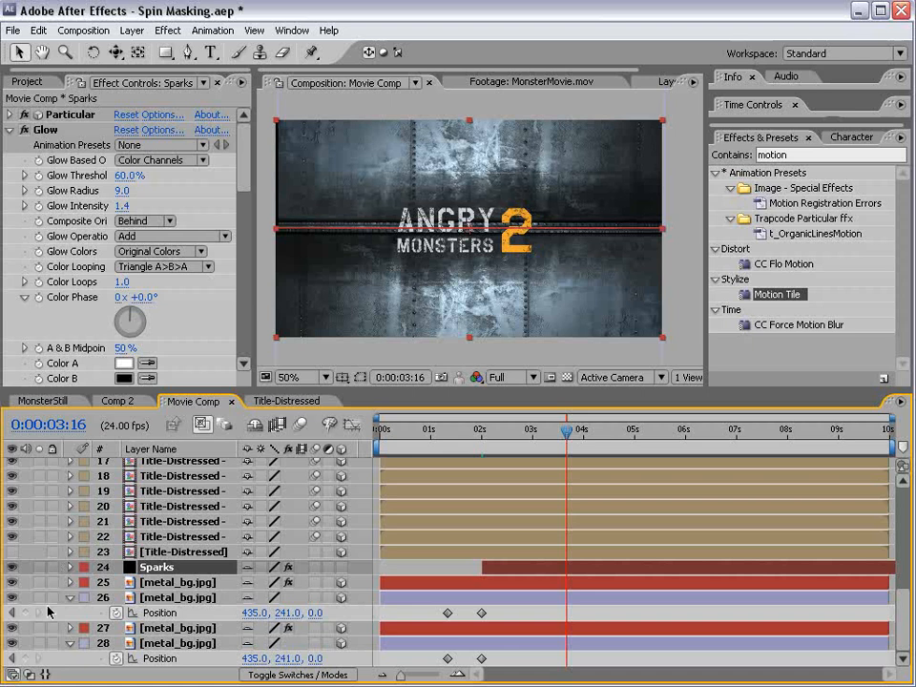
click(69, 598)
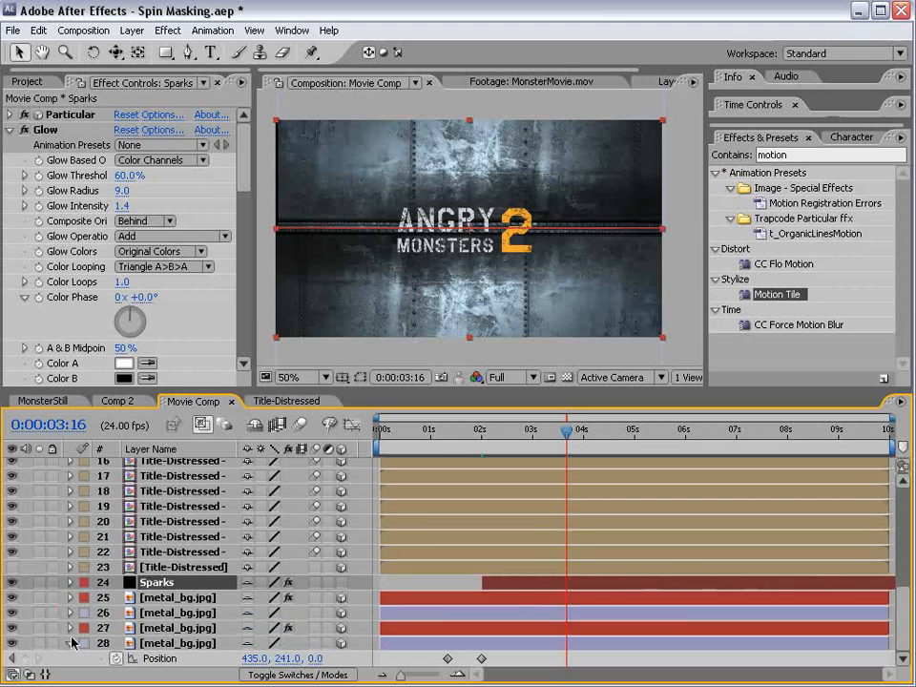
click(152, 614)
key(p)
drag(562, 434, 582, 434)
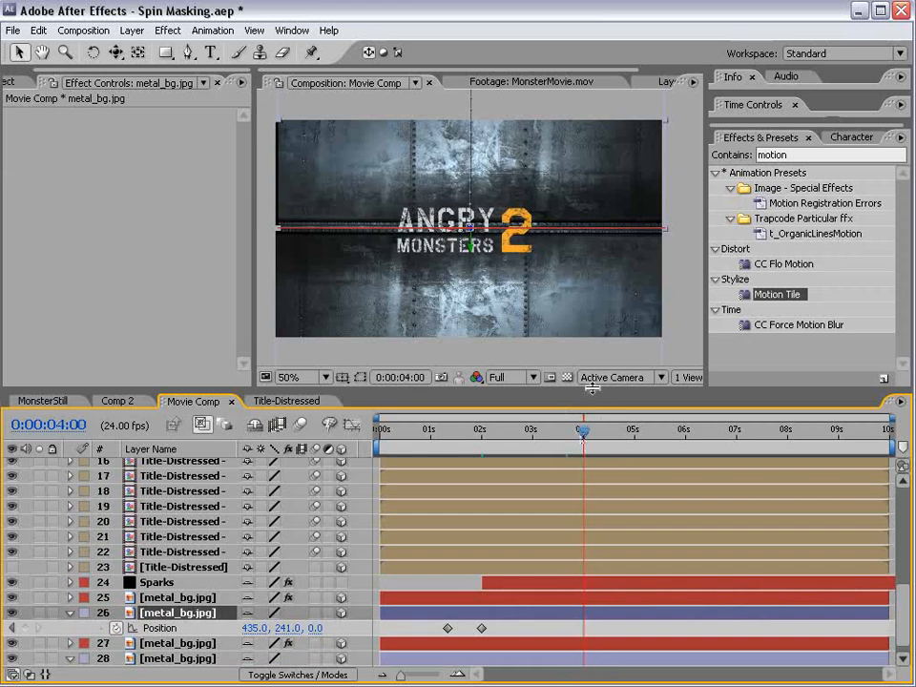
drag(591, 386, 592, 310)
click(26, 613)
click(26, 658)
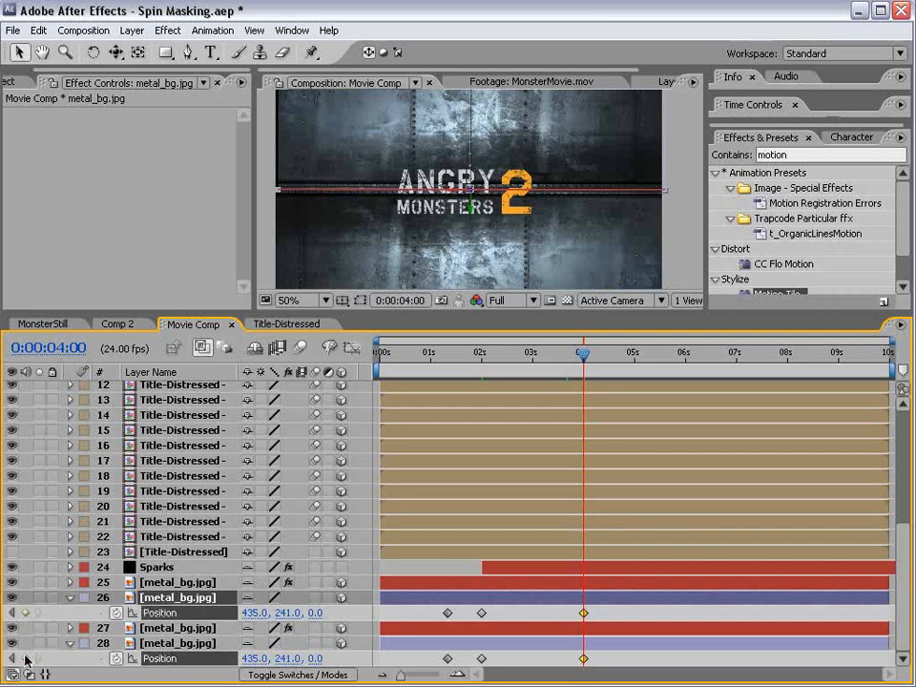
Step: At 0:00:04:16, move the upper and lower metal walls apart, completely out of the frame
key(space)
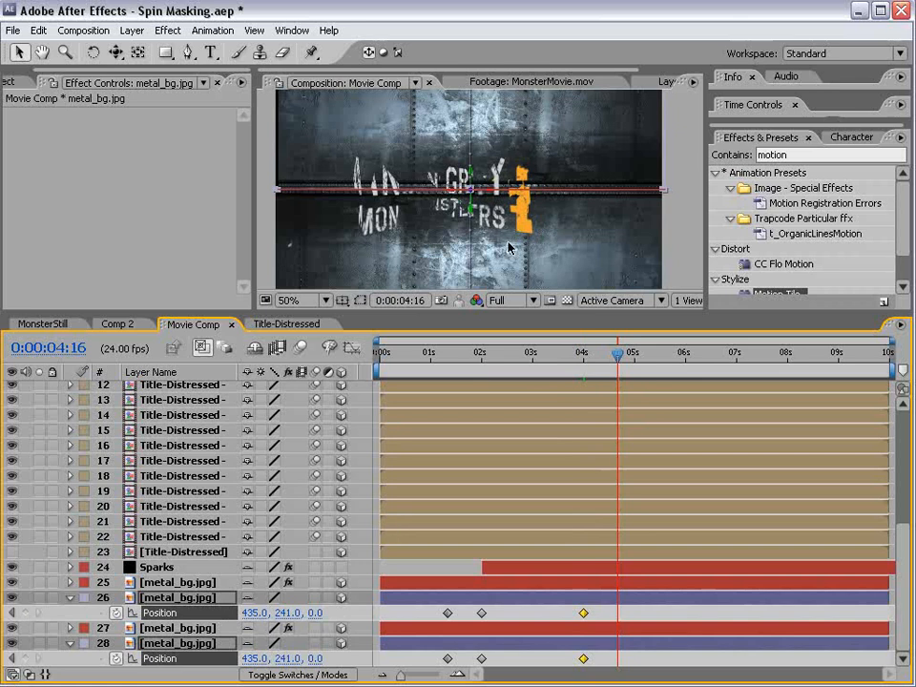
click(688, 227)
key(comma)
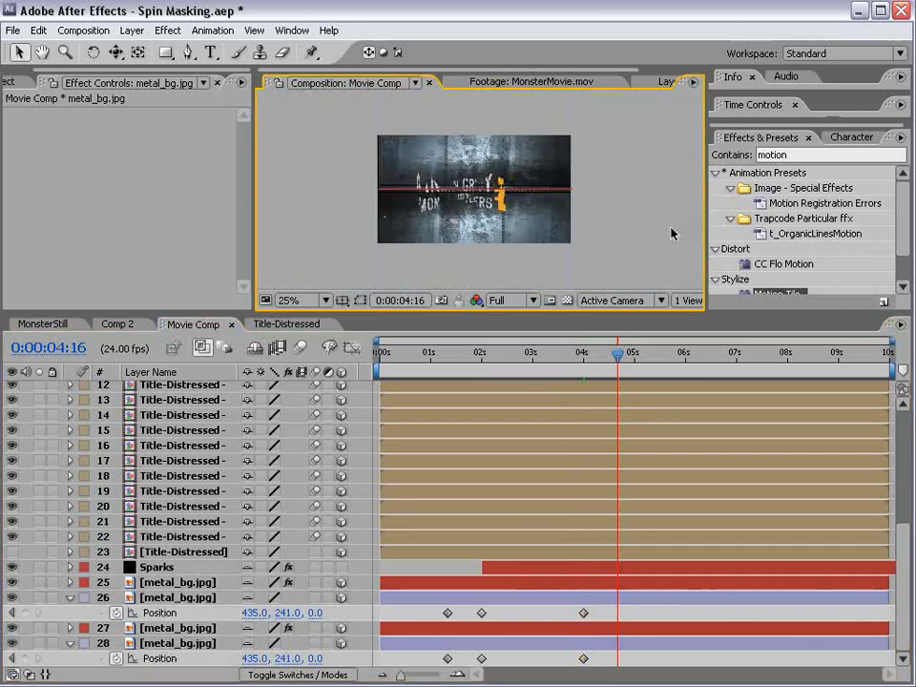
click(542, 131)
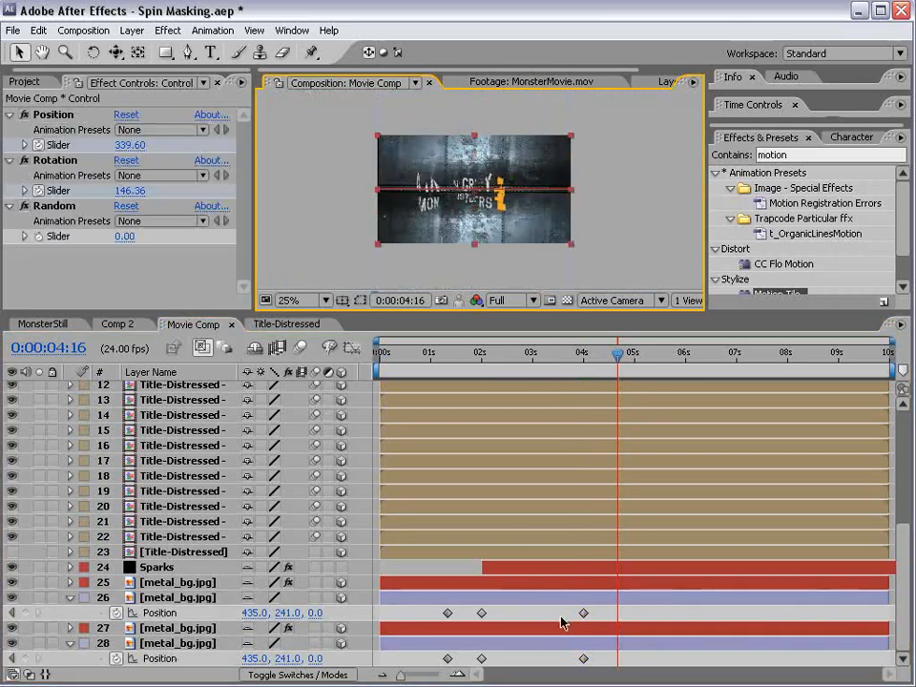
click(576, 601)
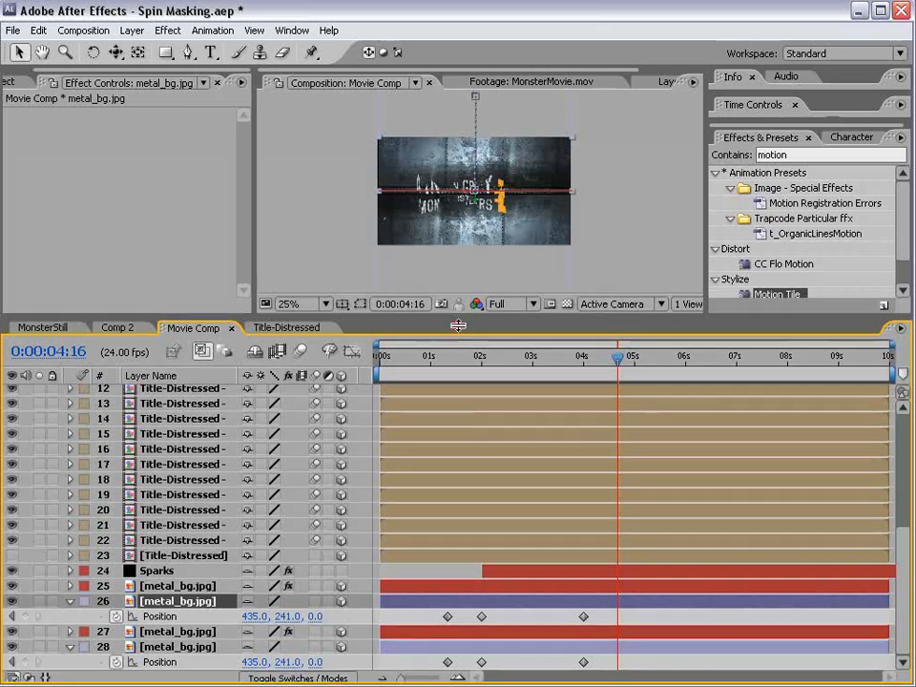
drag(464, 319, 467, 417)
drag(509, 225, 516, 383)
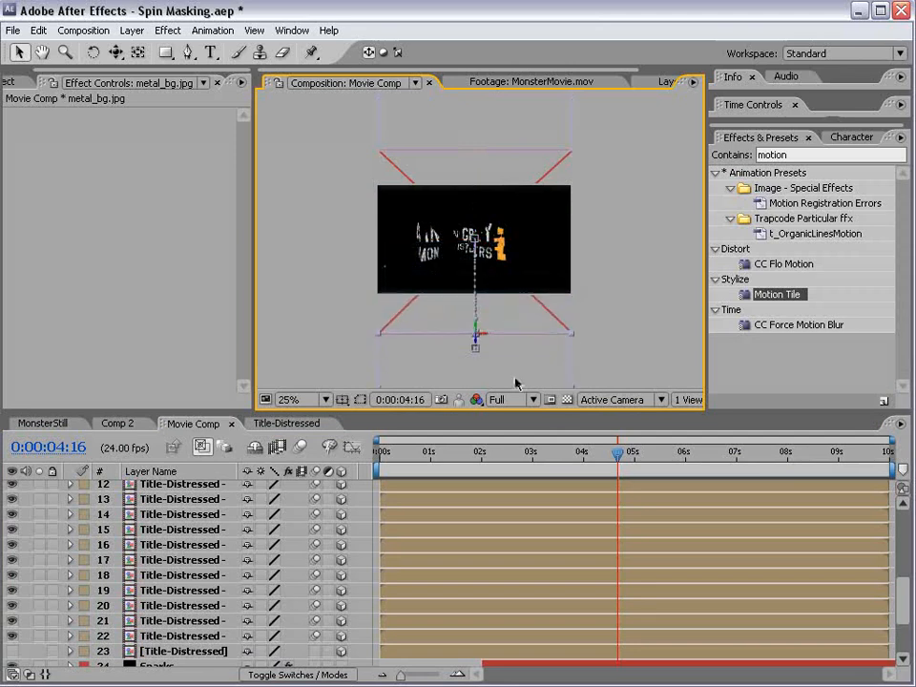
Step: Preview the walls opening and the title breaking apart up to 0:00:05:03, and save the project
drag(622, 443, 644, 485)
drag(599, 410, 593, 371)
scroll(504, 252, up, 2)
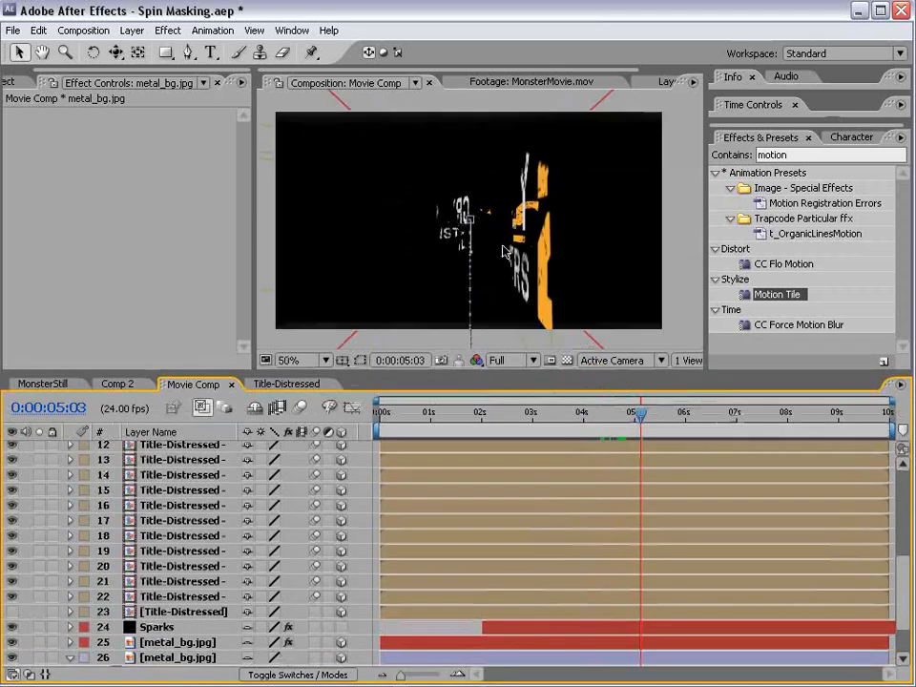
drag(639, 420, 353, 431)
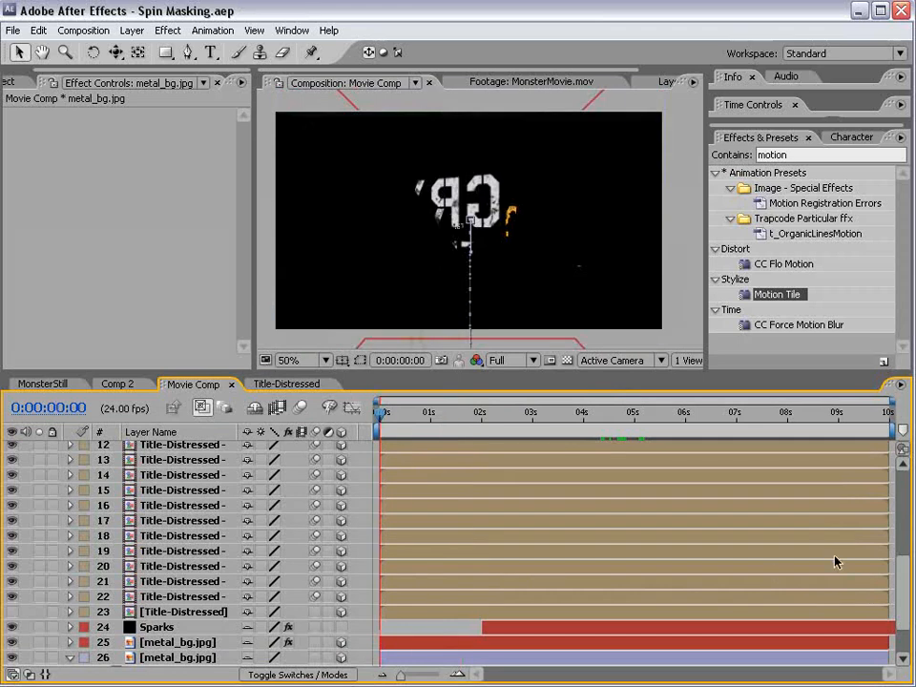
Step: Collapse the Control layer and add a new 3D null object to Movie Comp
drag(906, 619, 912, 566)
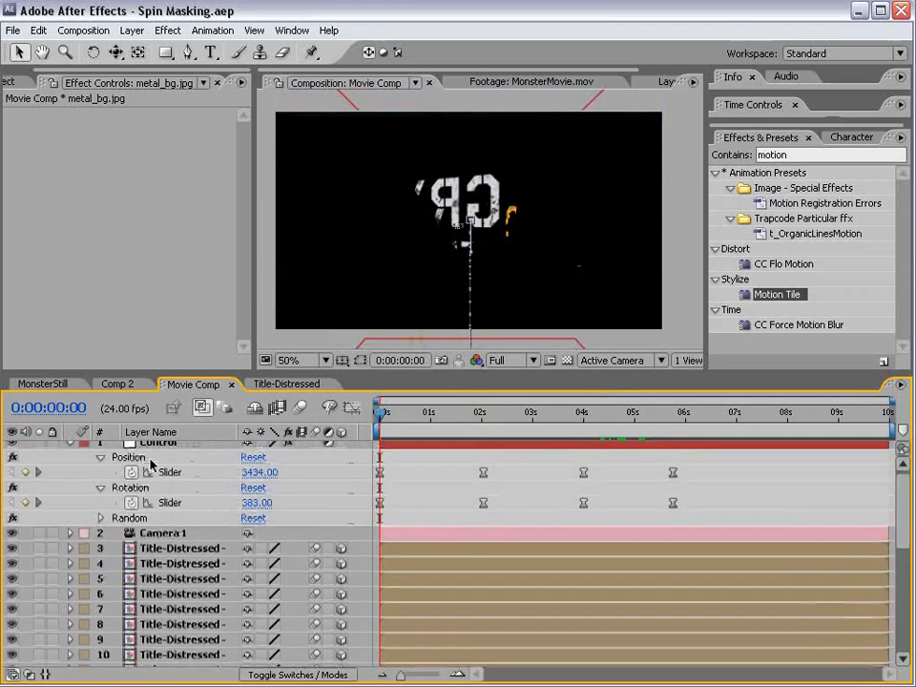
click(166, 534)
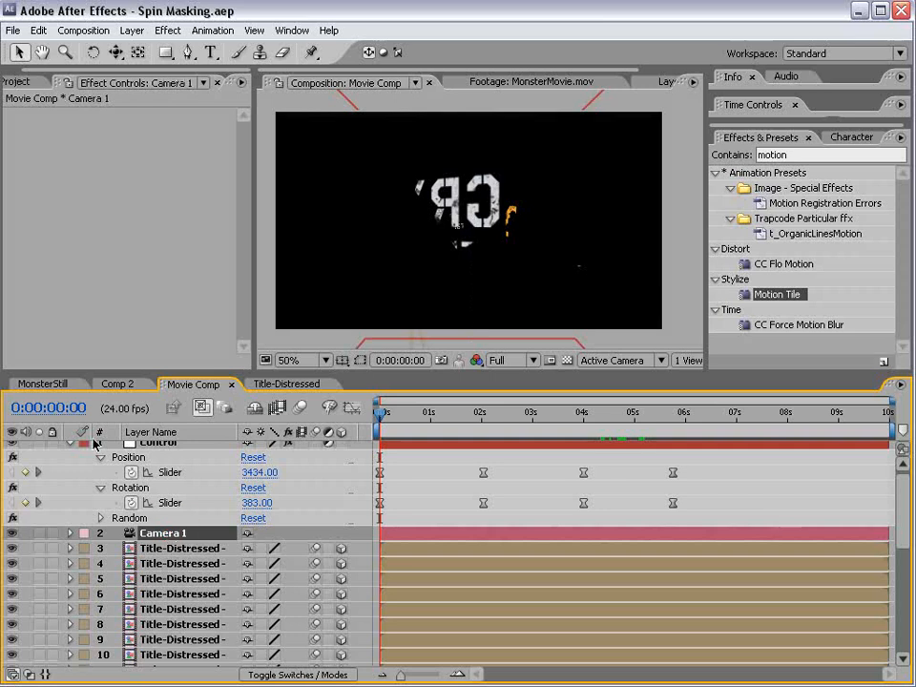
click(70, 443)
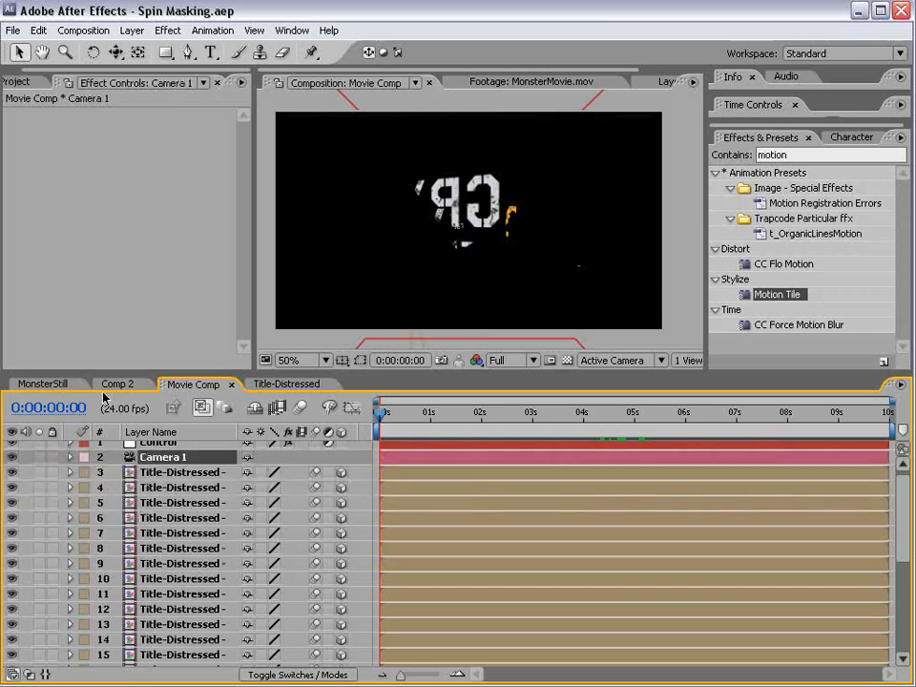
click(133, 31)
mouse_move(143, 48)
click(391, 111)
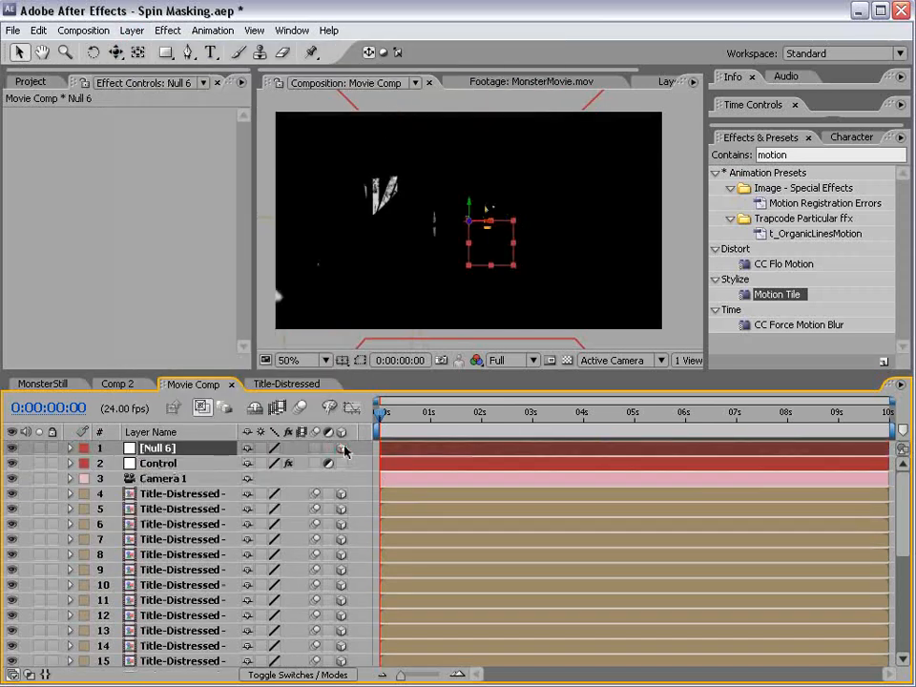
Step: Show the Parent column in the timeline and parent Camera 1 to the new null object
click(159, 479)
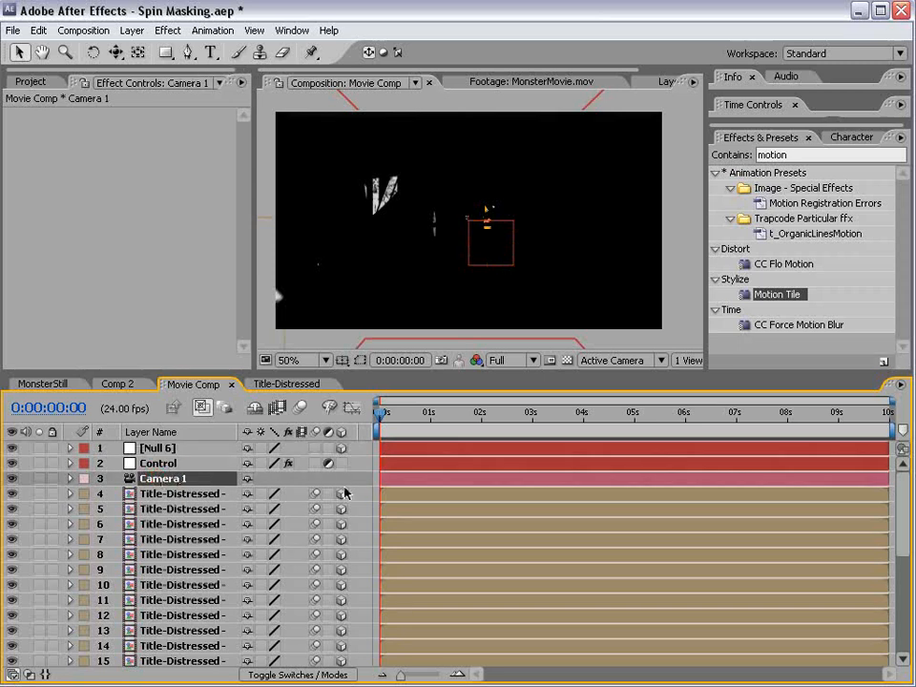
right_click(354, 432)
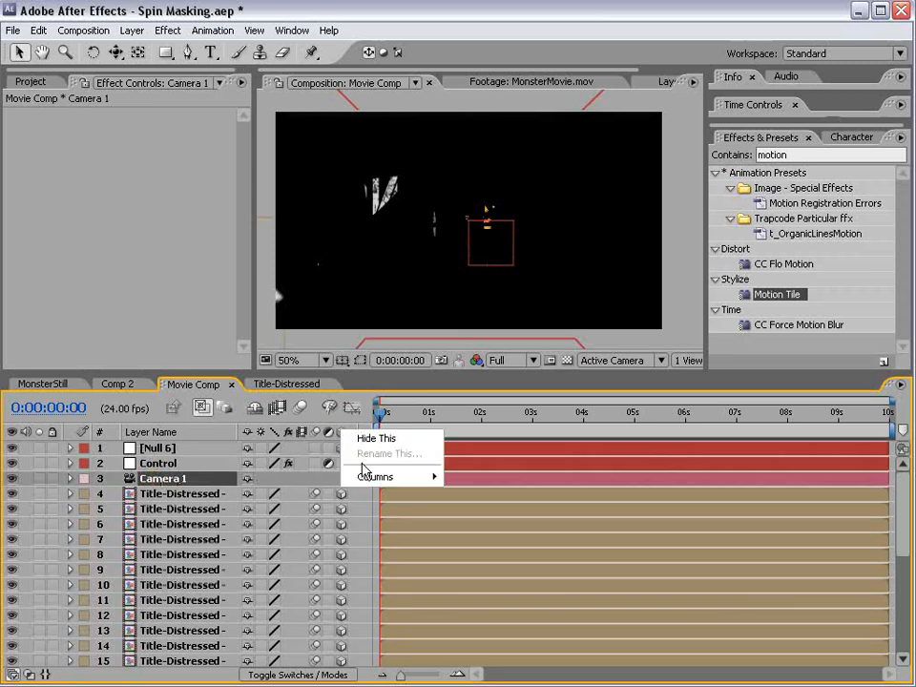
mouse_move(400, 476)
click(472, 584)
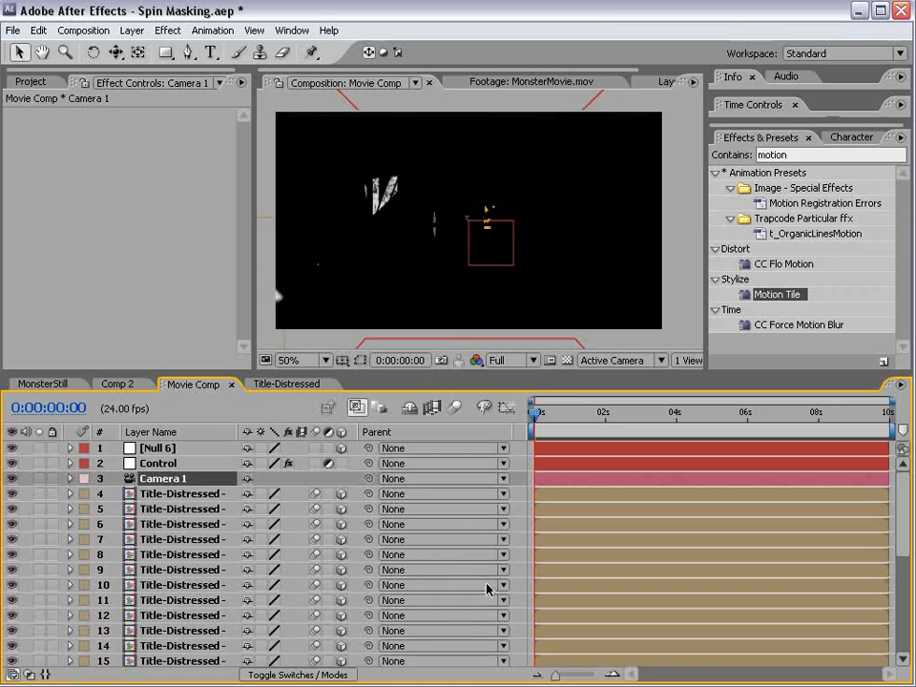
drag(369, 484, 162, 450)
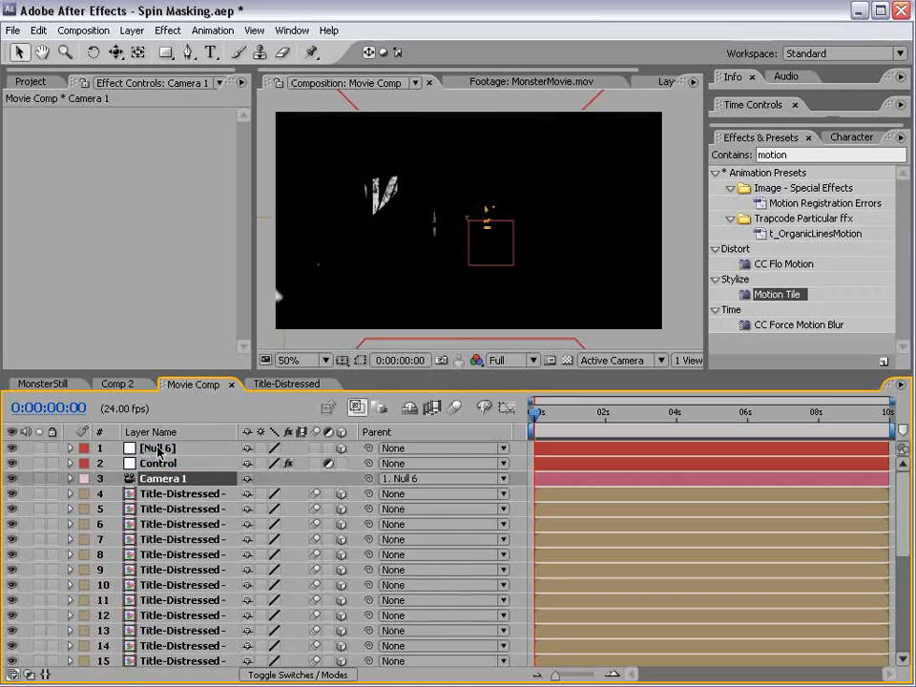
Step: Rename the null object as Cam Control
click(160, 450)
key(Return)
text(Cam Cont)
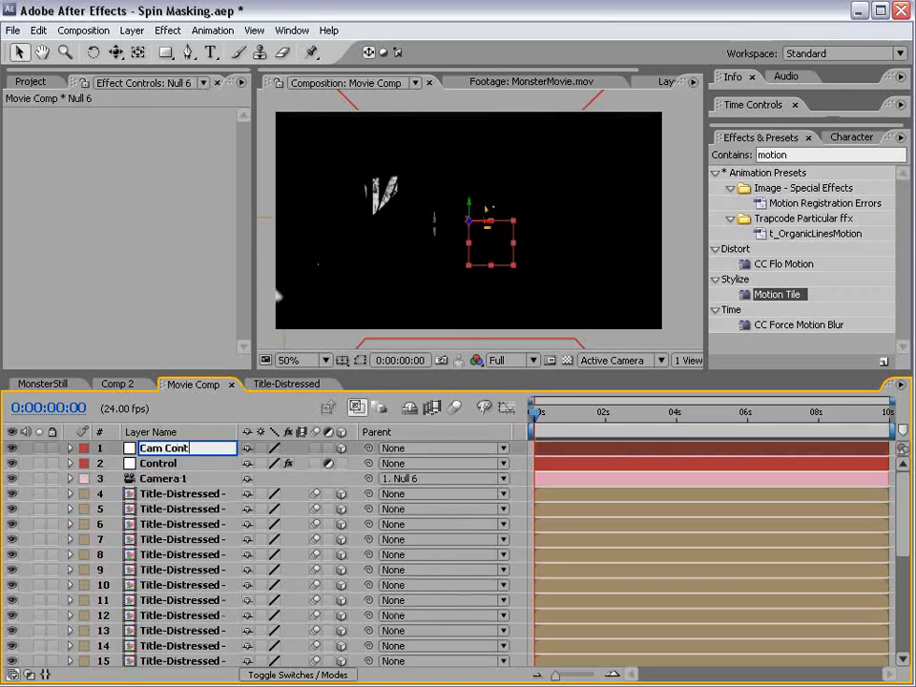
text(rol)
key(Return)
key(ctrl+s)
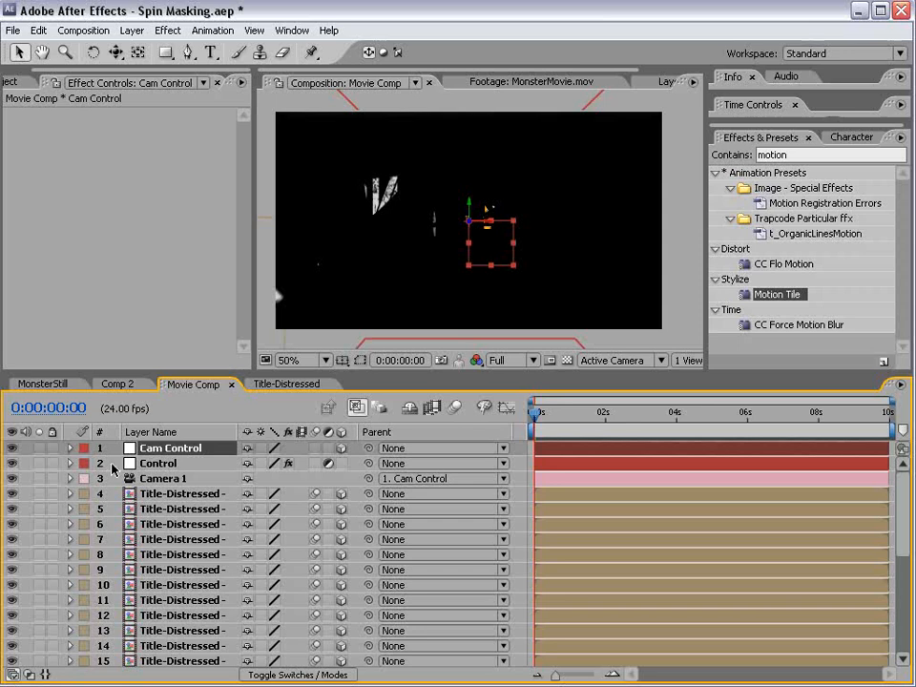
Step: Keyframe Cam Control's Position at 0:00:00:00 and 0:00:02:00, with a higher Z value at the start
key(p)
click(116, 465)
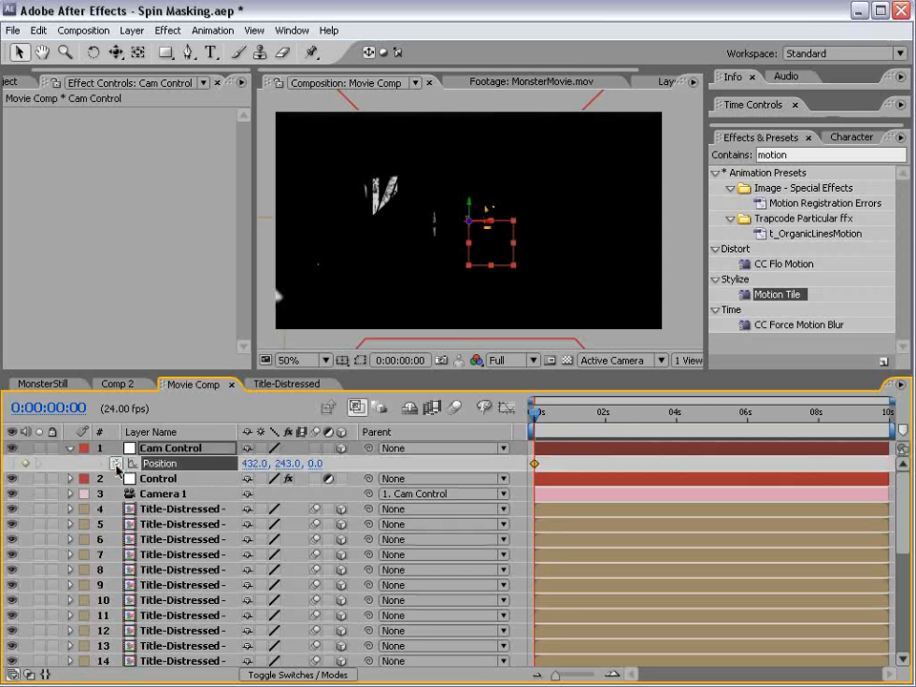
drag(534, 412, 604, 412)
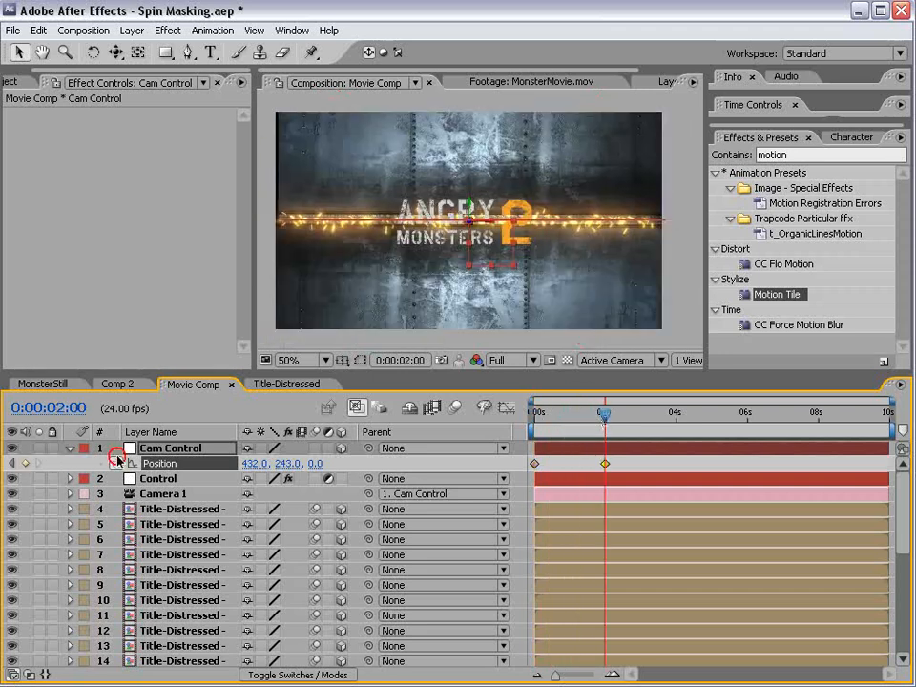
drag(582, 421, 506, 430)
drag(319, 465, 474, 461)
Step: Keyframe Cam Control's Position at 0:00:04:00 with easing and at 0:00:04:19 with a Z value of about 368
drag(540, 420, 718, 417)
drag(316, 462, 531, 453)
drag(716, 418, 704, 467)
drag(681, 415, 705, 421)
click(674, 464)
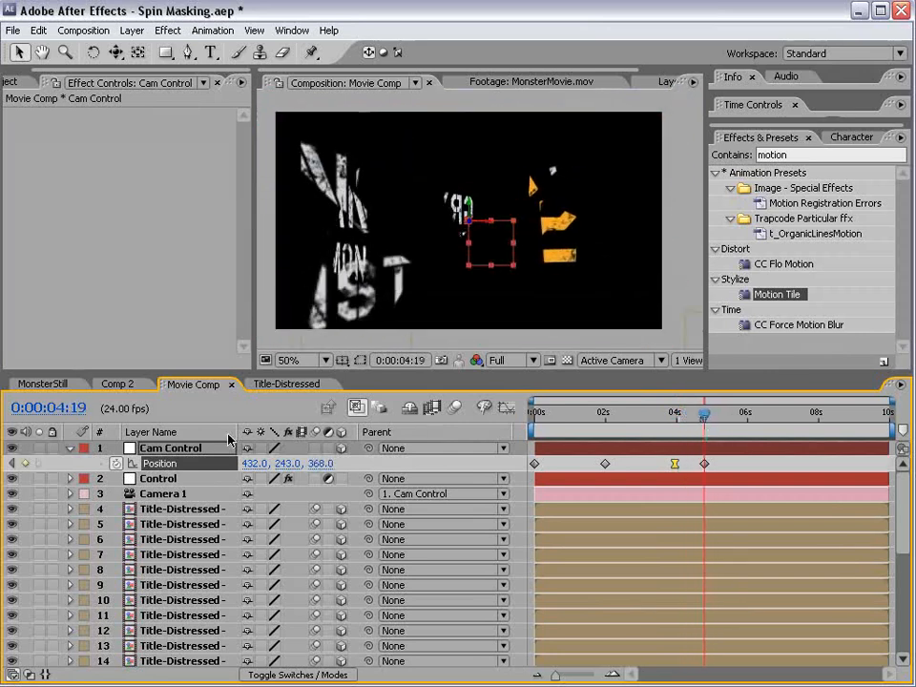
Step: Increase Cam Control's Z Position at the final keyframe, place that keyframe at about five seconds, and preview the camera move
drag(314, 463, 366, 461)
drag(743, 410, 682, 411)
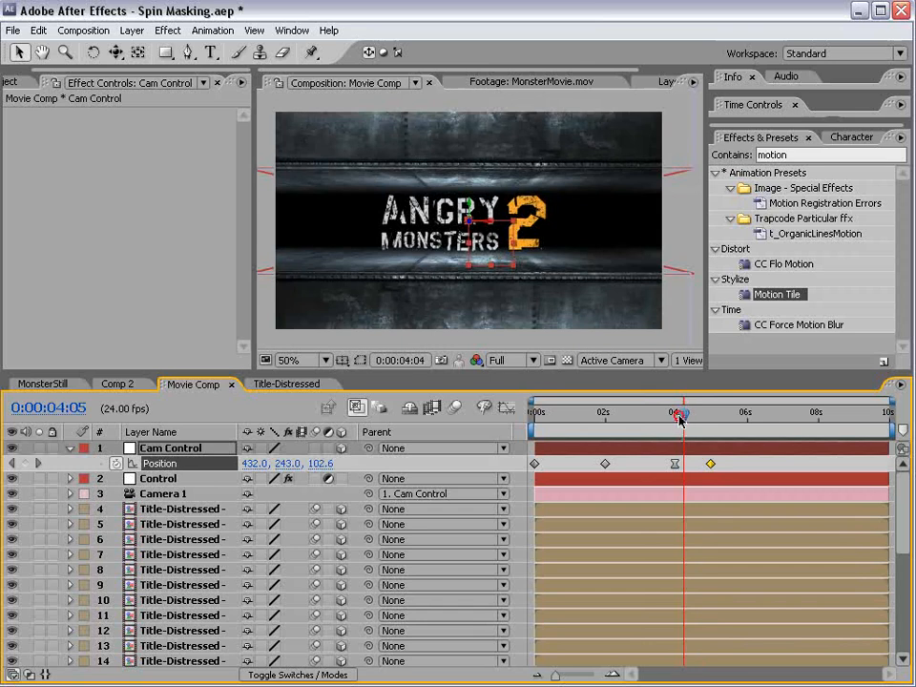
click(644, 415)
key(KP_0)
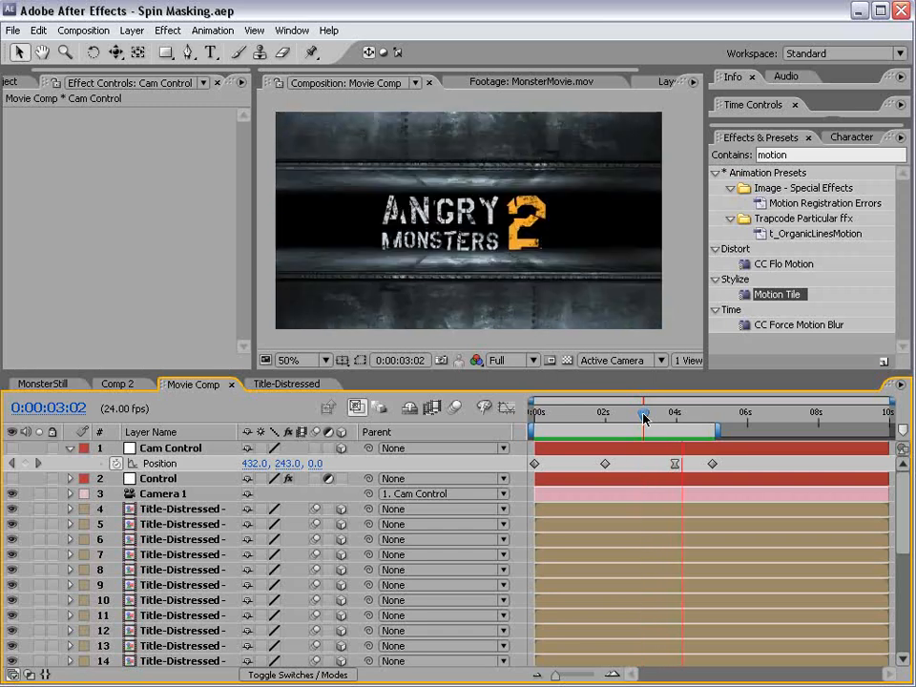
Step: Create a new adjustment layer in Movie Comp
mouse_move(598, 412)
mouse_down()
mouse_move(589, 412)
mouse_move(603, 412)
mouse_up()
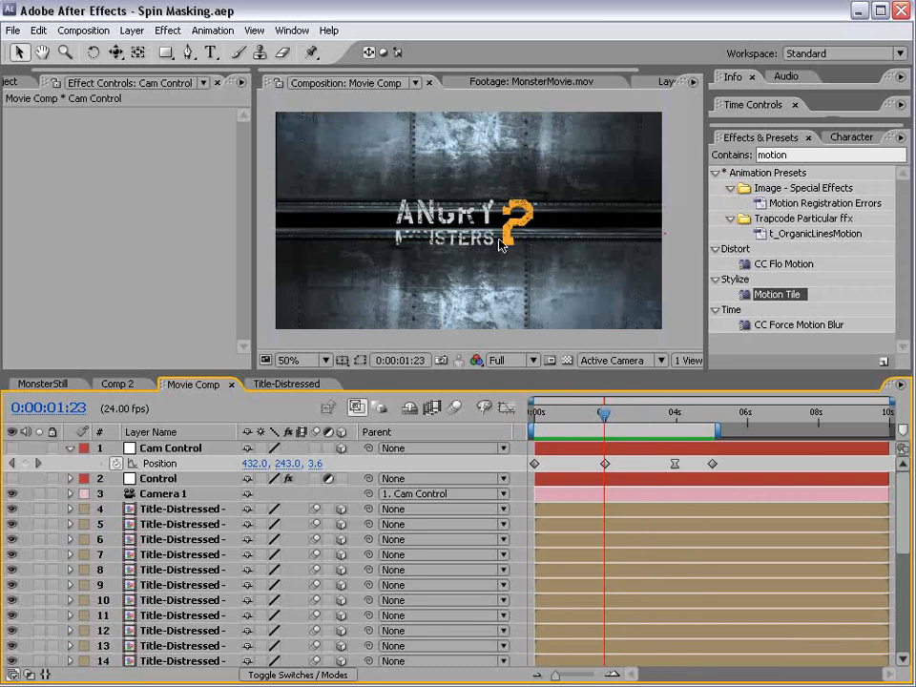
key(period)
drag(470, 371, 434, 257)
key(space)
drag(152, 598, 169, 430)
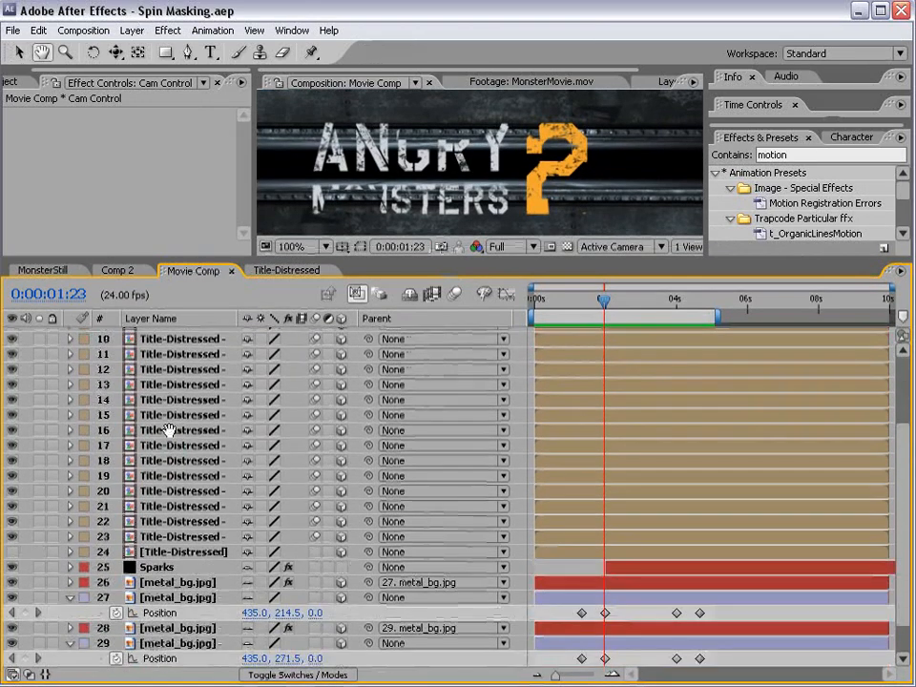
click(146, 567)
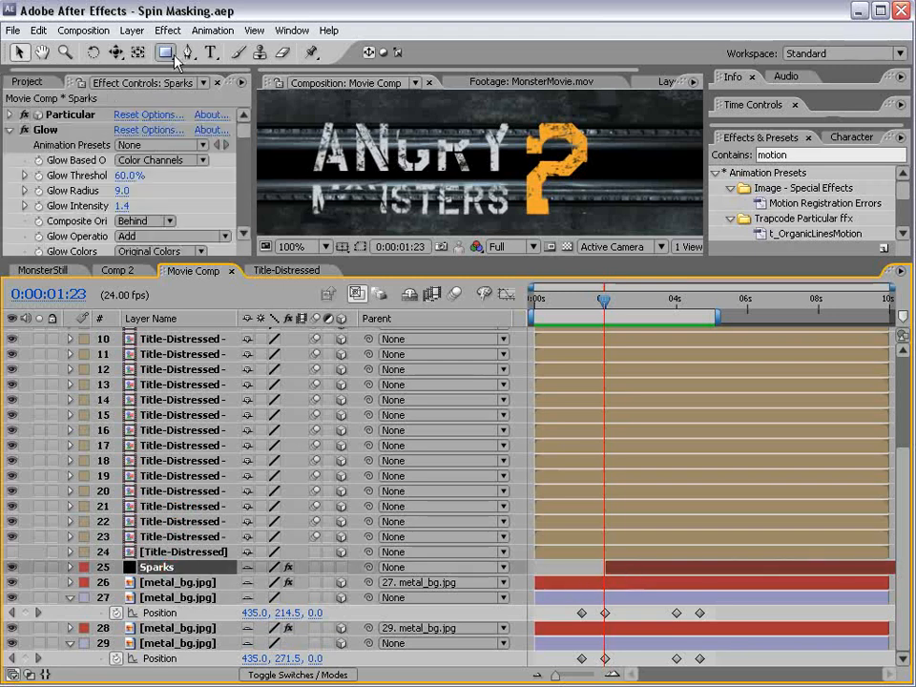
click(131, 30)
mouse_move(152, 47)
click(385, 139)
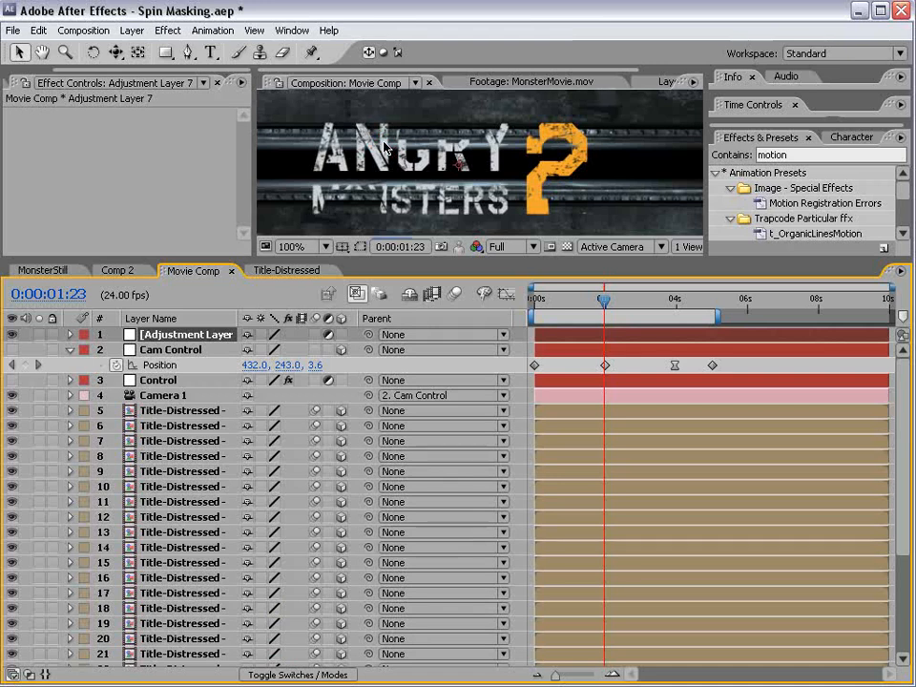
Step: Rename the adjustment layer as Divider, place it directly above the Sparks layer, and check the frames around the wall slam
key(Return)
text(D)
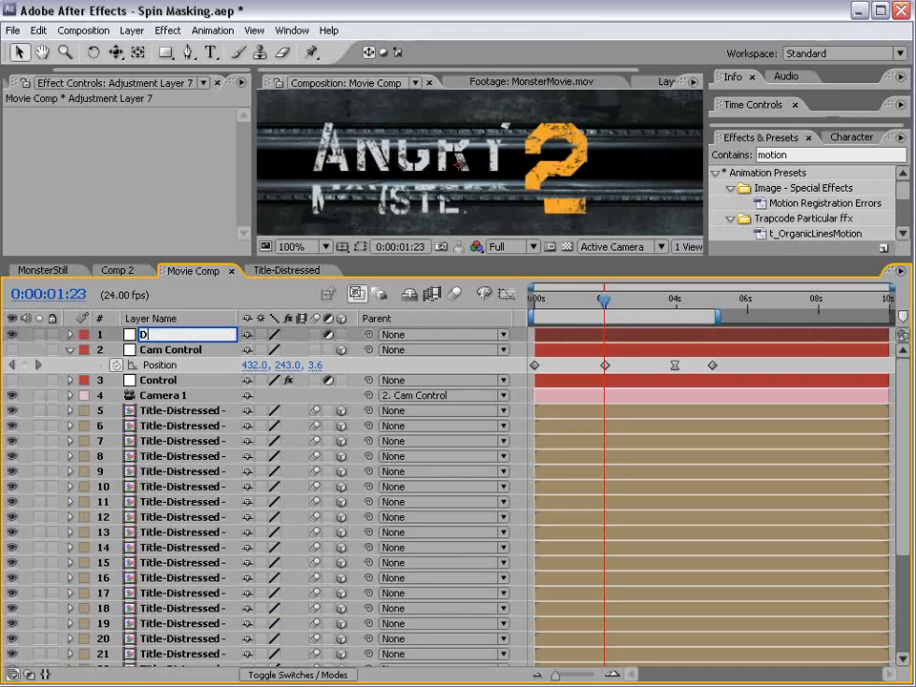
text(ivider)
key(Return)
drag(165, 338, 138, 562)
drag(601, 300, 609, 303)
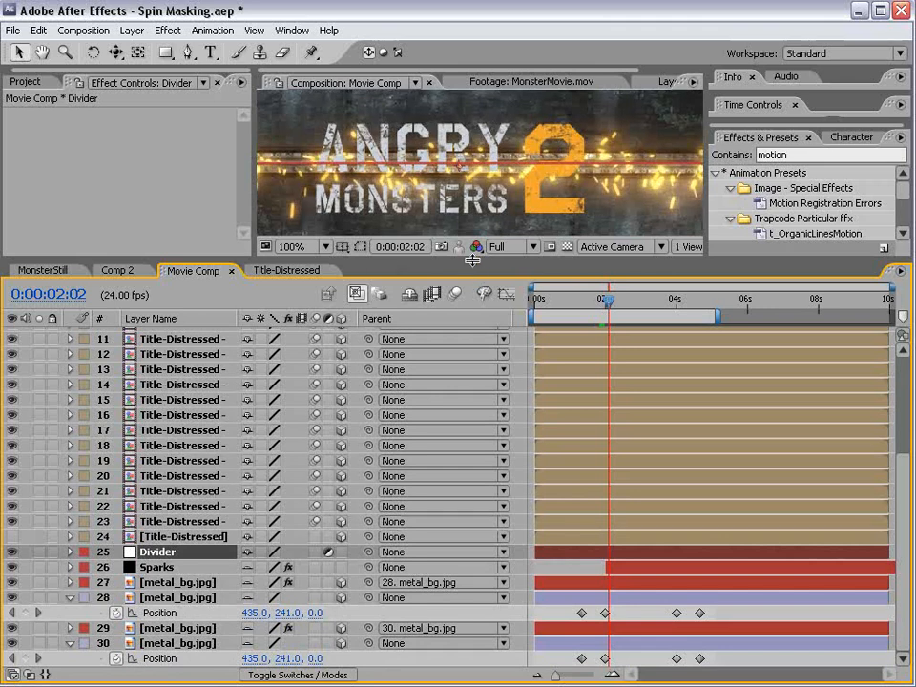
drag(472, 259, 462, 401)
scroll(461, 260, down, 1)
drag(628, 440, 621, 448)
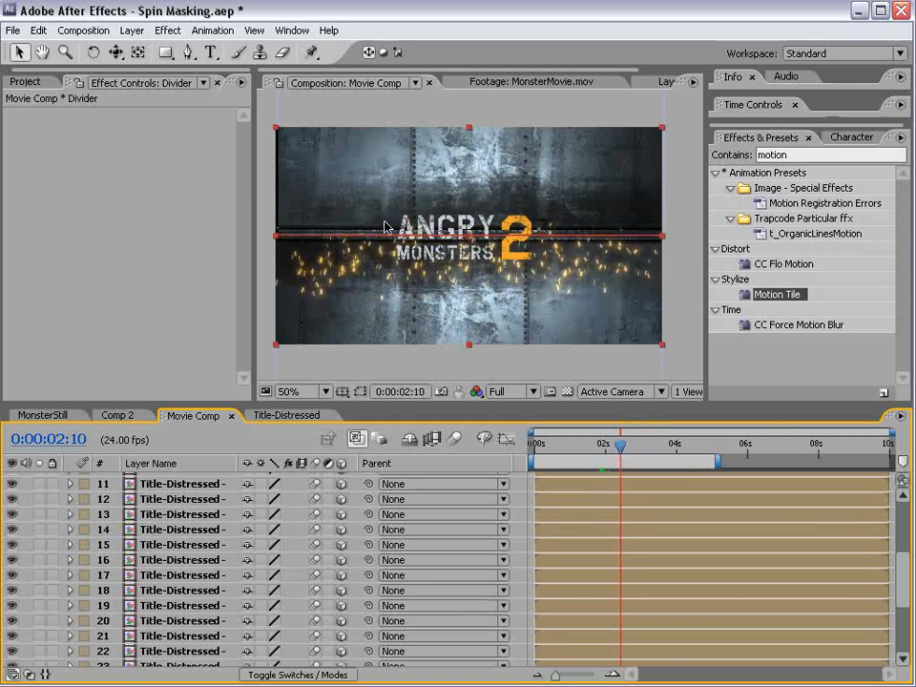
Step: Add a second adjustment layer at the top of Movie Comp's layer stack
drag(905, 560, 905, 630)
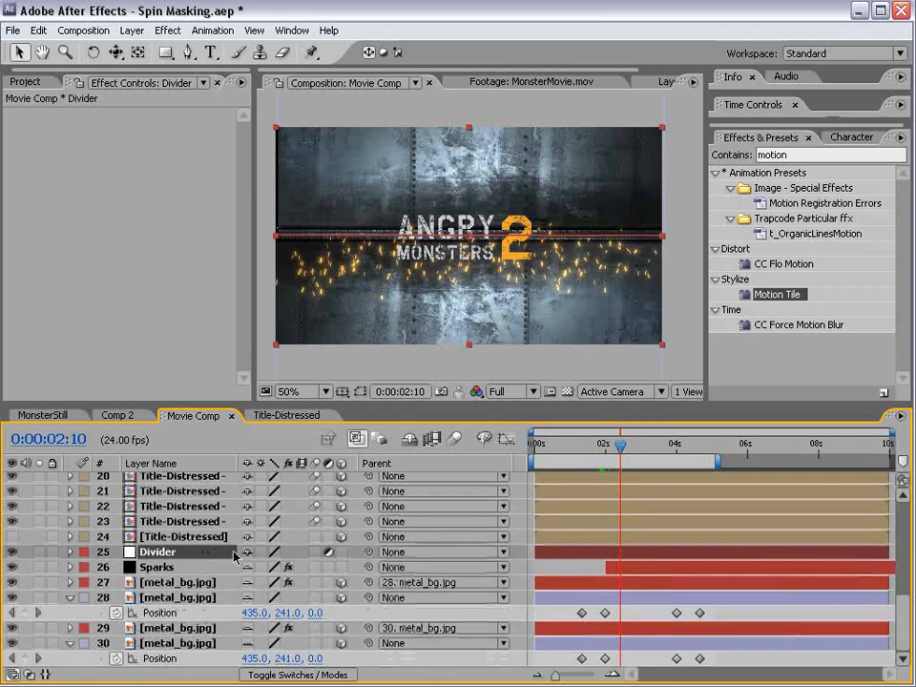
click(131, 30)
mouse_move(138, 52)
click(131, 30)
click(132, 29)
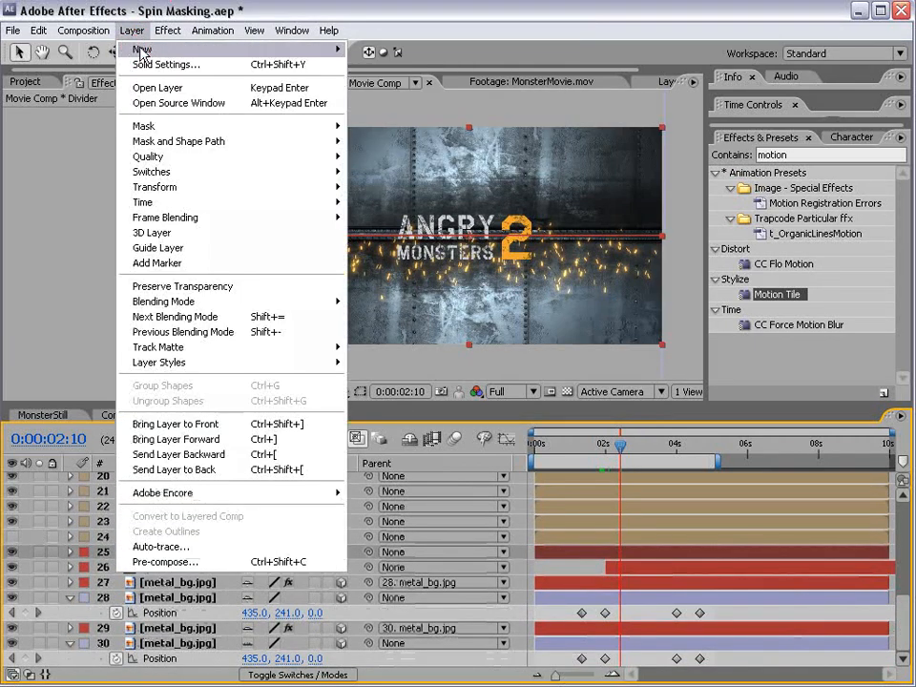
click(444, 140)
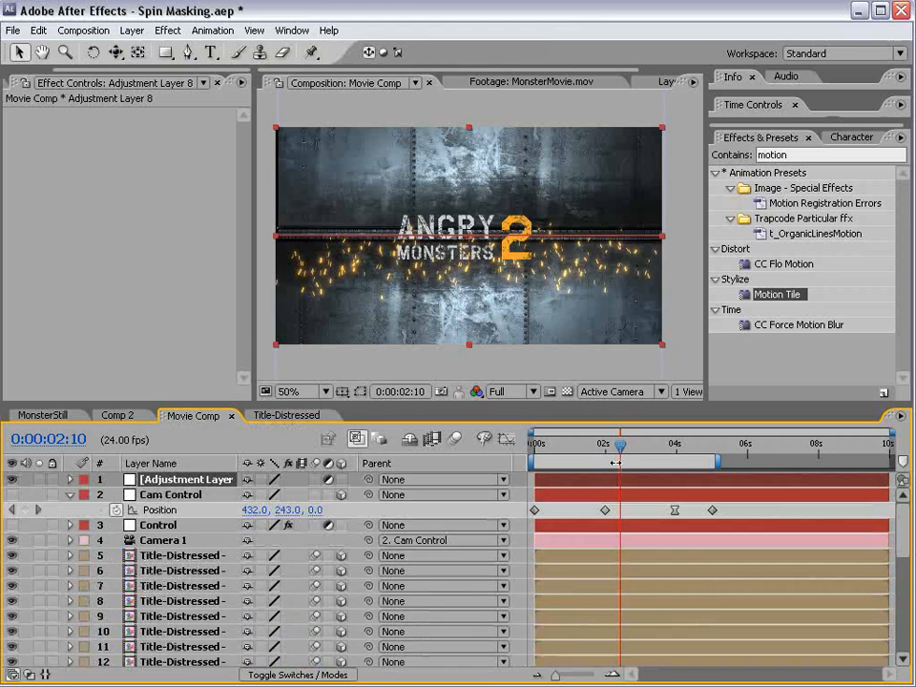
Step: Apply Curves to the top adjustment layer, shape an S-curve with darker shadows and brighter highlights, and inspect the title enlarged
click(635, 445)
click(167, 30)
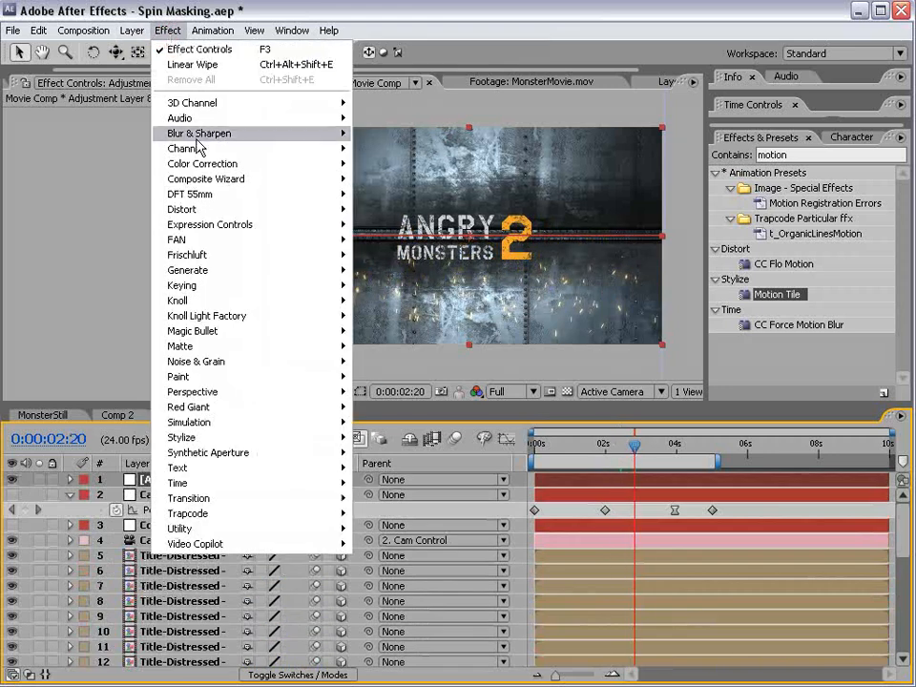
mouse_move(202, 163)
click(406, 390)
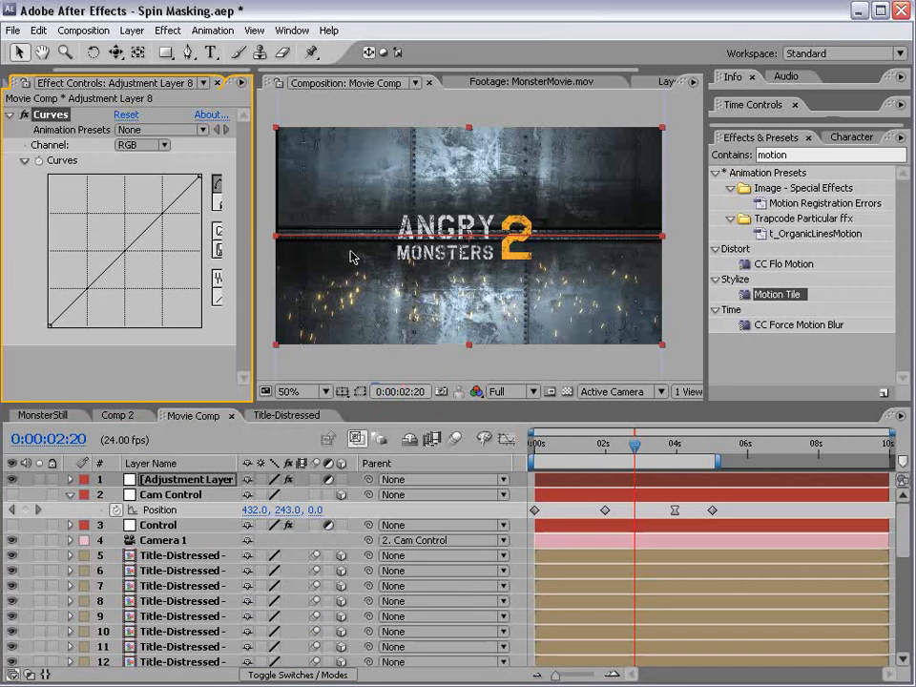
drag(105, 277, 102, 292)
mouse_move(135, 232)
mouse_down()
mouse_move(135, 214)
mouse_move(151, 219)
mouse_up()
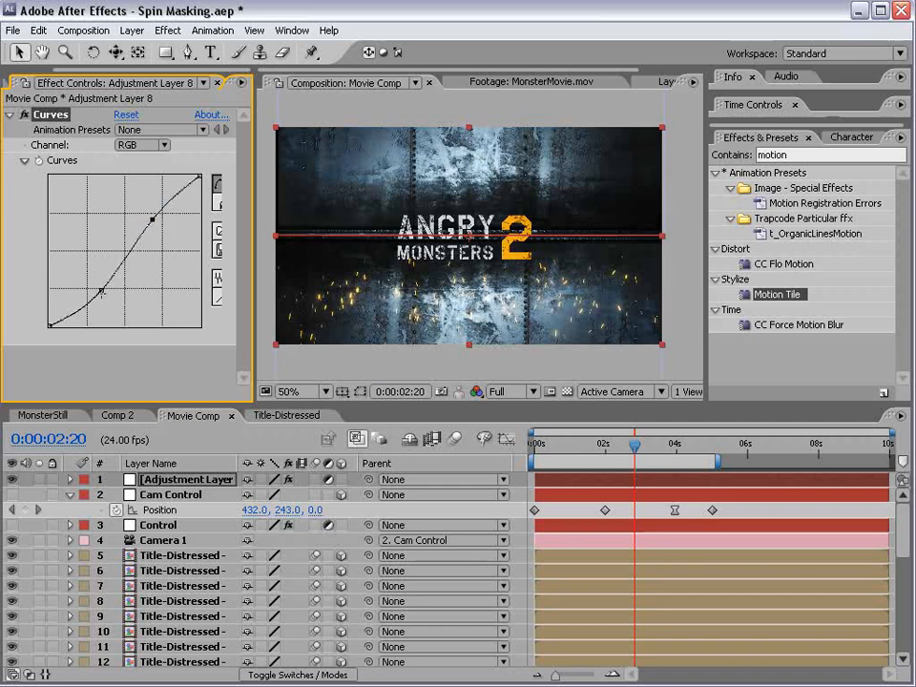
drag(562, 450, 665, 455)
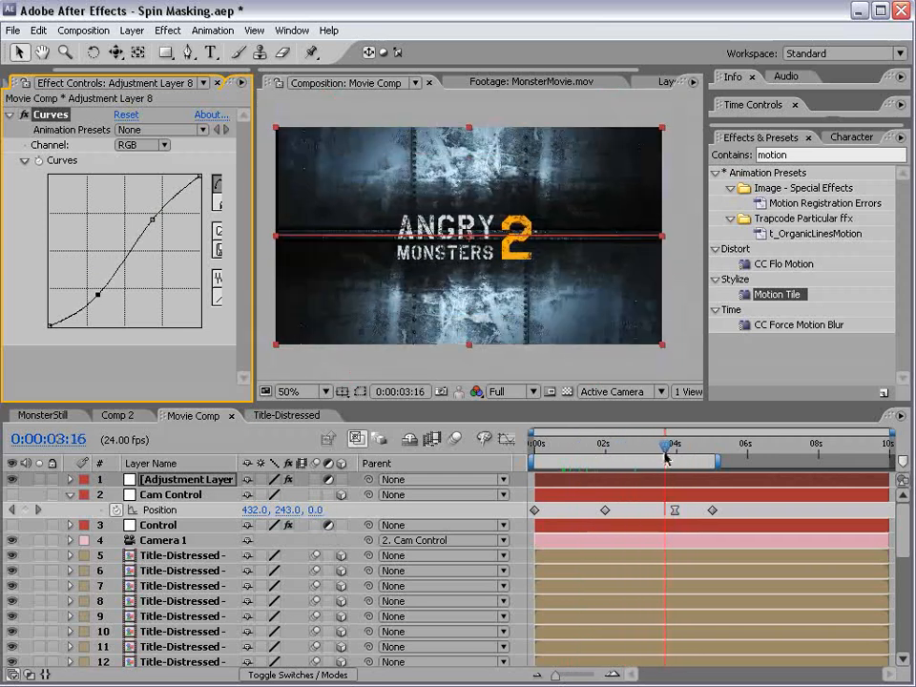
click(685, 327)
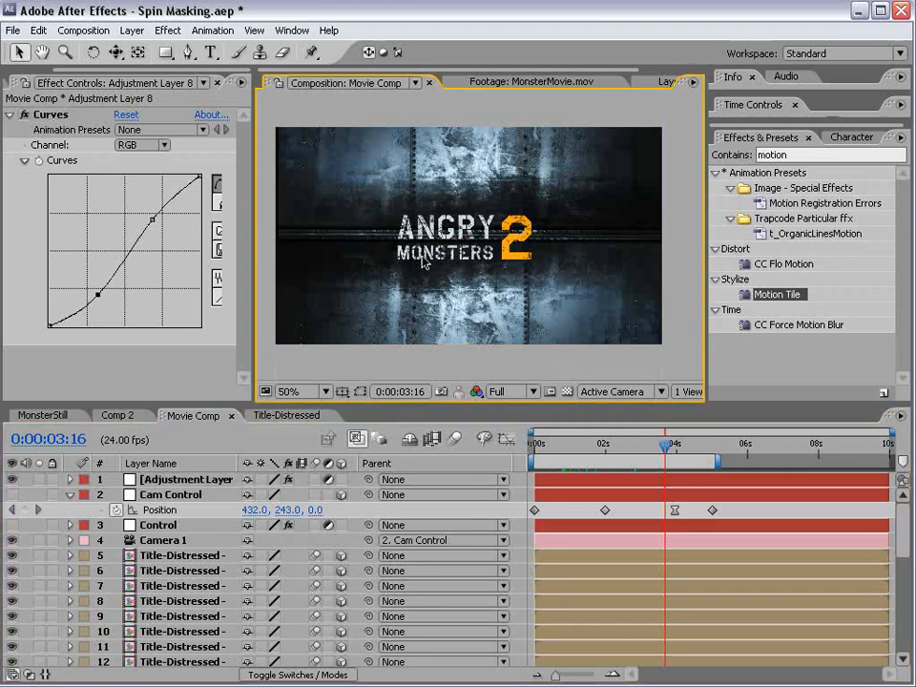
key(period)
key(grave)
key(grave)
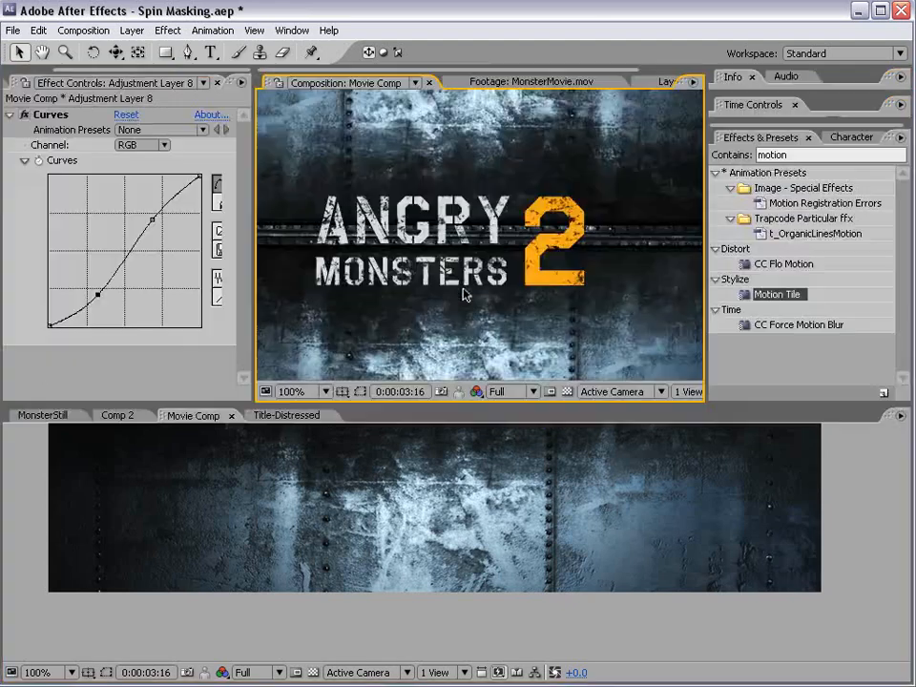
key(comma)
Step: Copy the BG solid with its Ramp effect from the MonsterStill comp into Movie Comp
drag(663, 447, 609, 446)
drag(905, 520, 905, 622)
click(40, 416)
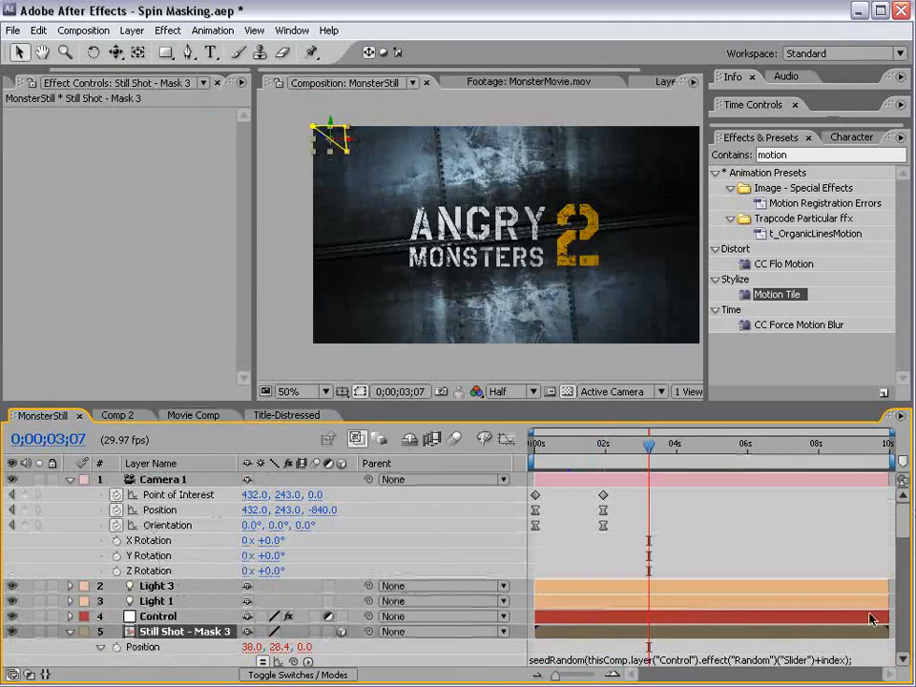
drag(901, 525, 892, 649)
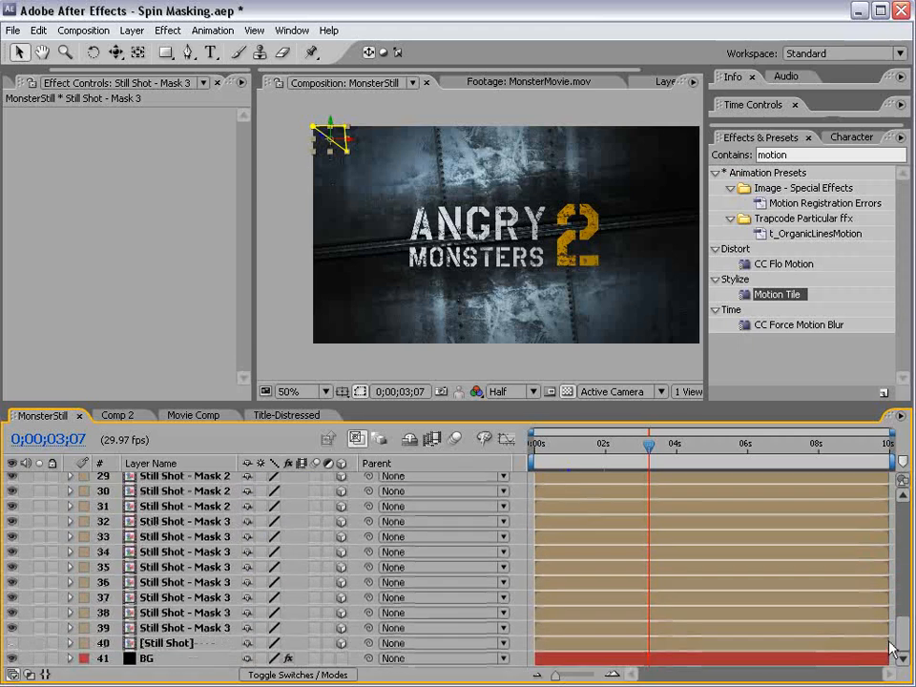
click(157, 659)
click(194, 416)
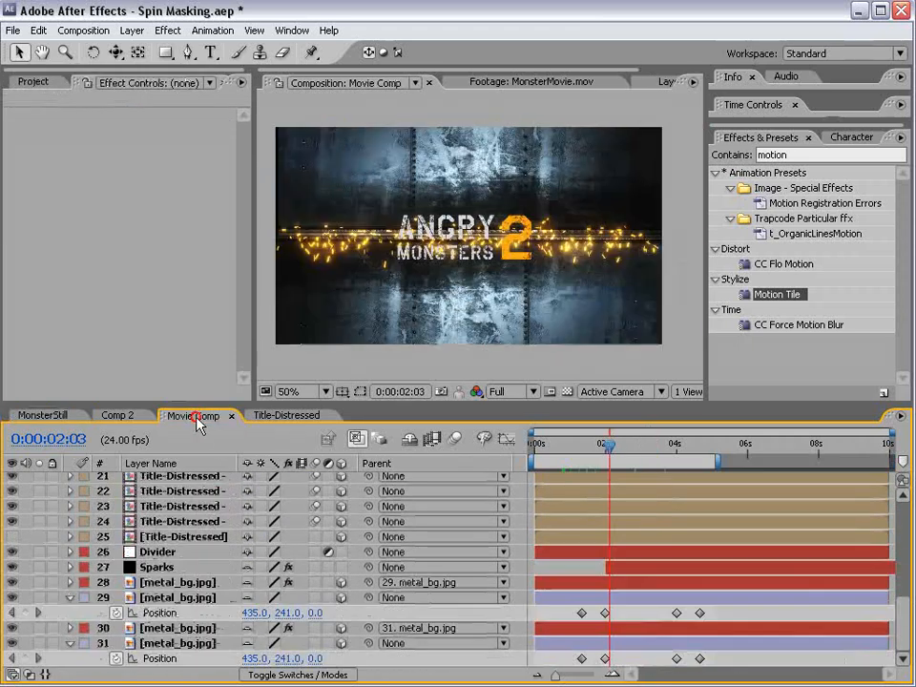
key(ctrl+v)
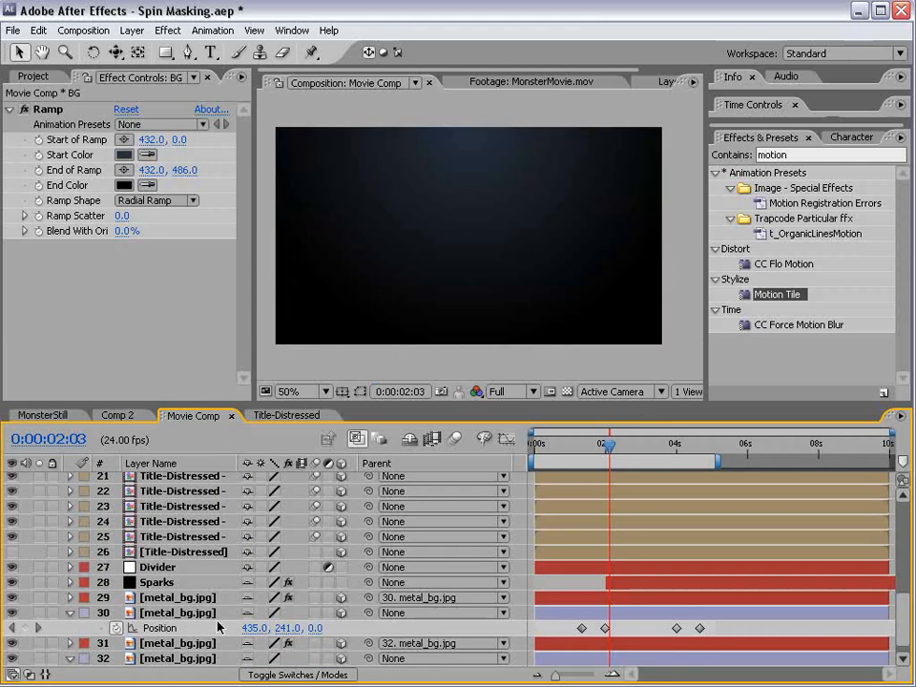
Step: Move the BG layer to the bottom of Movie Comp's layer stack and view it at 0:00:01:01
drag(902, 637, 895, 490)
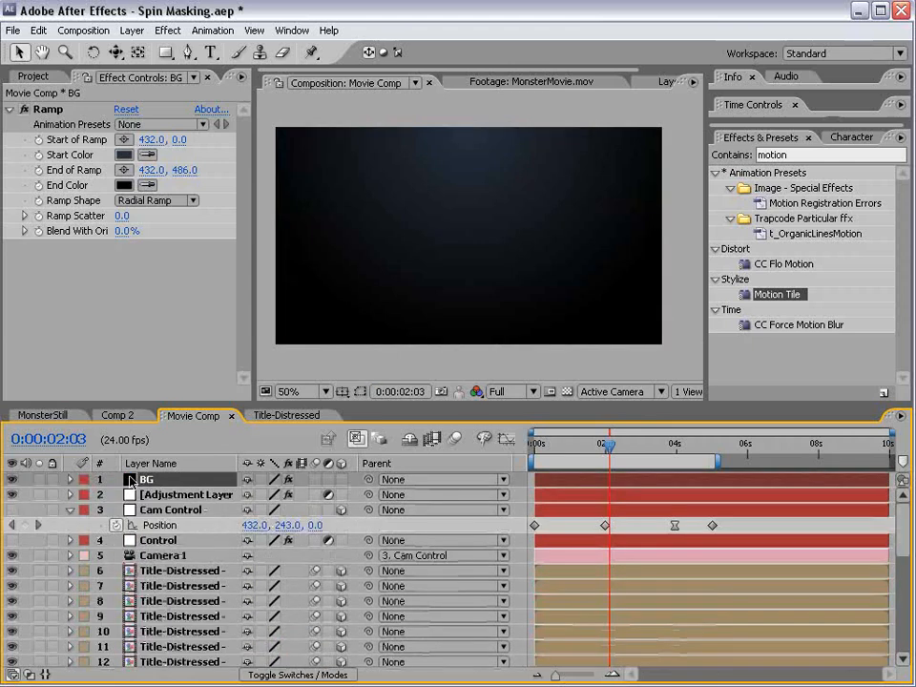
drag(131, 480, 158, 668)
mouse_move(570, 444)
mouse_down()
mouse_move(563, 450)
mouse_move(570, 447)
mouse_up()
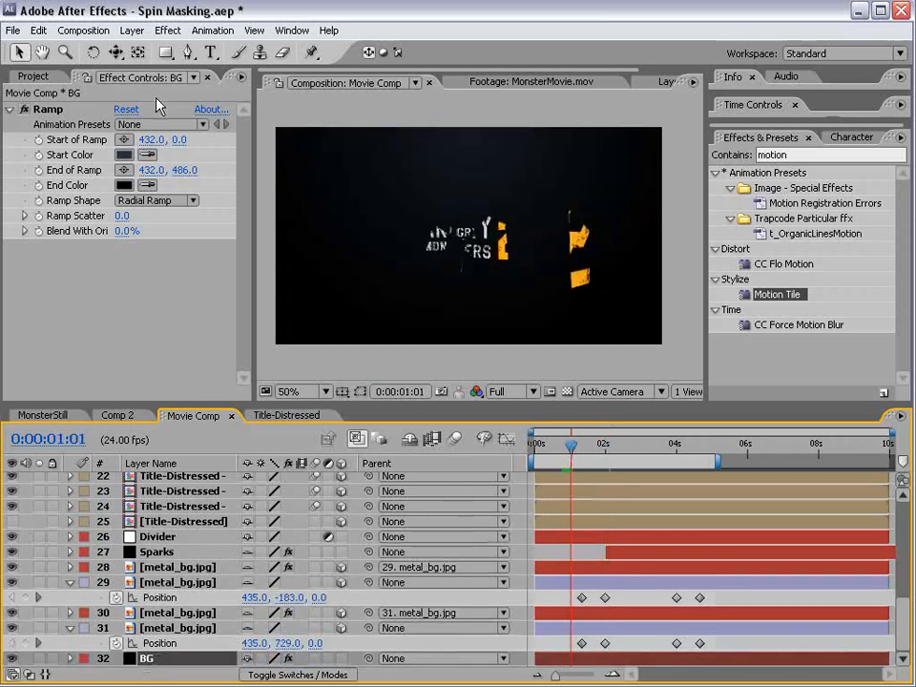
Step: Set the BG Ramp's Start Color to the lighter slate blue 4E5B6F and check the scene at 0:00:02:03
click(124, 155)
drag(357, 437, 343, 453)
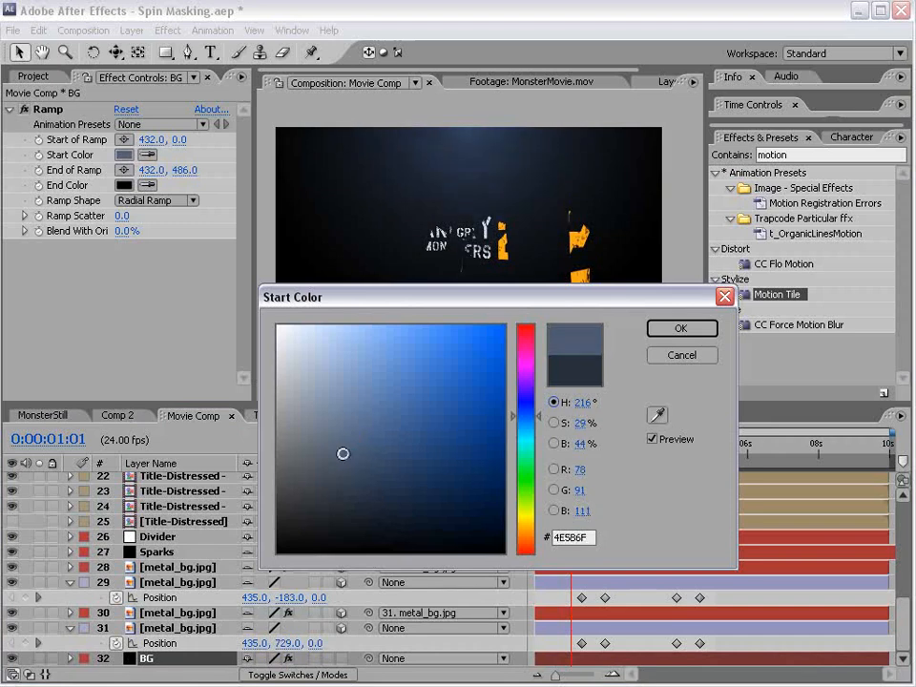
click(655, 325)
drag(570, 446, 611, 442)
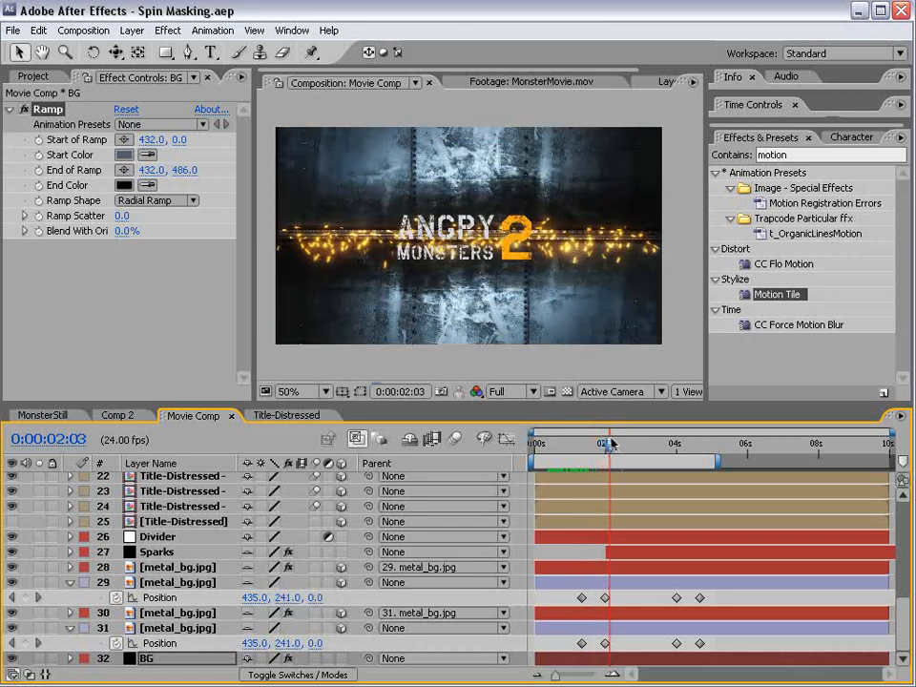
Step: Nest Movie Comp in a new composition of its own and go to 0:00:02:09
click(33, 77)
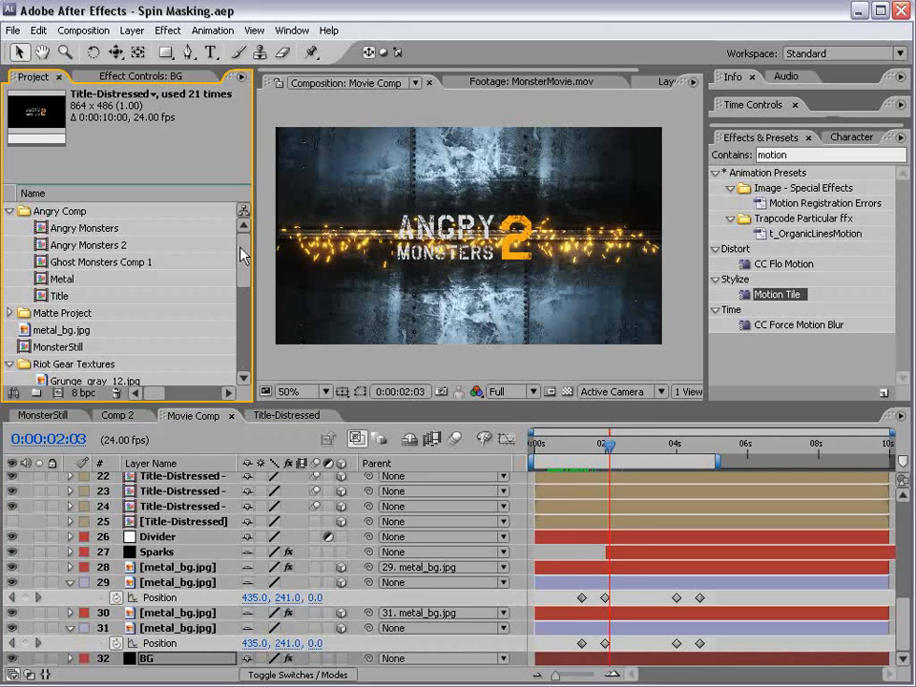
drag(246, 251, 243, 322)
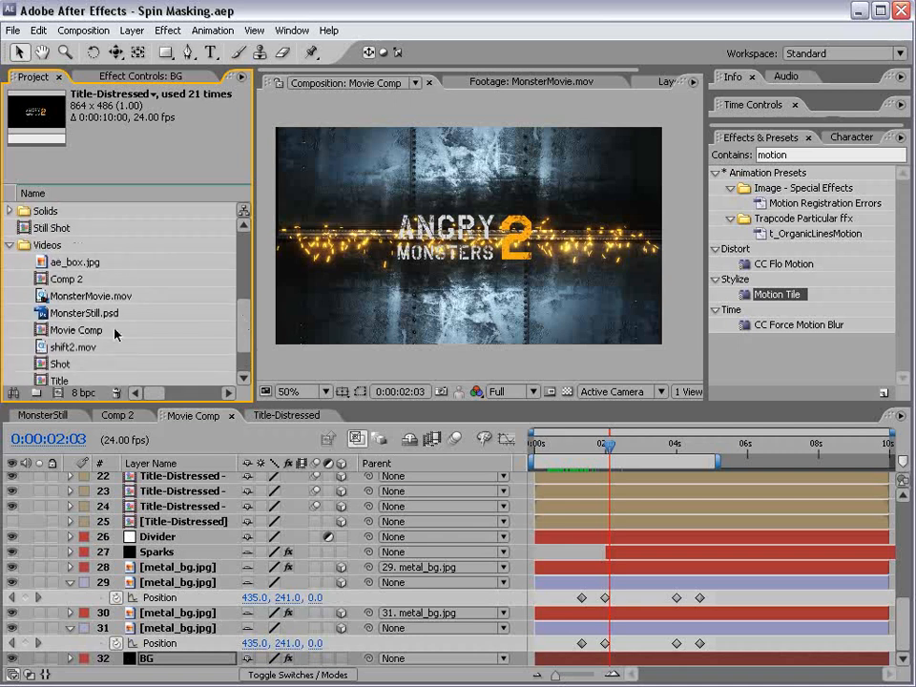
drag(76, 330, 58, 393)
drag(578, 463, 614, 457)
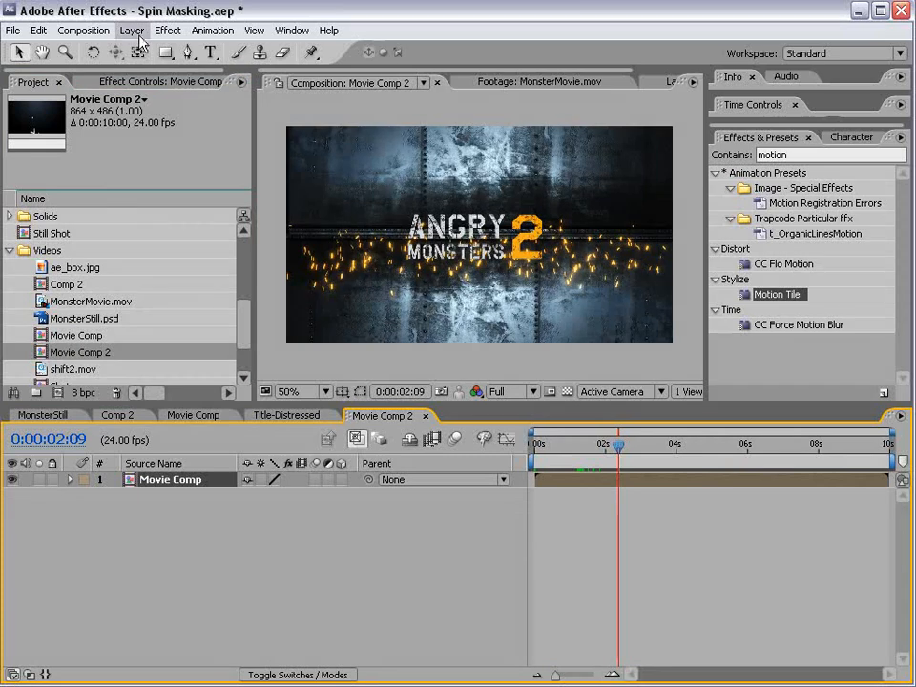
Step: Add a null object above the nested Movie Comp and search the effects and presets for "aftershak"
click(131, 30)
mouse_move(143, 49)
click(390, 111)
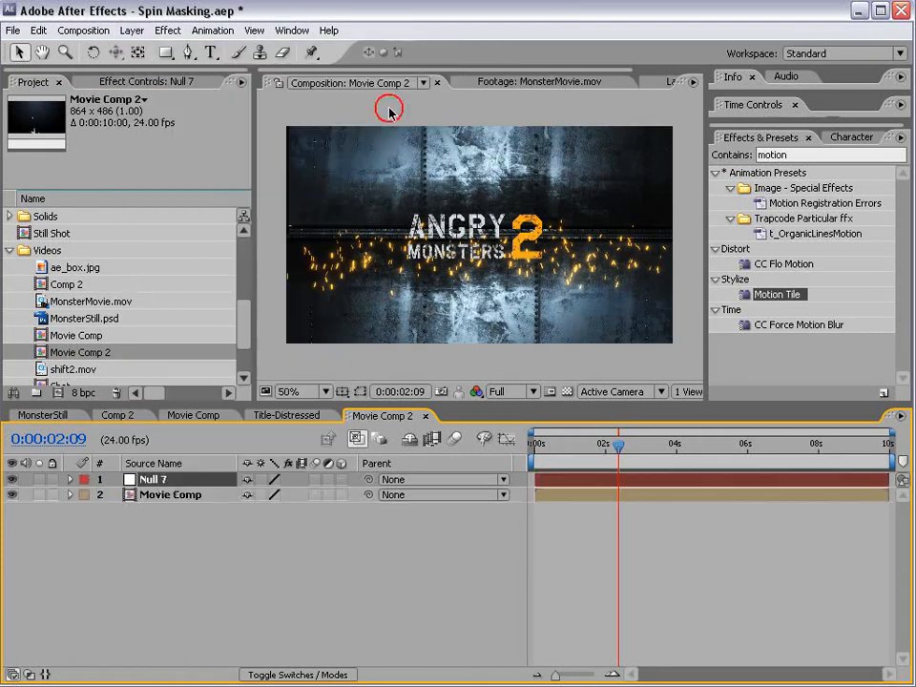
click(807, 154)
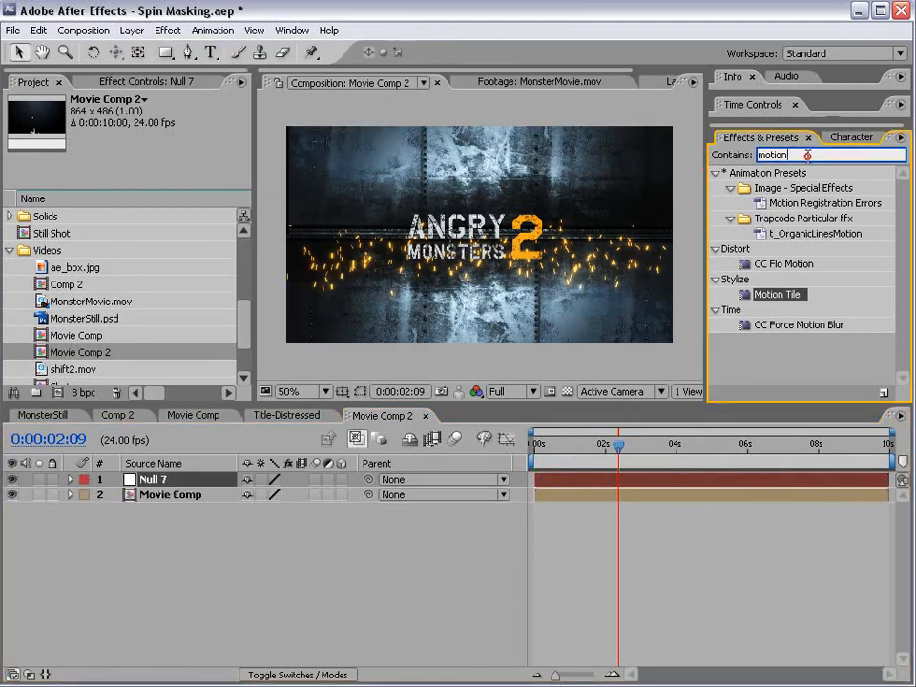
text(aftershak)
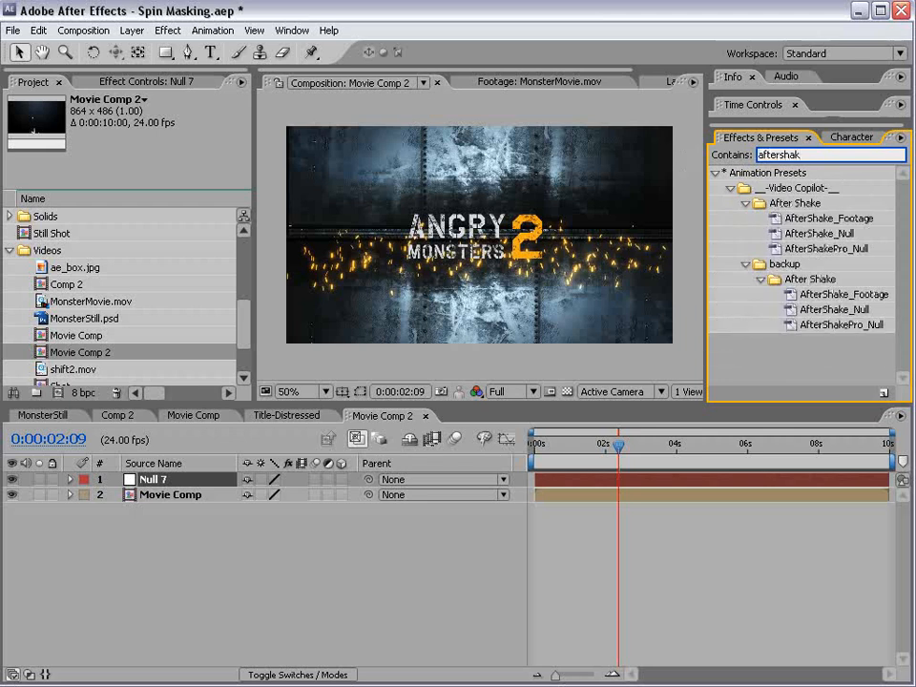
Step: Switch to Firefox and look through the Video Copilot tutorial list
key(alt+Tab)
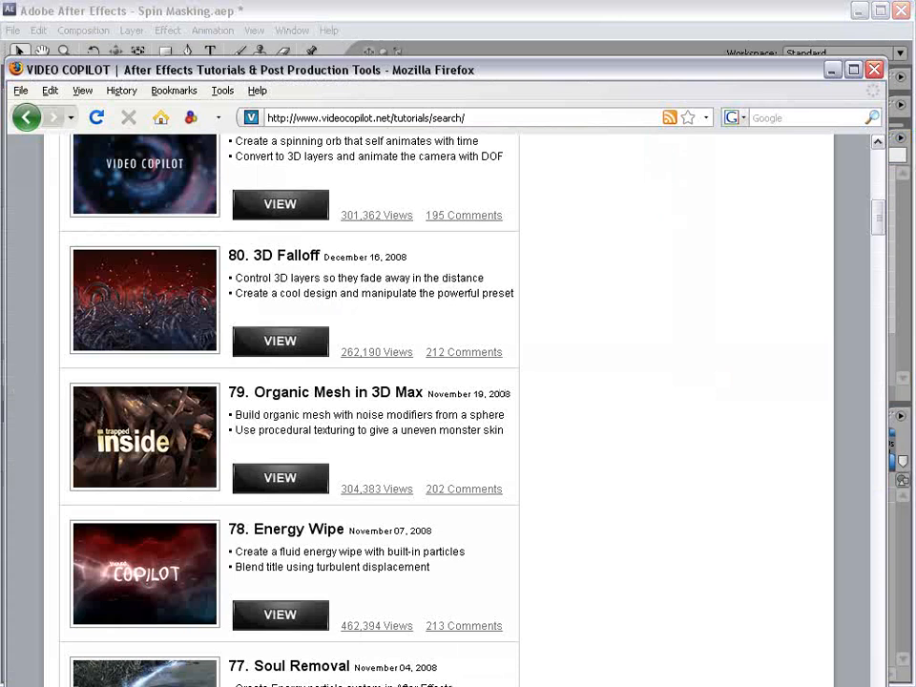
drag(880, 227, 873, 183)
scroll(426, 490, down, 5)
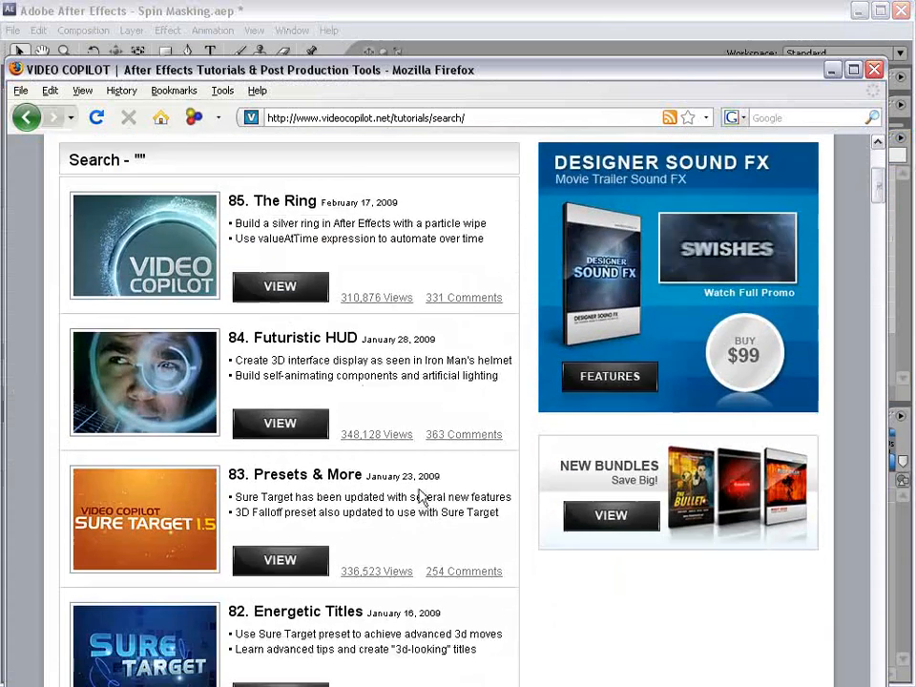
mouse_move(165, 416)
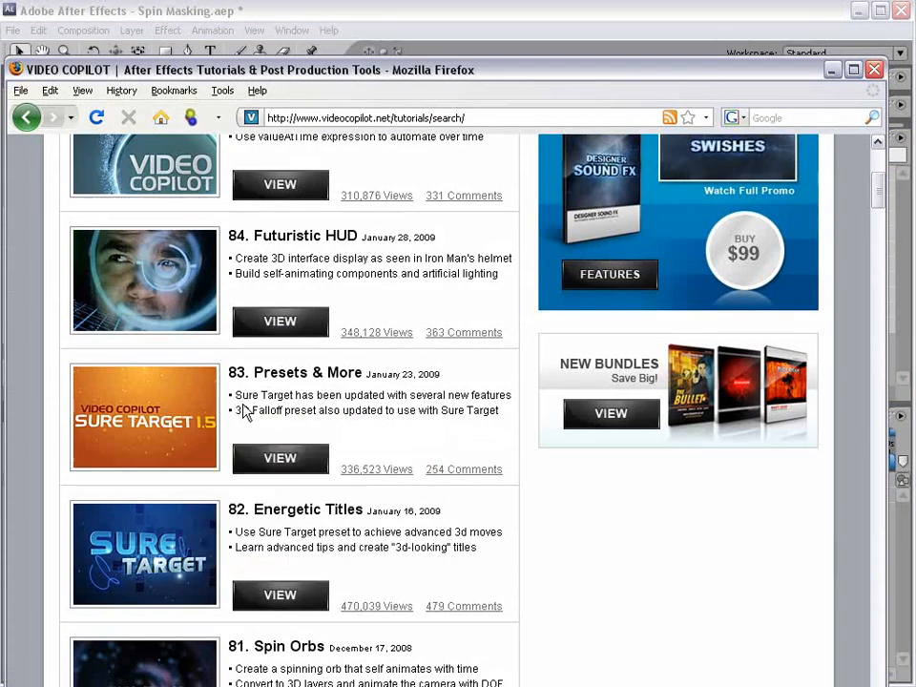
scroll(483, 493, up, 7)
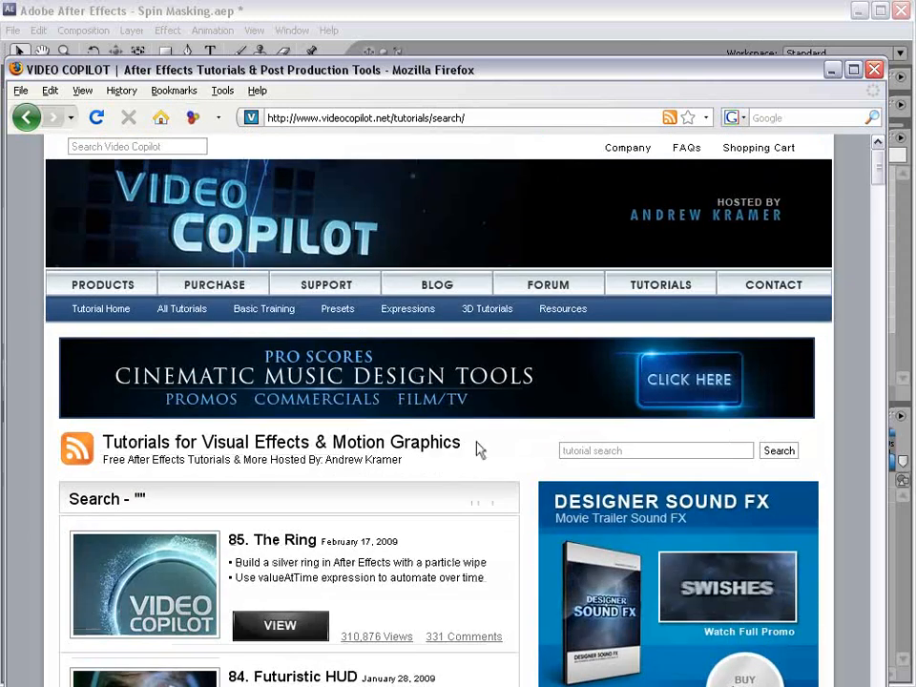
Step: View the Energetic Titles page among the website's presets and return to After Effects
click(334, 313)
scroll(334, 315, down, 5)
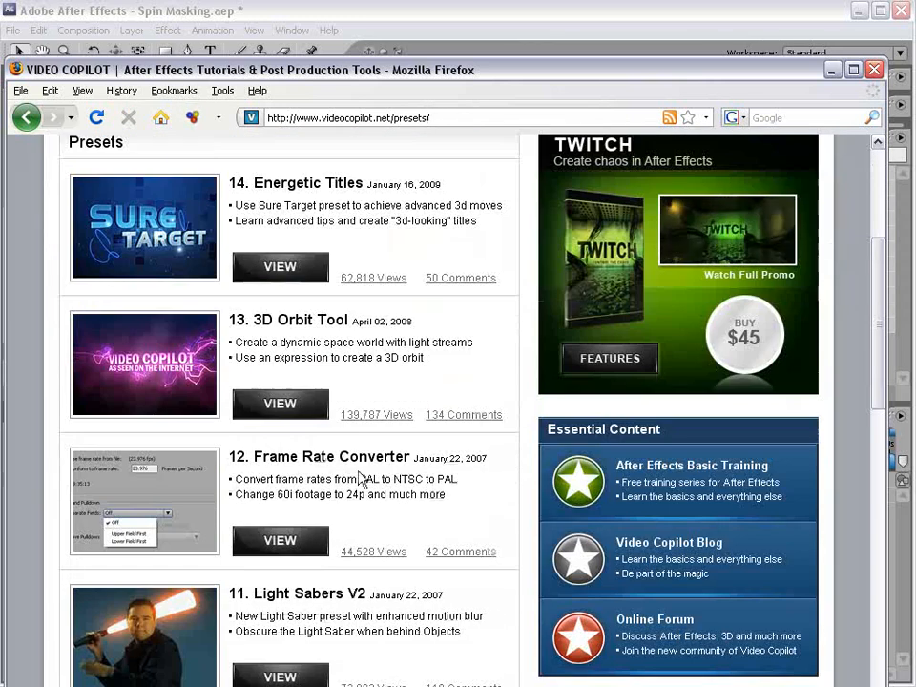
click(277, 269)
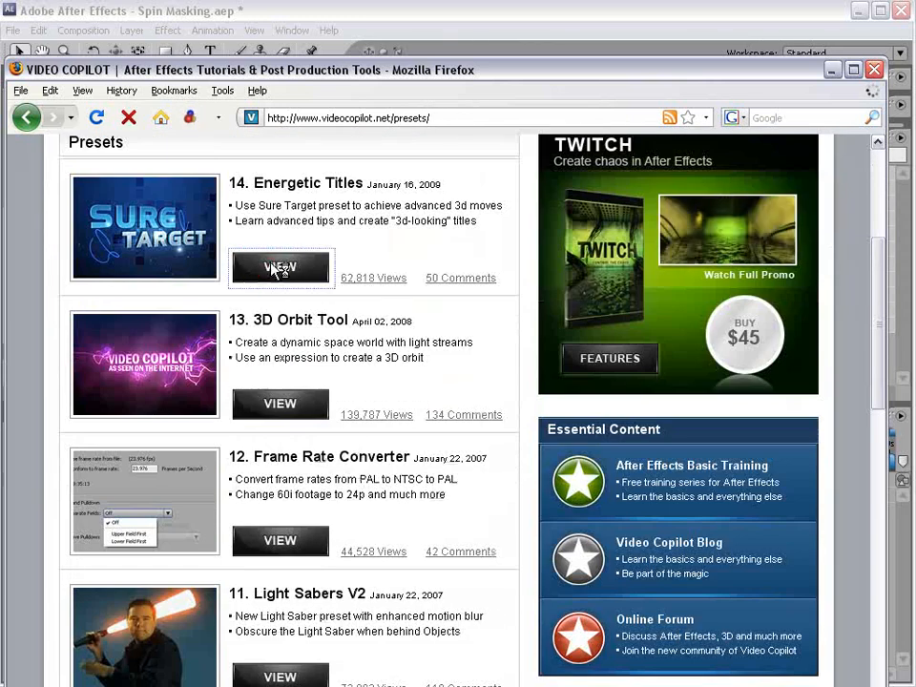
scroll(225, 482, down, 2)
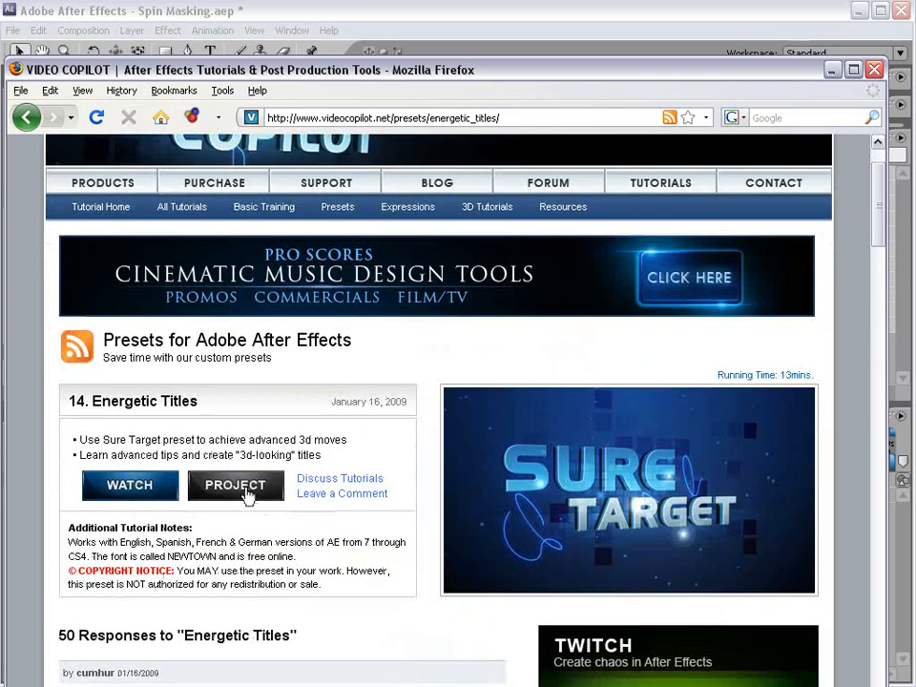
click(338, 13)
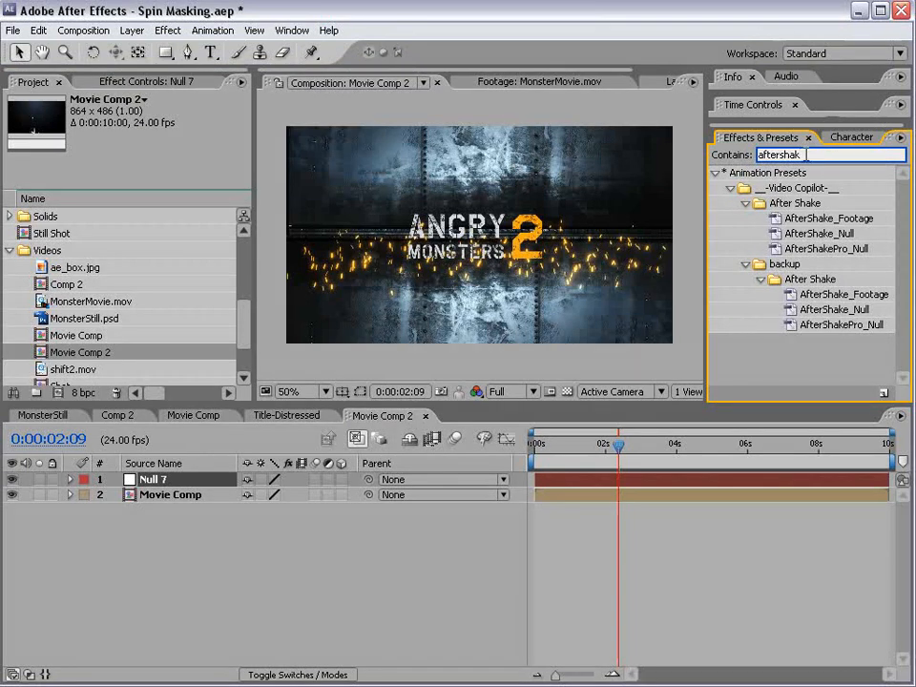
Step: Apply the AfterShake_Null preset from the After Shake folder to the null layer
click(805, 236)
drag(816, 237, 165, 480)
click(164, 481)
click(147, 316)
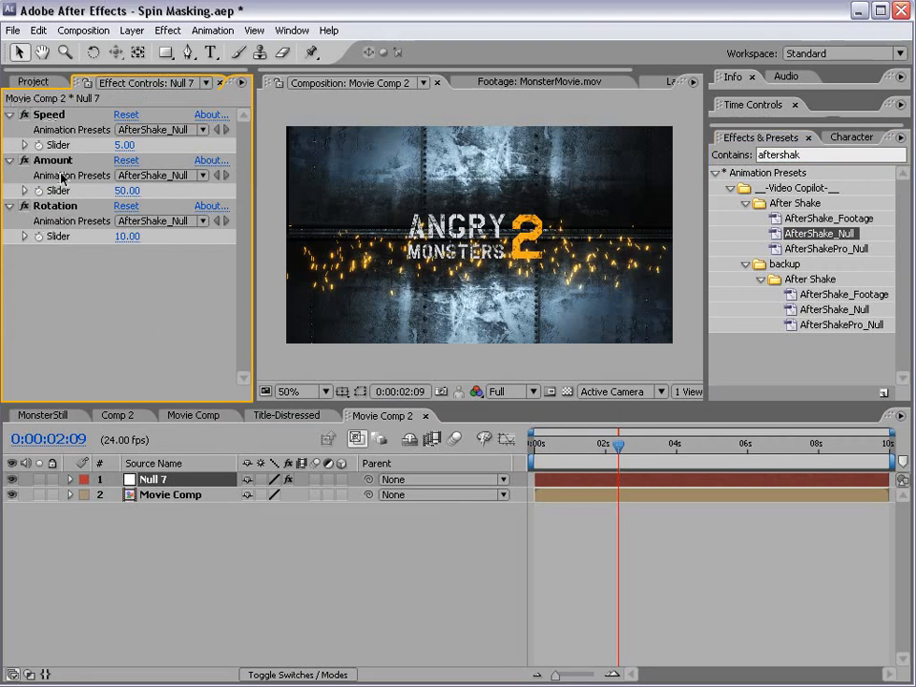
Step: Set the null's shake Amount and Rotation sliders both to 0
click(133, 190)
text(0)
key(Return)
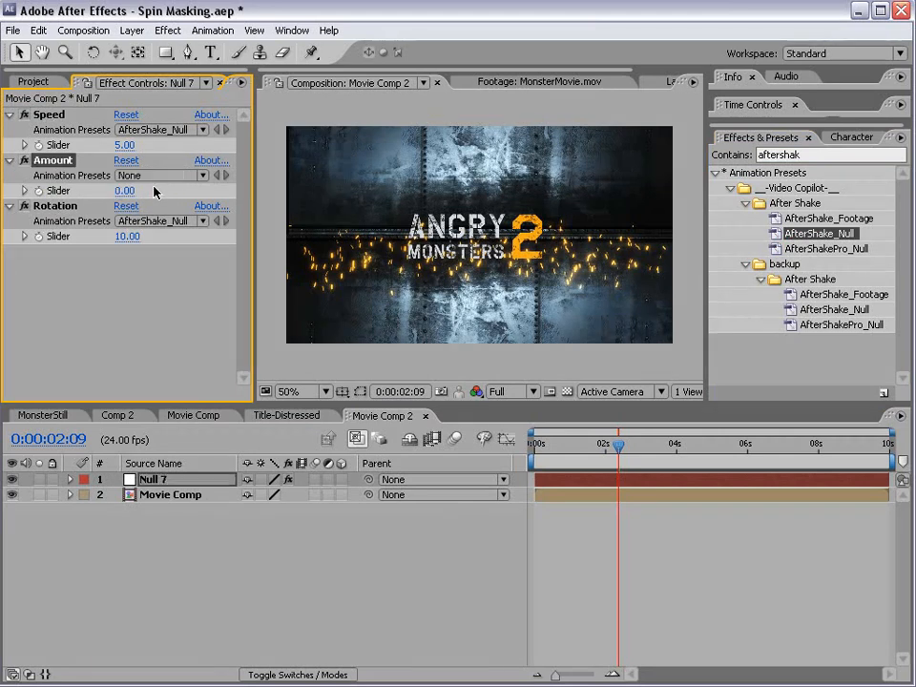
click(128, 236)
text(0)
key(Return)
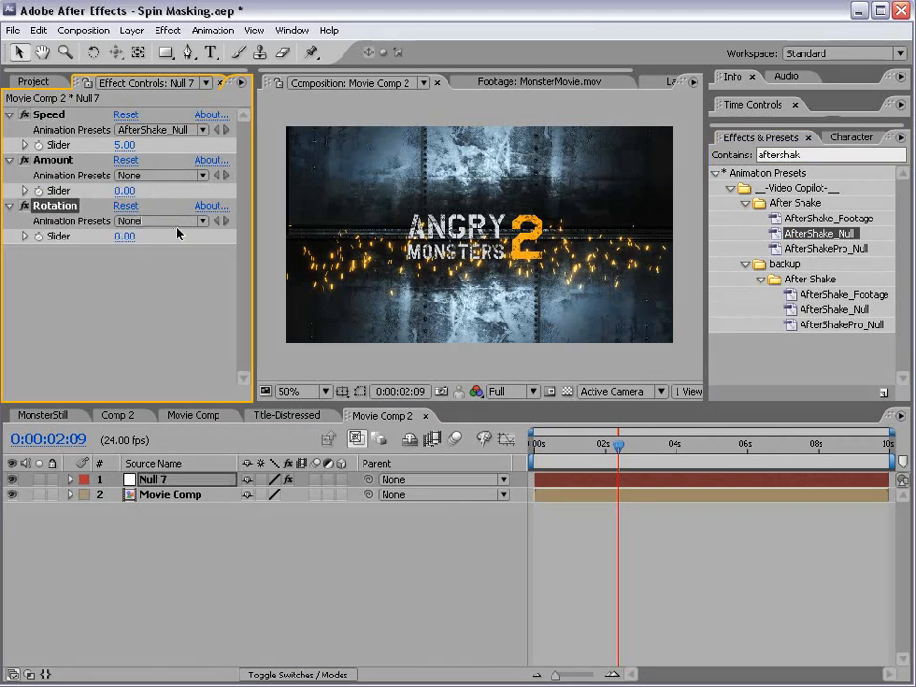
Step: Set the null's shake Speed slider to 8
click(52, 117)
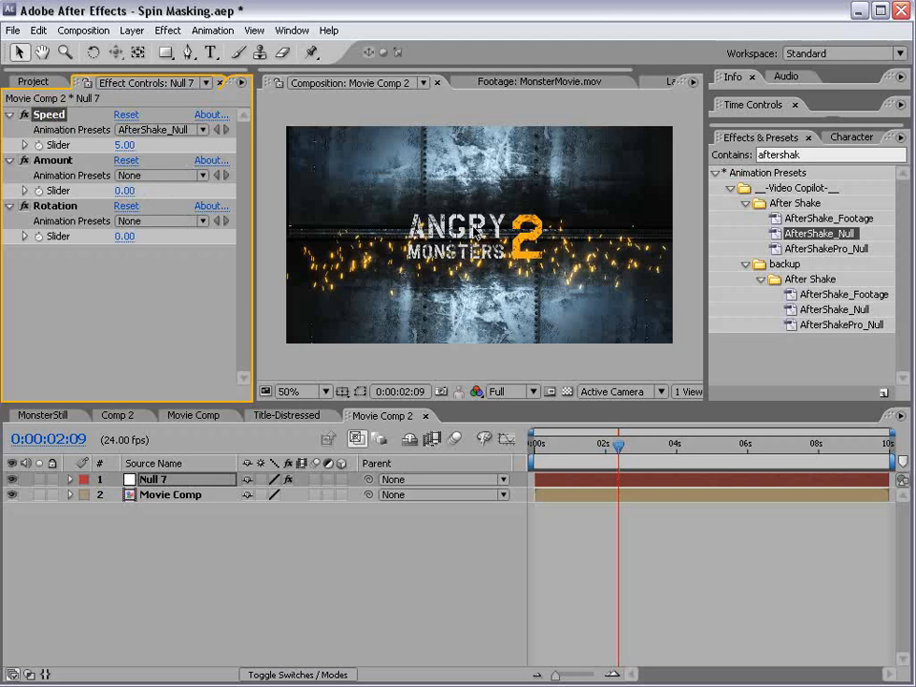
click(124, 145)
text(8)
key(Return)
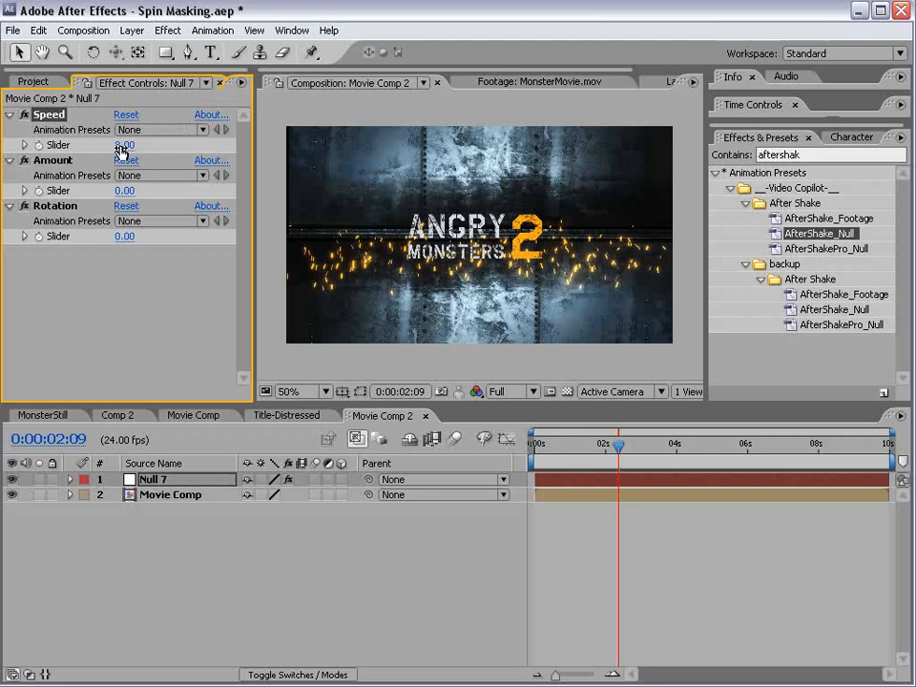
Step: Keyframe the null's Amount and Rotation at 0 at 0:00:01:23, and at 62 and 81 at 0:00:02:03
drag(611, 452, 599, 445)
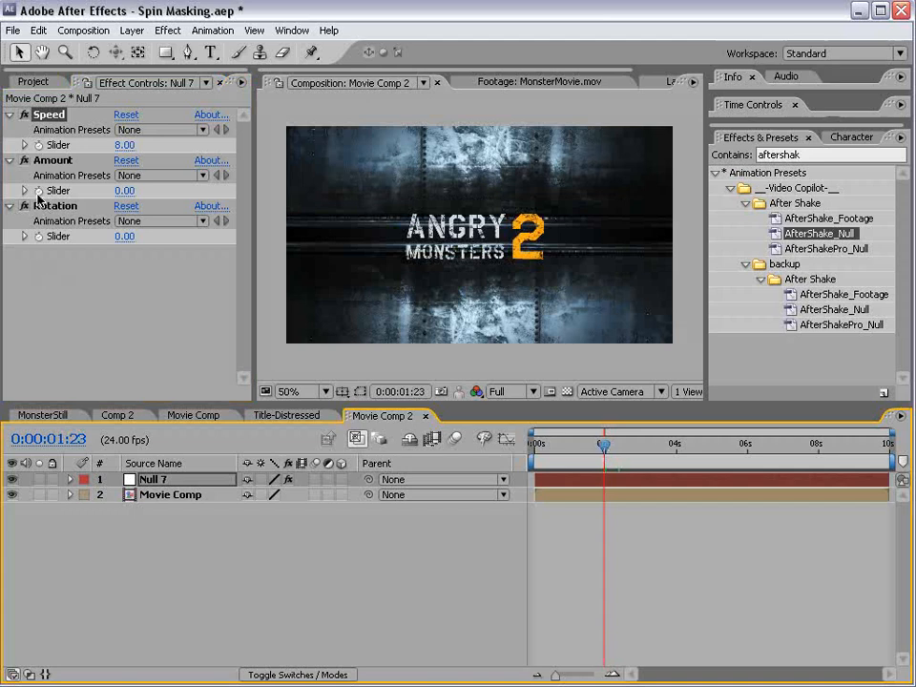
click(38, 235)
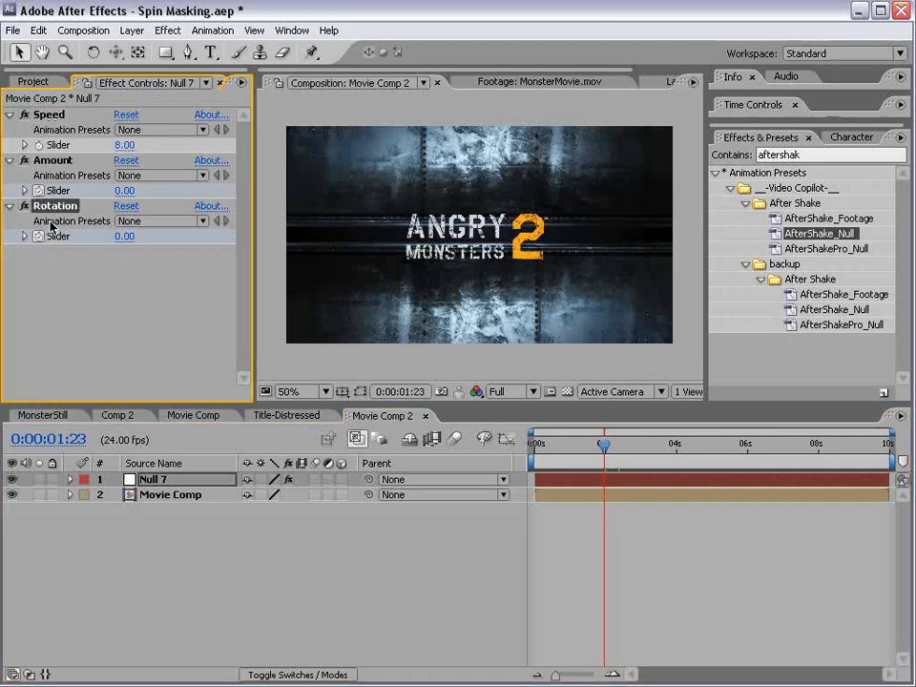
drag(609, 452, 609, 445)
drag(124, 191, 149, 186)
drag(128, 236, 150, 233)
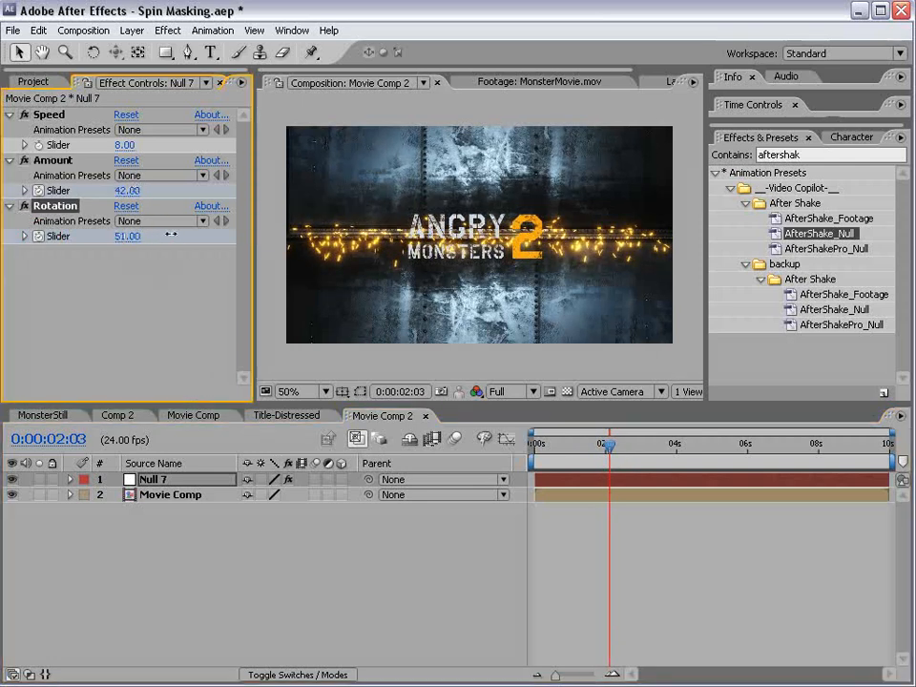
drag(130, 190, 149, 188)
Step: Parent the Movie Comp layer to Null 7 and check the shake up to 0:00:02:06
drag(609, 445, 579, 452)
click(234, 546)
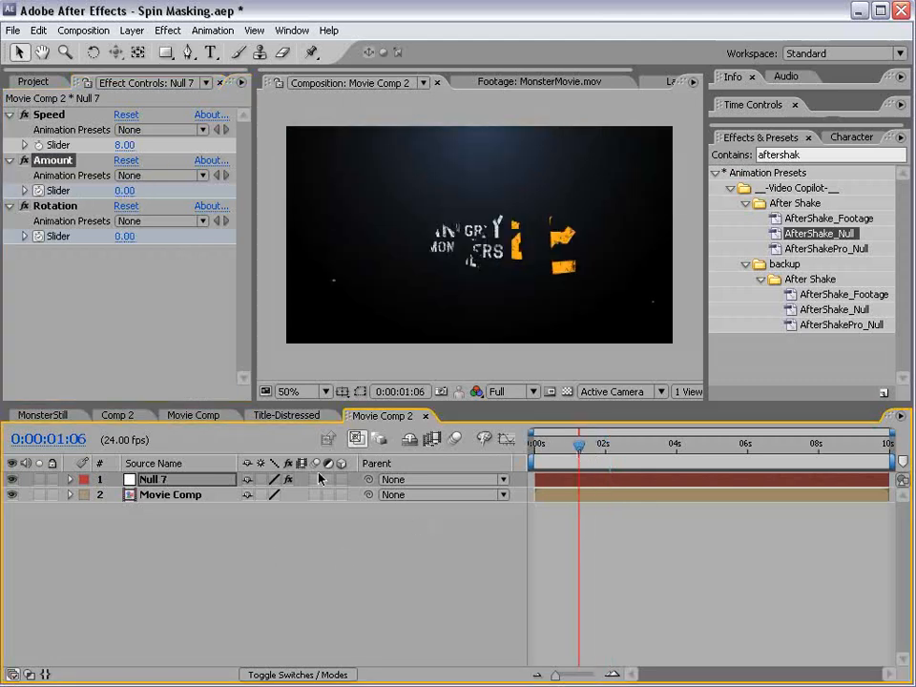
click(161, 495)
drag(371, 497, 147, 481)
click(584, 445)
drag(584, 445, 614, 446)
Step: Reveal the null's keyframes and key its Amount and Rotation at 0 shortly before the three-second mark
click(154, 482)
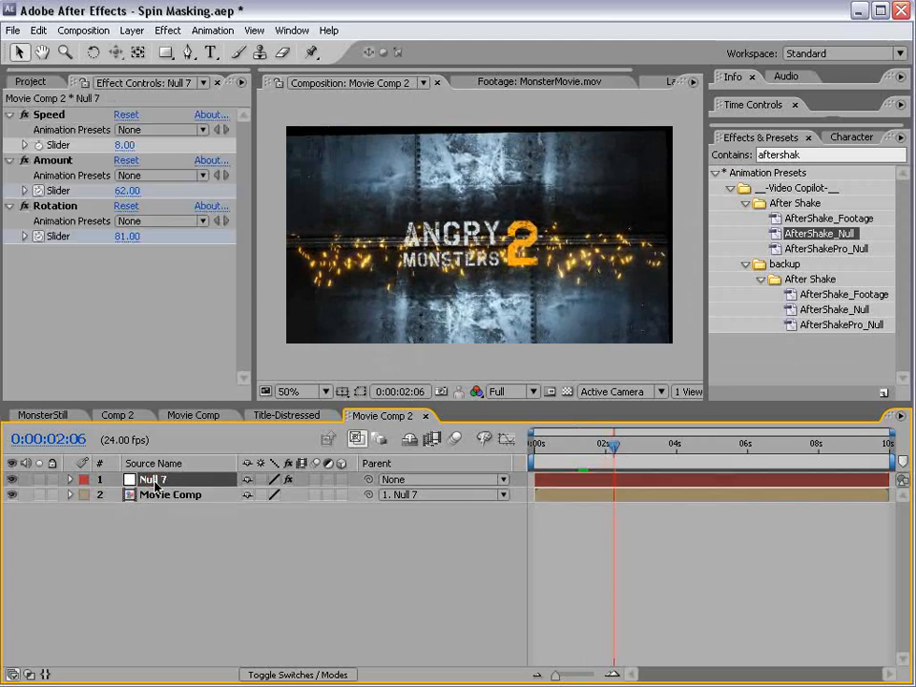
key(u)
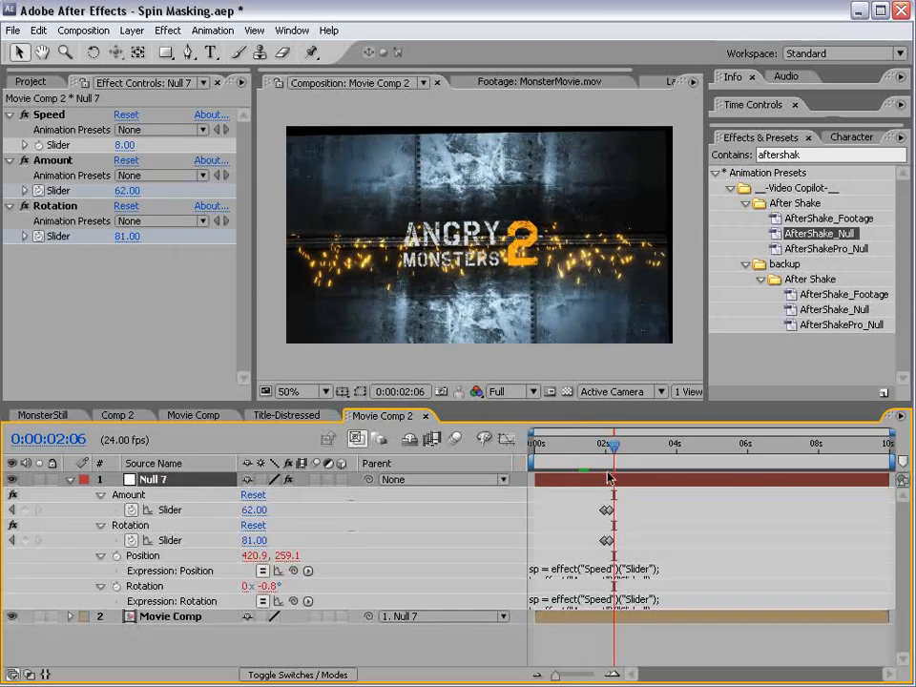
drag(615, 446, 642, 454)
click(127, 190)
text(0)
key(Return)
click(127, 236)
text(0)
key(Return)
Step: Set the null's keyframes at 0:00:02:03 to Amount 50 and Rotation 45
drag(582, 447, 610, 454)
click(640, 511)
click(623, 491)
click(623, 485)
click(132, 191)
text(50)
key(Return)
click(128, 236)
text(45)
key(Return)
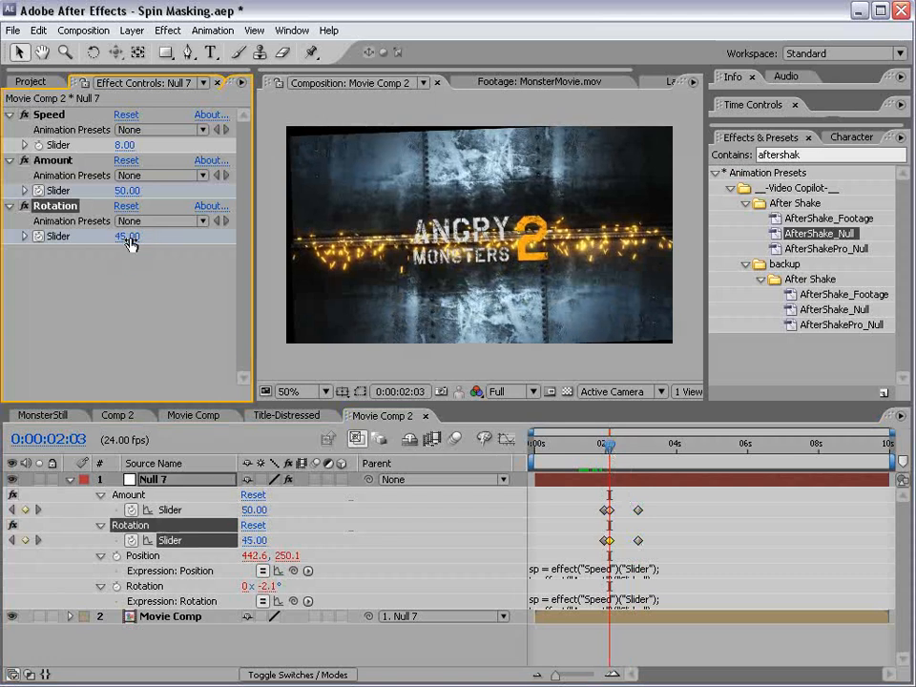
Step: Apply Motion Tile to the Movie Comp layer with Mirror Edges on, Output Width 190 and Output Height 160
drag(610, 445, 670, 448)
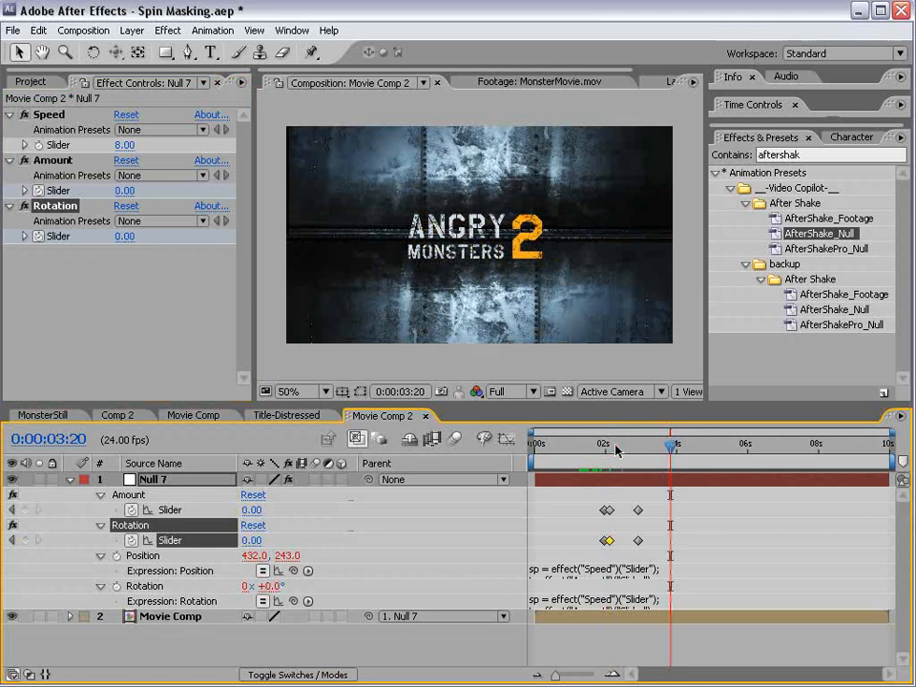
click(617, 446)
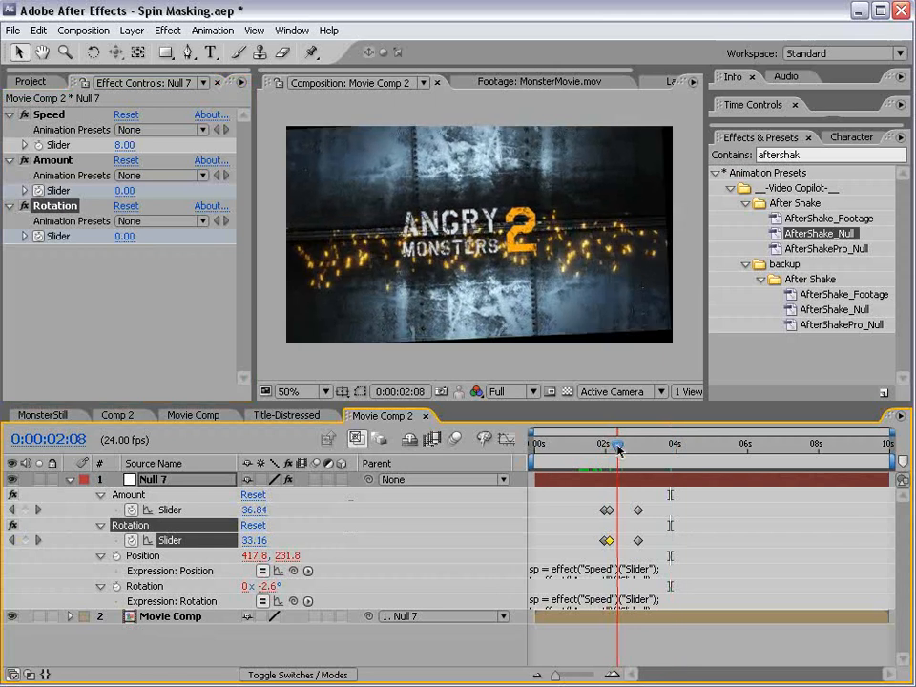
double_click(802, 157)
text(motion)
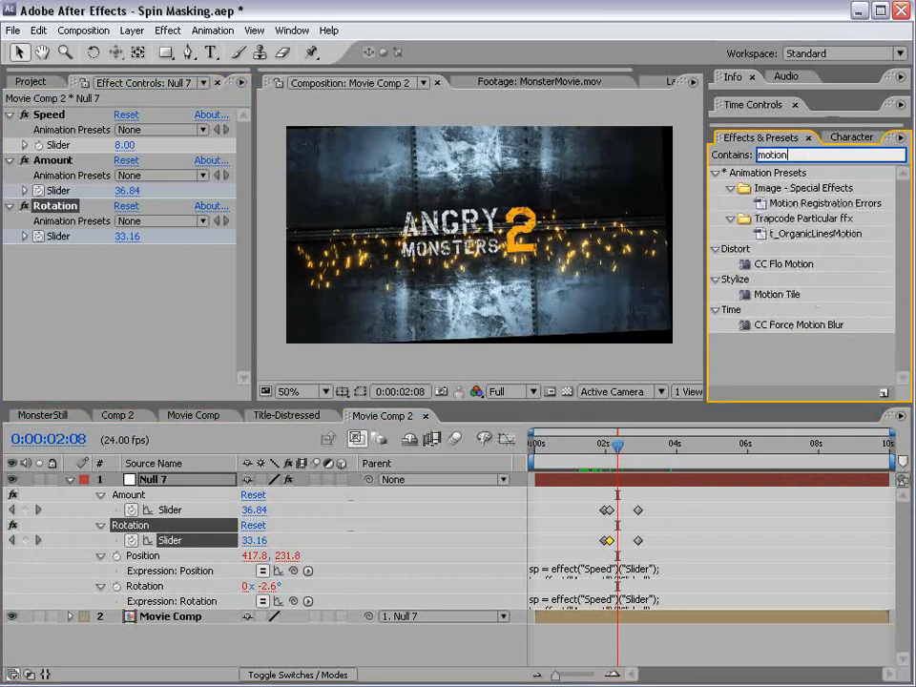
drag(753, 298, 579, 618)
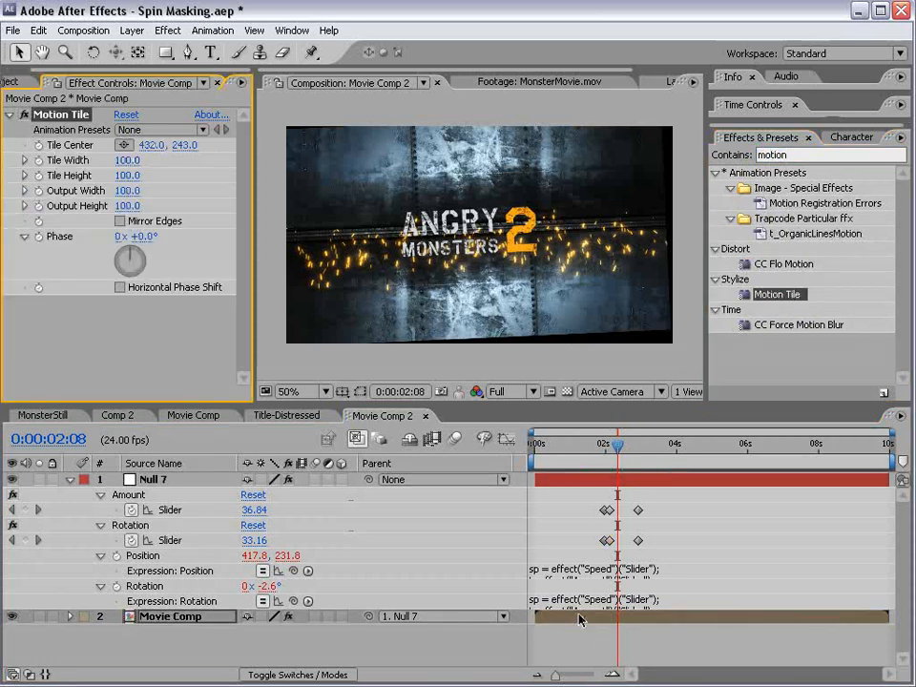
click(120, 220)
drag(125, 191, 133, 187)
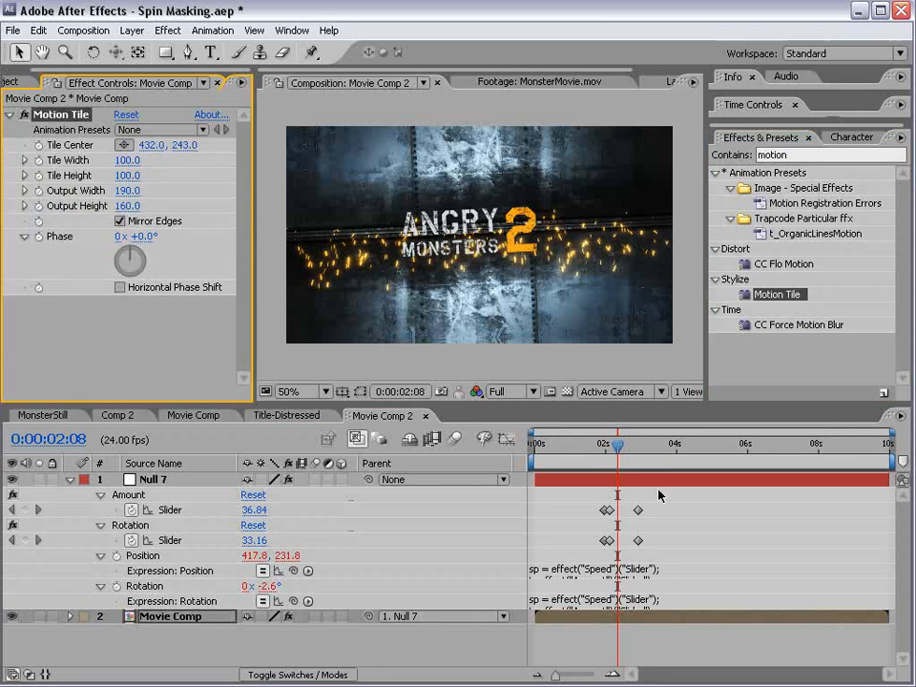
mouse_move(615, 448)
mouse_down()
mouse_move(603, 449)
mouse_move(620, 448)
mouse_up()
Step: Create an 864 × 486 solid in bright orange FF7E00 above the other layers
click(132, 30)
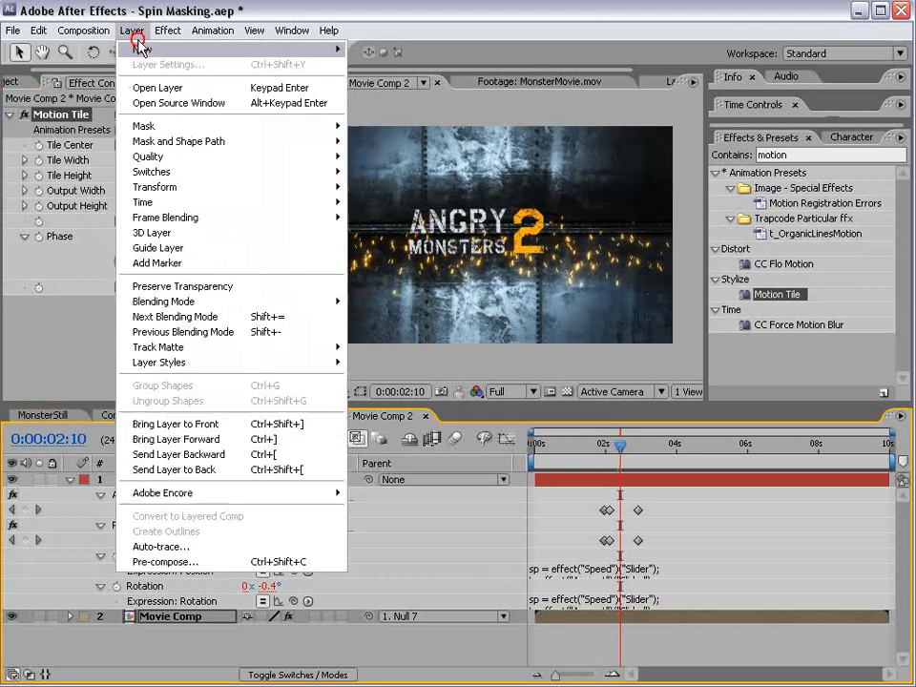
mouse_move(191, 49)
click(416, 65)
click(395, 575)
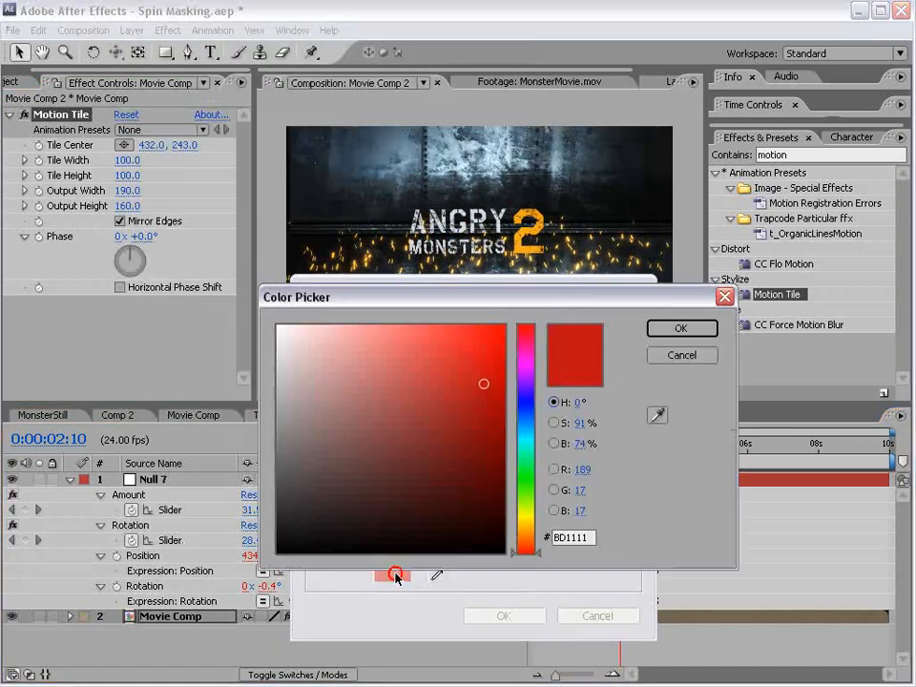
click(528, 530)
click(480, 374)
click(681, 327)
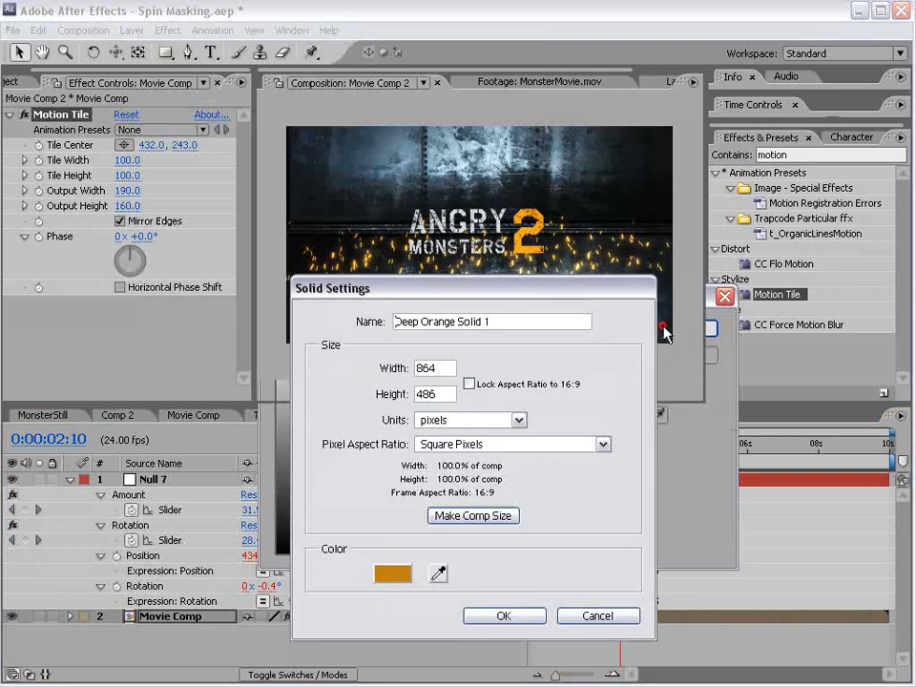
click(408, 575)
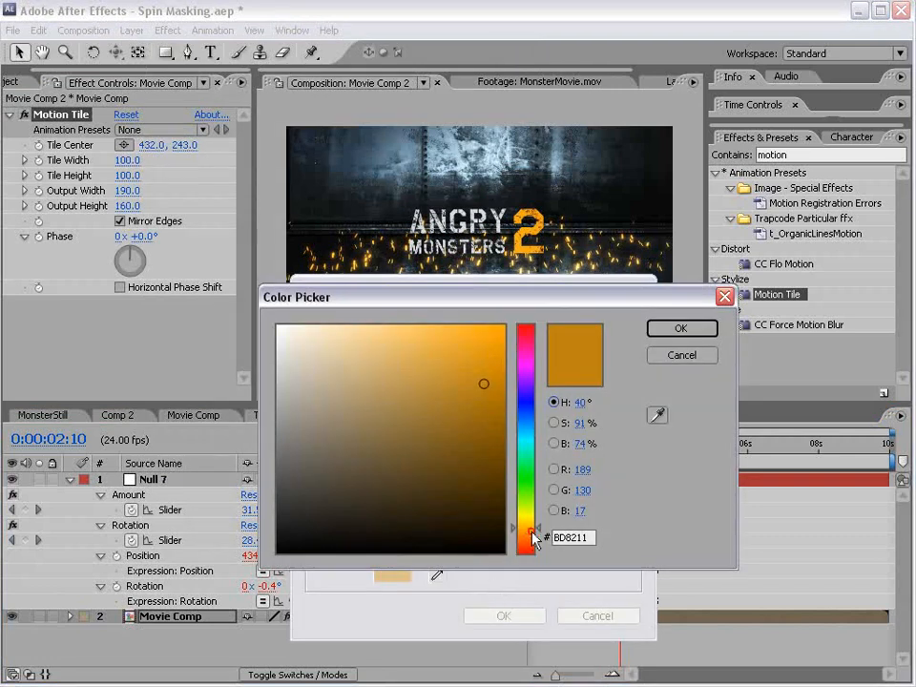
click(531, 531)
drag(485, 376, 531, 299)
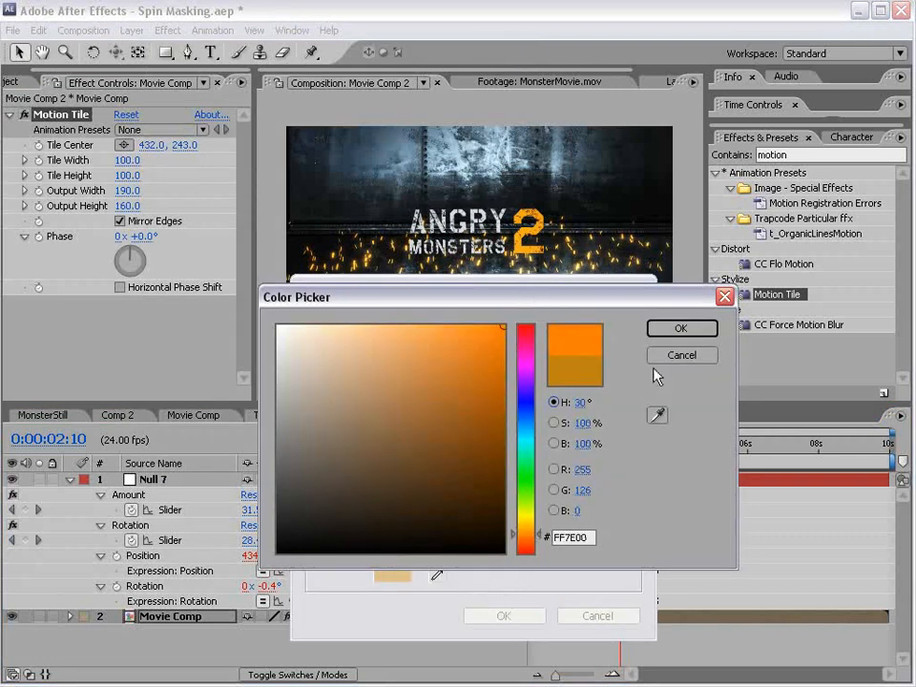
click(671, 330)
click(519, 620)
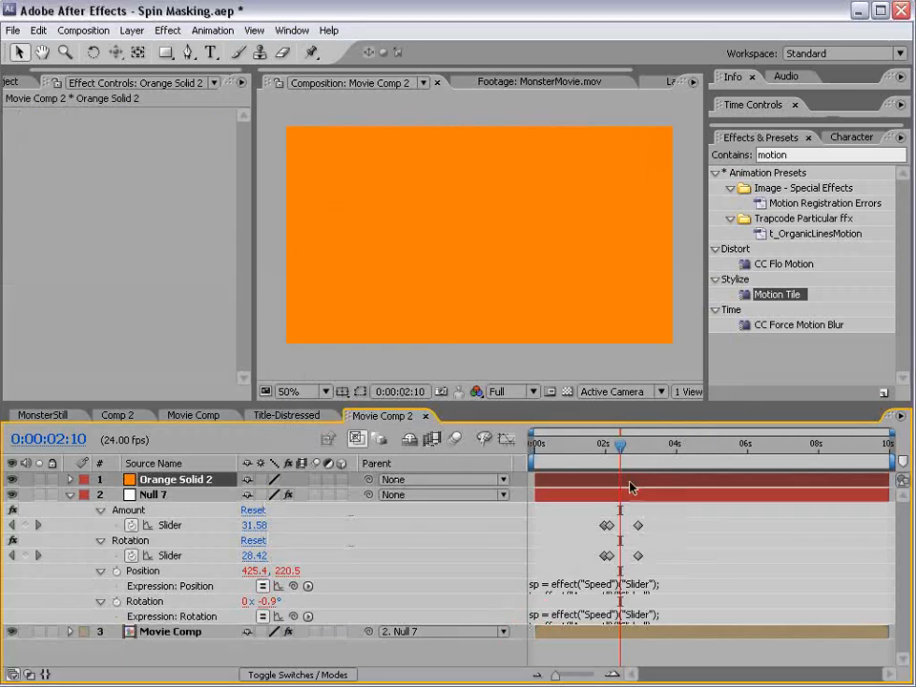
Step: Start the orange solid at 0:00:02:00 and keyframe its Opacity from 100% there to 0% at 0:00:02:09
drag(554, 481, 620, 486)
click(605, 445)
key(t)
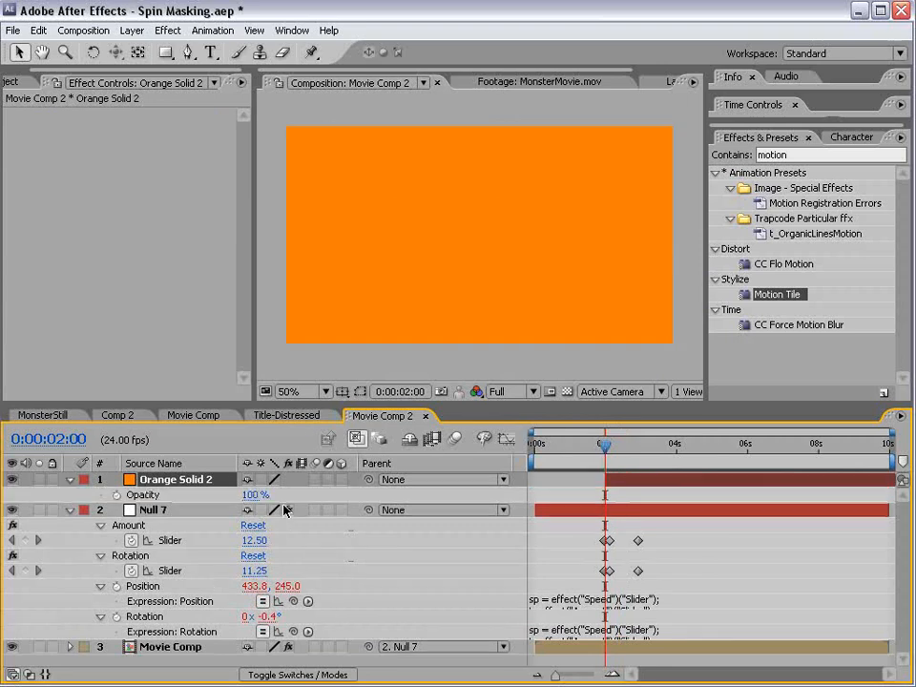
click(115, 494)
key(space)
click(255, 497)
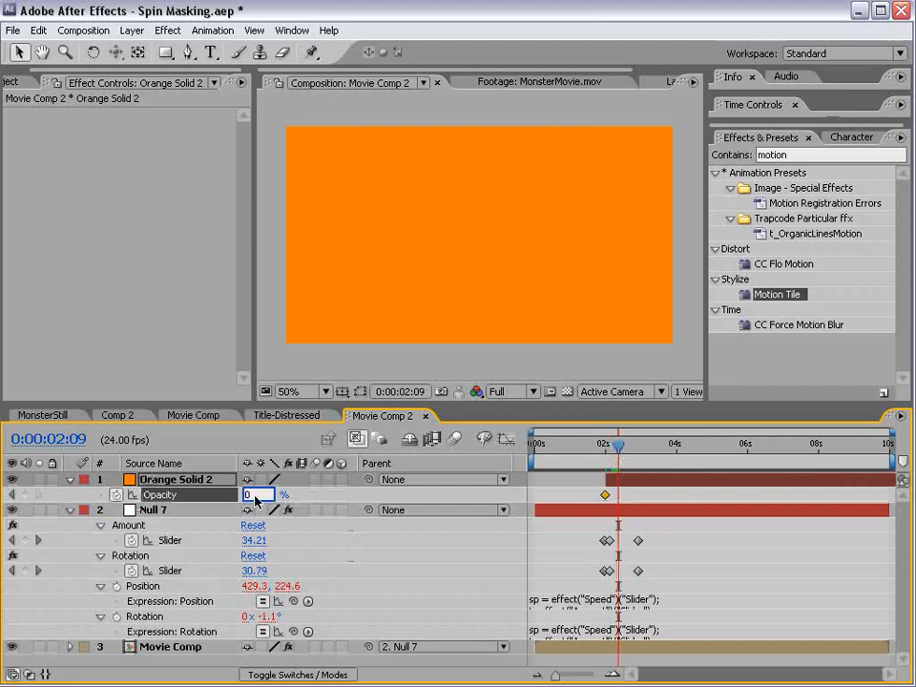
text(0)
key(Return)
Step: Trim the end of the orange solid to 0:00:02:09 and set its blending mode to Add
key(alt+bracketright)
mouse_move(600, 446)
mouse_down()
mouse_move(622, 445)
mouse_move(614, 445)
mouse_up()
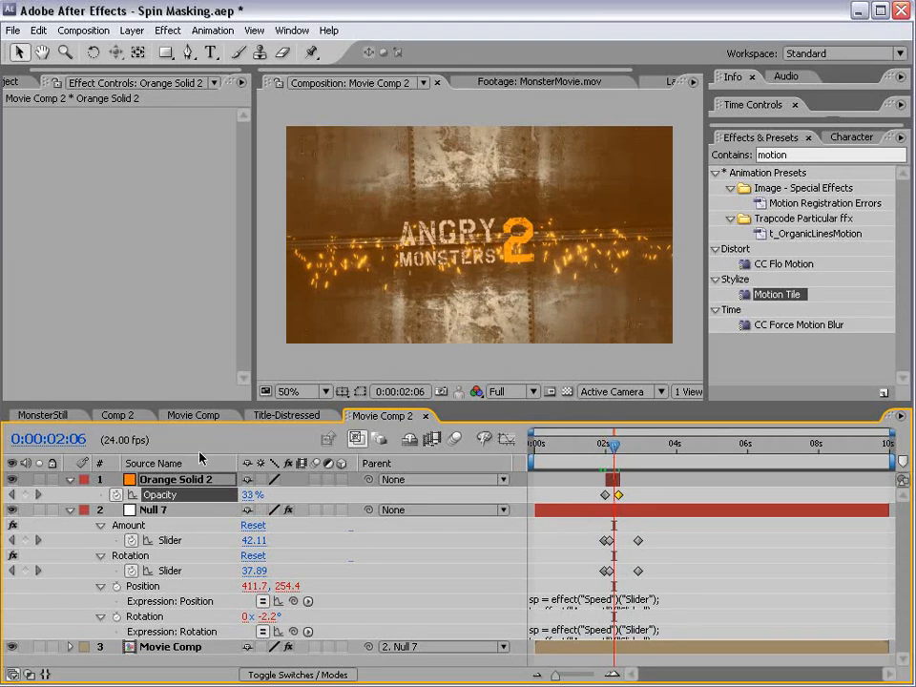
key(F4)
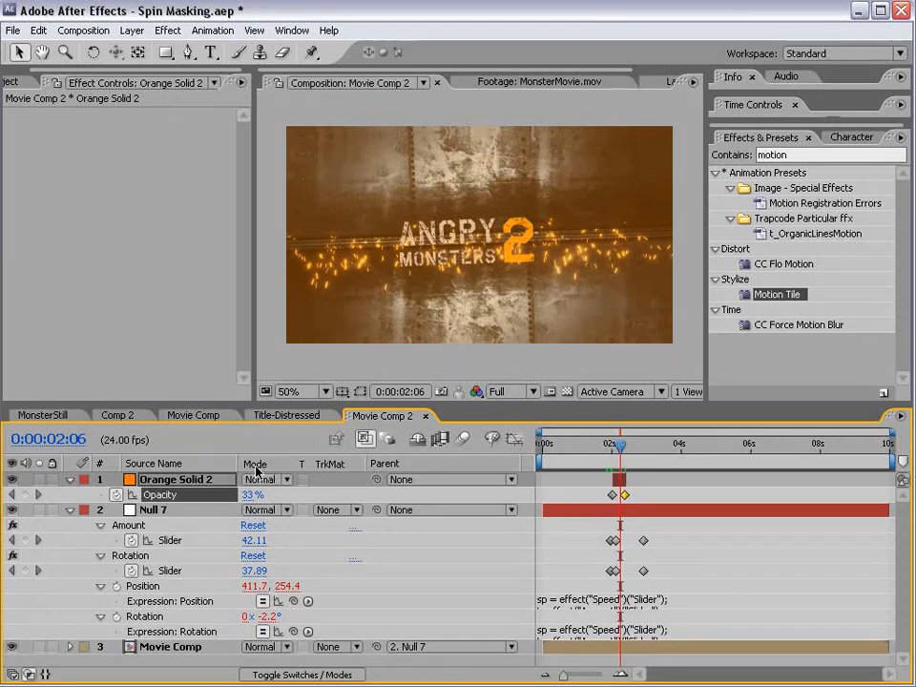
click(267, 480)
click(287, 633)
drag(625, 456, 613, 456)
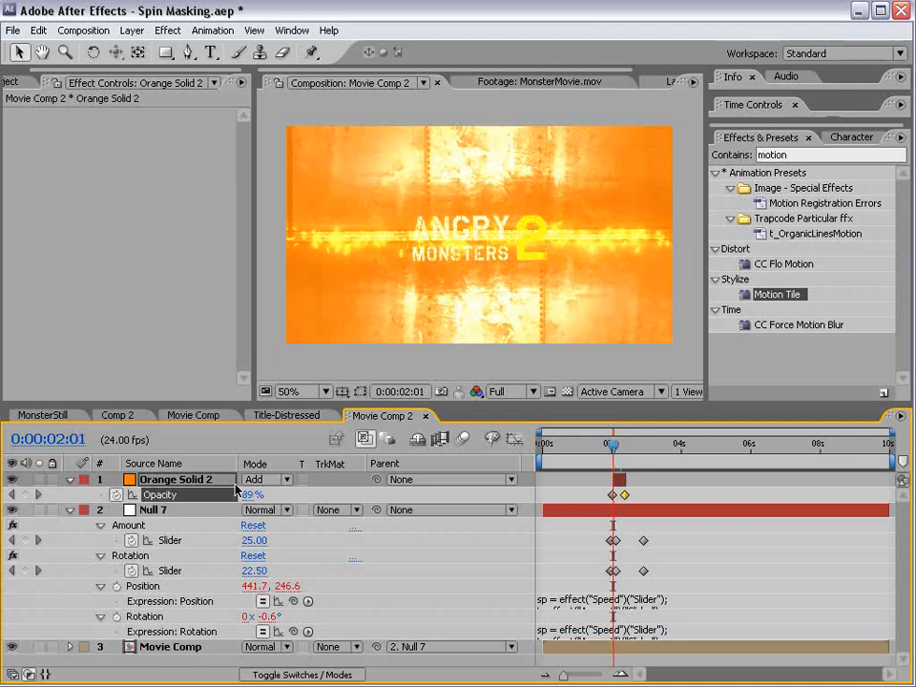
Step: Lower the orange solid's Opacity keyframe at 0:00:02:00 to 54%
key(equal)
key(equal)
key(equal)
click(606, 446)
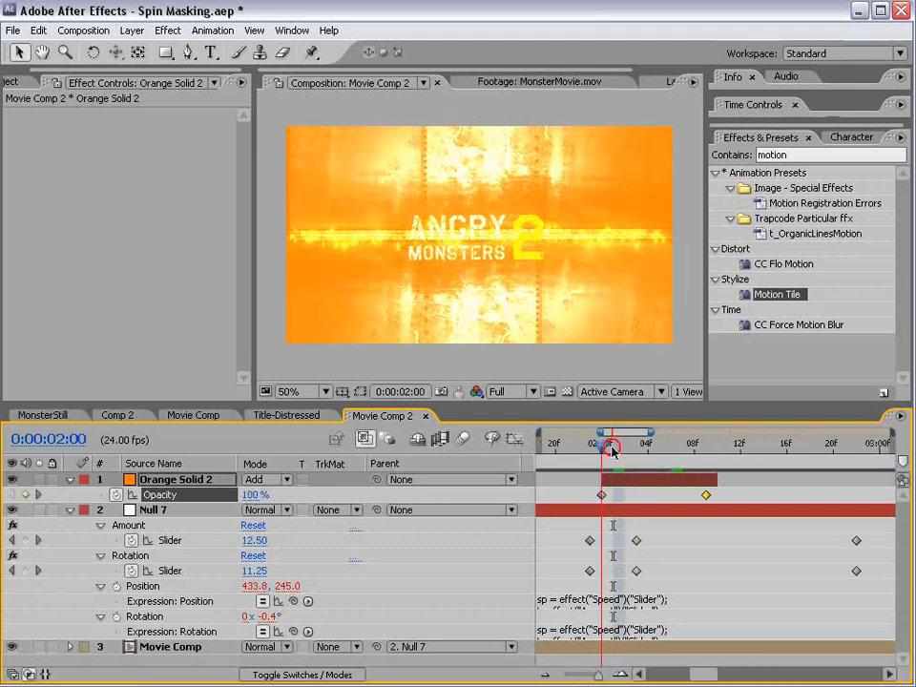
drag(255, 495, 153, 503)
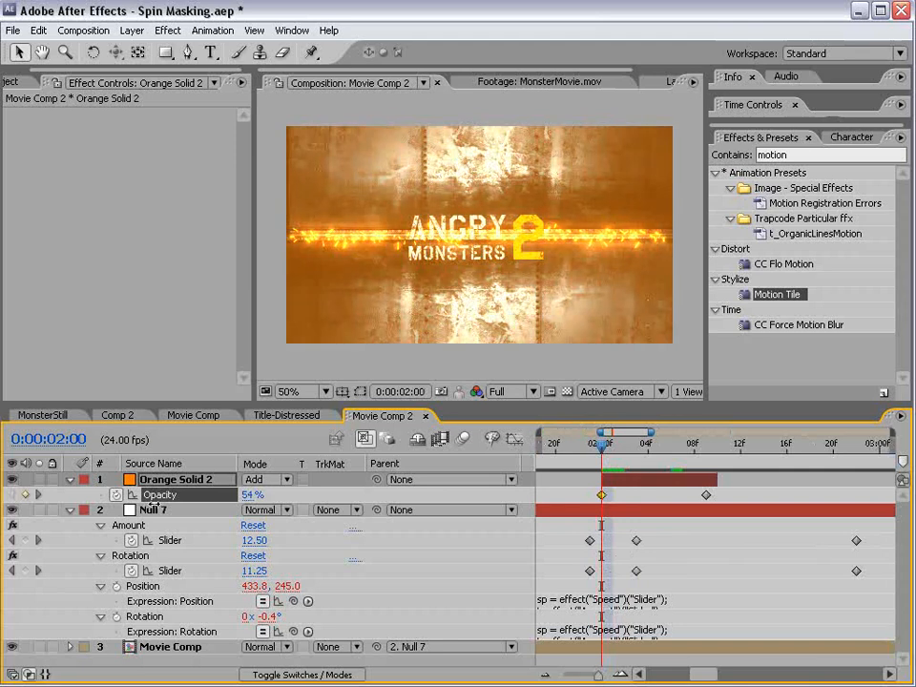
Step: Mask the orange solid with a wide, flat ellipse across the wall seam, extending past both frame sides, and feather it 227 pixels
drag(165, 53, 225, 89)
scroll(447, 229, down, 2)
mouse_move(315, 211)
mouse_down()
mouse_move(357, 226)
mouse_move(641, 256)
mouse_up()
key(f)
drag(289, 512, 506, 503)
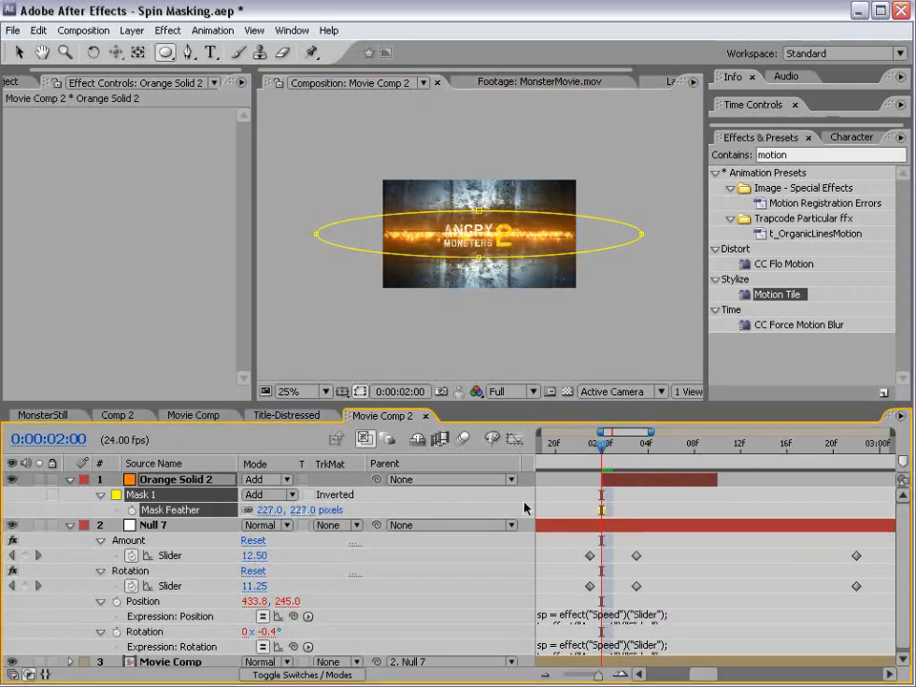
click(572, 473)
key(period)
key(grave)
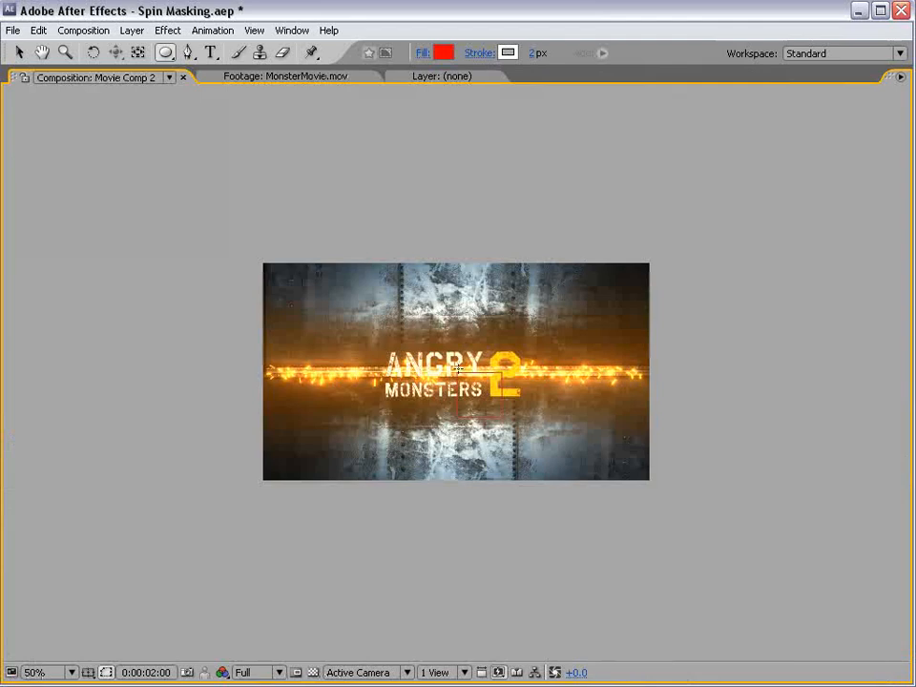
key(grave)
Step: Raise the orange solid's layer Opacity at its 0:00:02:00 keyframe to strengthen the masked flash
mouse_move(599, 447)
mouse_down()
mouse_move(628, 450)
mouse_move(585, 464)
mouse_move(605, 465)
mouse_up()
click(198, 479)
key(t)
key(t)
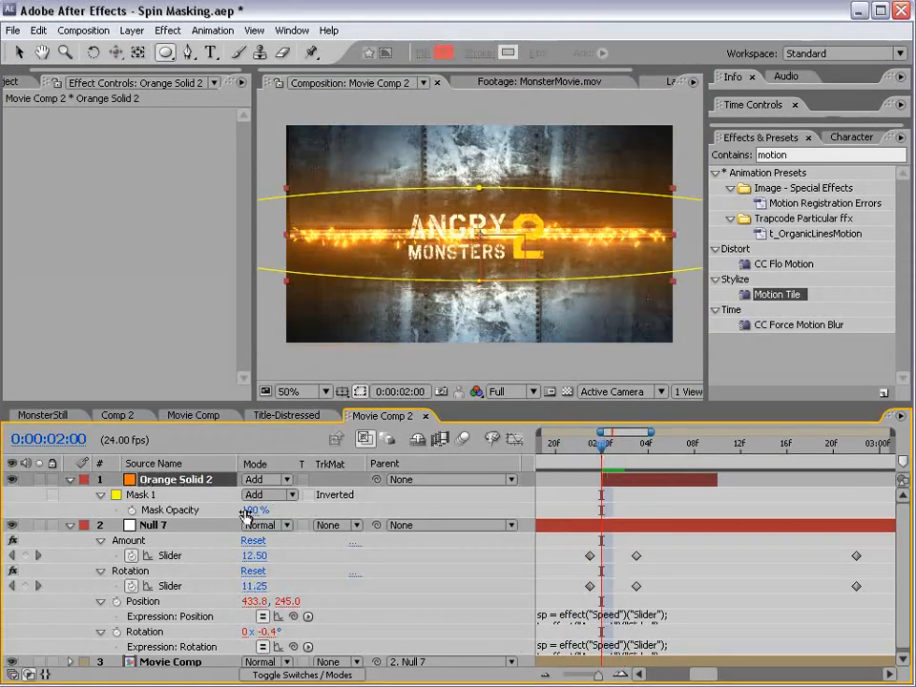
key(t)
drag(254, 494, 410, 494)
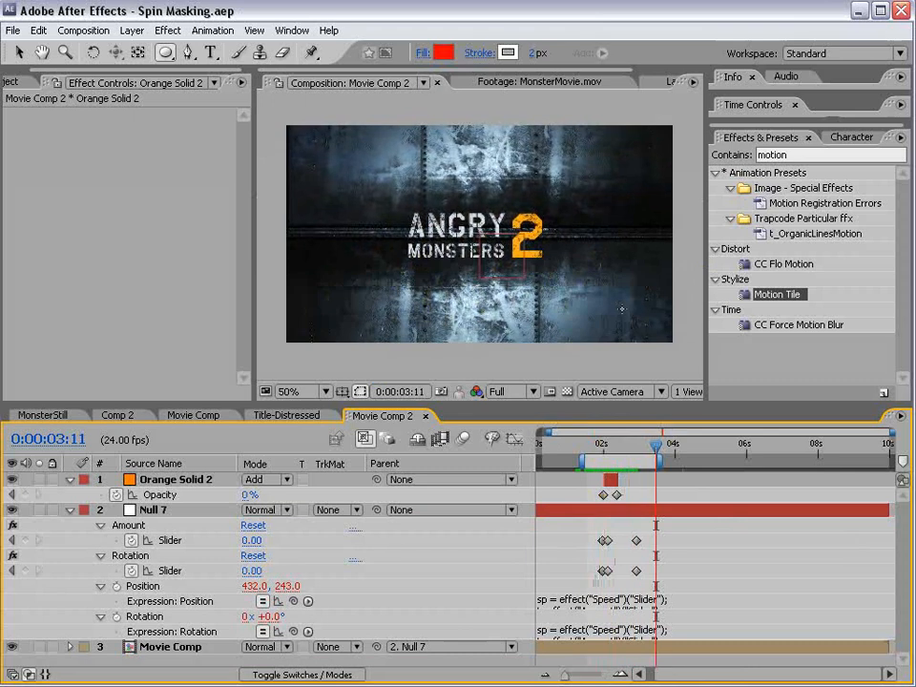
Step: Compare the wall impact and camera shake in Movie Comp 2 with the MonsterMovie.mov footage near 0:00:02:23
drag(632, 445, 636, 446)
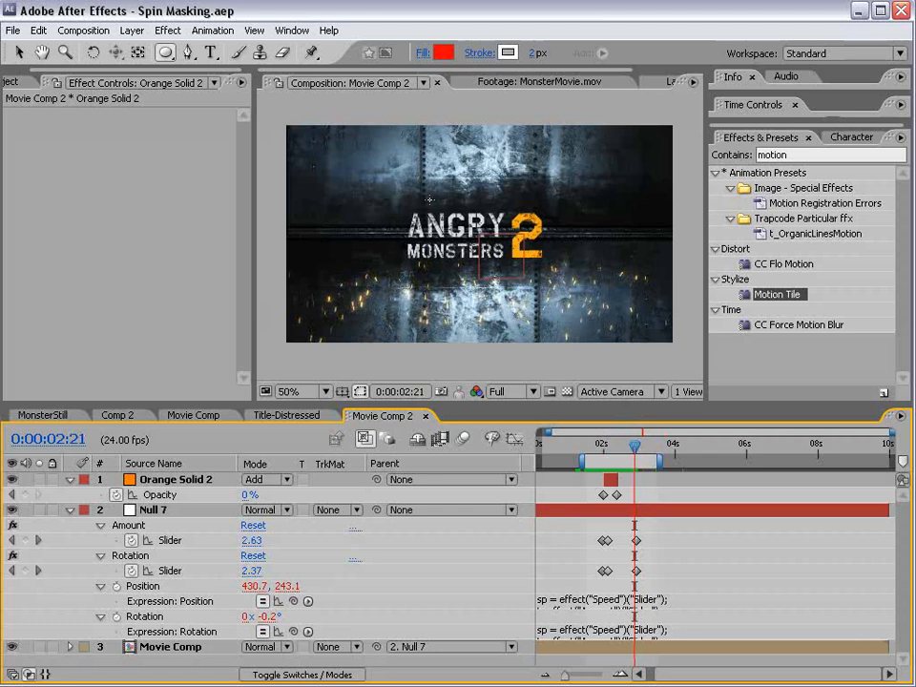
click(534, 82)
drag(454, 352, 491, 353)
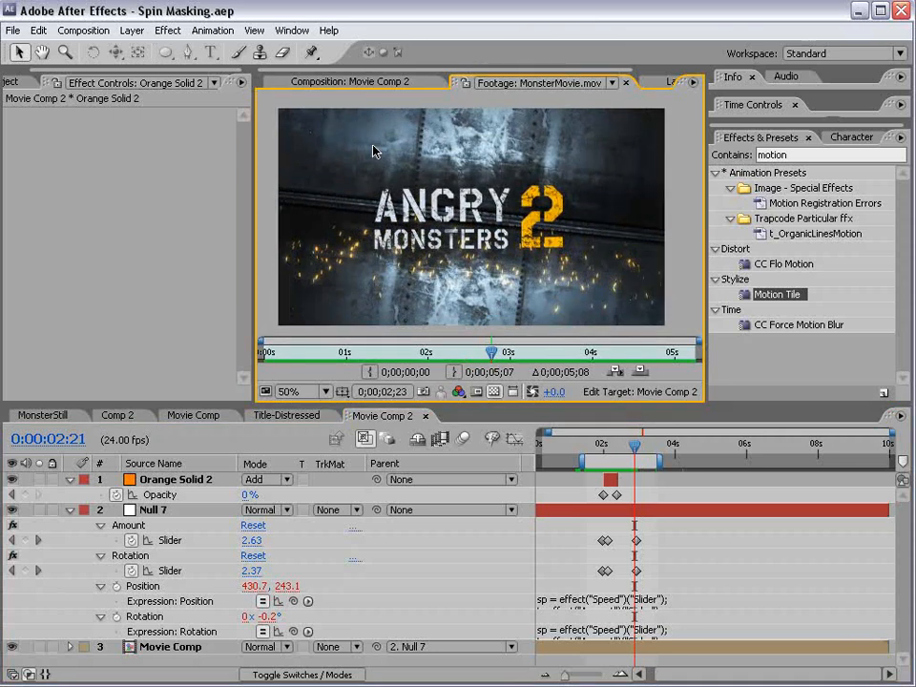
click(349, 83)
mouse_move(634, 444)
mouse_down()
mouse_move(605, 447)
mouse_move(625, 446)
mouse_up()
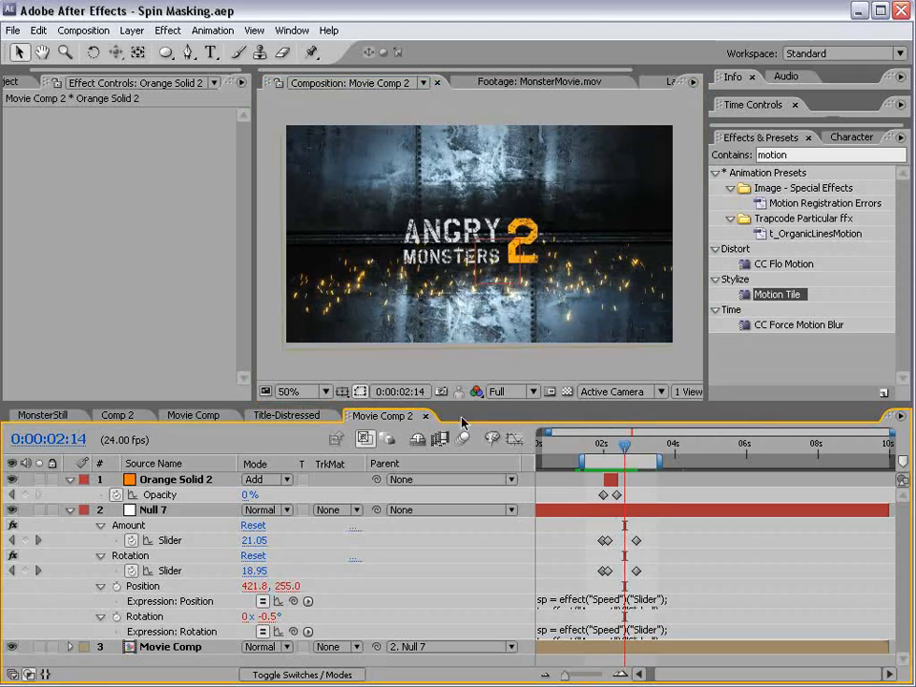
click(281, 417)
click(385, 417)
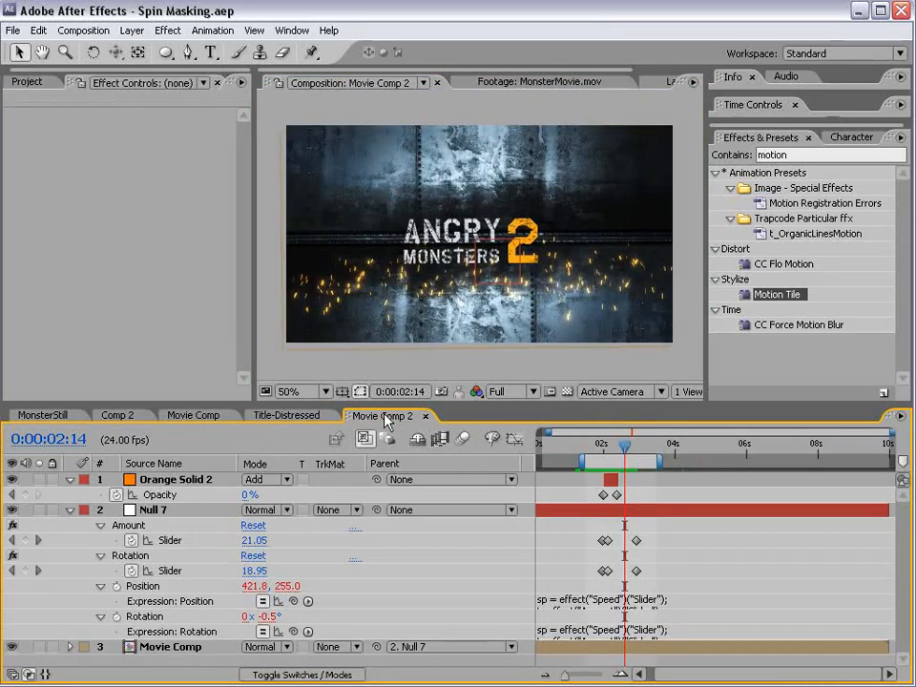
drag(605, 445, 634, 456)
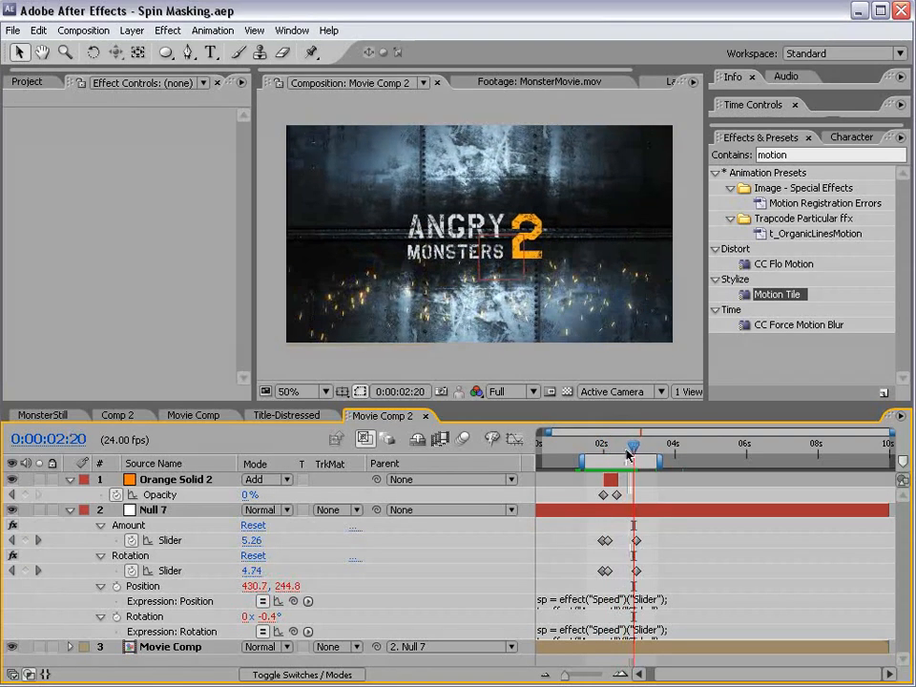
Step: Add an adjustment layer above all layers of Movie Comp 2 and apply the Video Copilot Twitch effect to it
click(71, 496)
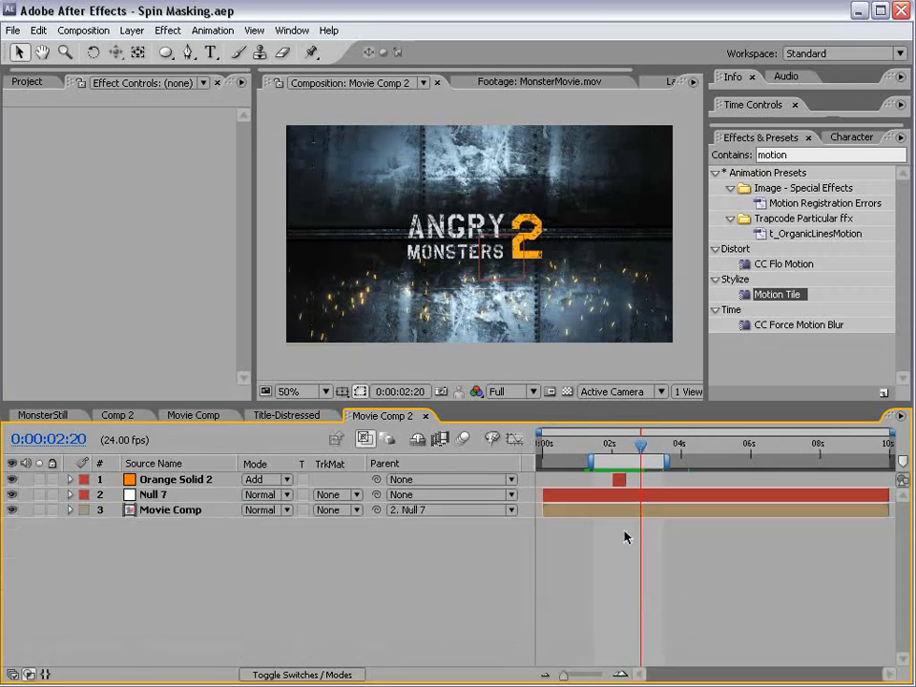
drag(640, 445, 679, 457)
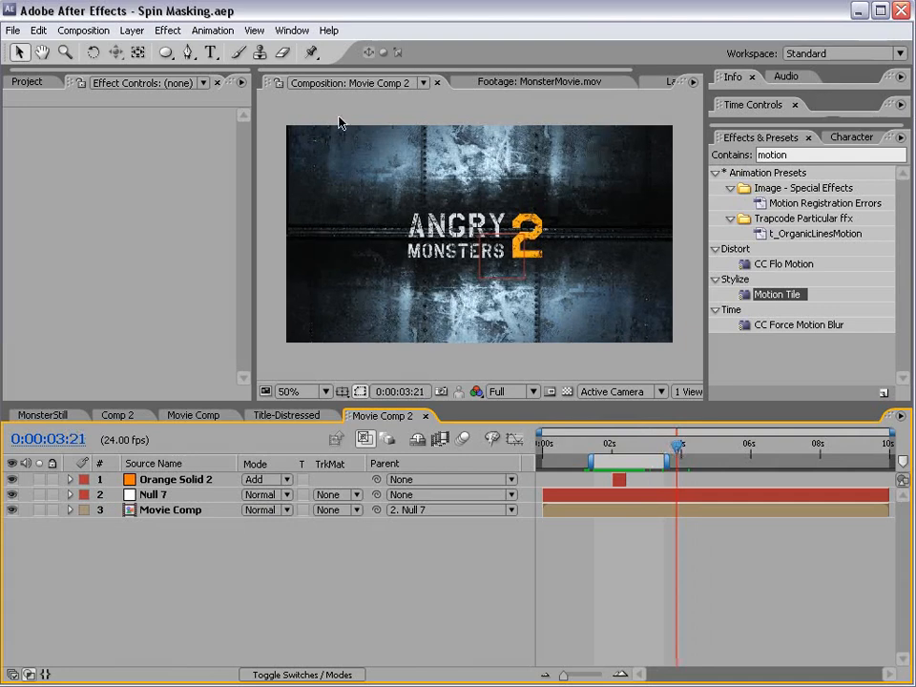
click(131, 31)
mouse_move(139, 49)
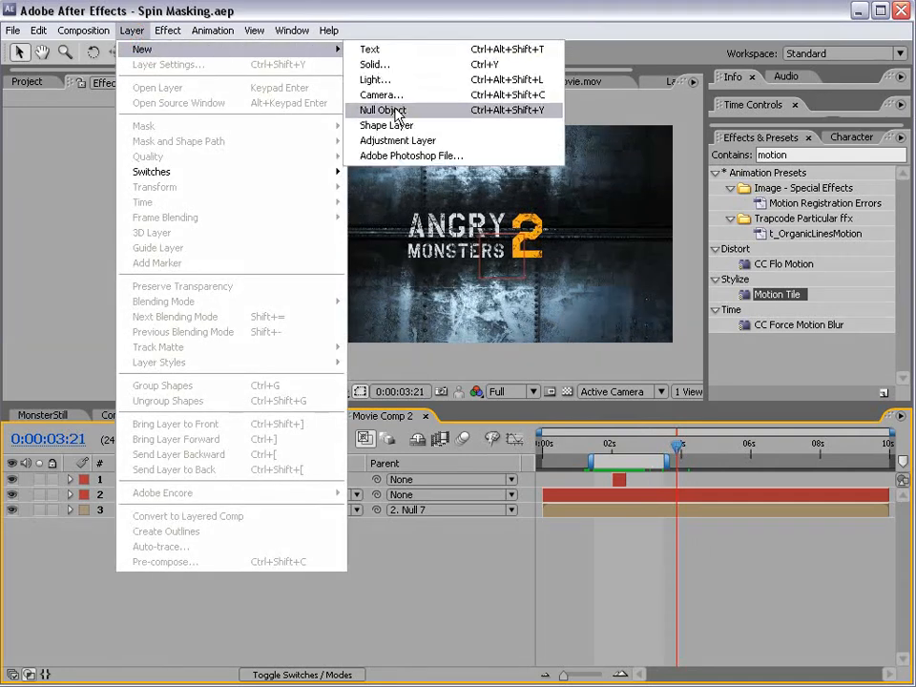
click(432, 139)
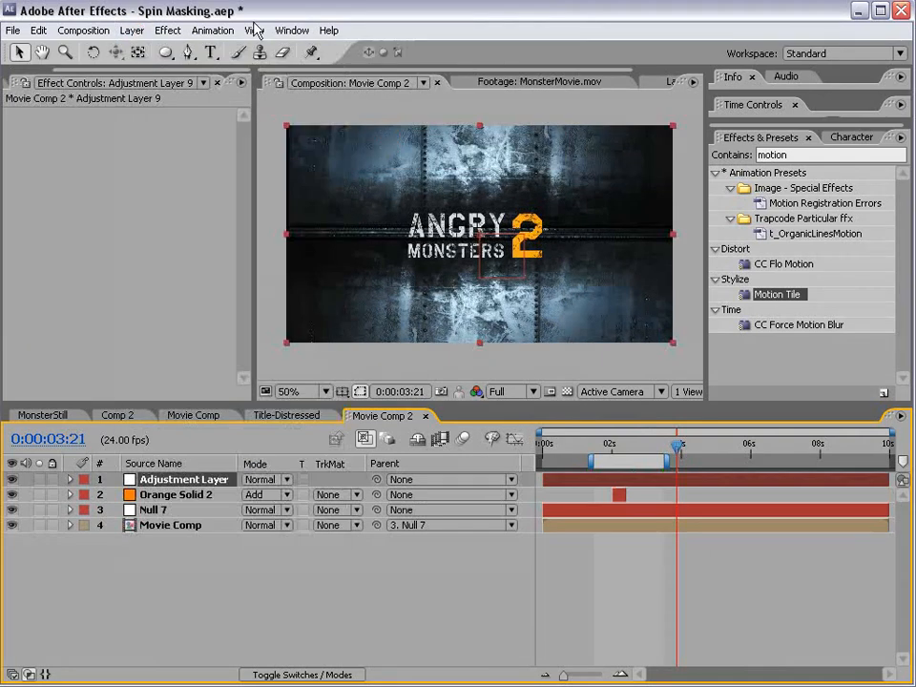
click(168, 31)
click(201, 547)
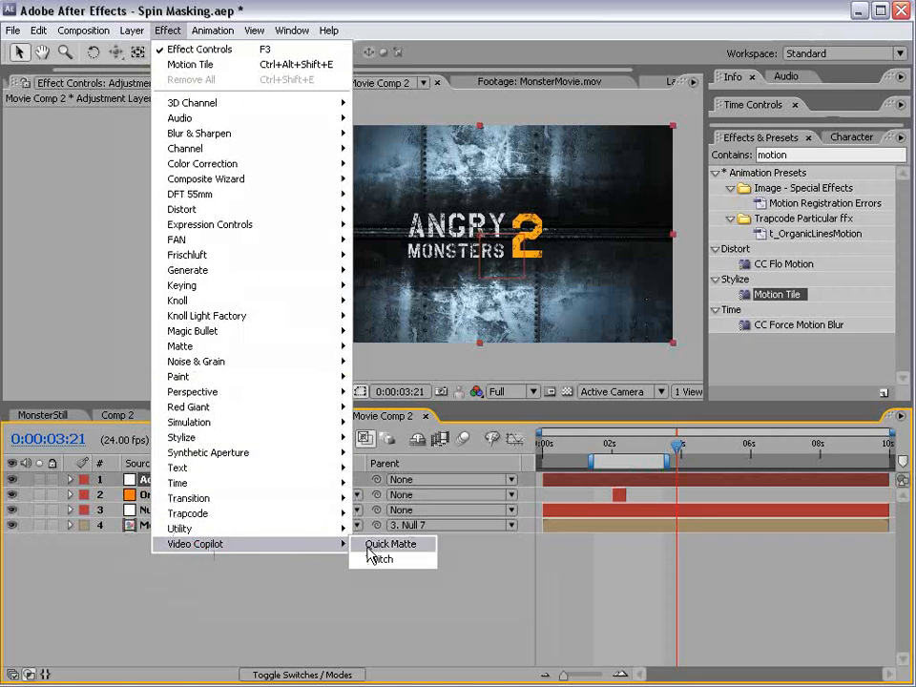
click(379, 560)
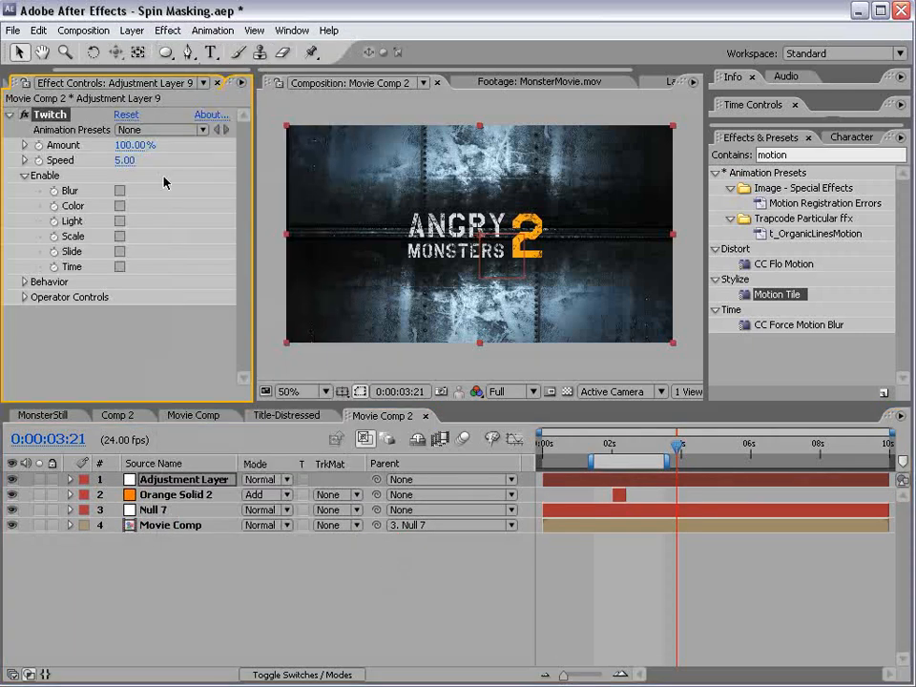
Step: Apply Twitch's Orange Color Shift preset to the adjustment layer and disable its Slide option
drag(254, 227, 275, 225)
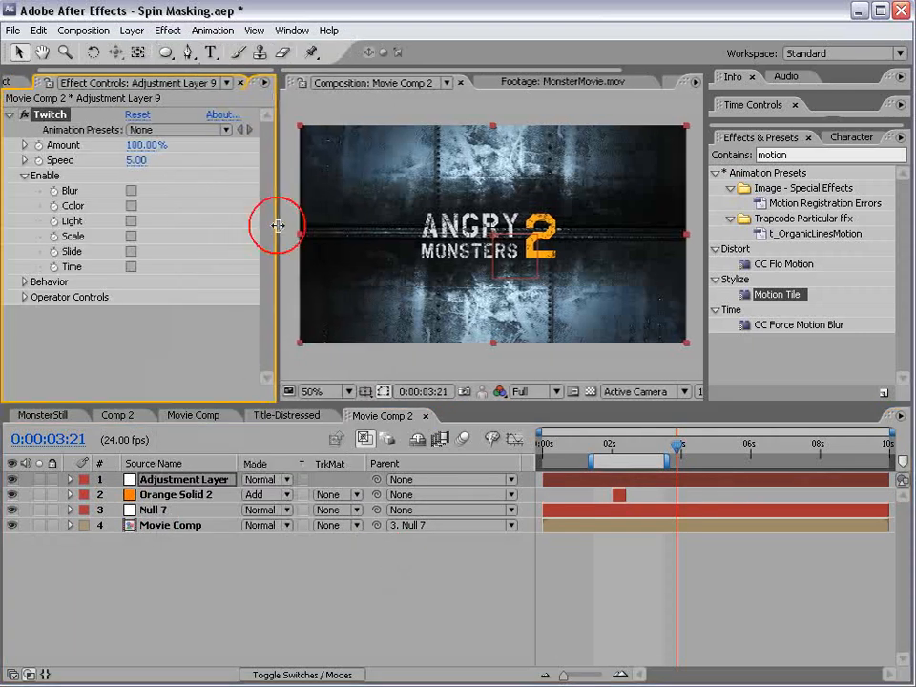
click(149, 130)
click(158, 133)
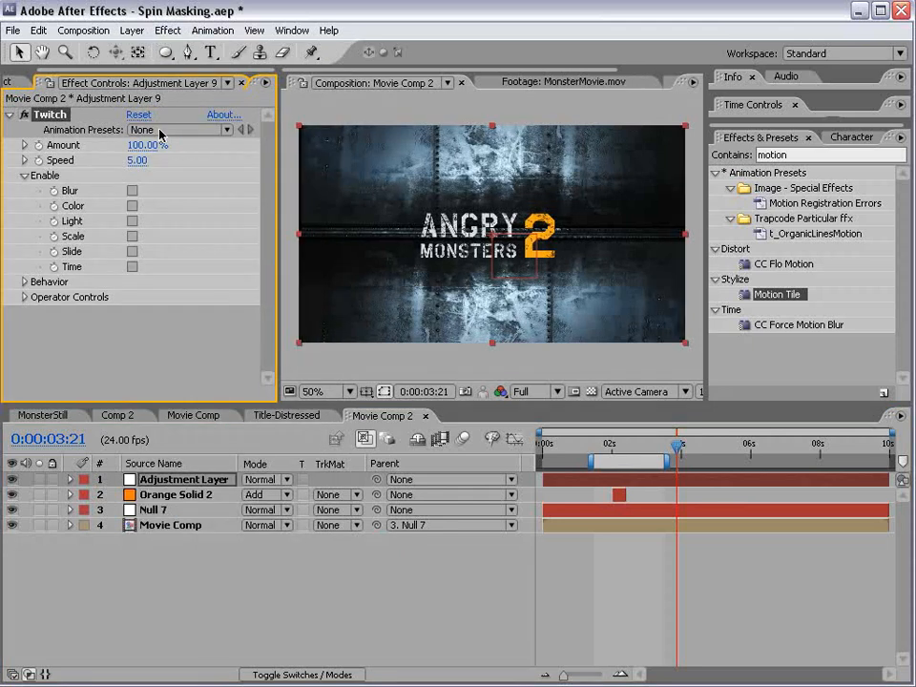
click(161, 134)
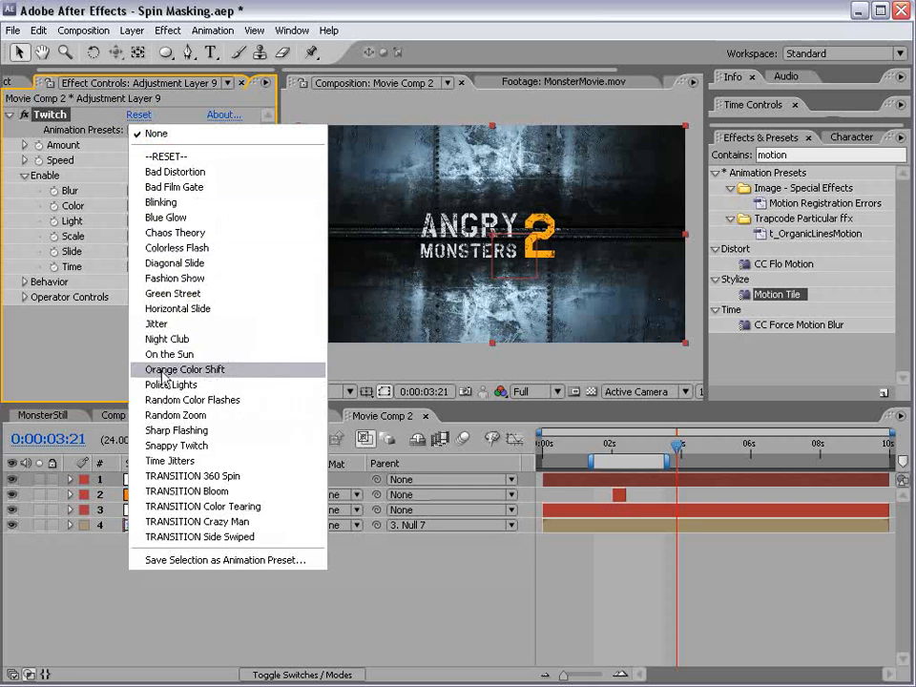
click(230, 371)
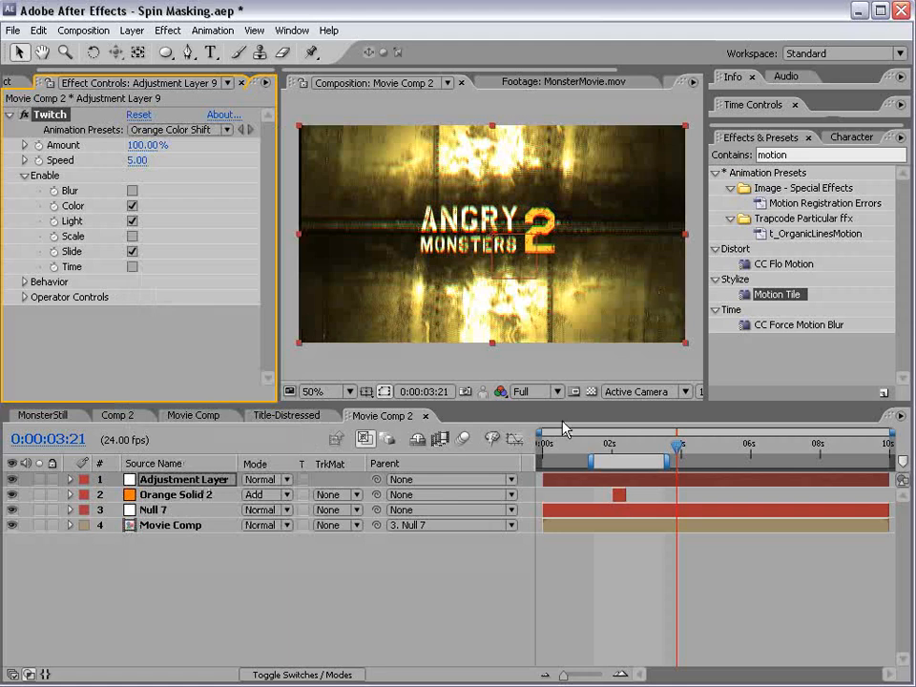
drag(663, 446, 698, 448)
click(132, 252)
click(535, 569)
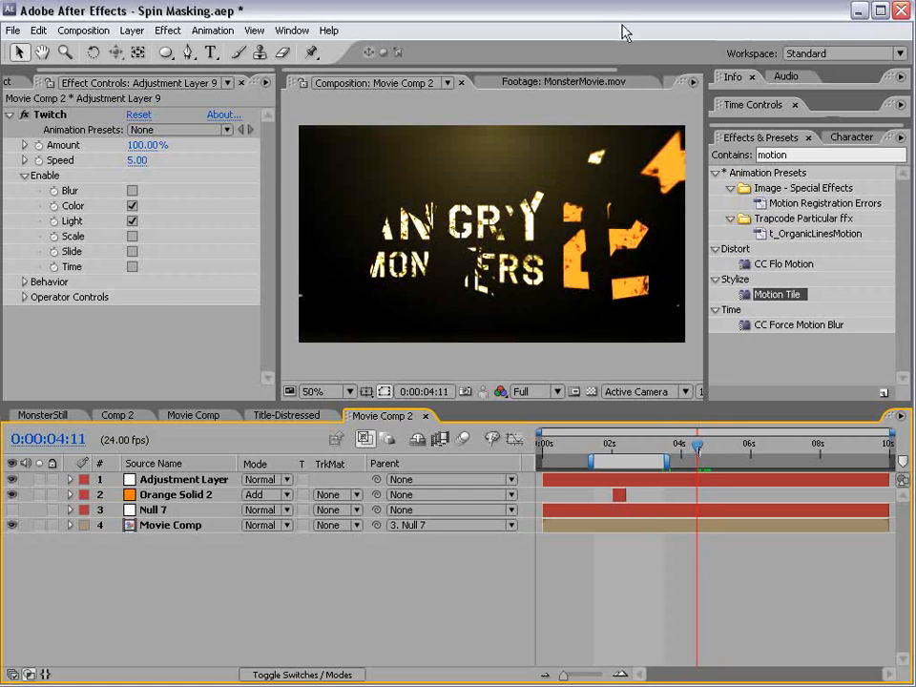
Step: Compare the shattering title with the MonsterMovie.mov footage near 0:00:04:08, and save the project
click(566, 85)
drag(504, 353, 618, 355)
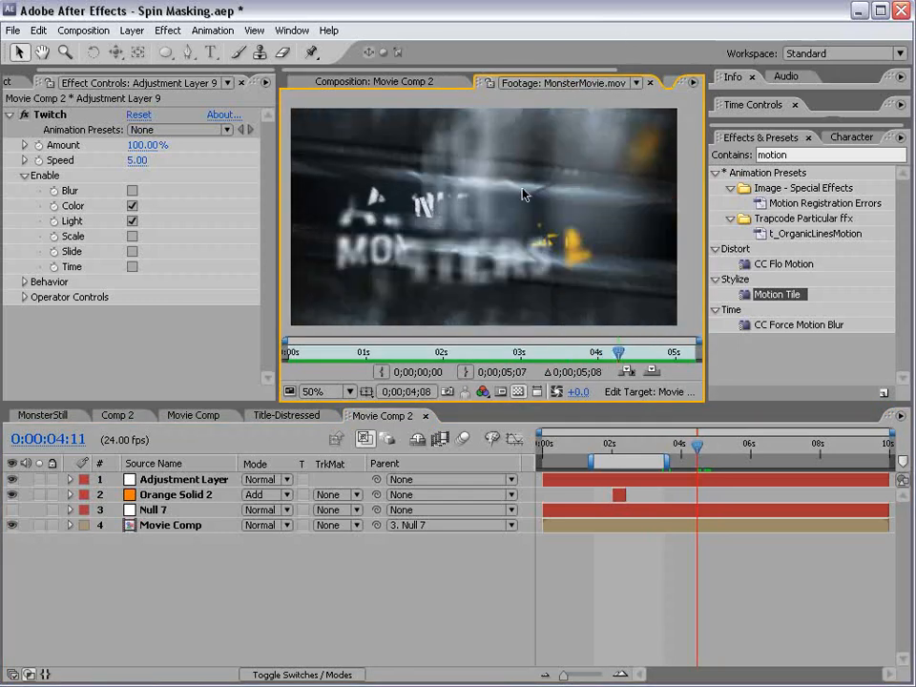
click(387, 83)
drag(697, 449, 698, 454)
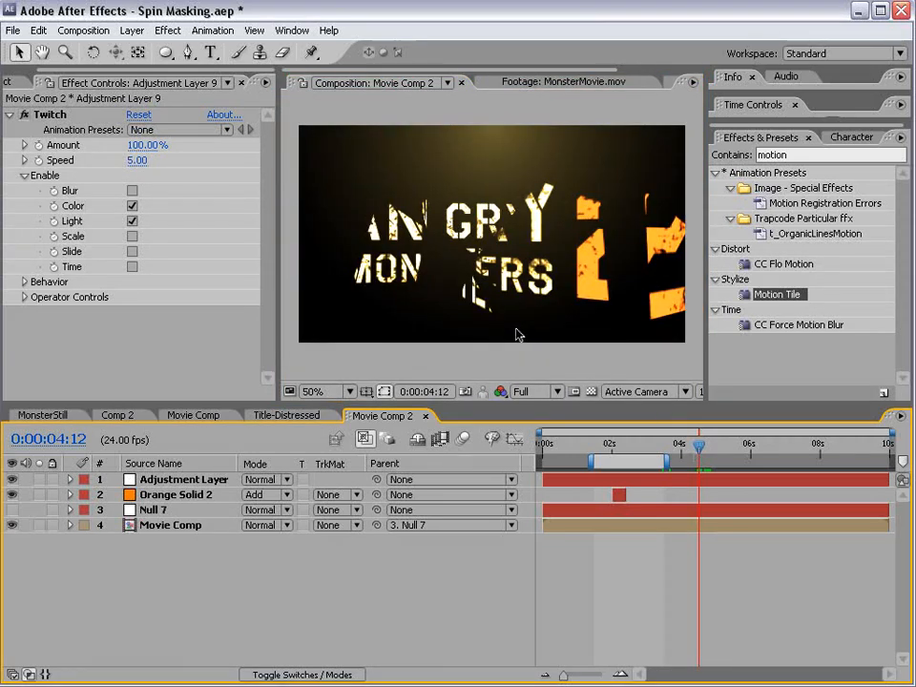
key(ctrl+s)
Step: Show the project's item list in a narrower panel and move the current time to 0:00:02:20
click(8, 83)
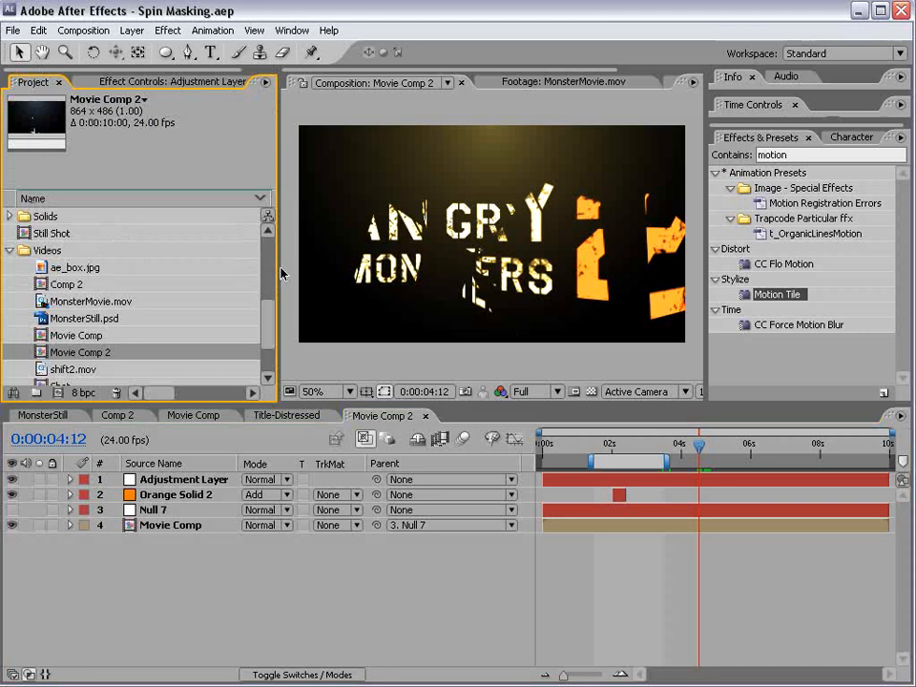
drag(278, 324, 257, 323)
click(625, 593)
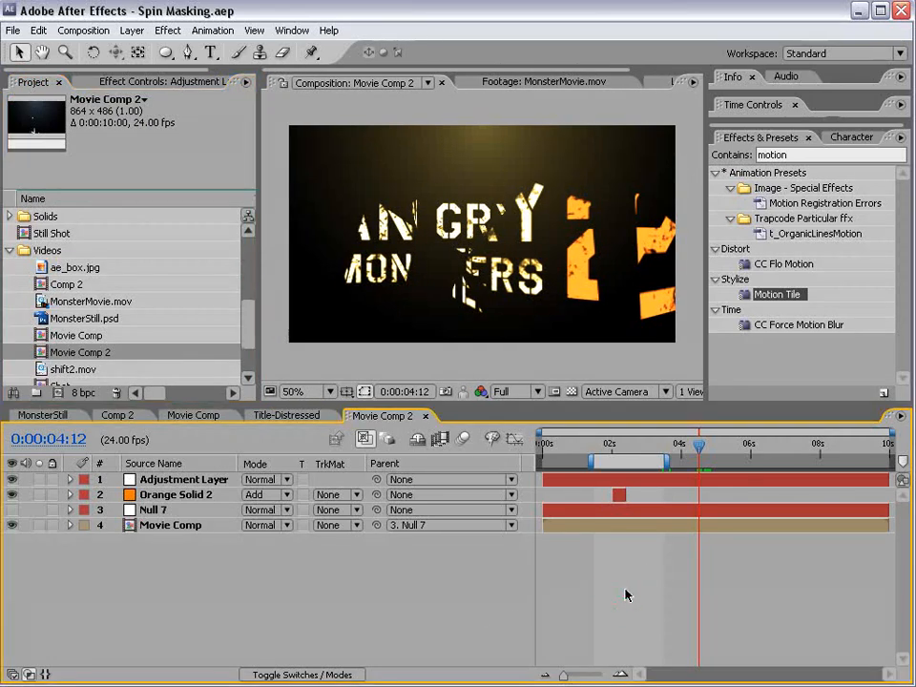
mouse_move(632, 448)
mouse_down()
mouse_move(652, 449)
mouse_move(640, 450)
mouse_up()
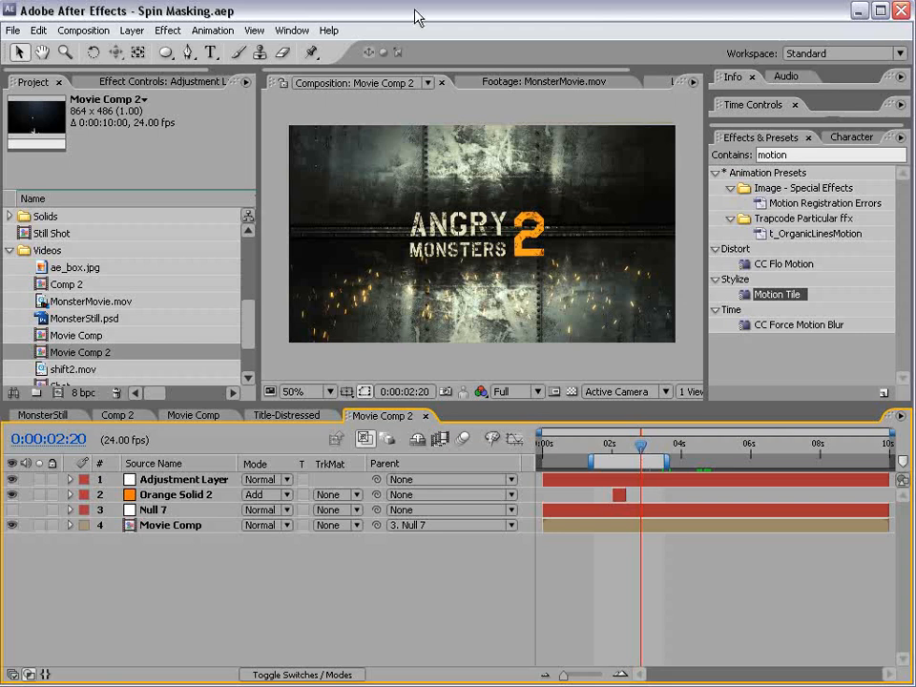
Step: Switch to Firefox, view the Twitch entry on the Video Copilot products page, and return to After Effects
key(alt+Tab)
click(454, 341)
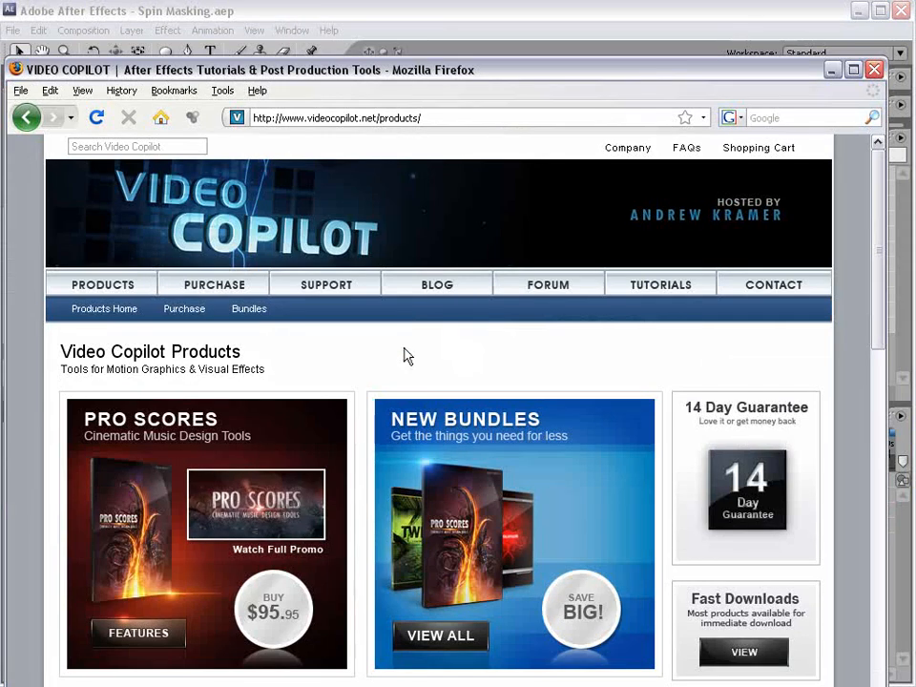
scroll(431, 358, down, 5)
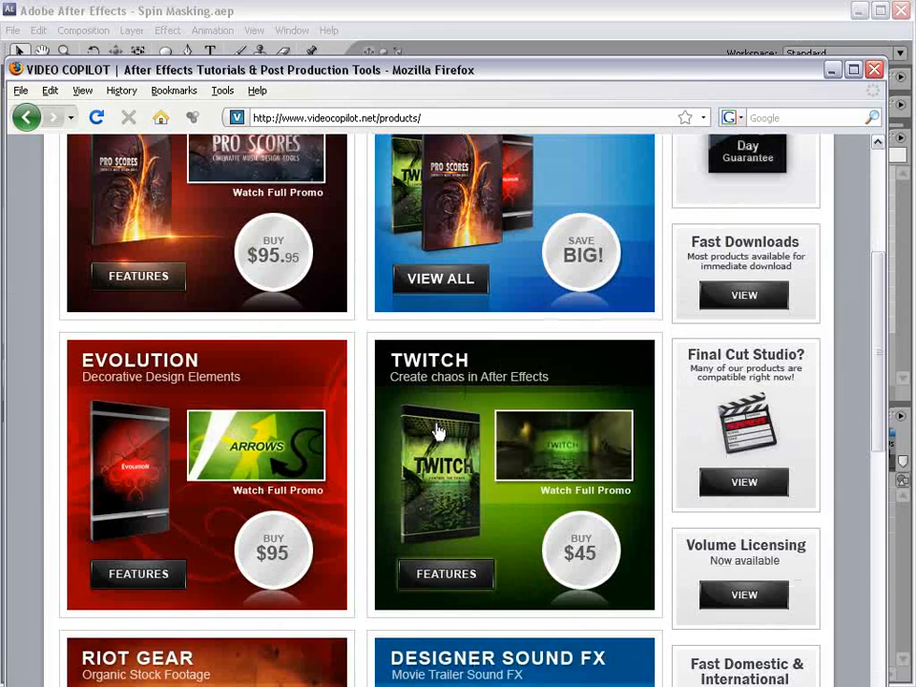
click(425, 16)
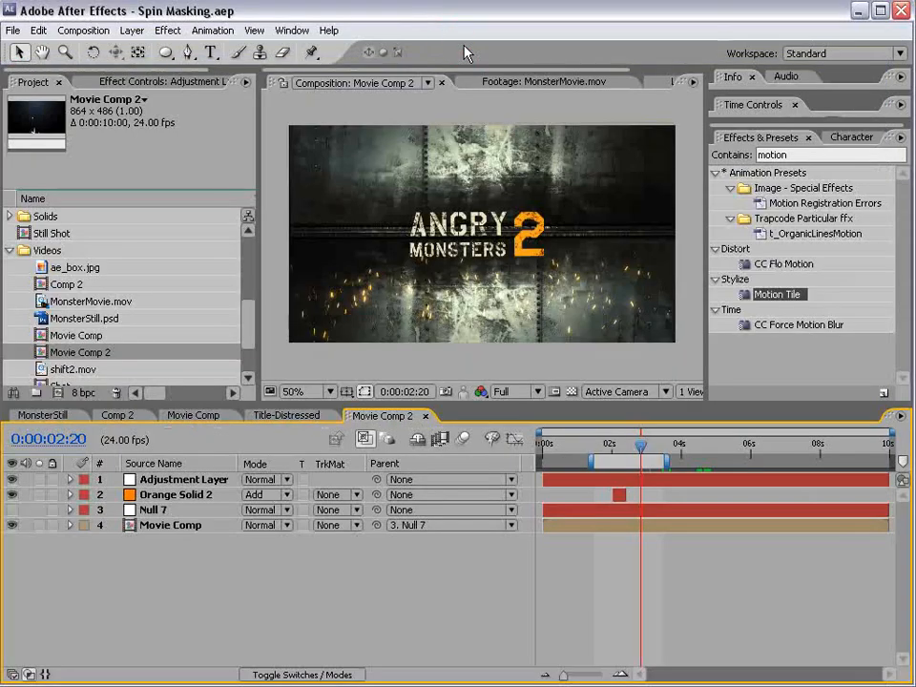